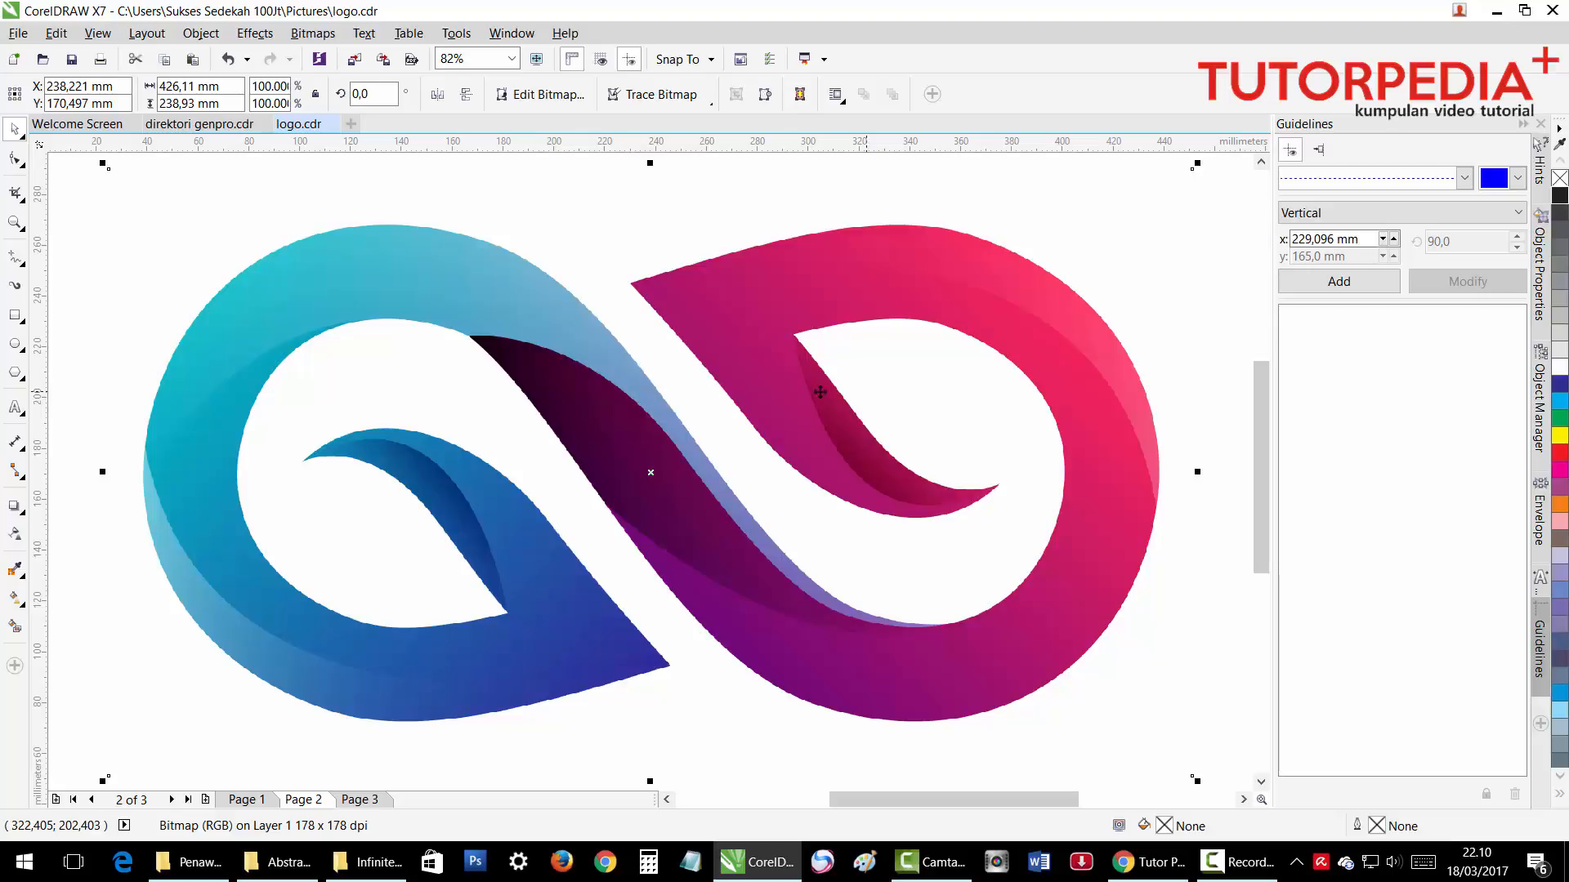
Draw a circle about 191 mm in diameter and fit it to the outer edge of the blue loop.
key(F7)
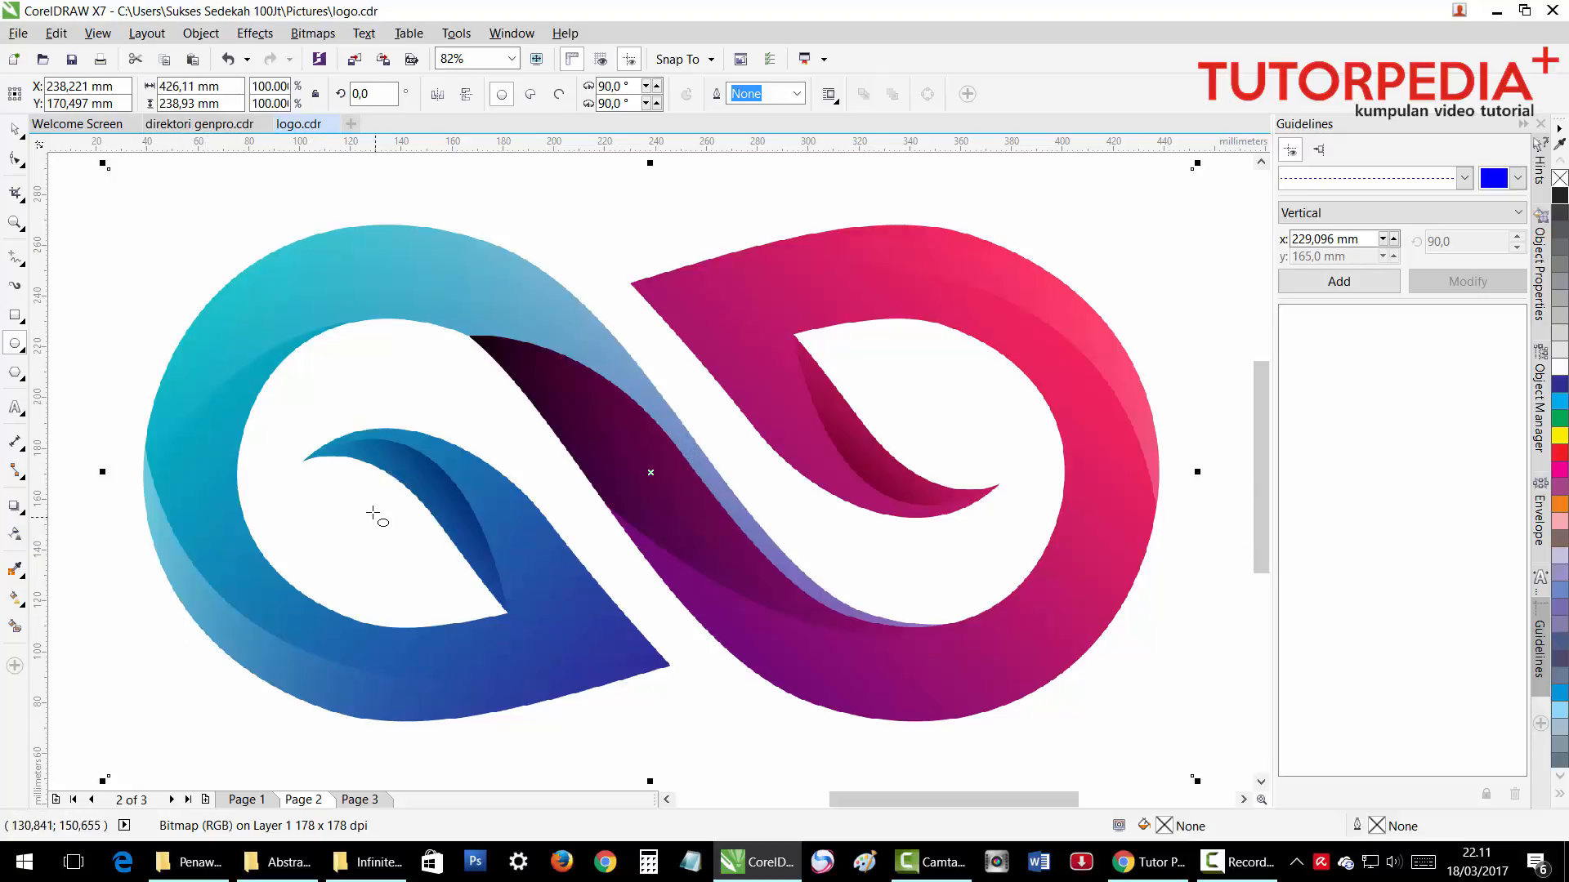
drag(374, 461, 604, 625)
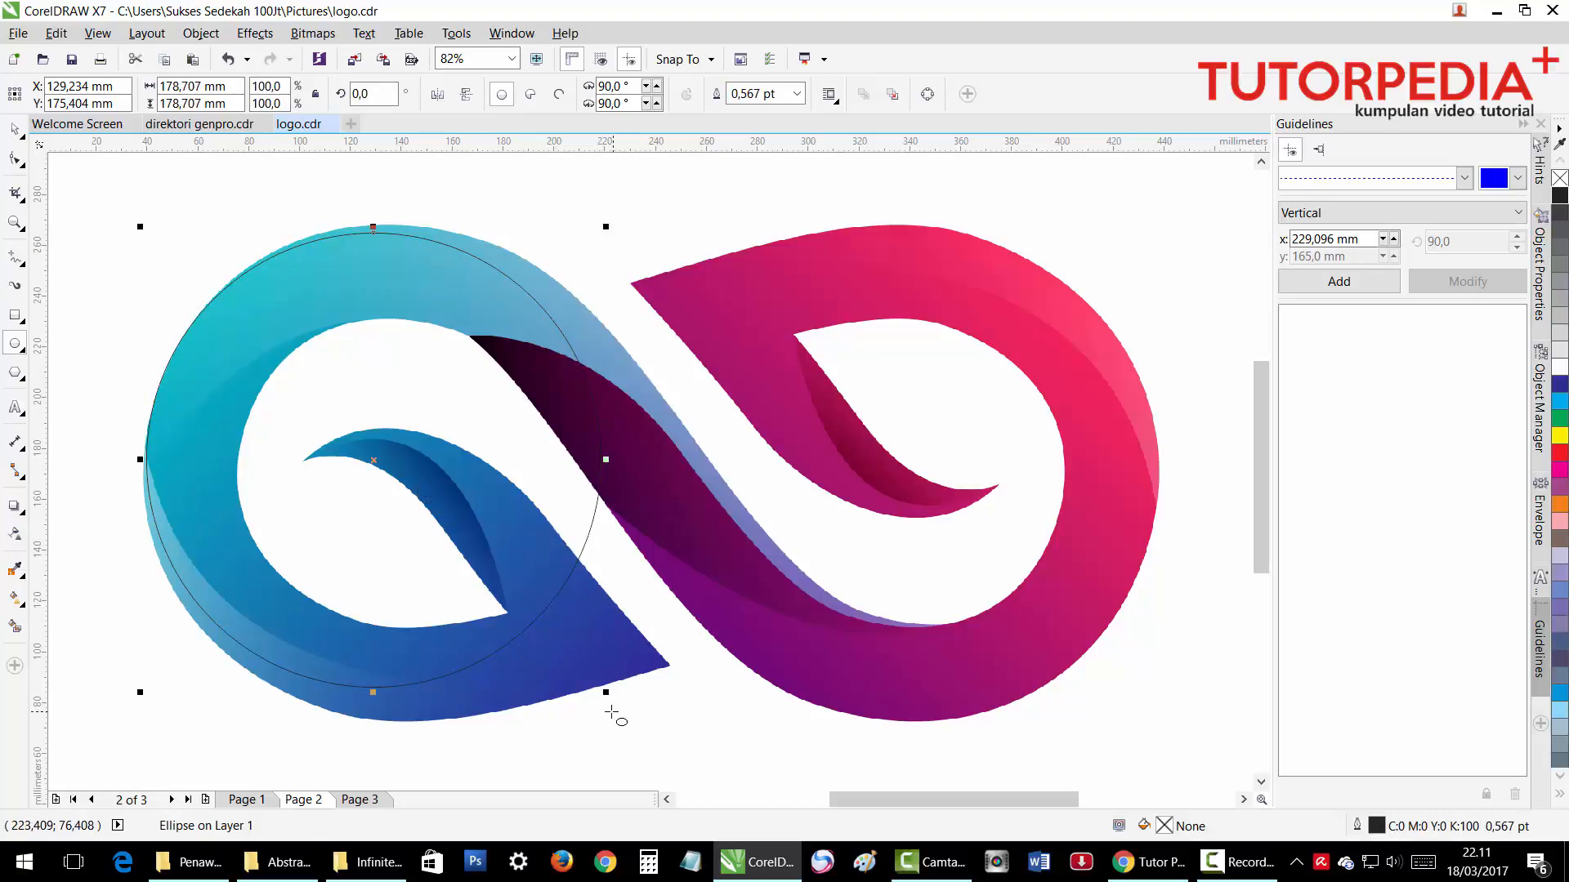
click(15, 129)
drag(610, 697, 623, 710)
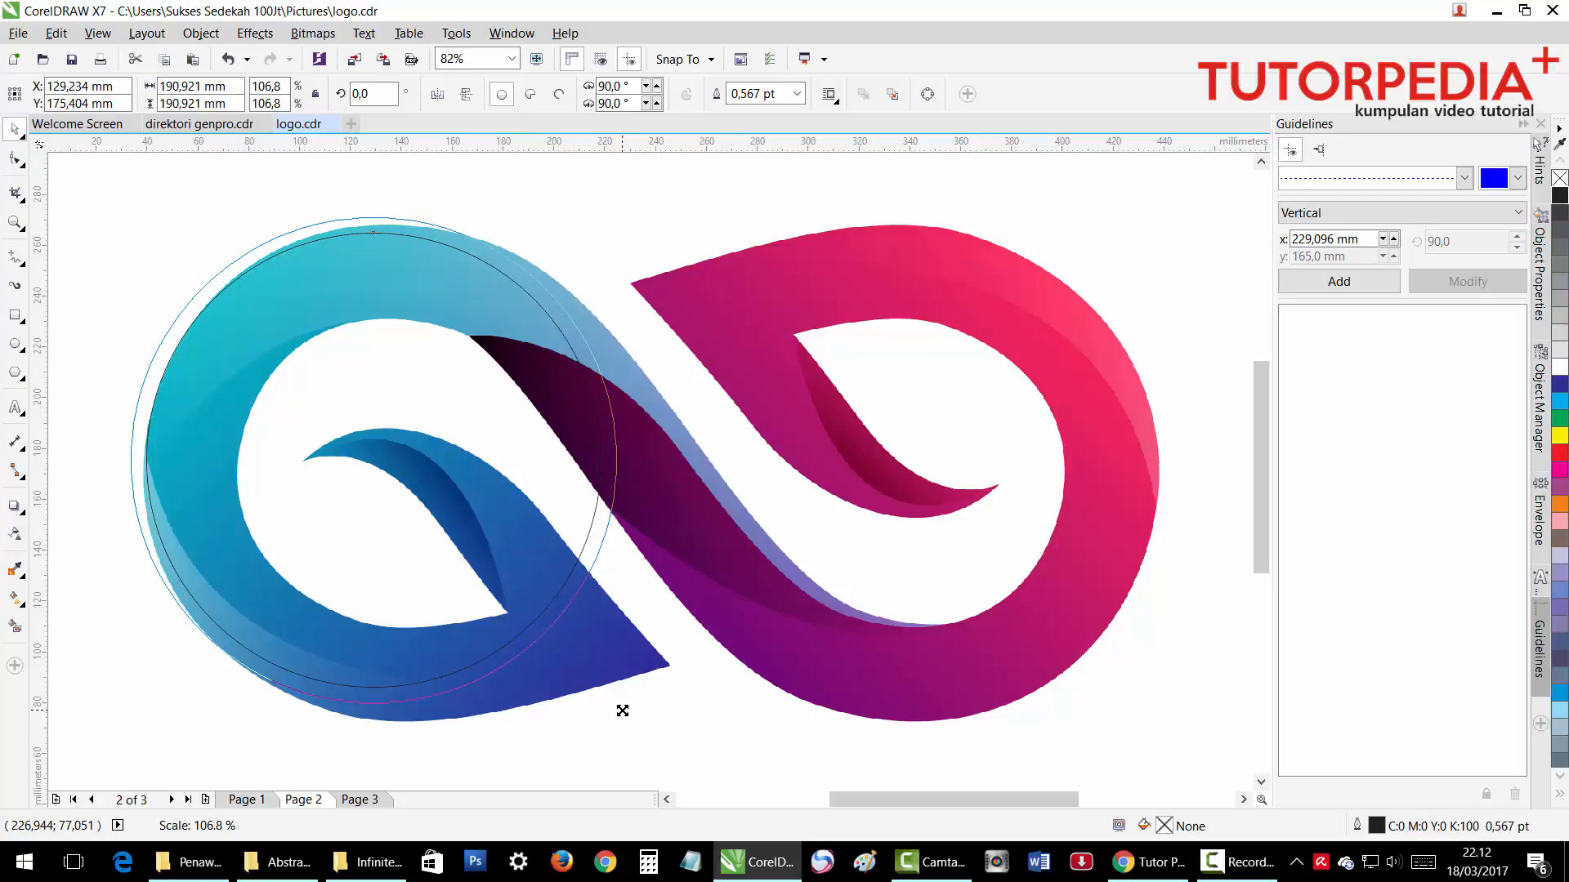
drag(622, 711, 622, 711)
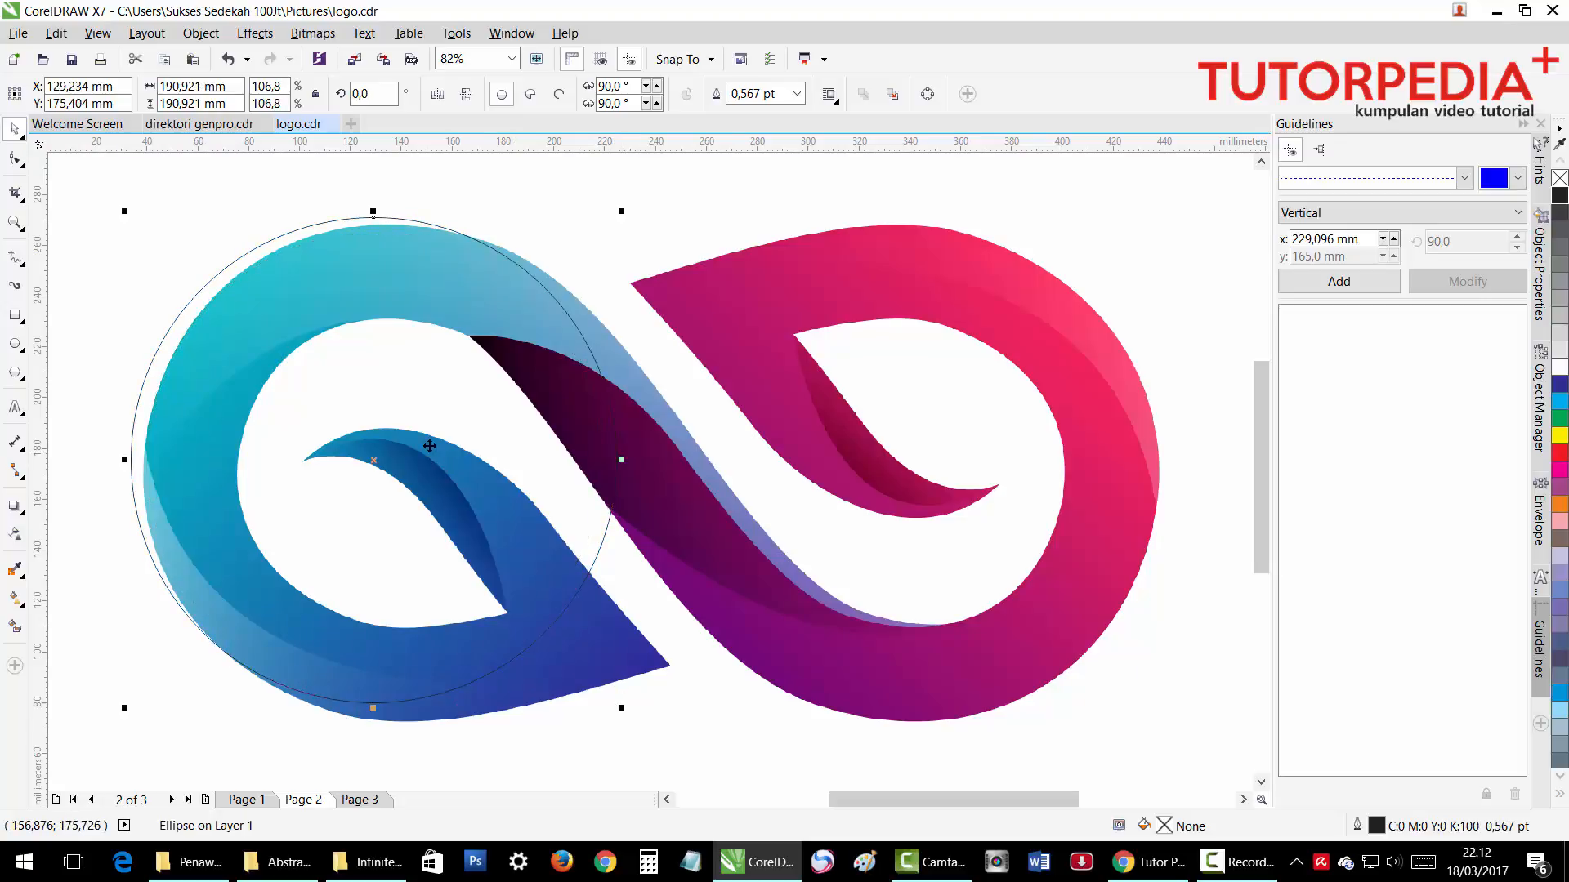
drag(387, 459, 398, 464)
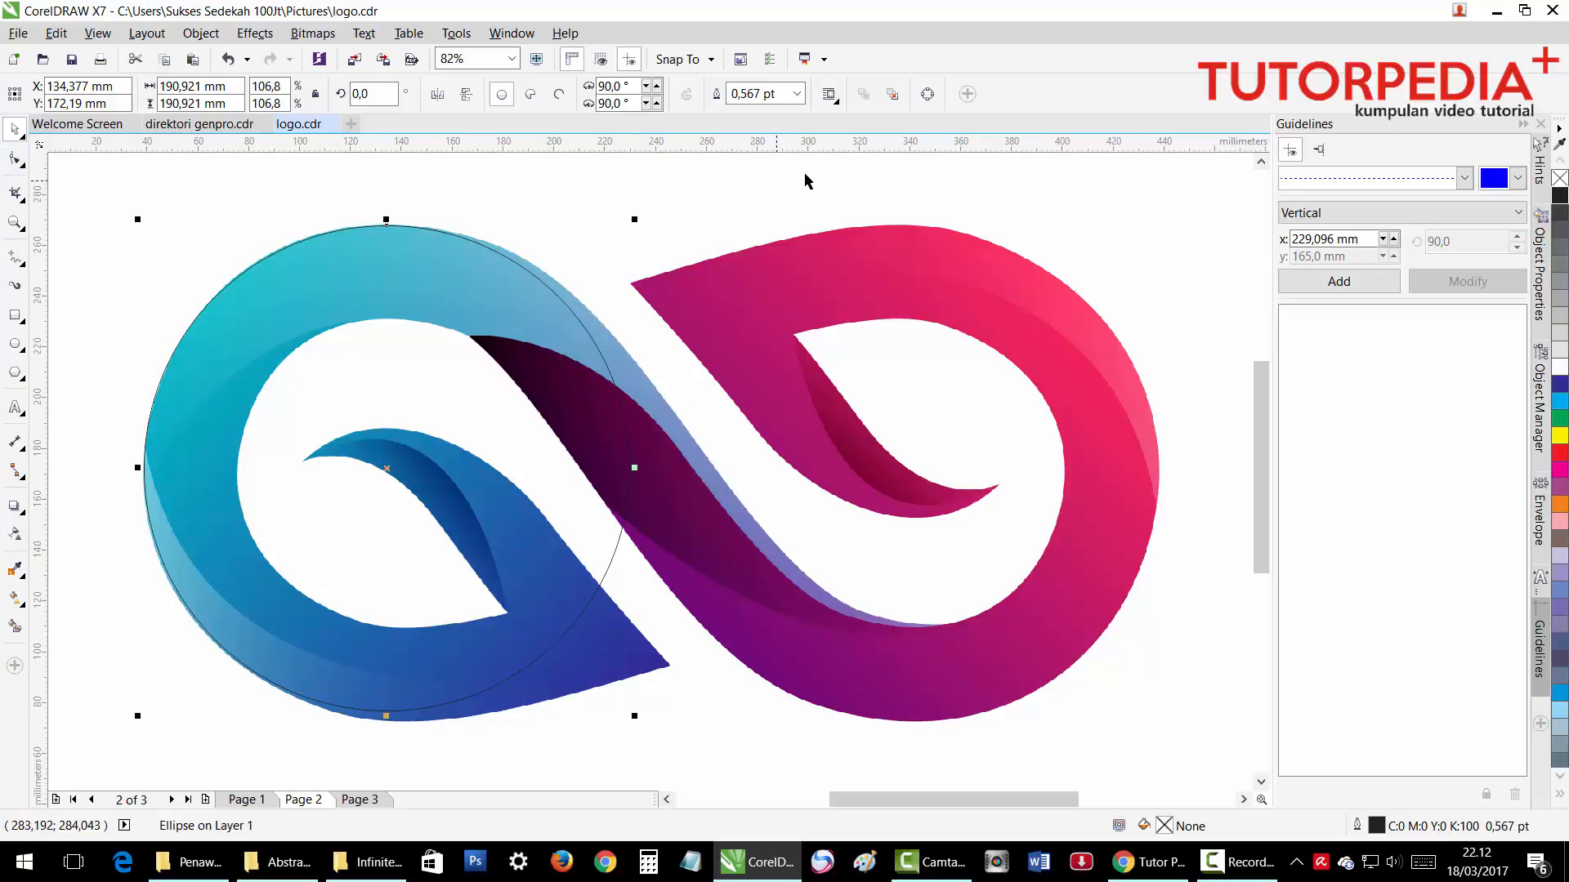
Convert the circle to curves and add a node on its upper-right arc.
click(927, 95)
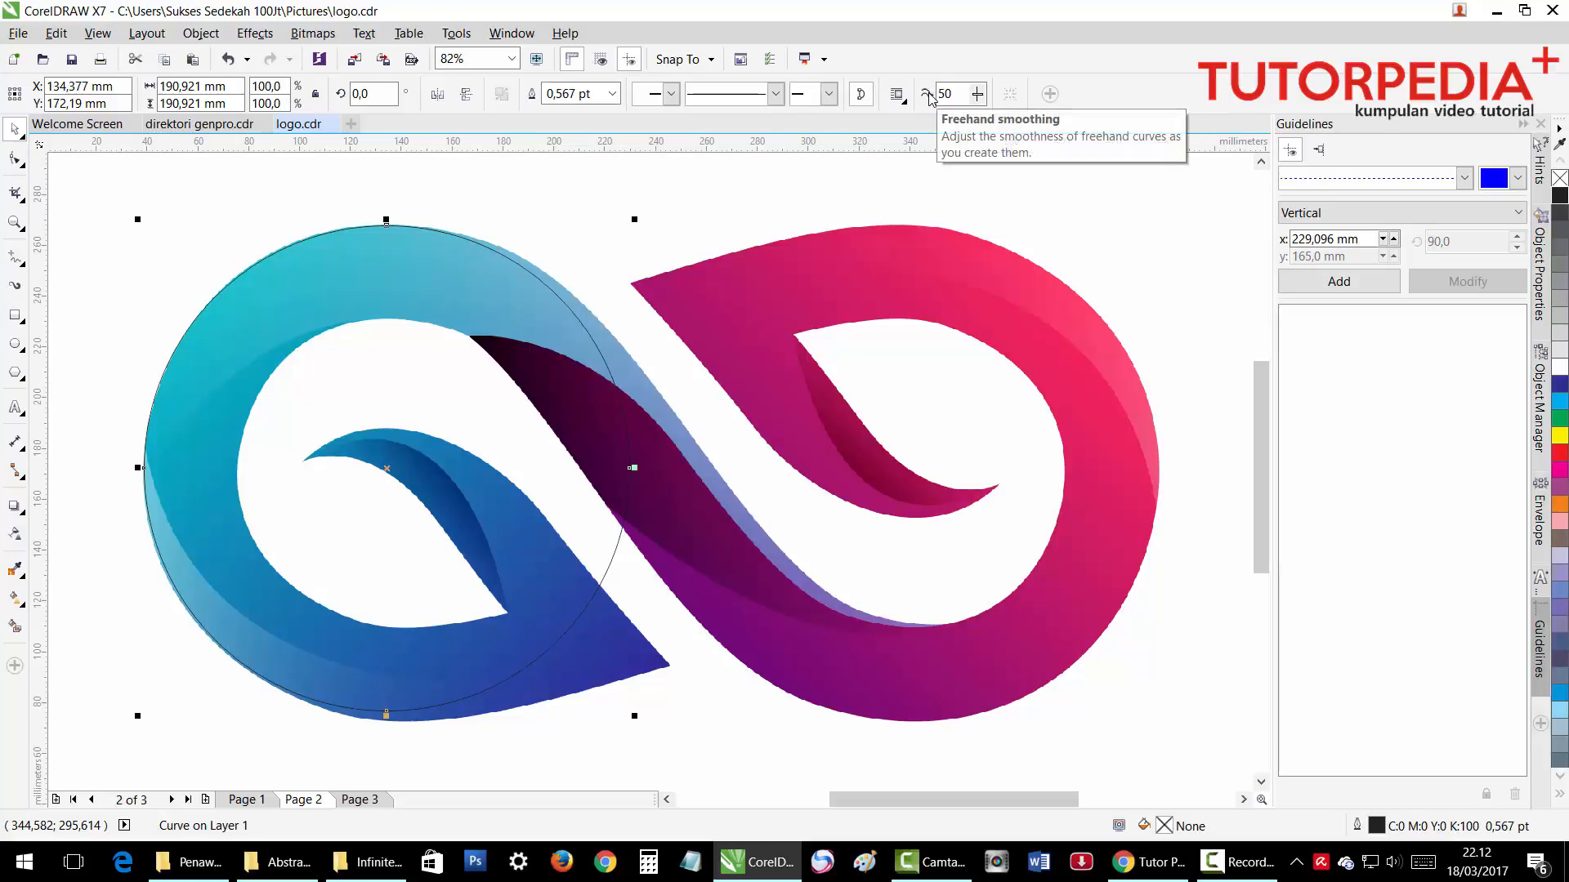
click(15, 160)
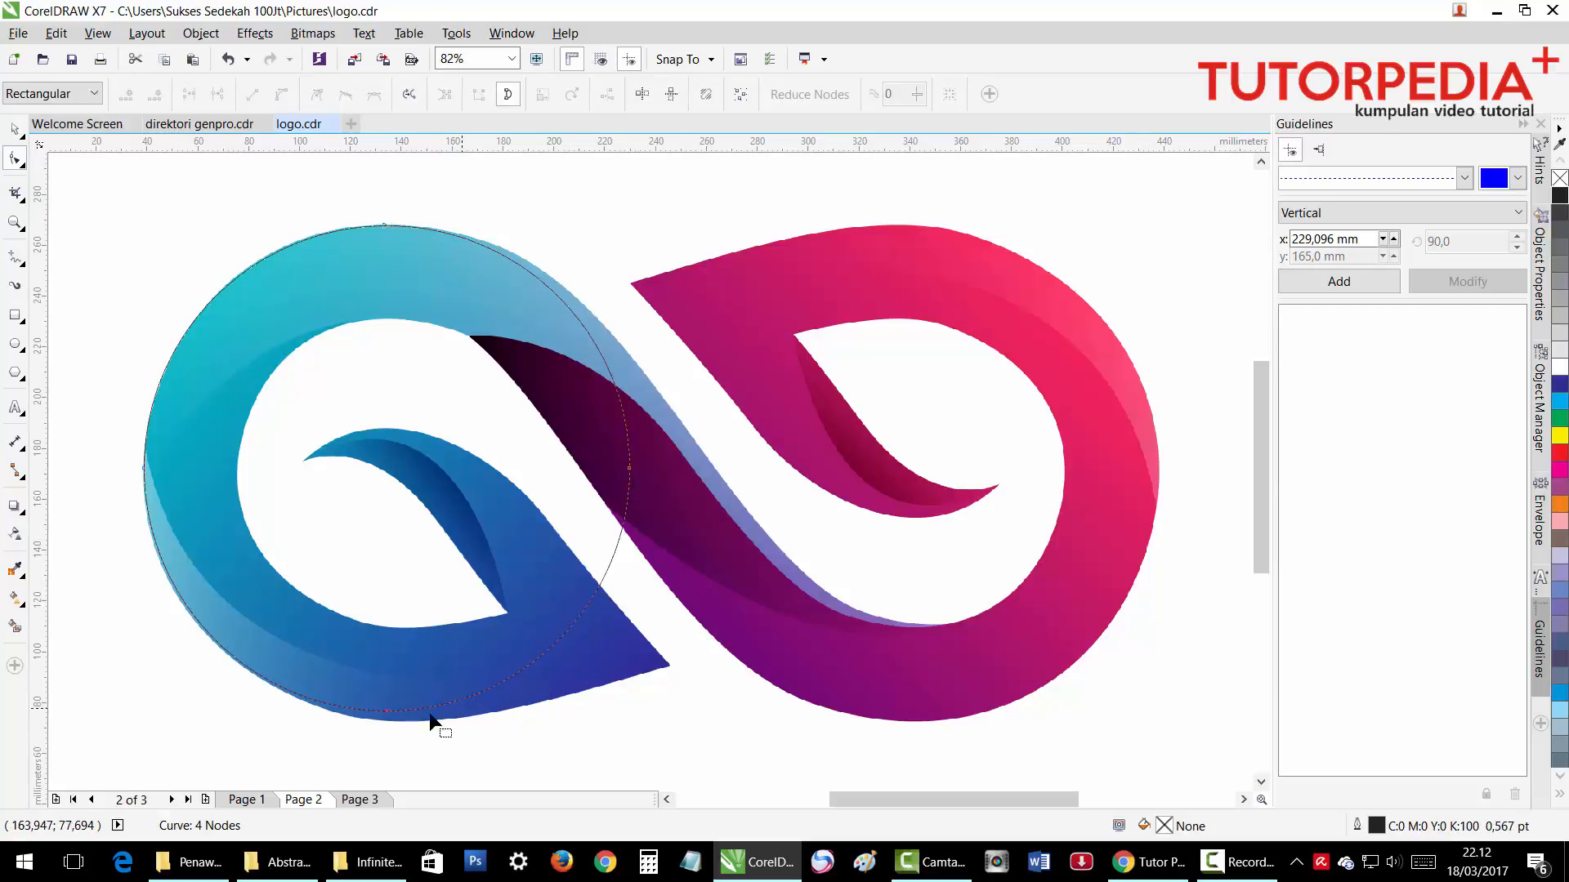
drag(214, 356, 651, 740)
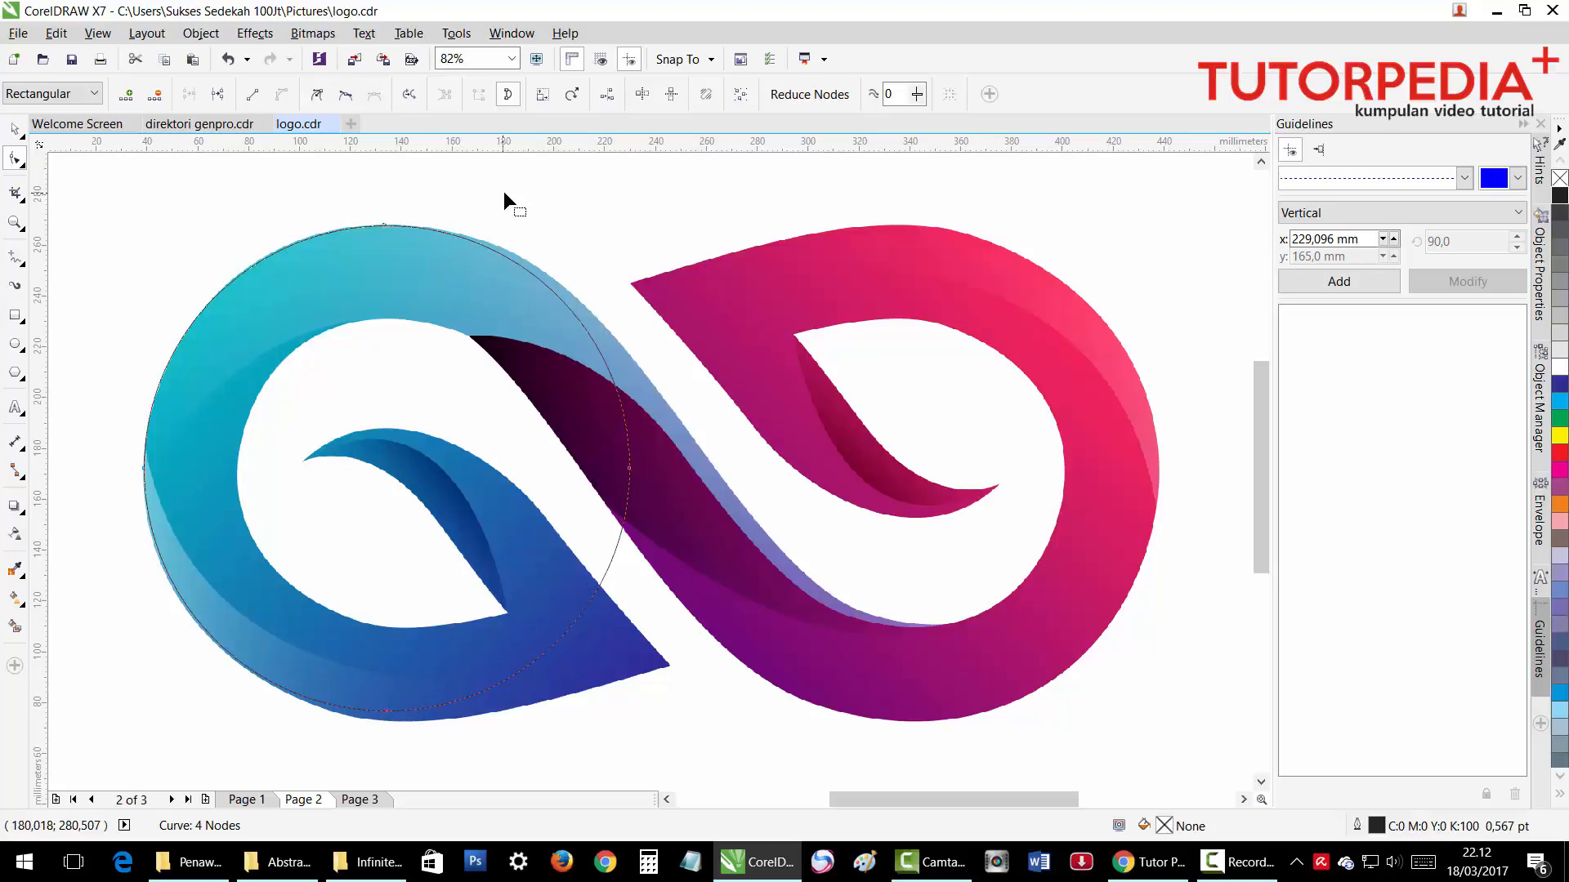
click(411, 242)
click(386, 234)
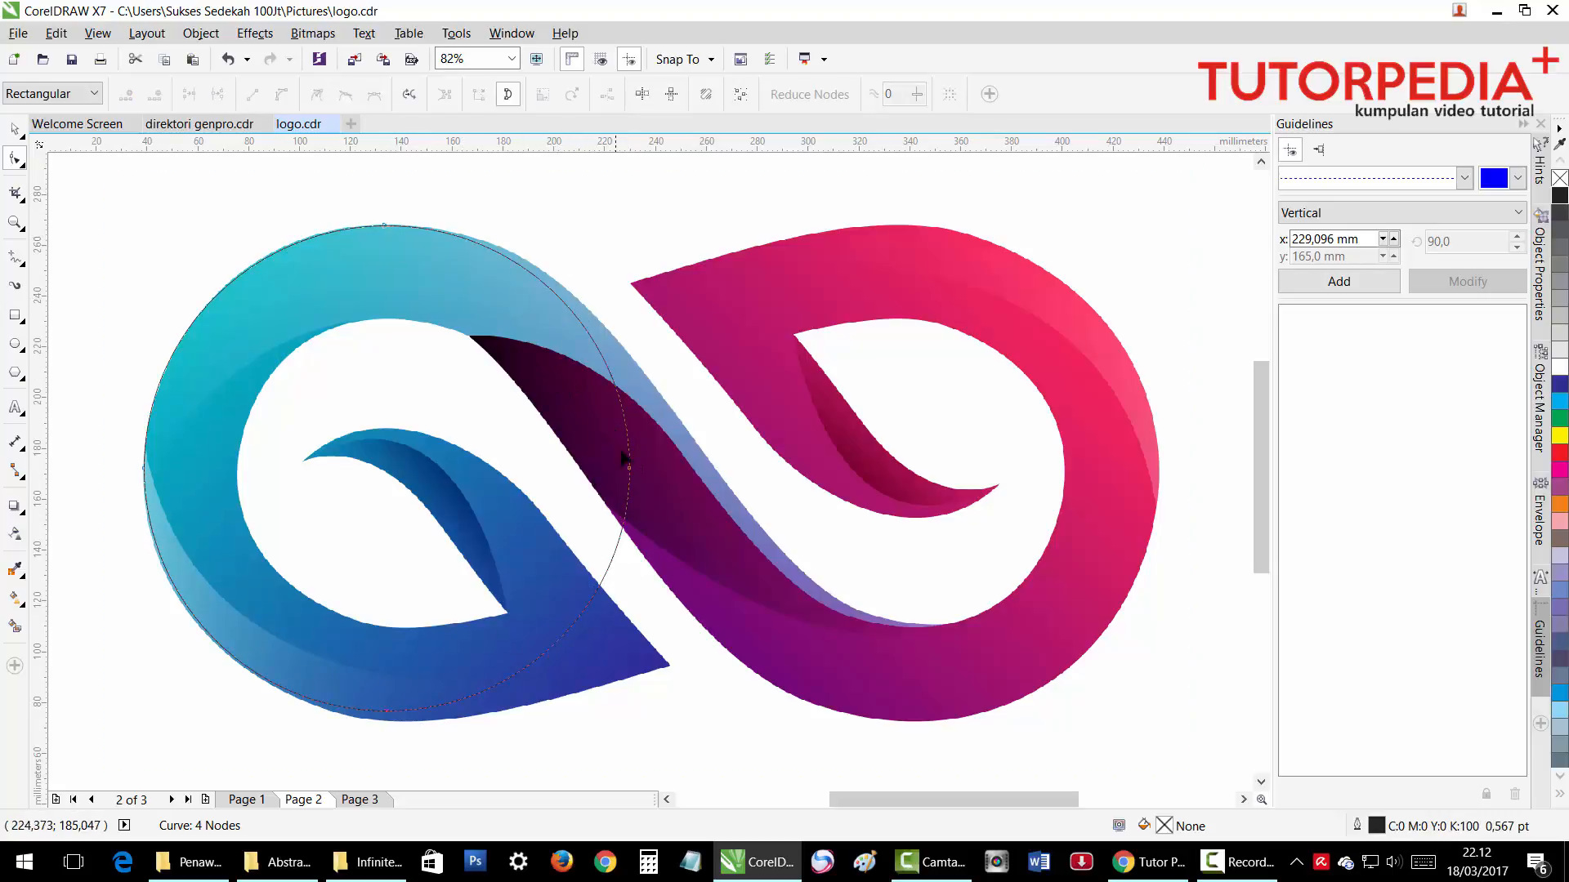
double_click(577, 319)
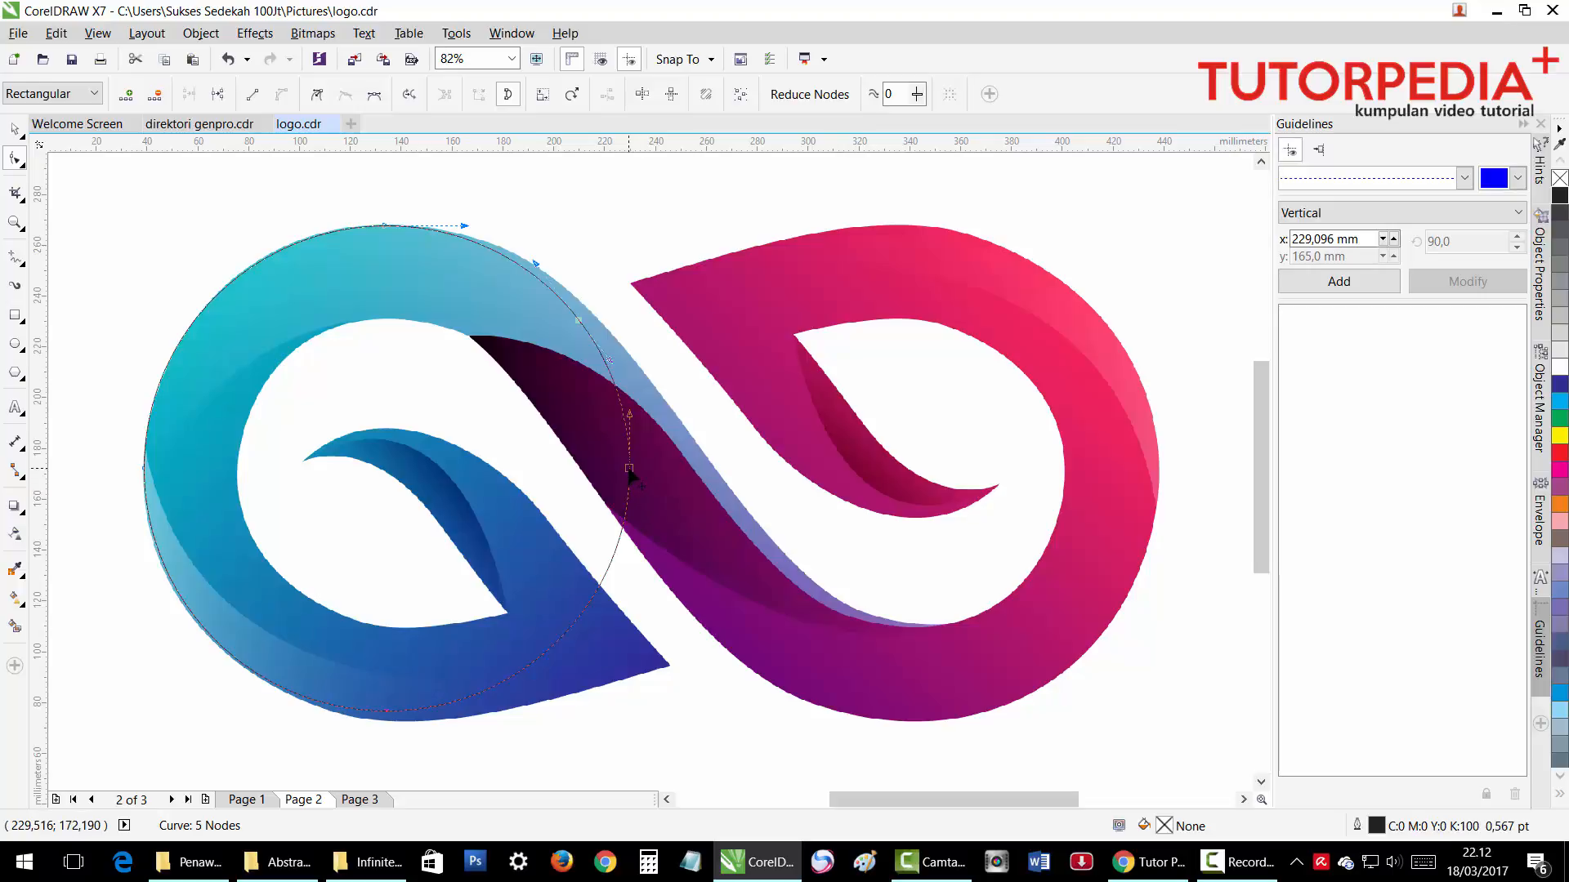
Pull the curve's rightmost node out to the diagonal band's outer edge, and fit the added node and its upper handle to the light-blue edge.
drag(630, 472, 712, 465)
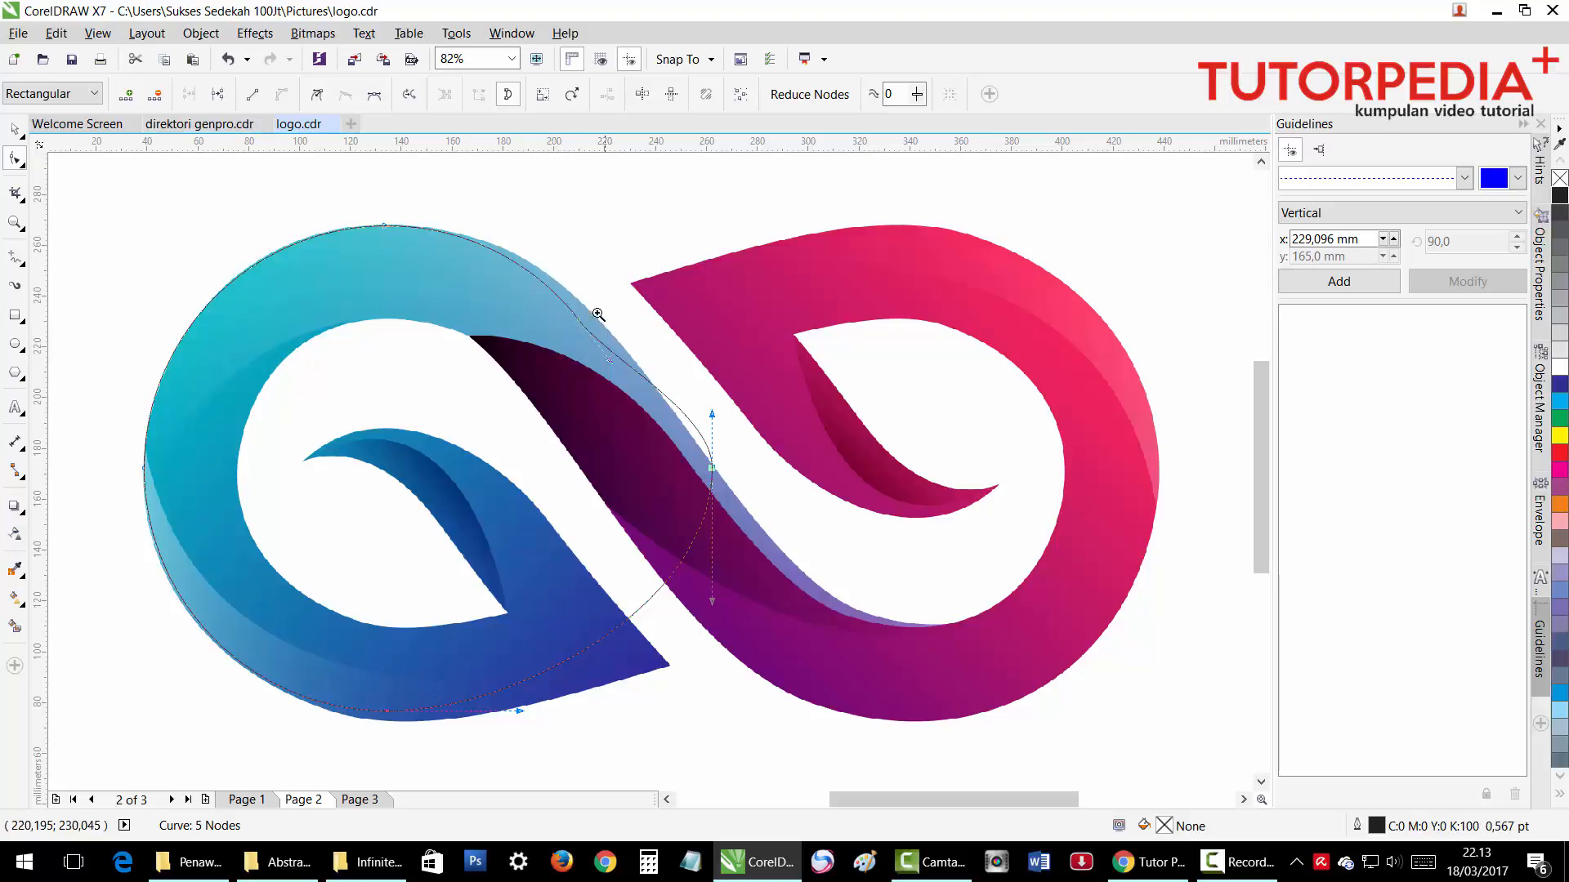
drag(525, 238, 623, 381)
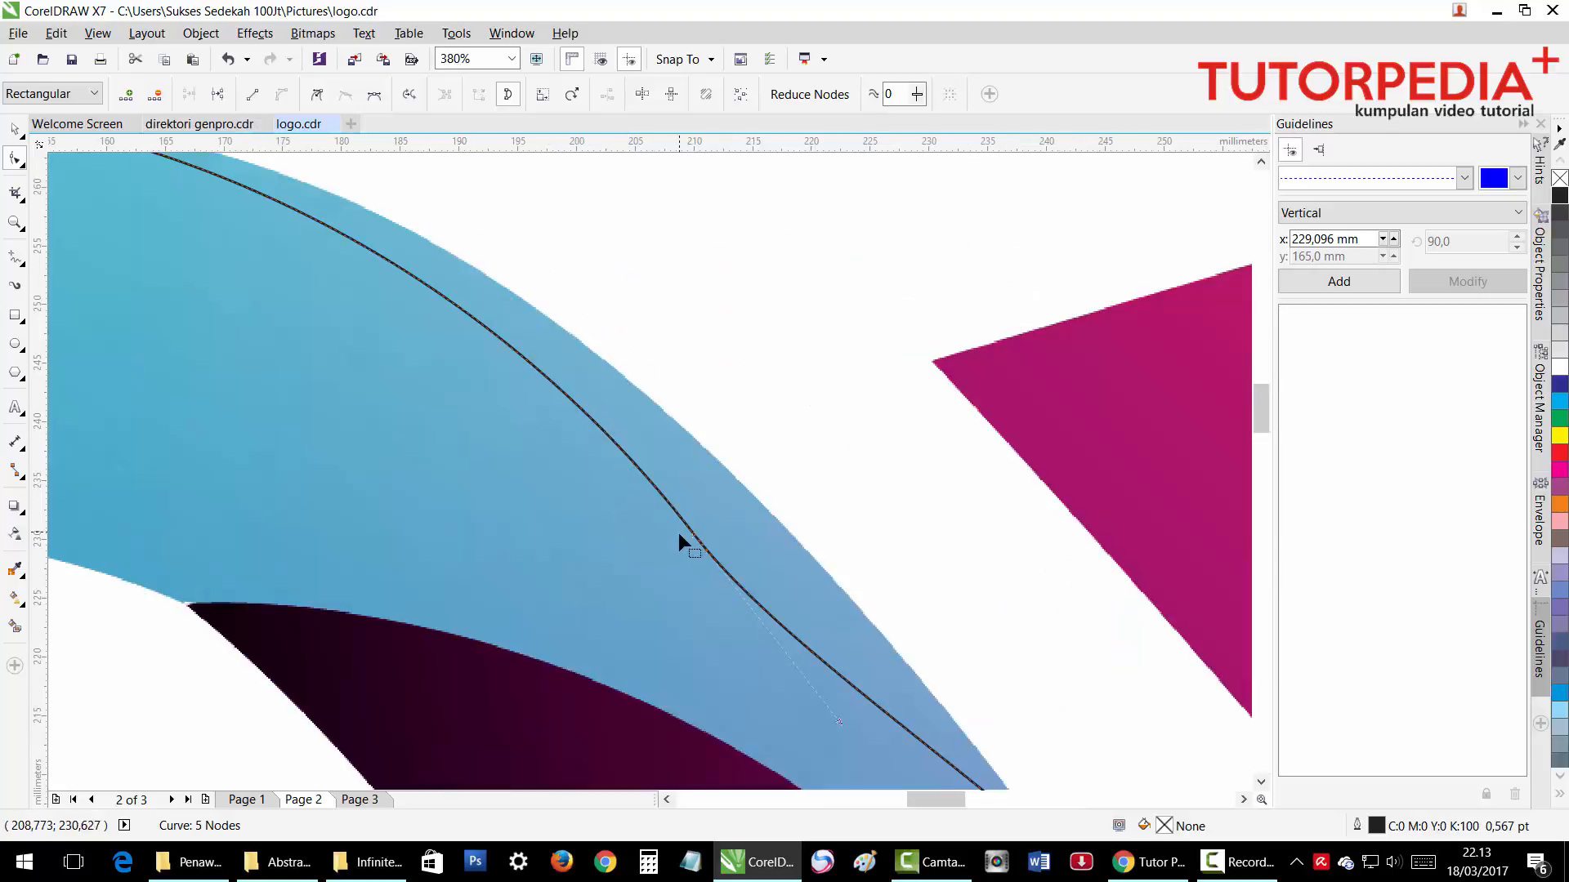
drag(692, 533, 762, 507)
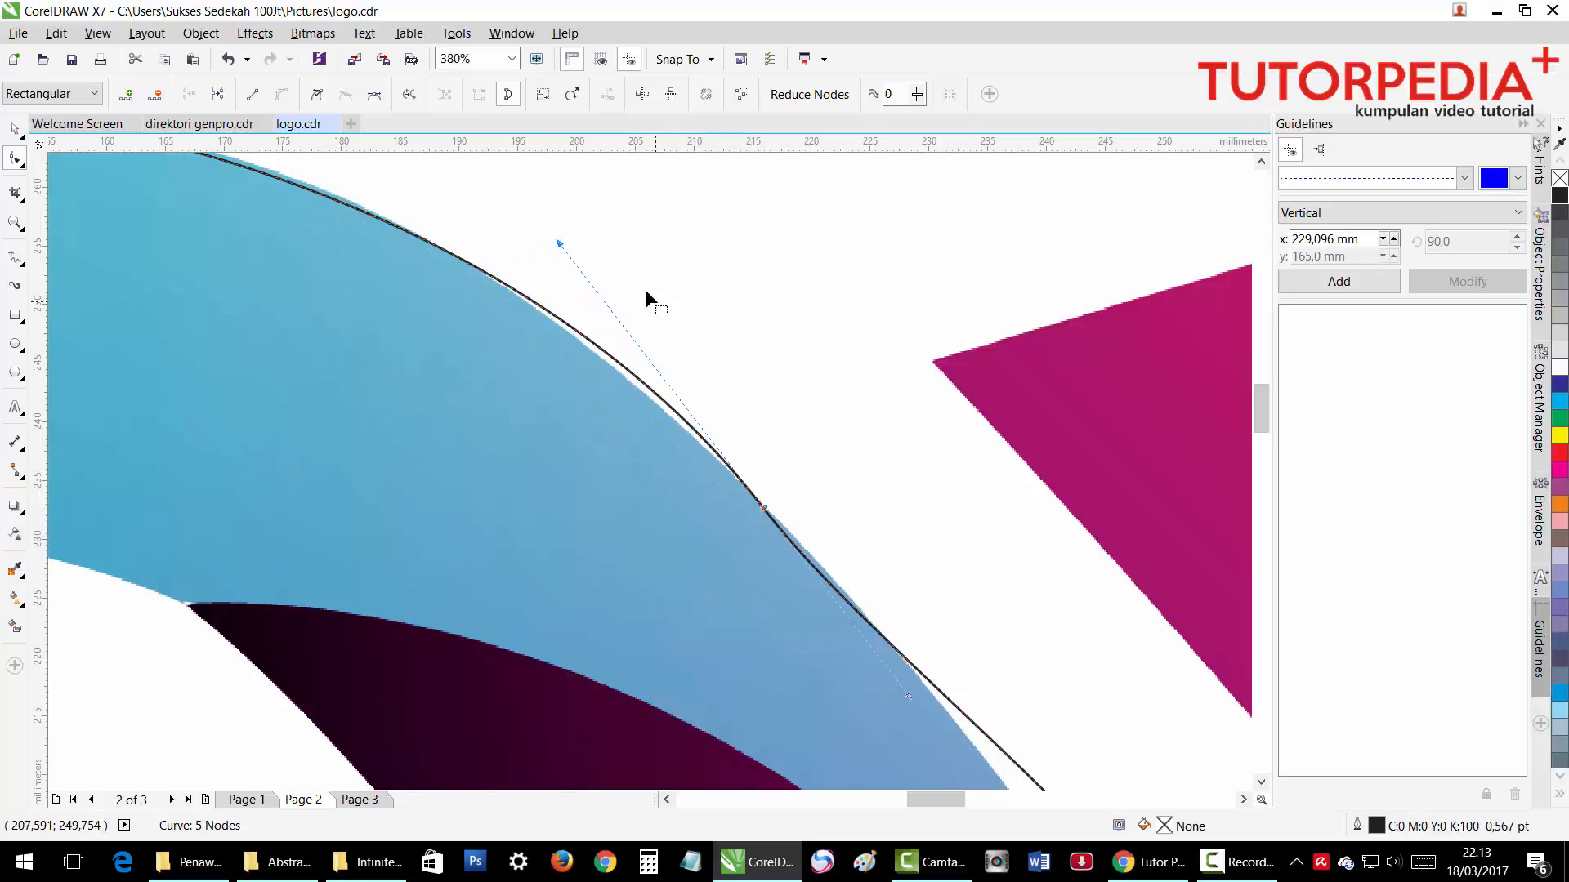
drag(559, 243, 563, 270)
scroll(564, 270, down, 3)
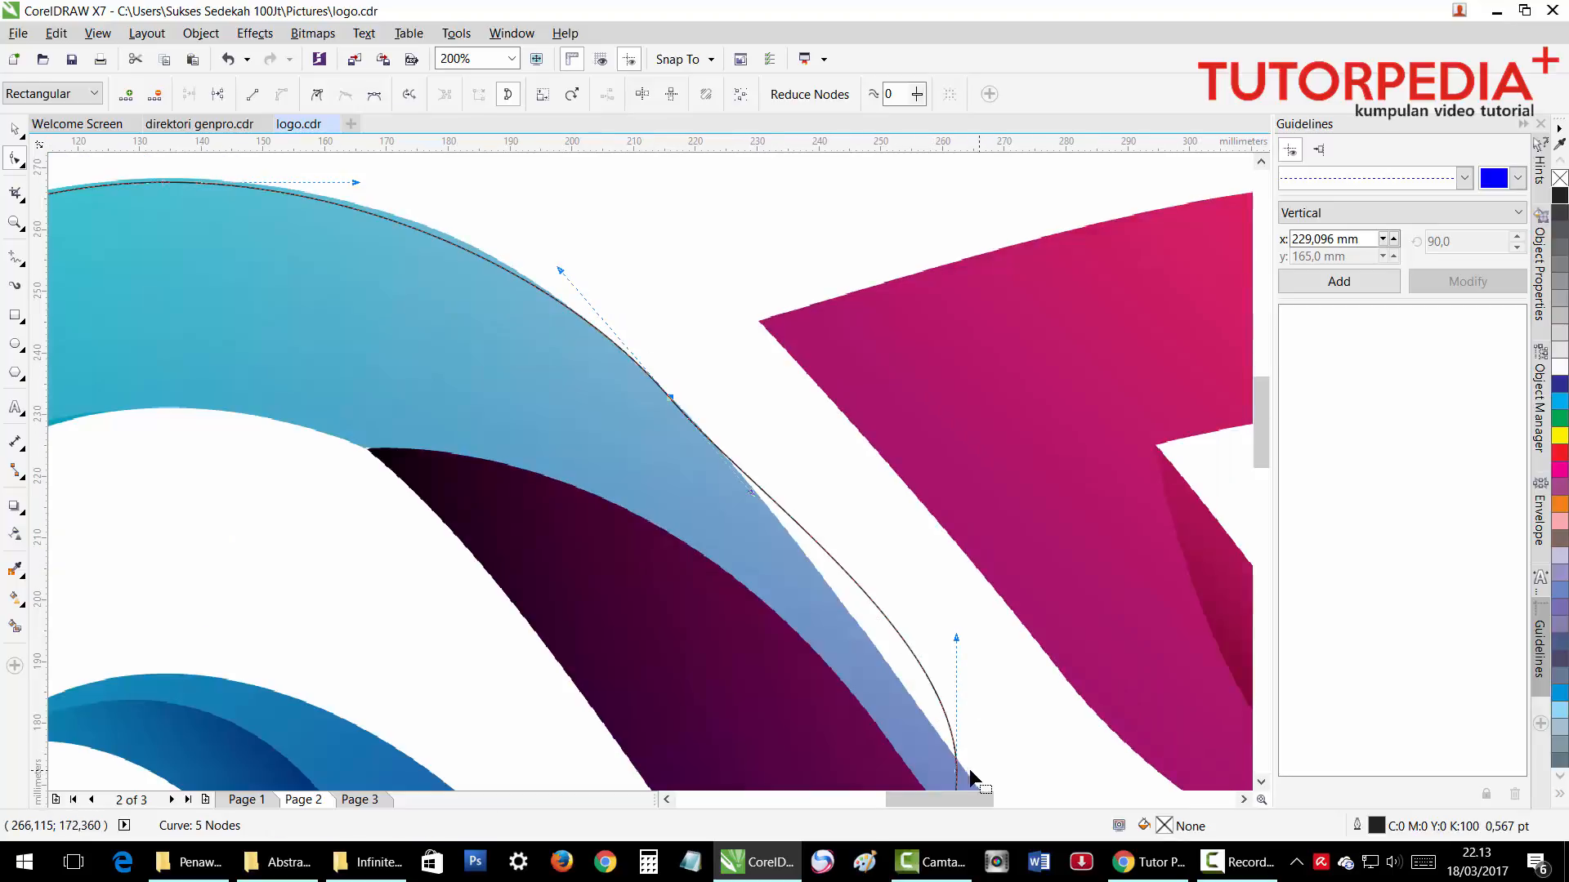
Place the rightmost node exactly on the band's outer edge, make it a cusp node and align its upper handle with the edge.
scroll(958, 772, up, 2)
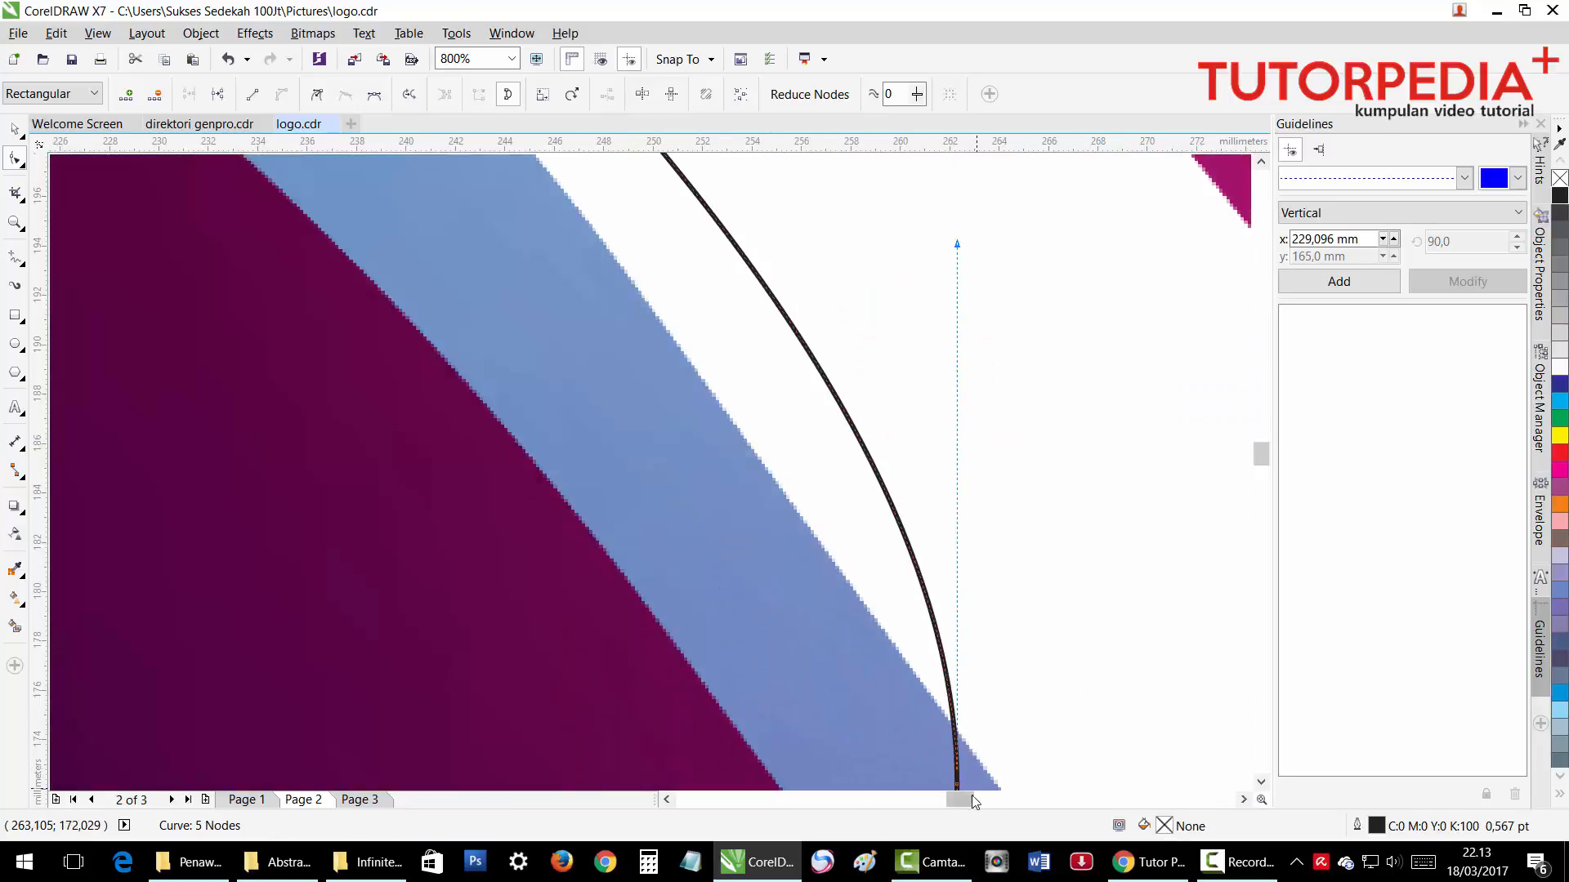
drag(957, 784, 1015, 708)
scroll(1014, 690, down, 1)
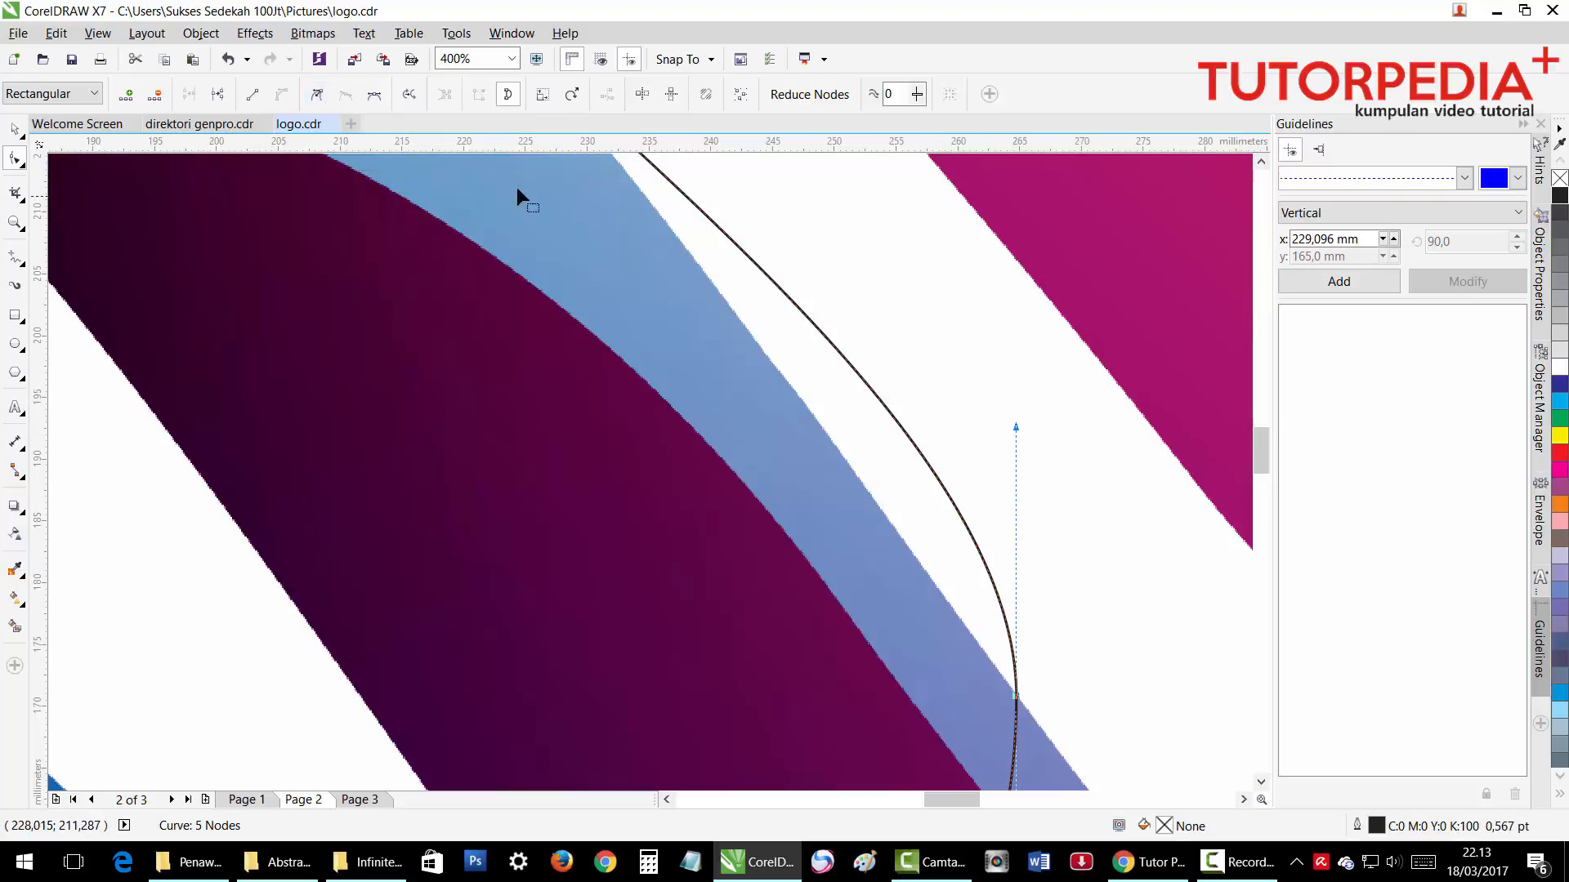
click(316, 103)
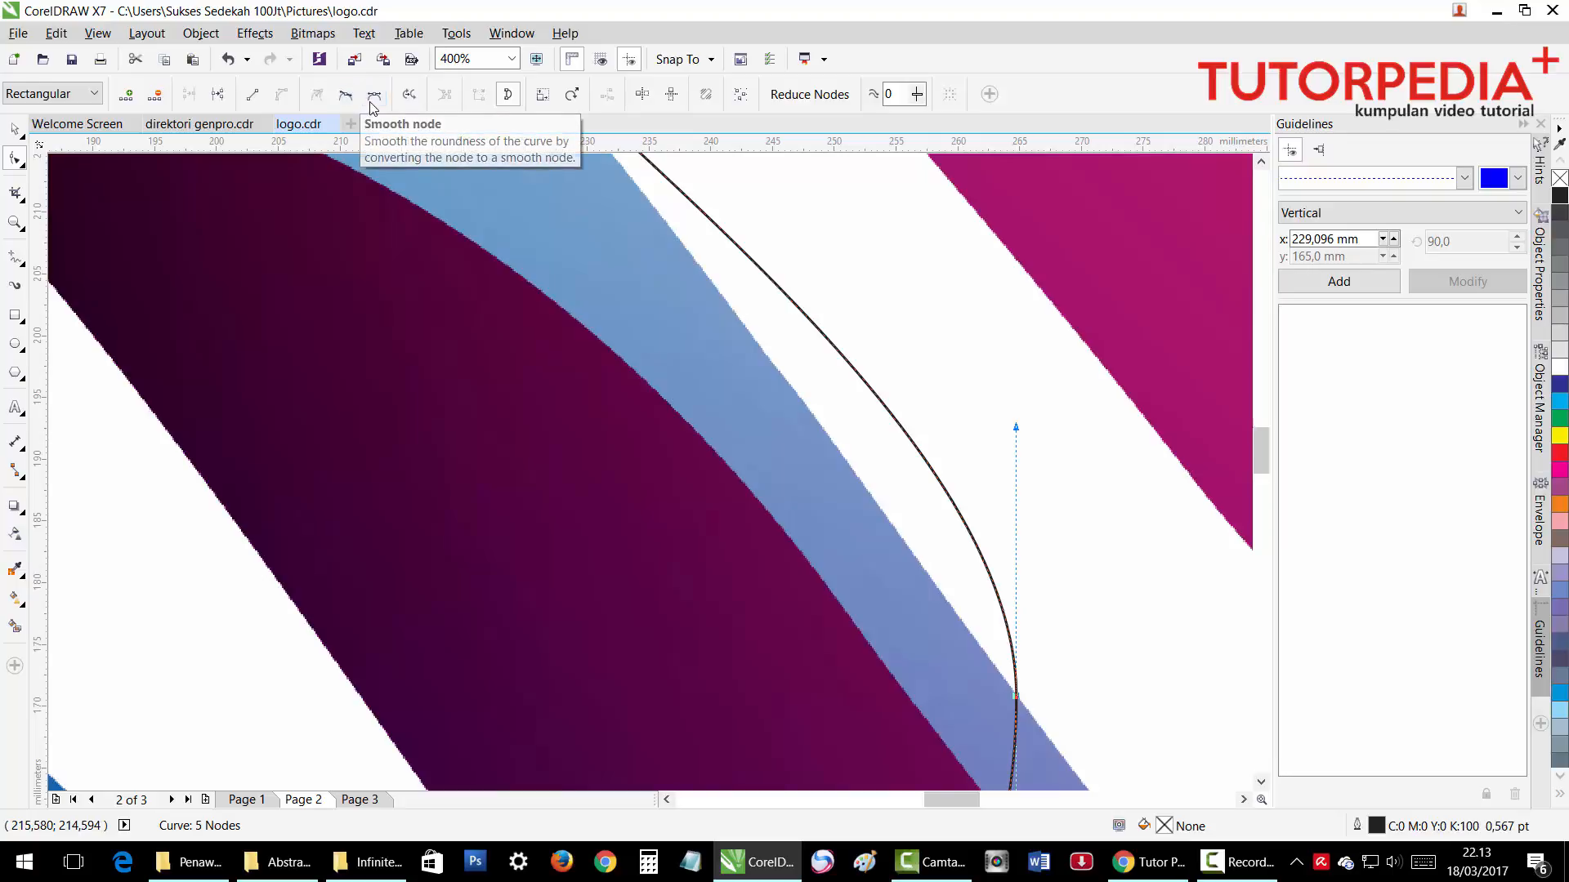
drag(1015, 424, 939, 577)
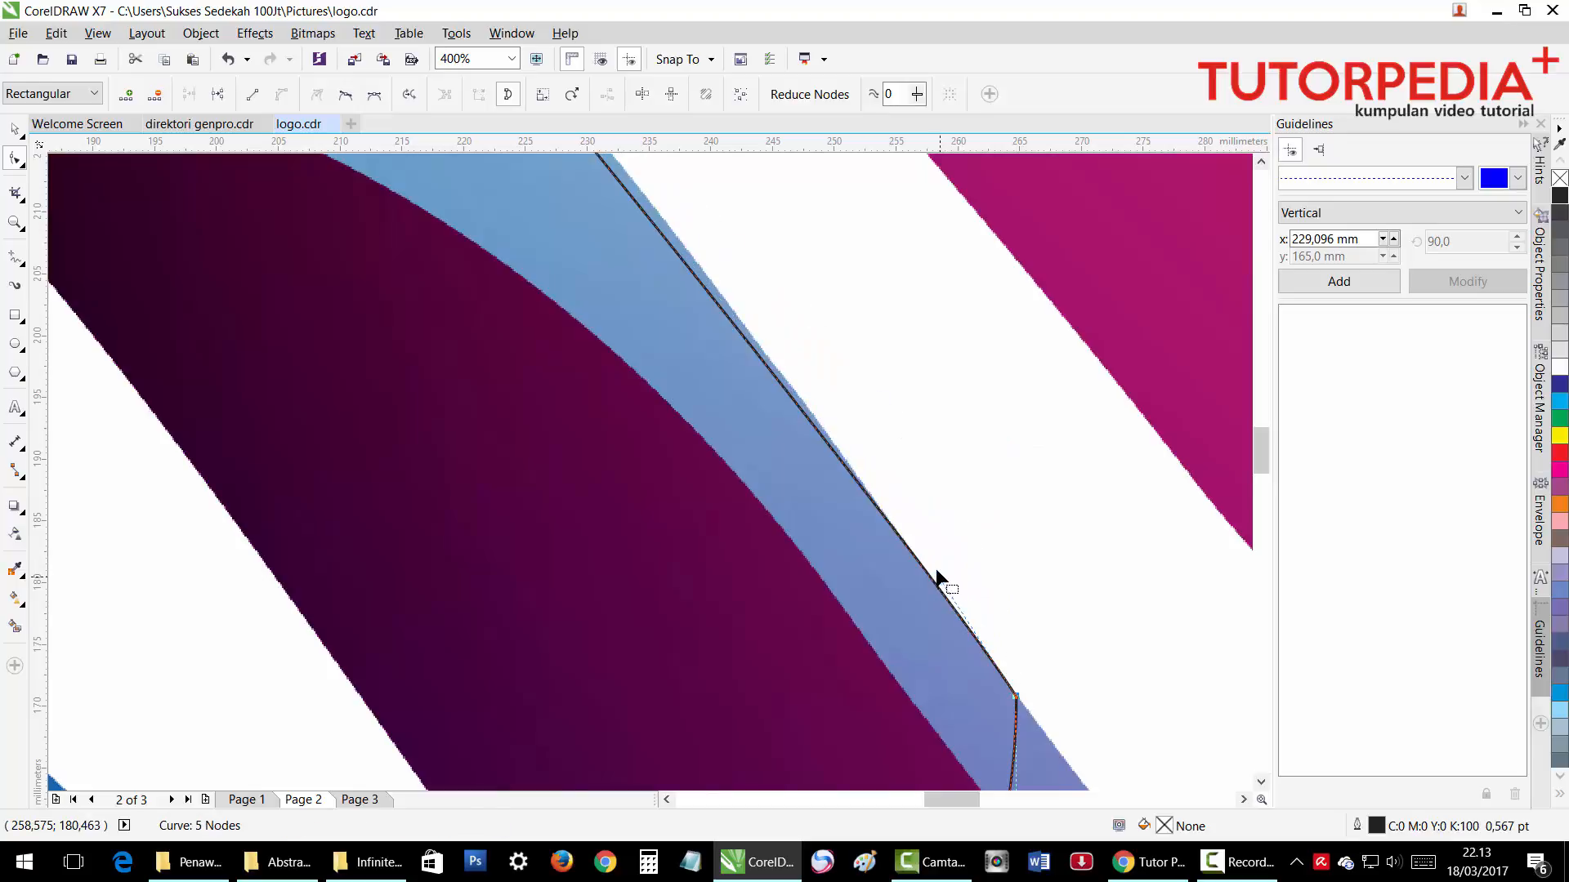
Adjust the added node's lower handle so the segment below it follows the band's diagonal outer edge.
scroll(938, 572, down, 2)
scroll(800, 445, up, 1)
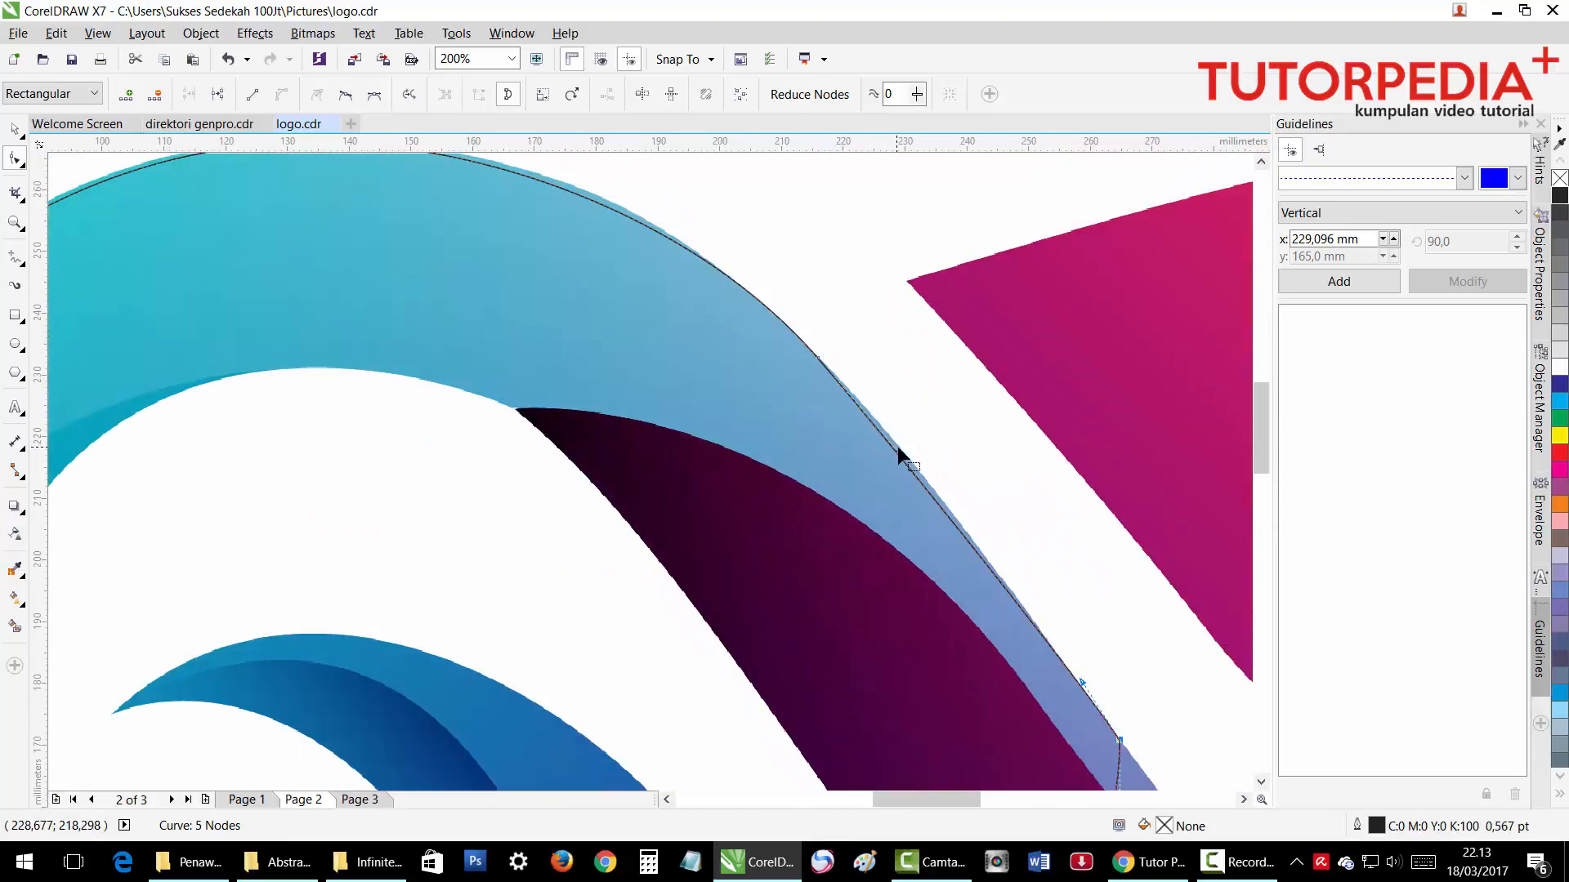
scroll(897, 451, up, 3)
drag(907, 457, 959, 431)
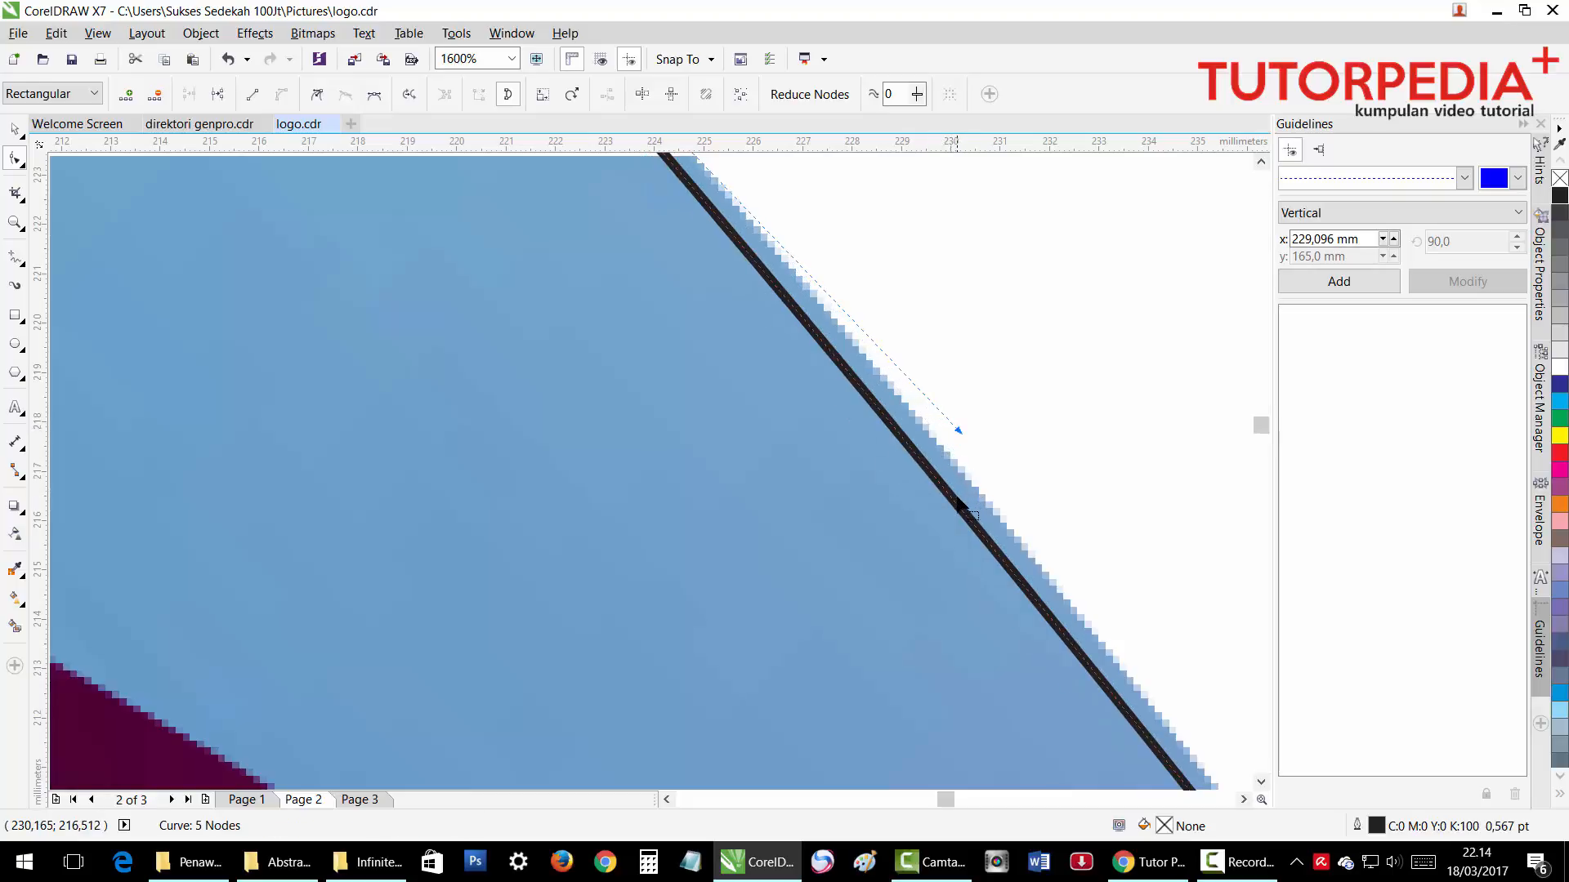
click(917, 497)
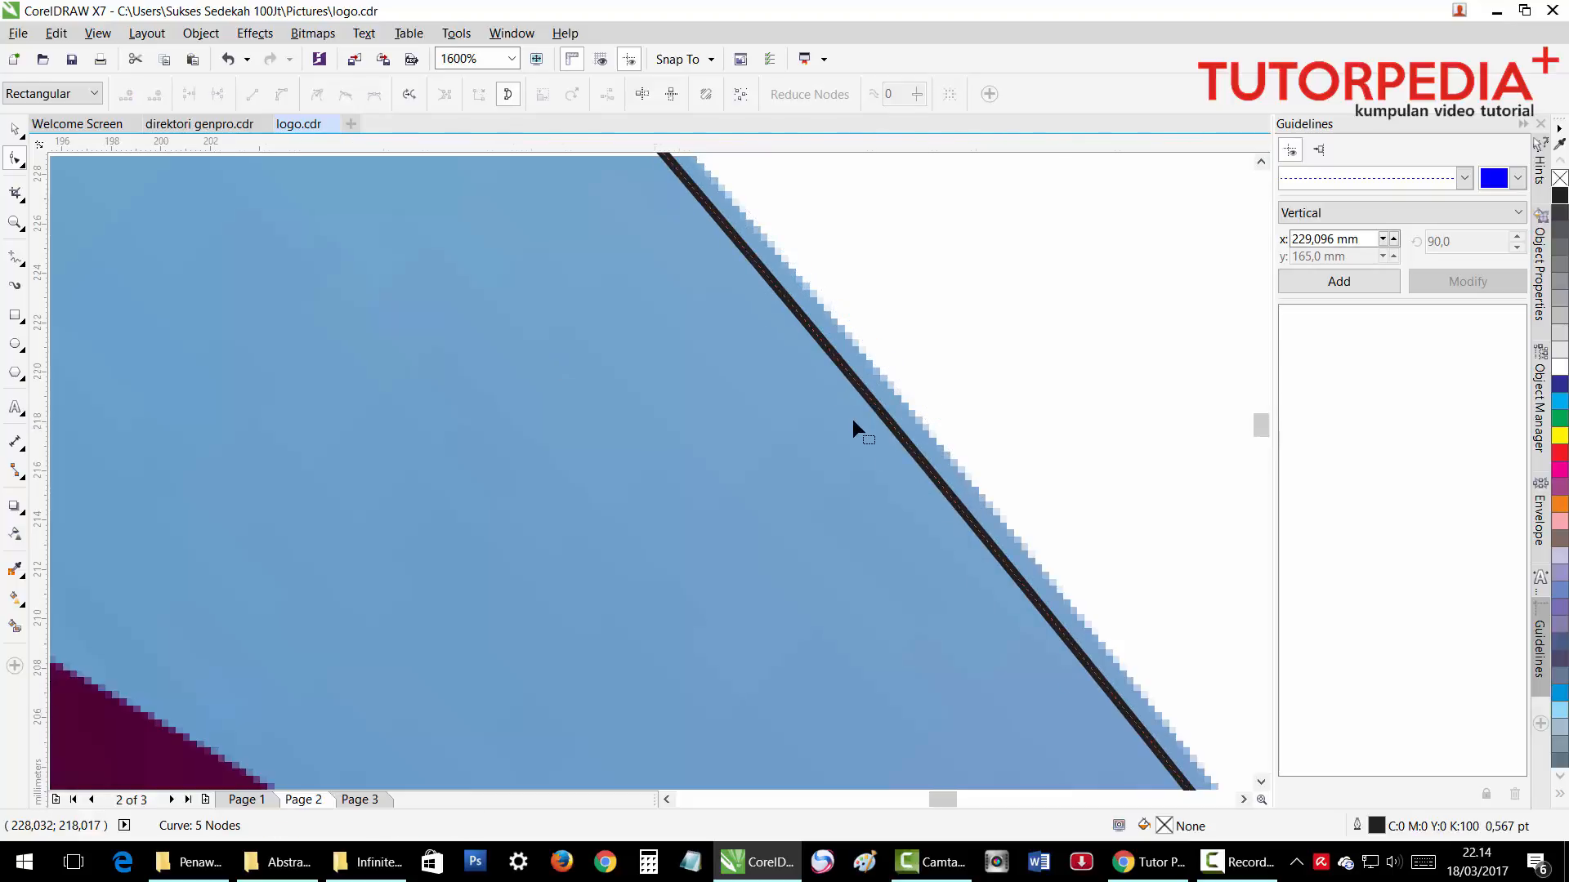
scroll(853, 425, down, 2)
scroll(851, 419, down, 1)
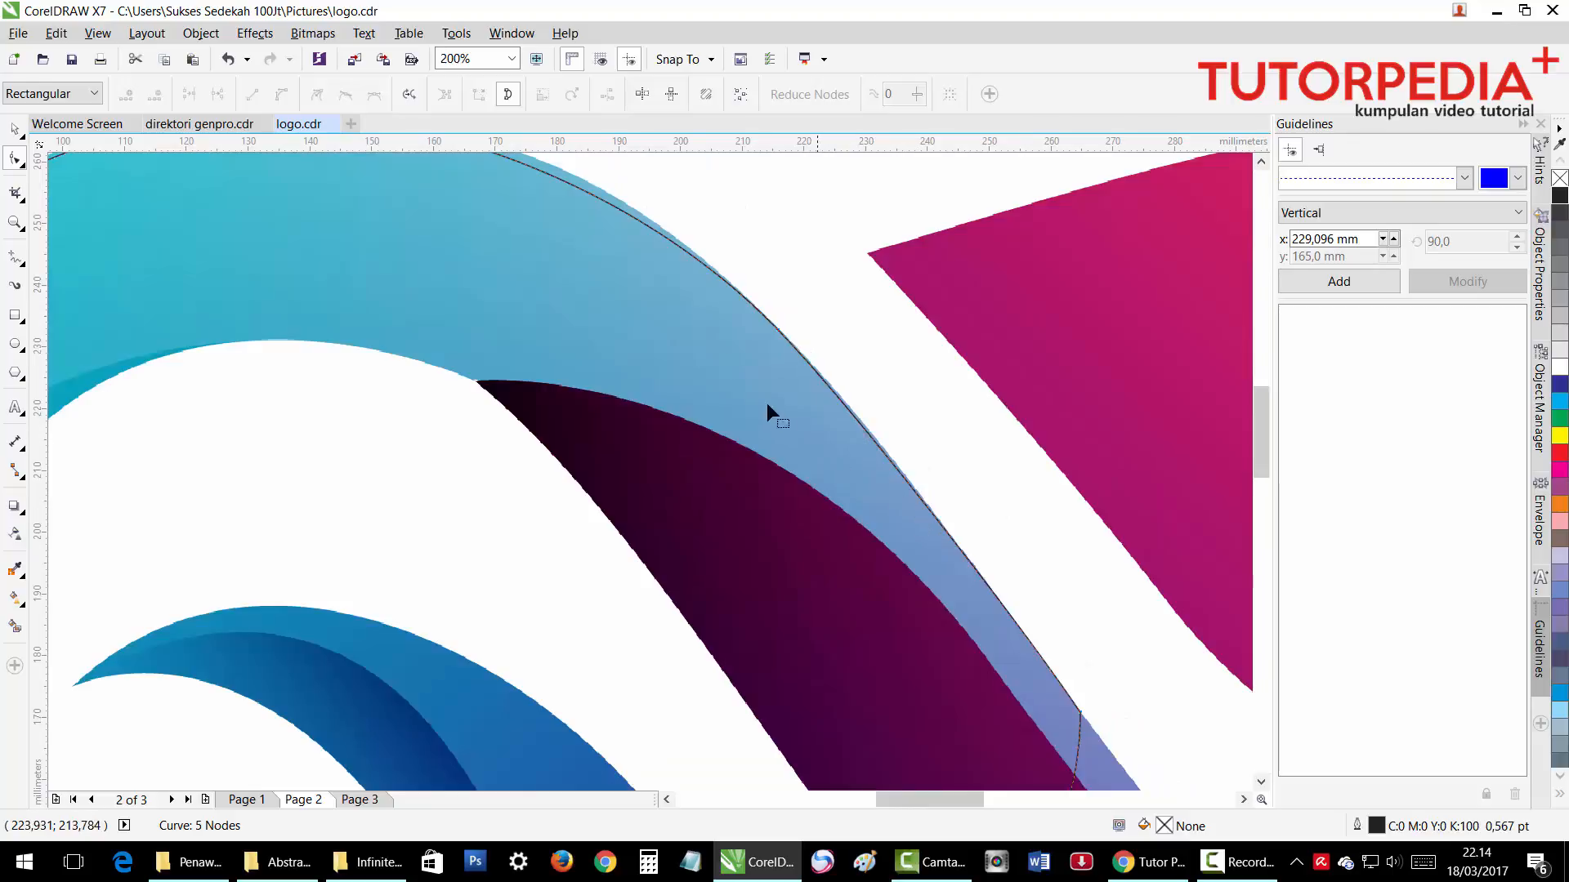
scroll(689, 327, down, 1)
Lengthen the right handle of the curve's topmost node so the upper arc follows the blue loop's outer edge.
click(551, 239)
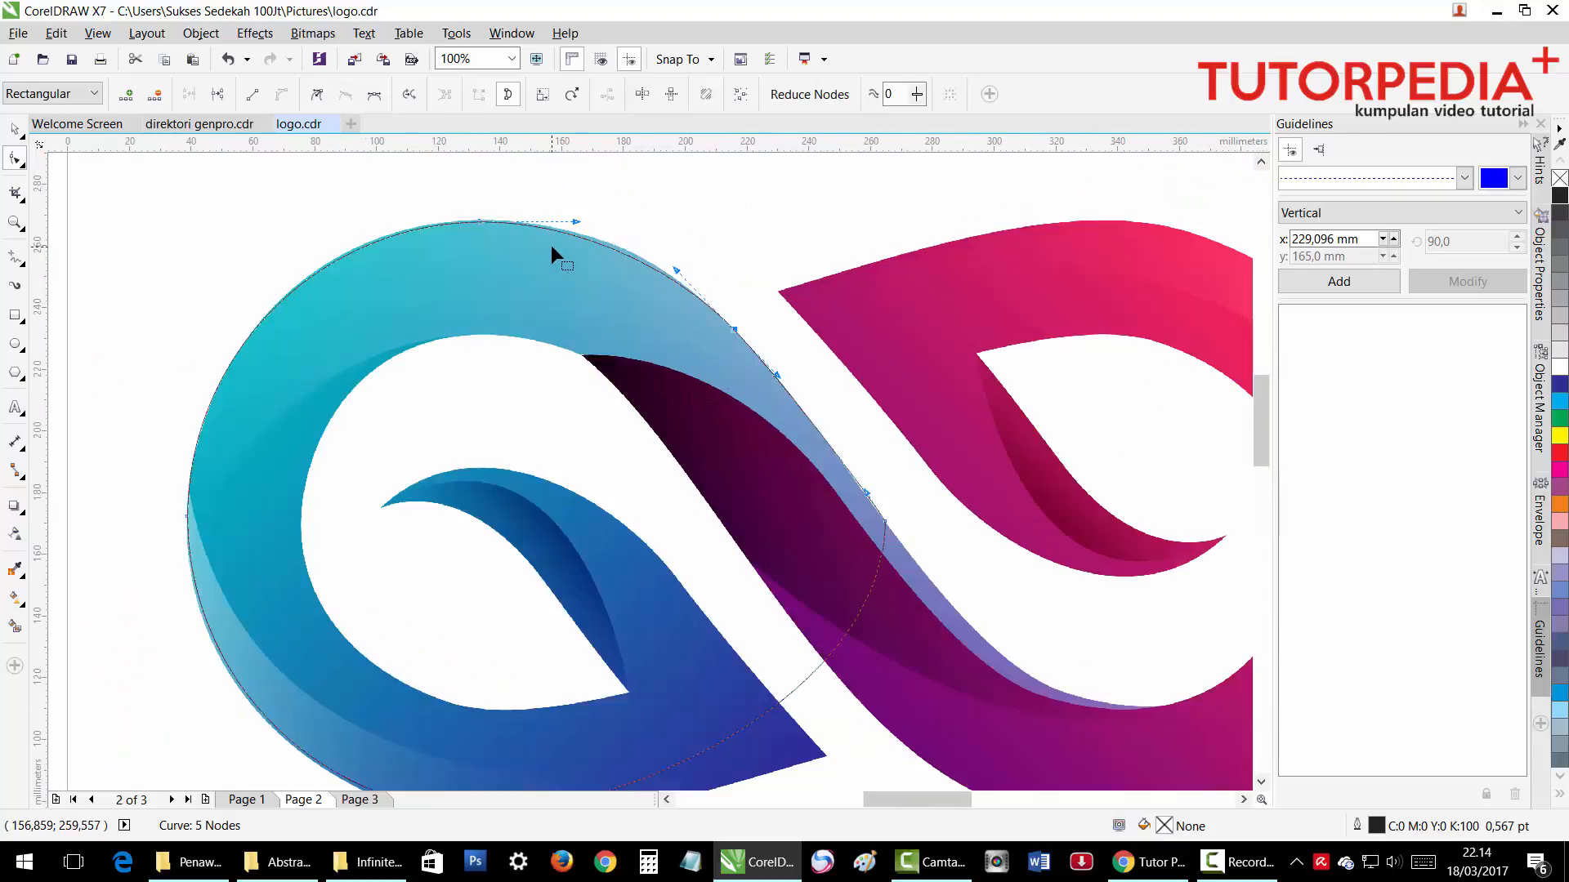
scroll(552, 240, up, 1)
drag(444, 186, 300, 297)
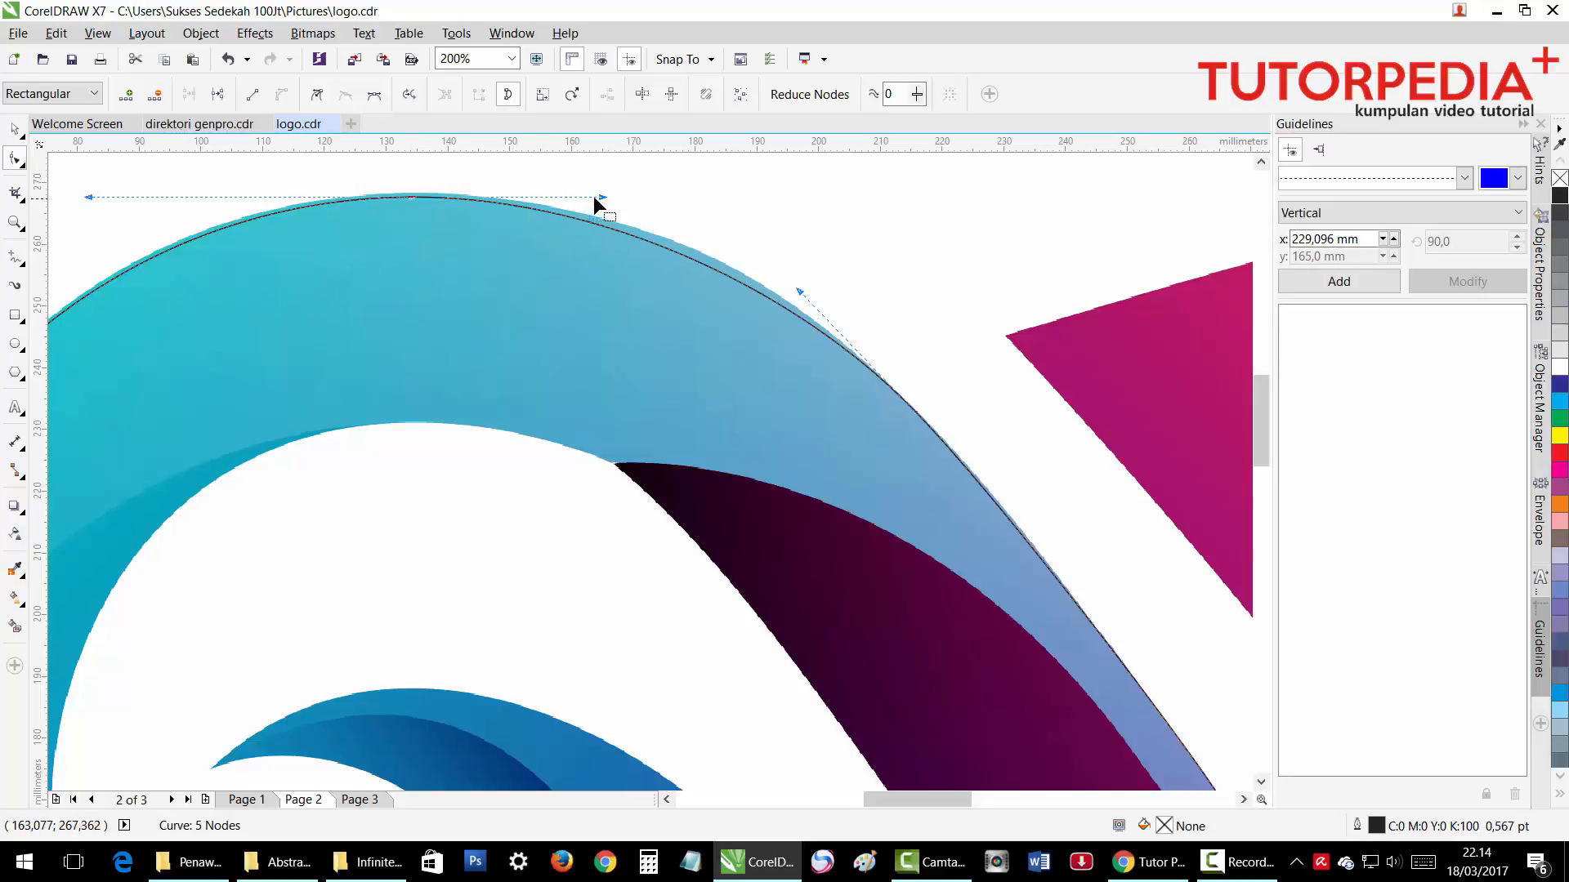
drag(604, 198, 651, 203)
scroll(653, 208, down, 2)
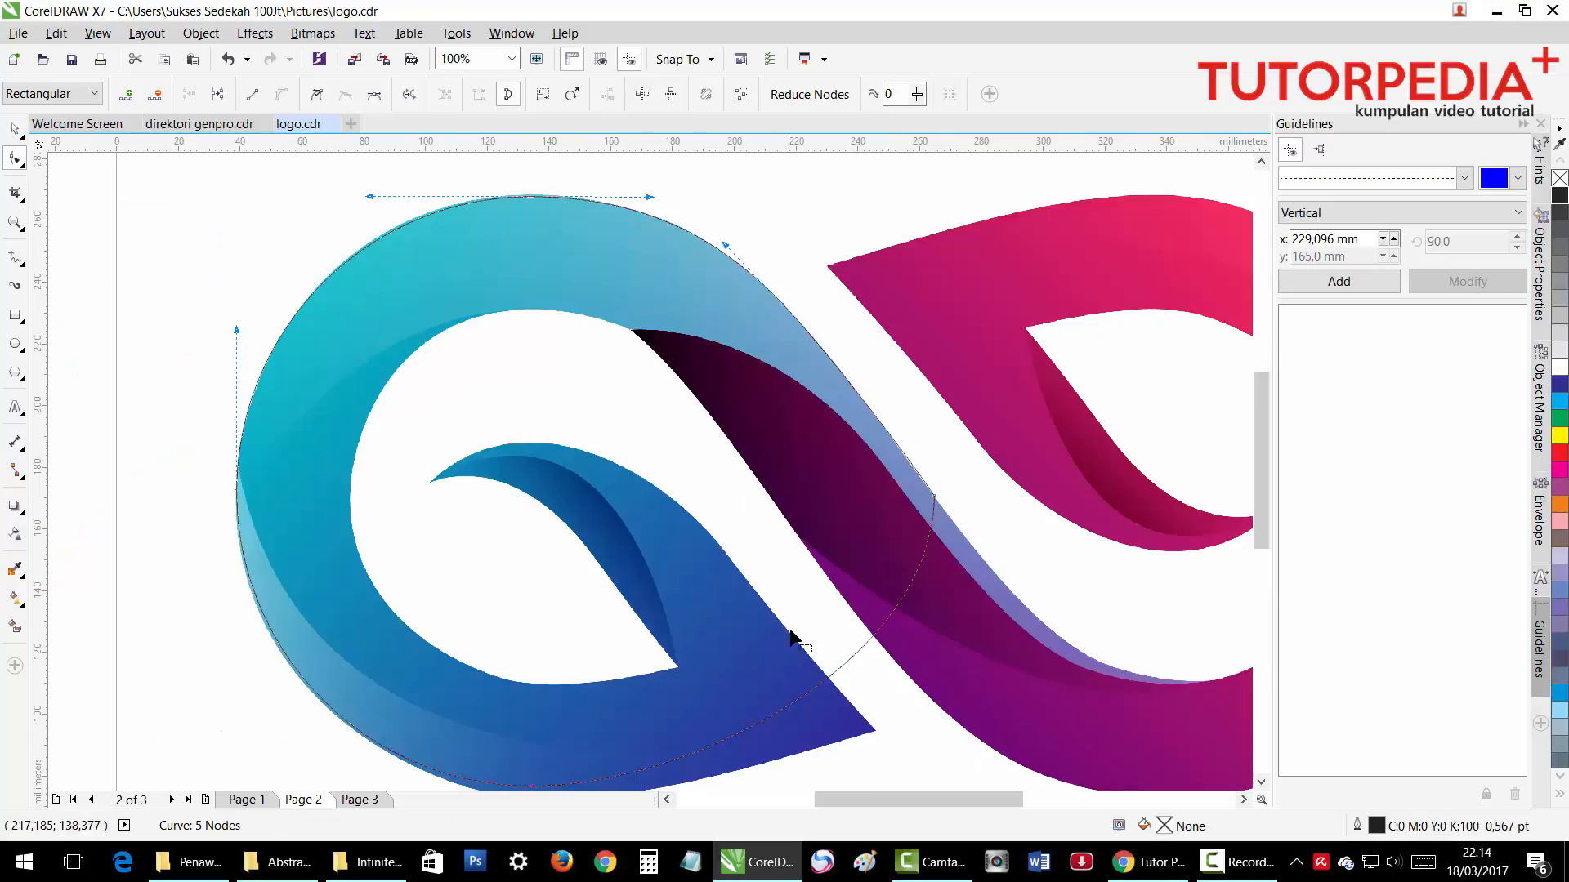
scroll(929, 570, down, 1)
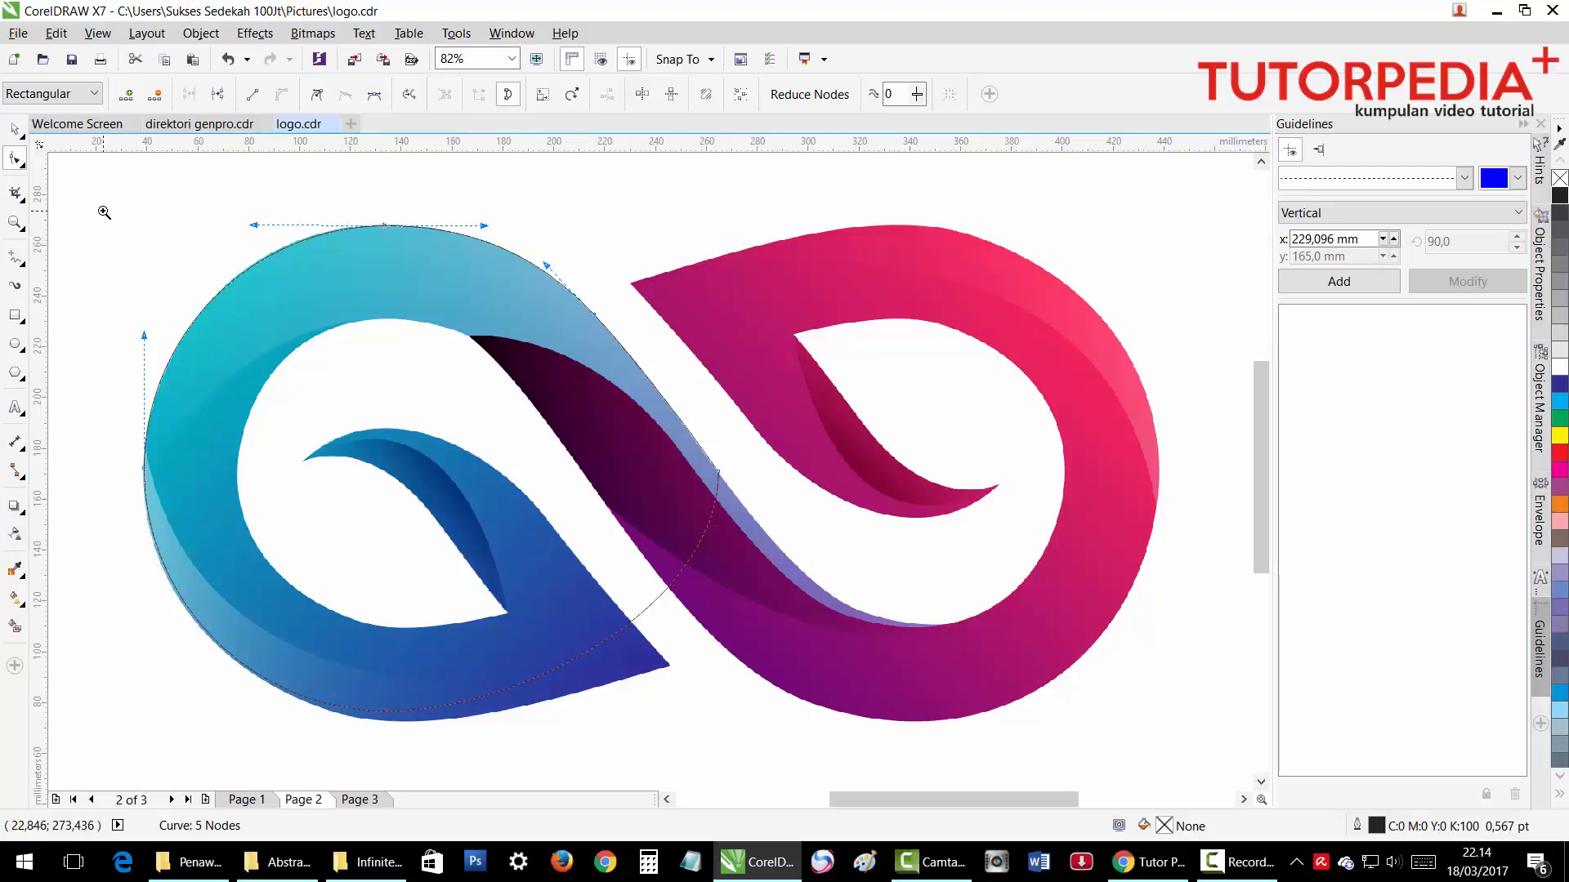
Move the curve's topmost node slightly up onto the top edge of the blue loop.
drag(263, 189, 456, 296)
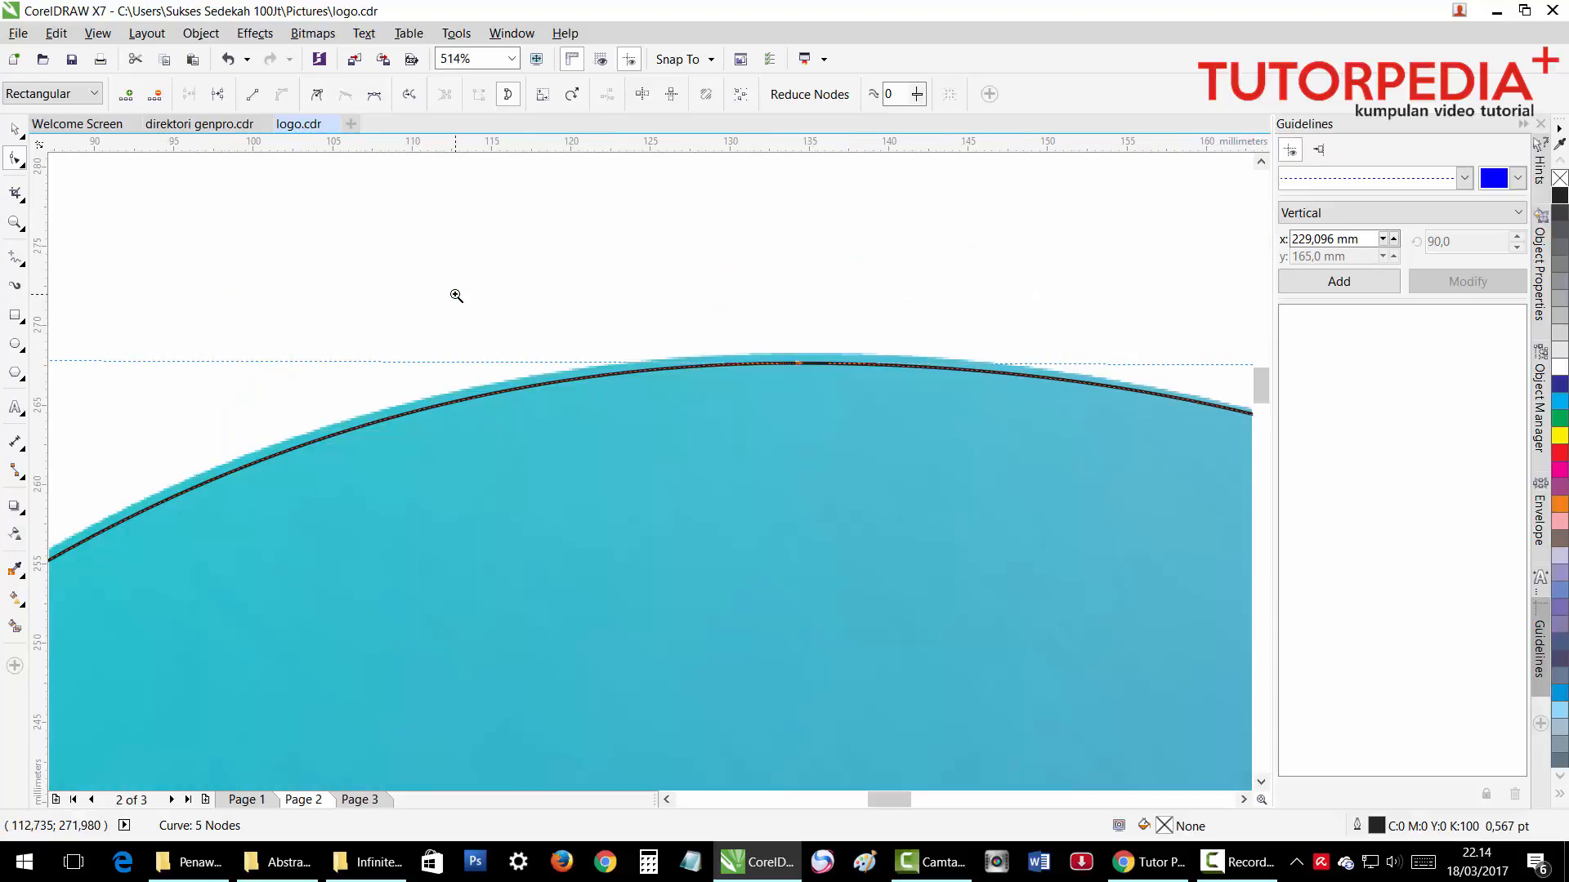
scroll(797, 364, up, 2)
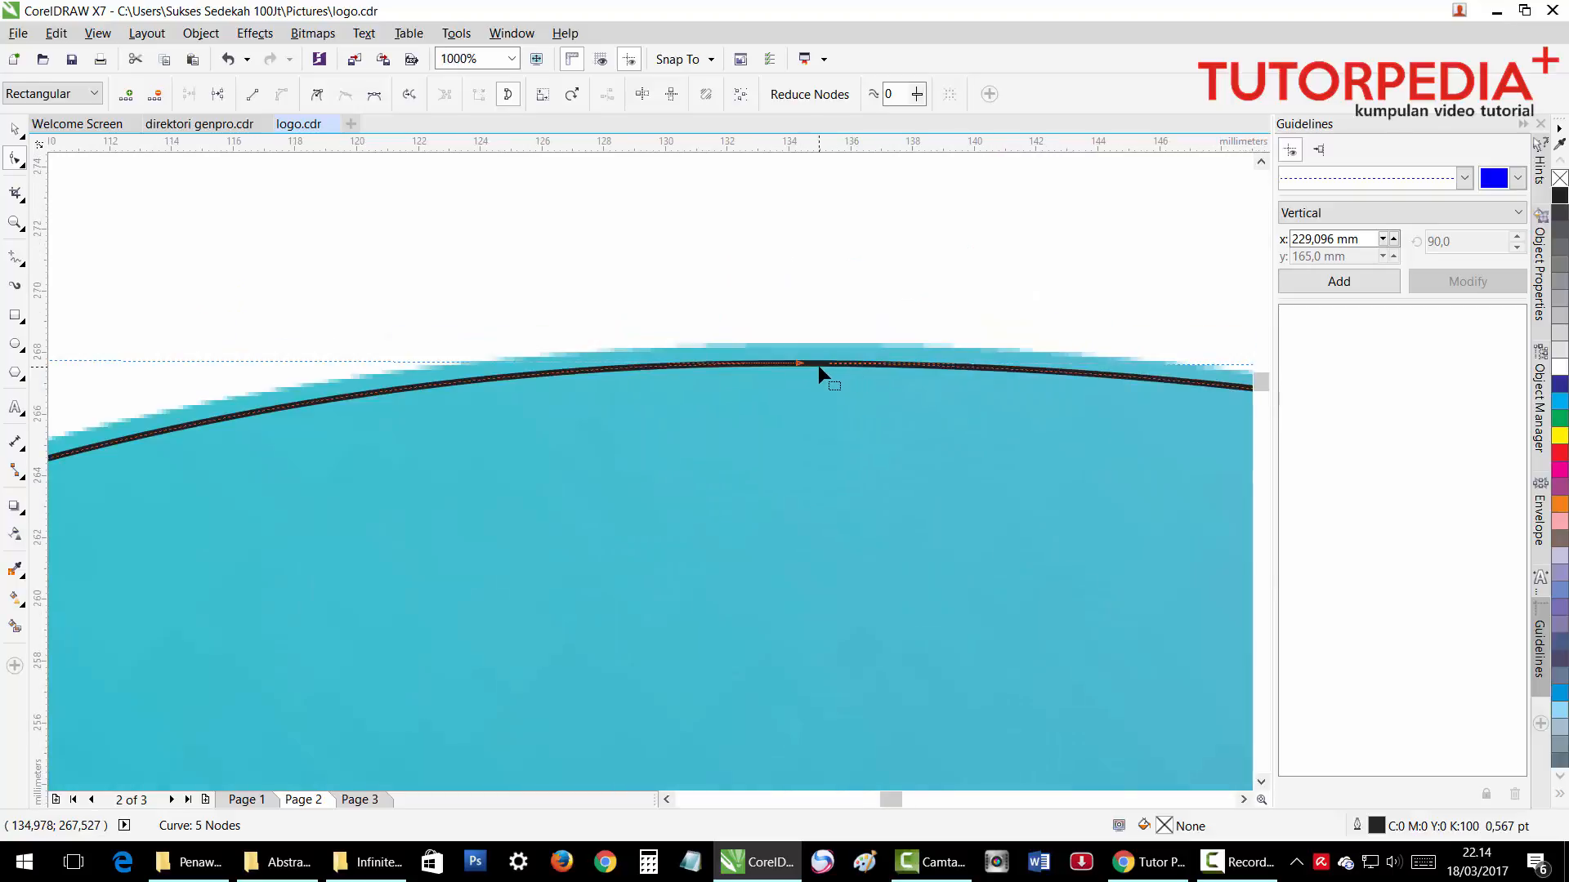
drag(760, 319, 513, 401)
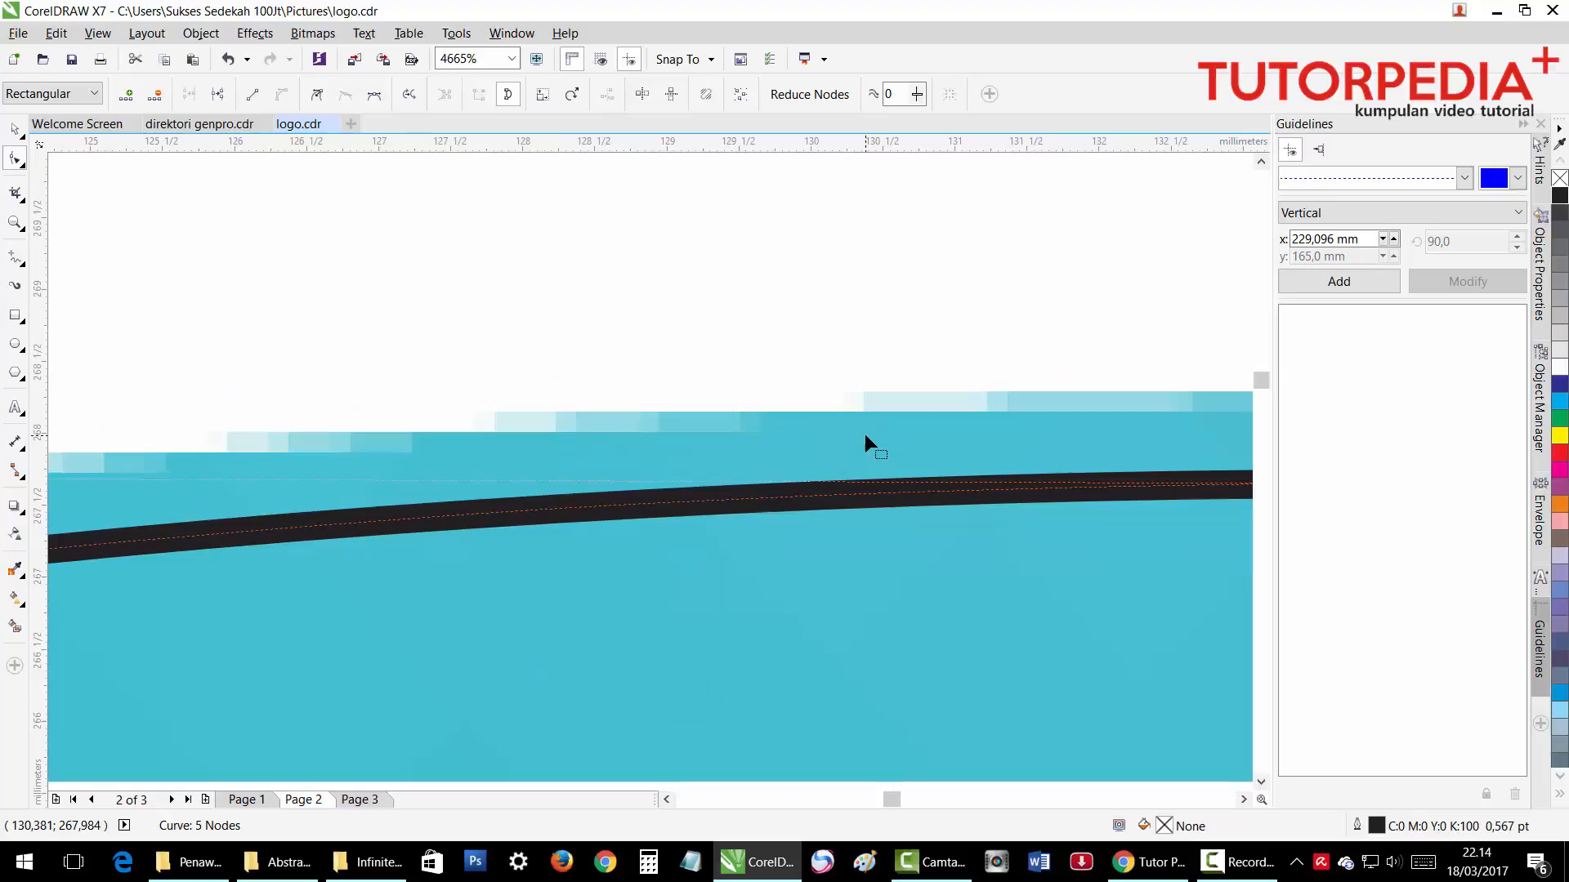
scroll(864, 434, down, 2)
drag(1011, 336, 631, 570)
scroll(1049, 457, down, 2)
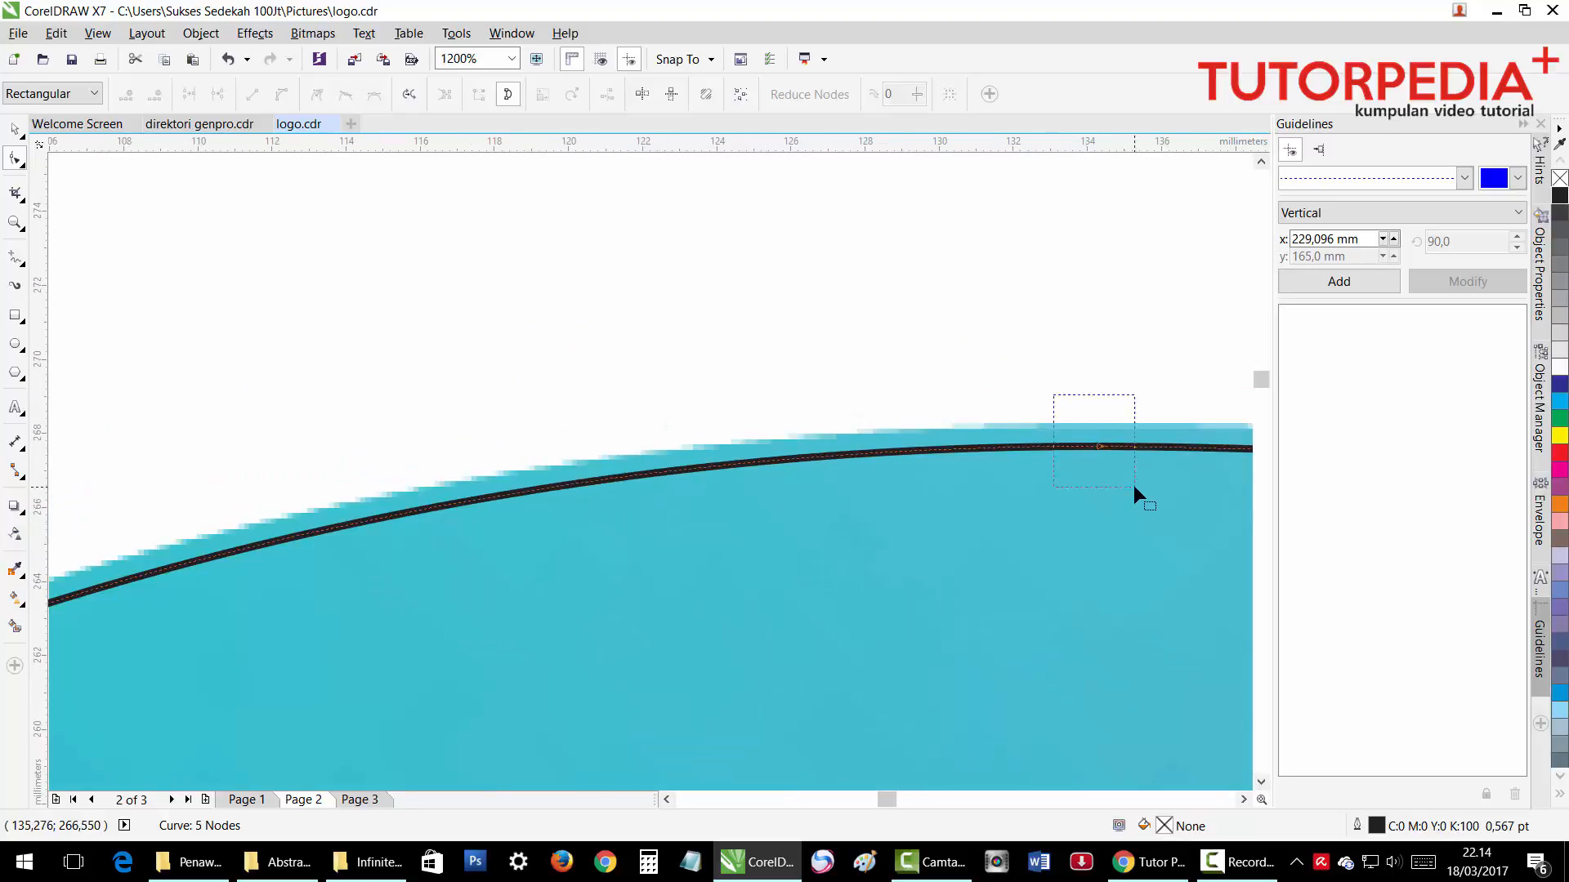
drag(1134, 486, 1098, 449)
scroll(1098, 450, up, 2)
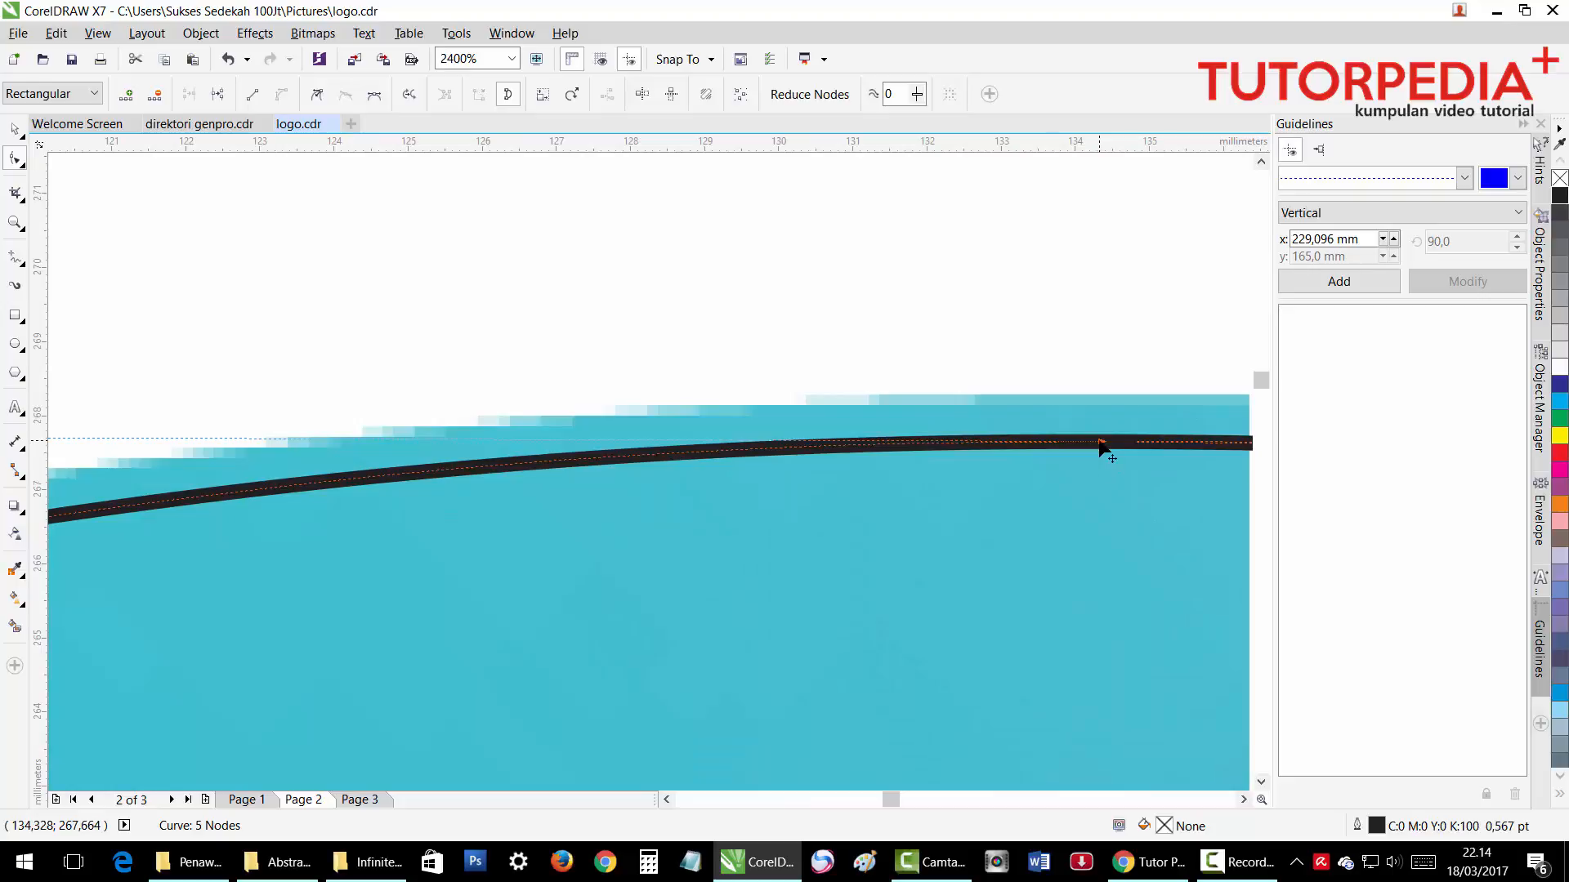
scroll(1099, 446, down, 4)
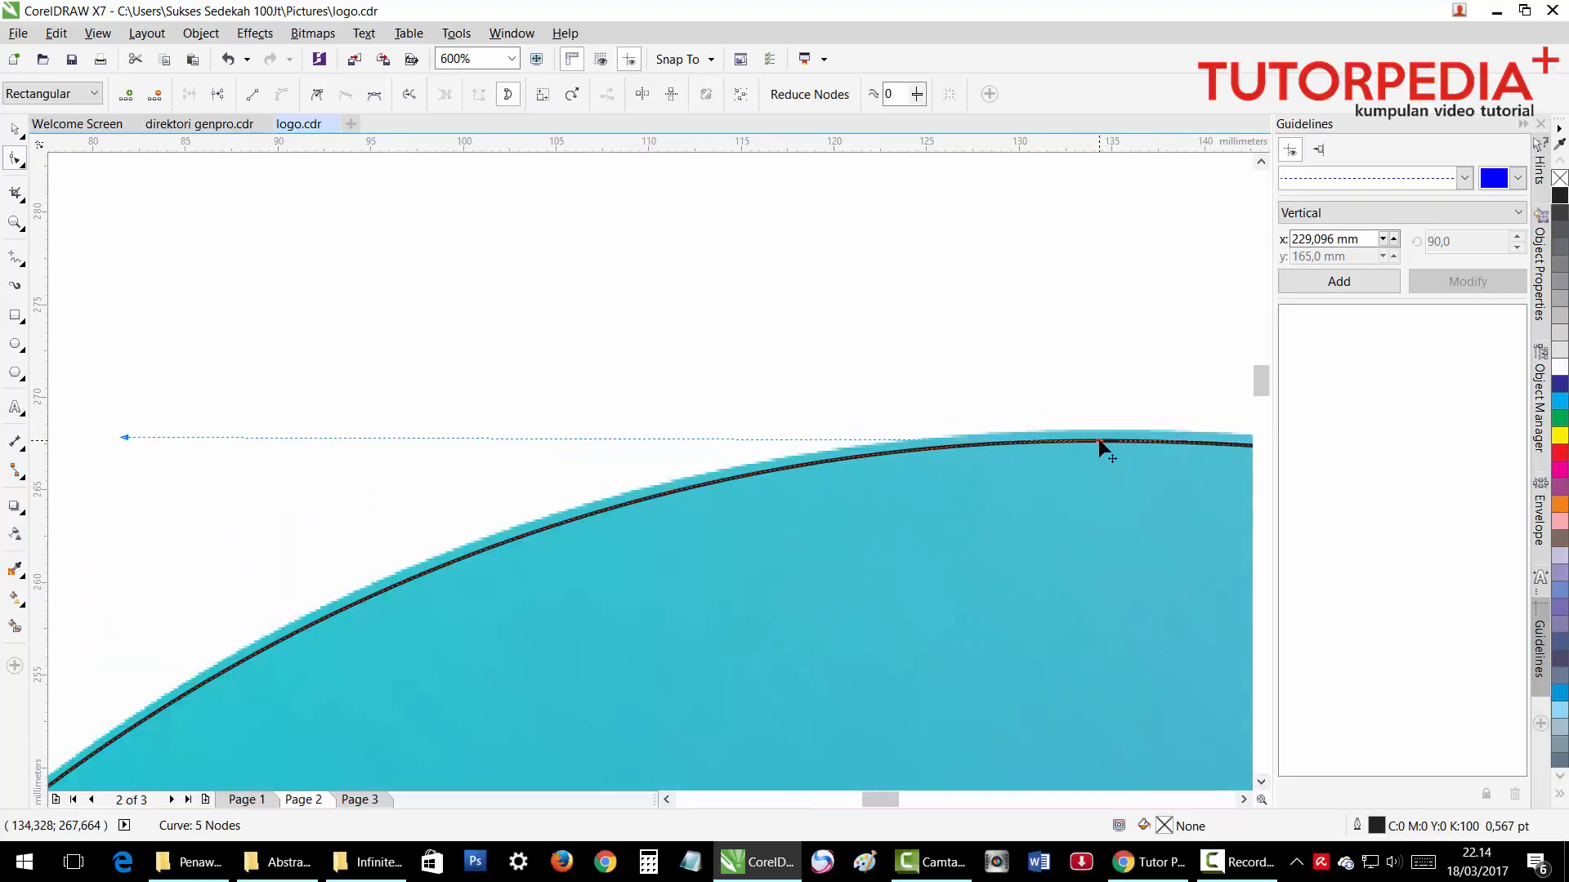
scroll(1098, 439, down, 8)
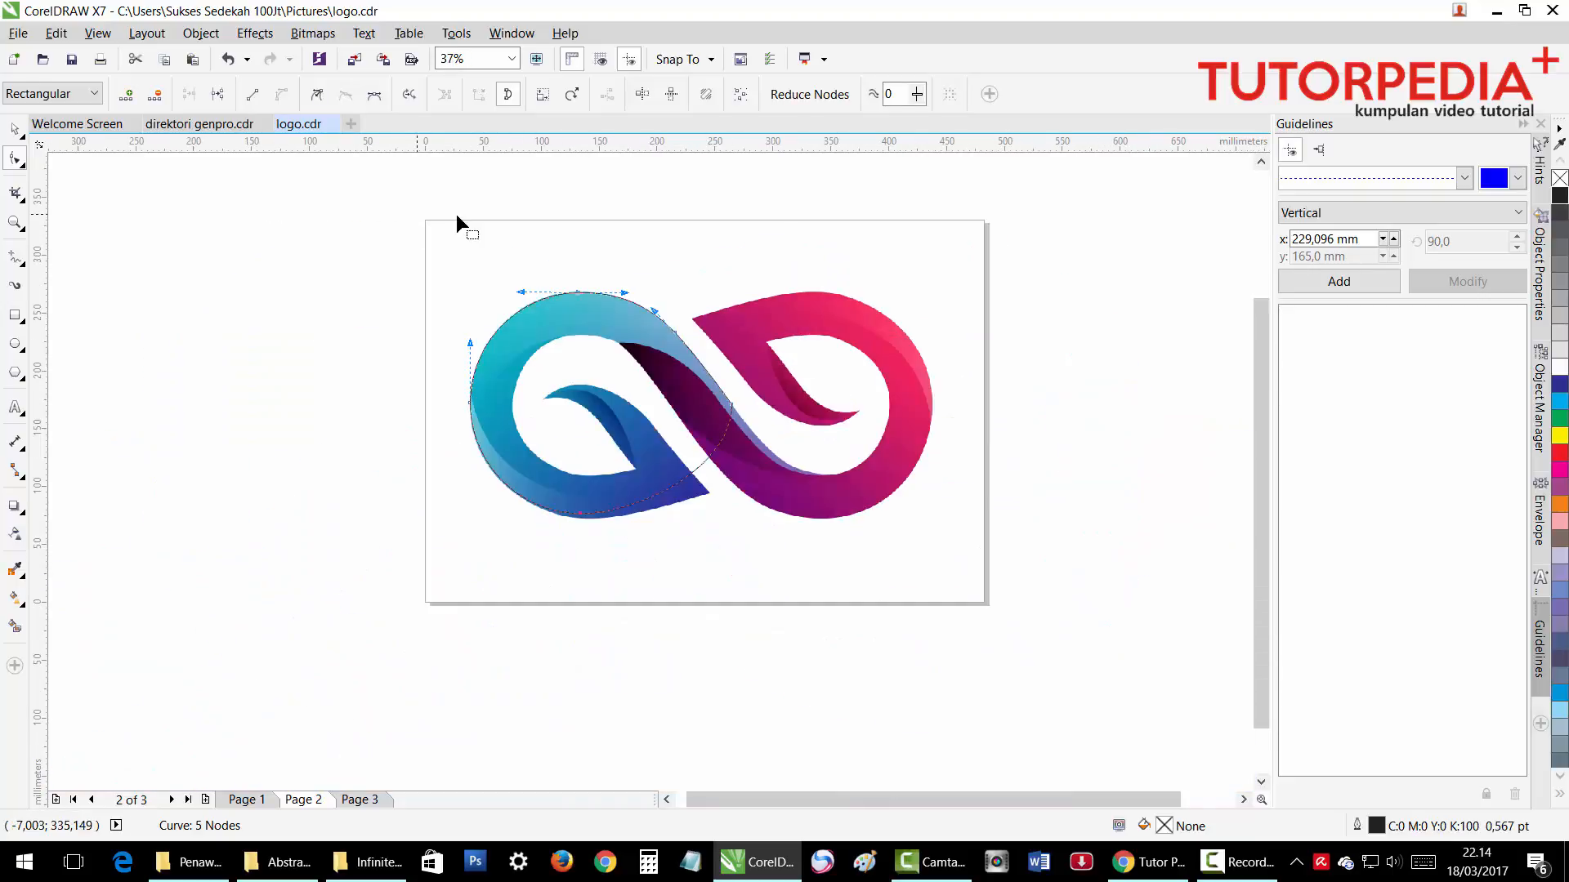
scroll(567, 273, up, 2)
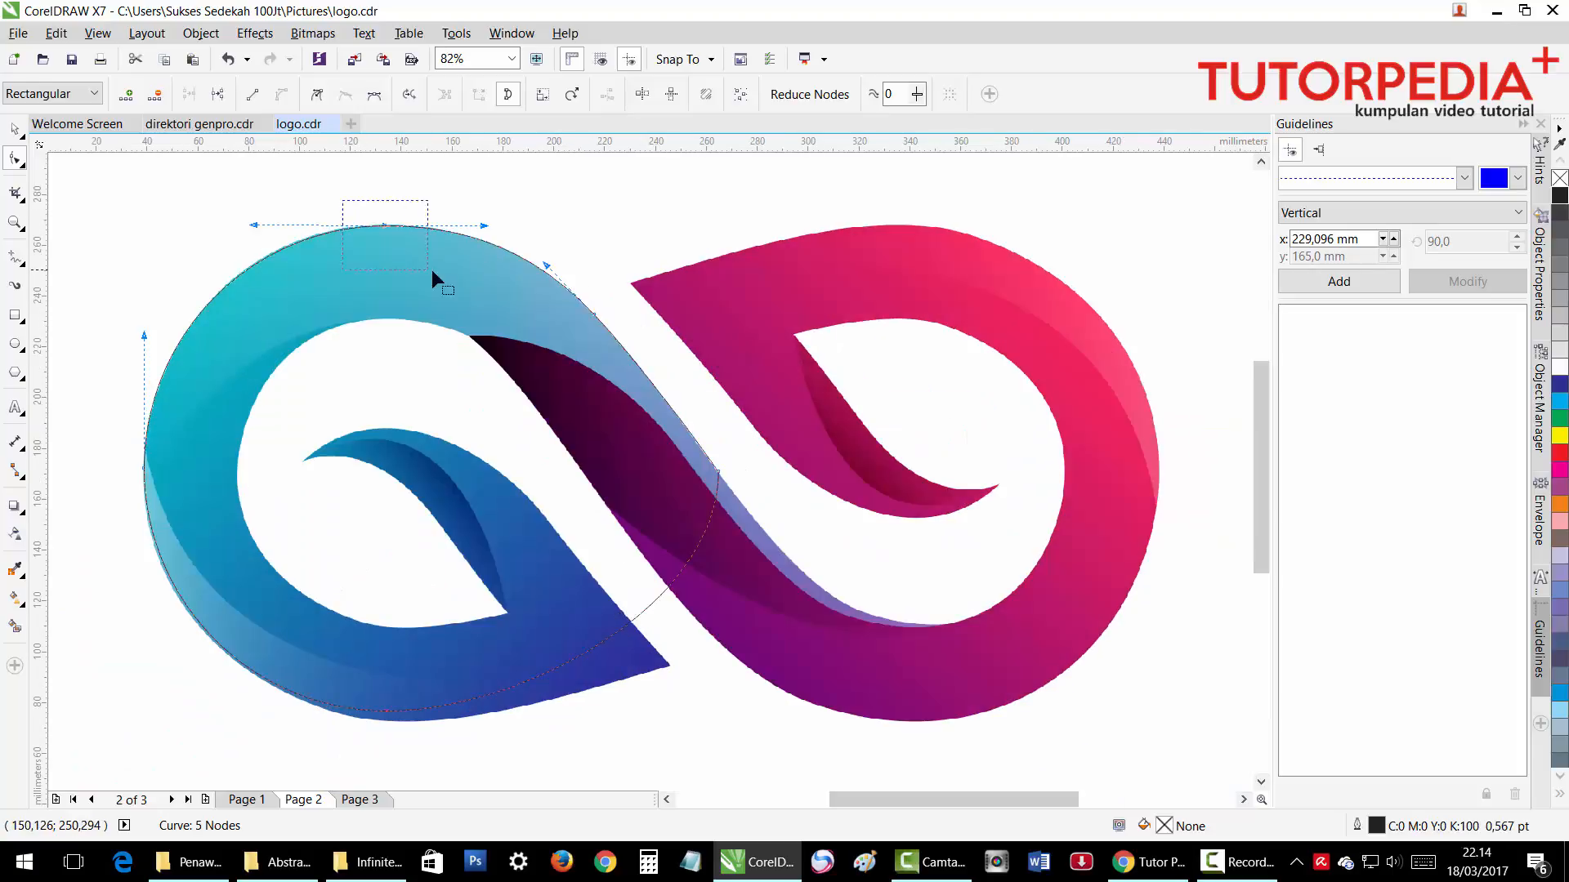
scroll(434, 269, up, 6)
drag(655, 385, 655, 371)
scroll(655, 370, down, 5)
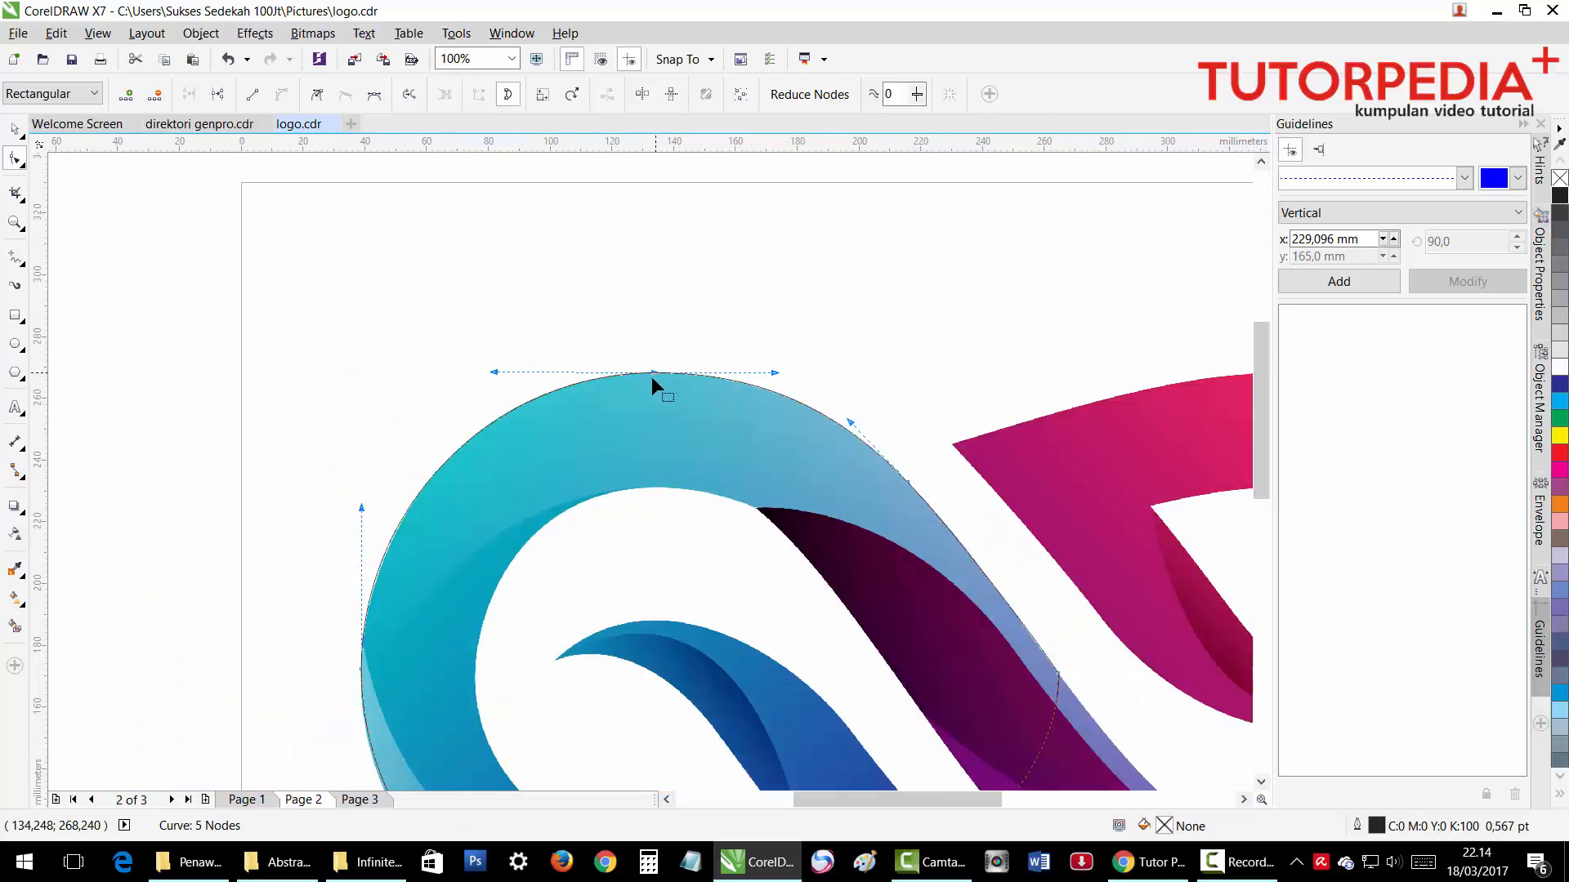
Move the curve's leftmost node onto the outermost left edge of the blue loop.
scroll(587, 650, down, 3)
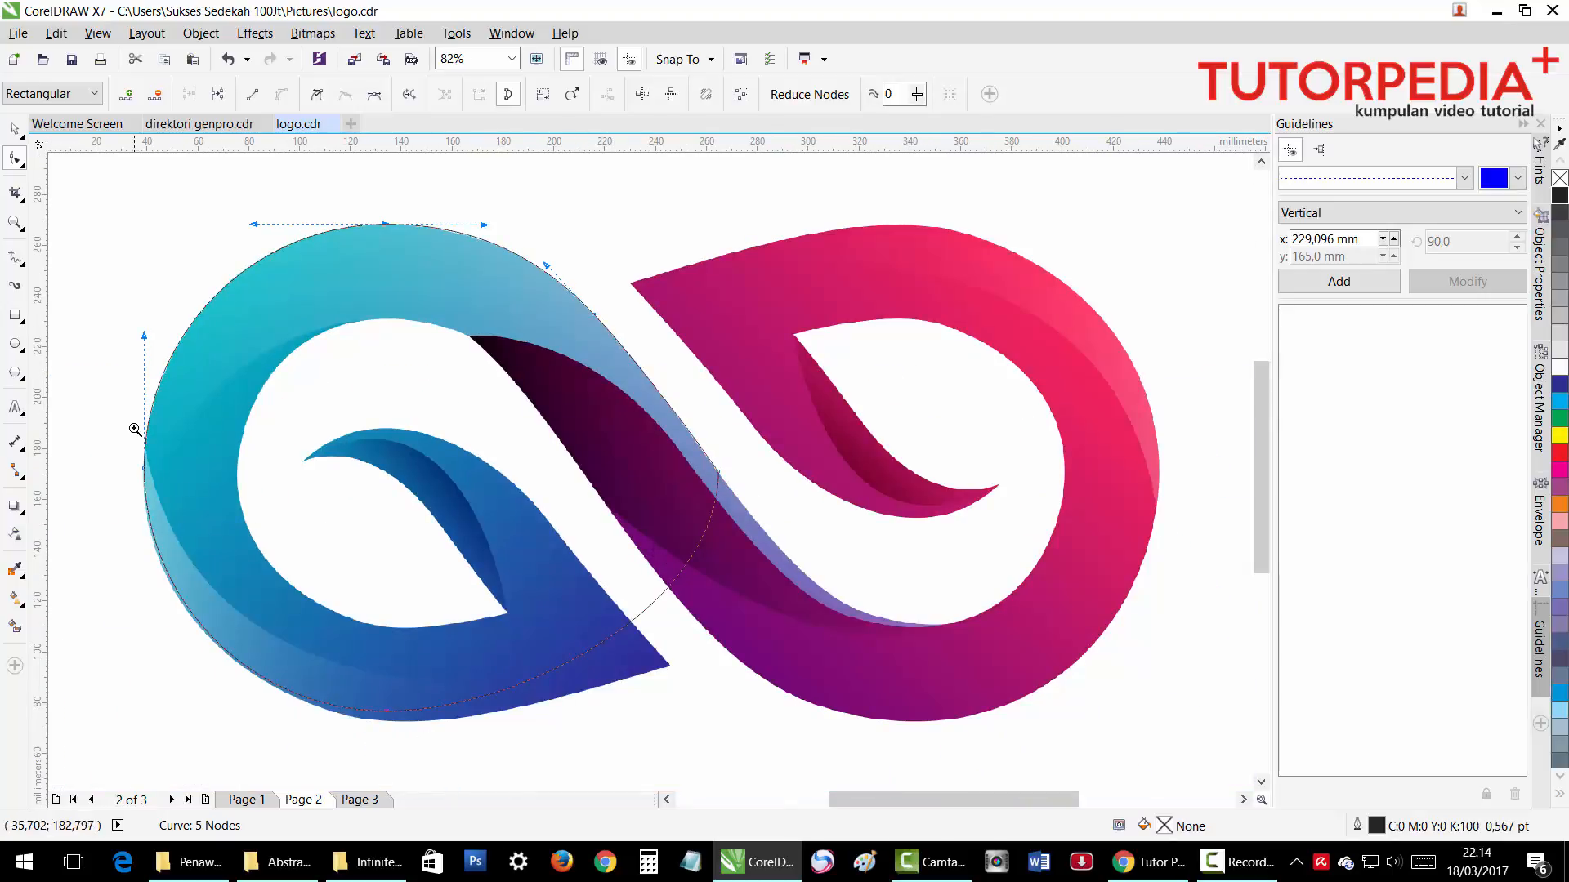
scroll(179, 505, up, 7)
drag(507, 378, 570, 512)
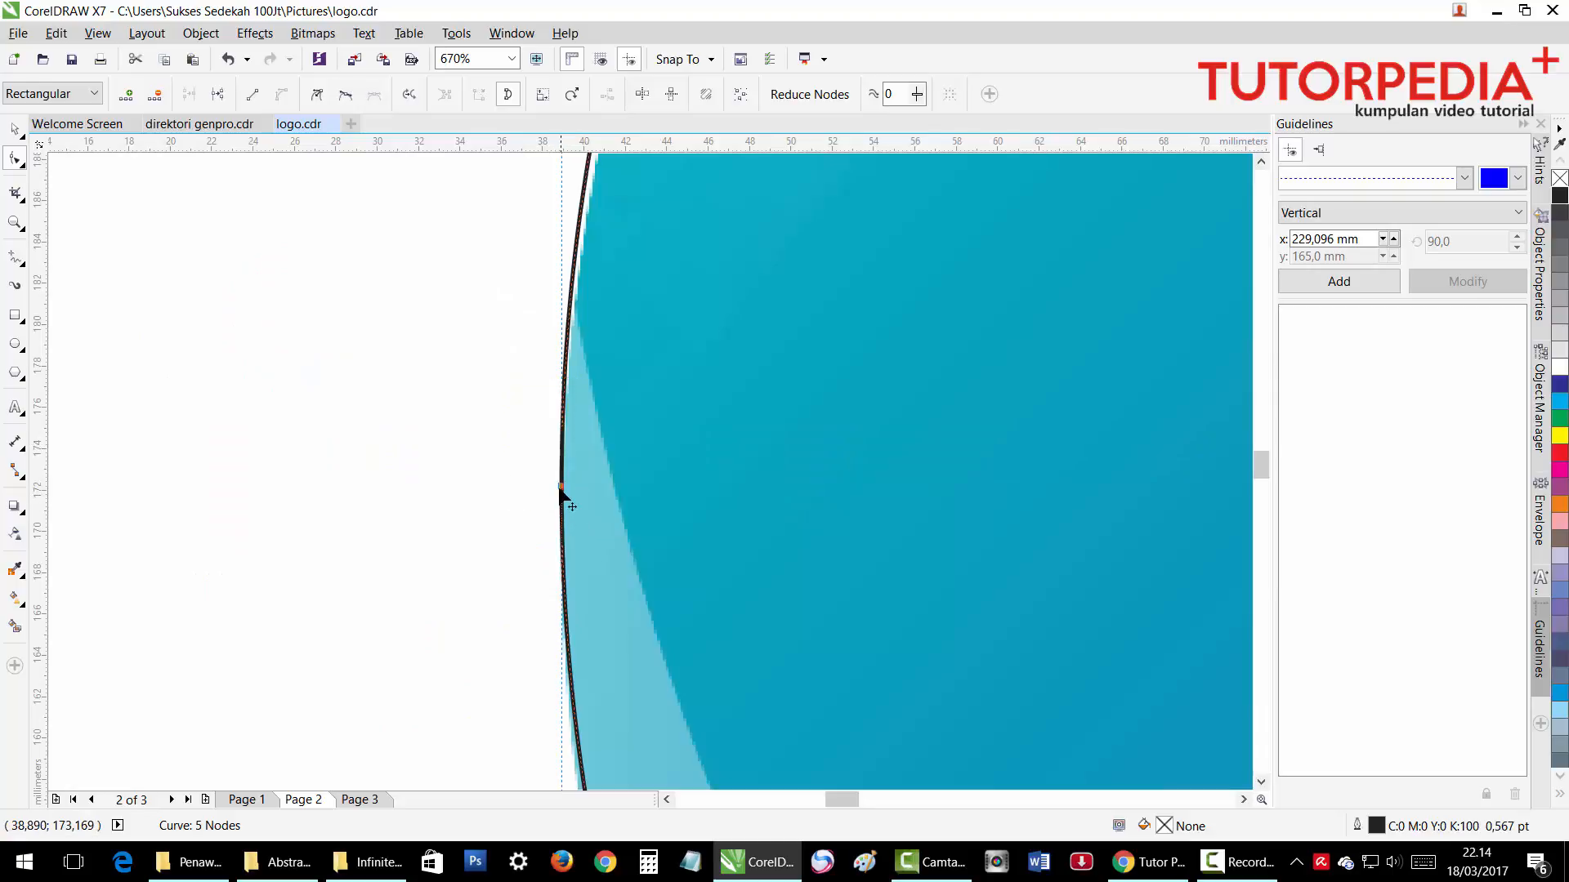
drag(558, 489, 559, 509)
Move the curve's bottom node down onto the lower edge of the blue loop.
scroll(557, 508, down, 5)
scroll(625, 606, up, 1)
scroll(646, 646, down, 2)
scroll(743, 603, up, 4)
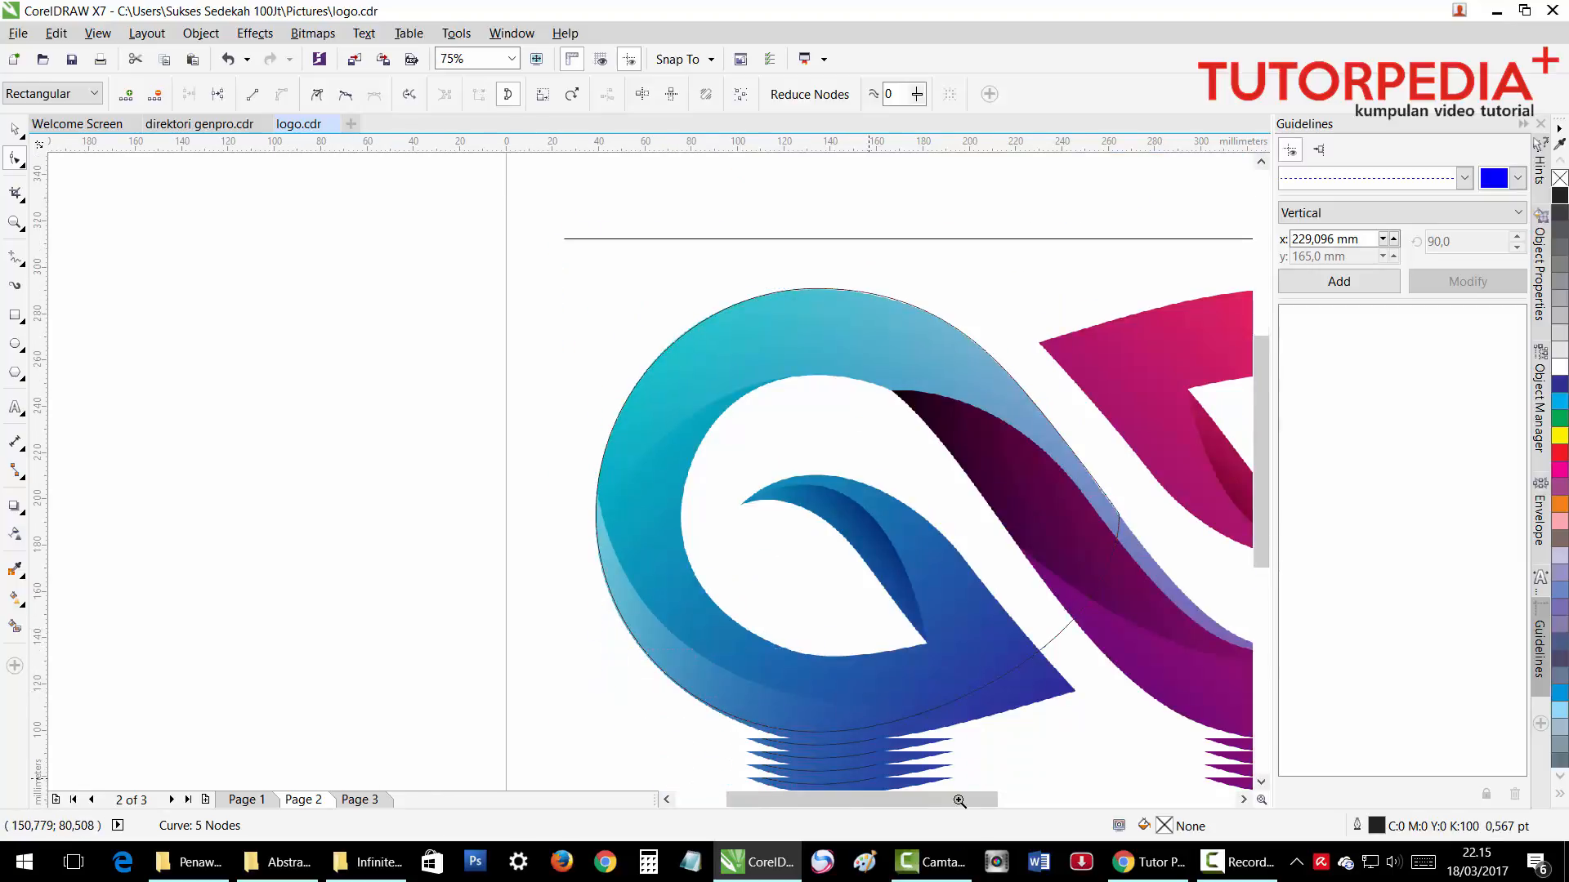
scroll(743, 603, up, 3)
drag(747, 444, 743, 506)
Make the bottom node a cusp and angle its left handle so the lower-left arc follows the loop's outer edge.
scroll(743, 504, down, 3)
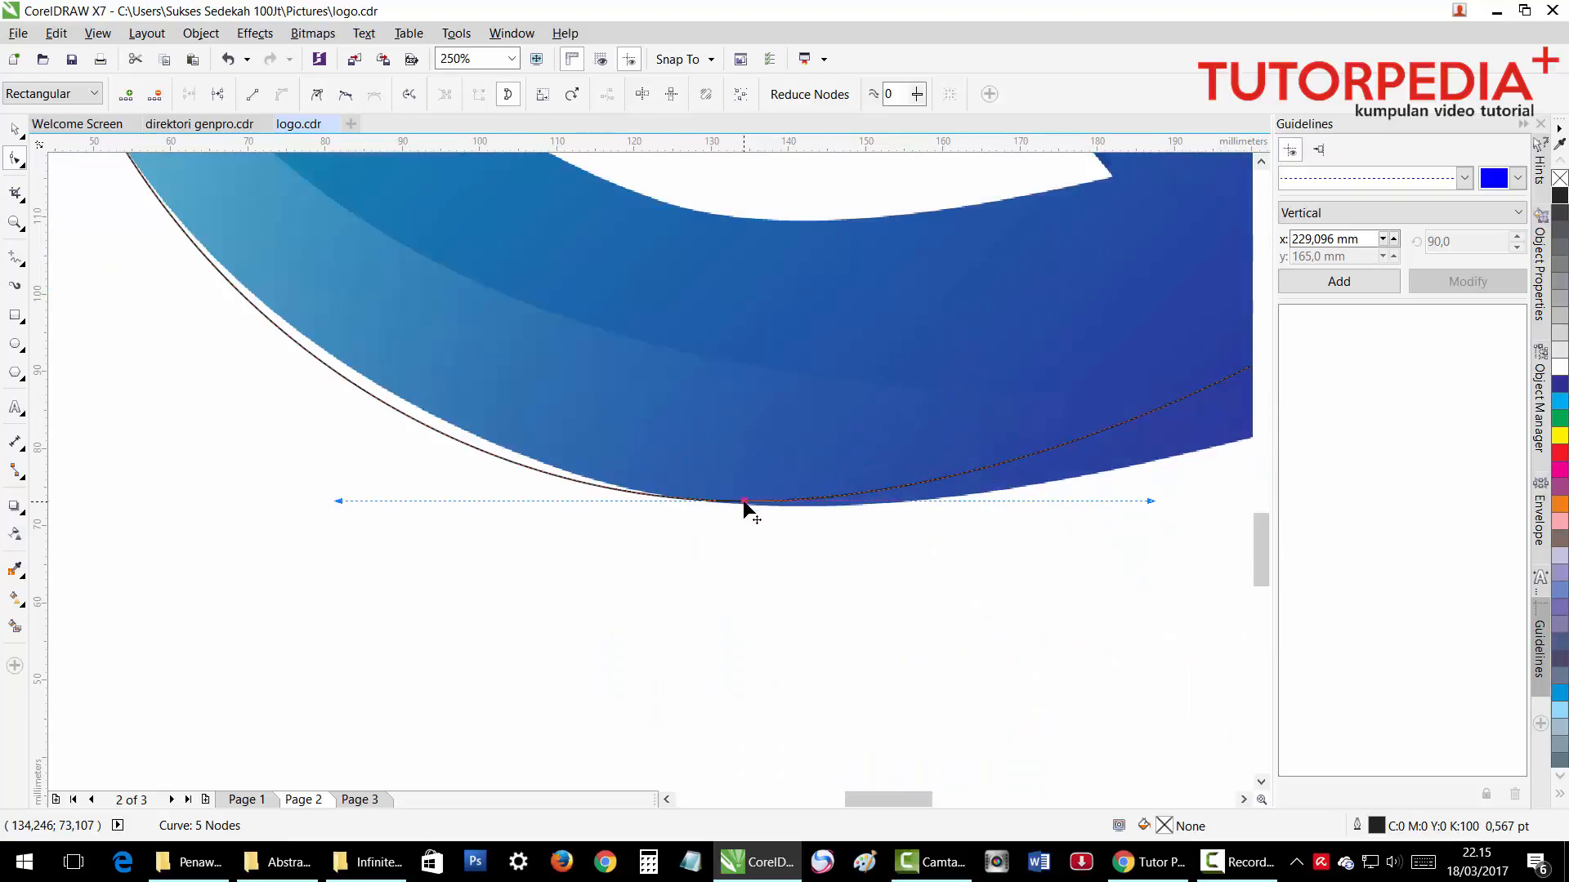
click(316, 94)
drag(335, 502, 345, 479)
Add a node where the curve crosses the blue band's right edge and move it onto the band's pointed tip.
scroll(602, 483, down, 3)
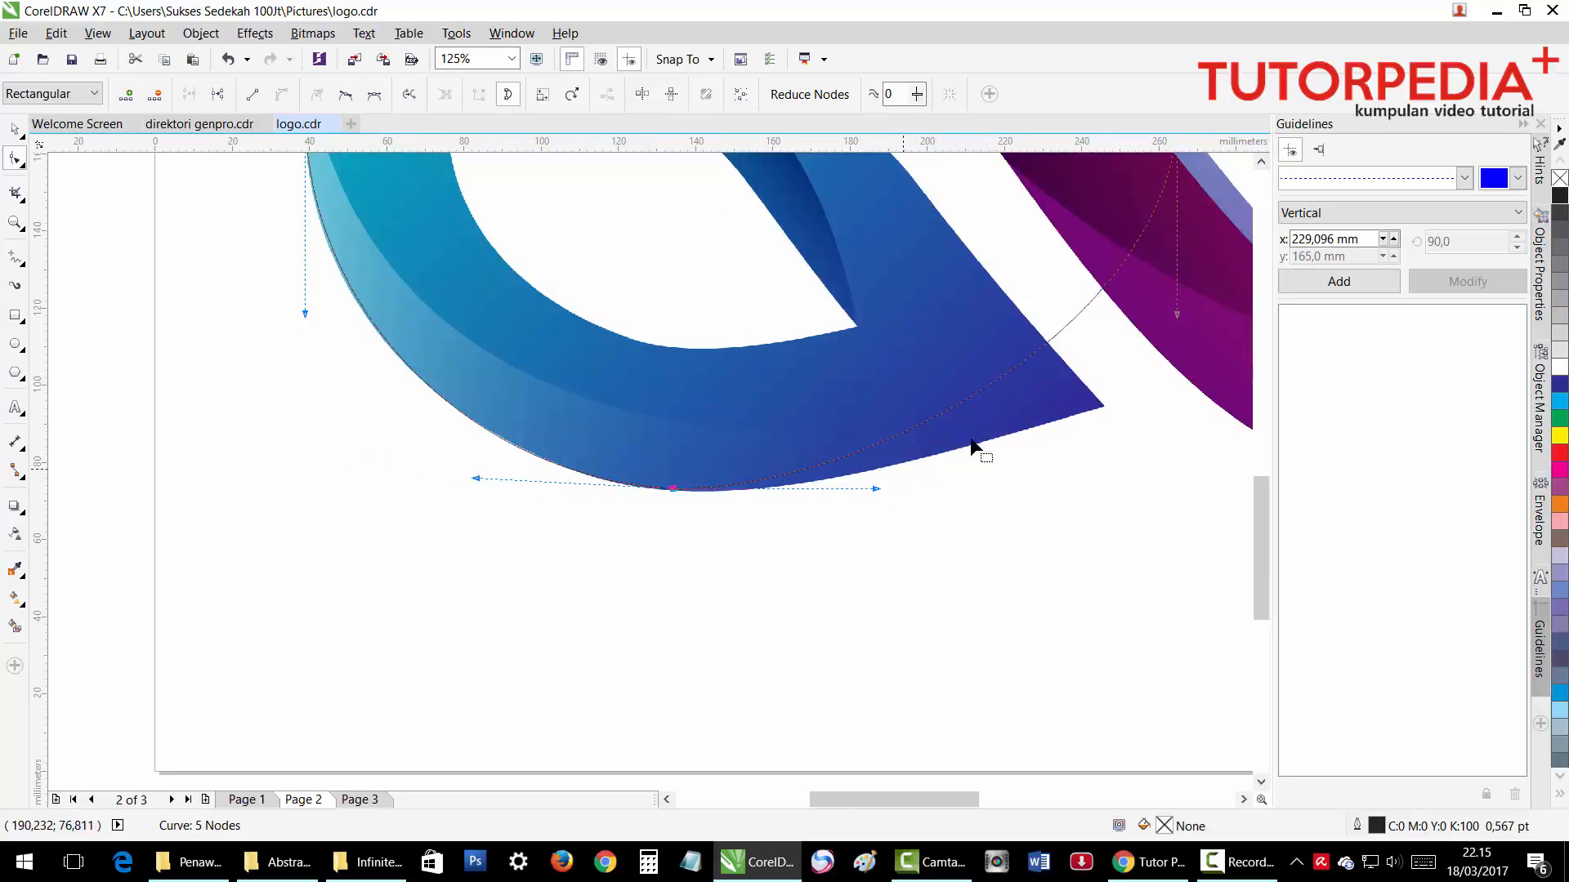
double_click(1052, 338)
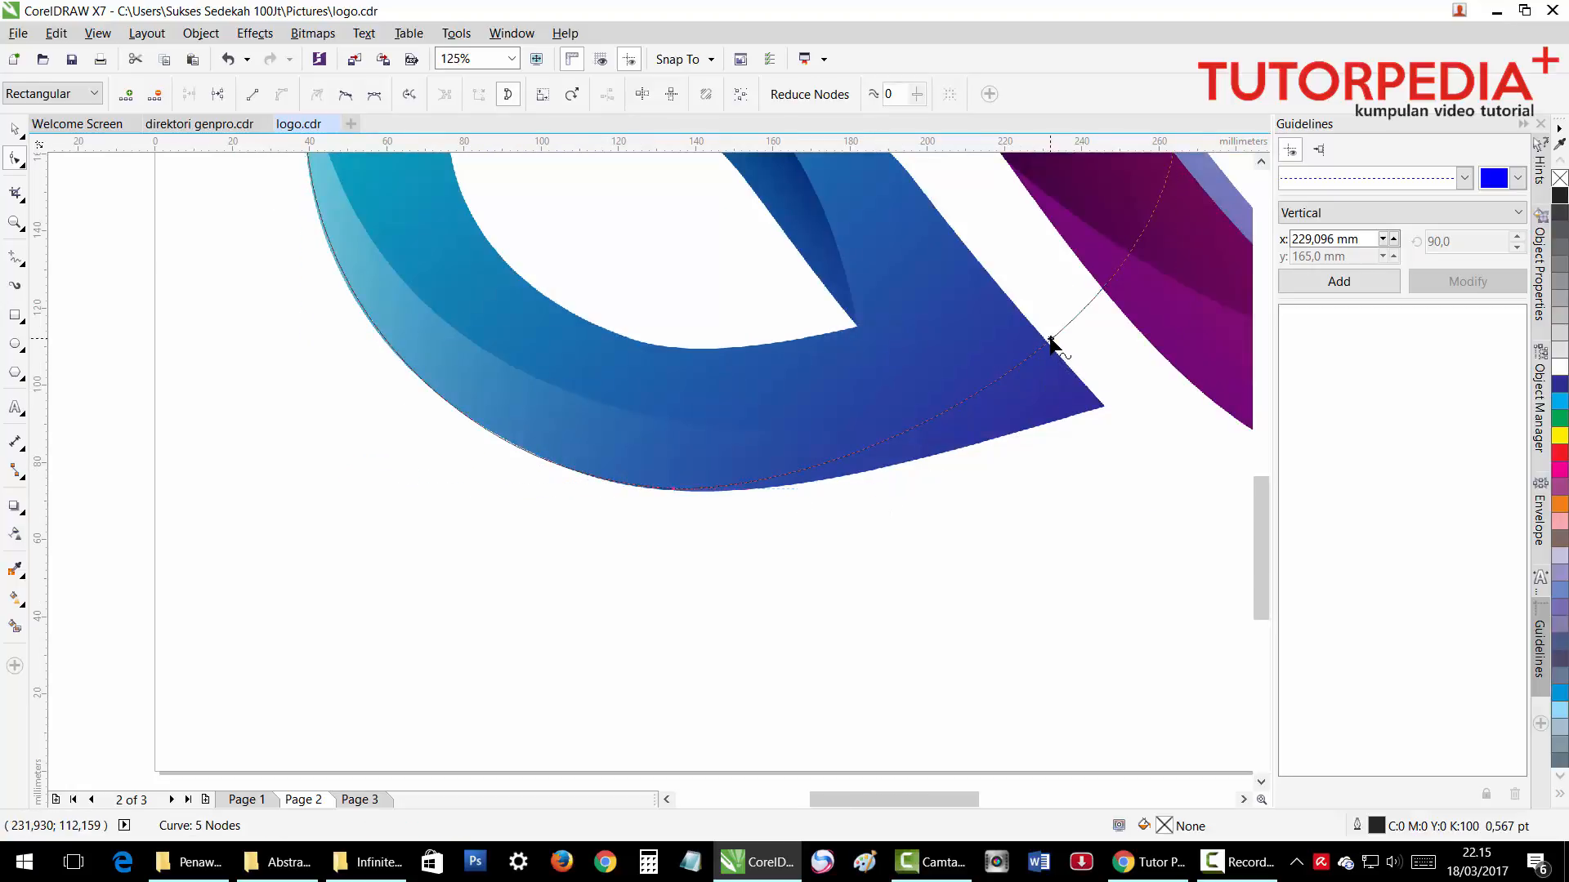
drag(1051, 341, 1101, 405)
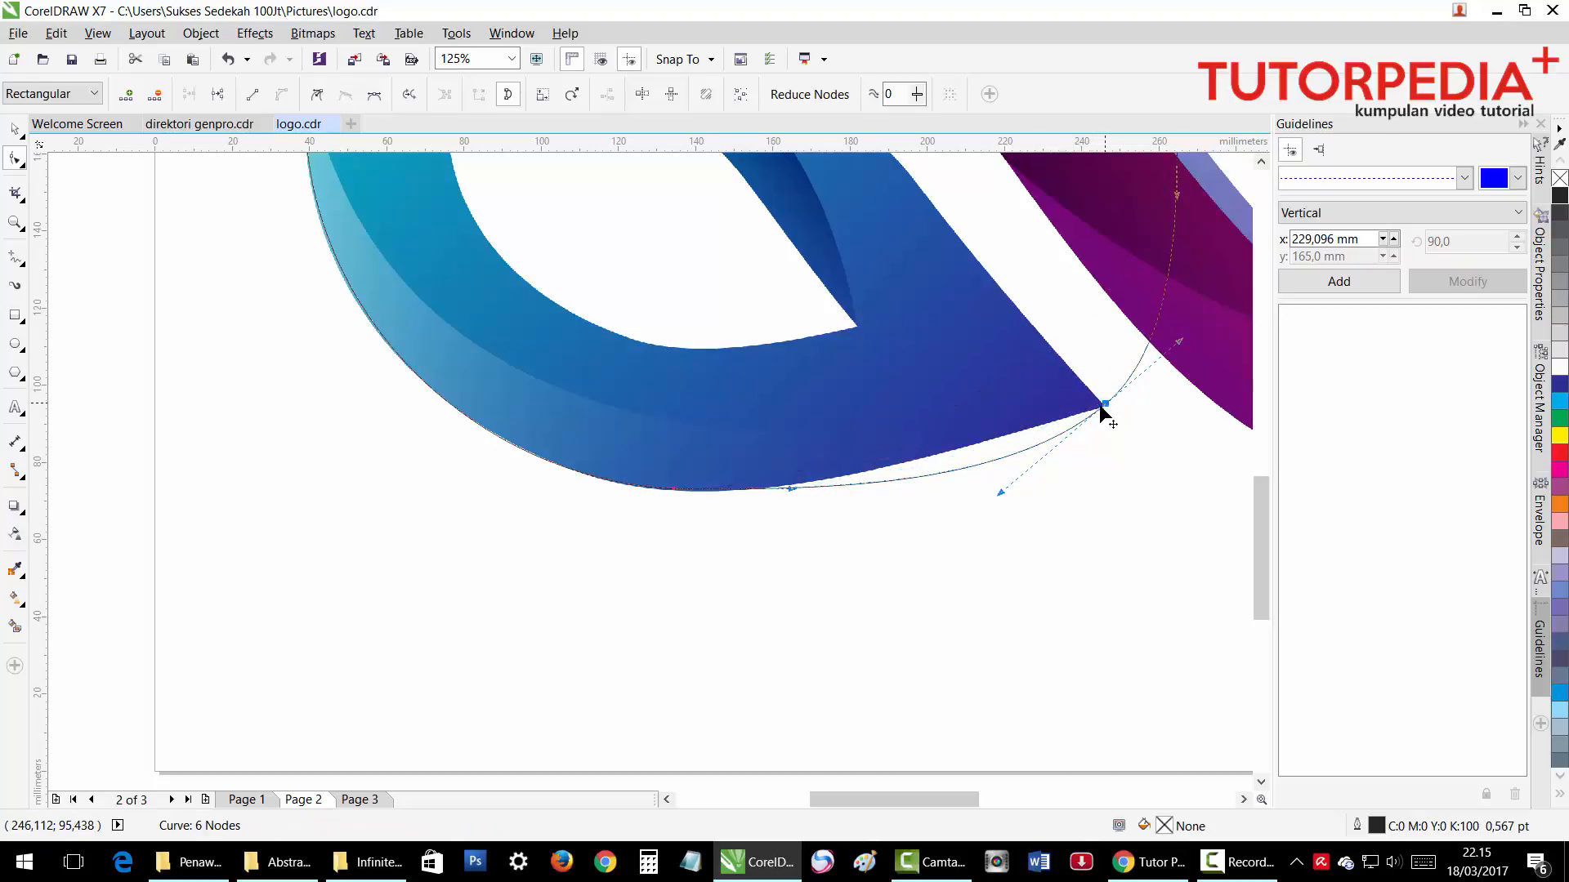
Try to convert the segment between the bottom node and the tip to a straight line, and undo it.
click(962, 467)
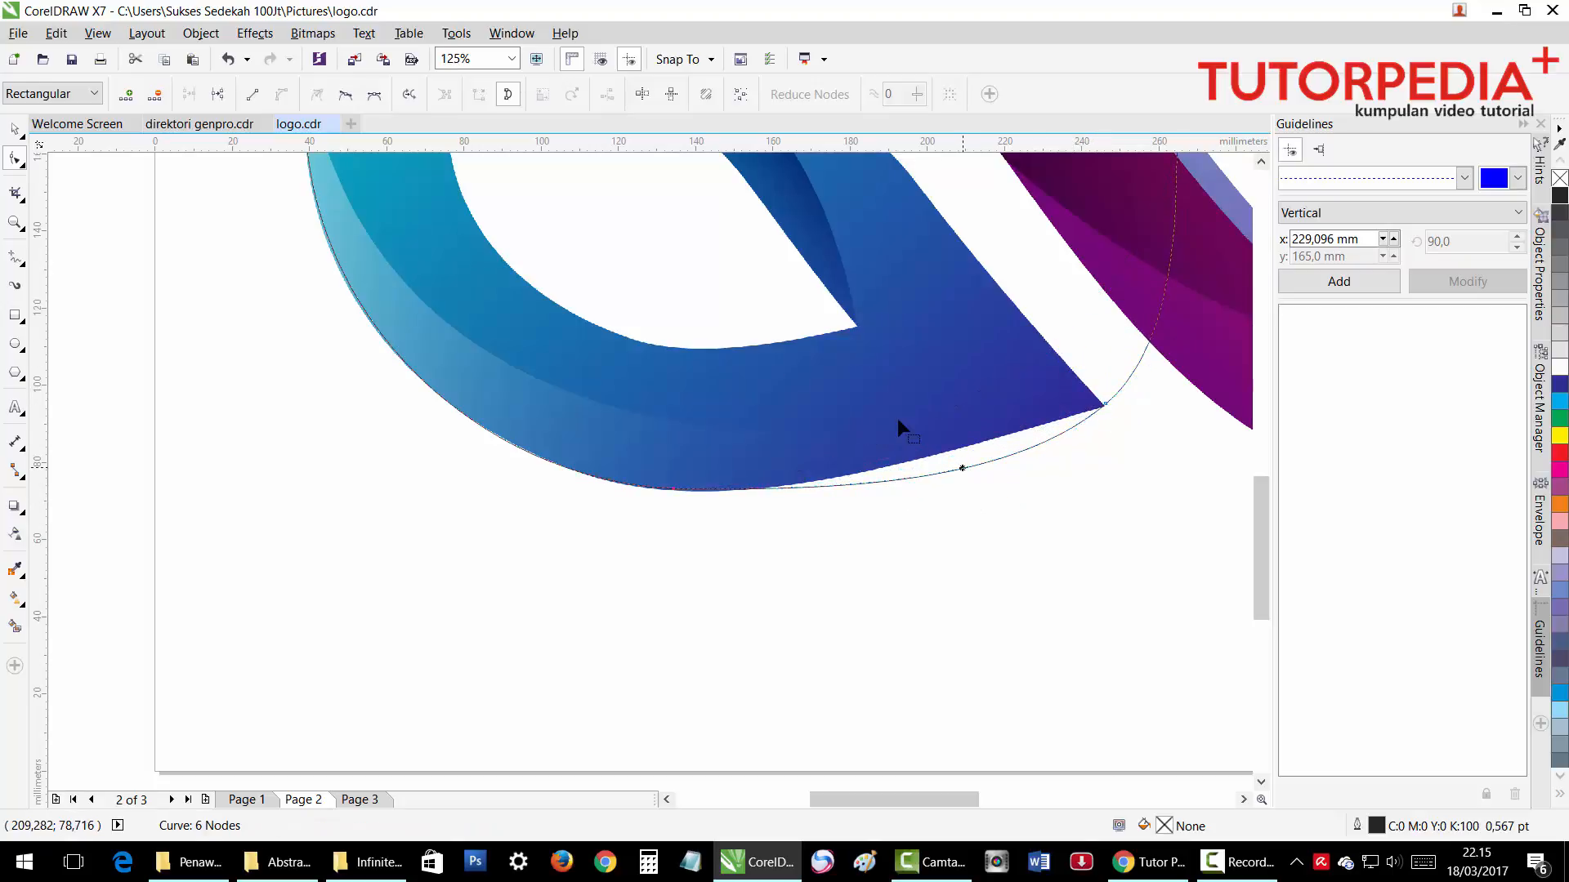
click(245, 96)
key(ctrl+z)
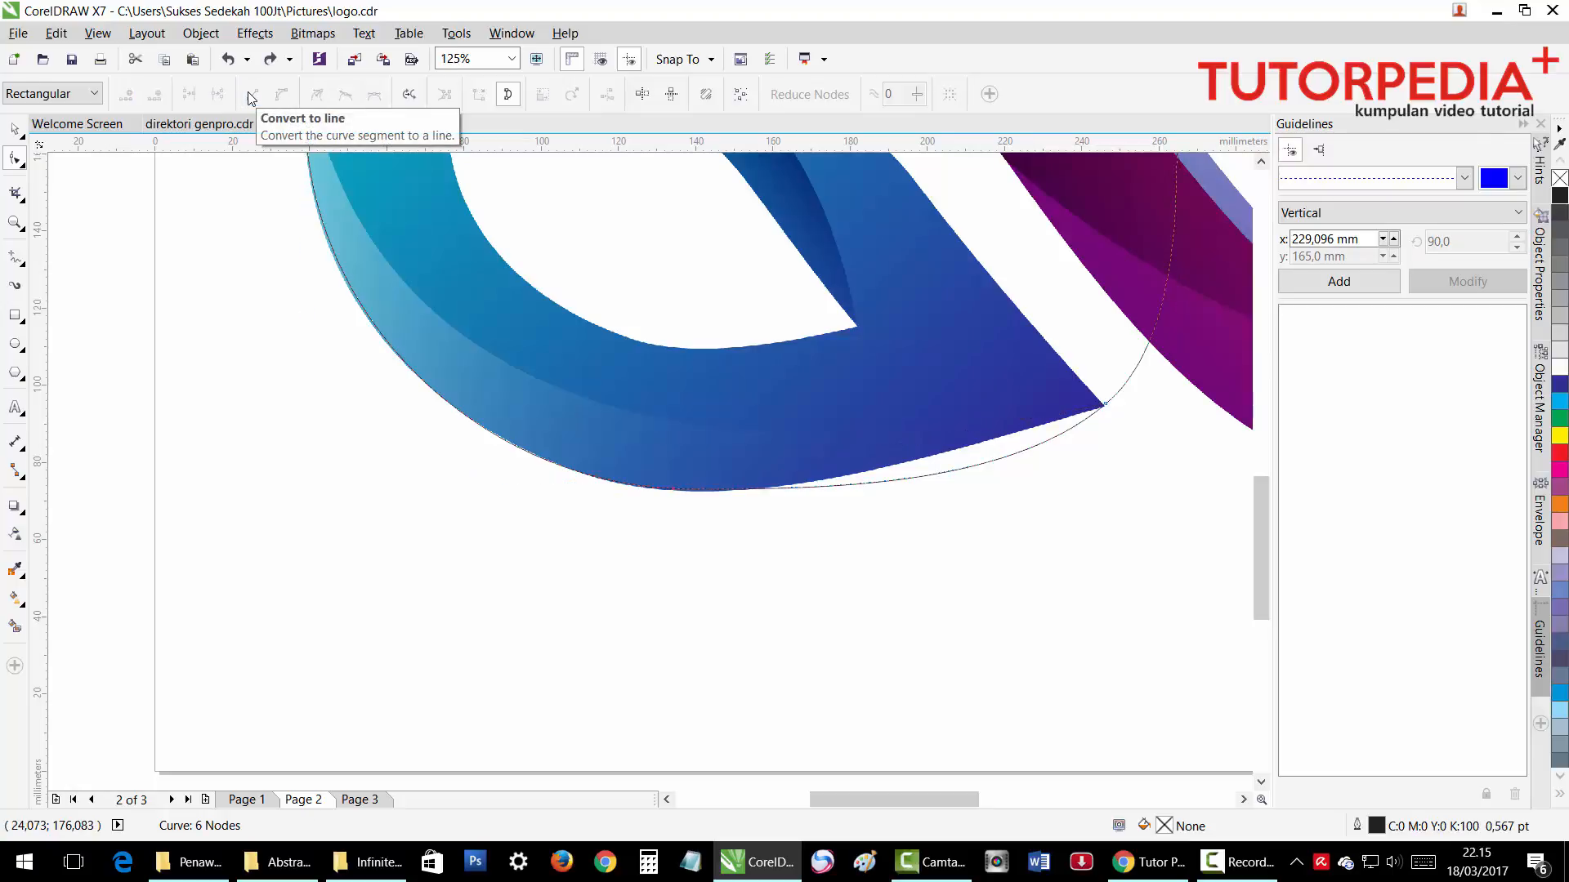
Make the tip node a cusp and adjust both handles of the lower segment so it follows the blue band's bottom edge.
click(1105, 403)
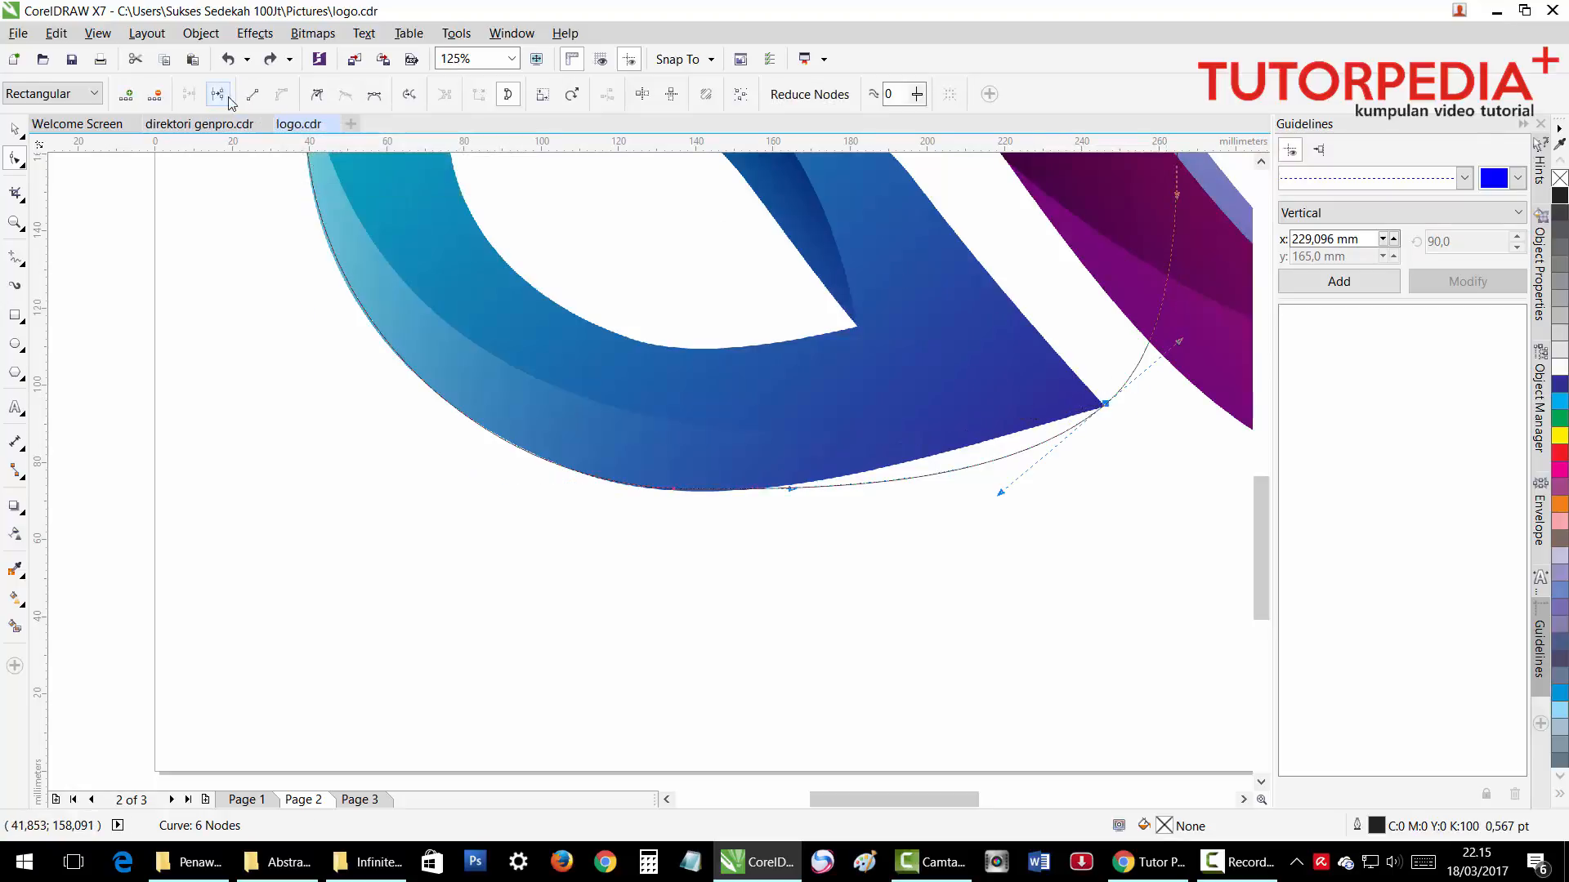
click(317, 98)
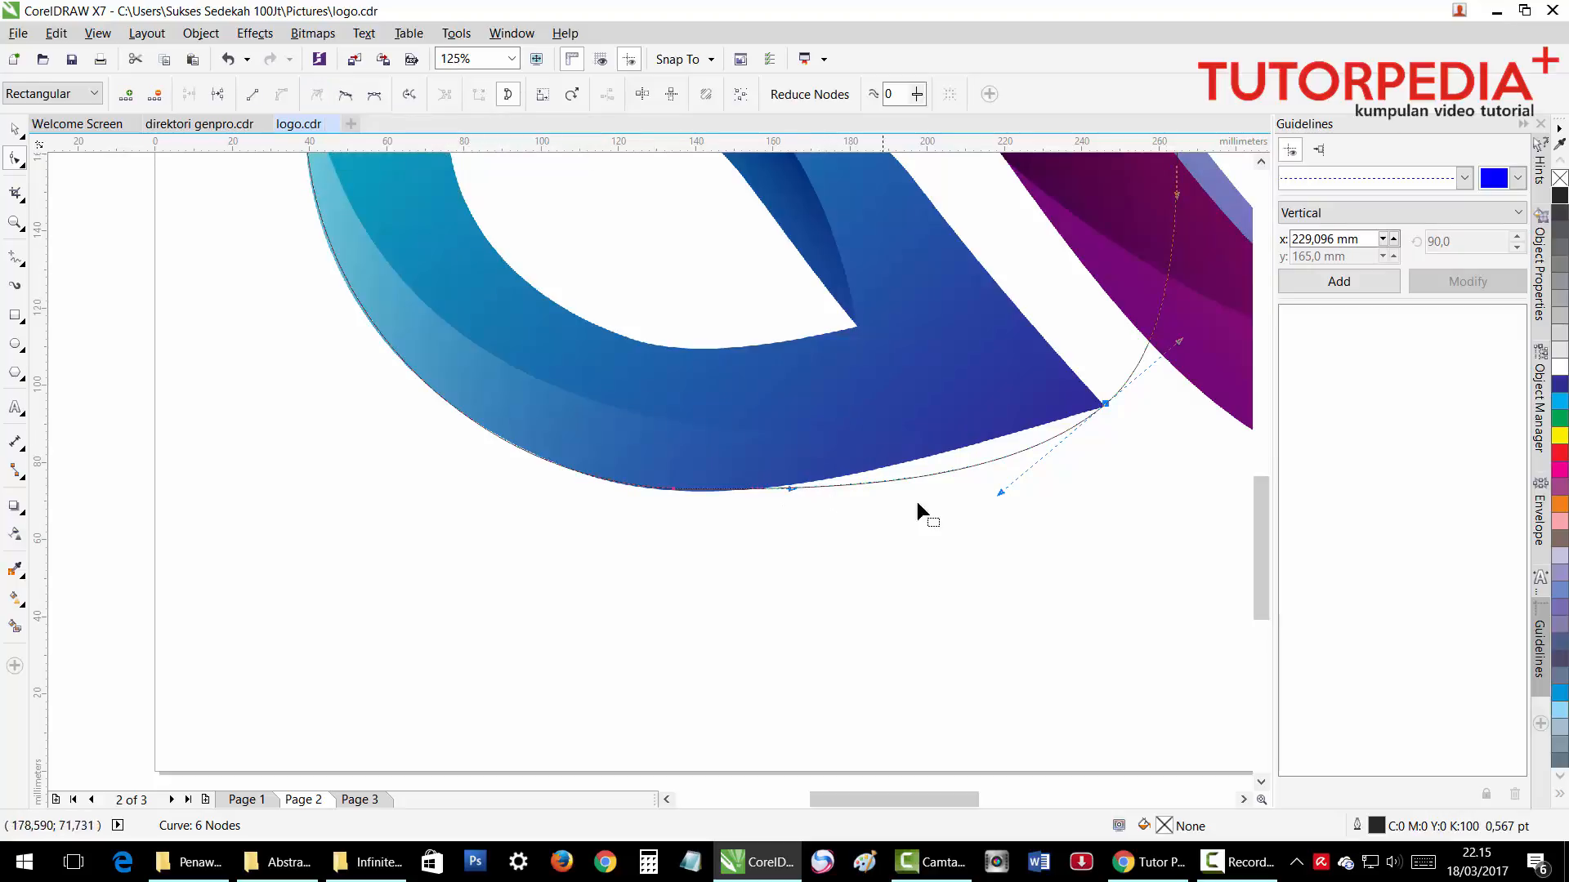
drag(1000, 495, 968, 451)
drag(792, 487, 801, 491)
Fill the traced curve with 70% black to check how well it covers the blue loop.
scroll(801, 492, down, 2)
scroll(801, 492, down, 1)
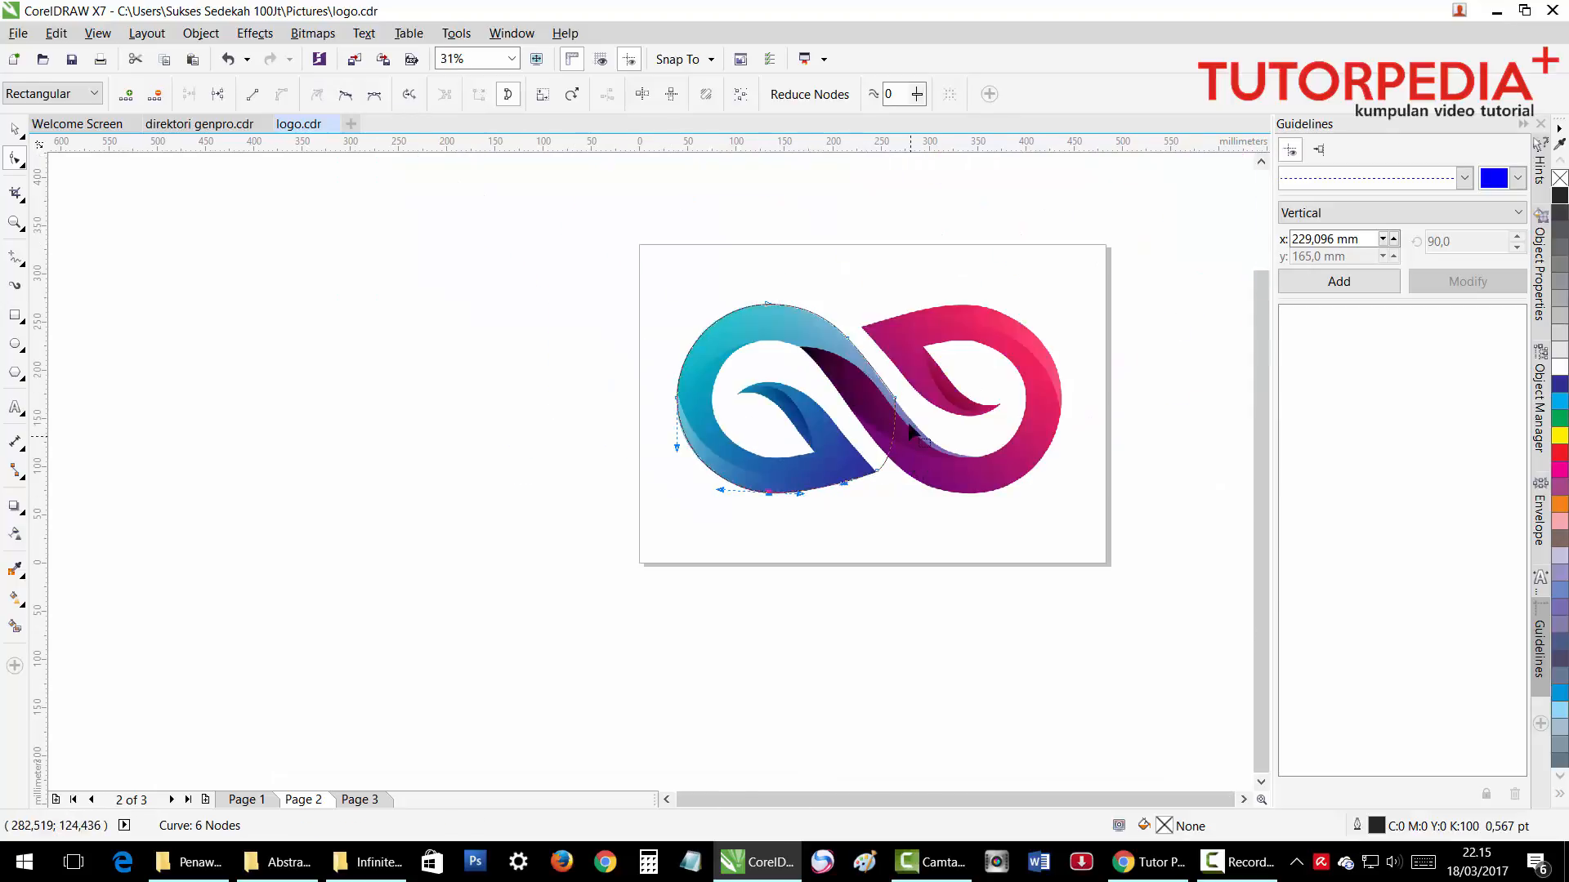
scroll(919, 423, up, 3)
scroll(920, 437, down, 2)
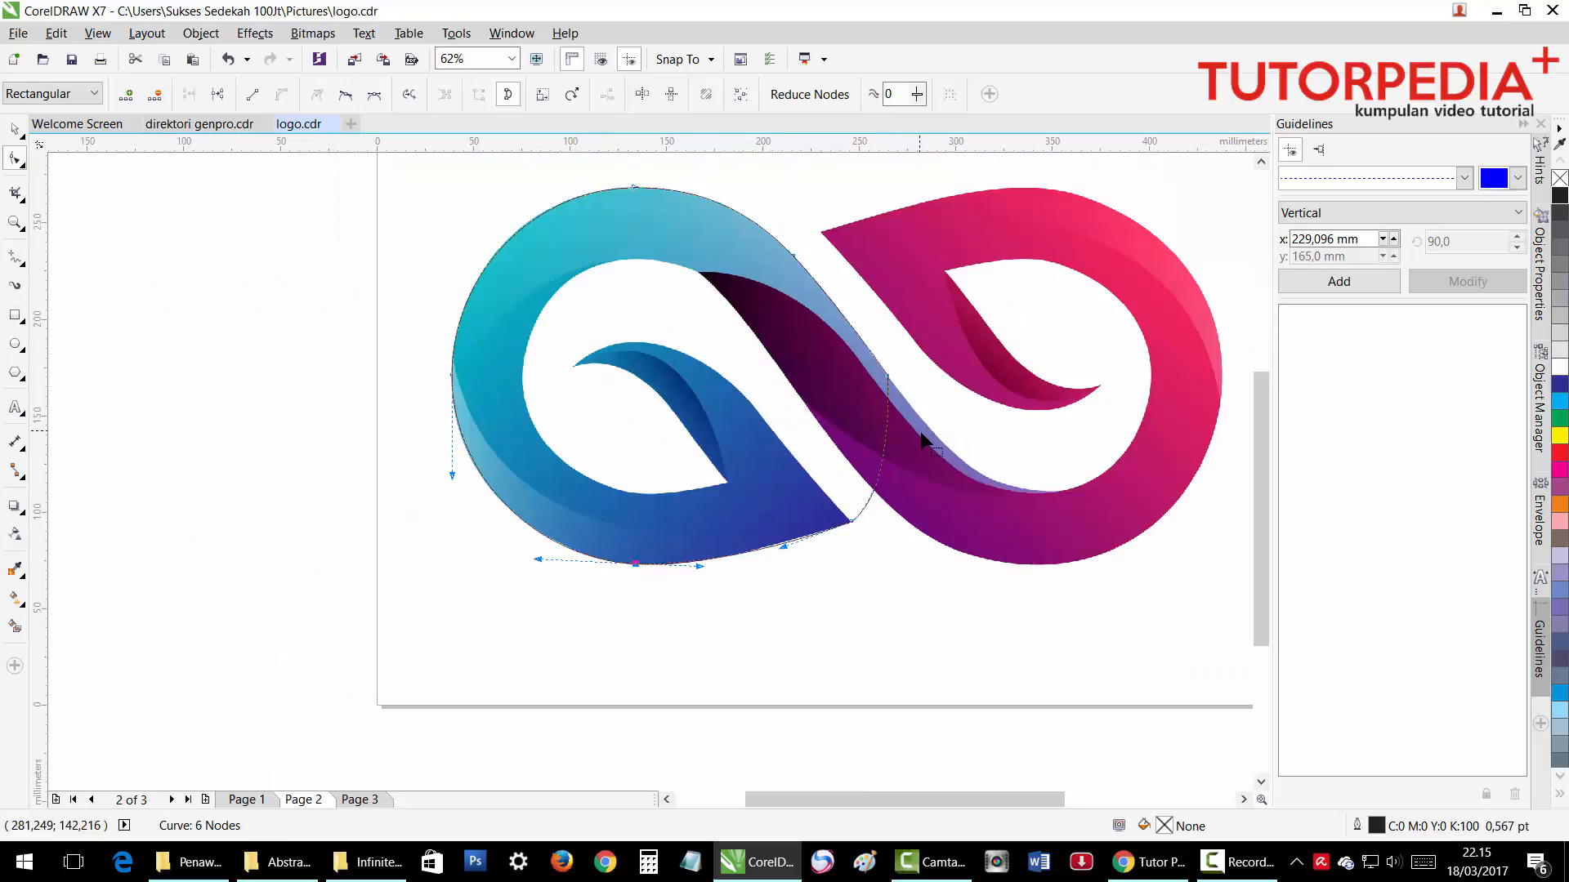
key(space)
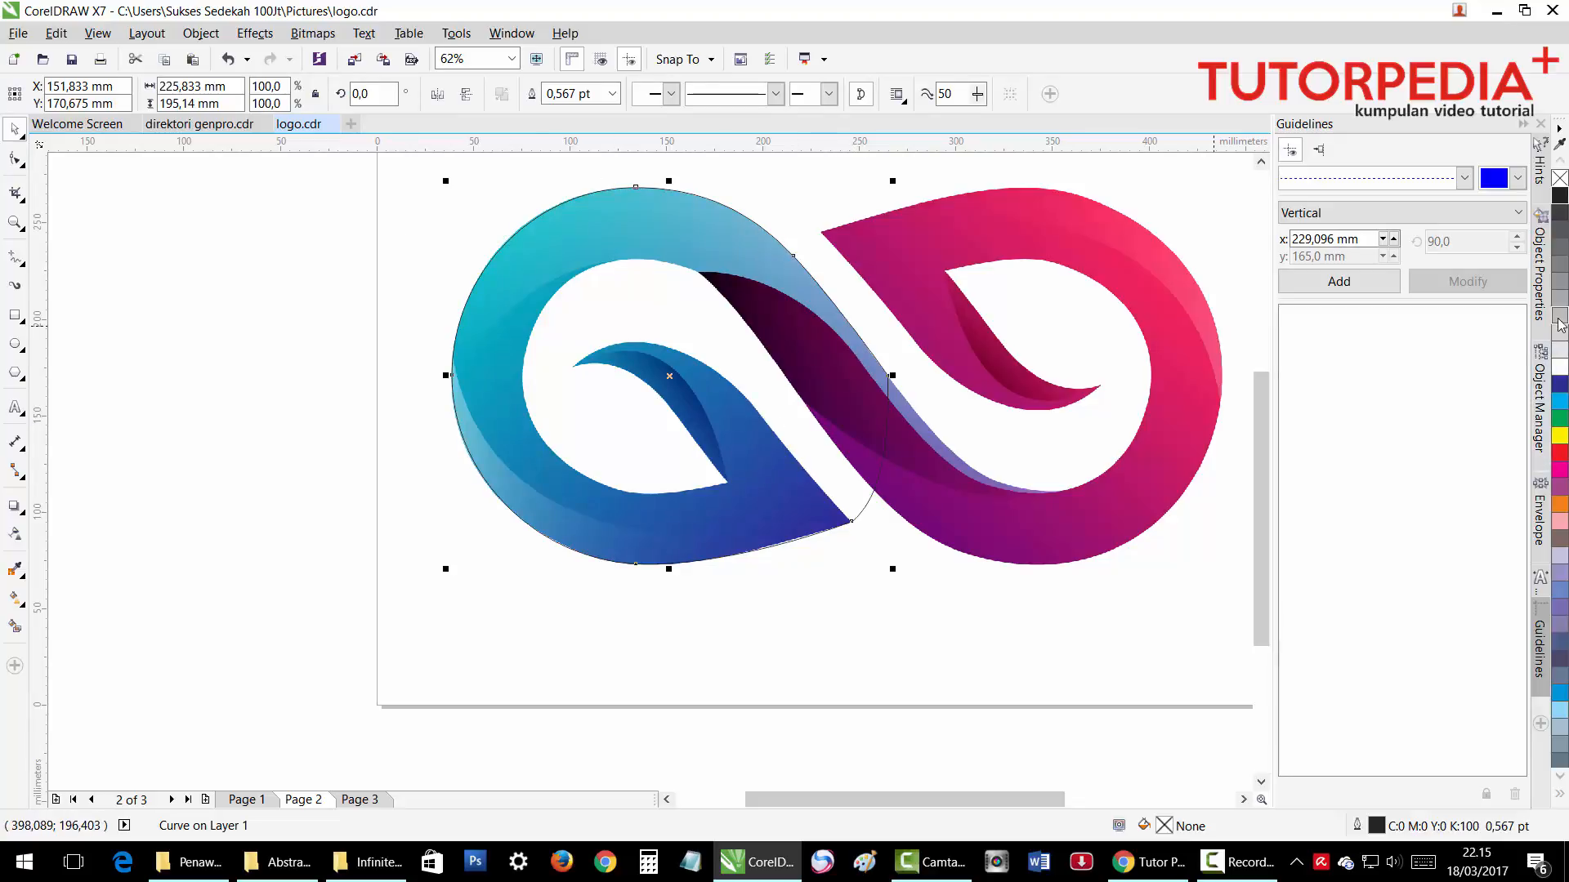
click(1561, 259)
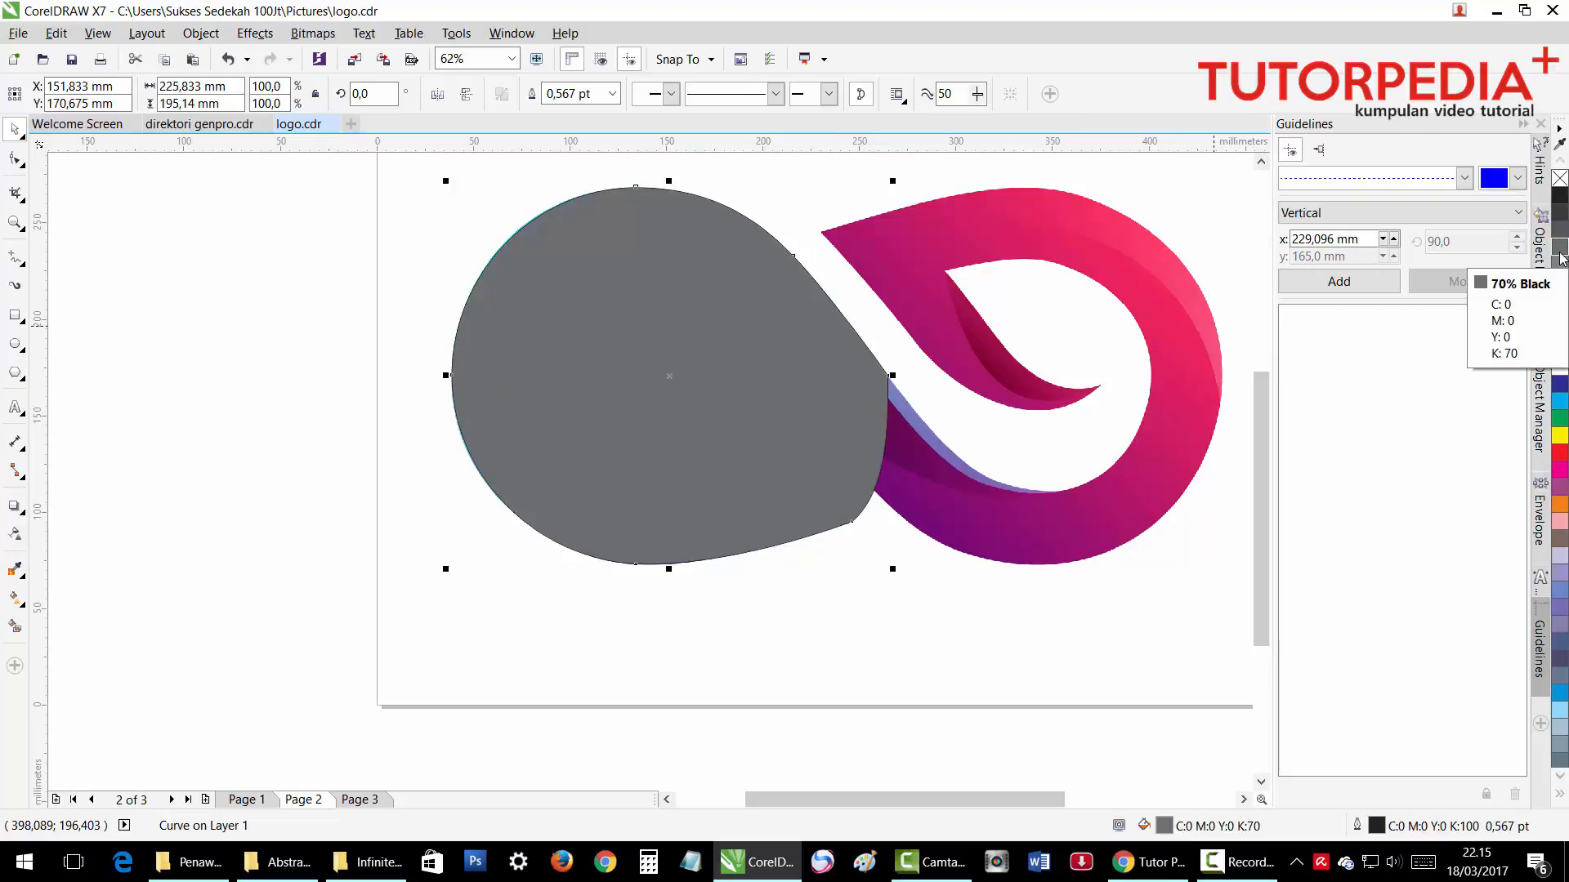
Lengthen the topmost node's left handle so the upper-left arc covers the loop's exposed outer edge.
scroll(574, 228, up, 2)
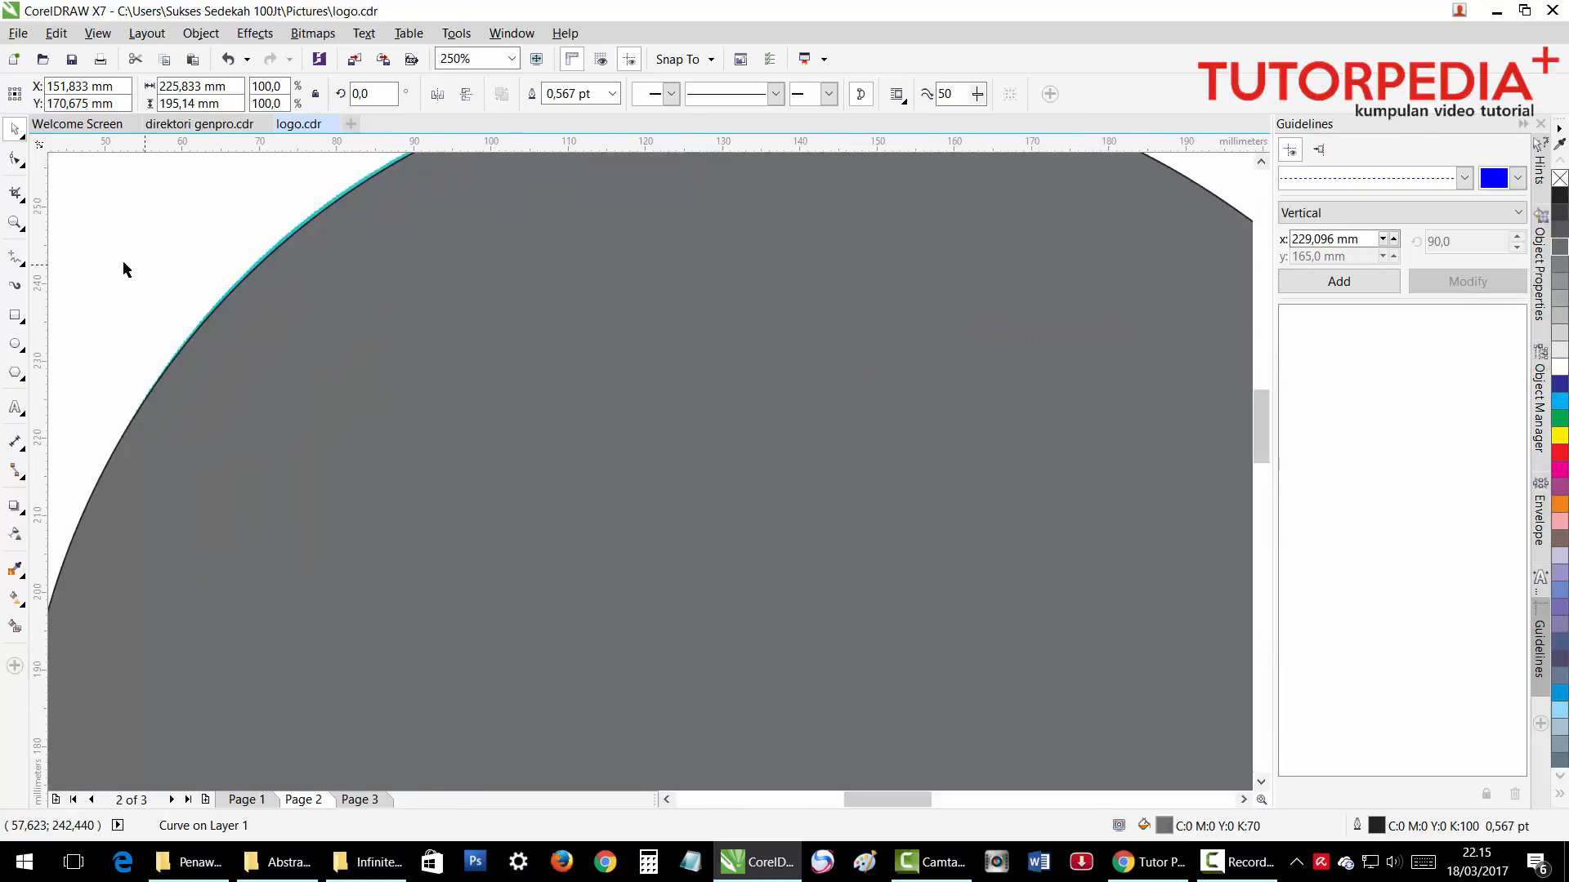
click(14, 163)
scroll(334, 193, down, 2)
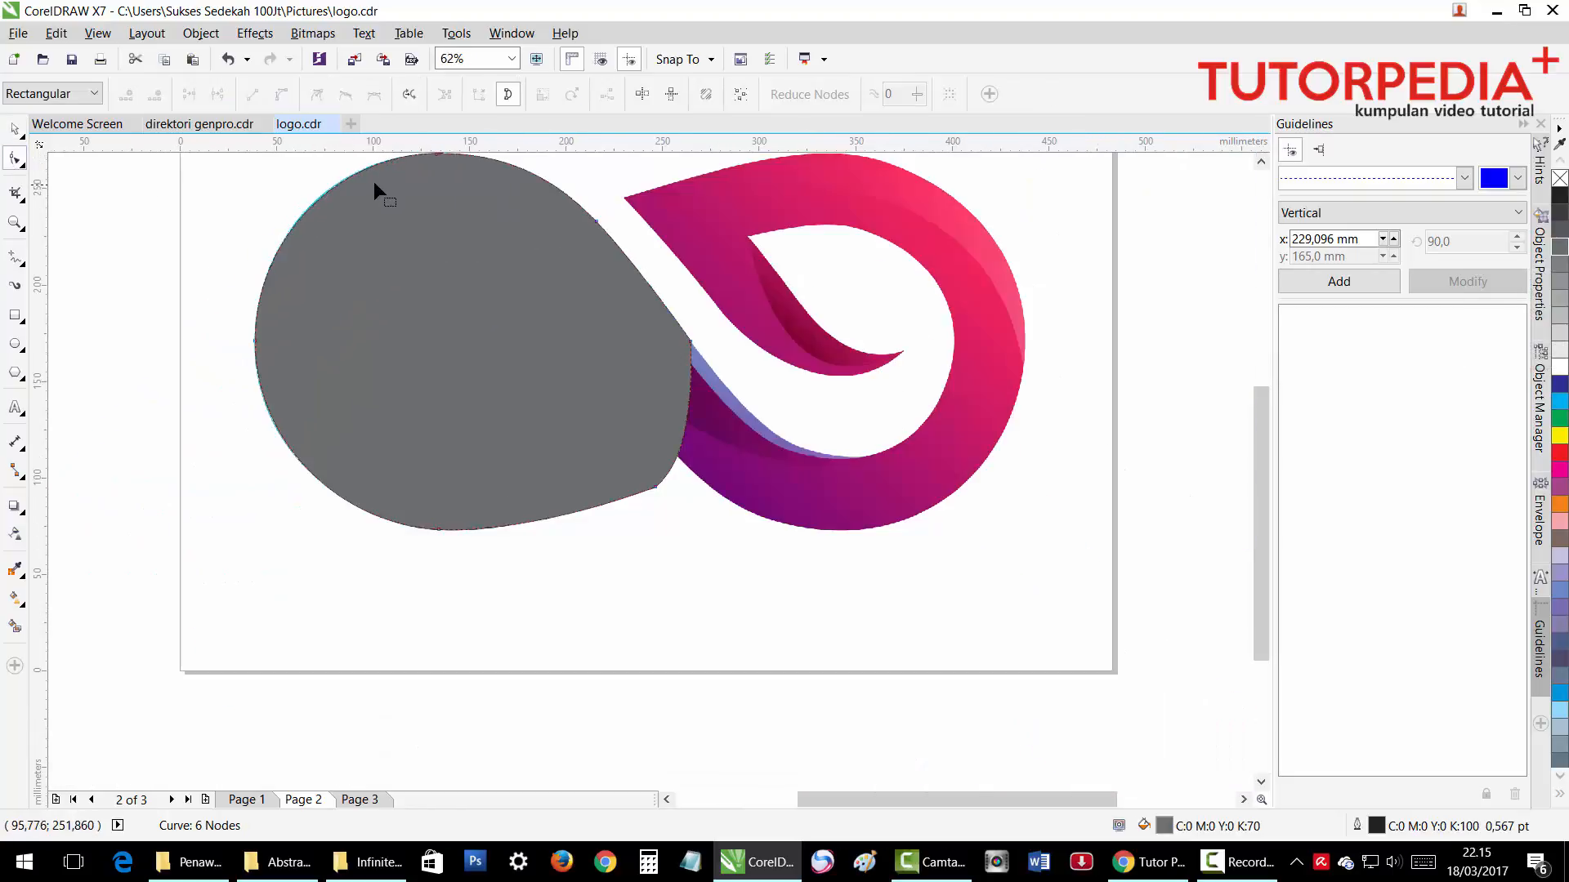
scroll(485, 261, up, 3)
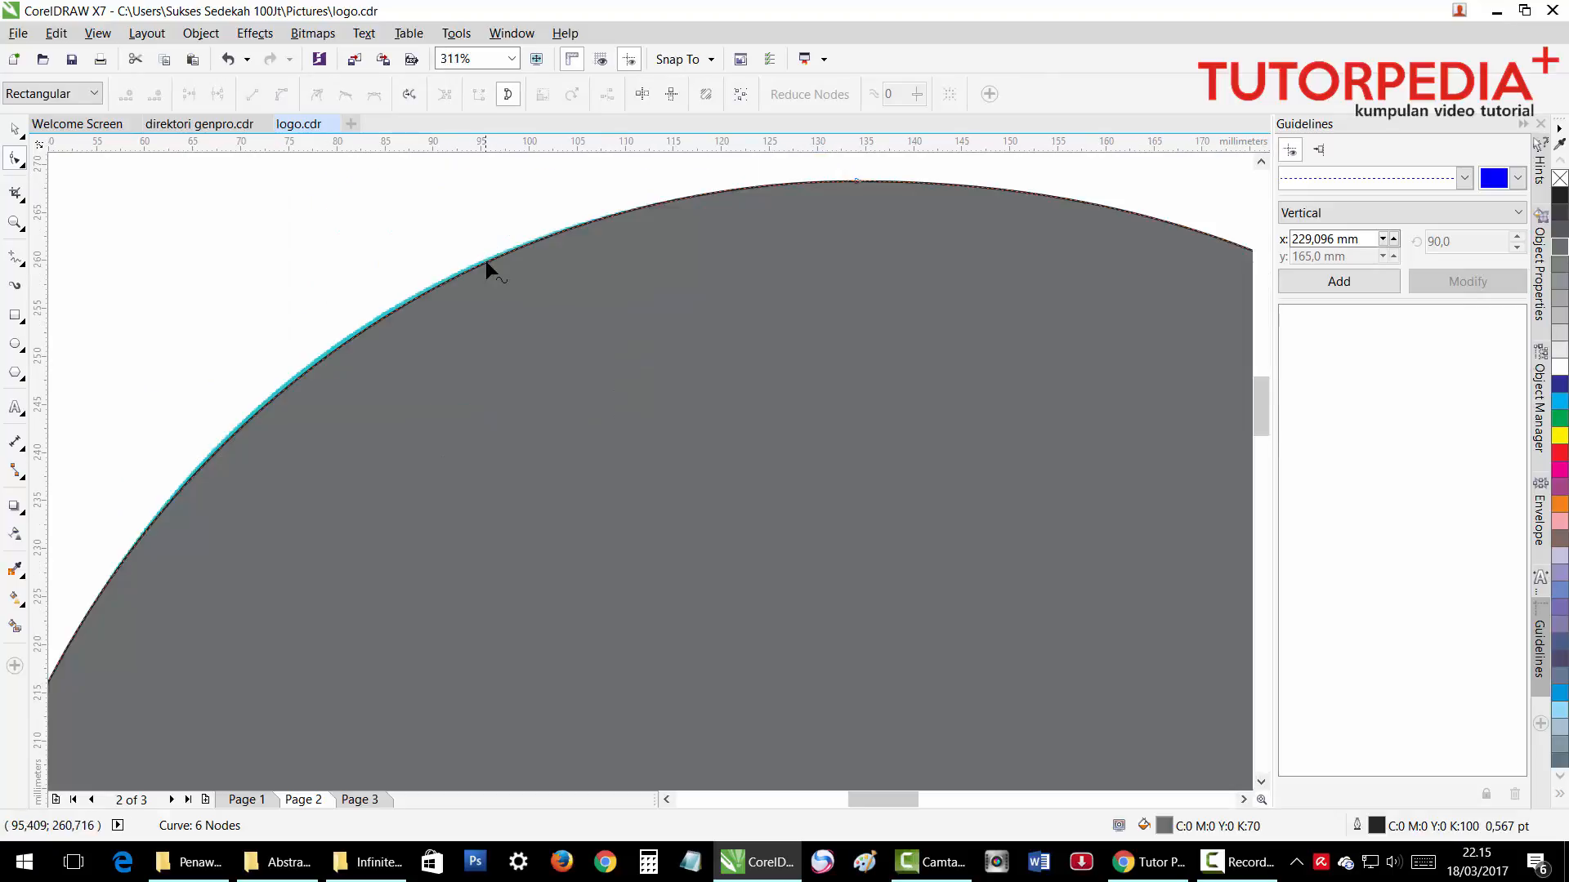
click(855, 179)
drag(356, 178, 336, 180)
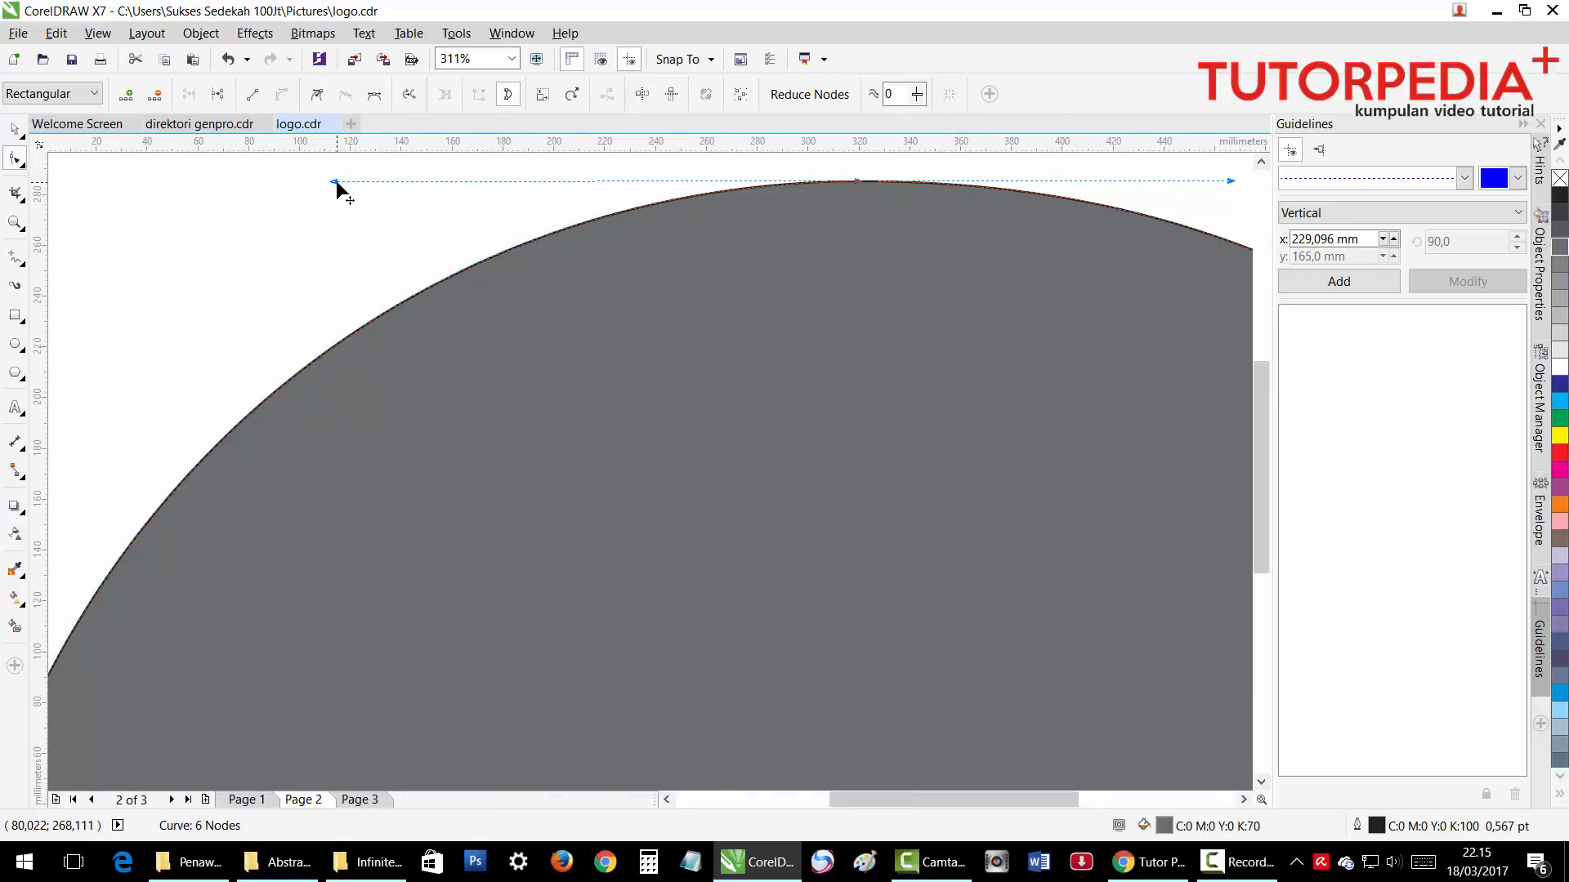
Remove the fill from the traced curve.
scroll(335, 179, down, 3)
scroll(743, 683, up, 2)
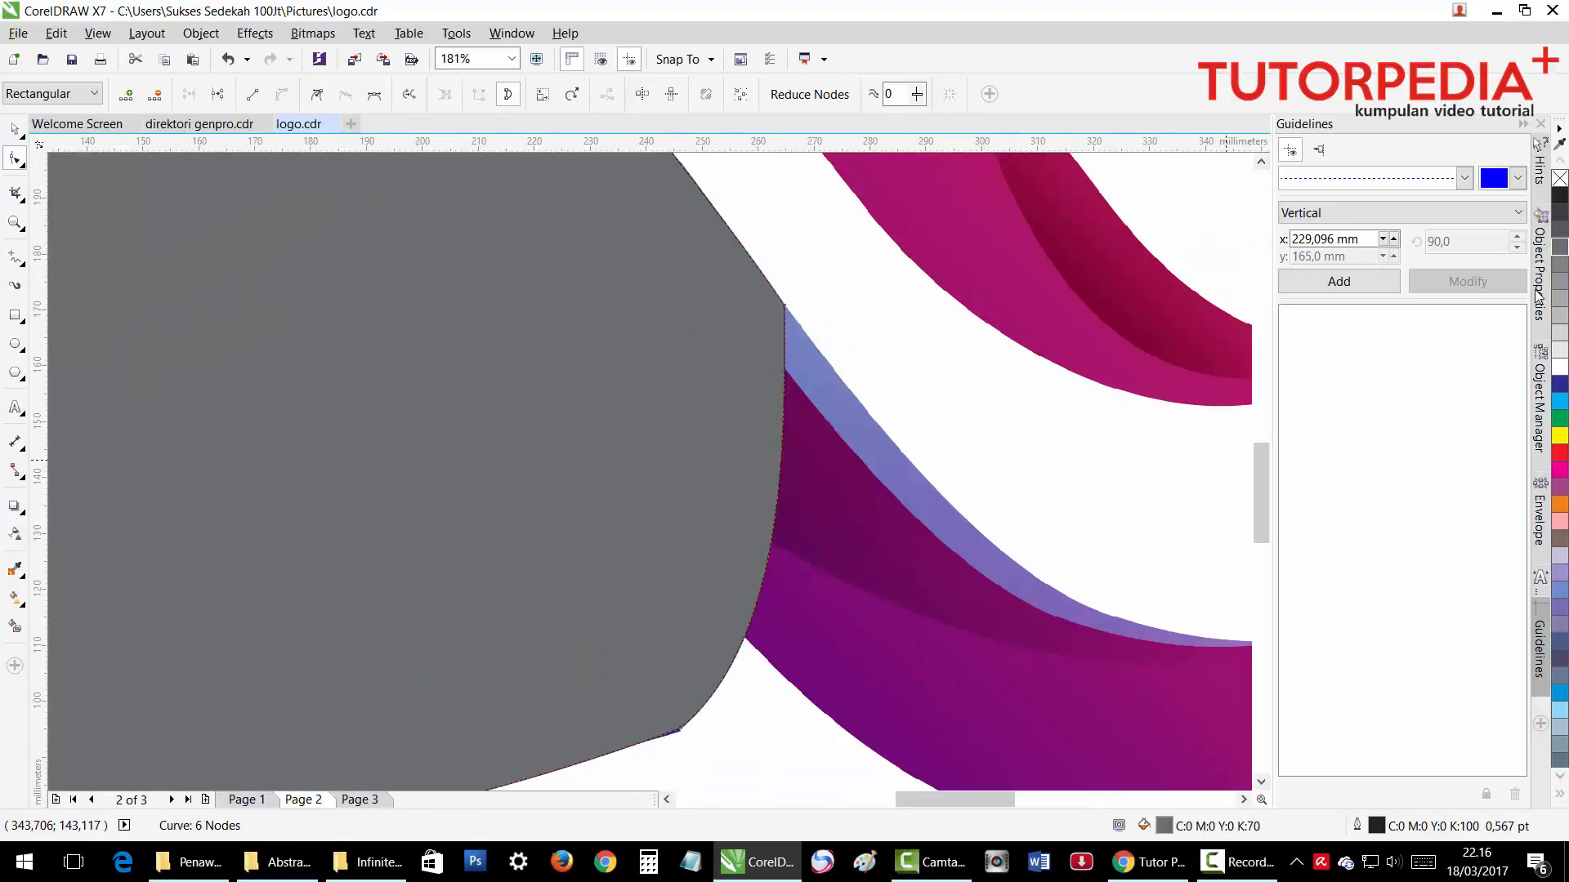
key(space)
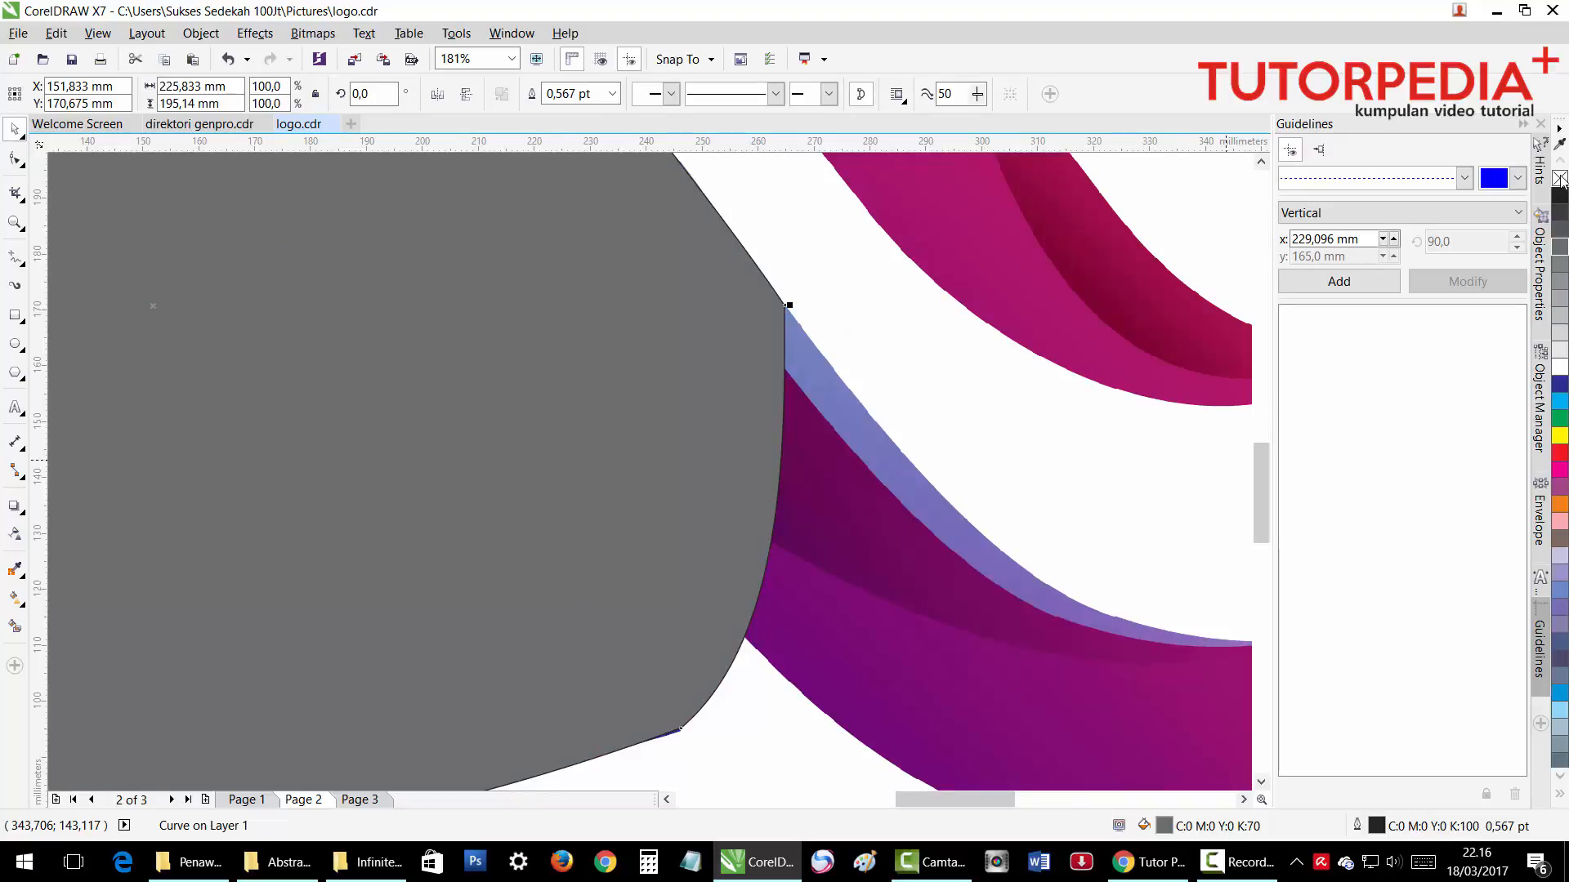
click(1559, 178)
Create a concentric copy of the traced curve scaled to 62.3% to match the loop's inner opening.
key(space)
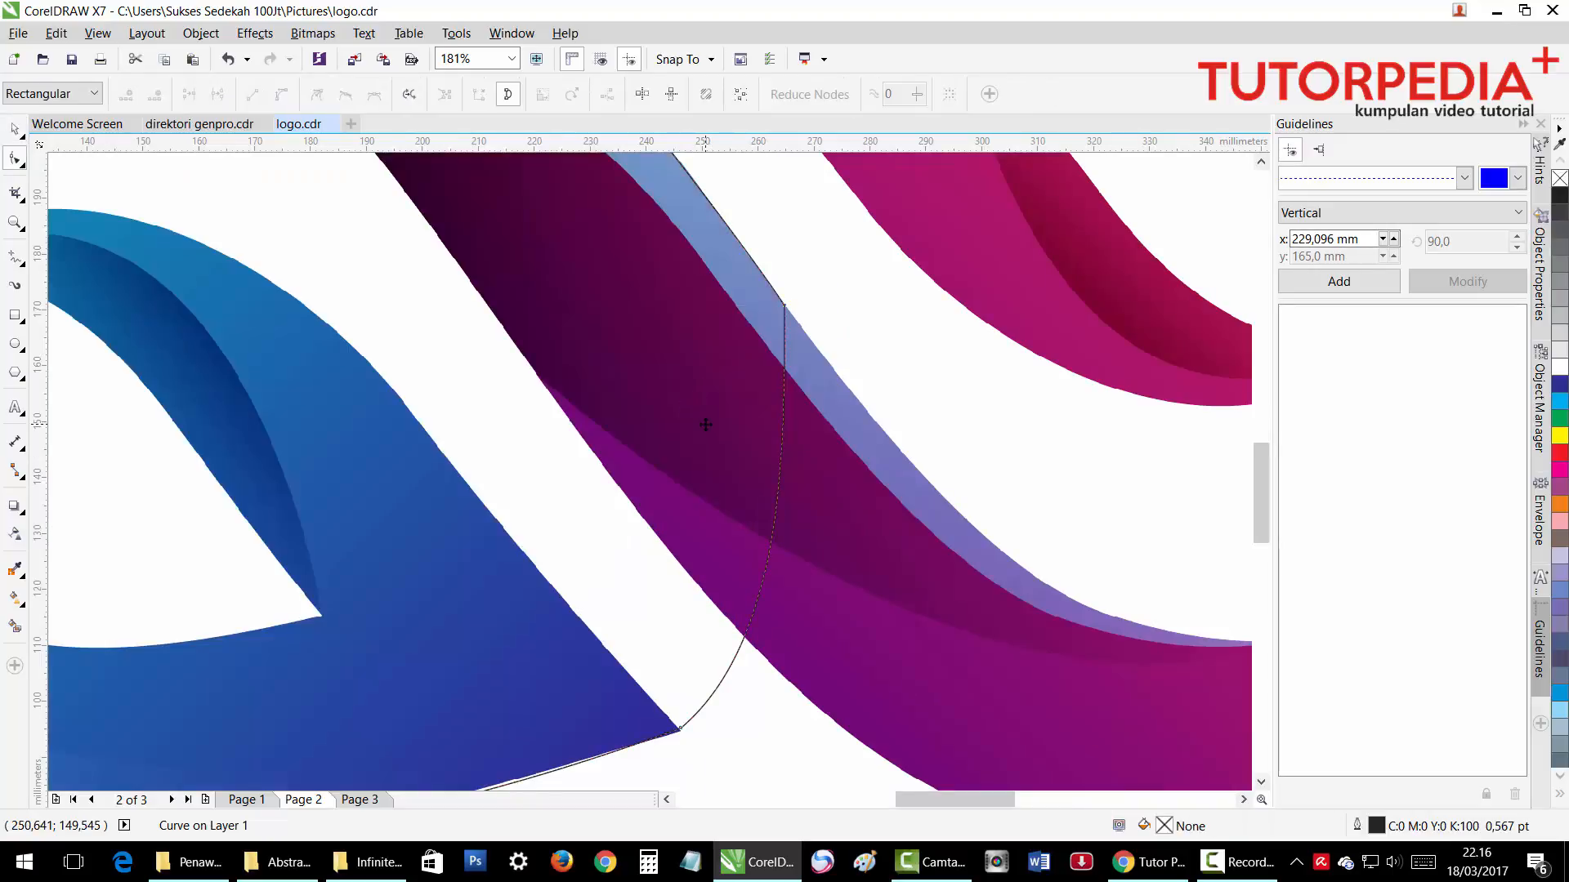
scroll(706, 426, down, 2)
key(space)
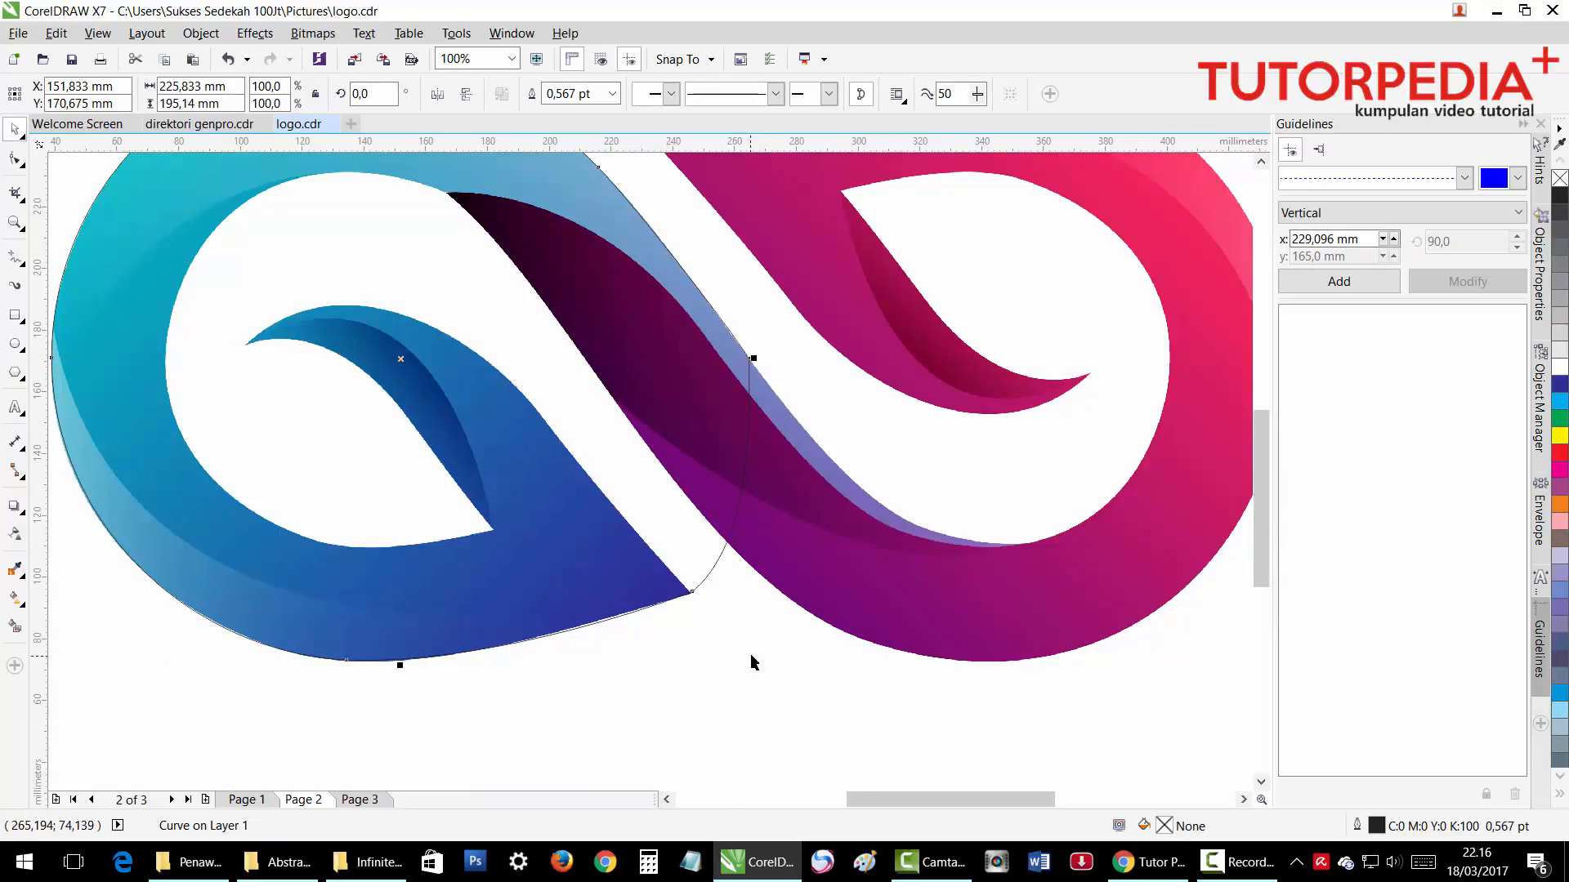
drag(755, 664, 636, 547)
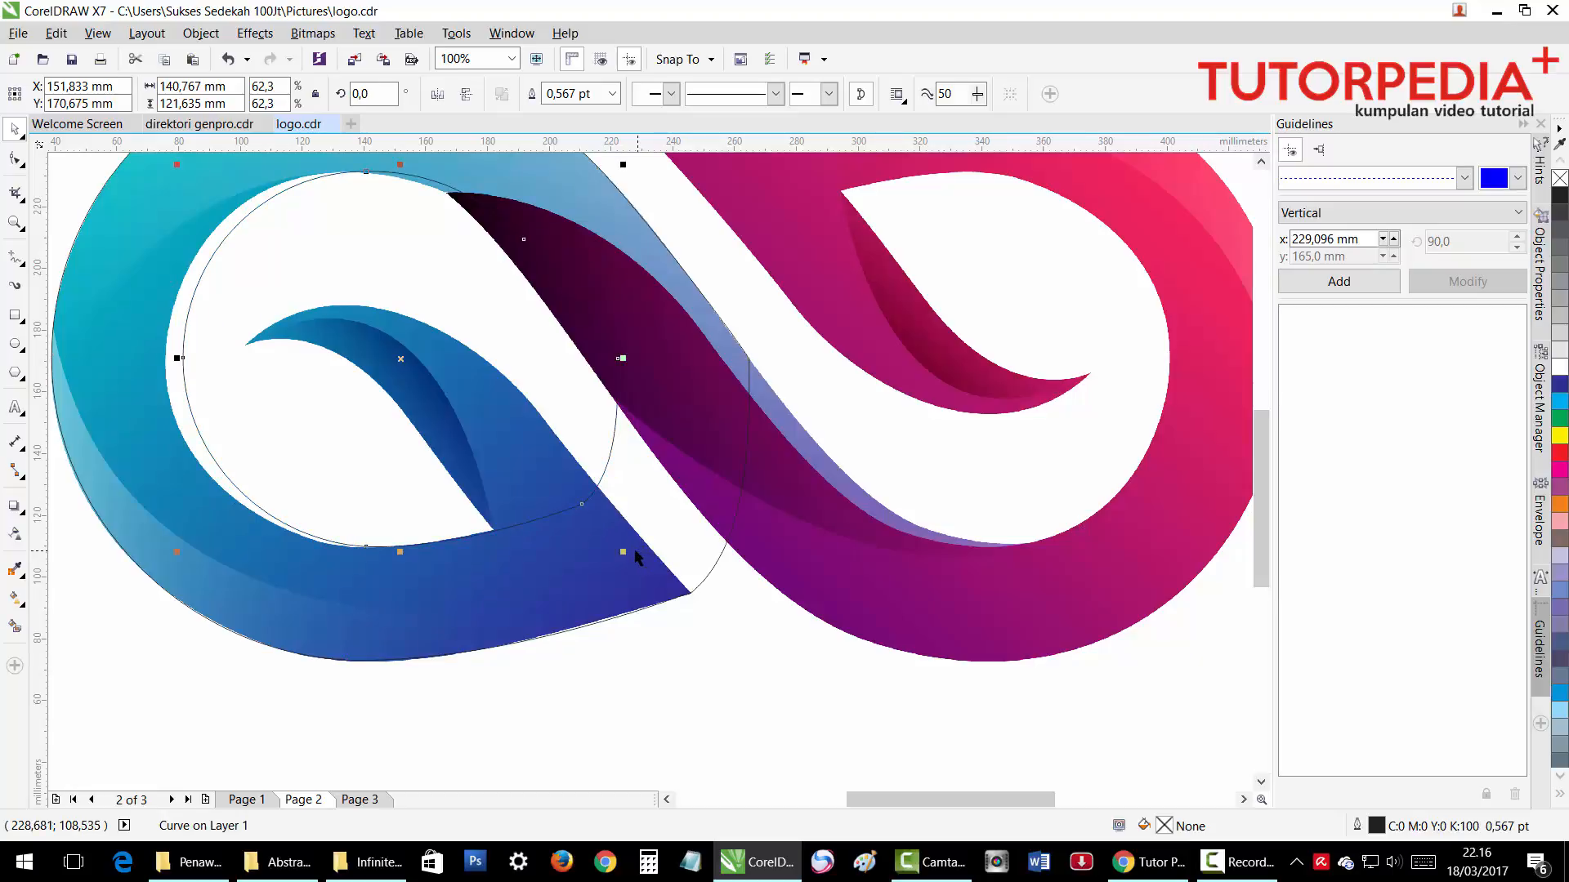
Shift the smaller copy horizontally to X 146.045 mm so it follows the inner edge of the blue loop.
drag(412, 363, 400, 366)
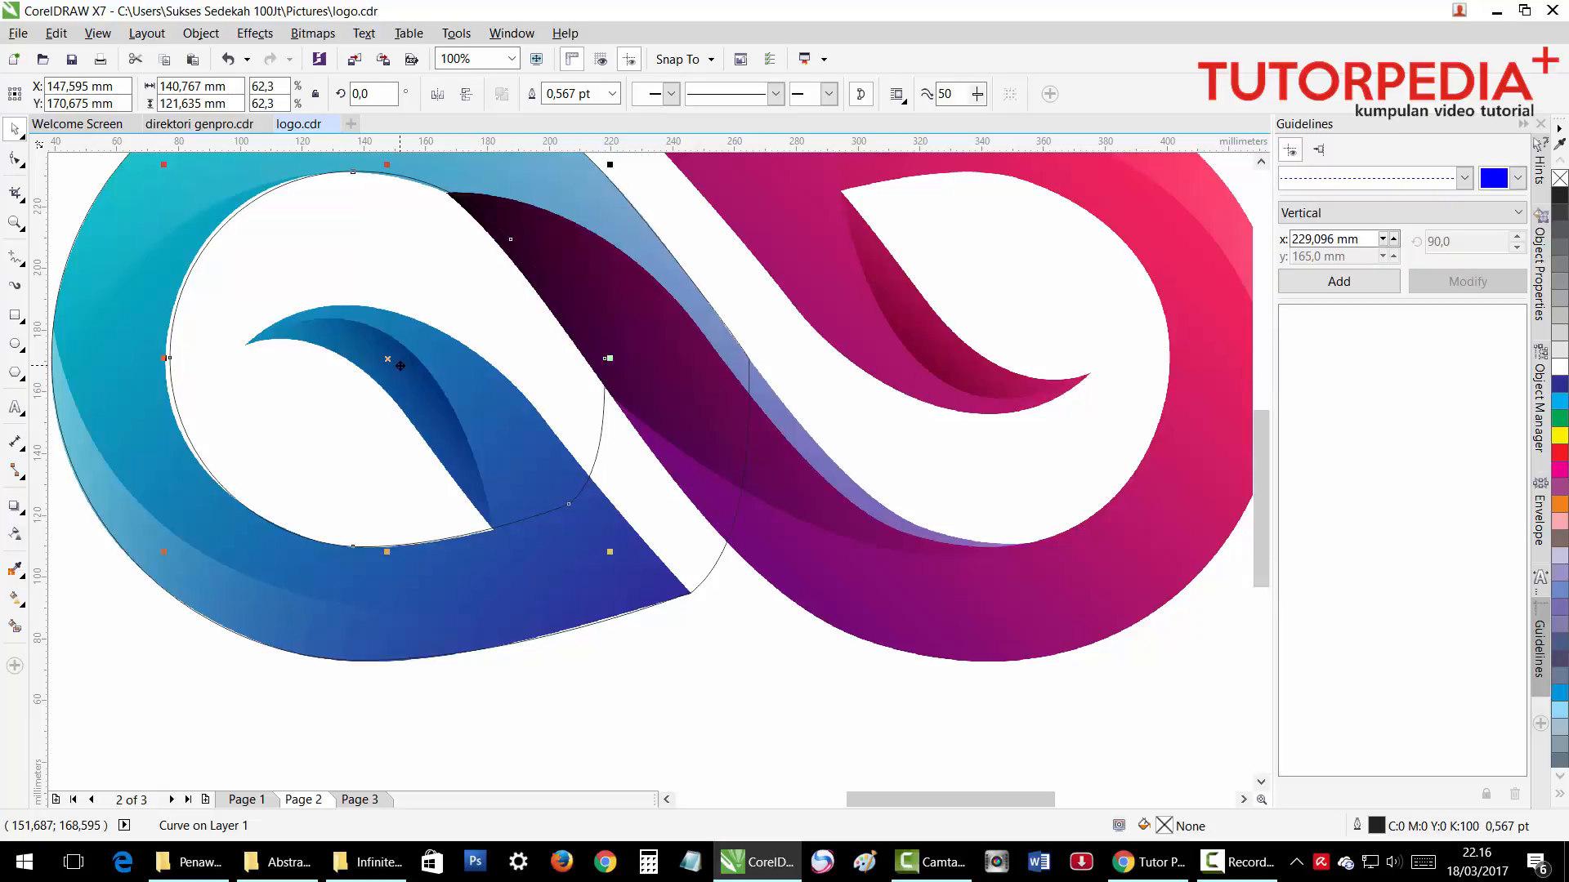
key(Left)
key(Left)
key(Left)
key(Left)
key(Left)
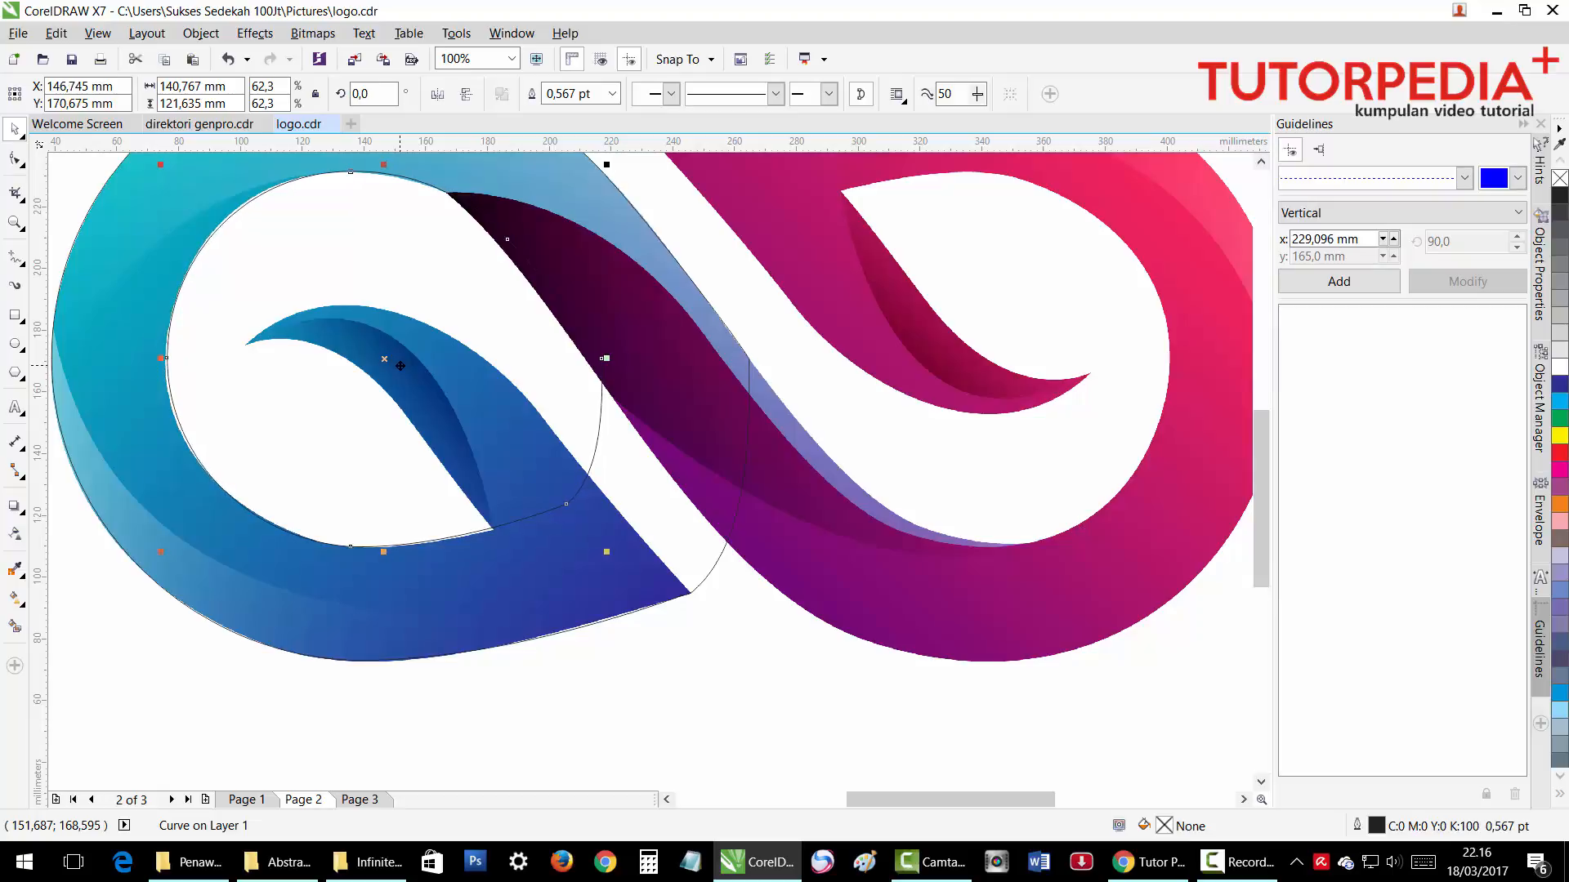
key(Left)
key(Left)
key(Left)
key(Left)
key(Left)
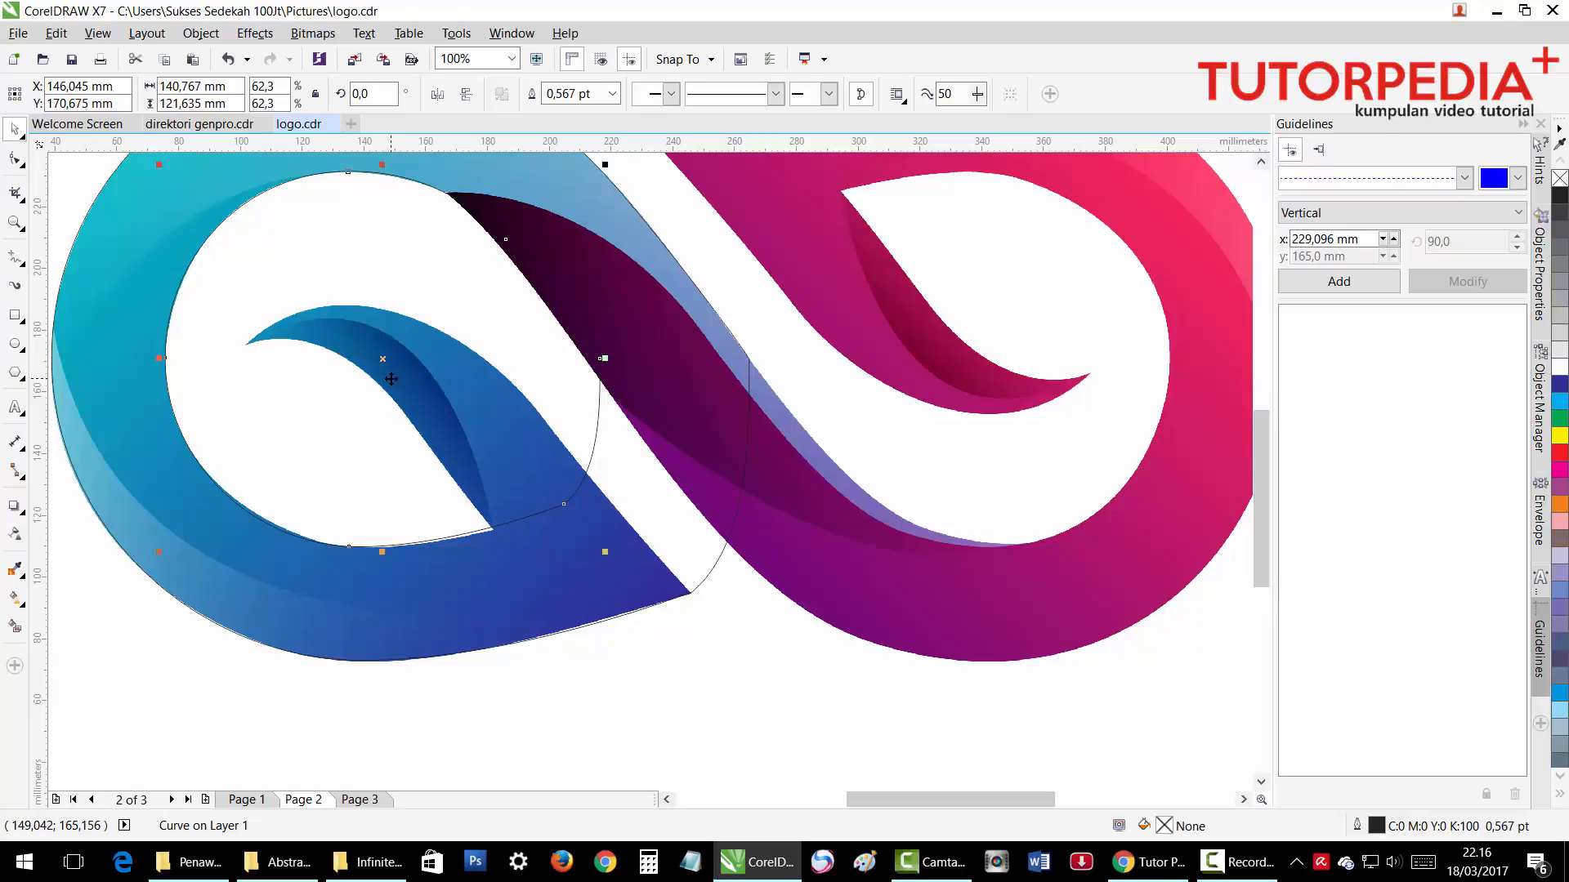
Fill the outer curve with 20% black and the inner curve with cyan.
scroll(392, 378, down, 1)
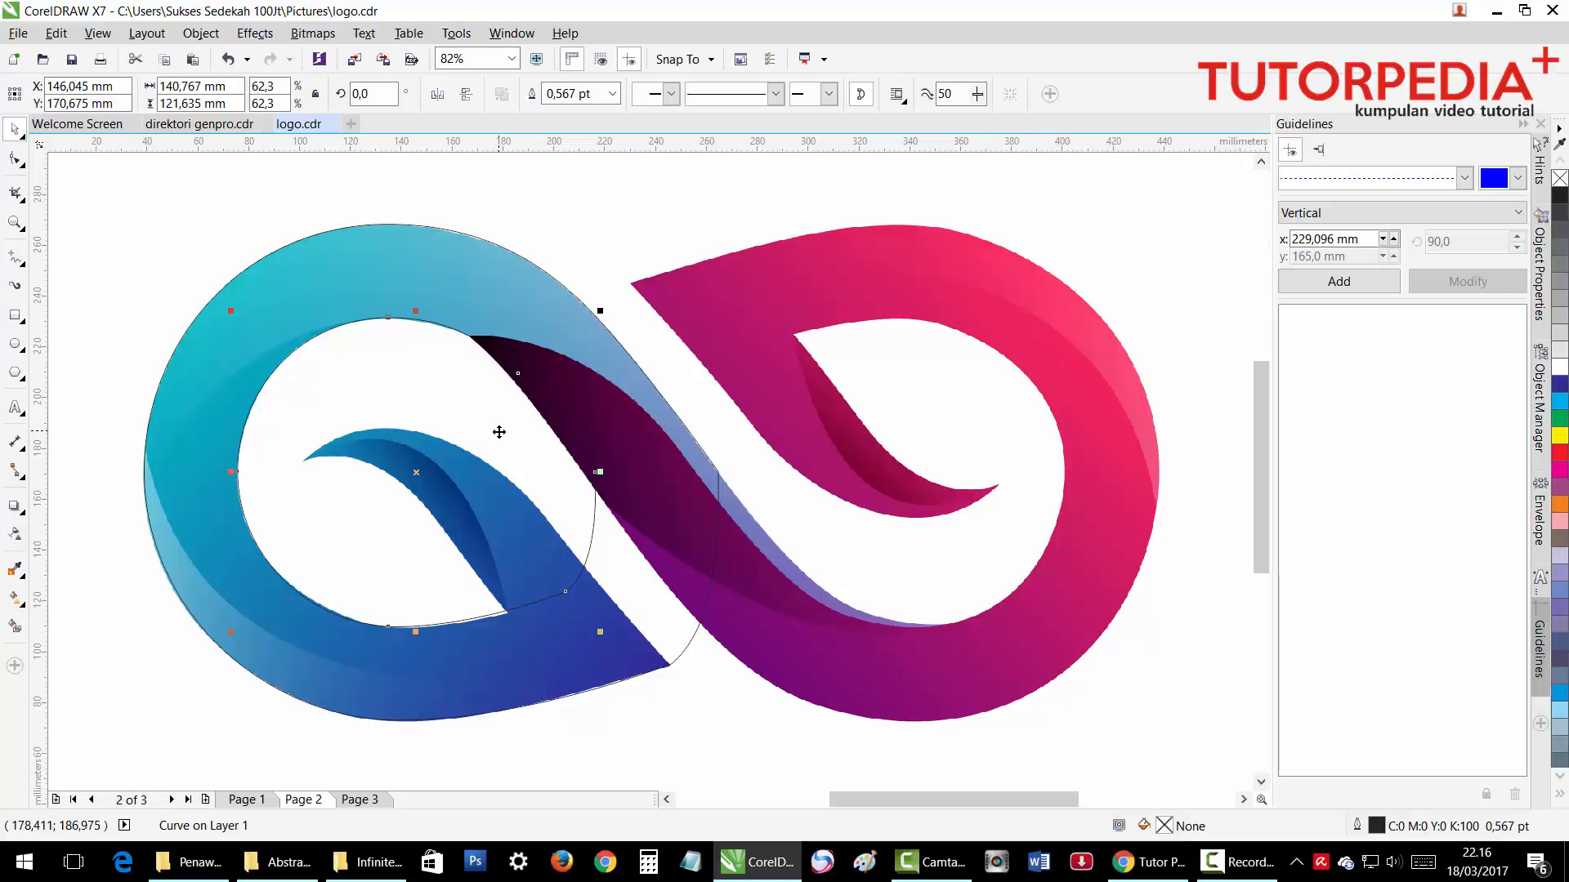
click(449, 283)
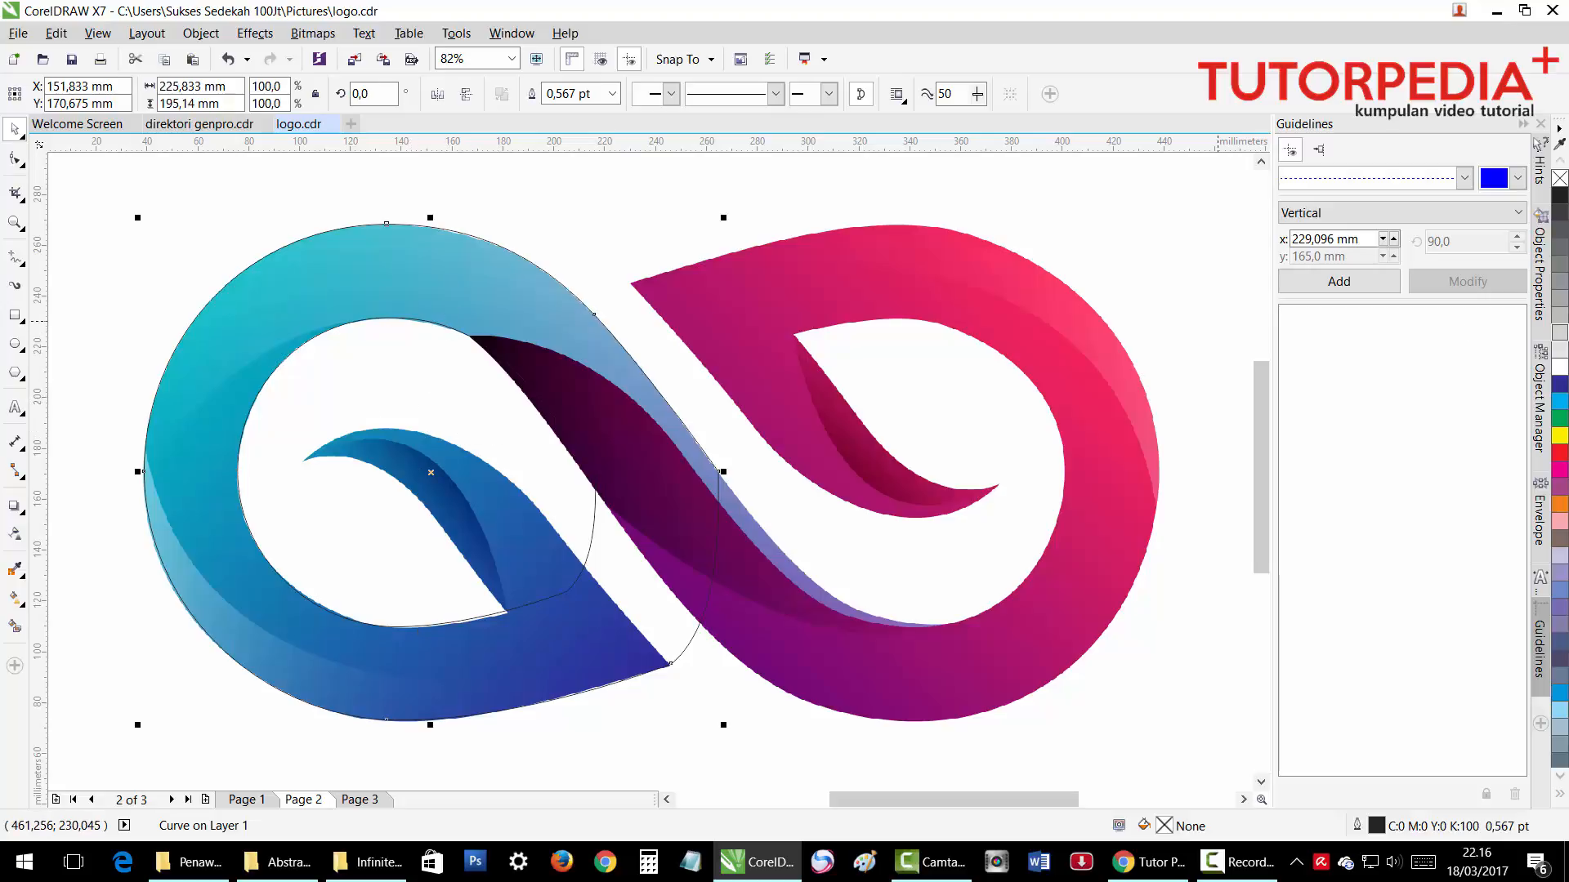
click(1560, 337)
click(431, 421)
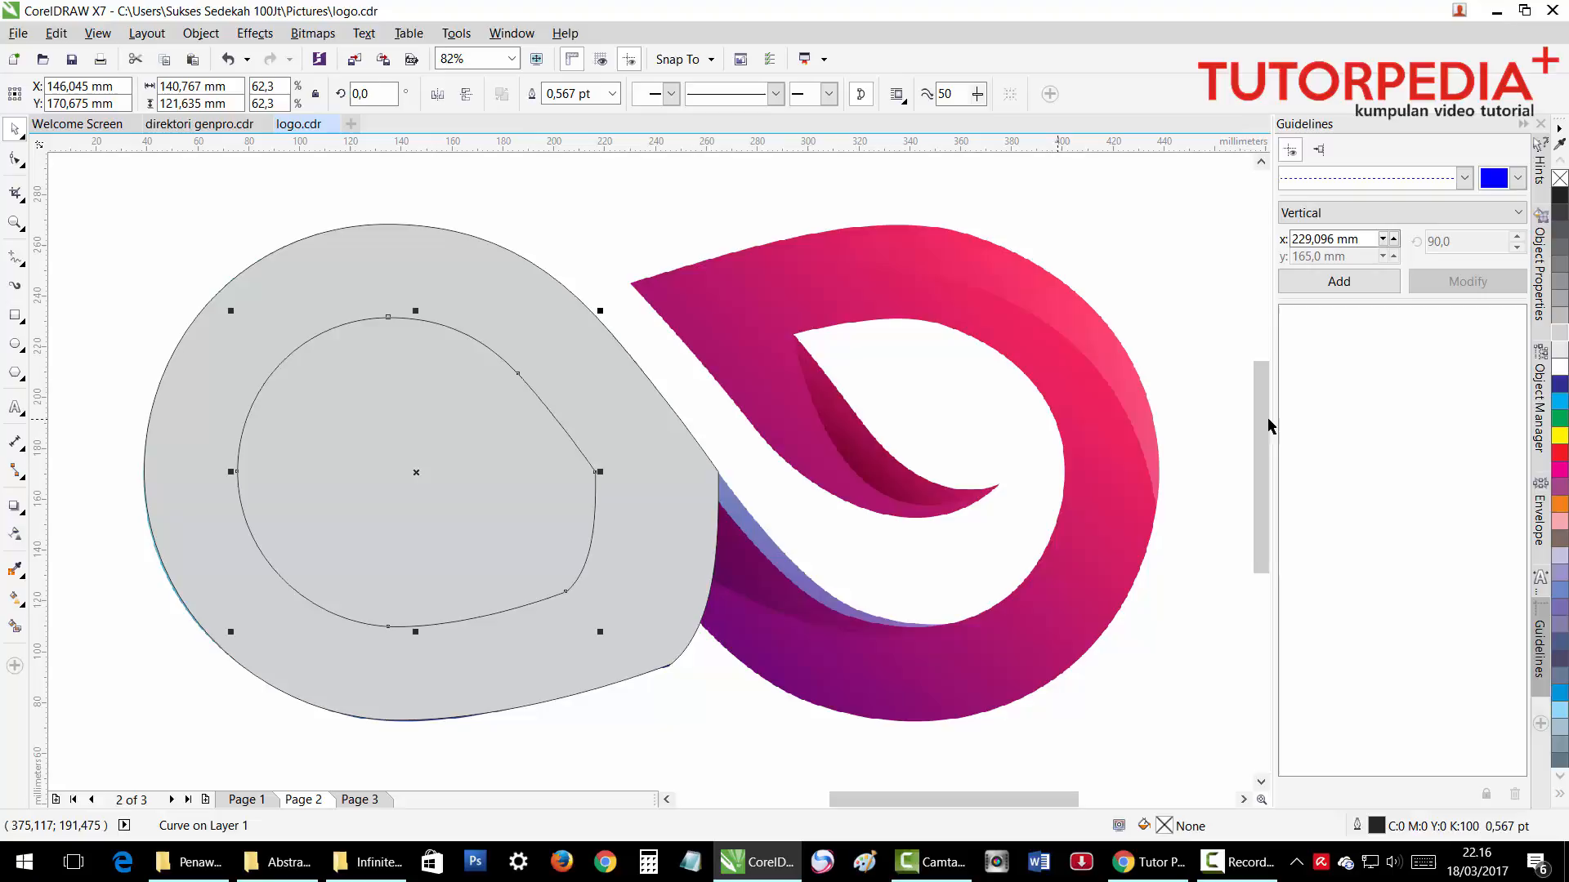
click(1560, 401)
Trim the grey outer shape using the cyan inner shape.
click(557, 223)
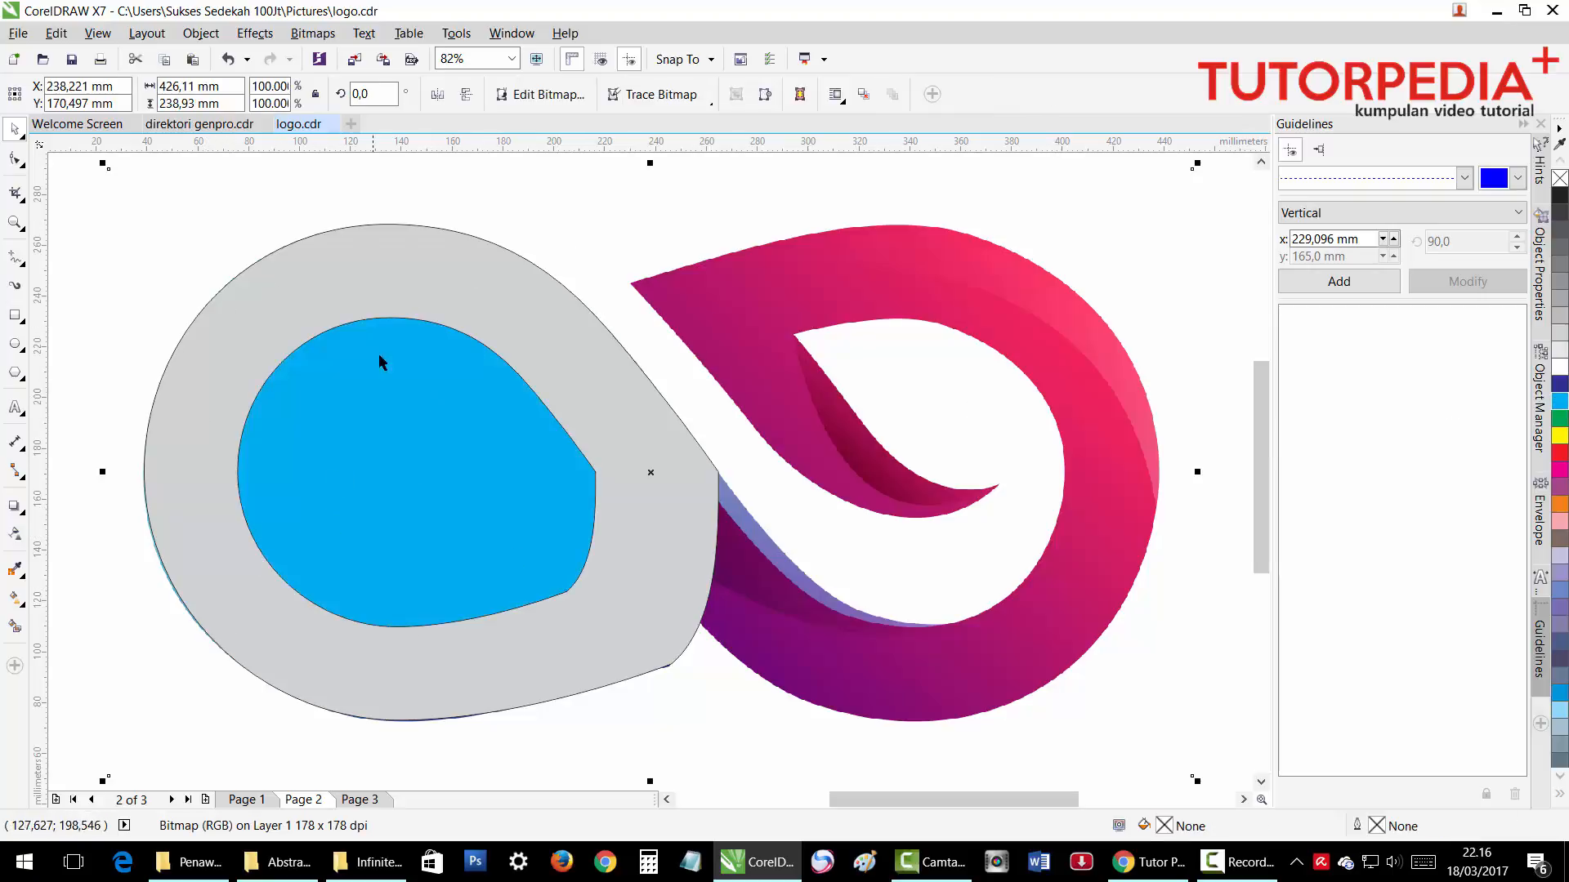
click(496, 513)
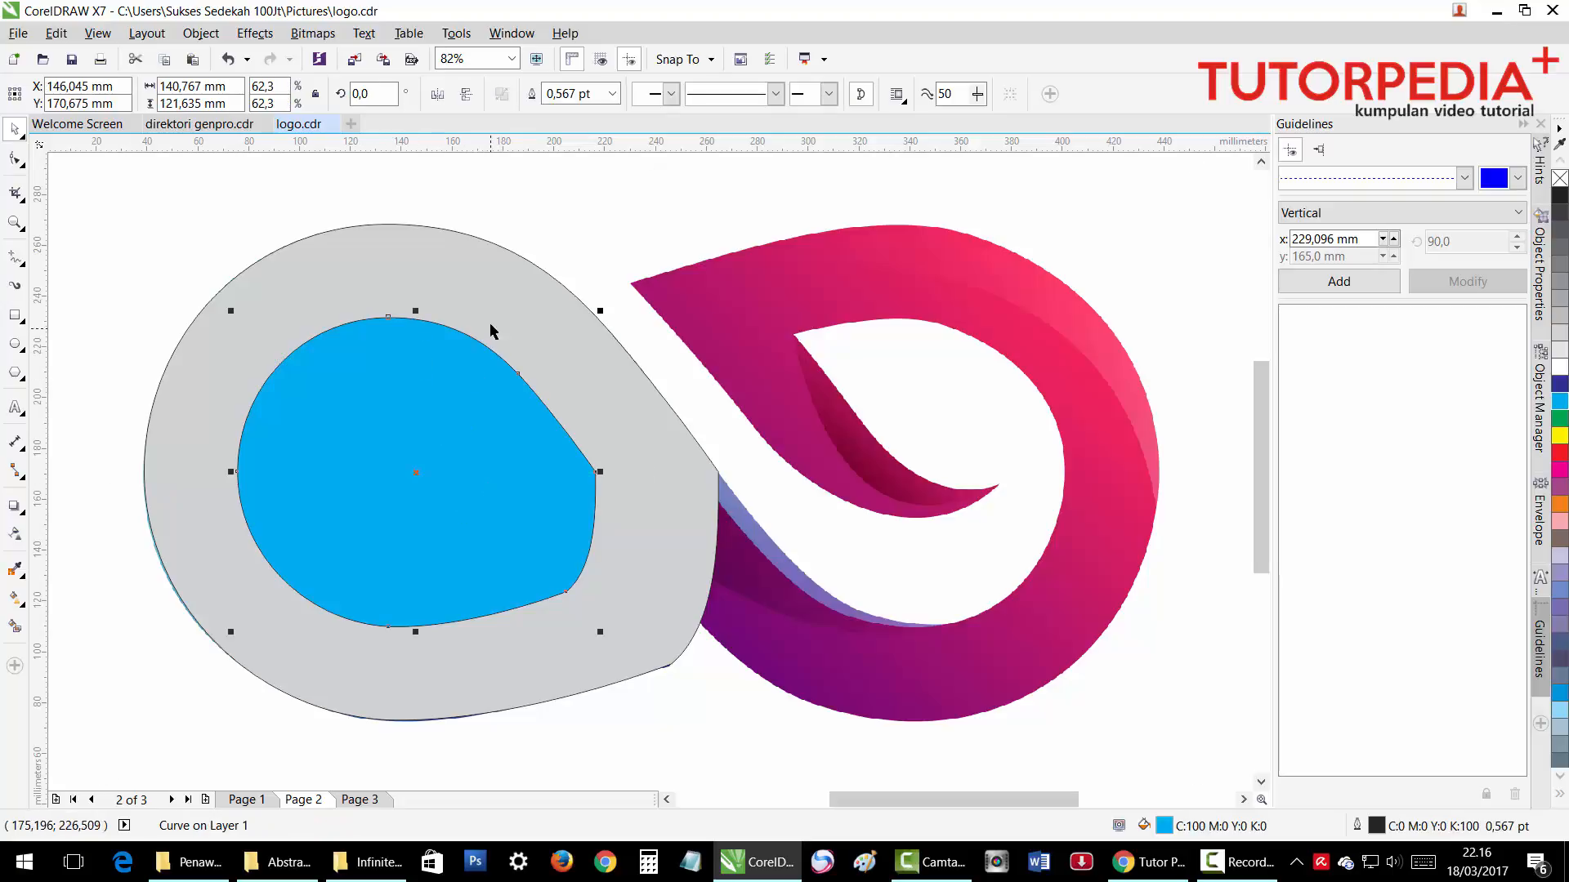
shift+click(493, 274)
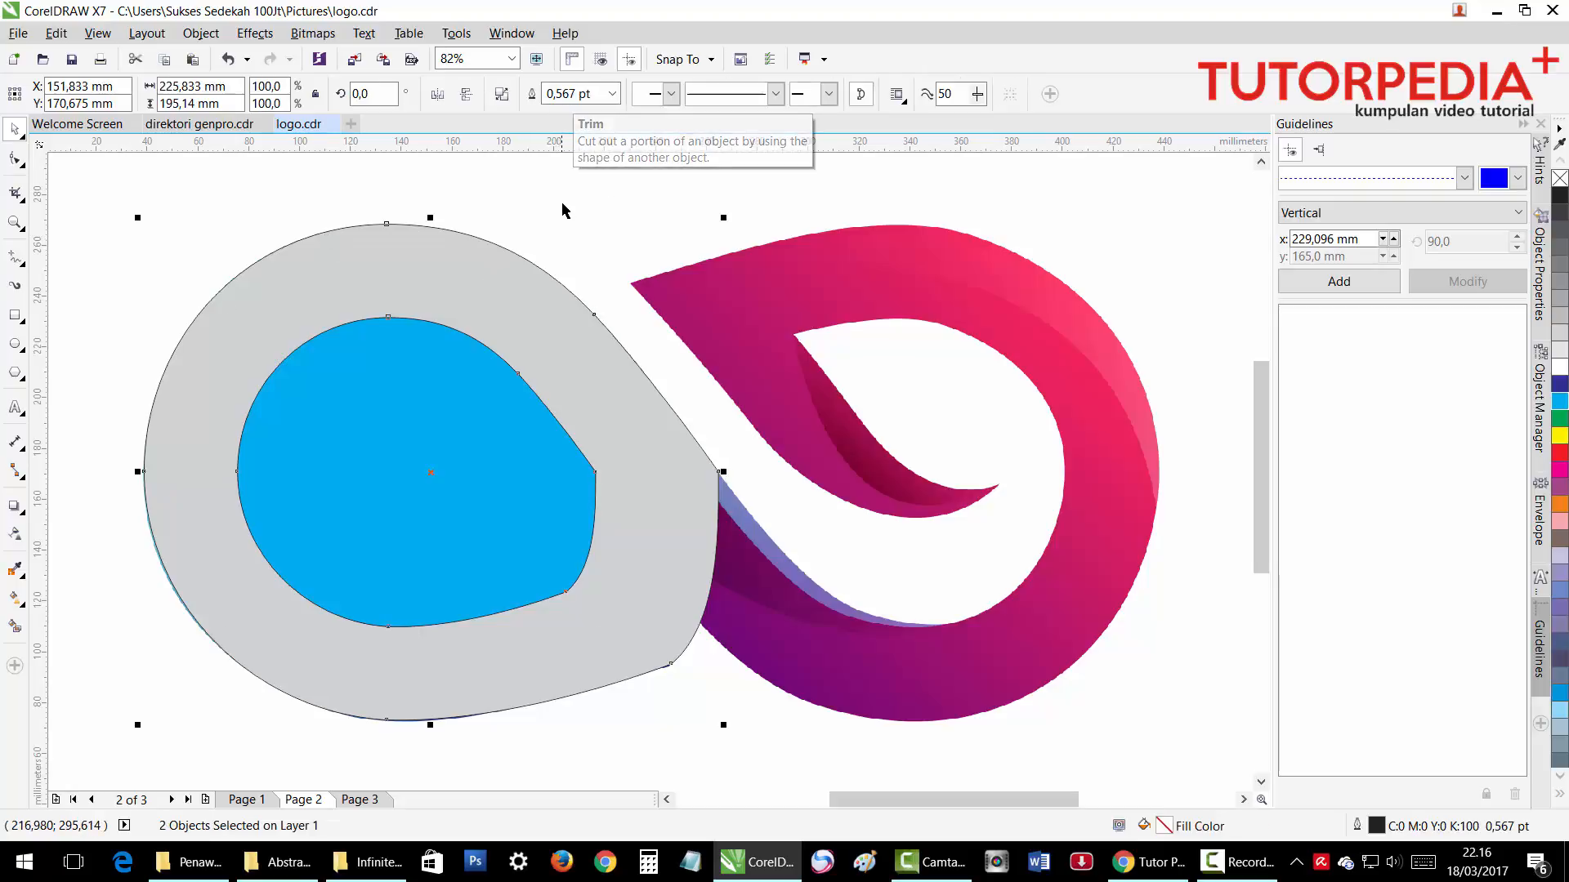
click(564, 95)
Delete the cyan inner shape, leaving the grey ring.
click(475, 405)
key(Delete)
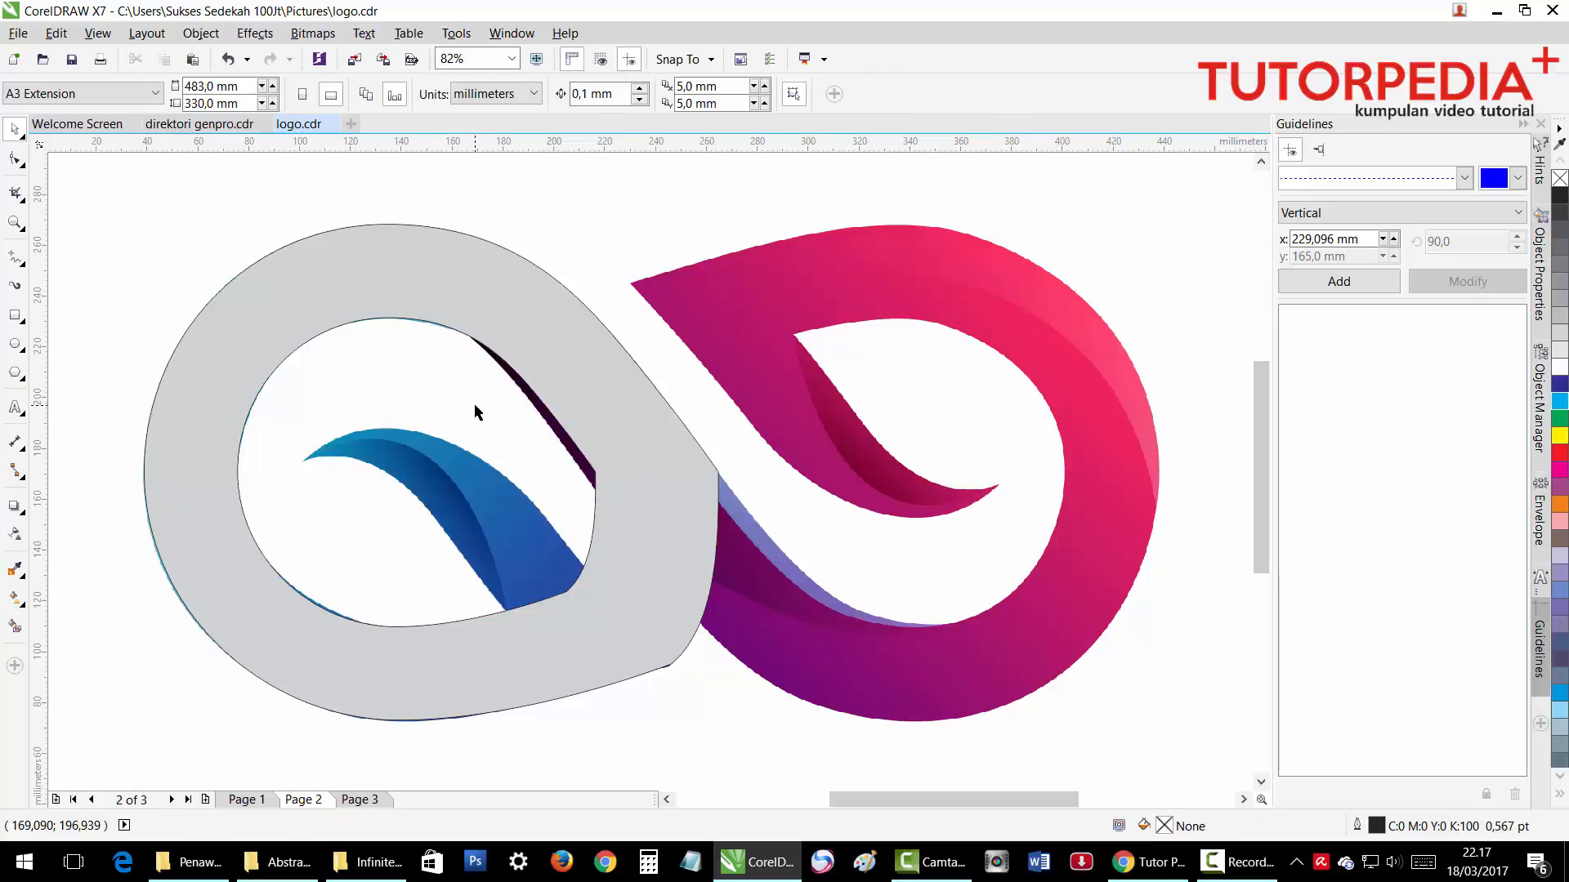
key(ctrl+z)
key(Delete)
Reshape the ring's inner curve by moving its right corner node and bending the upper-right segment along the dark purple band's lower edge.
click(14, 158)
click(539, 375)
scroll(601, 462, up, 3)
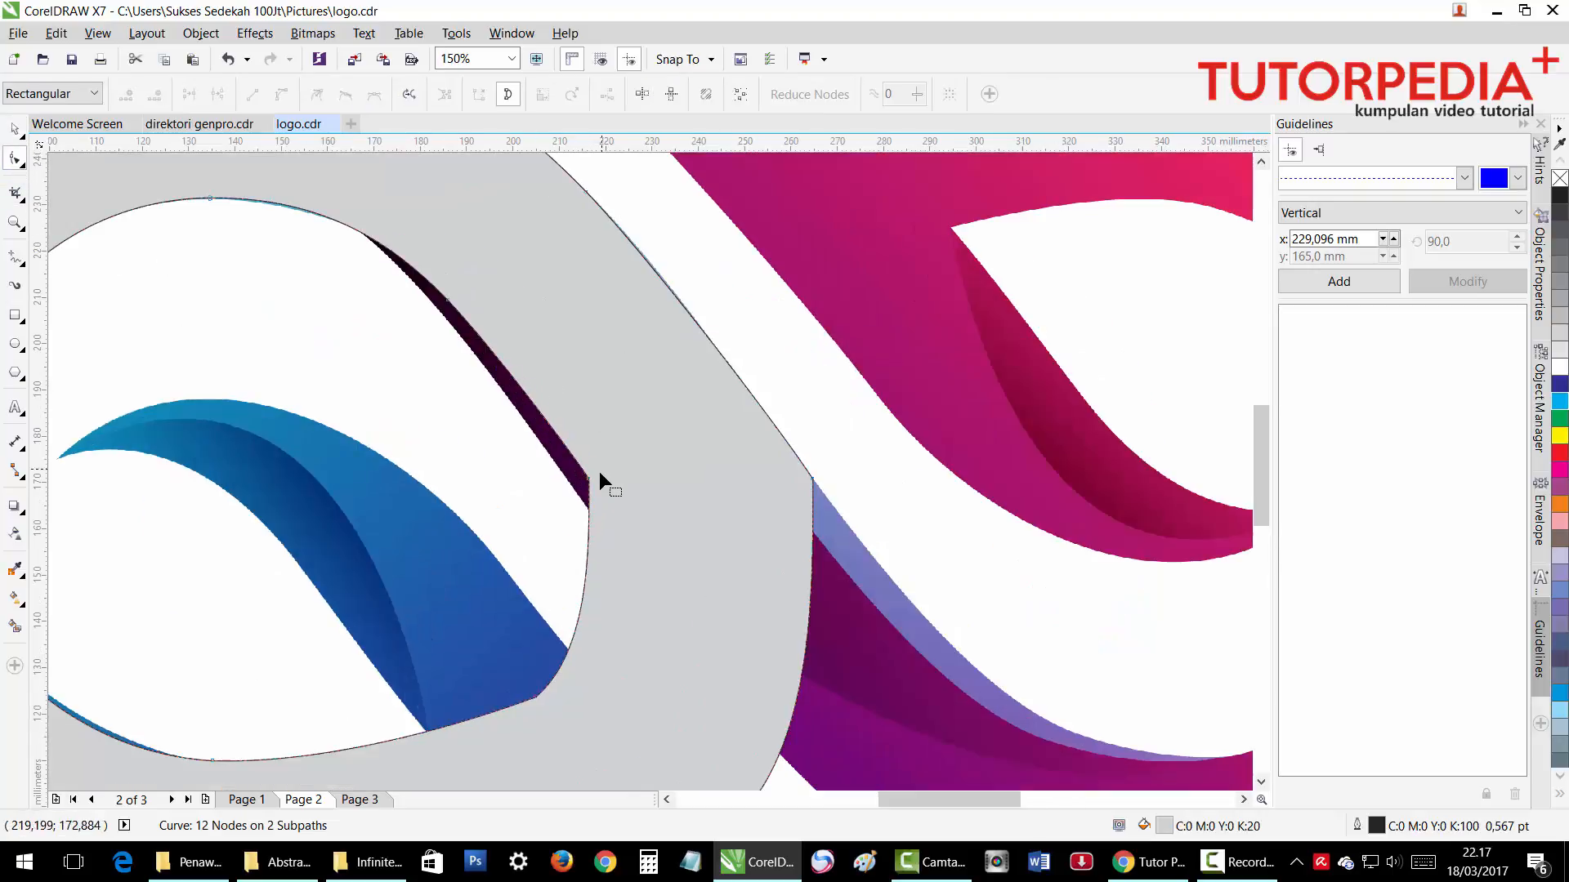
drag(587, 479, 582, 499)
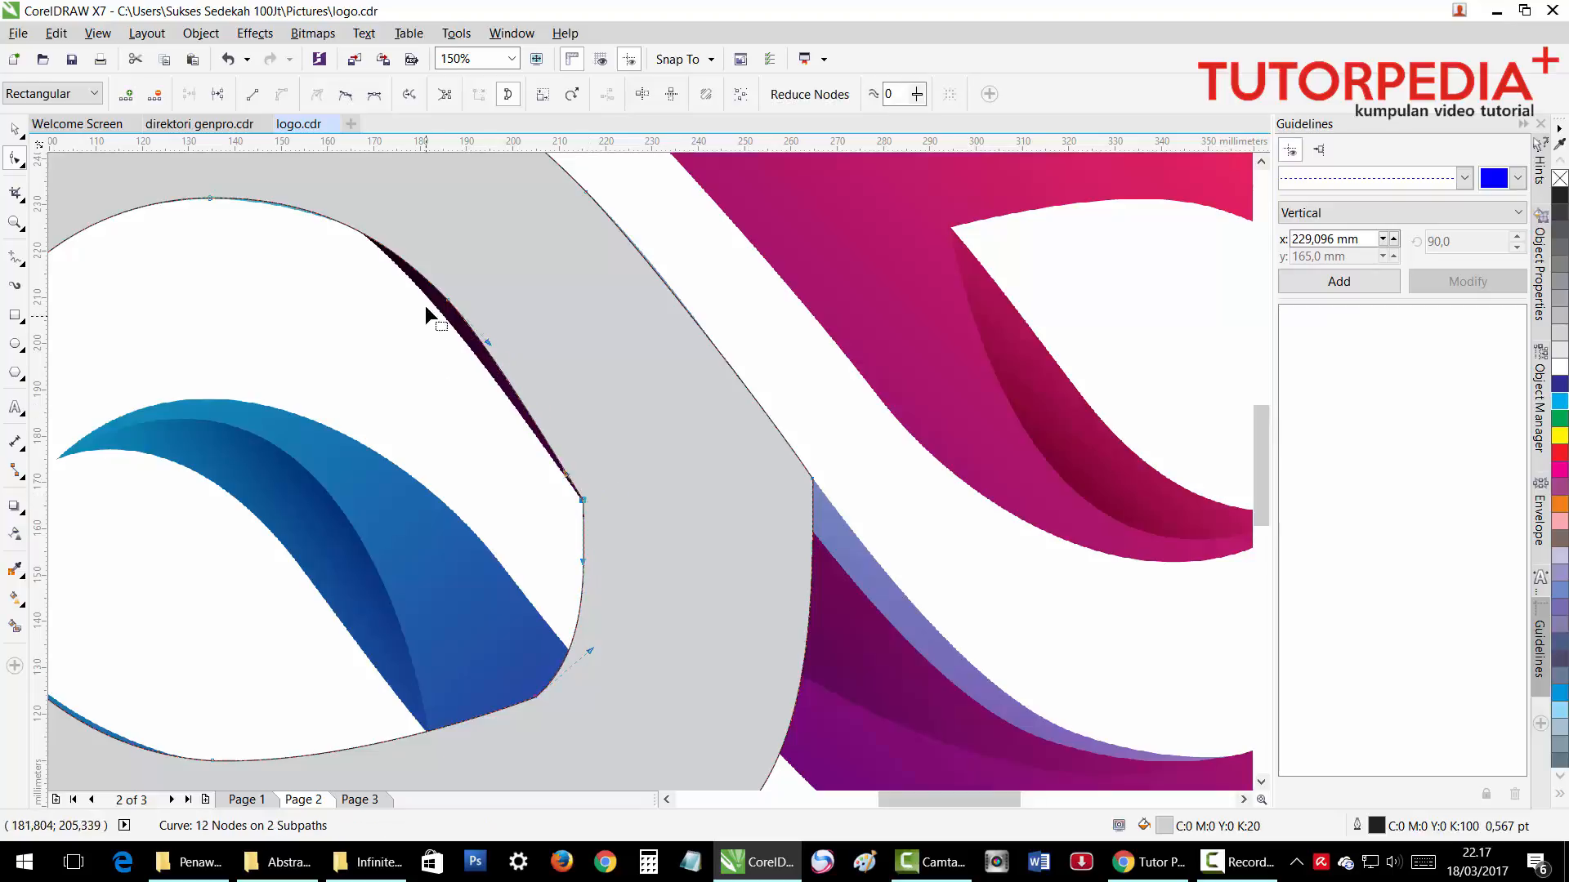
click(338, 305)
click(447, 301)
drag(448, 300, 444, 317)
drag(392, 258, 394, 254)
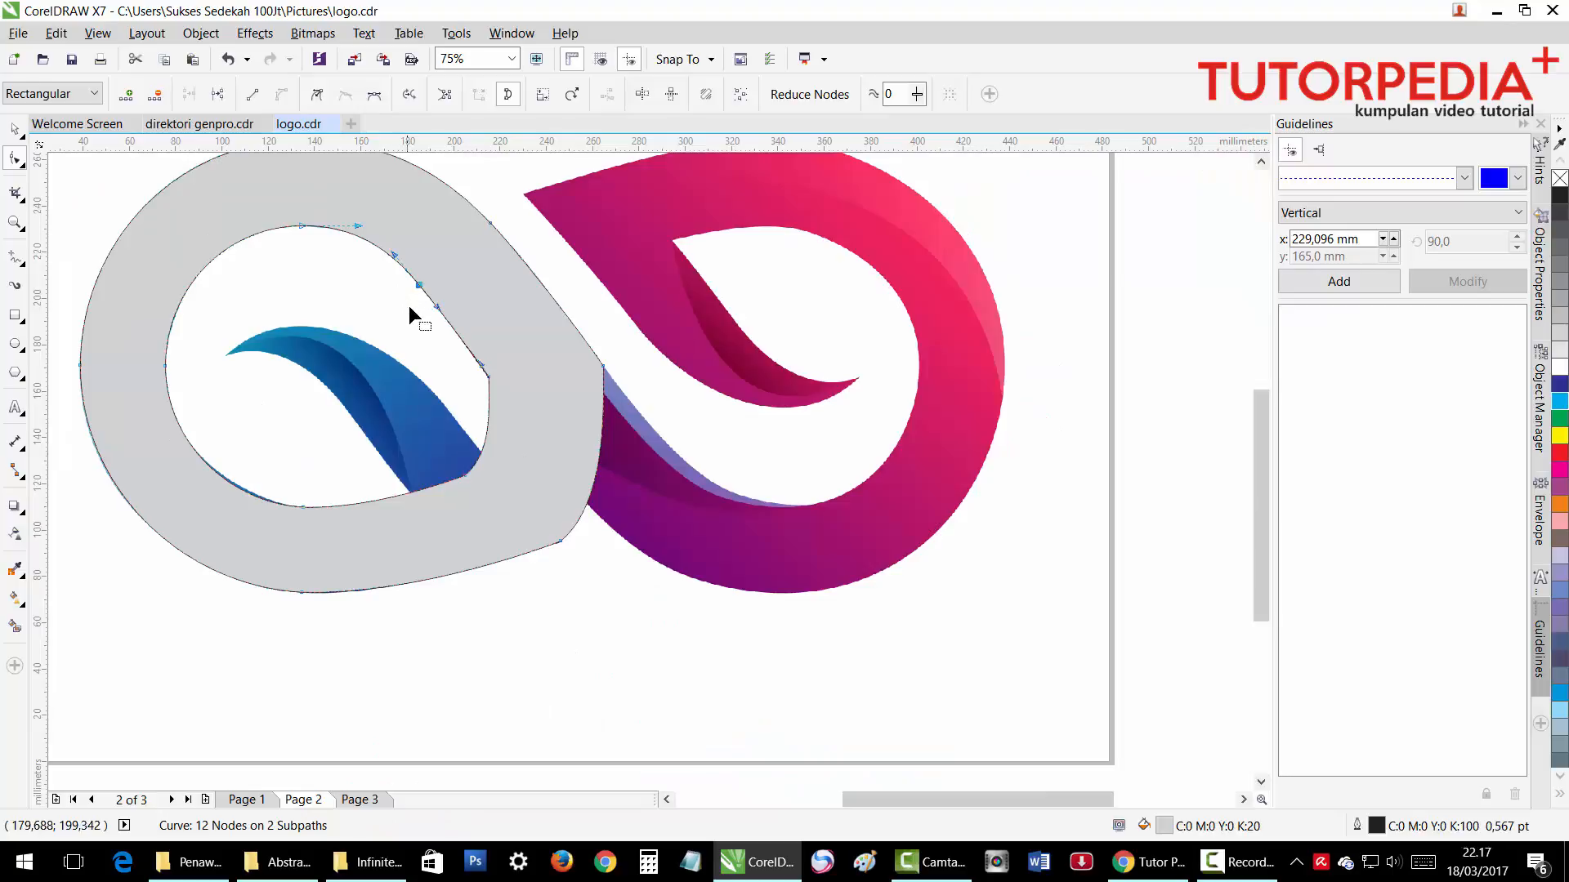
Remove the fill from the grey ring so only its outline remains over the logo.
key(space)
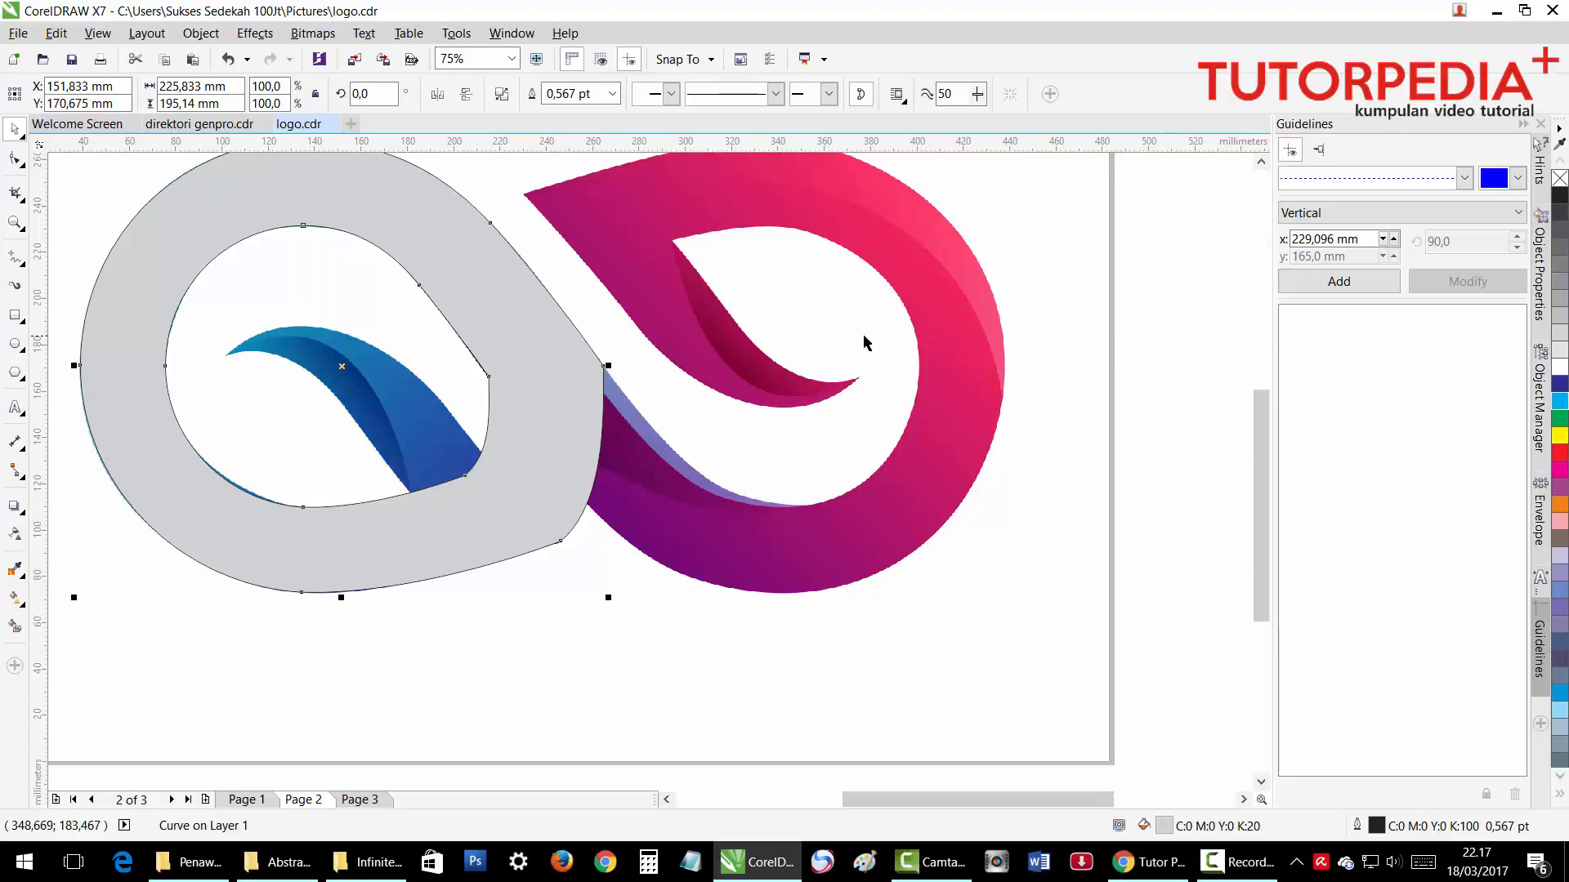
key(F10)
click(1559, 179)
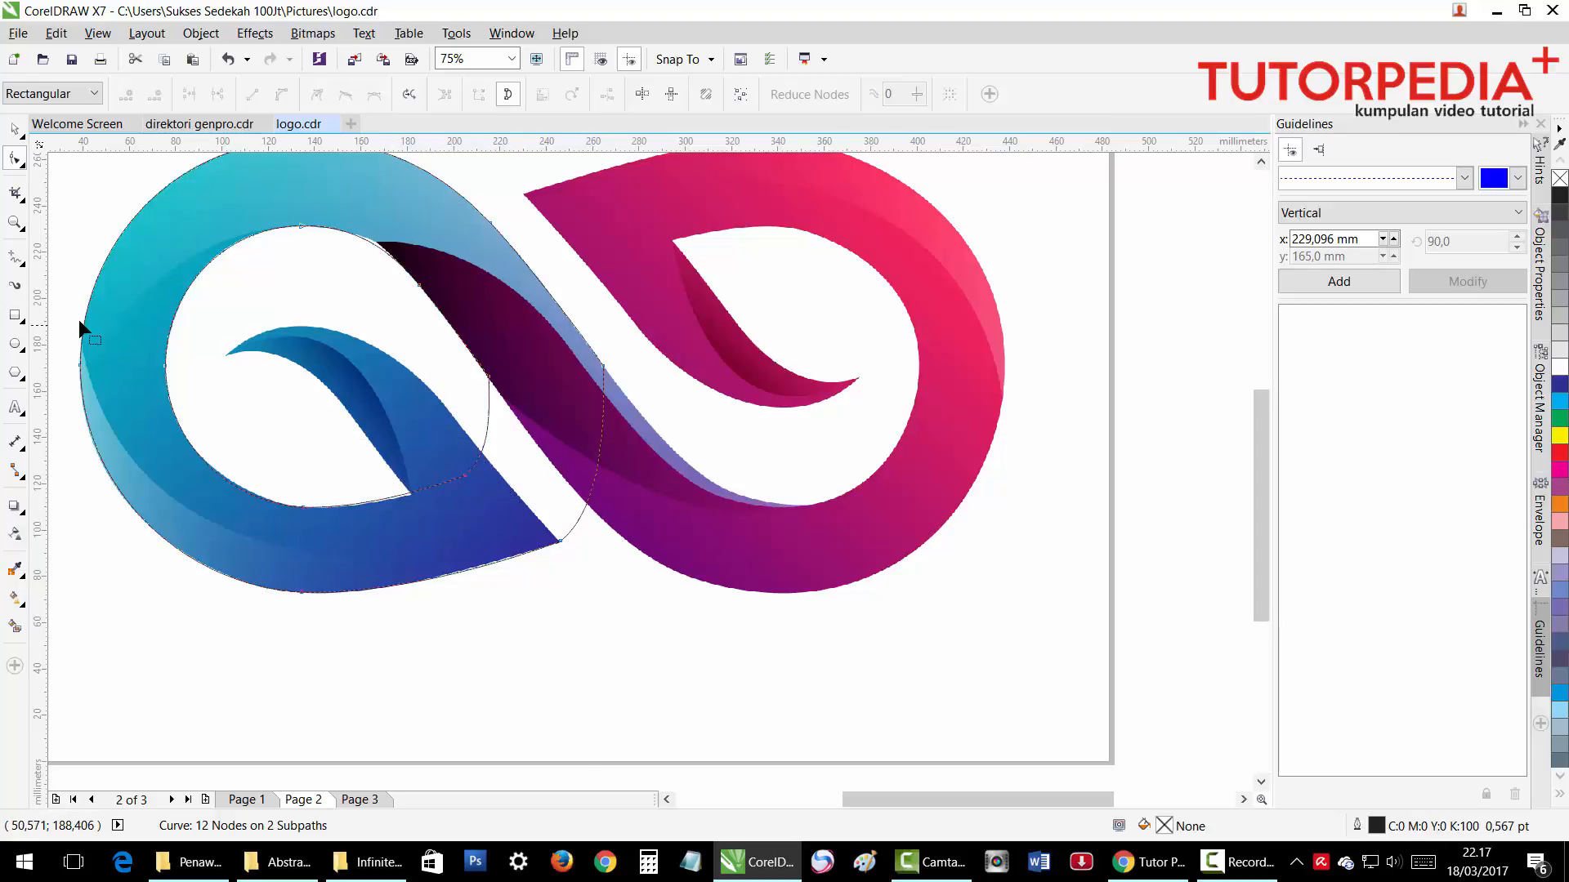
Draw a closed four-sided Freehand shape, about 61 × 85 mm, over the white gap between the blue tip and the purple band.
click(14, 316)
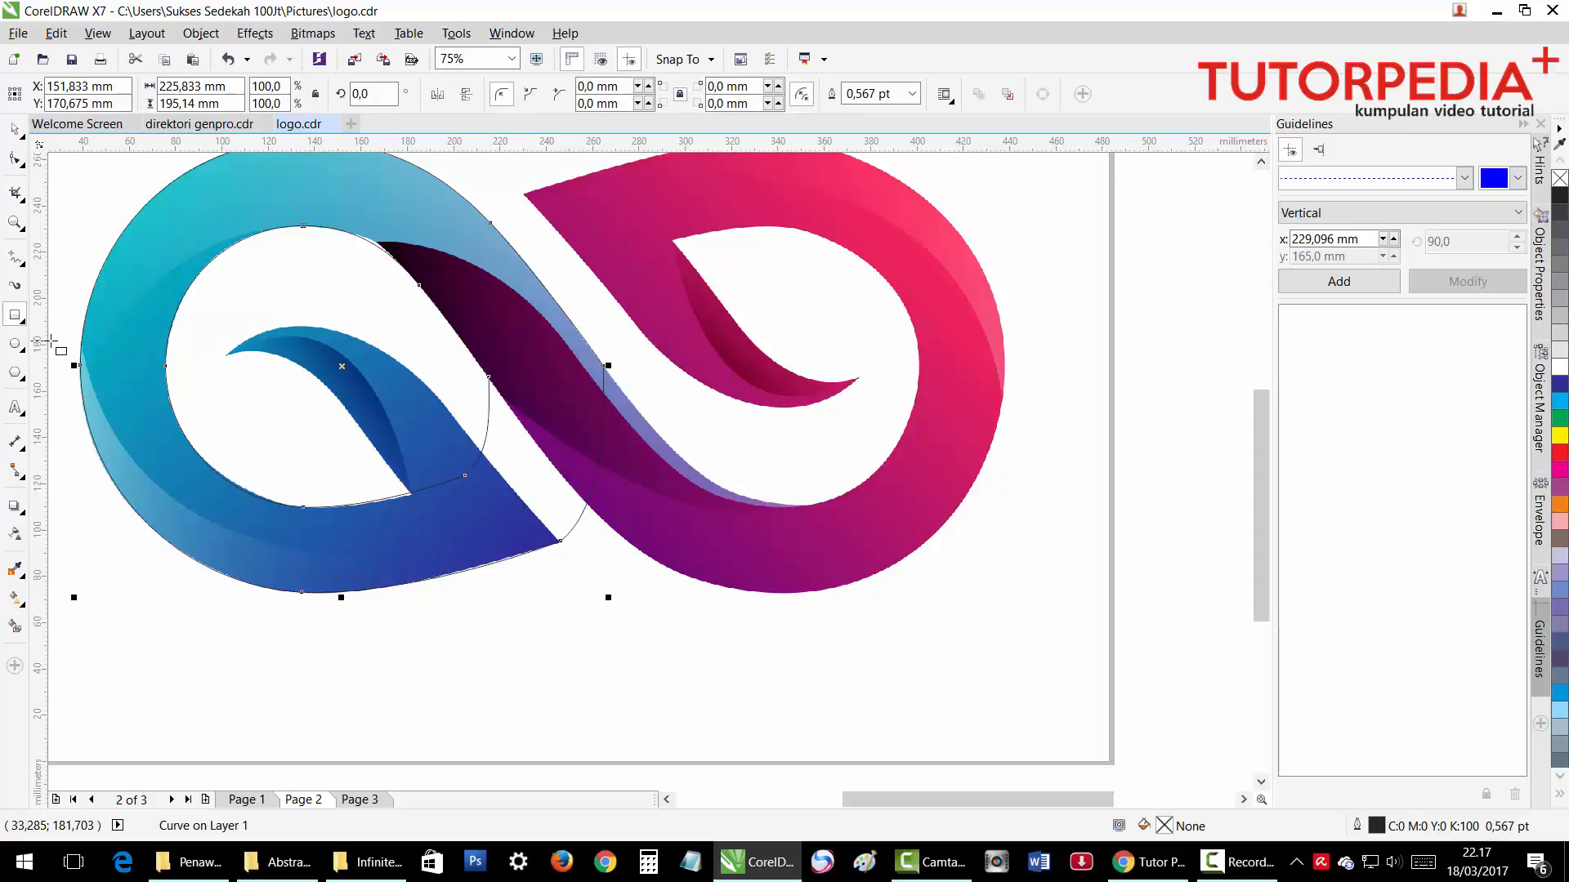
click(15, 258)
scroll(496, 425, up, 2)
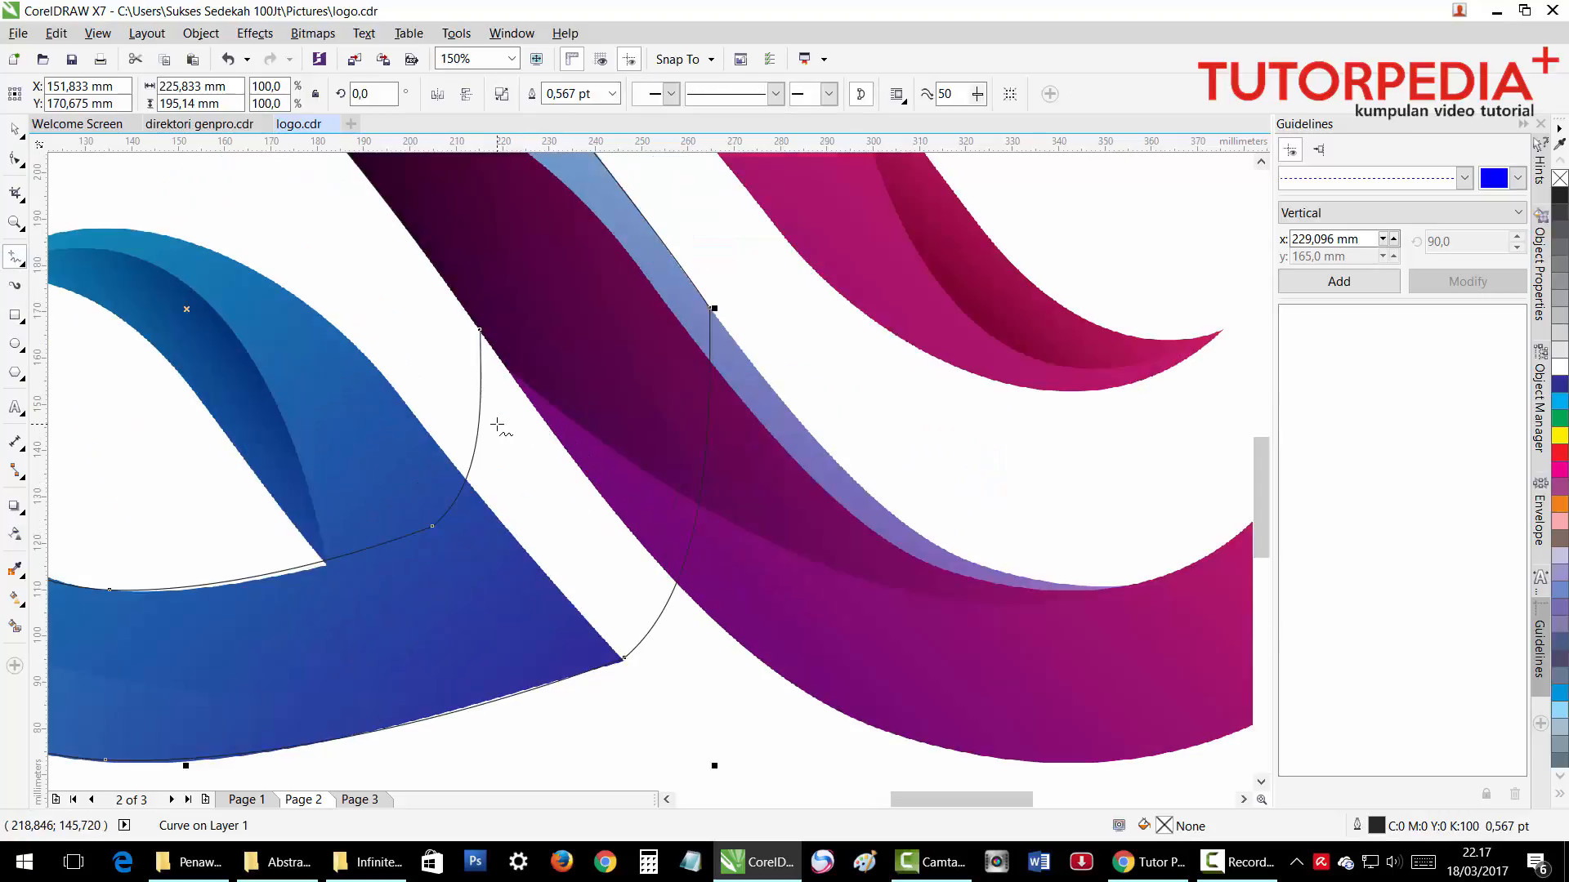
click(434, 438)
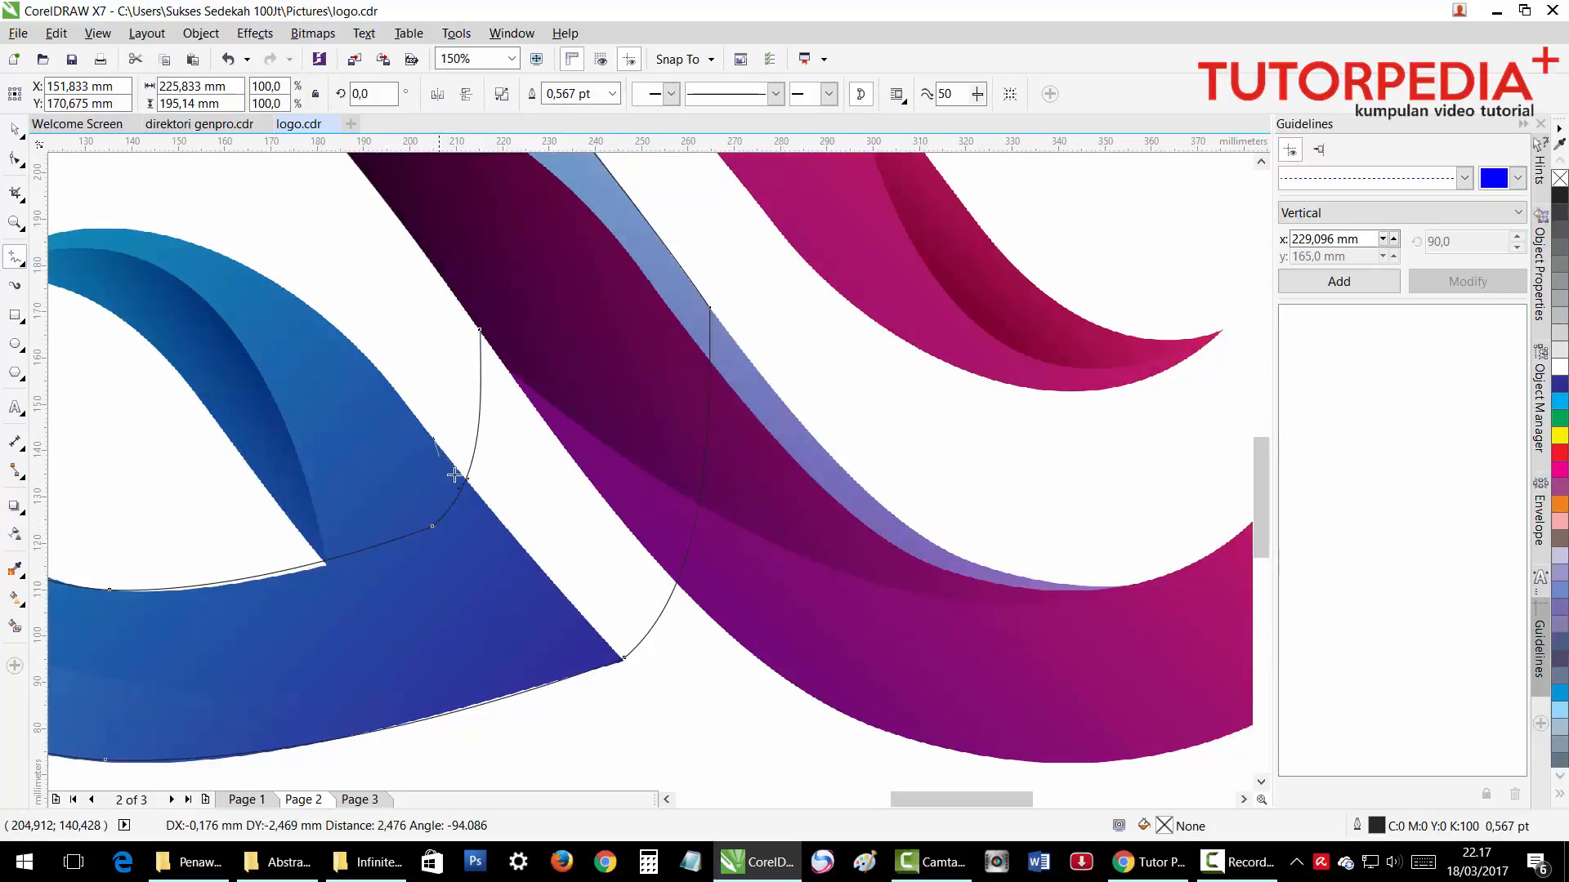
click(657, 702)
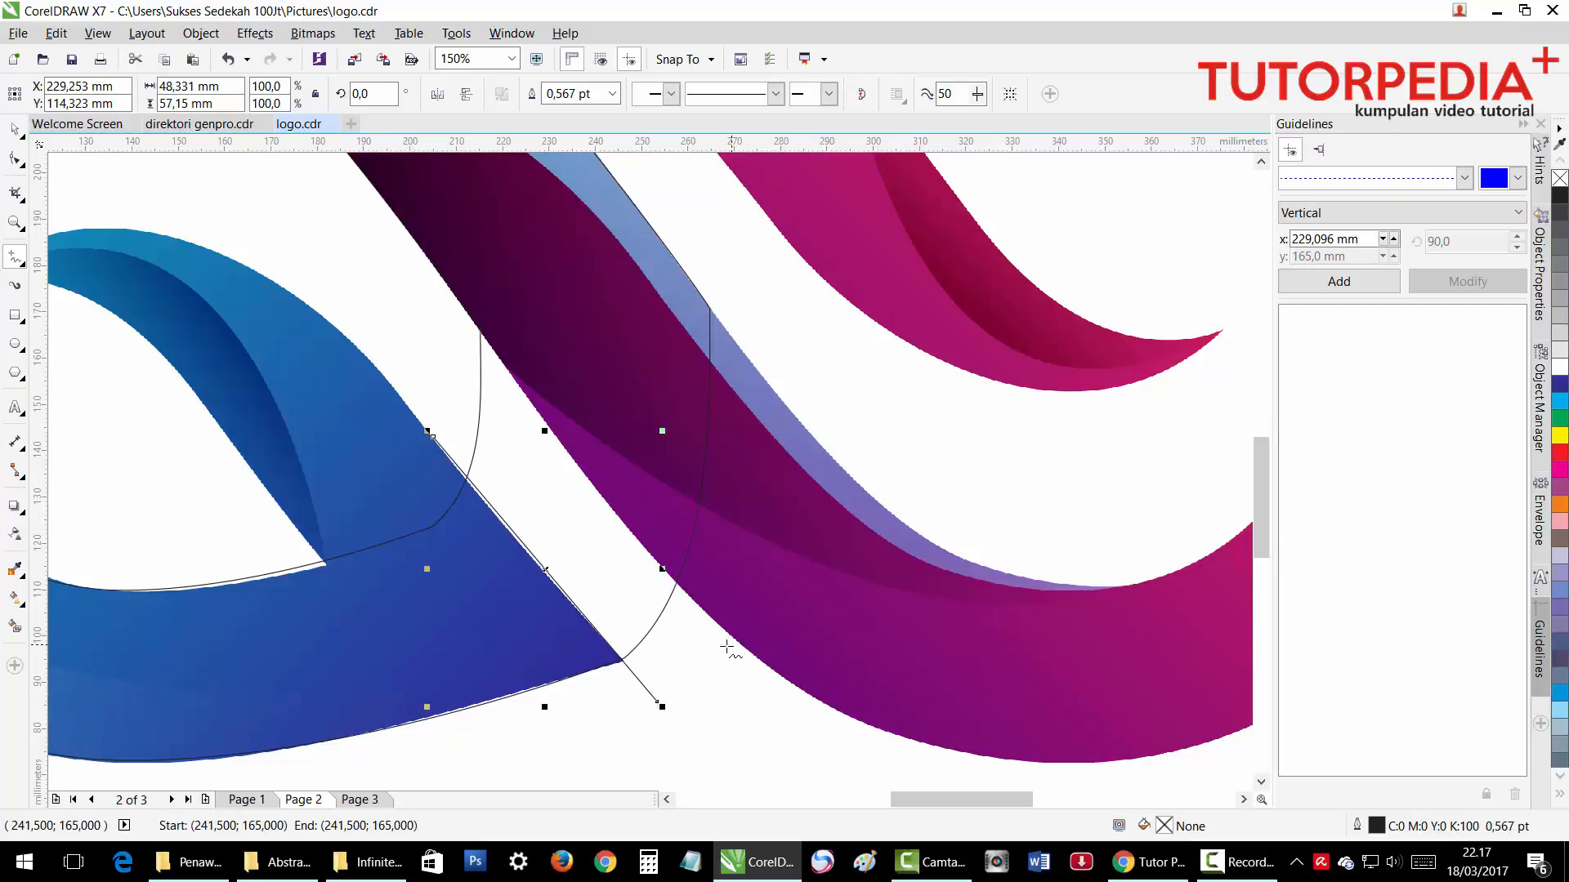
click(657, 701)
click(718, 627)
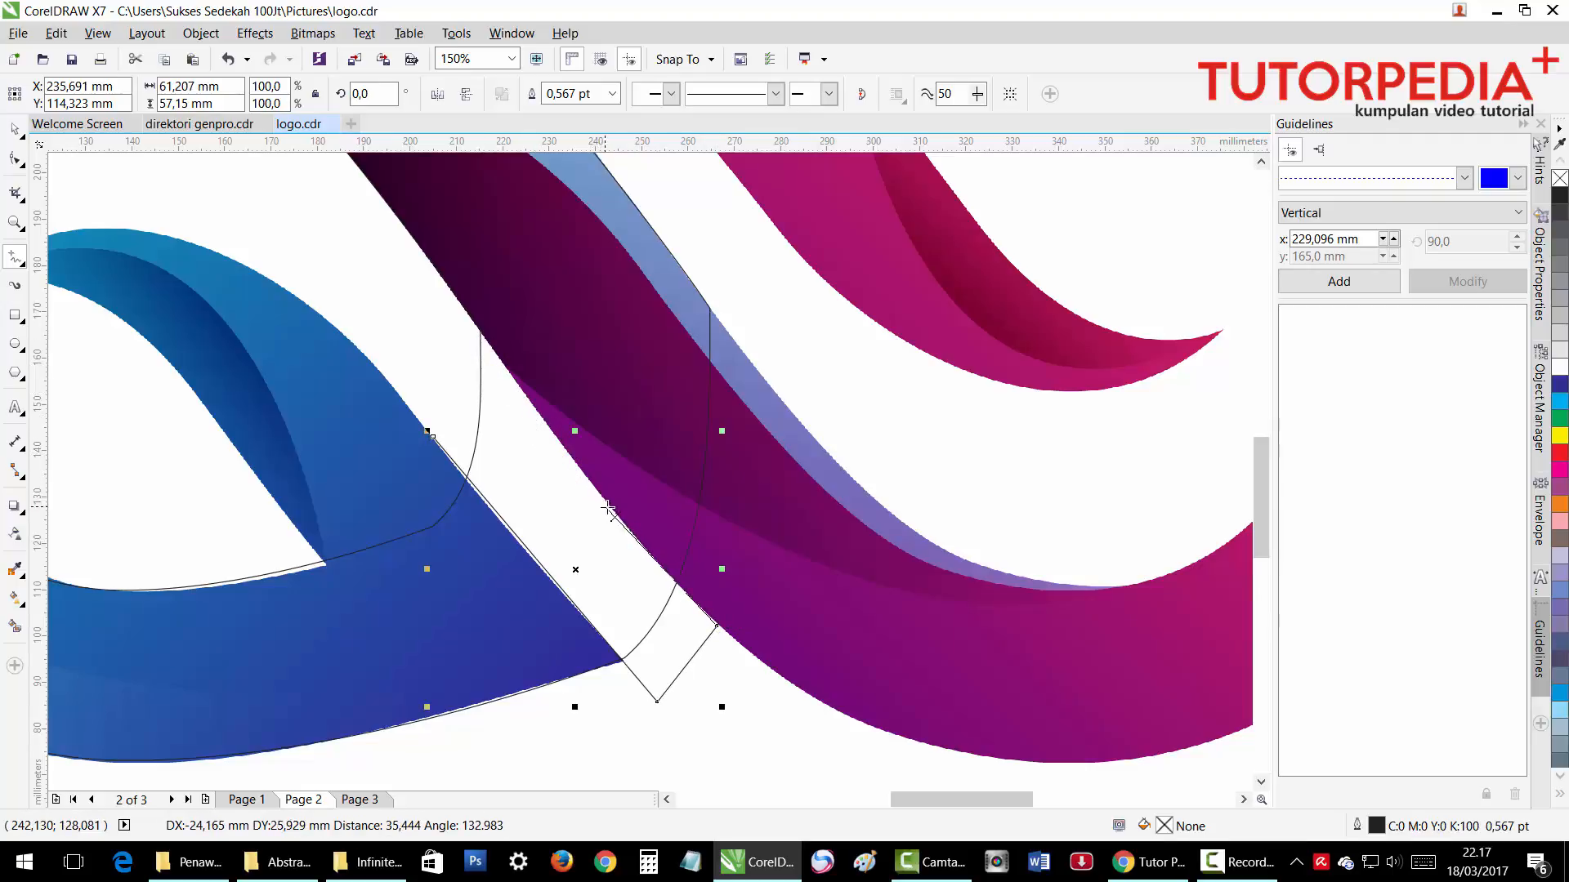
click(464, 309)
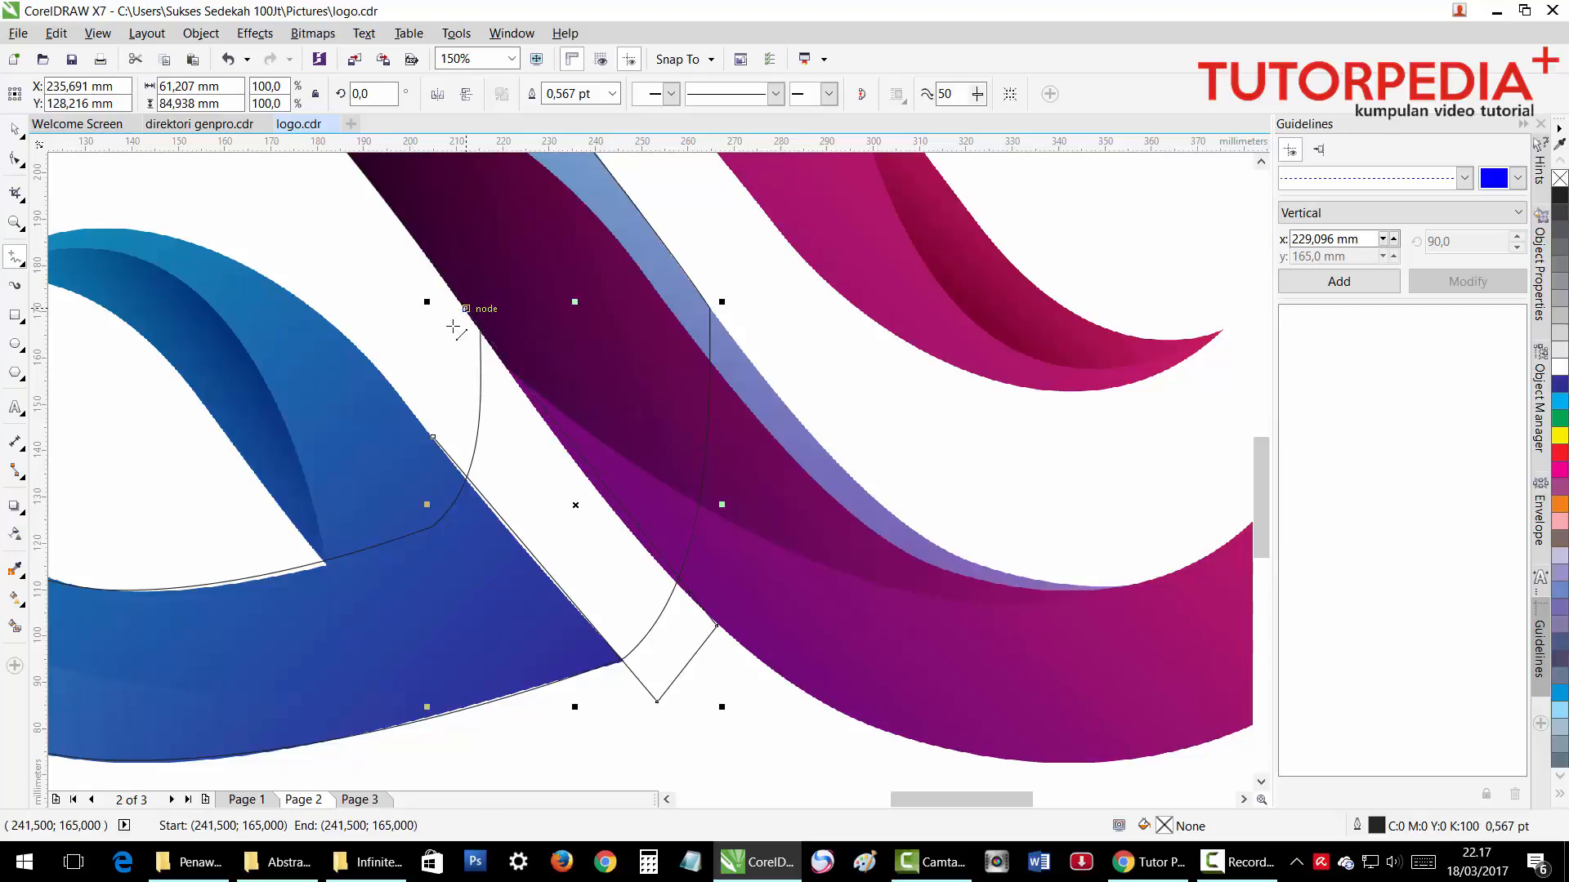
click(433, 437)
Convert the gap shape's purple-side line to a curve and bend it along the edge of the purple band.
click(14, 158)
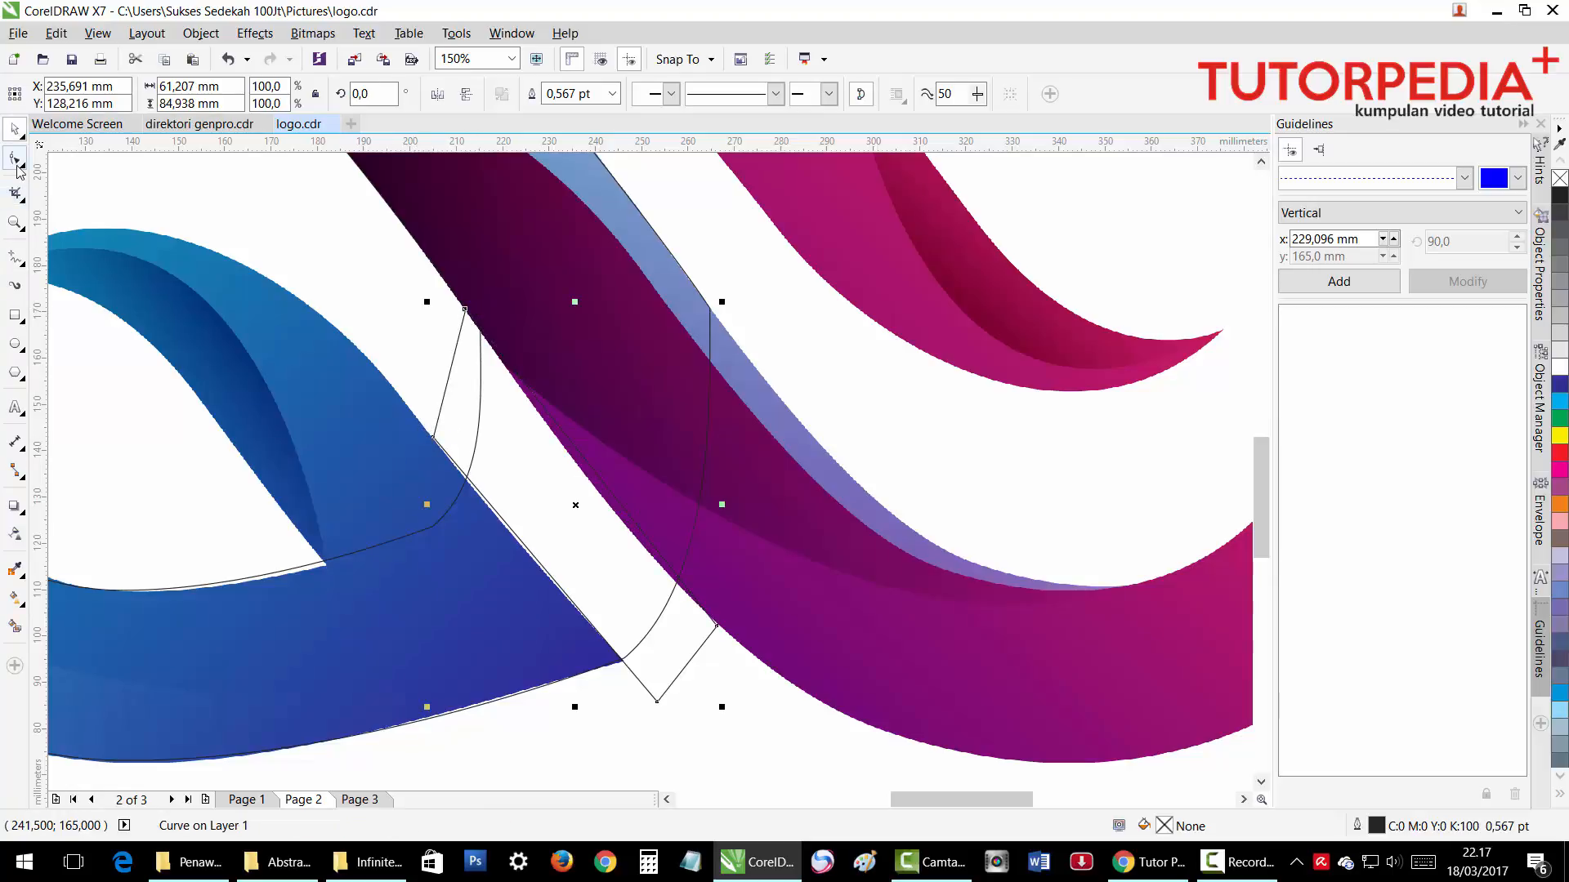
click(574, 451)
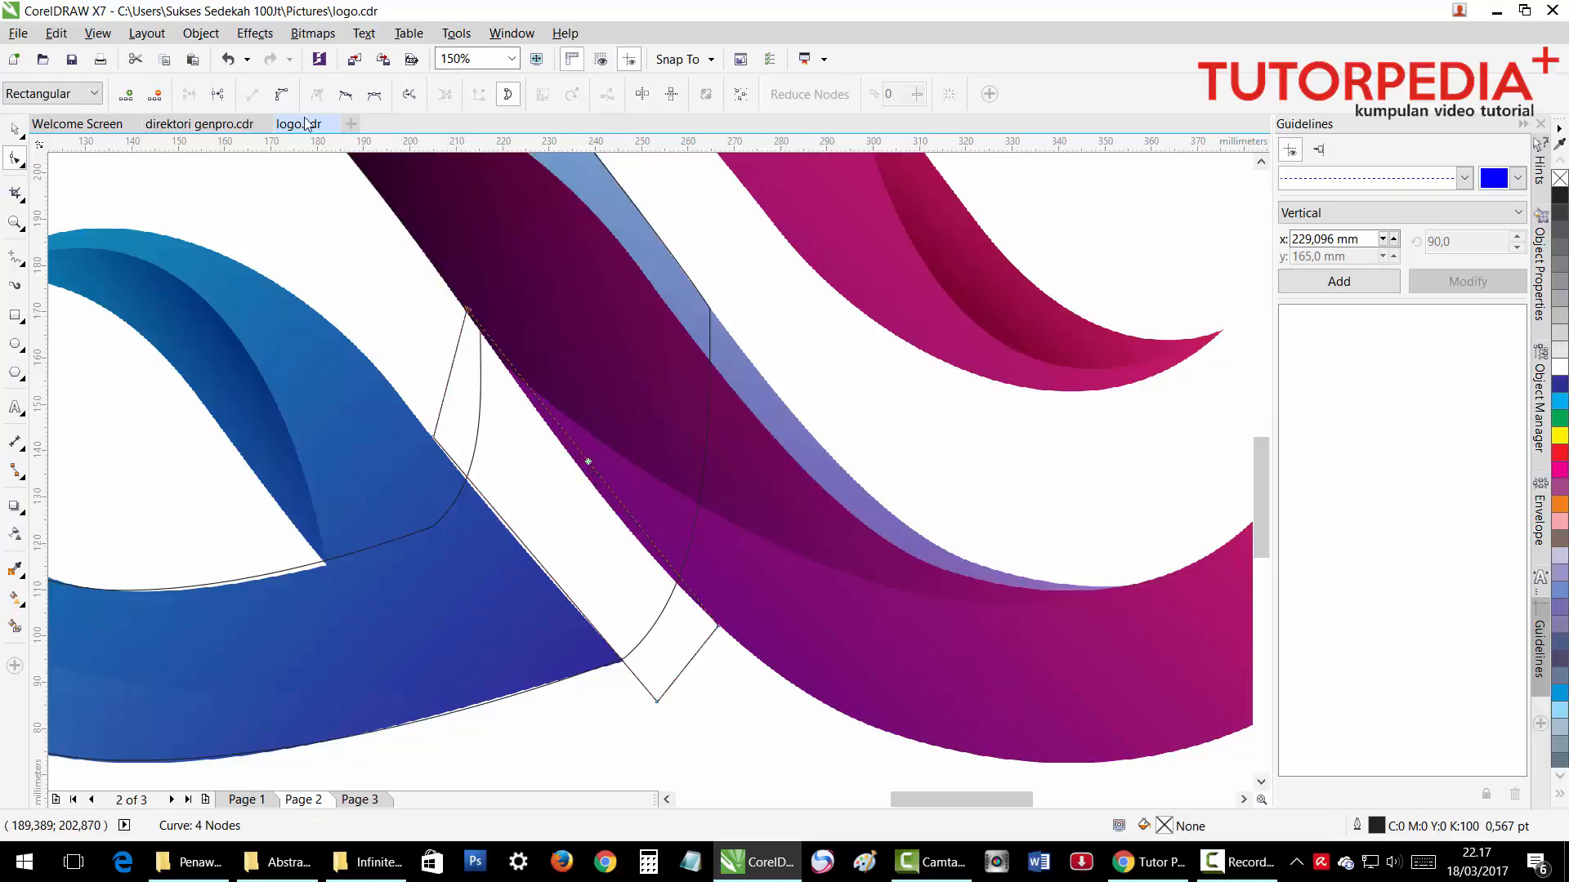
click(282, 95)
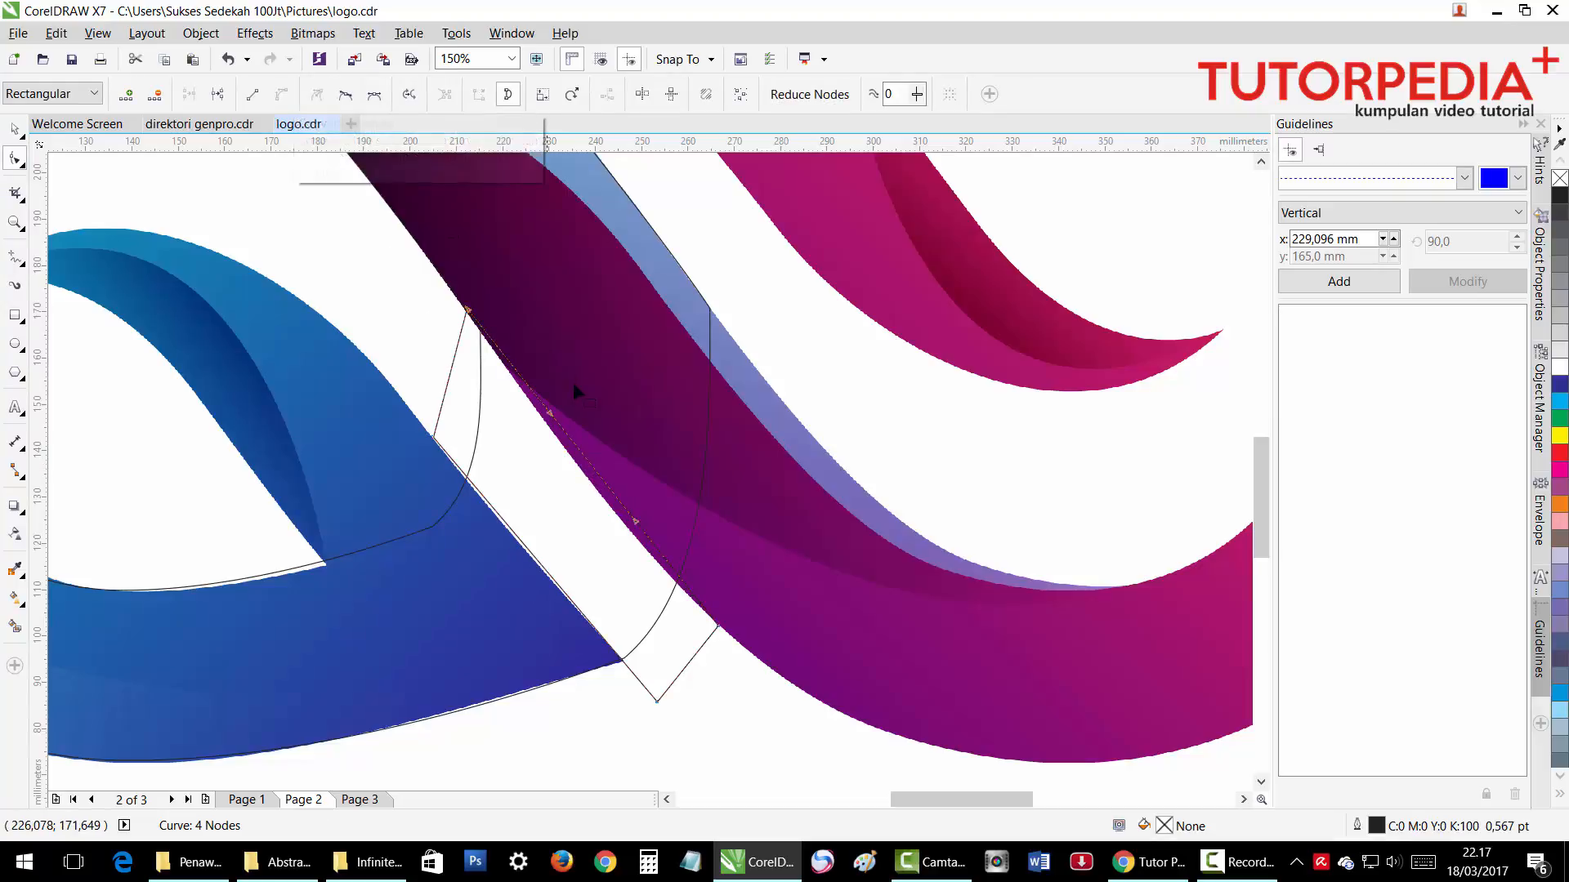
drag(581, 451, 576, 468)
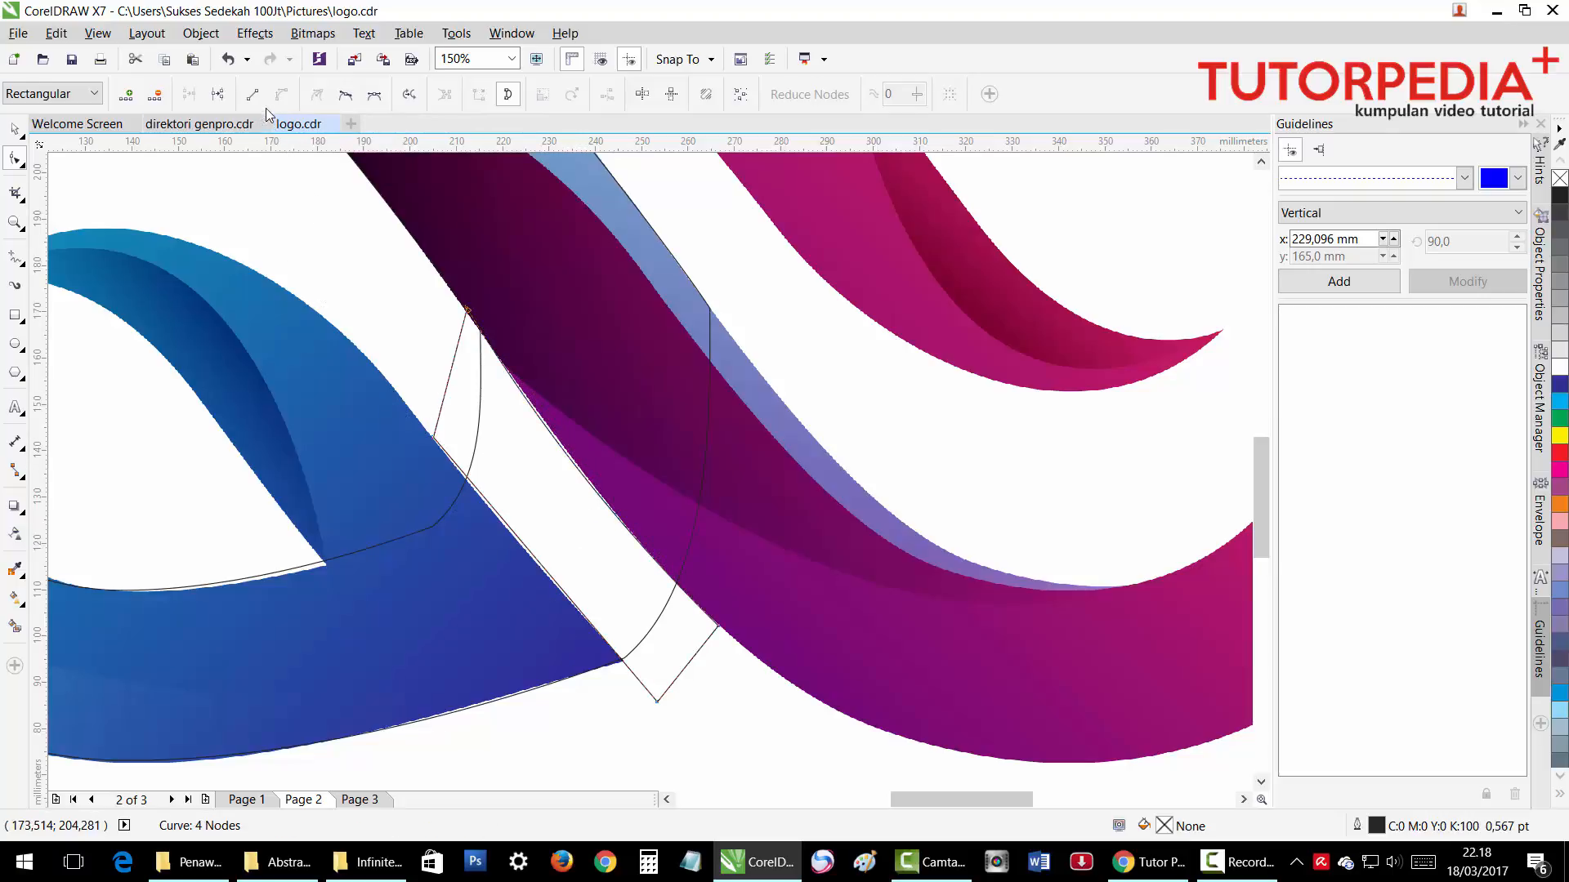
Bend the gap shape's opposite long side so it follows the edge of the blue tip.
click(520, 544)
scroll(519, 544, up, 2)
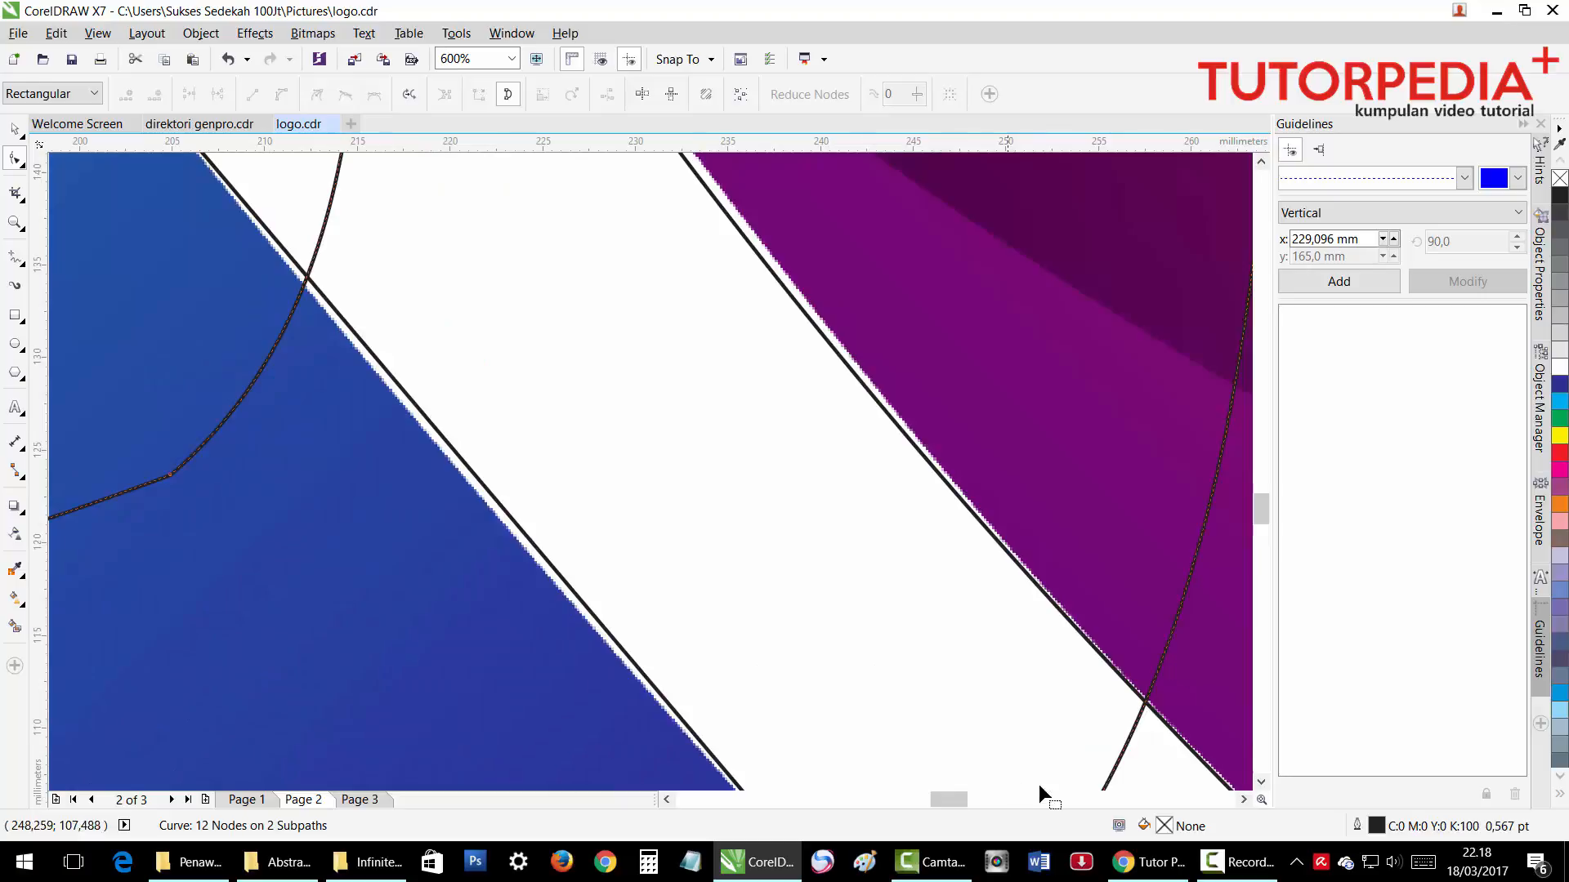
click(521, 574)
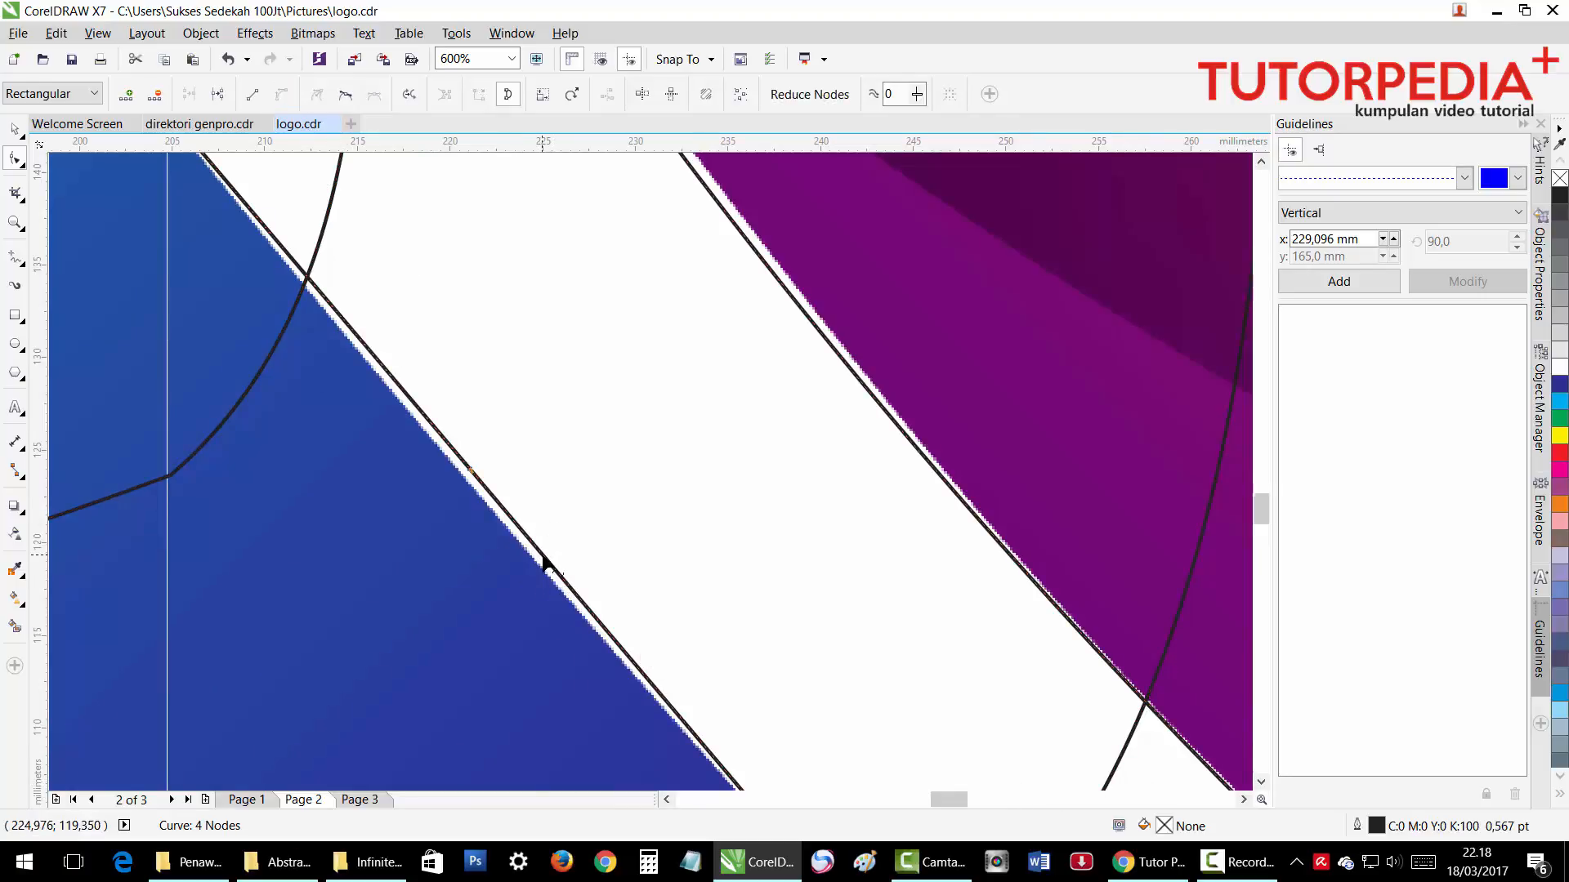
drag(544, 559, 542, 562)
scroll(543, 572, down, 2)
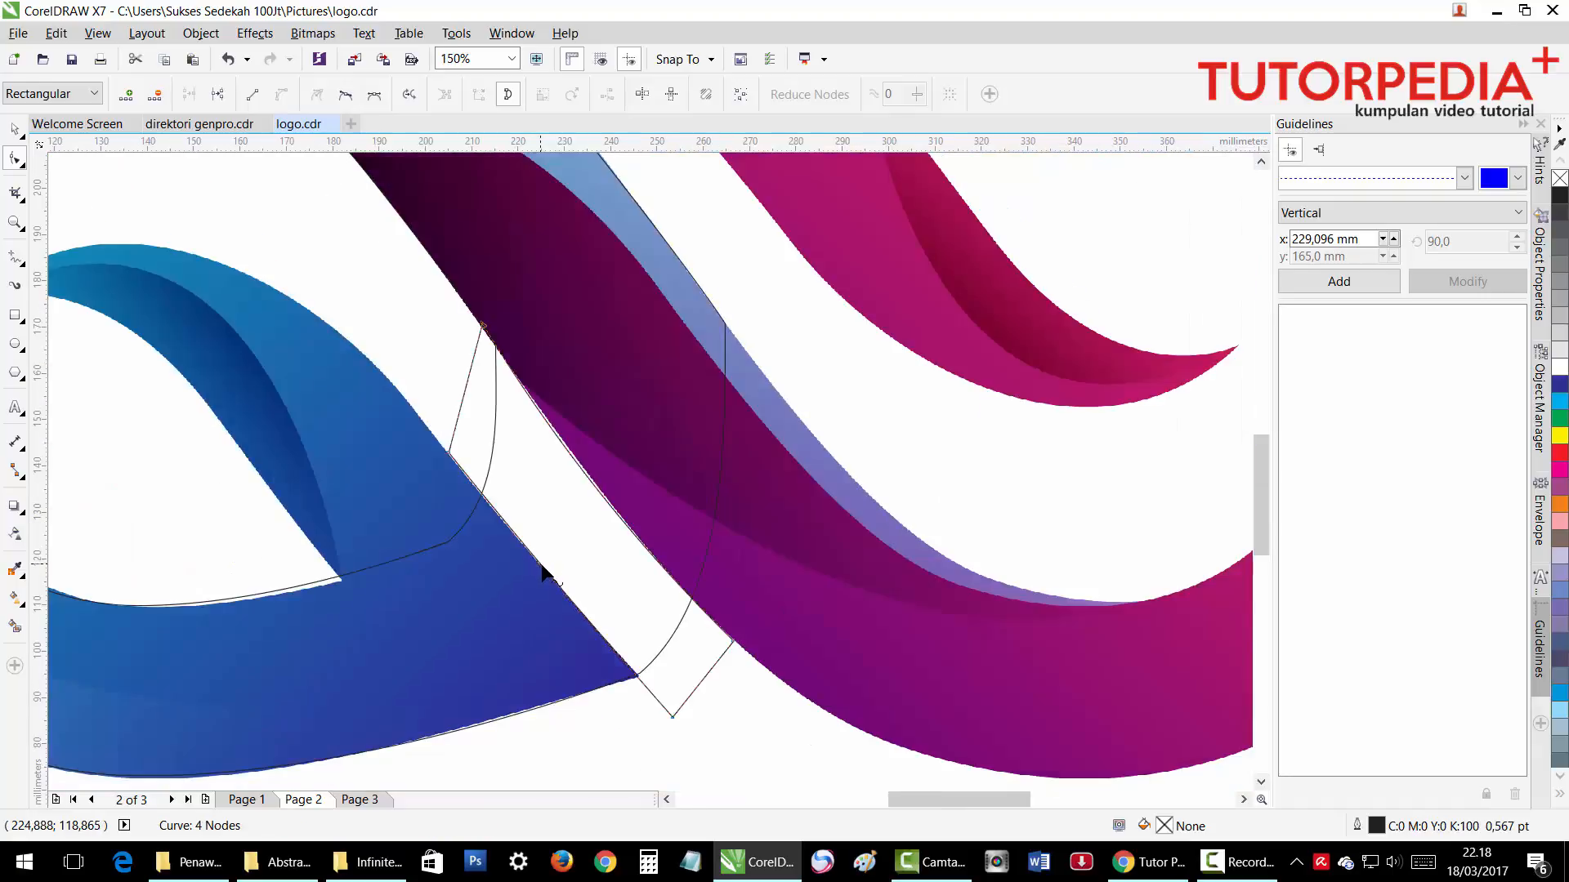
Fill the gap shape with yellow.
key(space)
click(705, 683)
click(703, 678)
click(1557, 437)
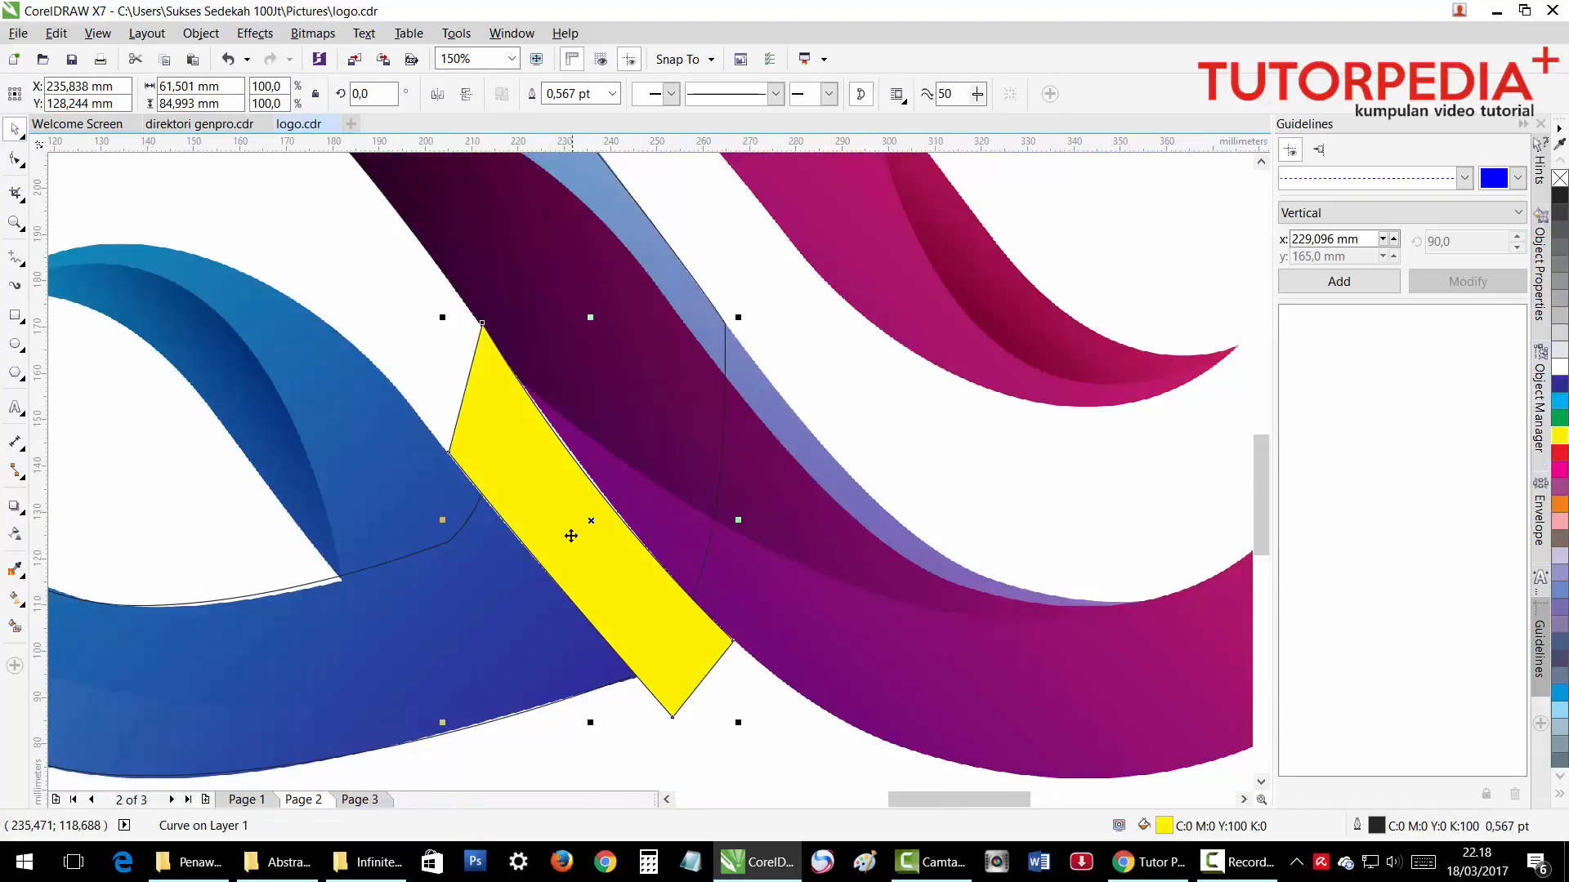
Trim the unfilled ring using the yellow gap shape.
click(678, 675)
click(678, 675)
shift+click(689, 455)
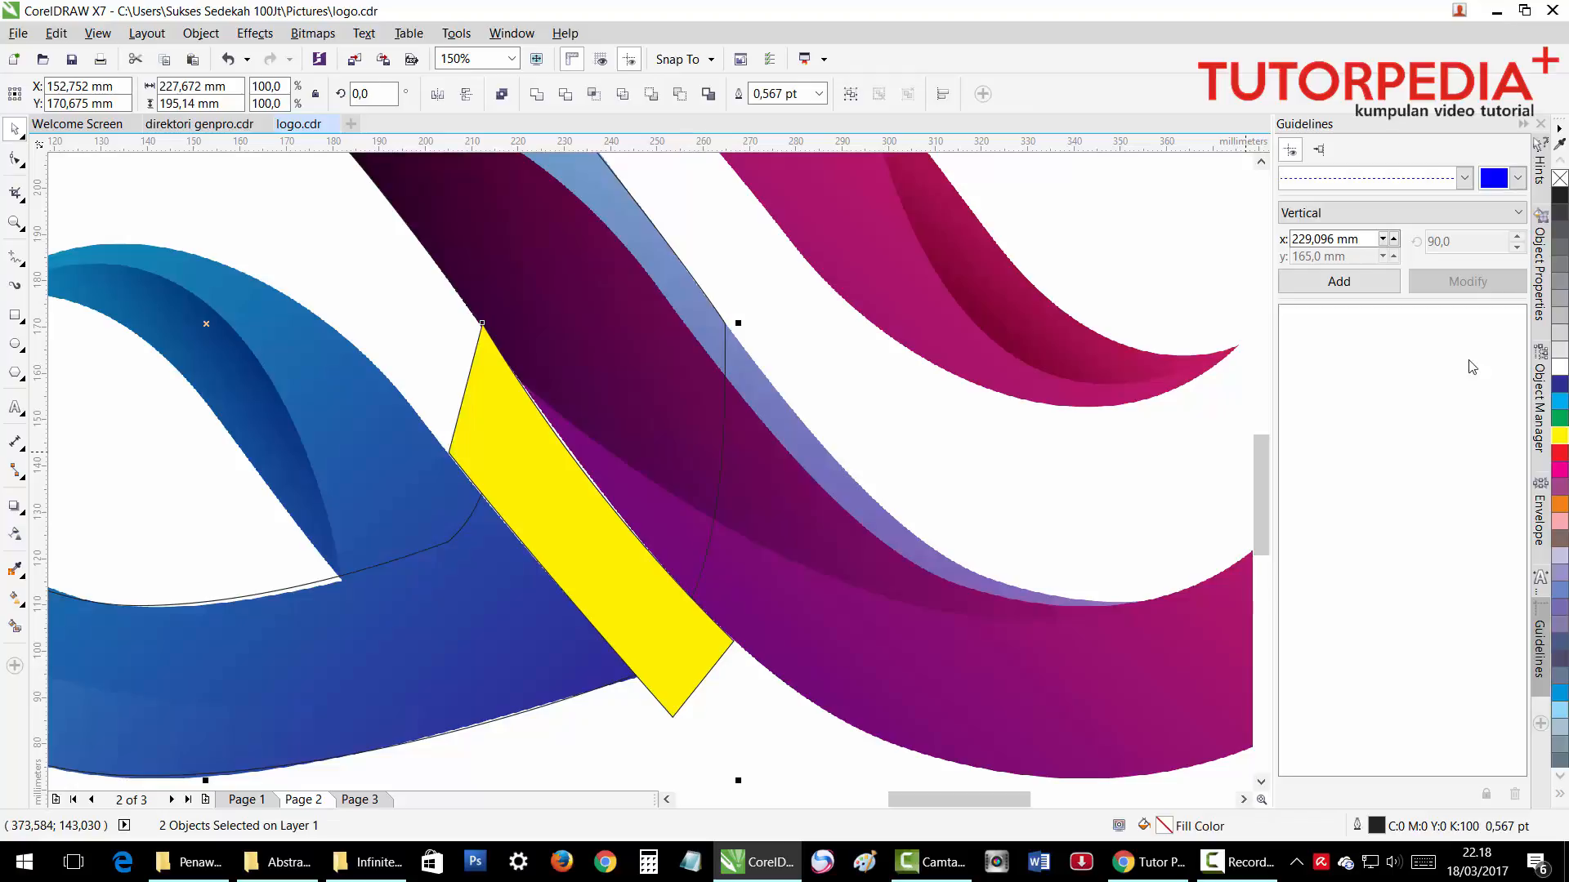
click(564, 95)
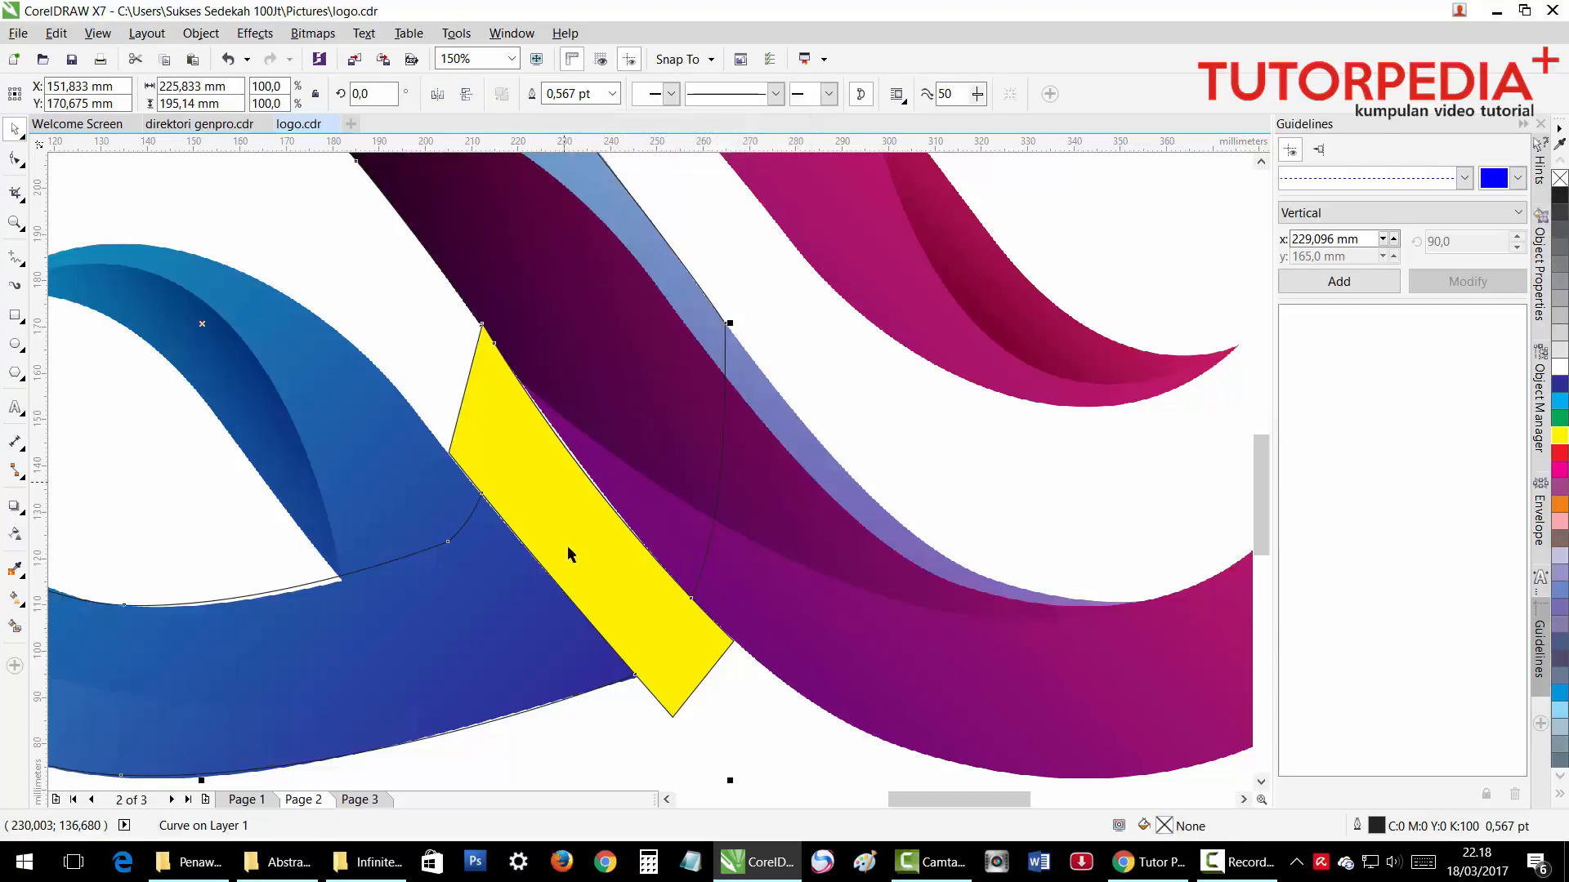
Delete the yellow gap shape, leaving the trimmed ring outline.
click(686, 669)
click(686, 669)
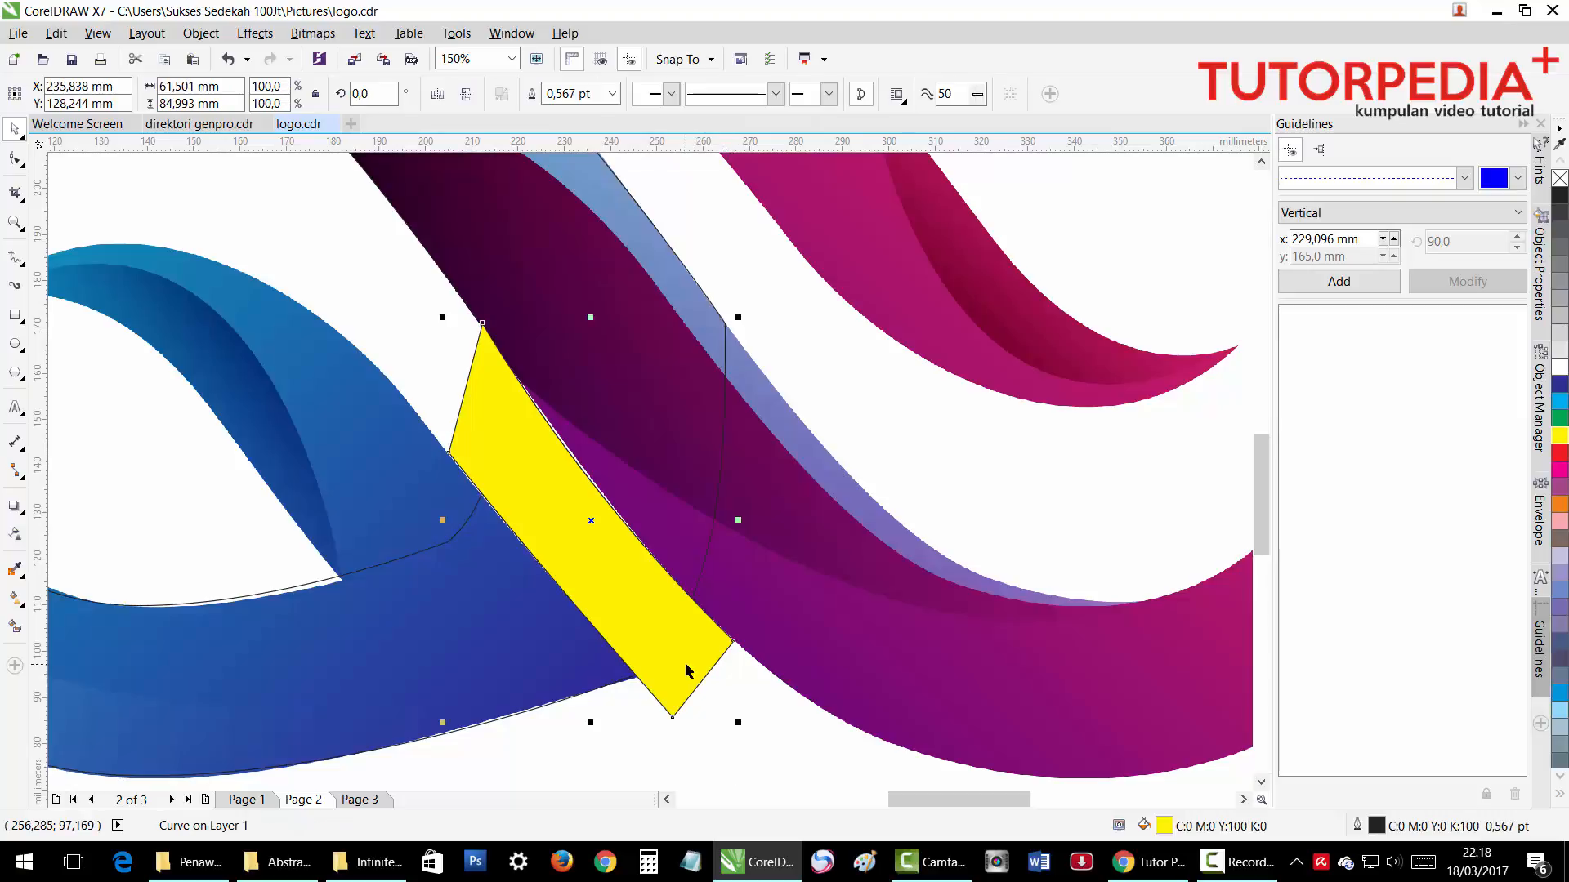
key(Delete)
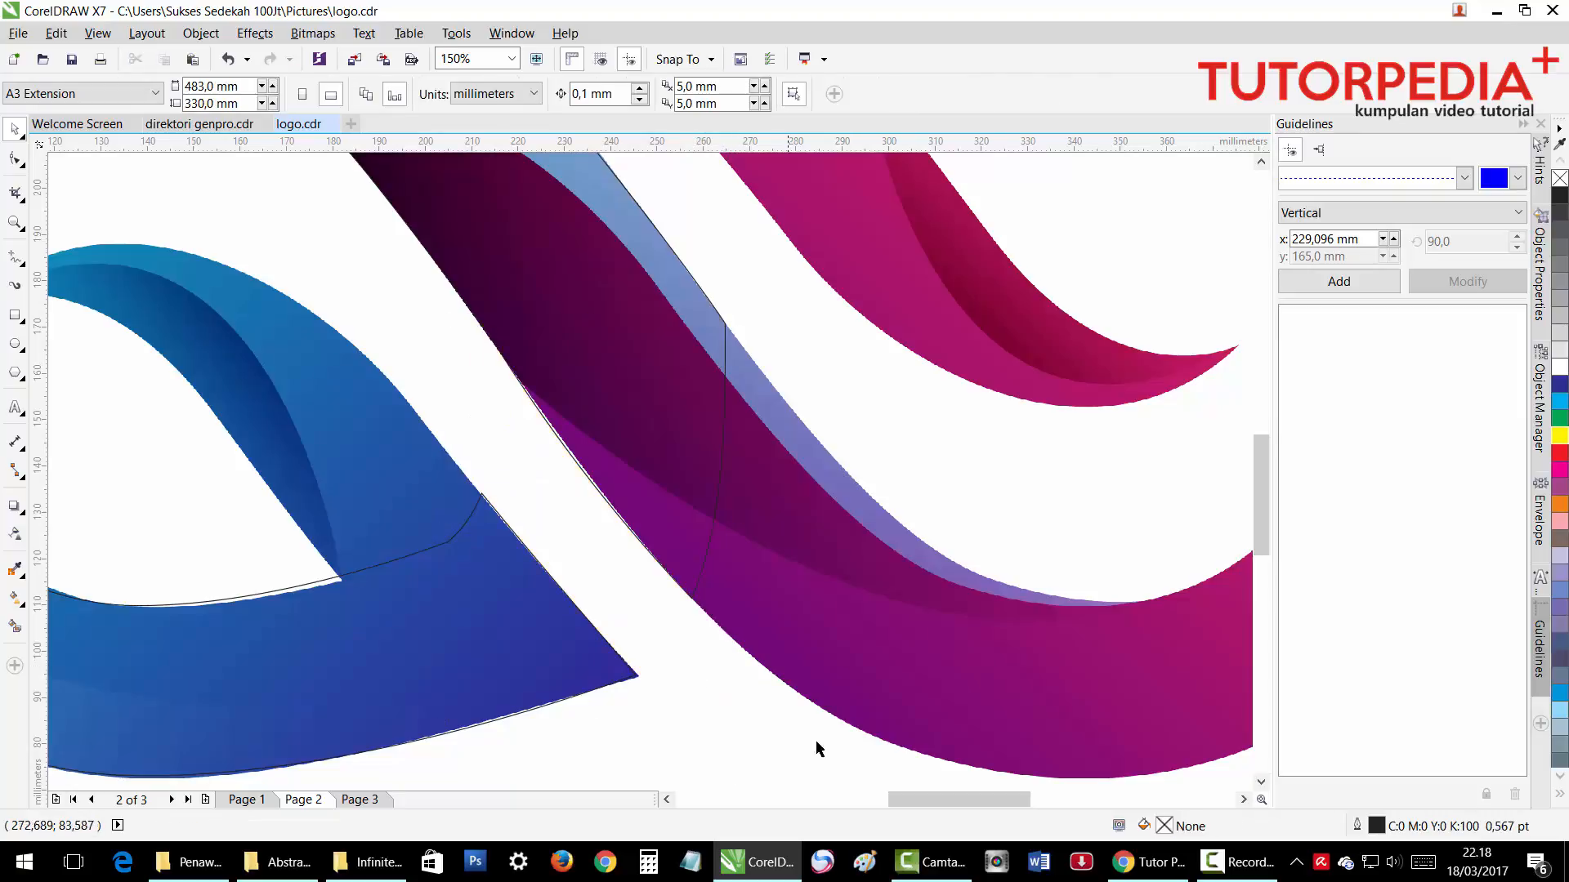
click(1250, 872)
click(1250, 873)
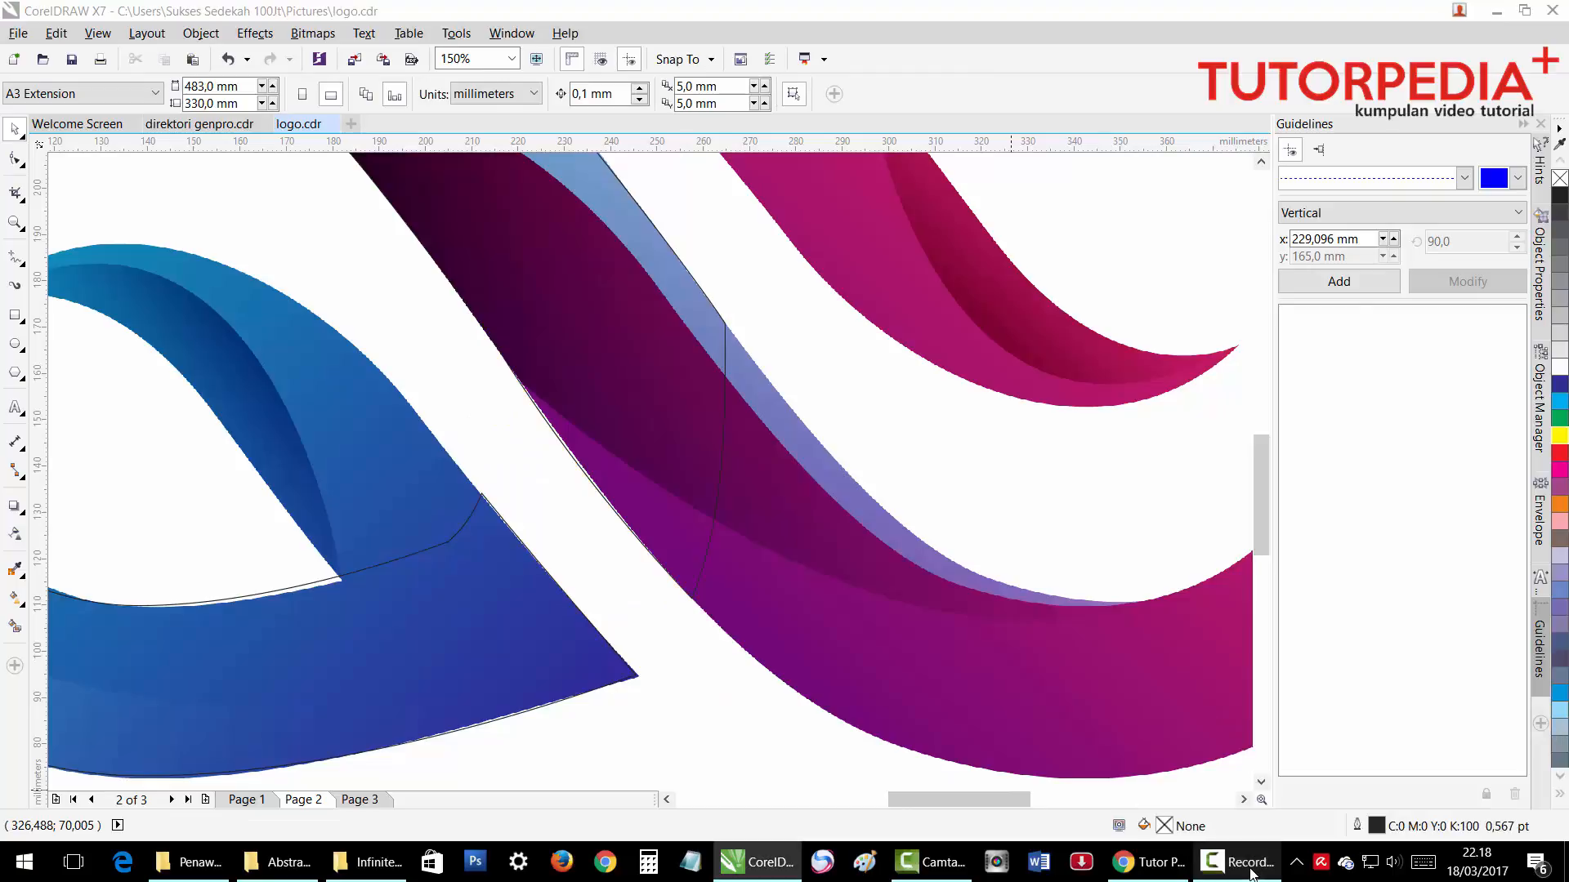
click(637, 645)
scroll(636, 646, down, 3)
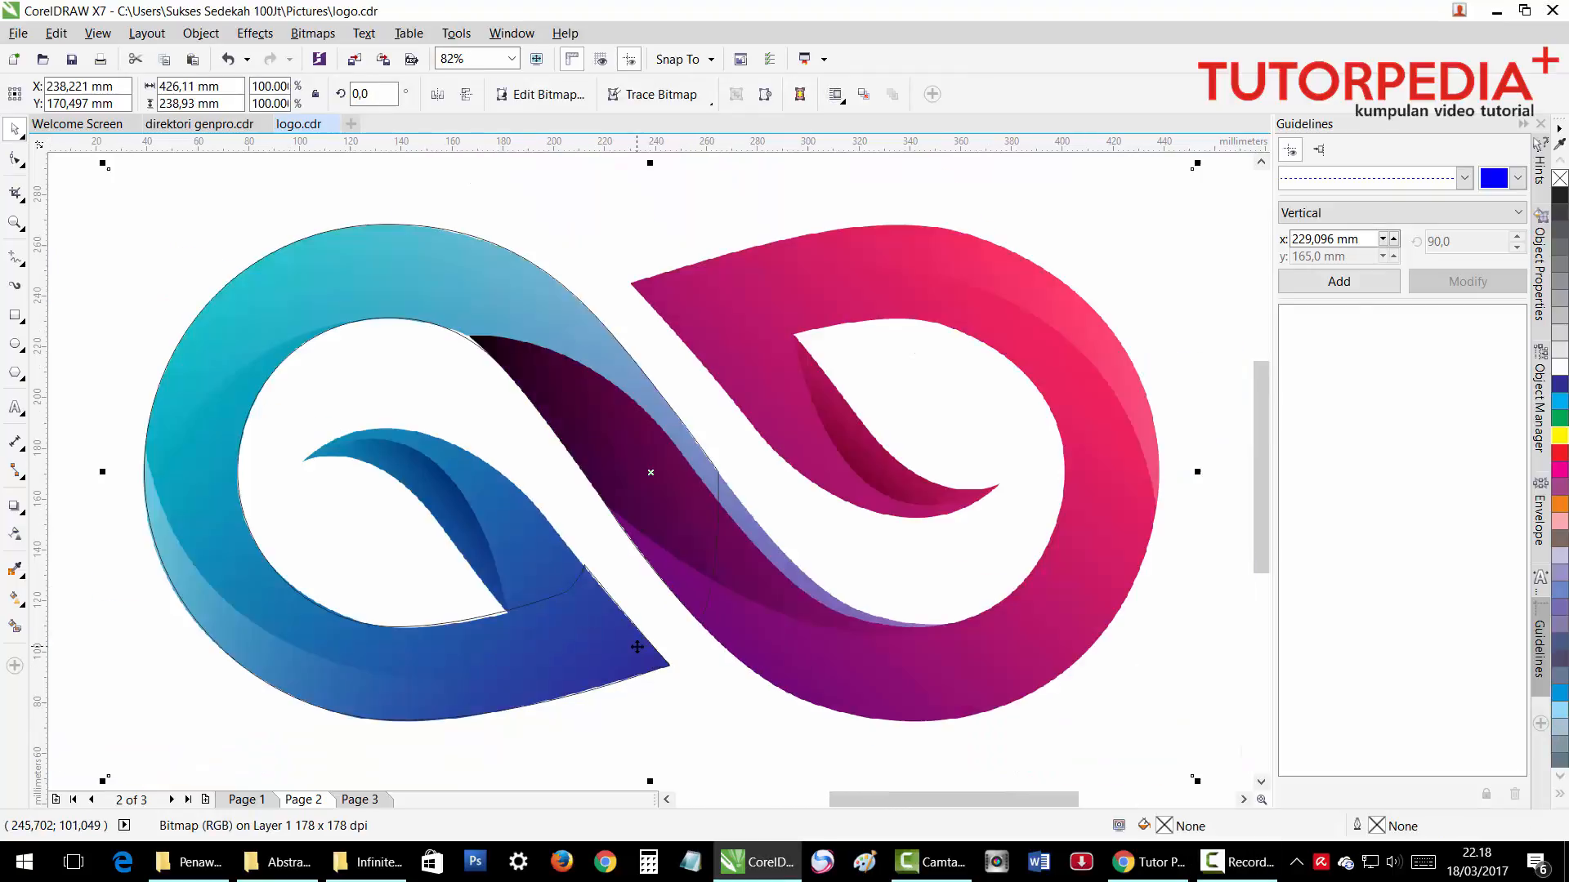
click(592, 627)
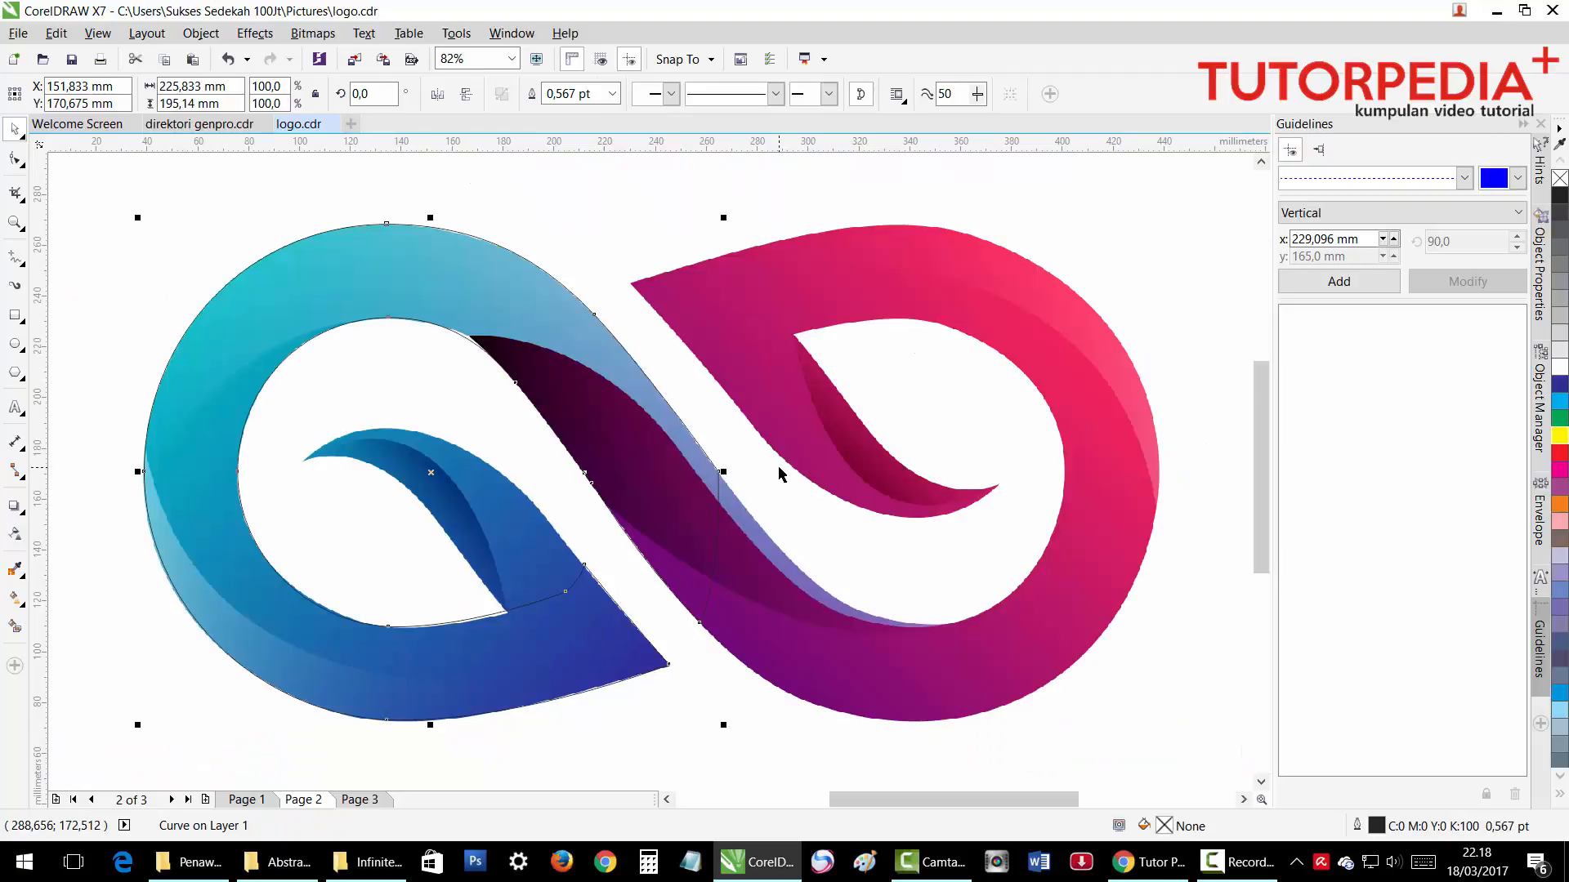
Trace the upper edge of the blue inner leaf with a Bézier curve, from its pointed tip down to the ring's cut edge.
scroll(388, 451, up, 3)
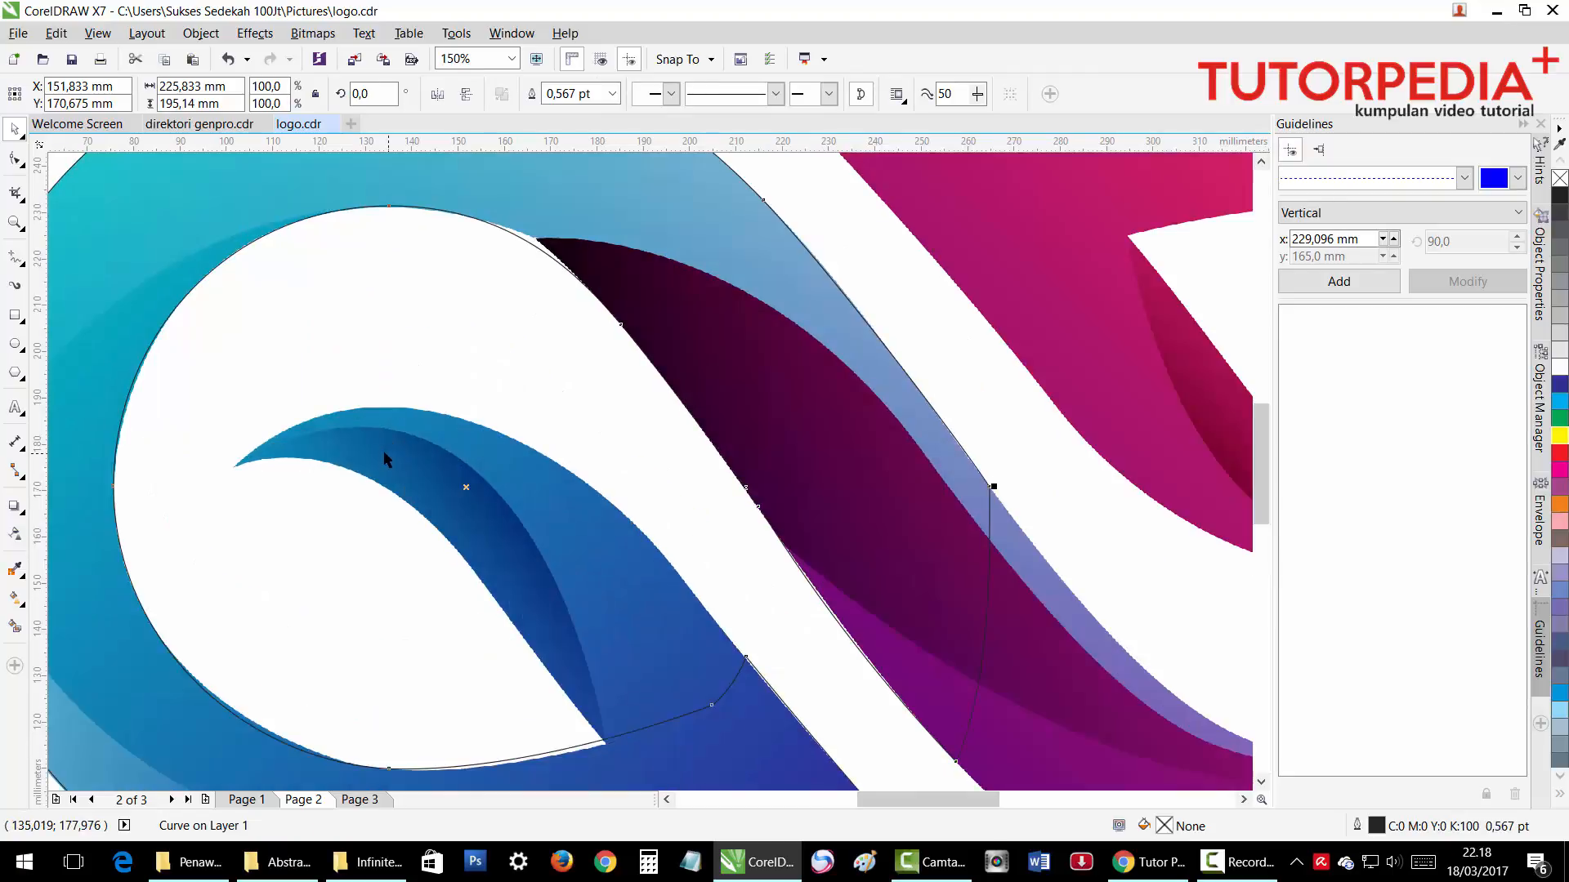
click(11, 262)
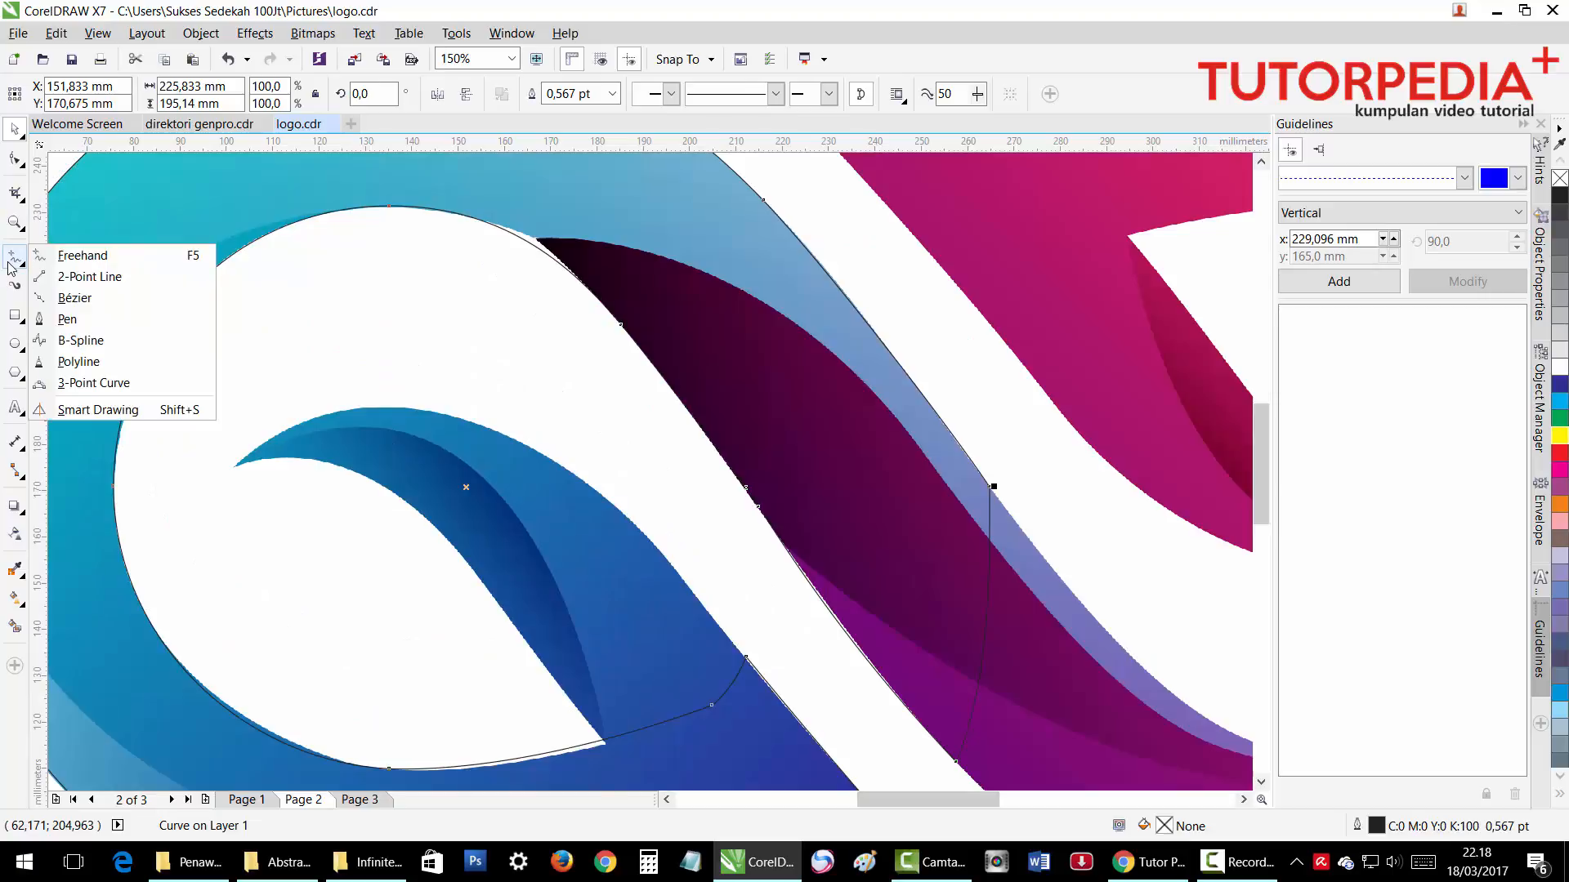
click(74, 297)
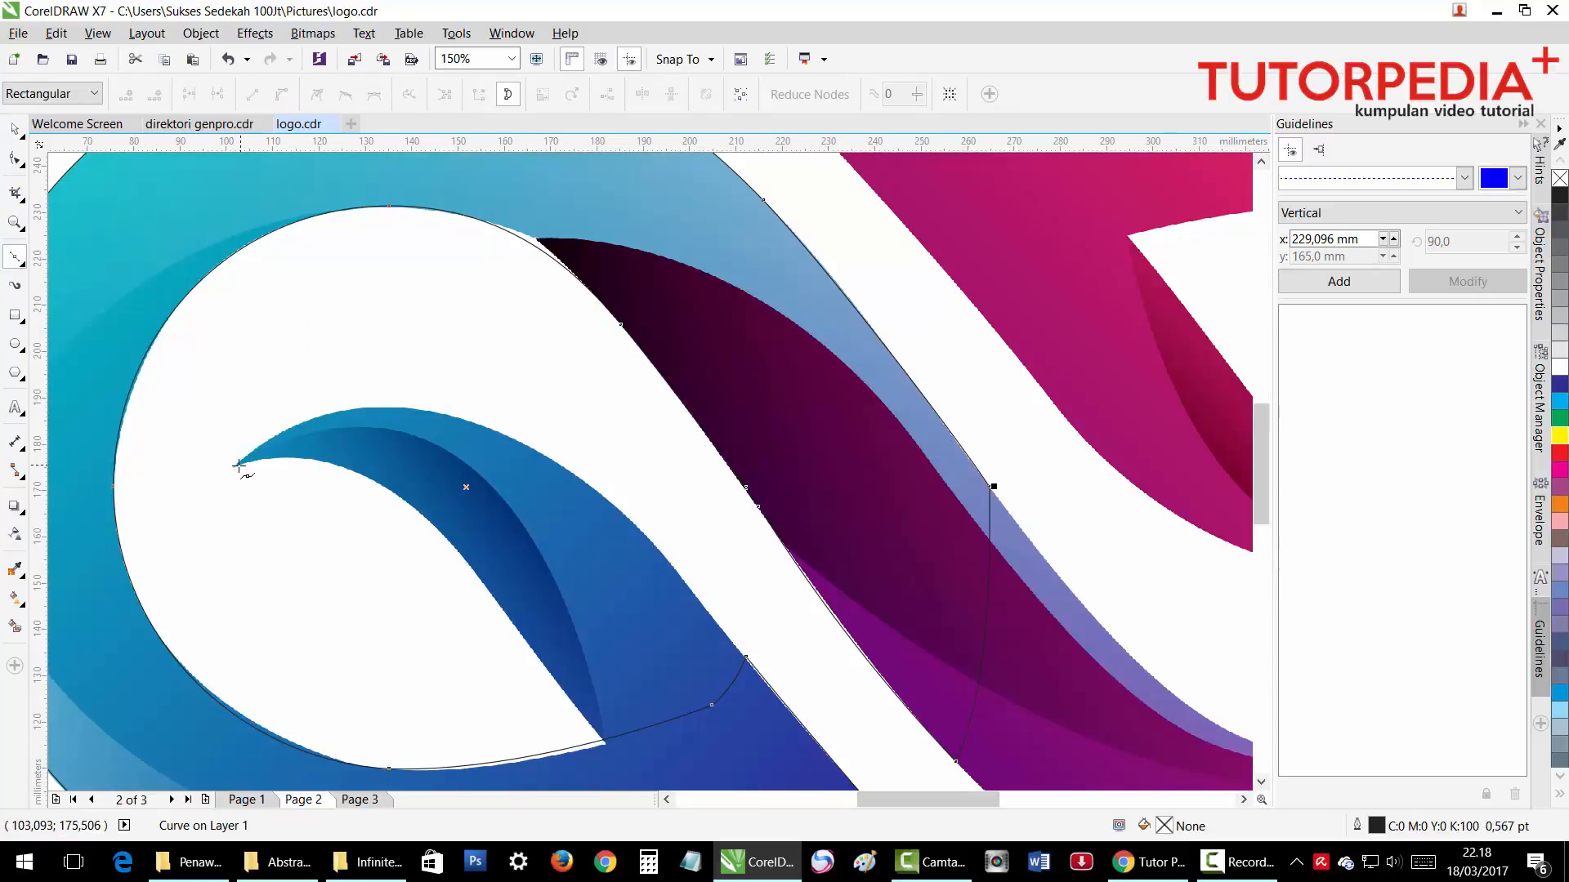
click(236, 466)
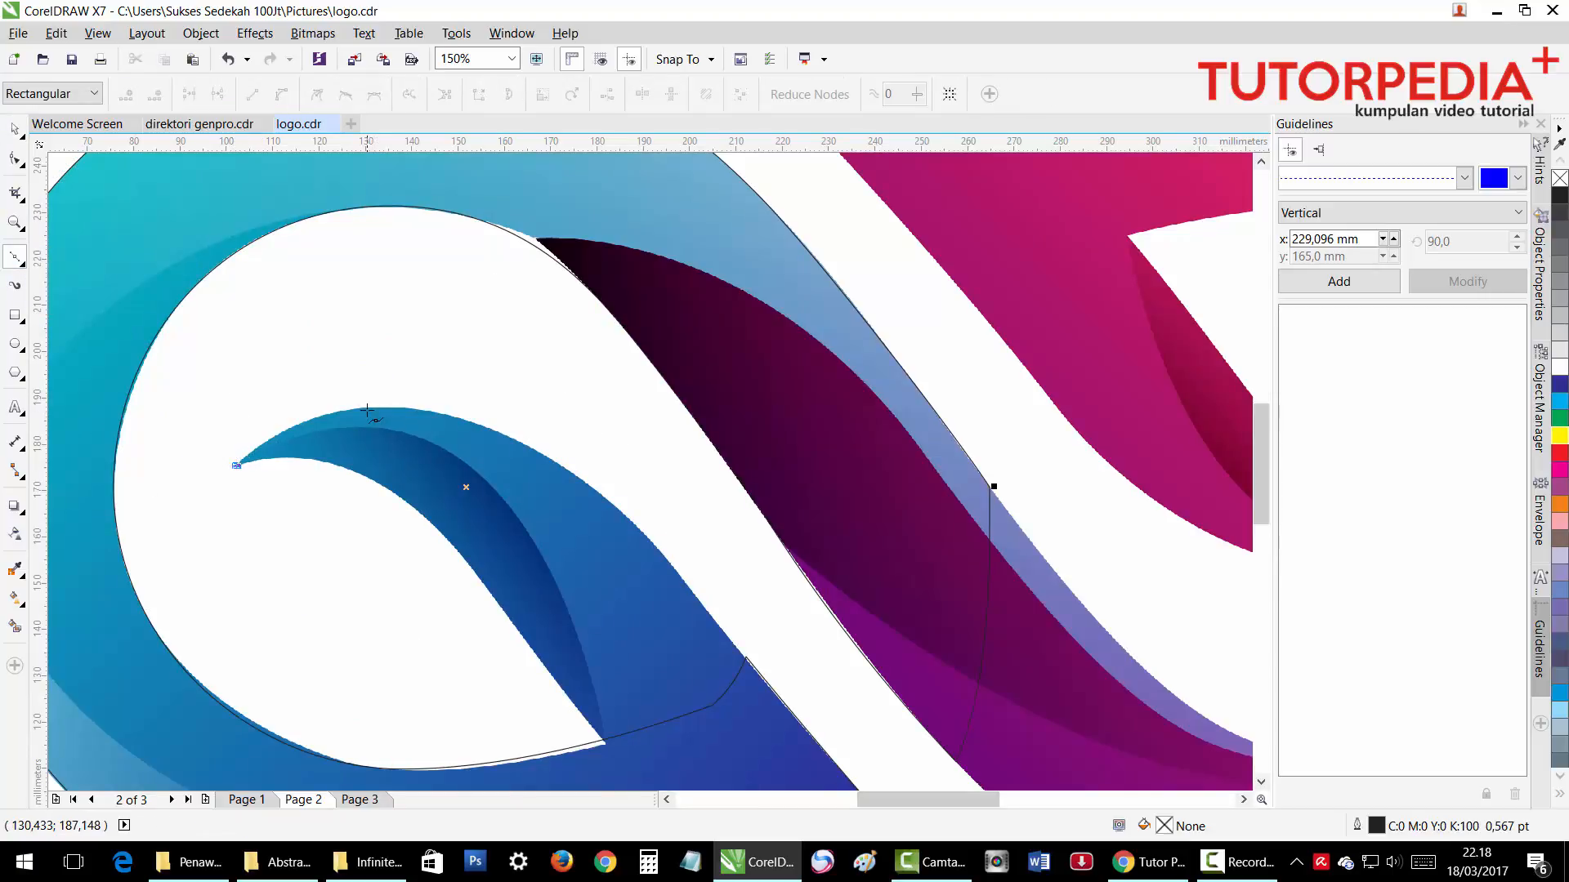
drag(368, 409, 446, 408)
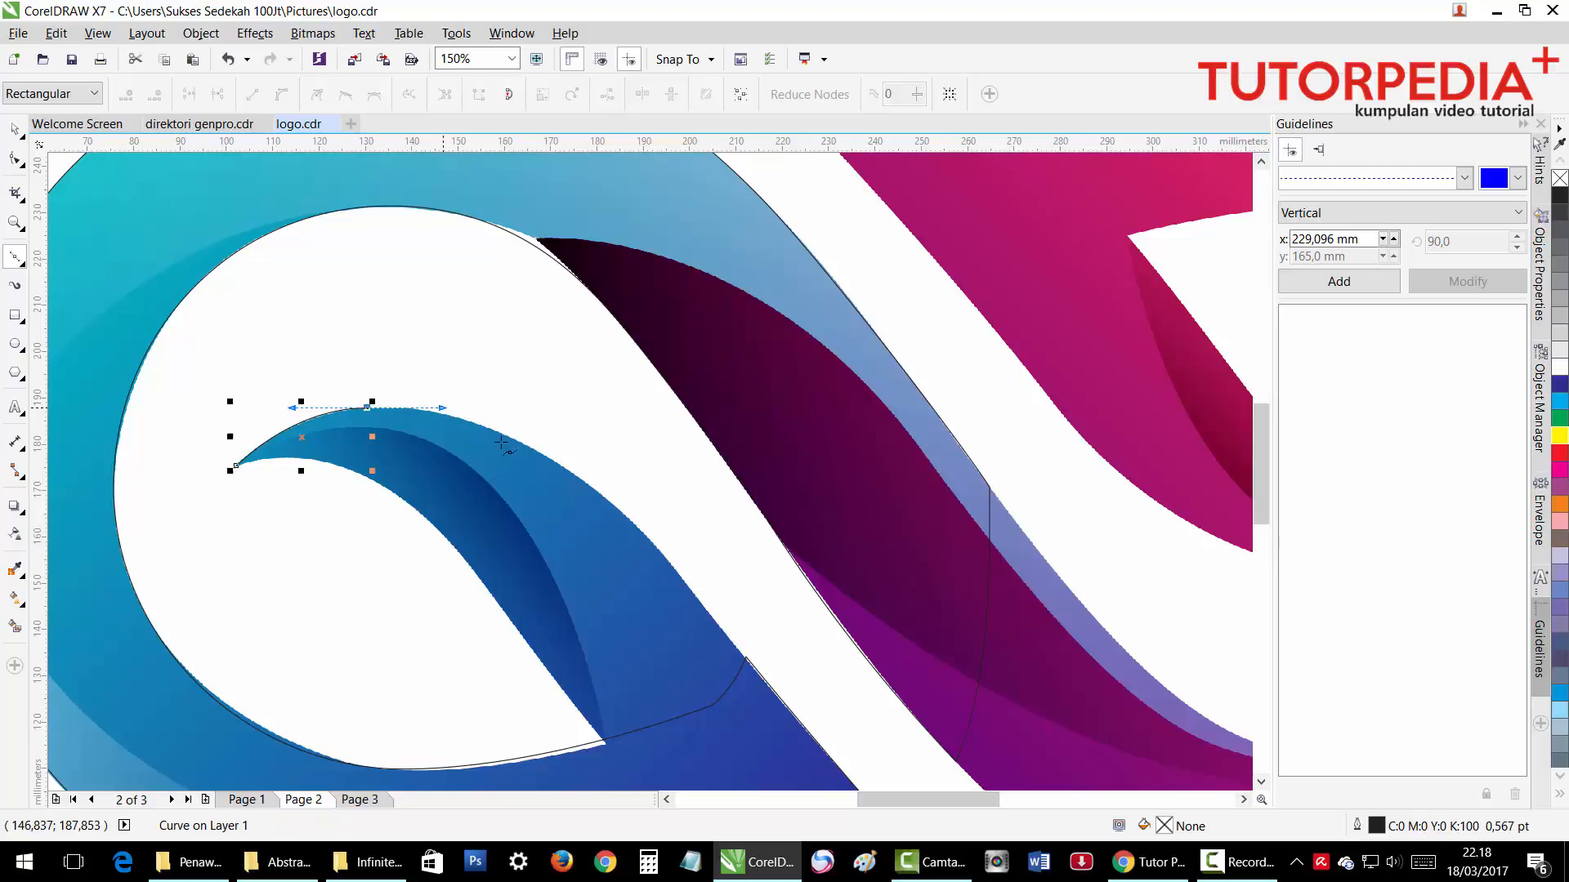
click(544, 455)
drag(544, 455, 620, 499)
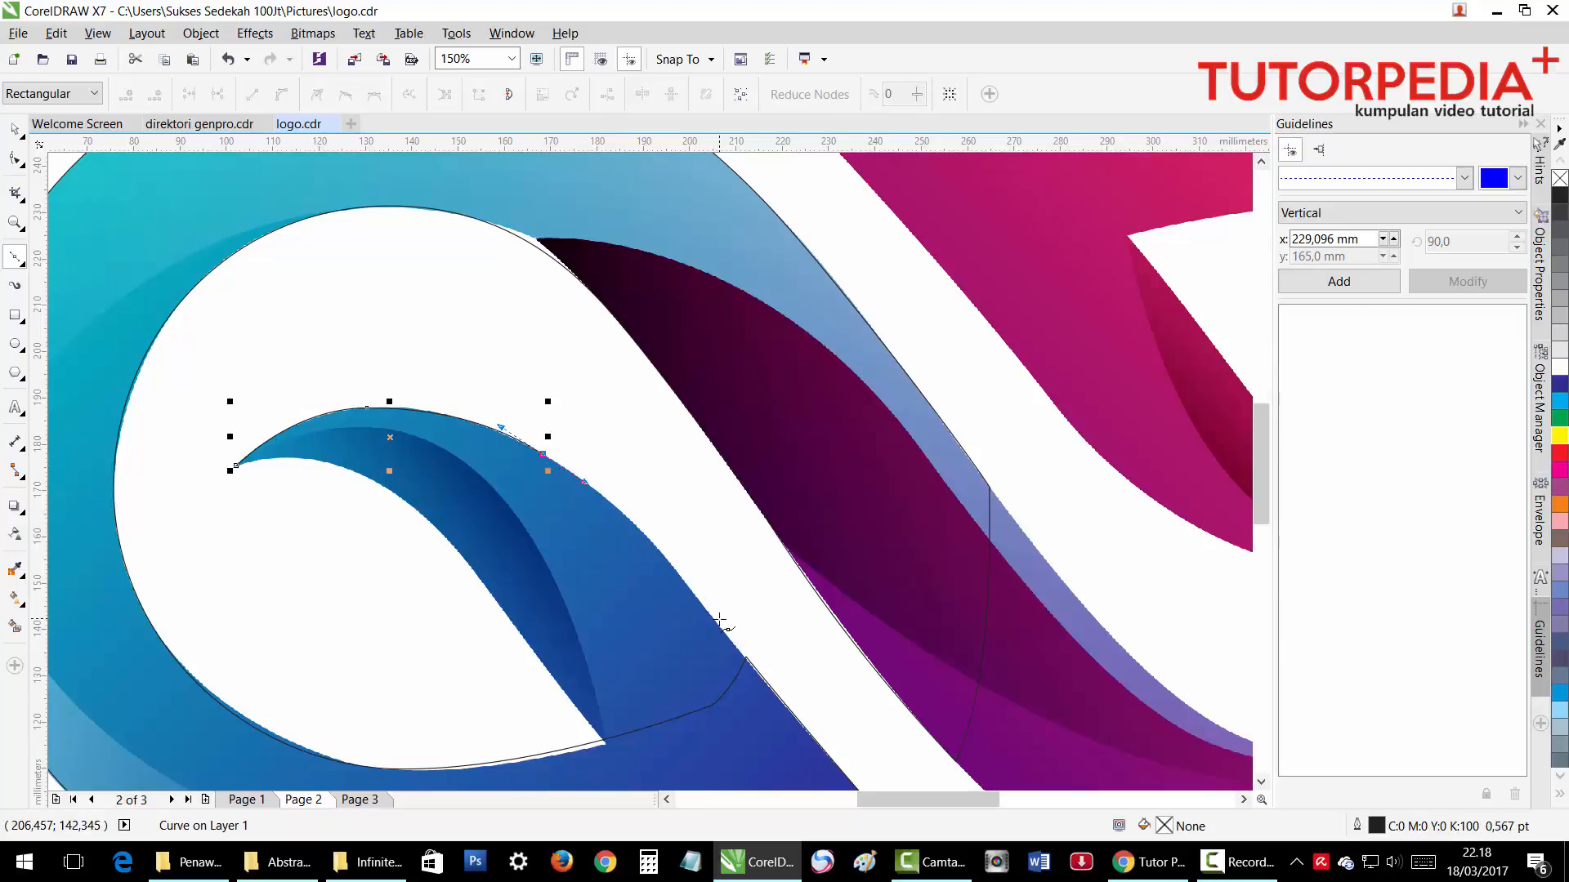
mouse_move(717, 624)
mouse_down()
mouse_move(781, 719)
mouse_move(786, 705)
mouse_up()
Trace the leaf's overlap into the ring and its lower edge back to the pointed tip, closing the Bézier outline.
scroll(1262, 465, down, 4)
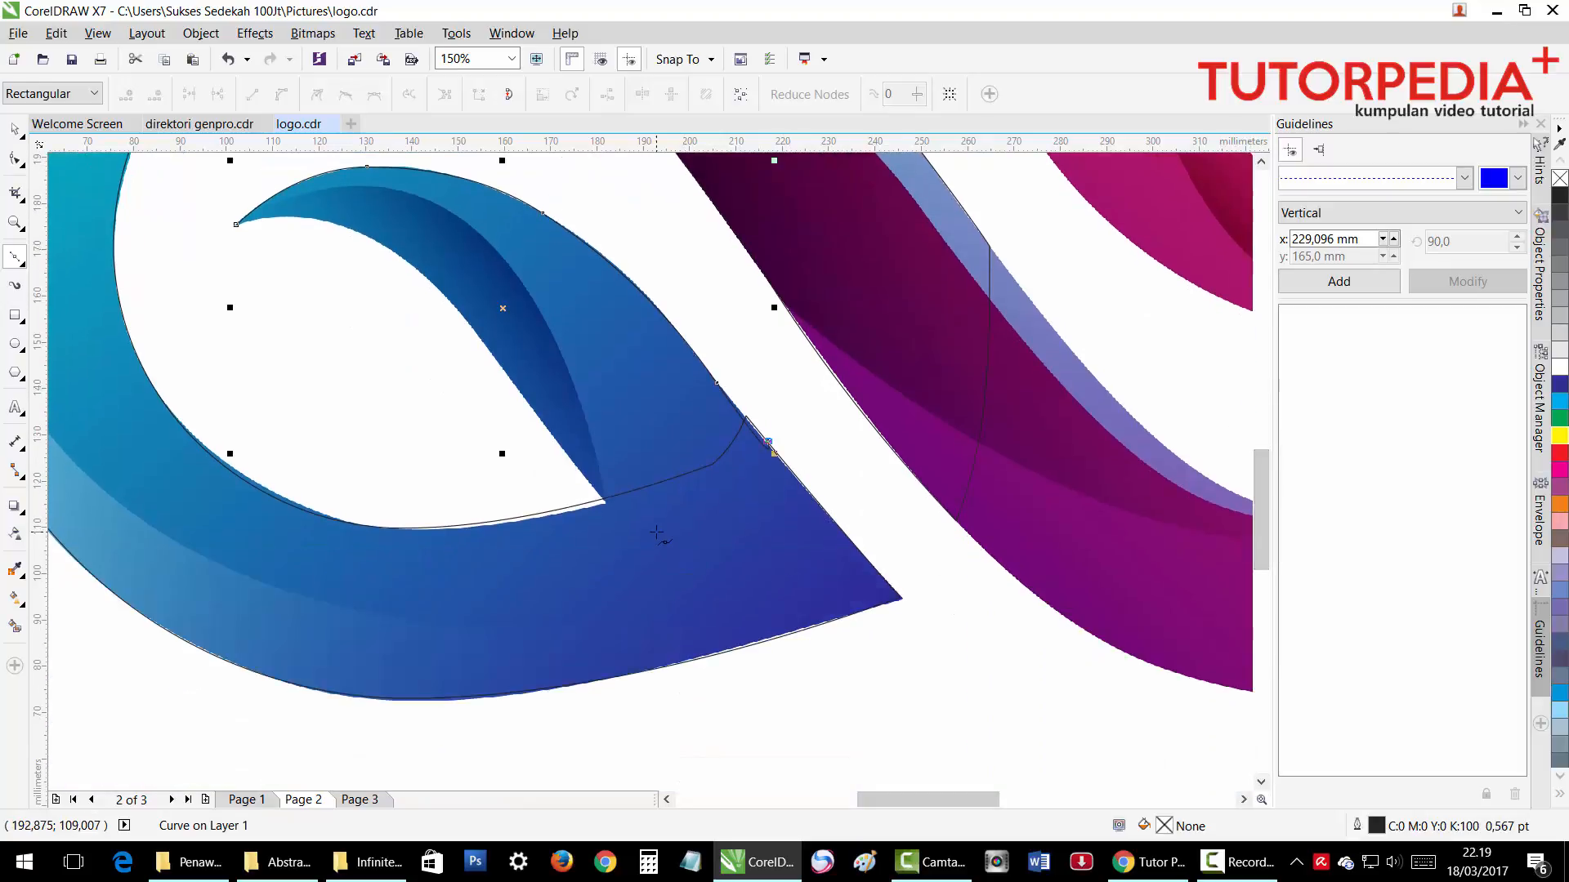
click(650, 527)
click(604, 502)
click(480, 335)
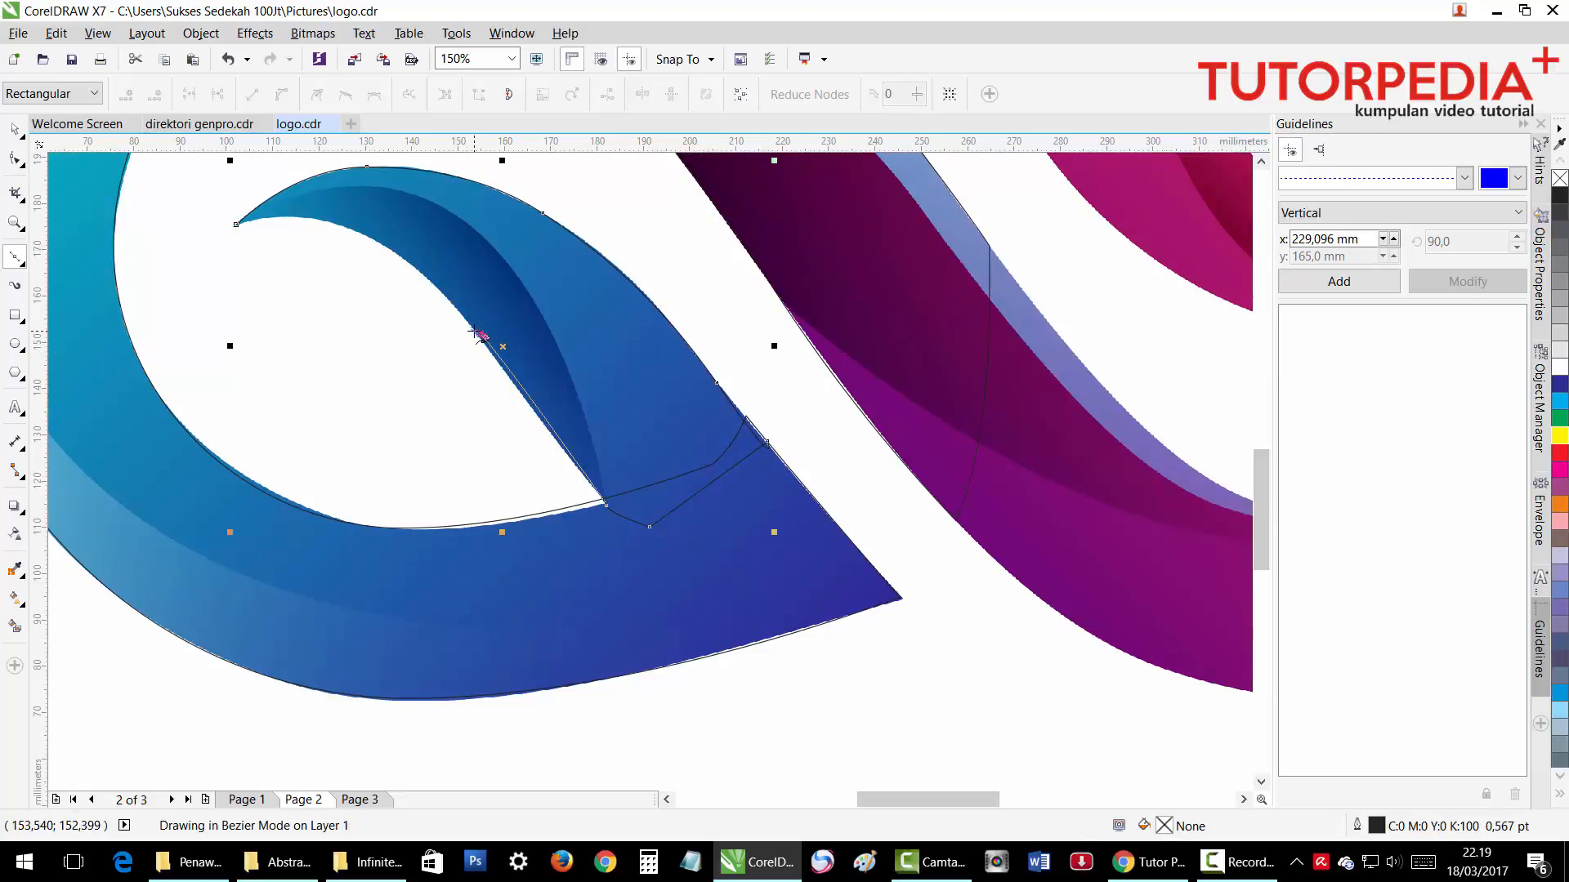
drag(480, 335, 473, 324)
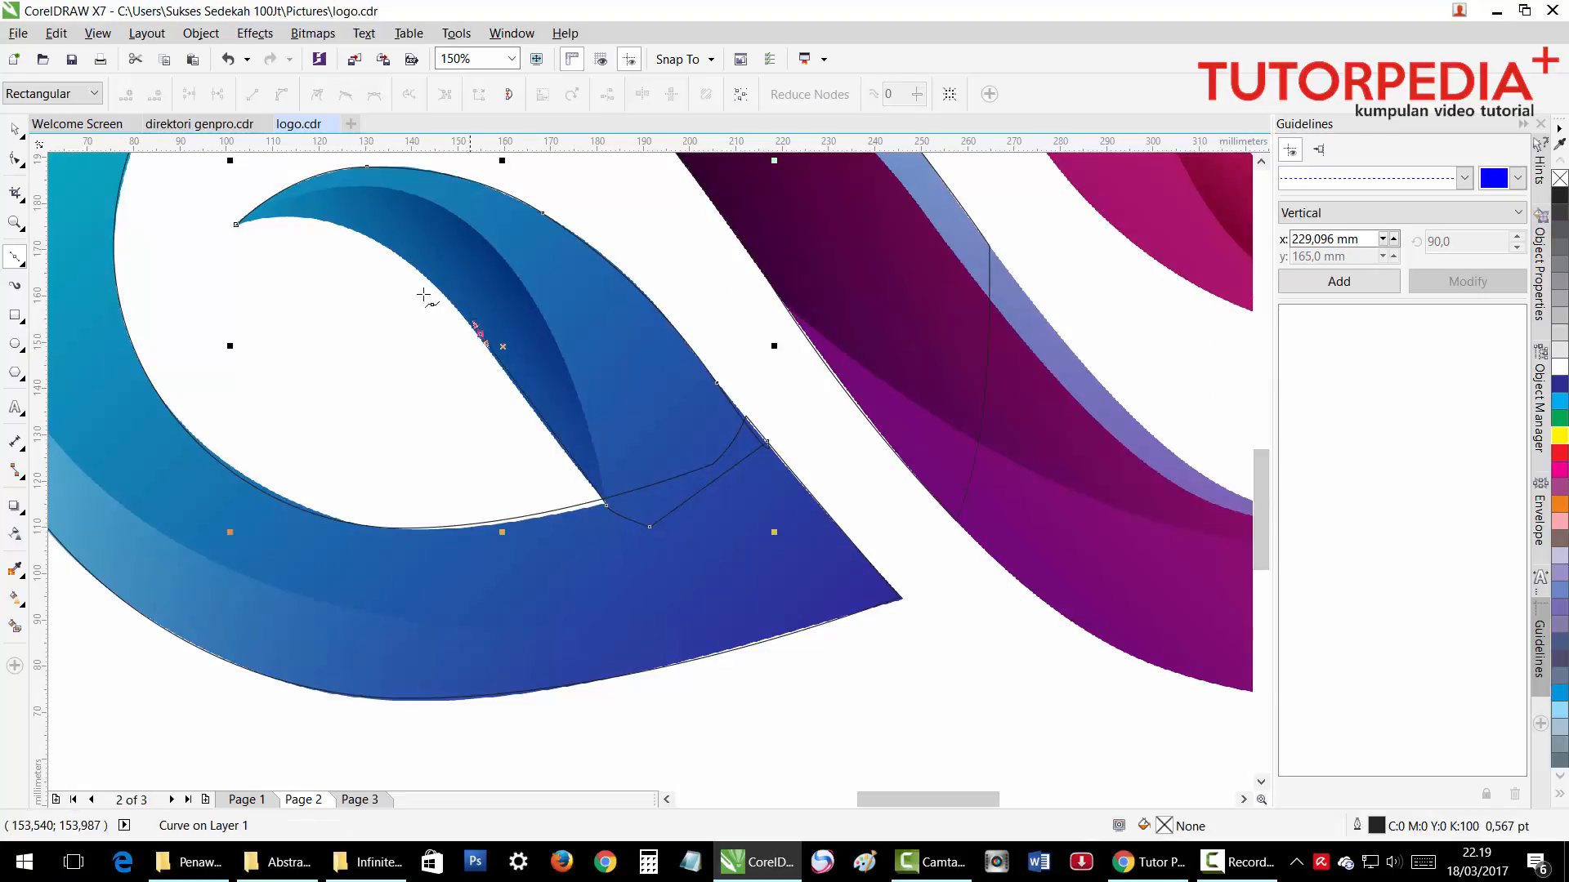
drag(388, 251, 363, 242)
click(236, 224)
key(F10)
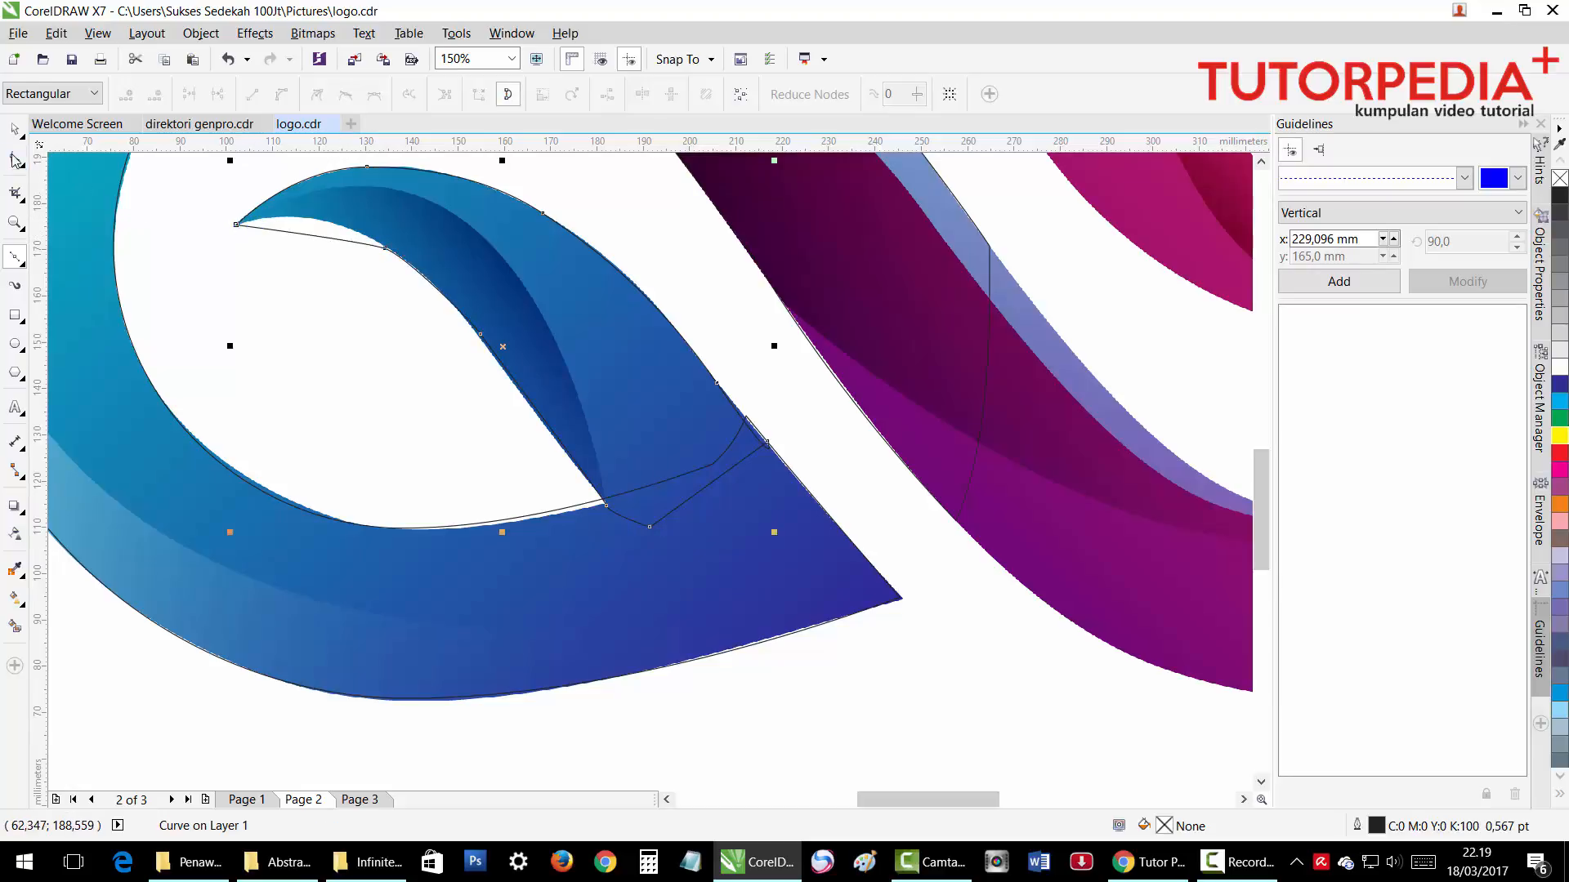
Curve the straight segment beside the leaf's tip to follow the bitmap's lower edge and remove the extra node midway along that edge.
click(301, 233)
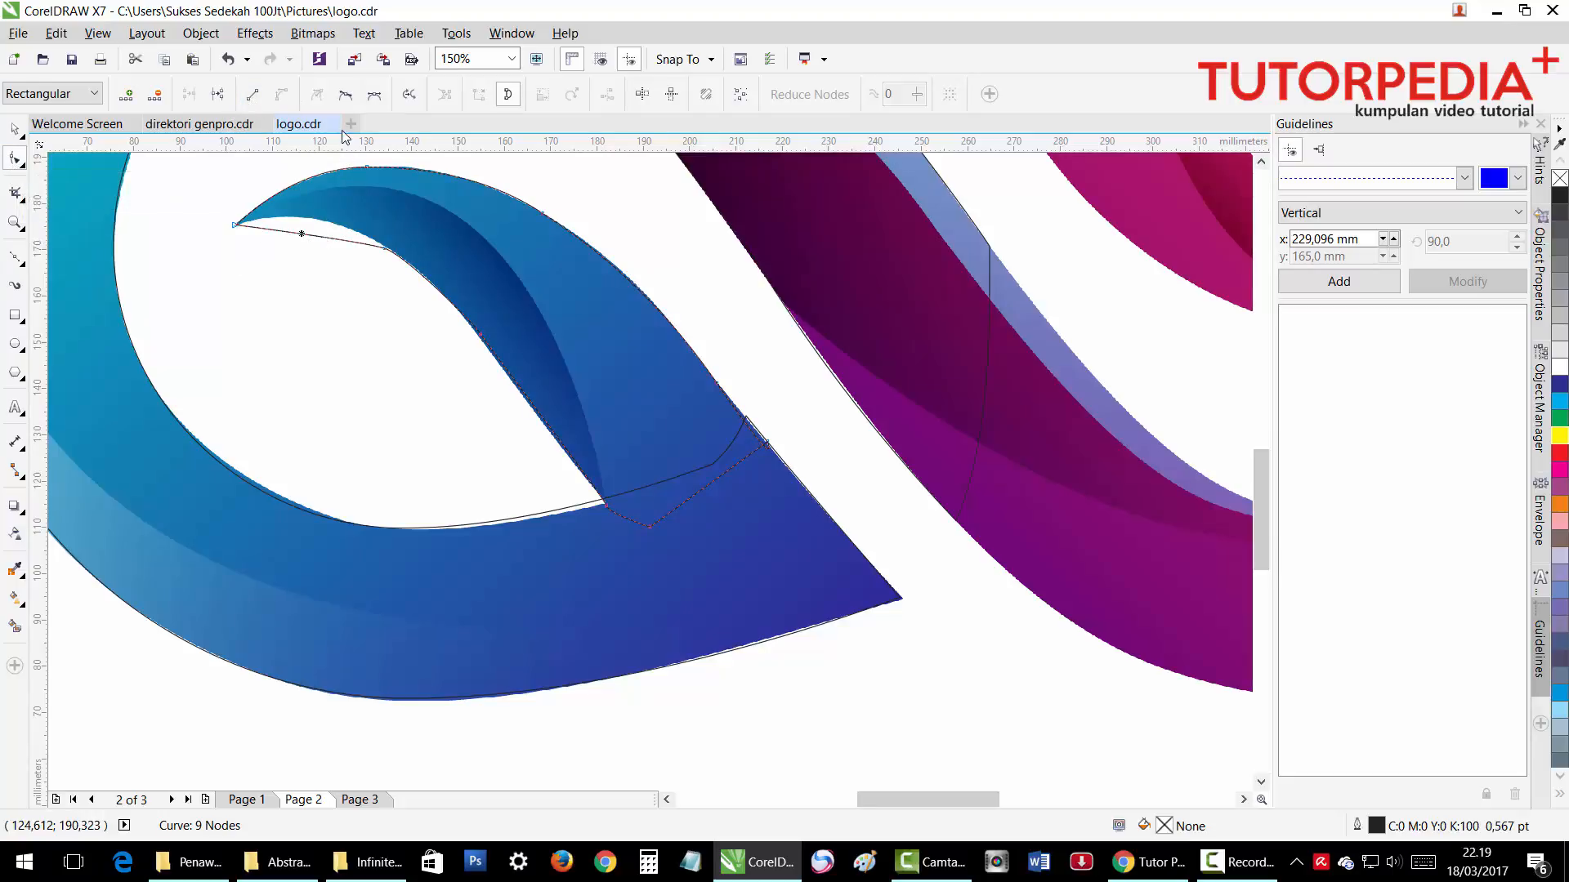
click(386, 248)
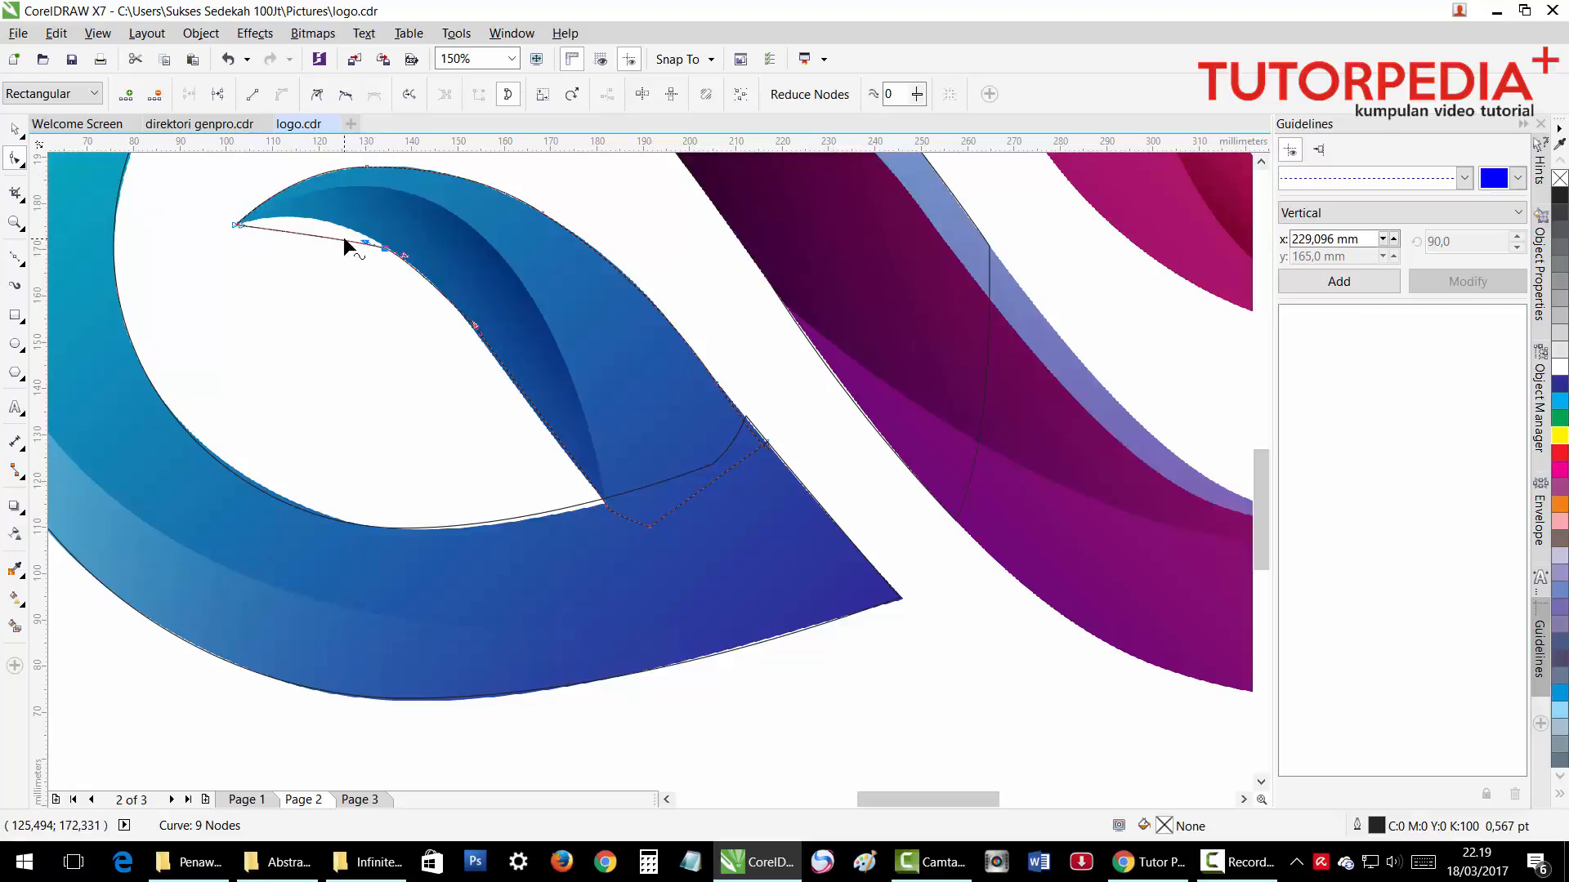
drag(364, 241, 310, 212)
drag(473, 326, 478, 331)
scroll(387, 255, up, 2)
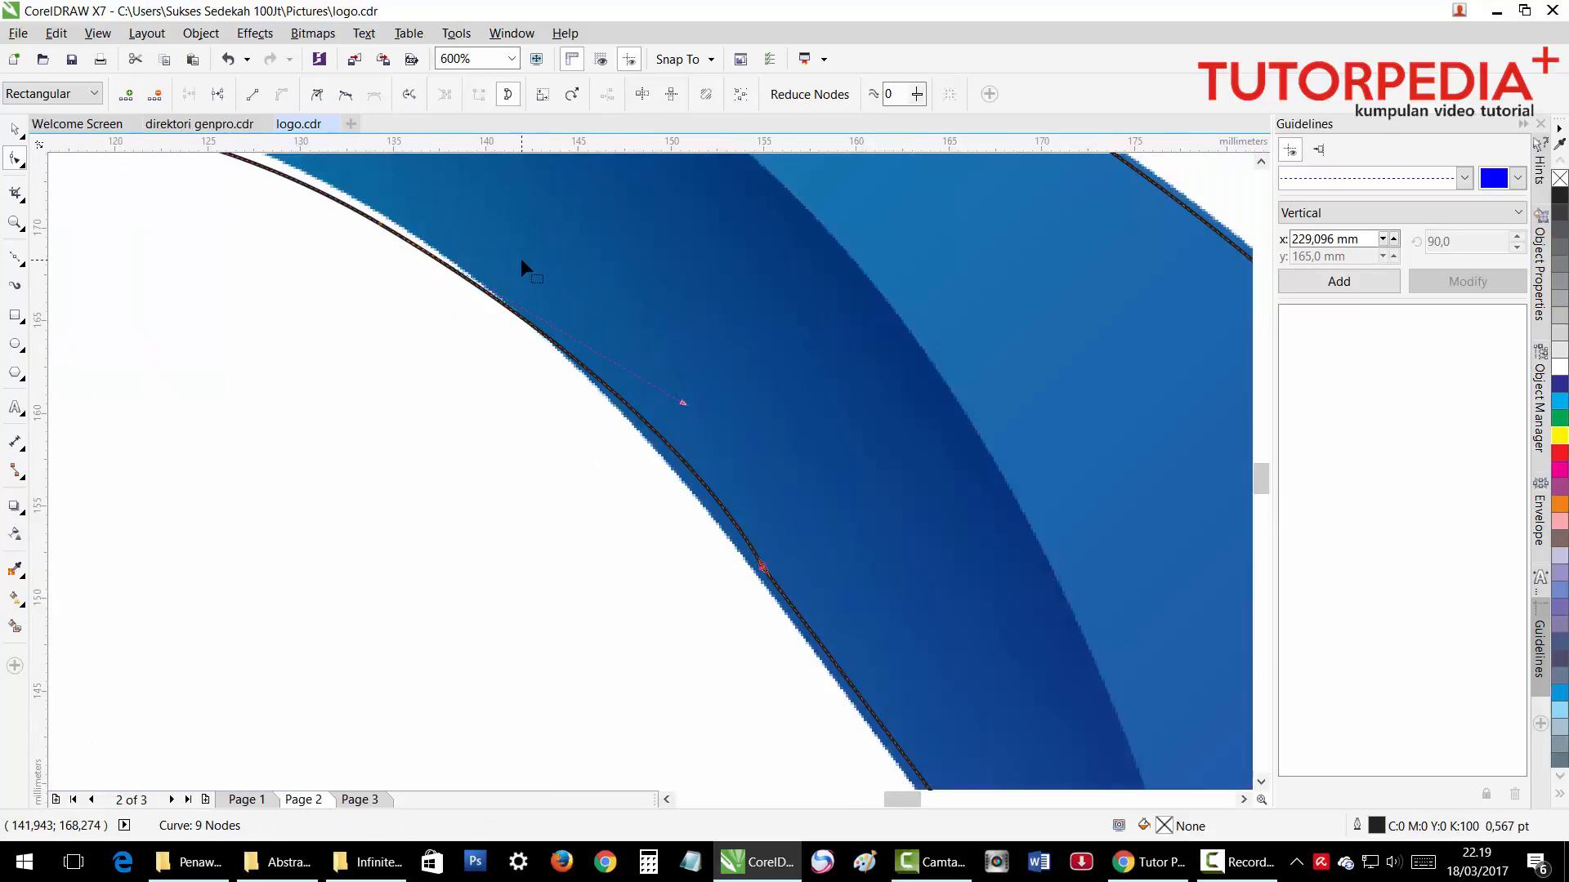
scroll(521, 258, down, 1)
click(152, 193)
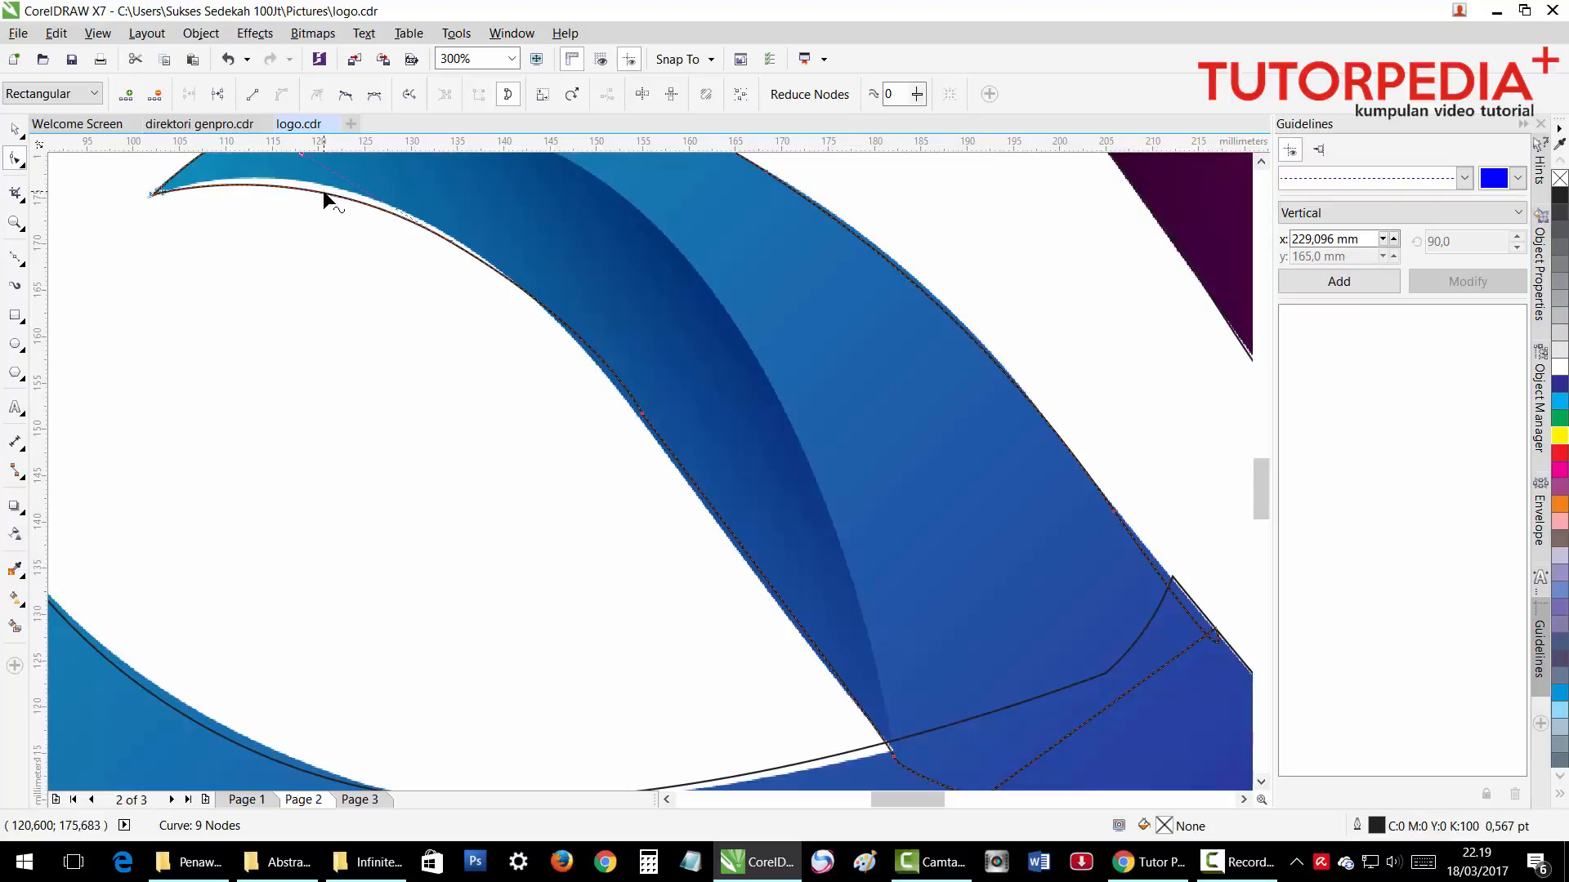
drag(328, 187, 331, 187)
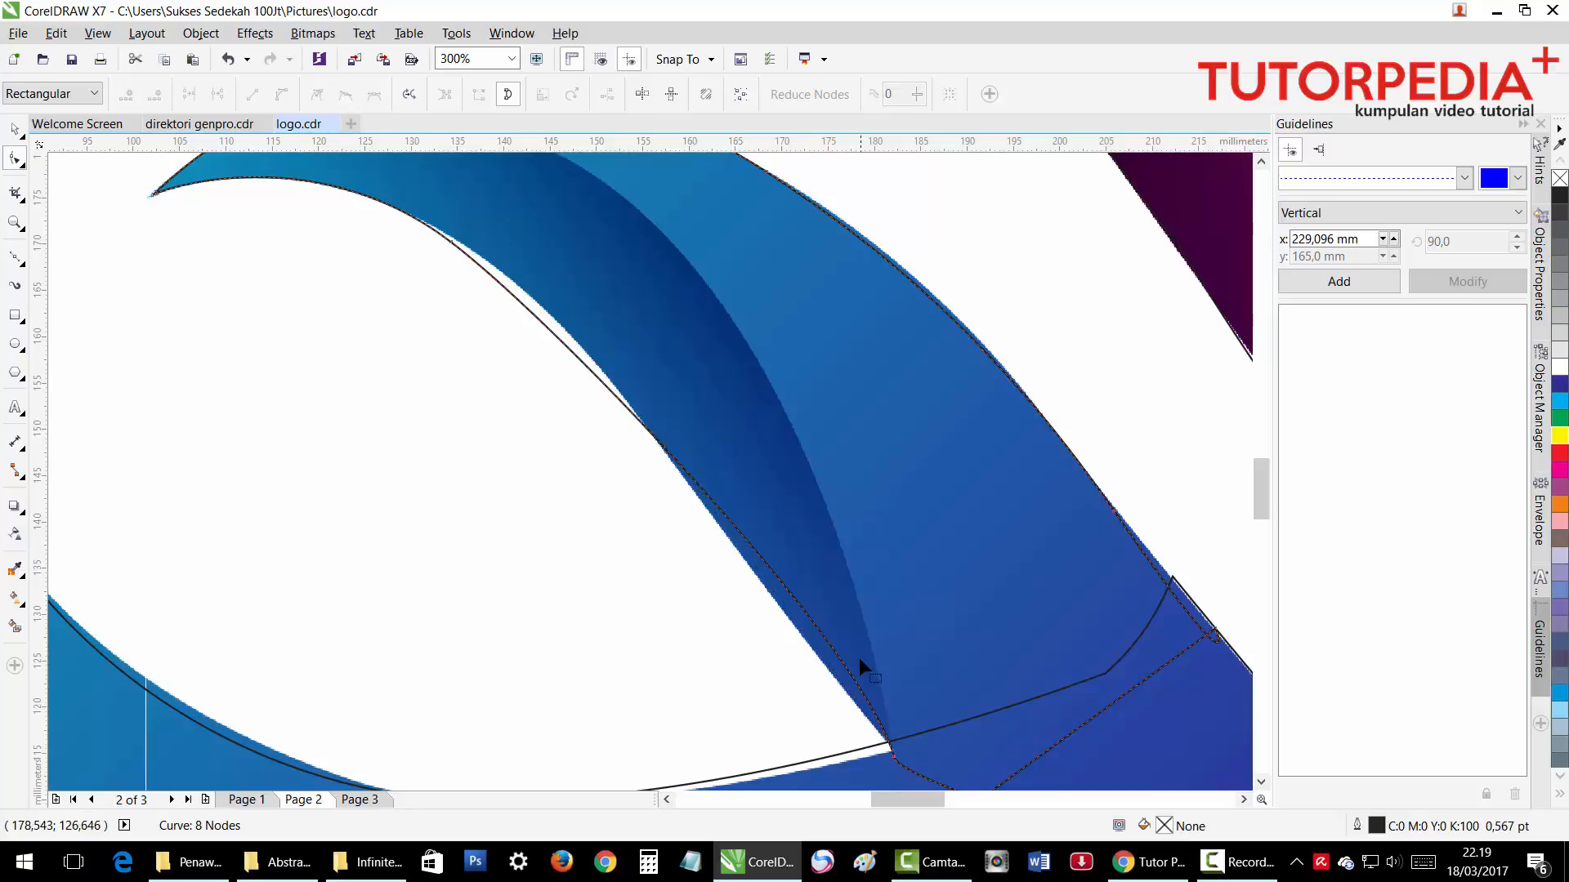
Reshape the rest of the leaf's lower edge by adjusting its nodes and handles to match the bitmap down to the inner corner.
click(893, 758)
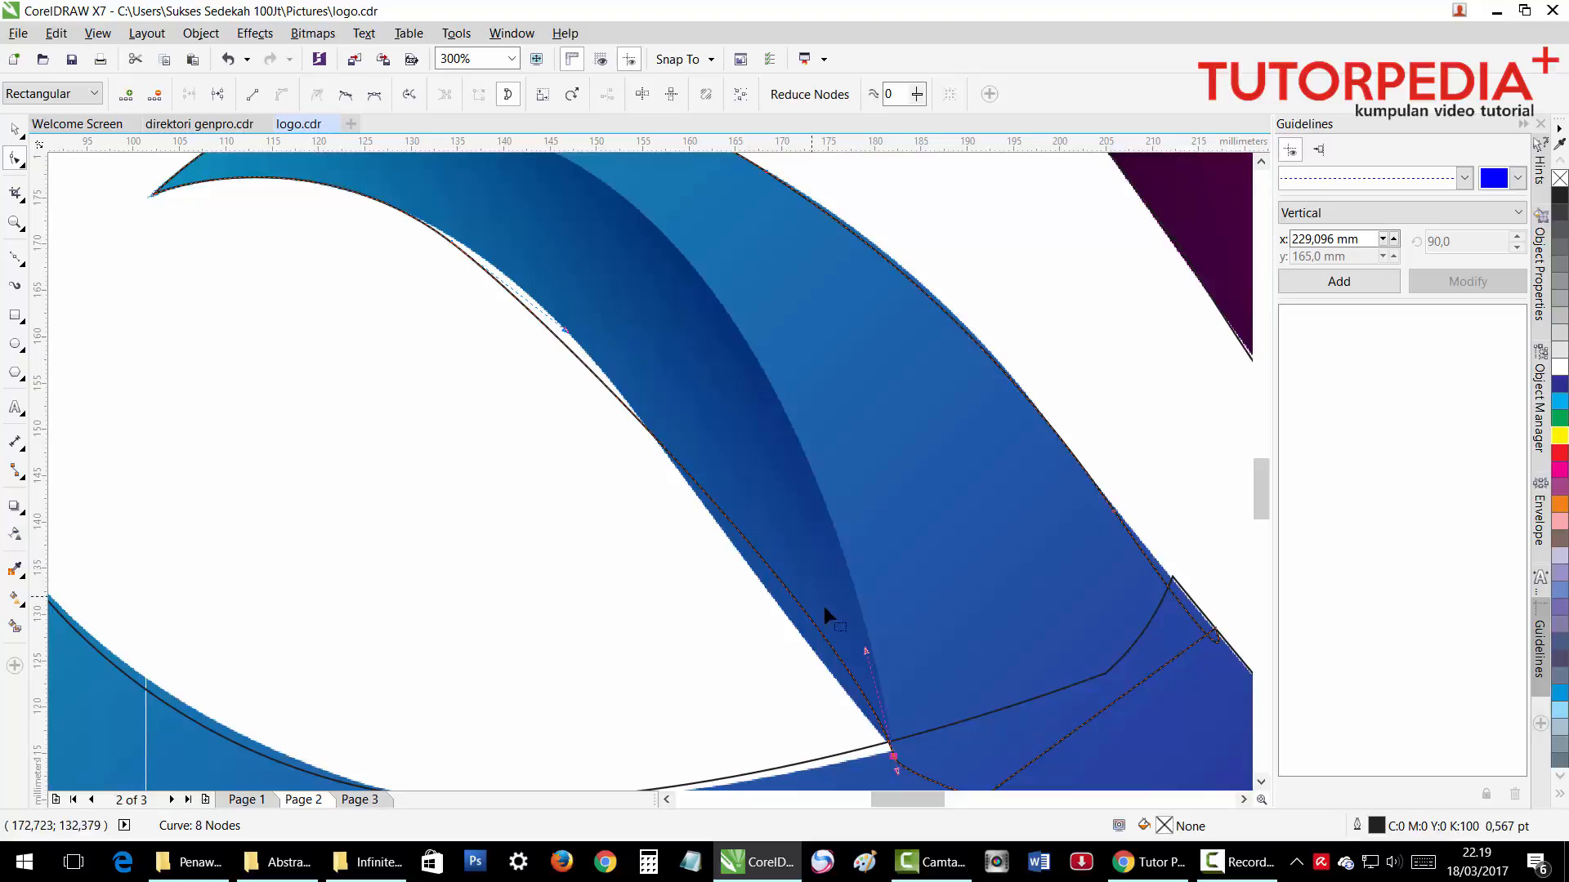
click(852, 663)
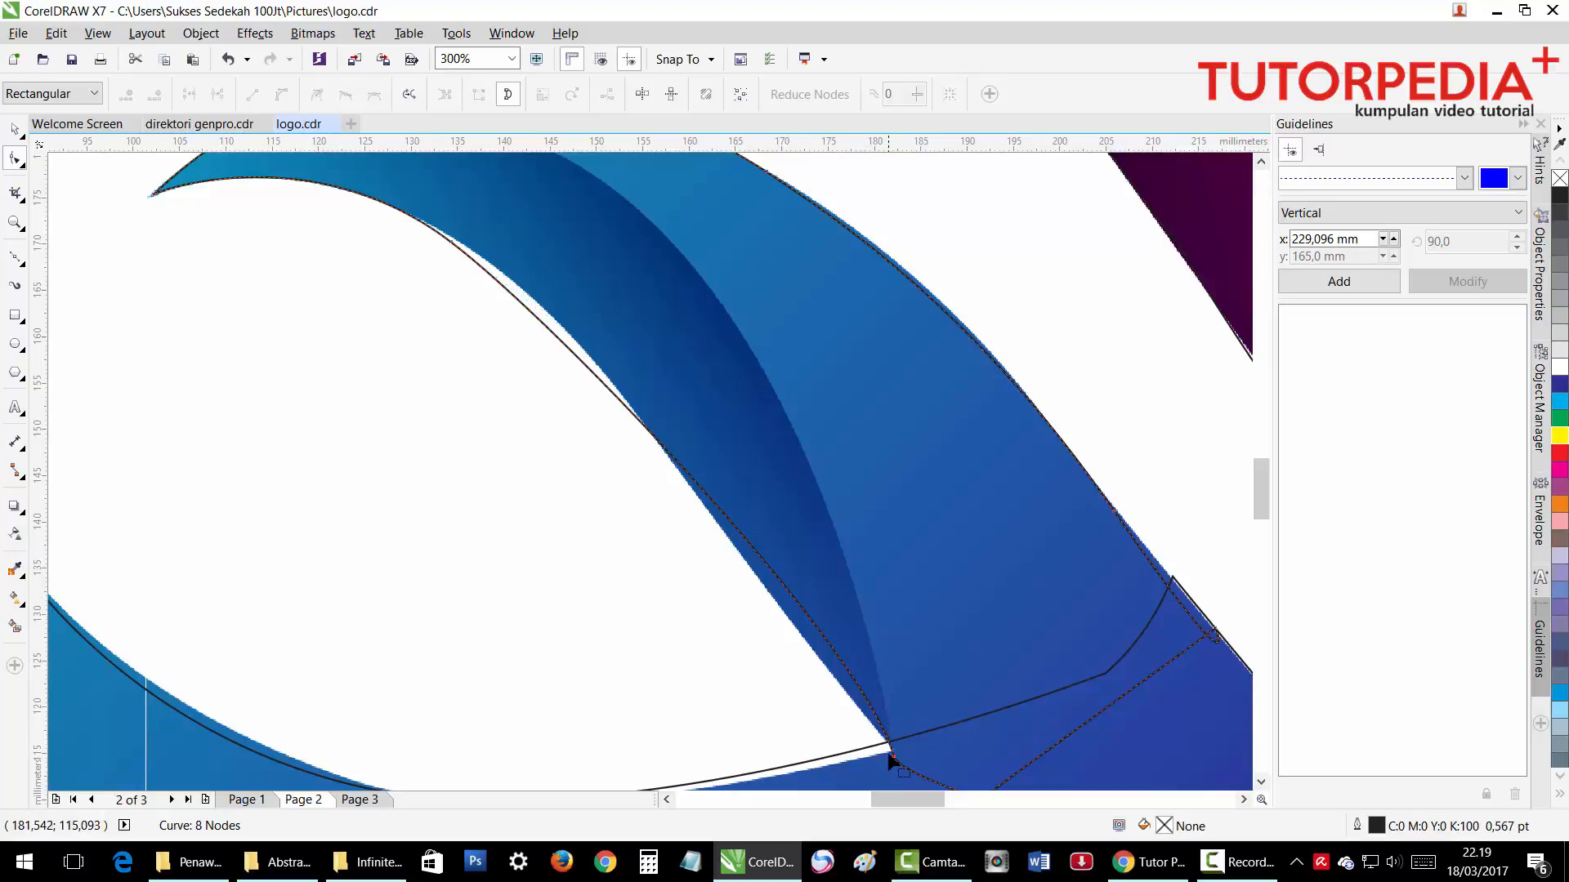
click(895, 758)
drag(864, 652, 840, 680)
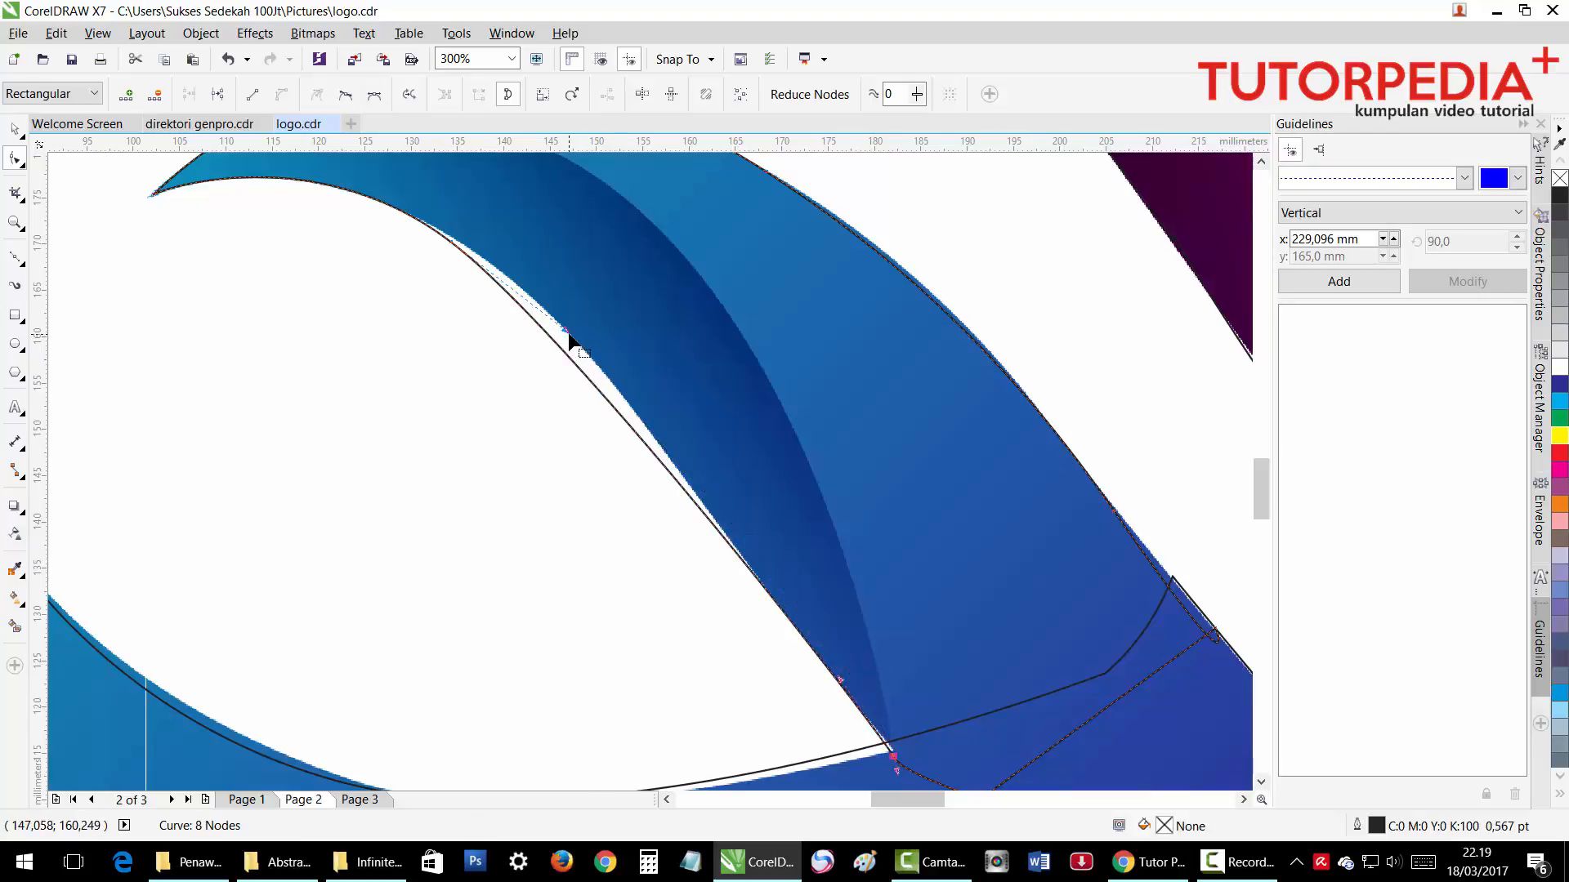
drag(569, 335, 616, 341)
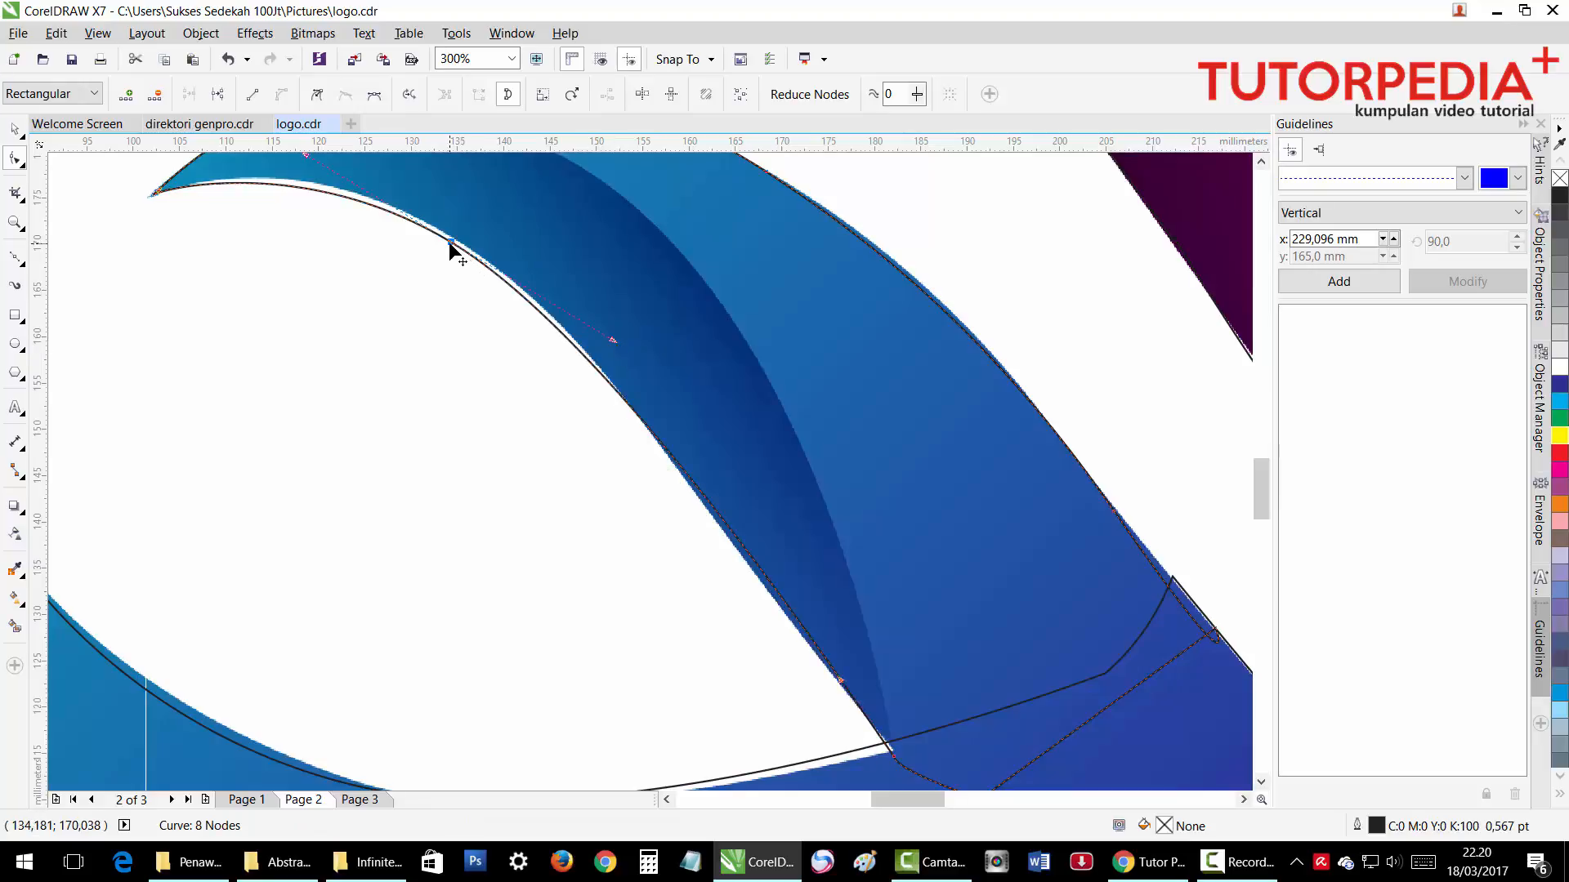
drag(459, 242, 471, 245)
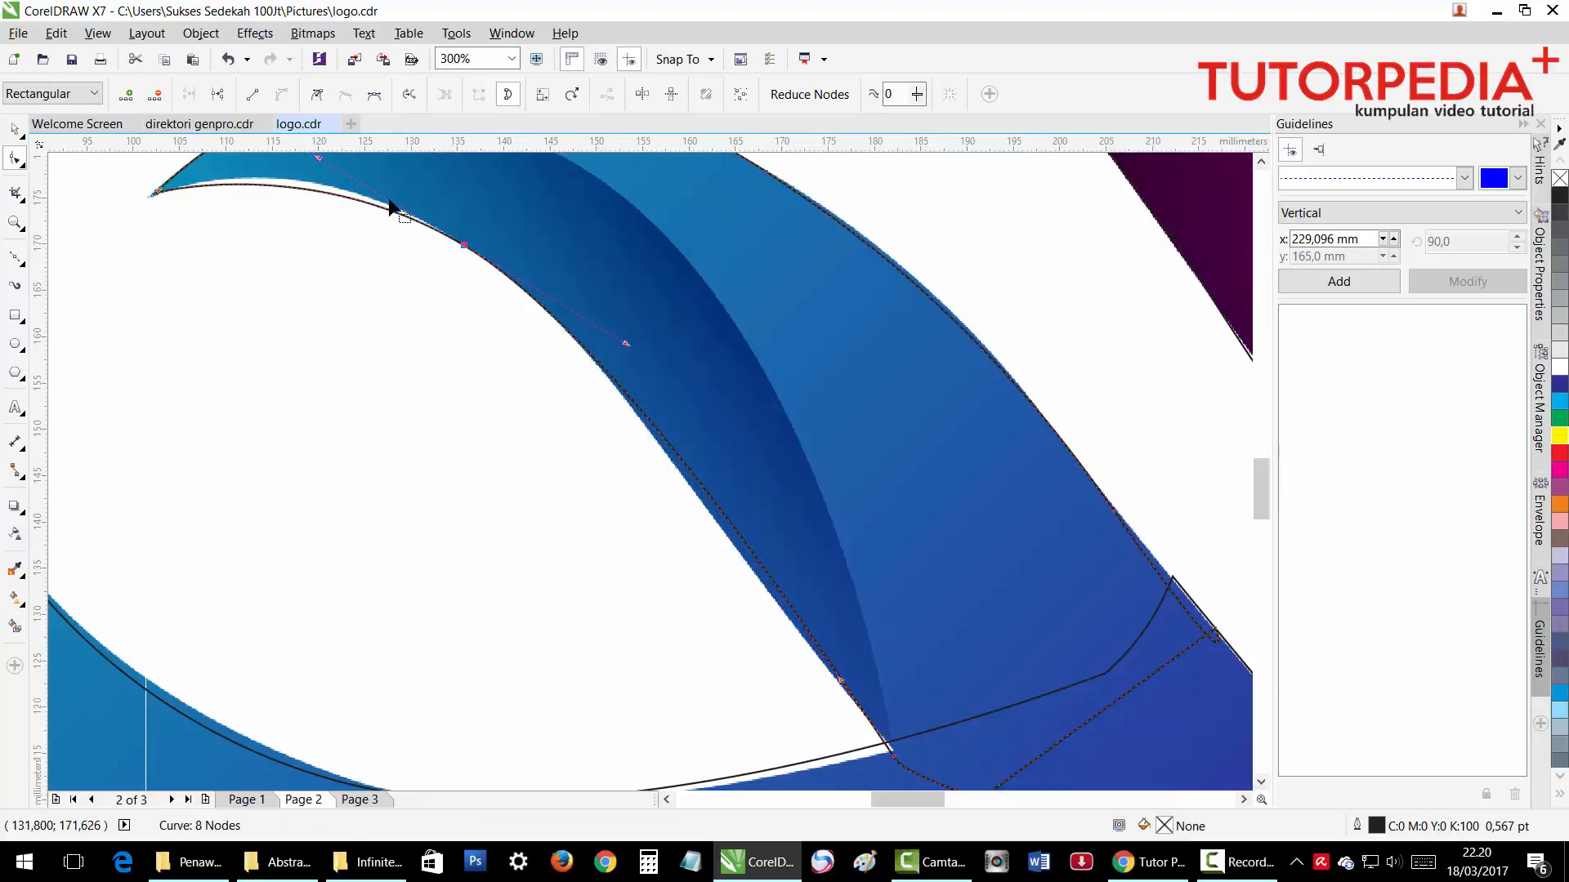
drag(320, 159, 304, 237)
scroll(550, 423, down, 2)
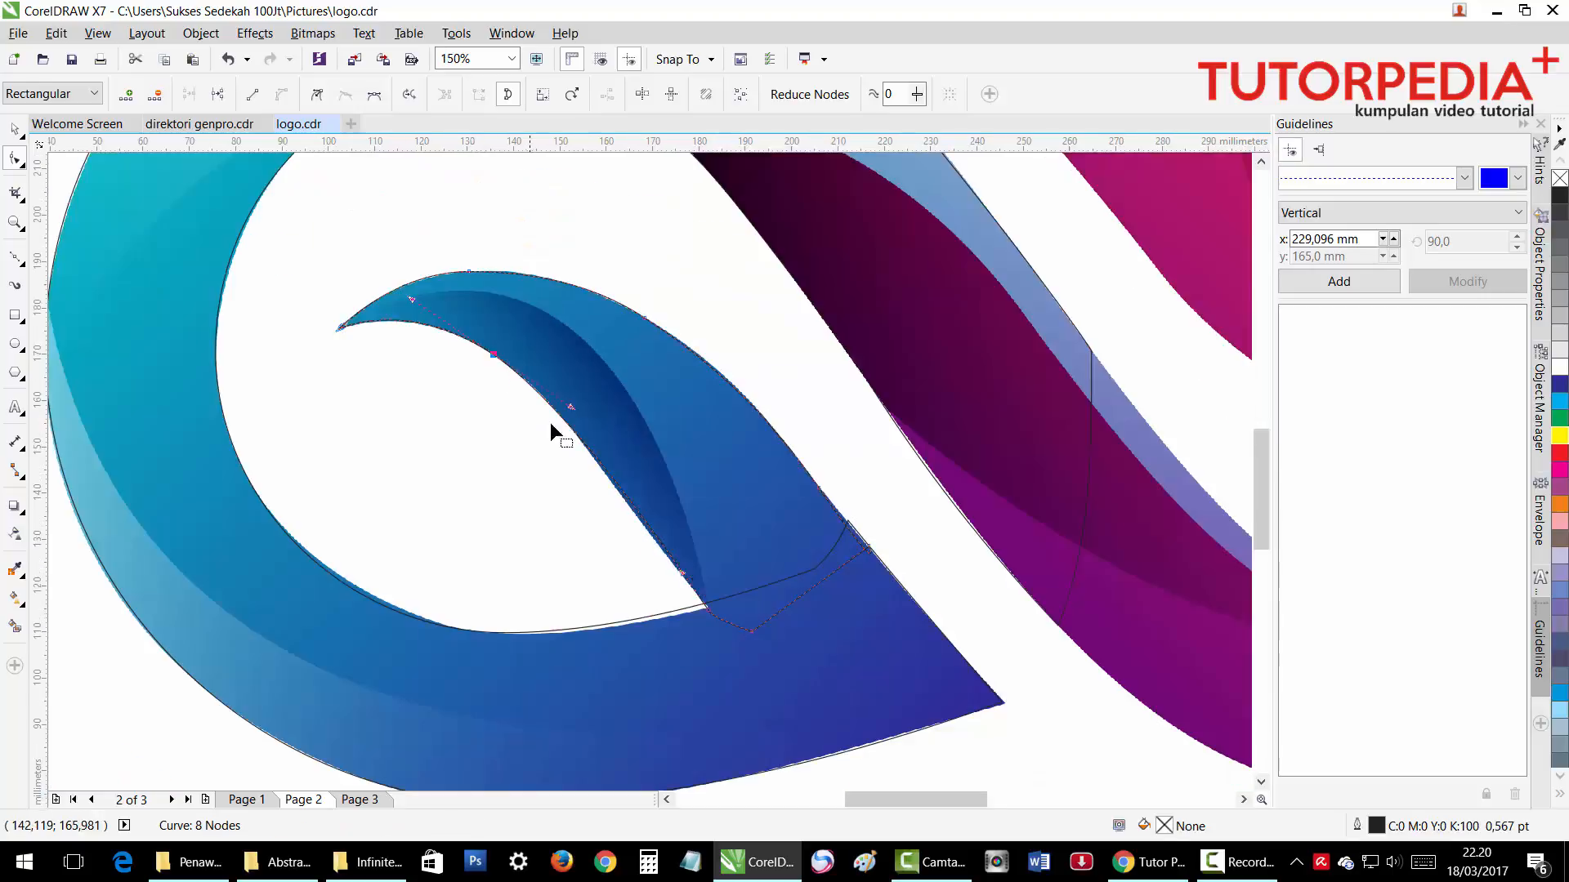
Move the ring's cut-end node slightly down so its inner lower edge follows the bitmap up to the leaf.
scroll(650, 570, up, 2)
click(644, 438)
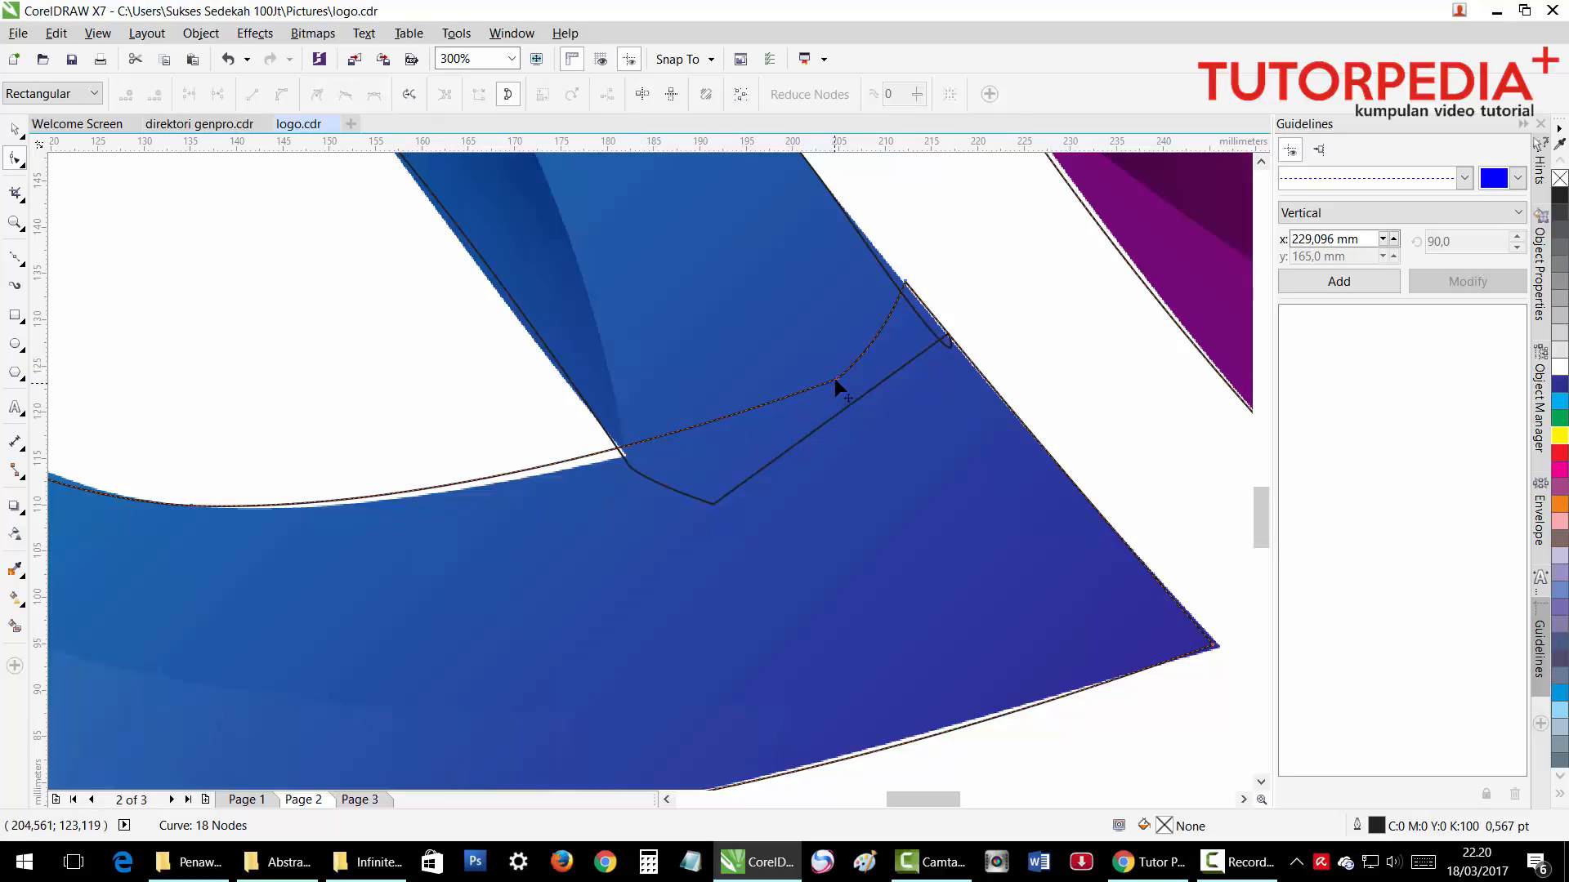
drag(835, 381, 833, 392)
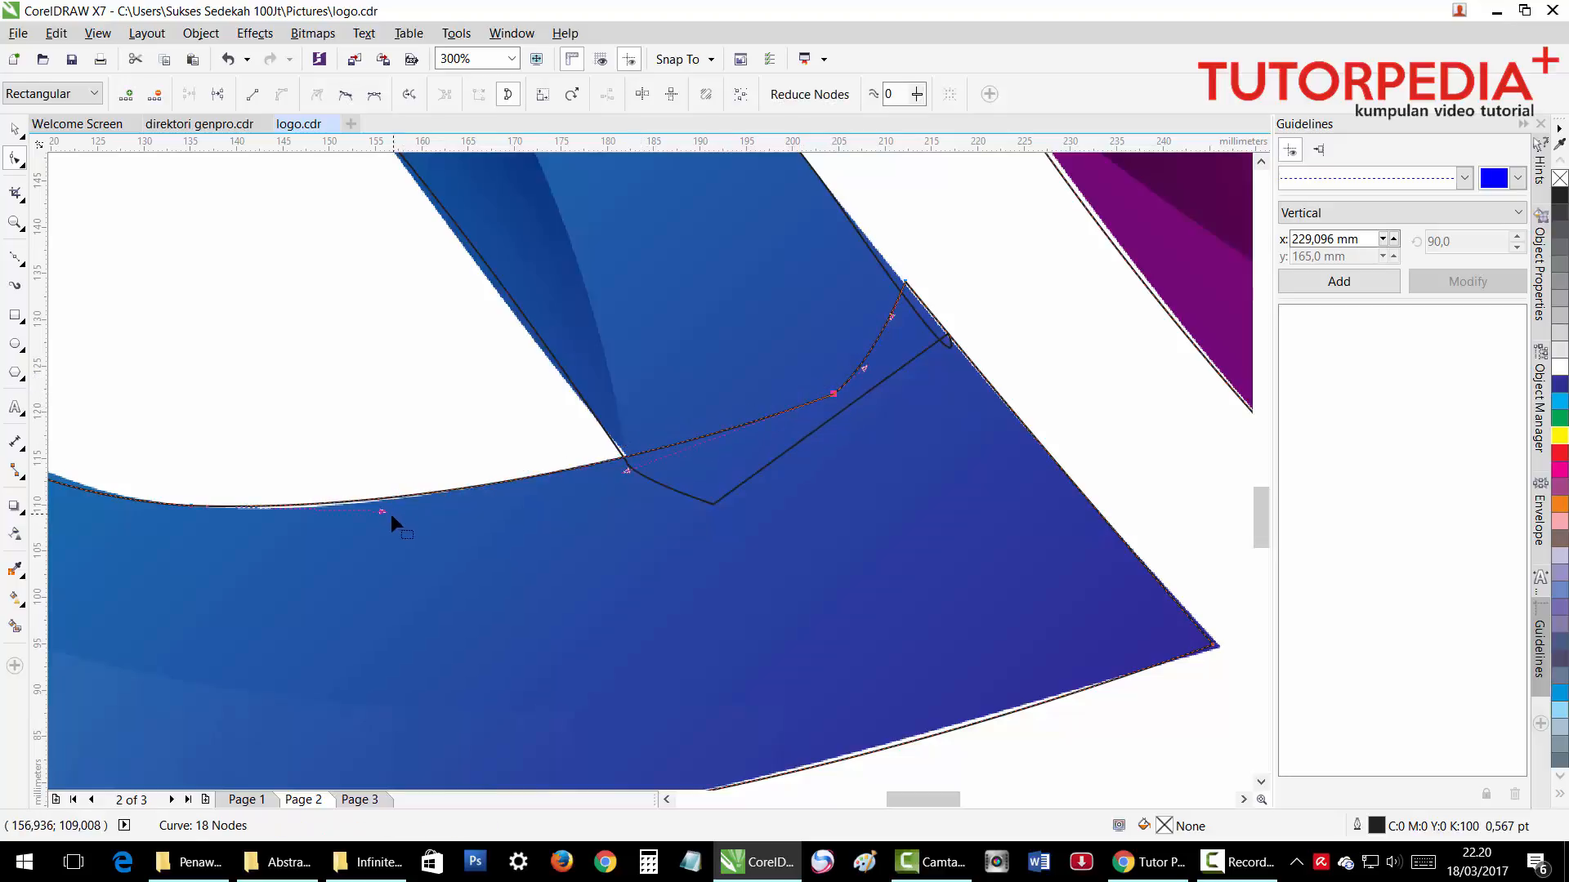
scroll(381, 518, down, 1)
key(space)
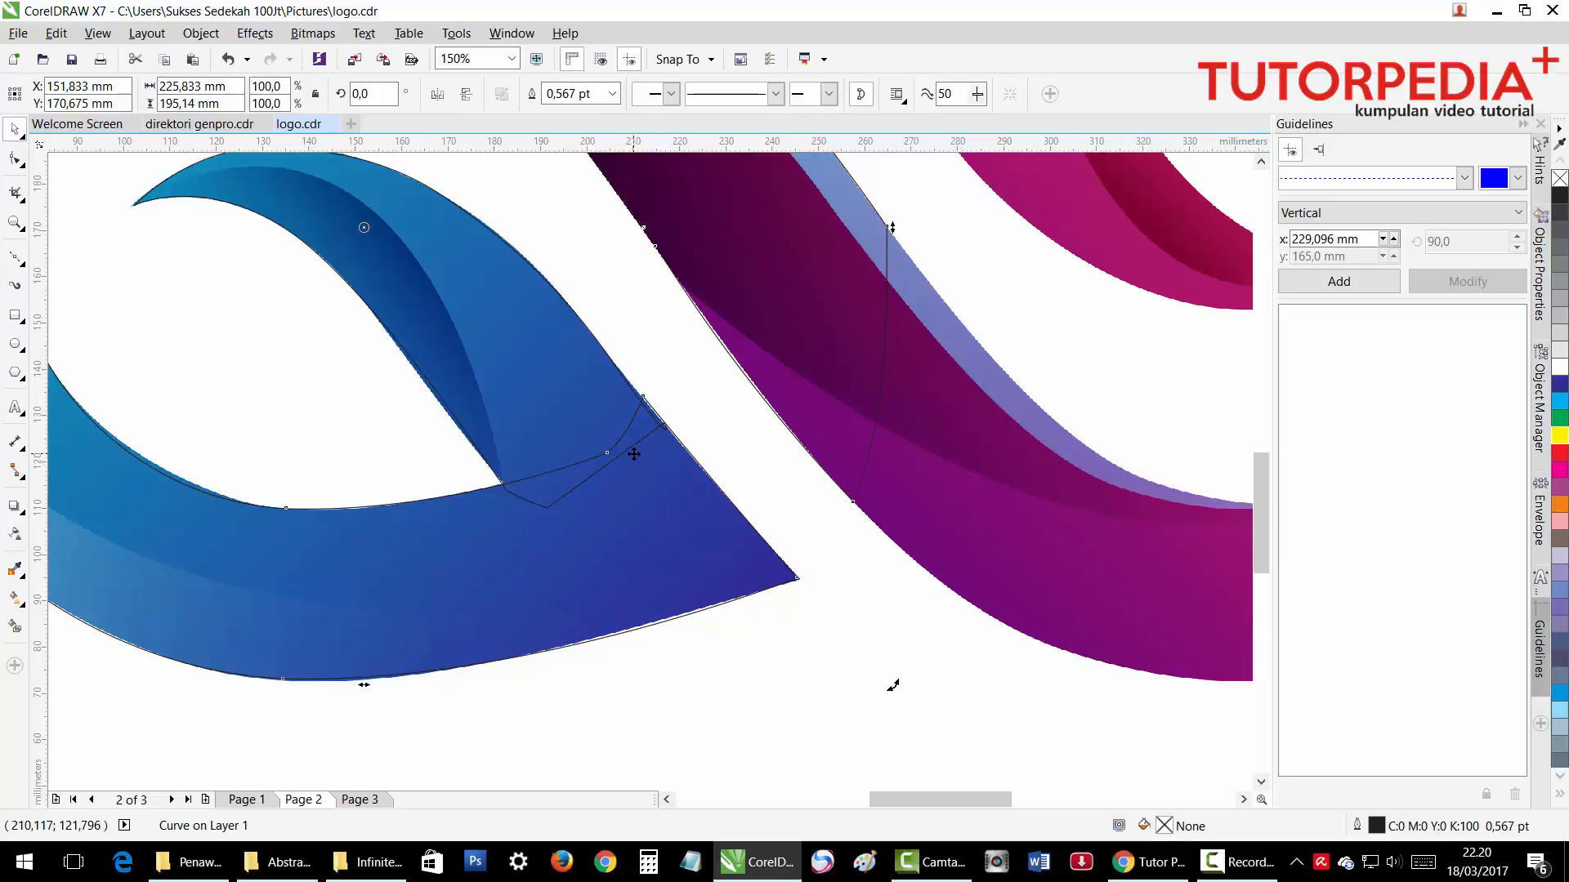
Straighten the looped end of the leaf's upper edge where it overlaps the ring, aligning it with the bitmap.
key(F10)
scroll(650, 412, up, 2)
scroll(653, 404, up, 1)
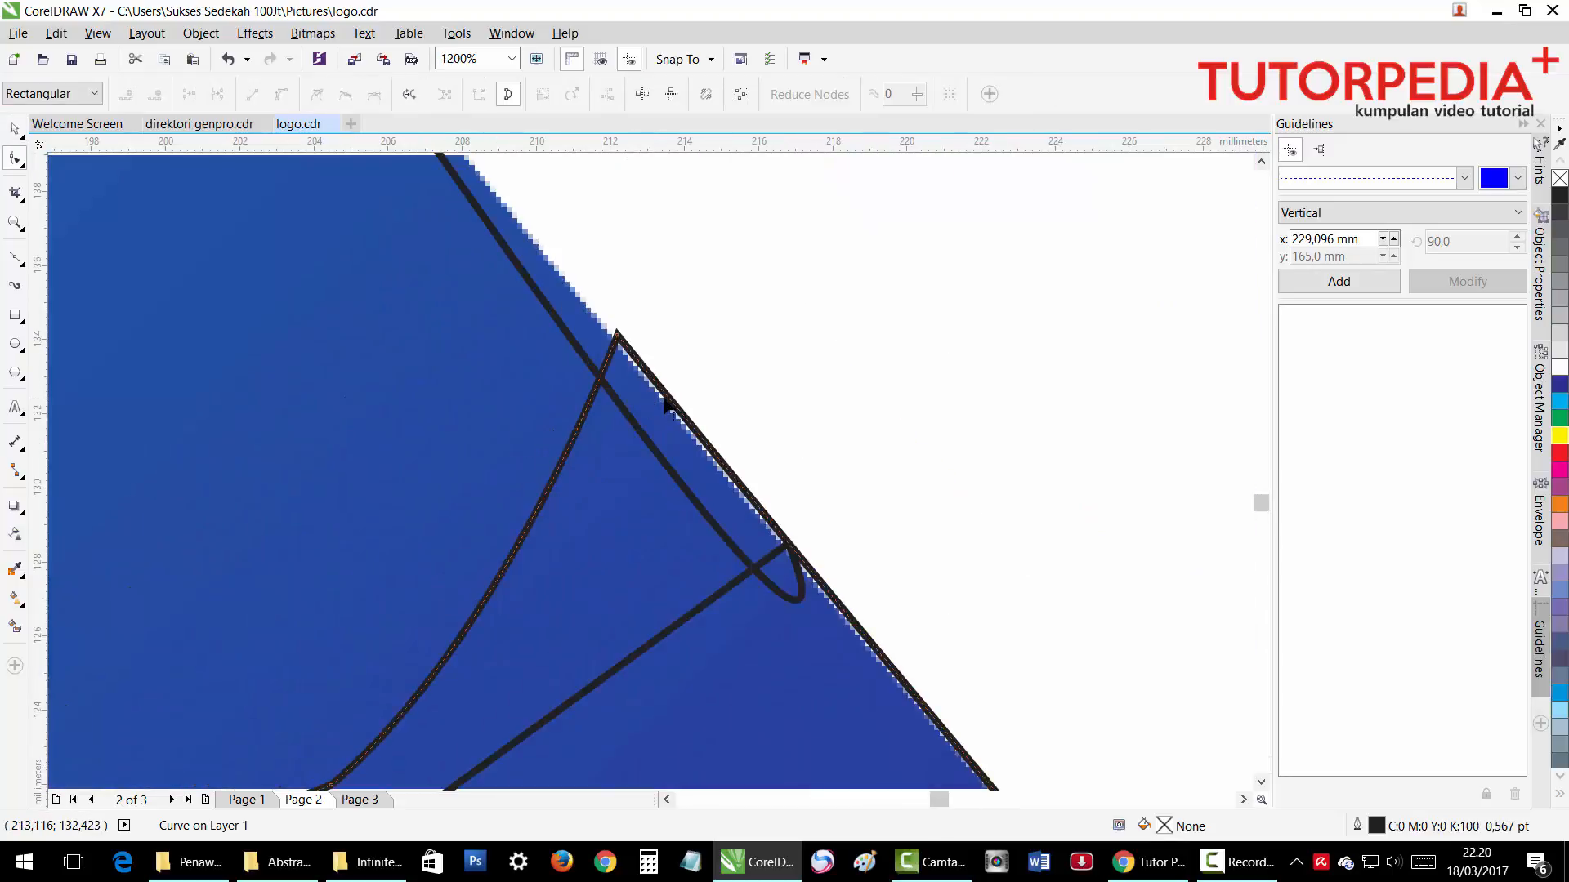
click(786, 546)
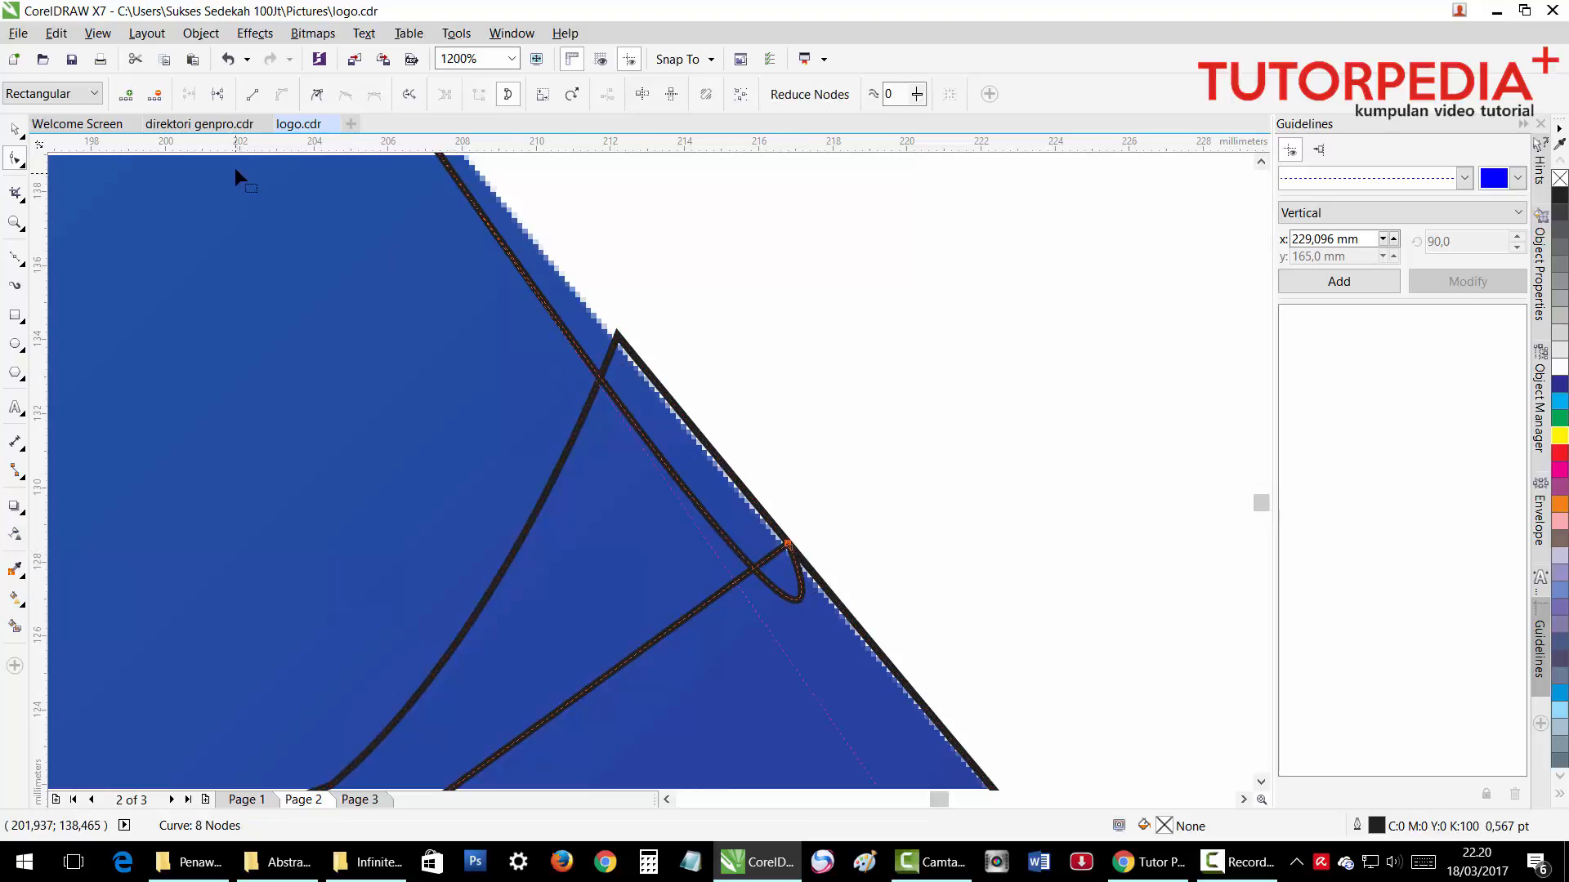
scroll(789, 457, down, 1)
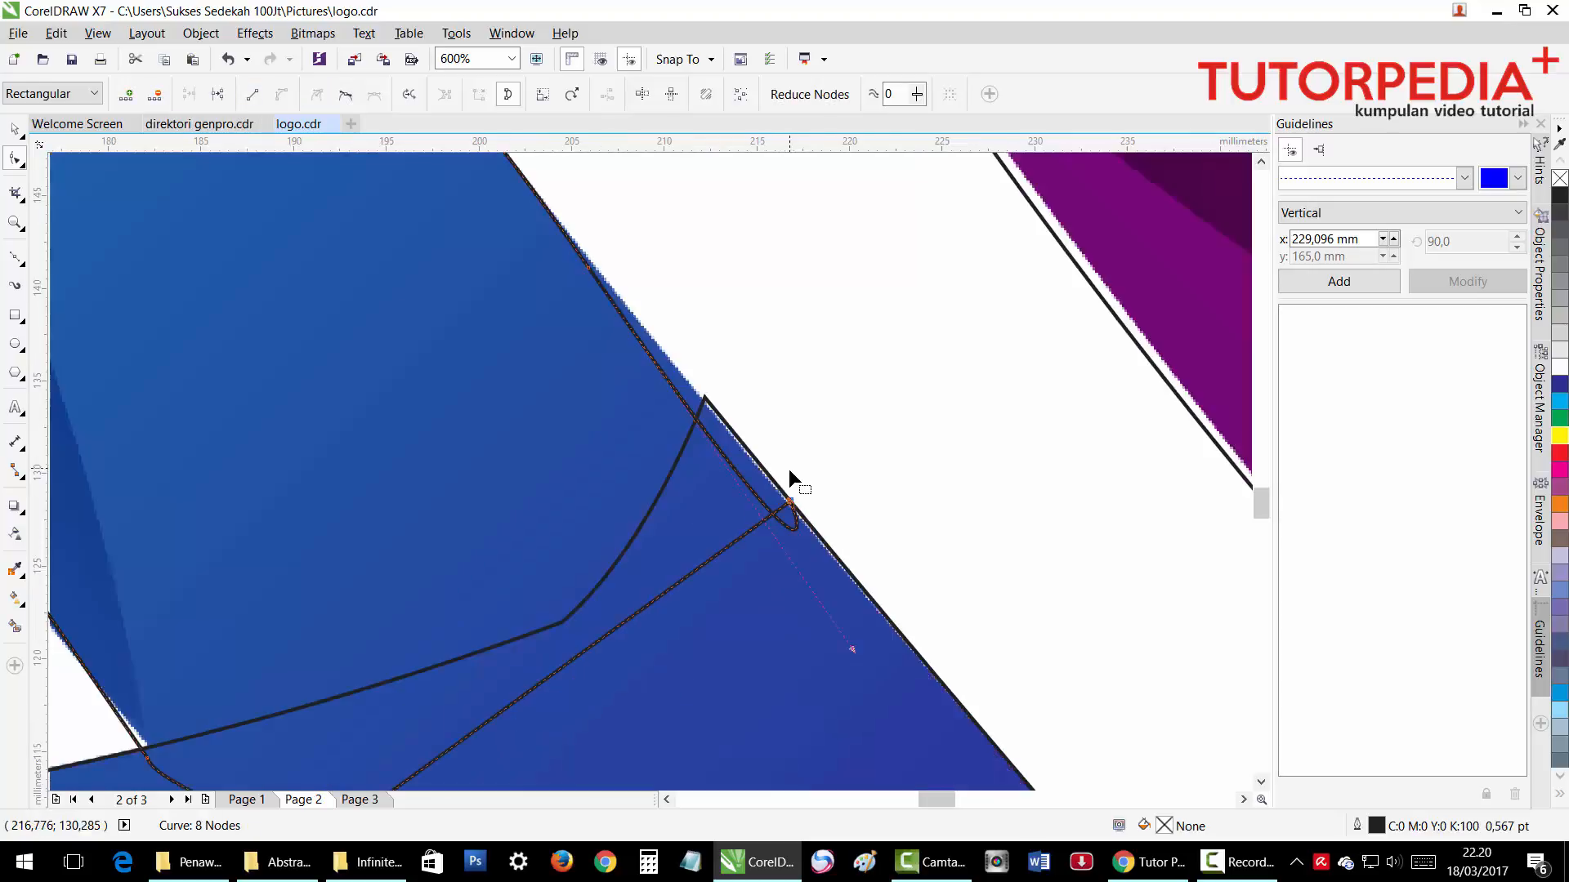
drag(853, 650, 734, 437)
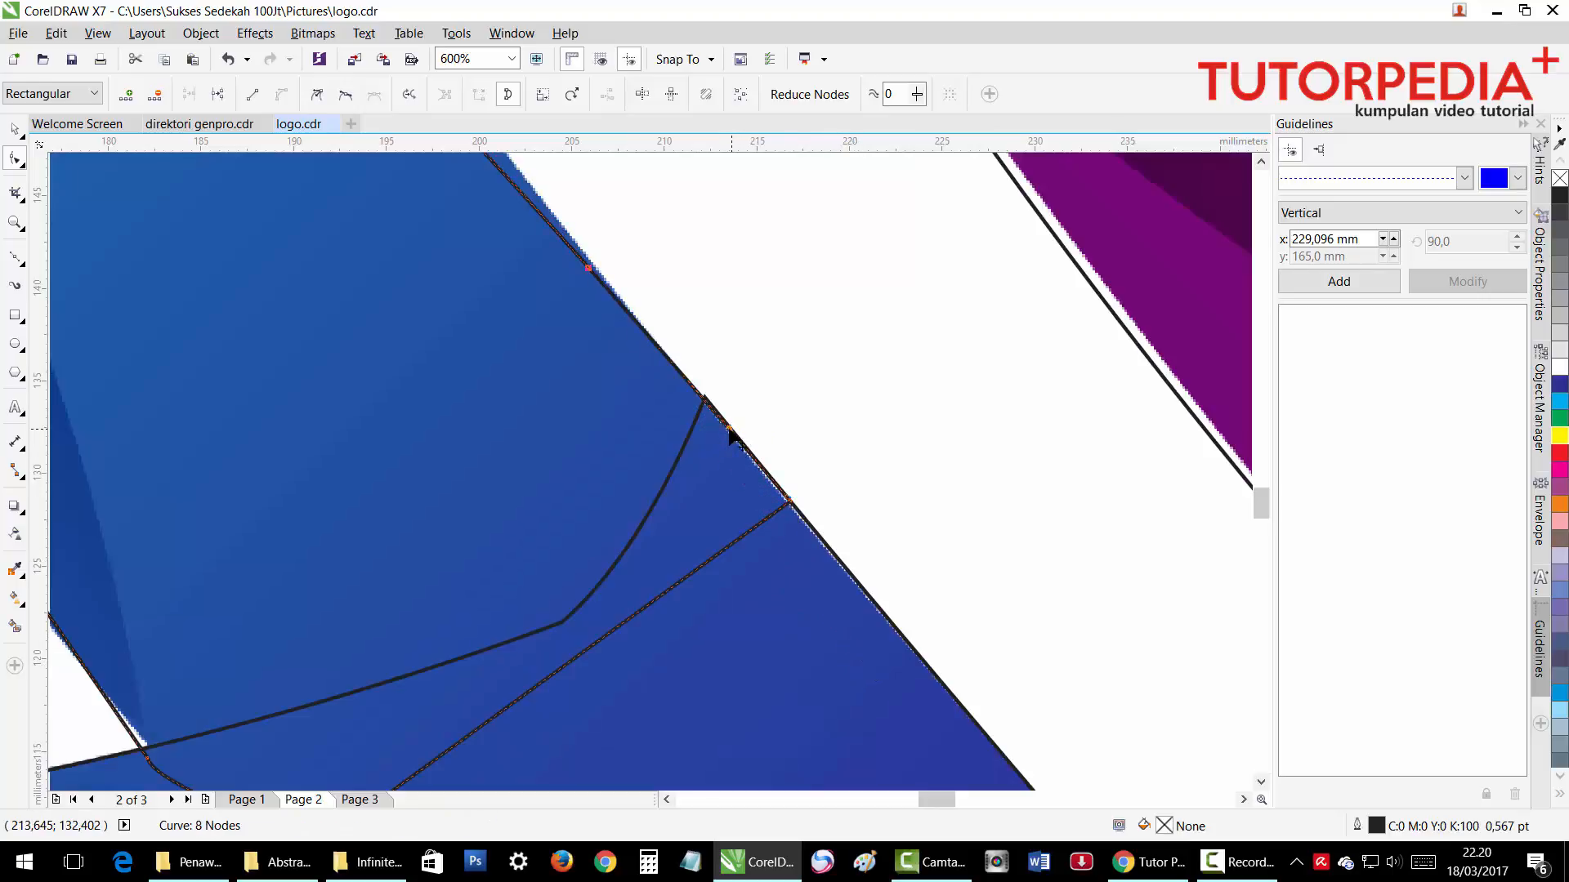
Reshape the leaf's upper edge to match the bitmap and delete the surplus node near the ring's cut end.
drag(605, 259, 540, 293)
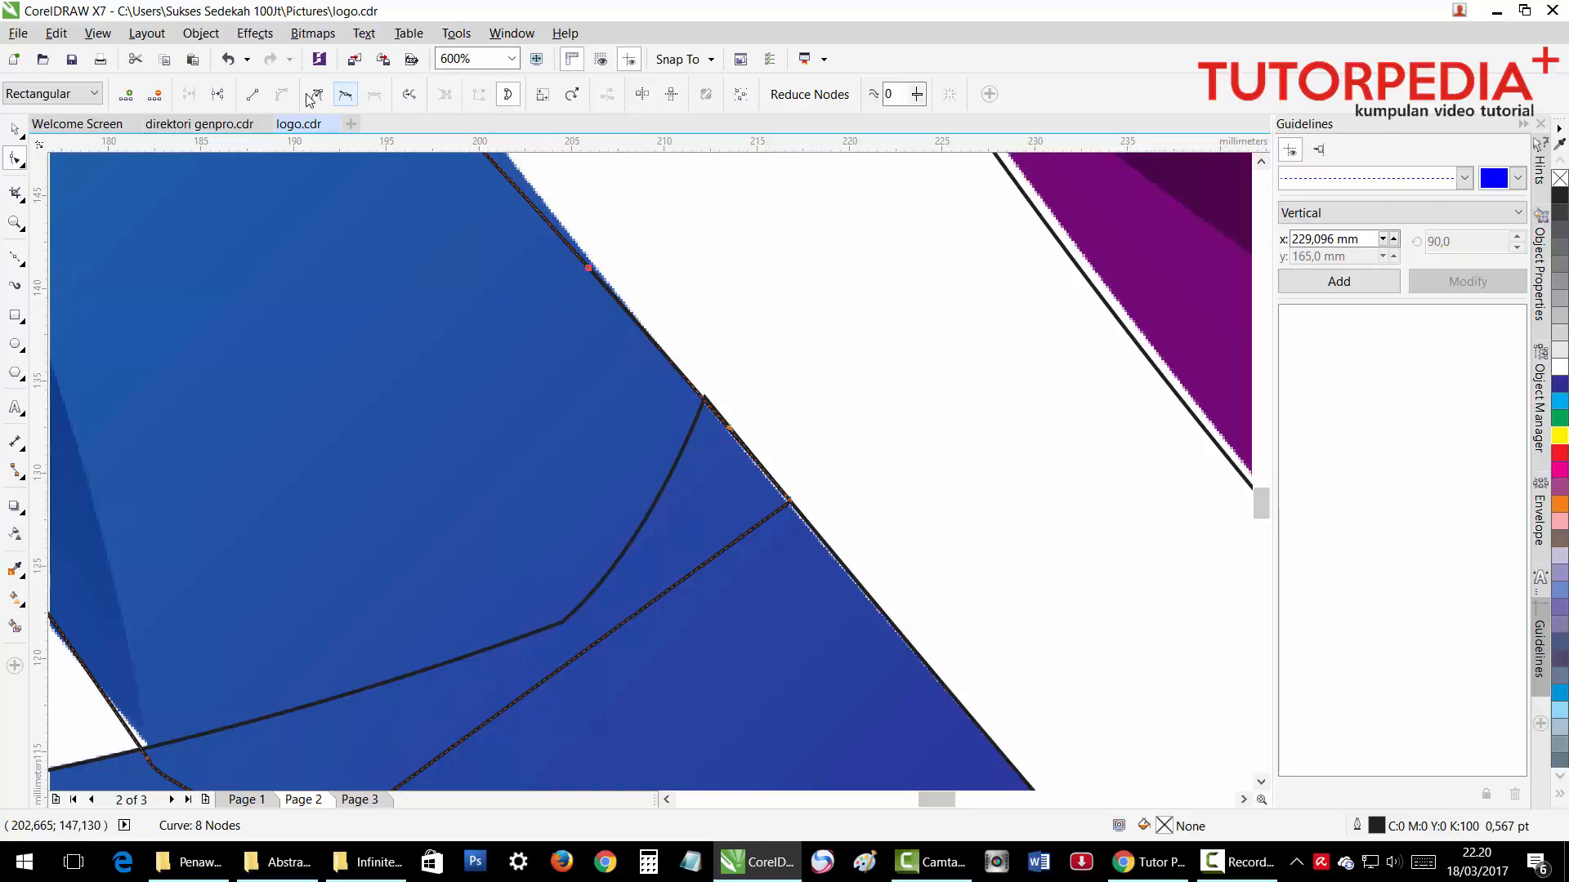
key(F3)
key(F2)
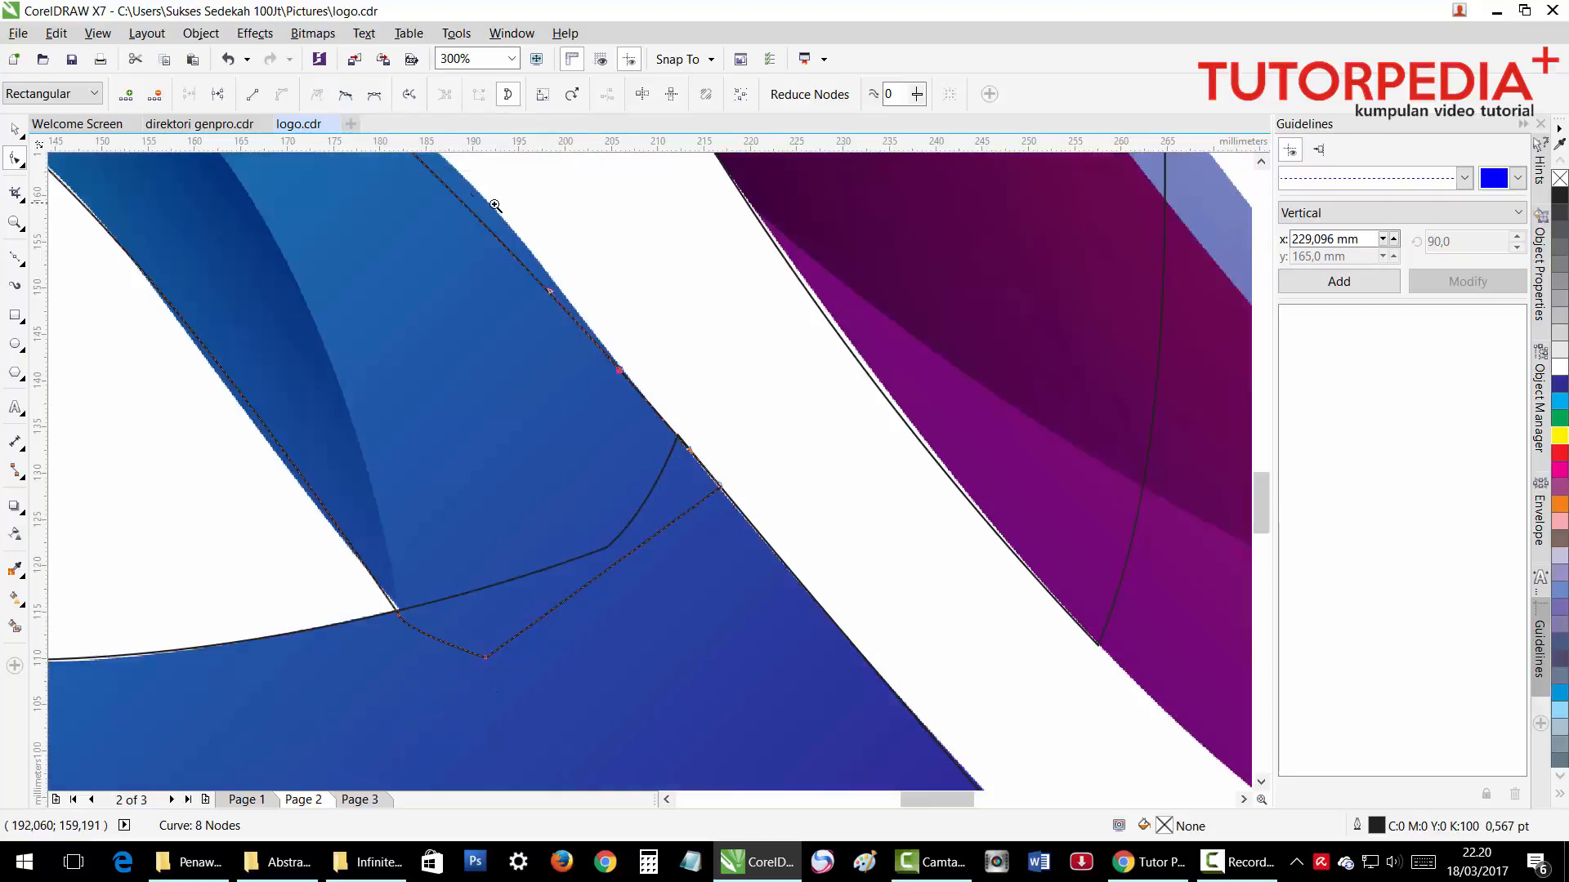
key(F3)
key(F2)
drag(465, 233, 660, 470)
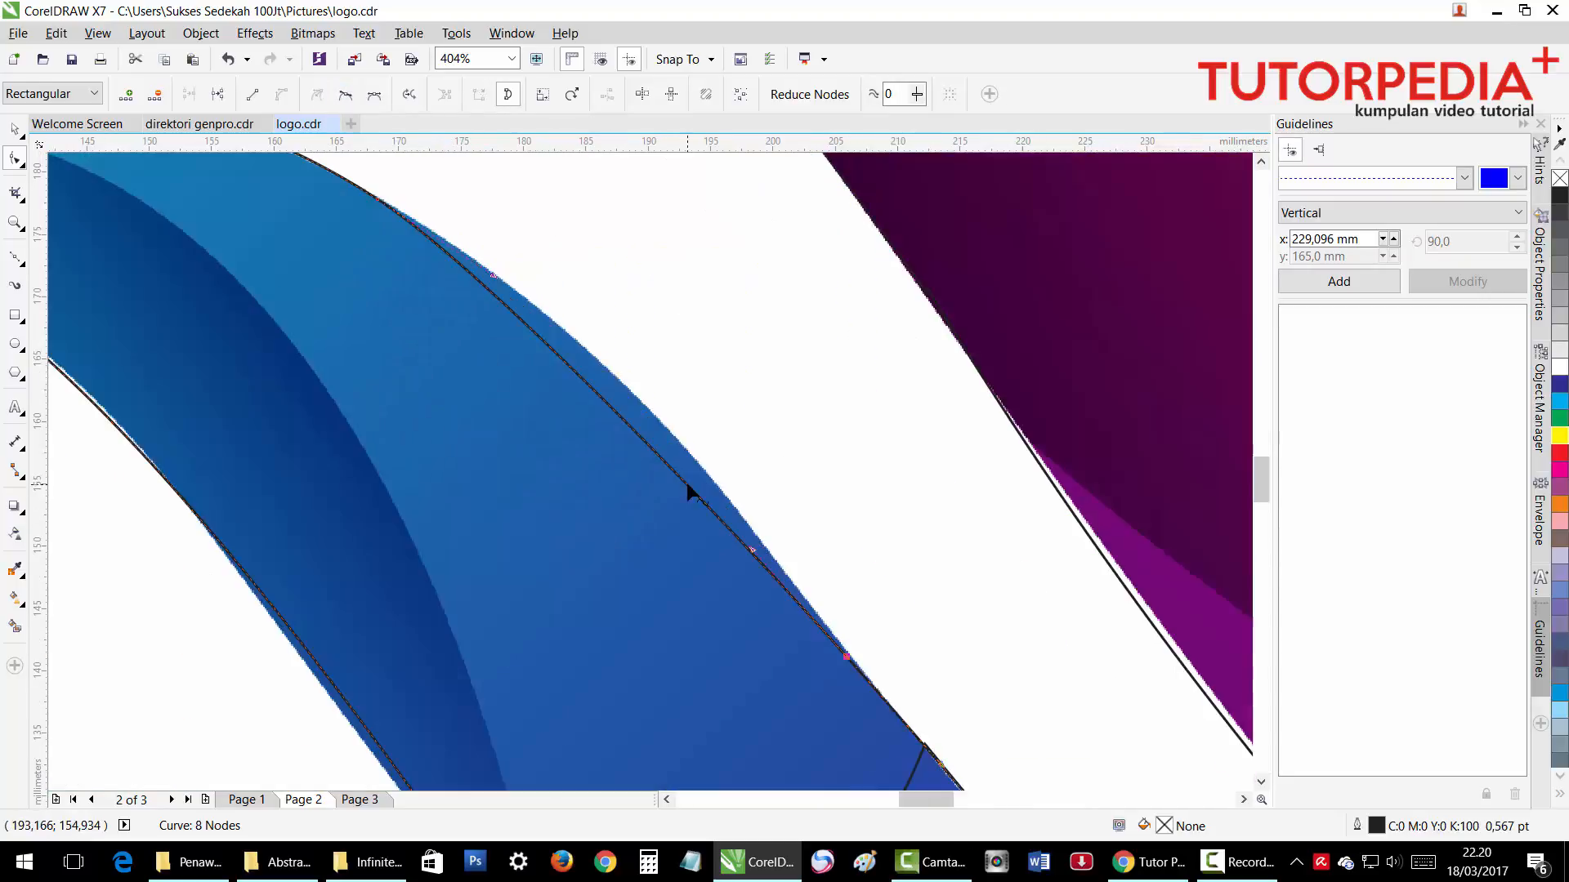
drag(752, 546, 701, 420)
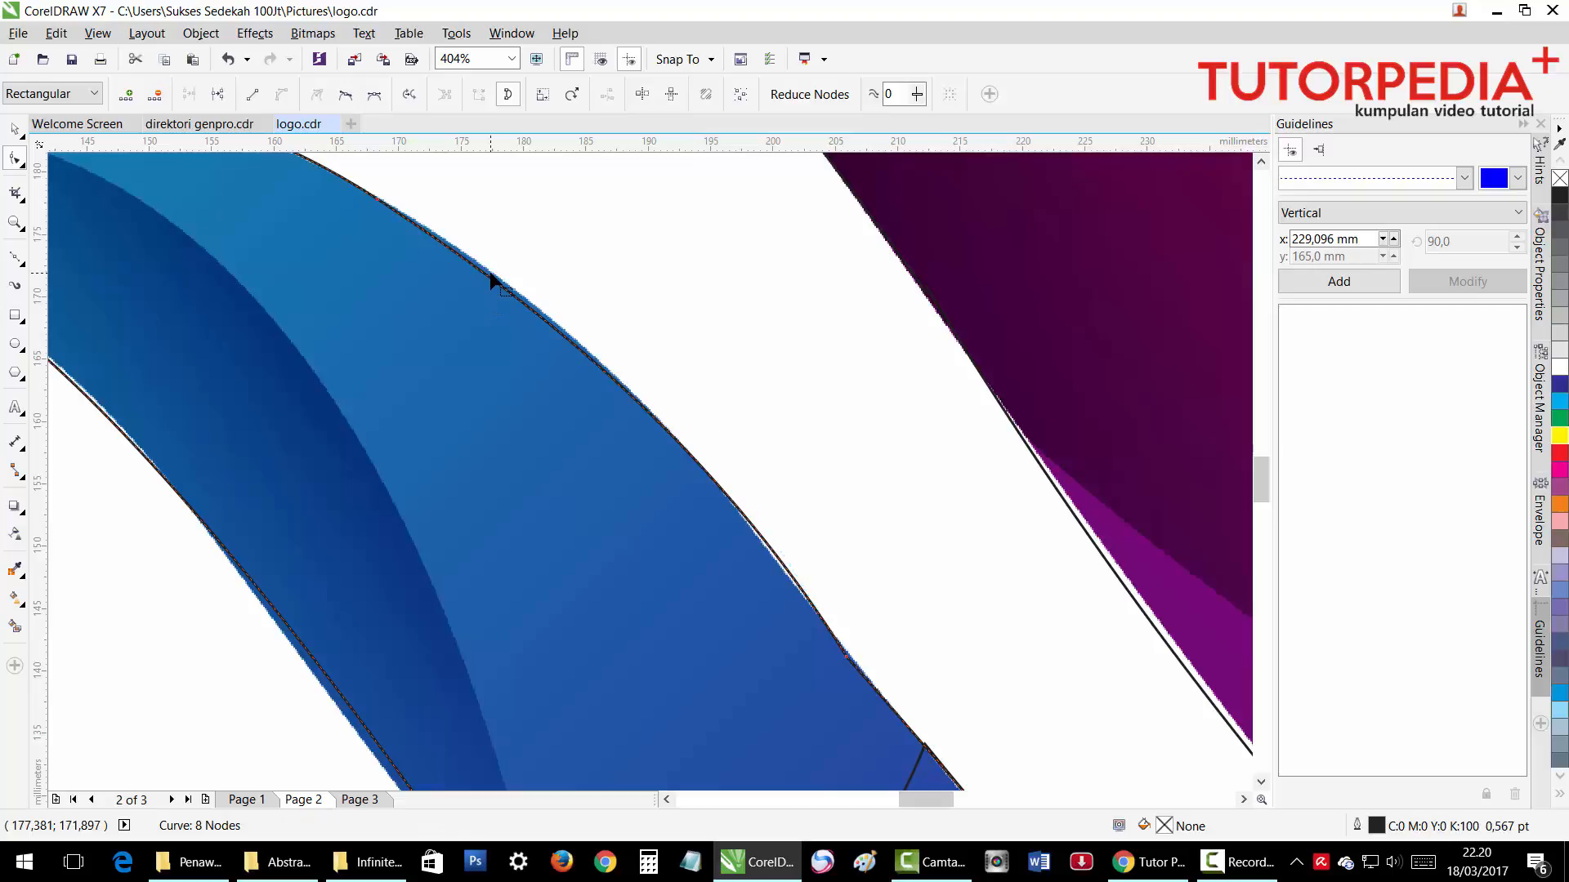
click(490, 274)
double_click(845, 659)
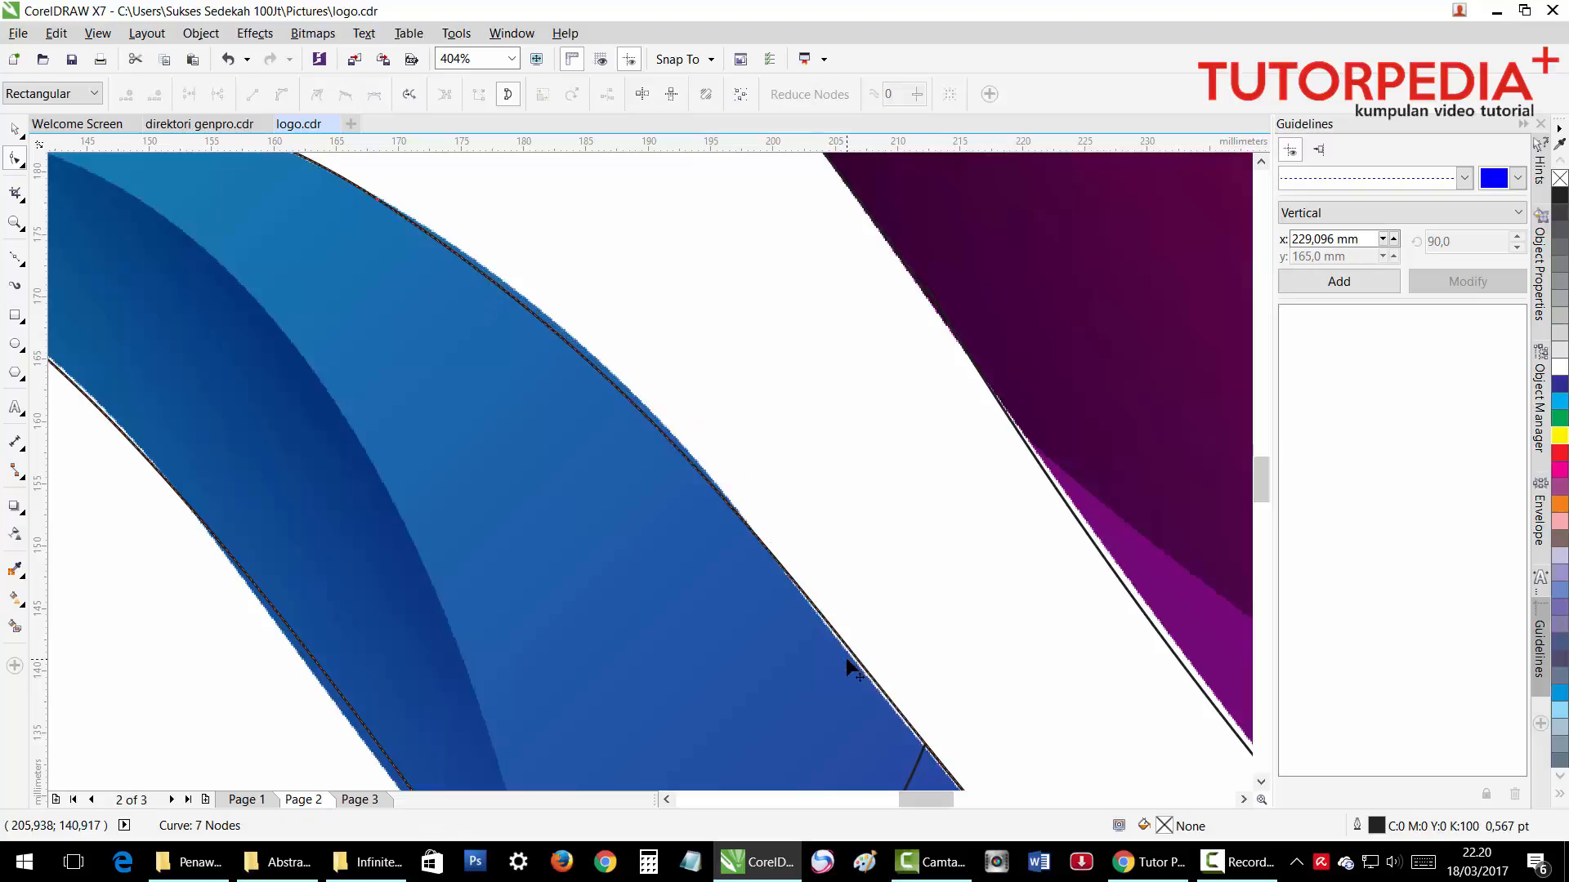
Weld the leaf outline and the trimmed ring into one curve.
scroll(846, 659, down, 2)
key(space)
scroll(882, 722, down, 2)
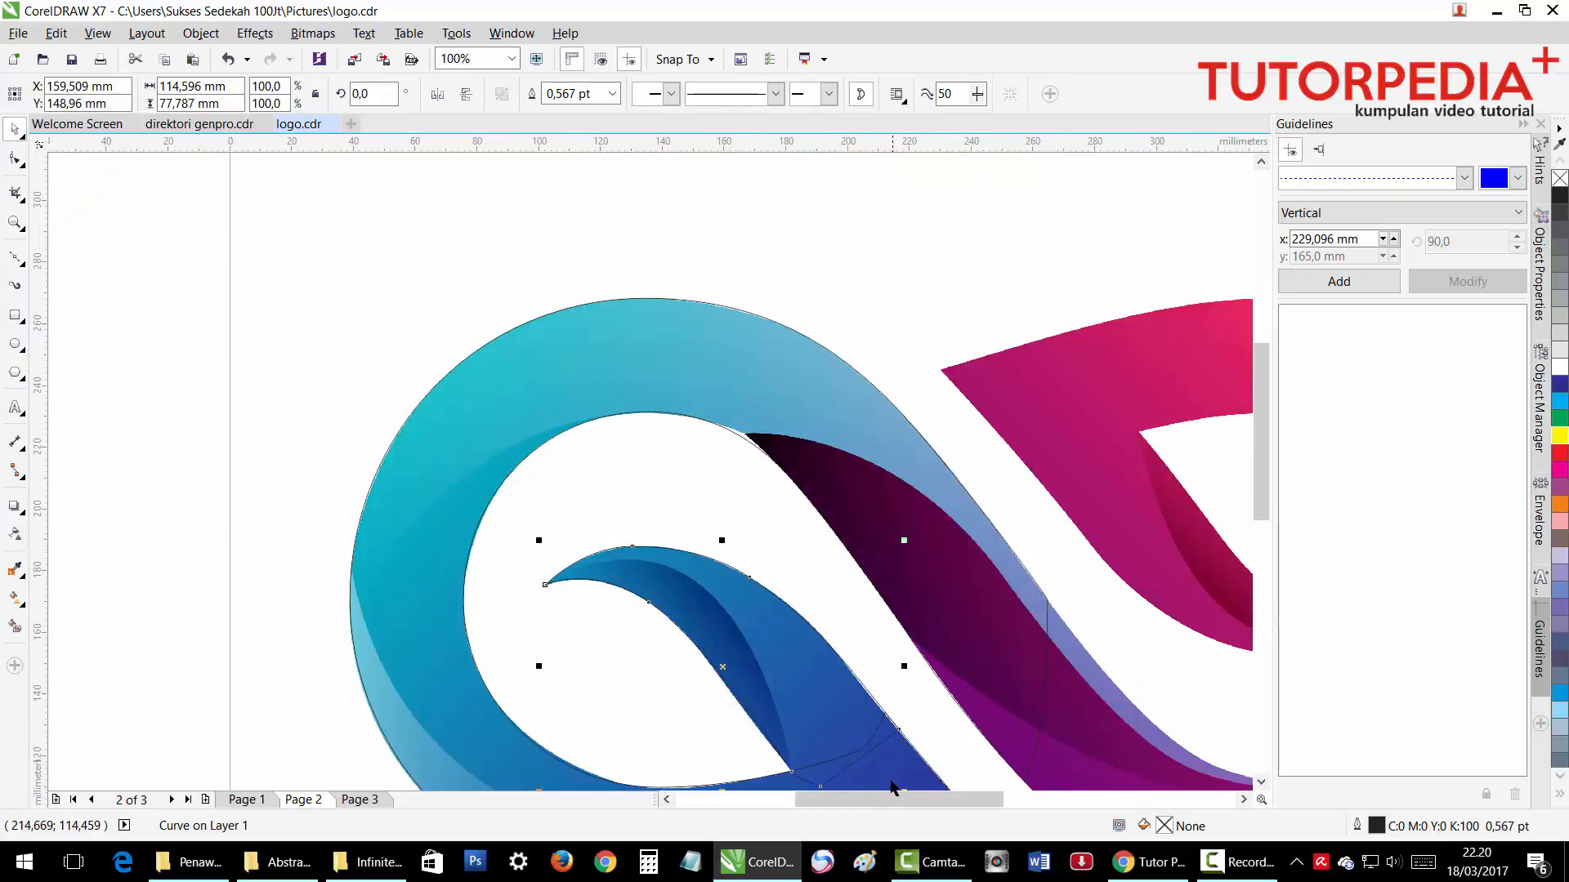
scroll(892, 791, down, 1)
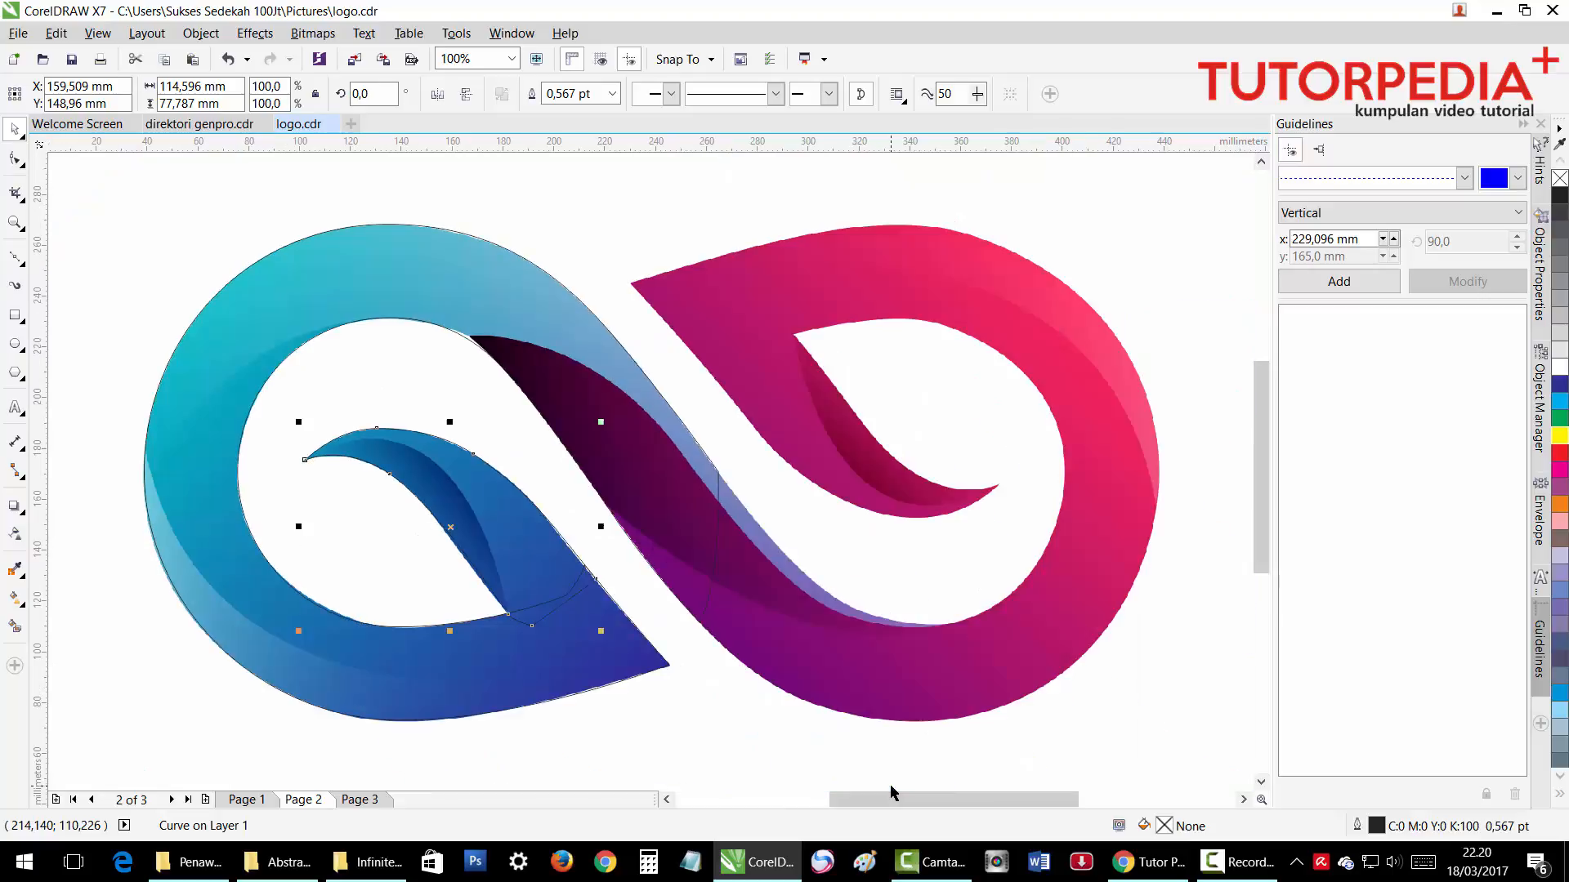
shift+click(591, 655)
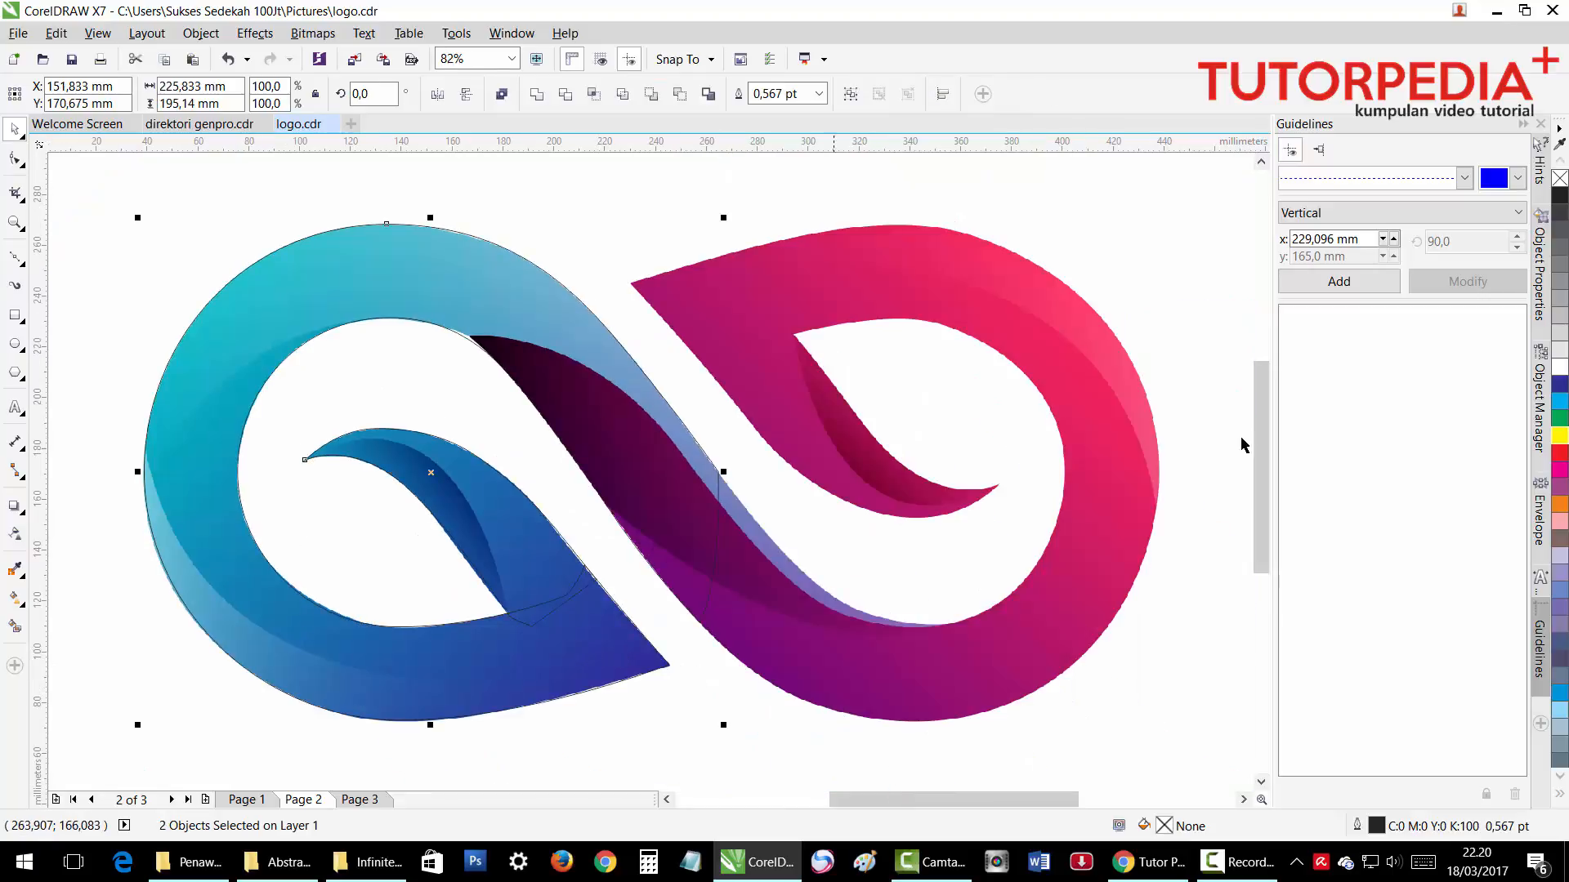
click(537, 94)
Fill the welded blue-loop curve with 60% black.
drag(487, 389, 368, 389)
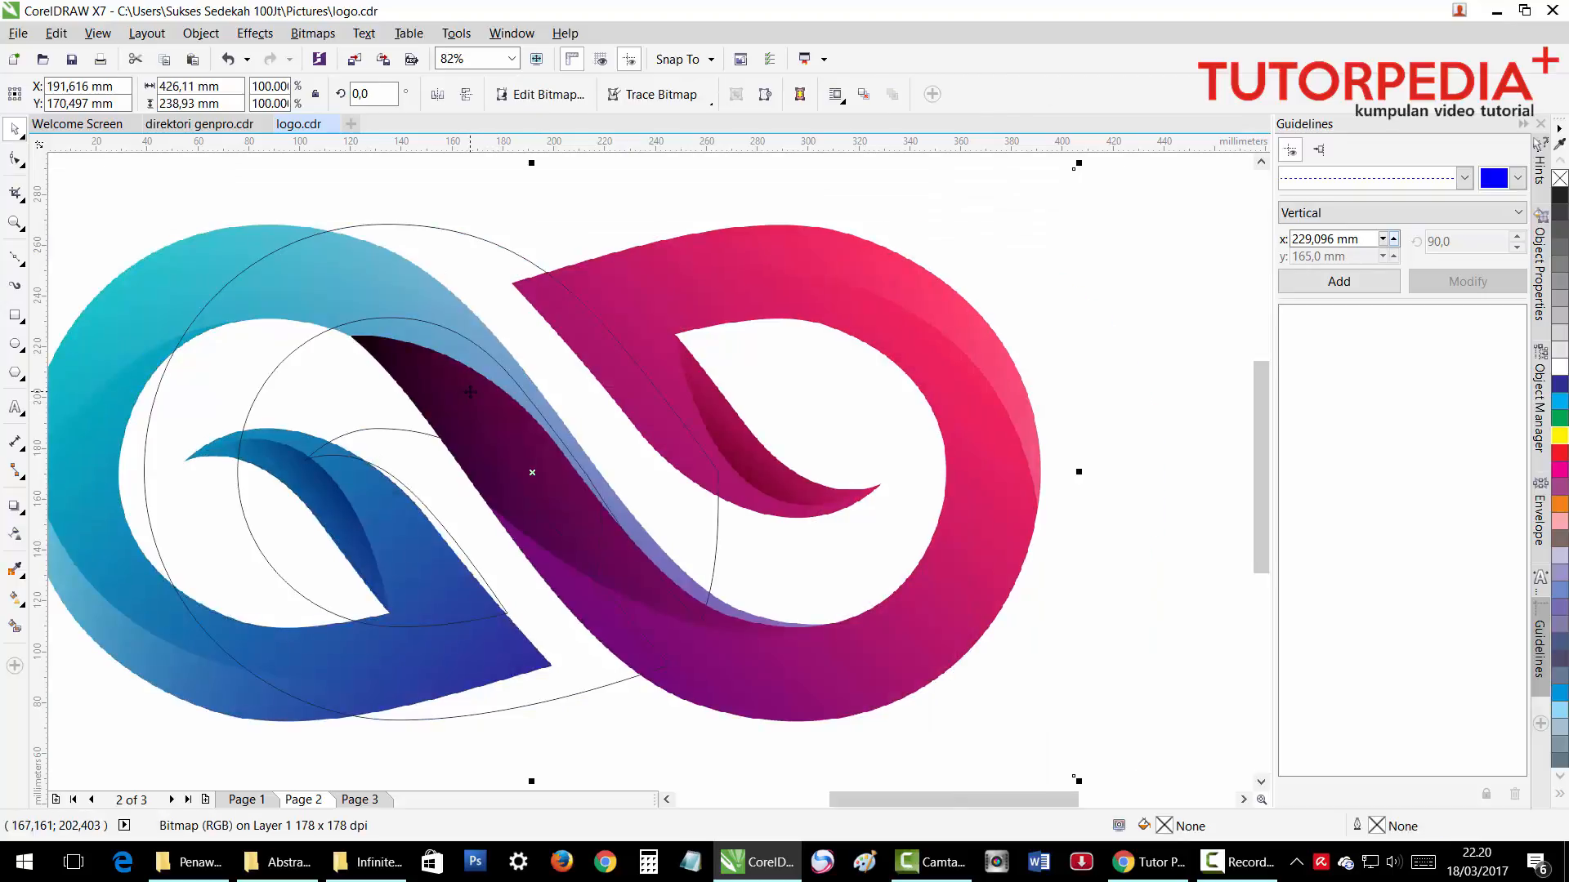
key(ctrl+z)
click(567, 341)
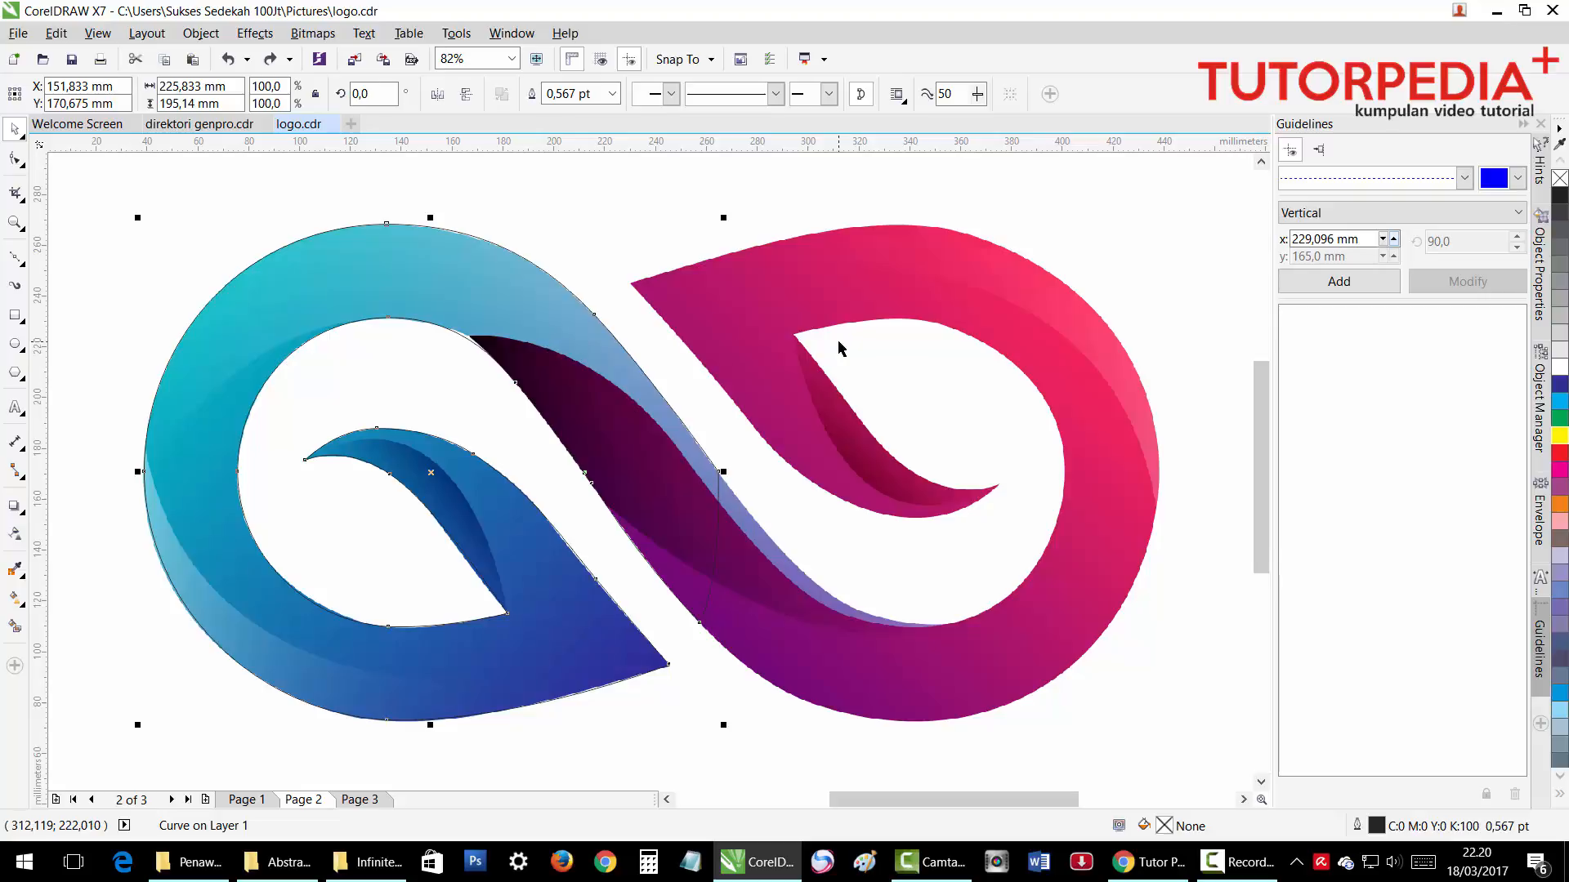
click(1560, 267)
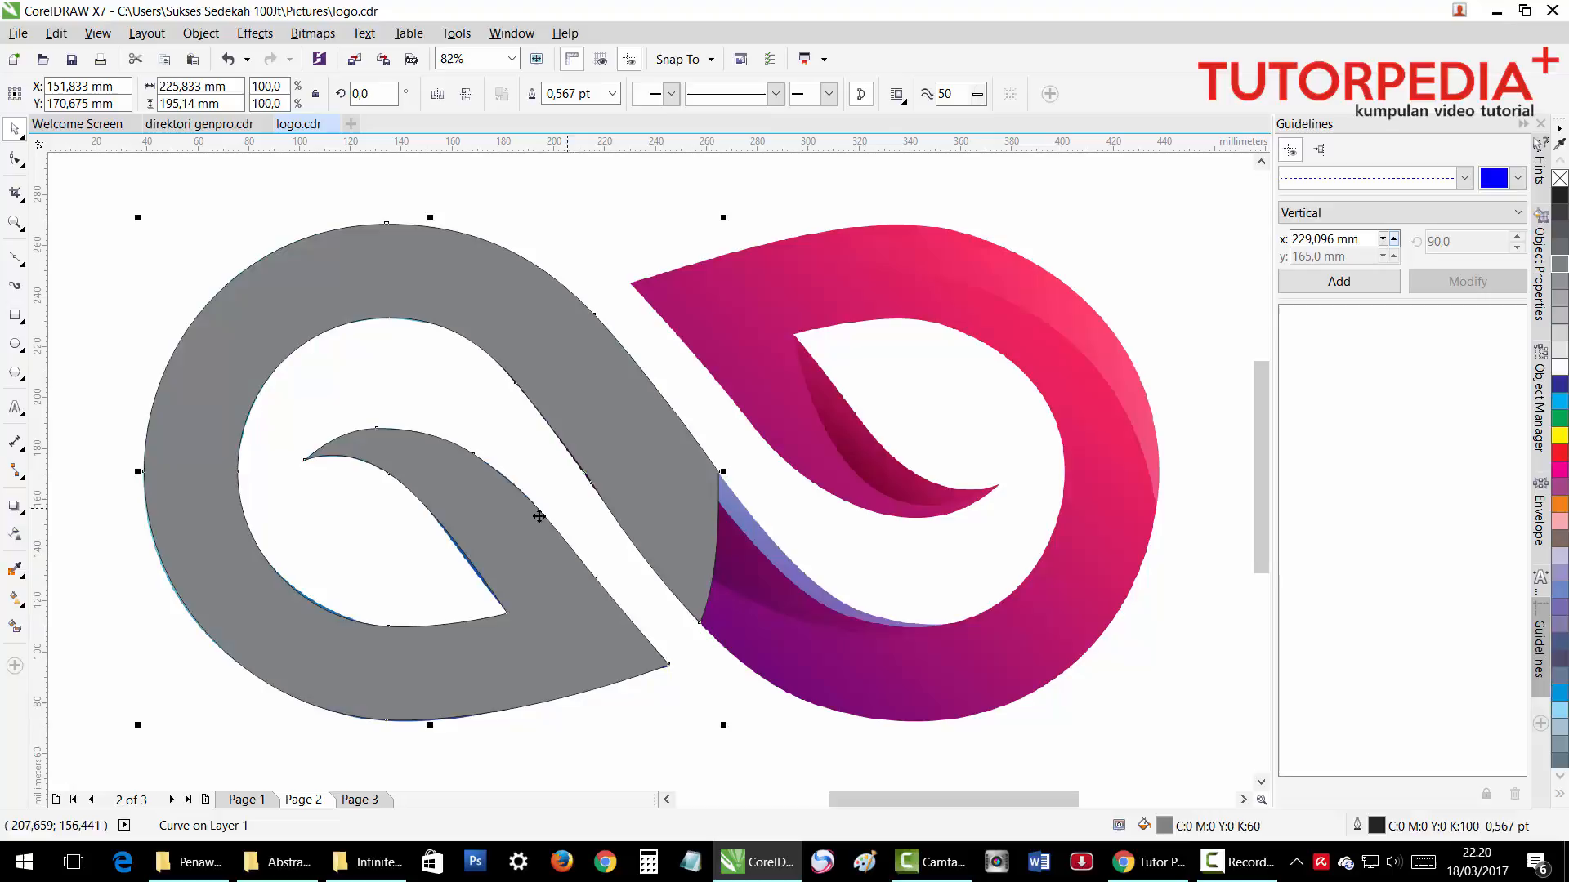
Adjust the lower edge of the inner leaf on the blue-loop curve to follow the bitmap more closely.
scroll(473, 554, up, 2)
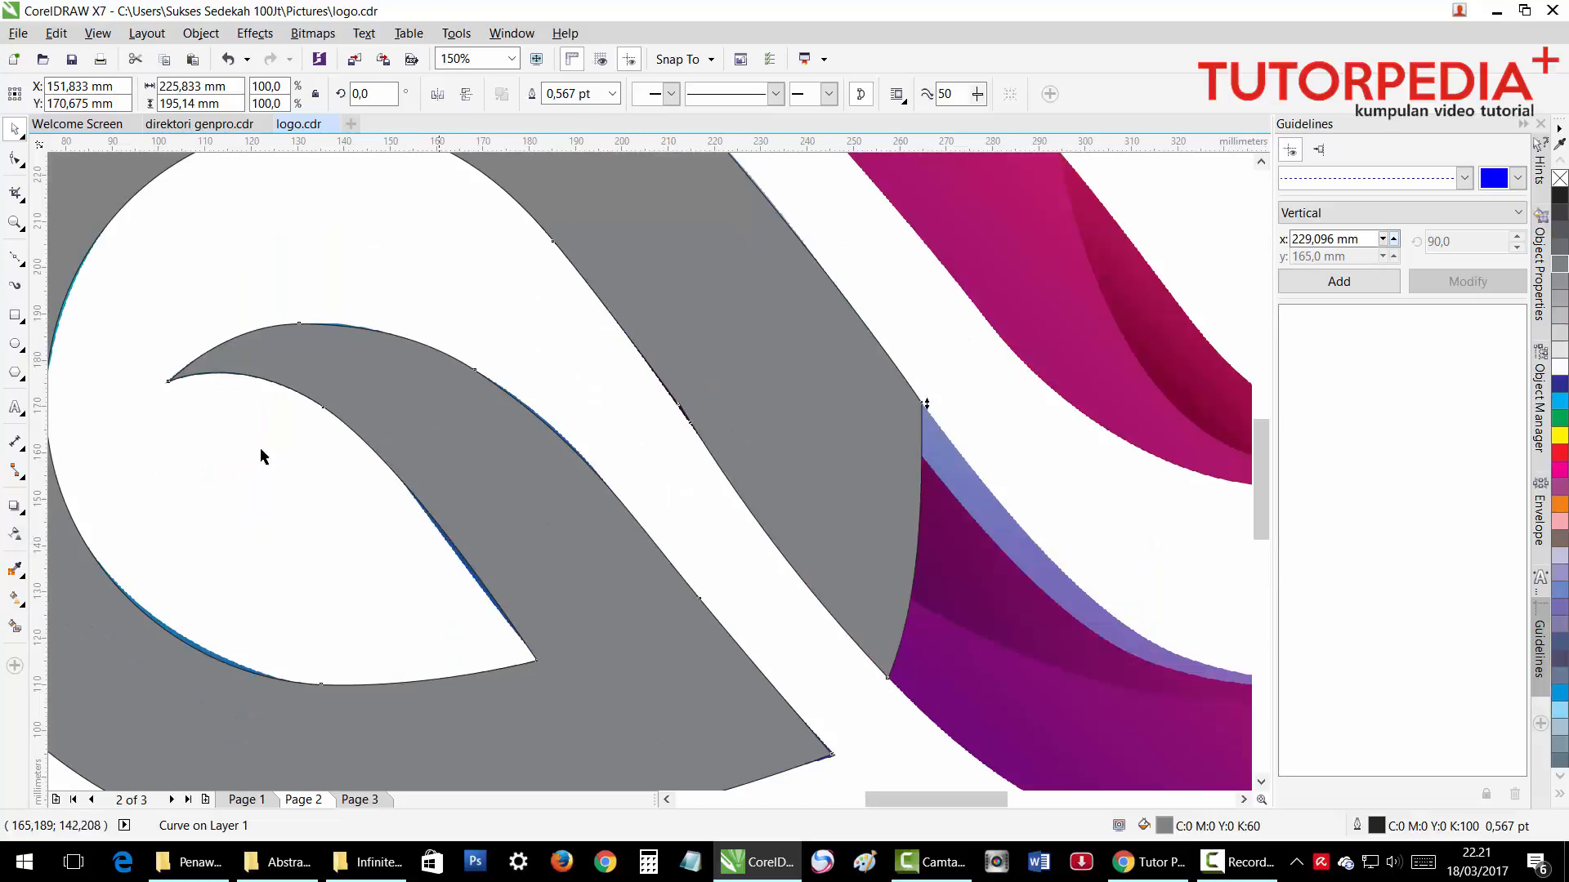
click(15, 159)
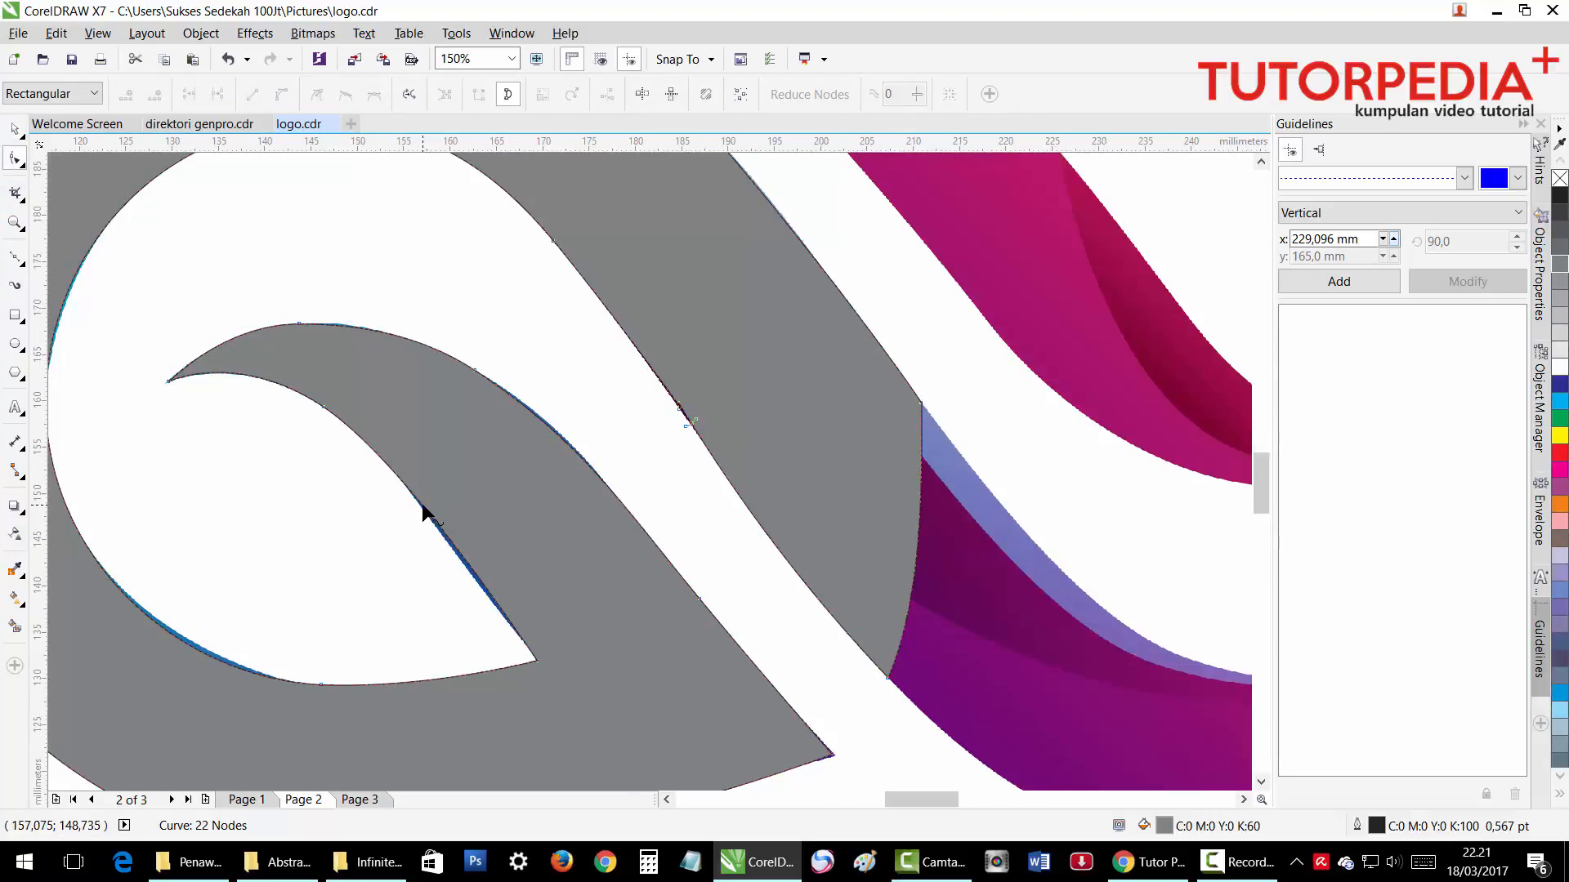
scroll(423, 513, up, 2)
click(246, 337)
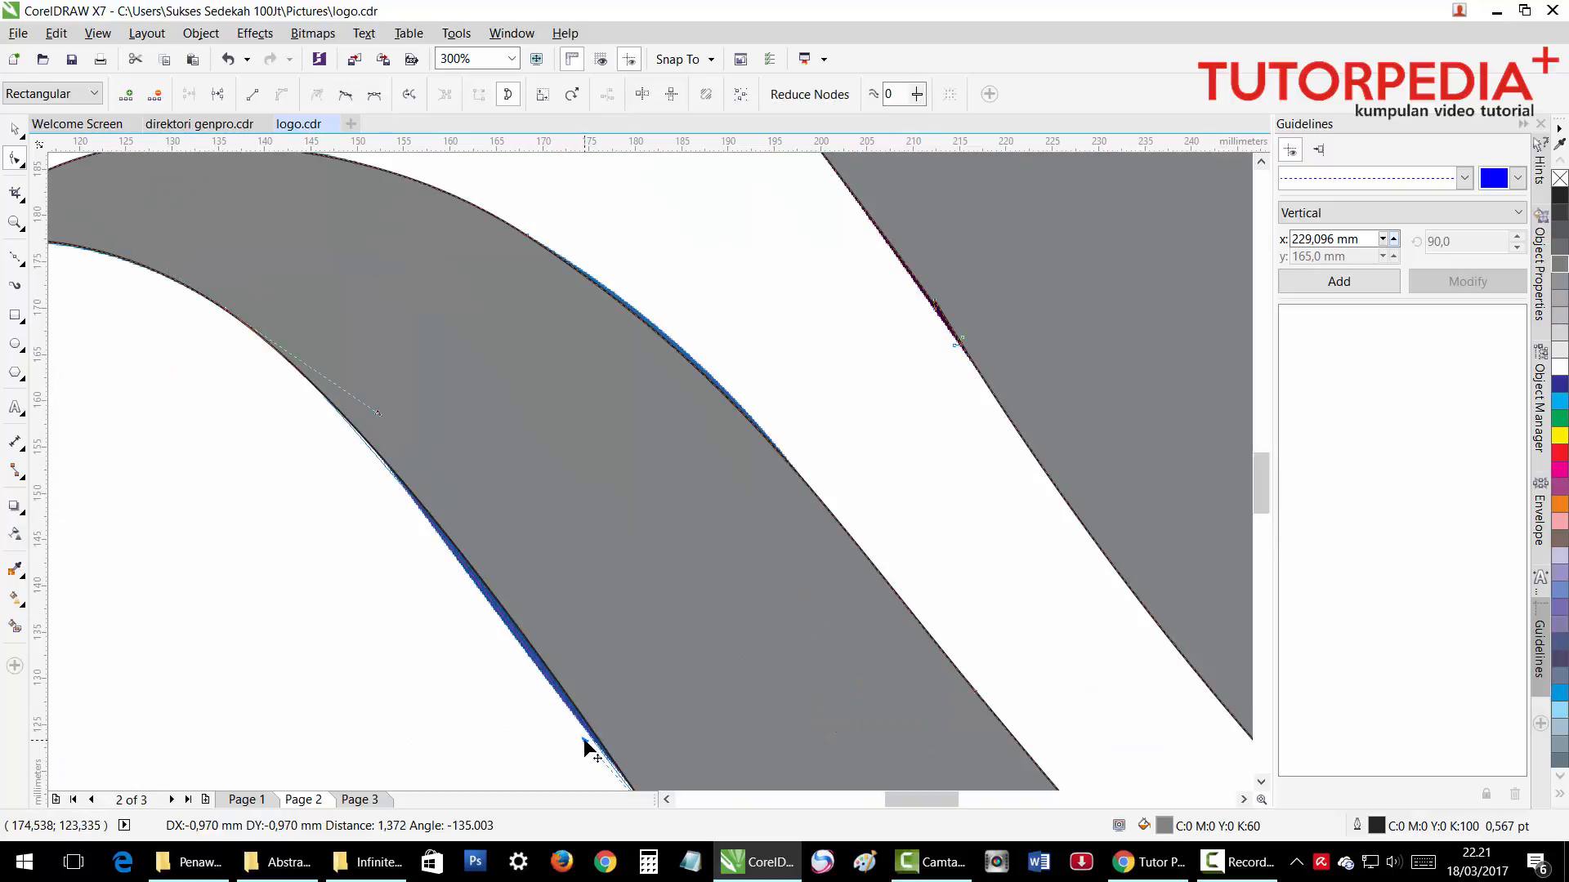
scroll(635, 663, down, 4)
key(space)
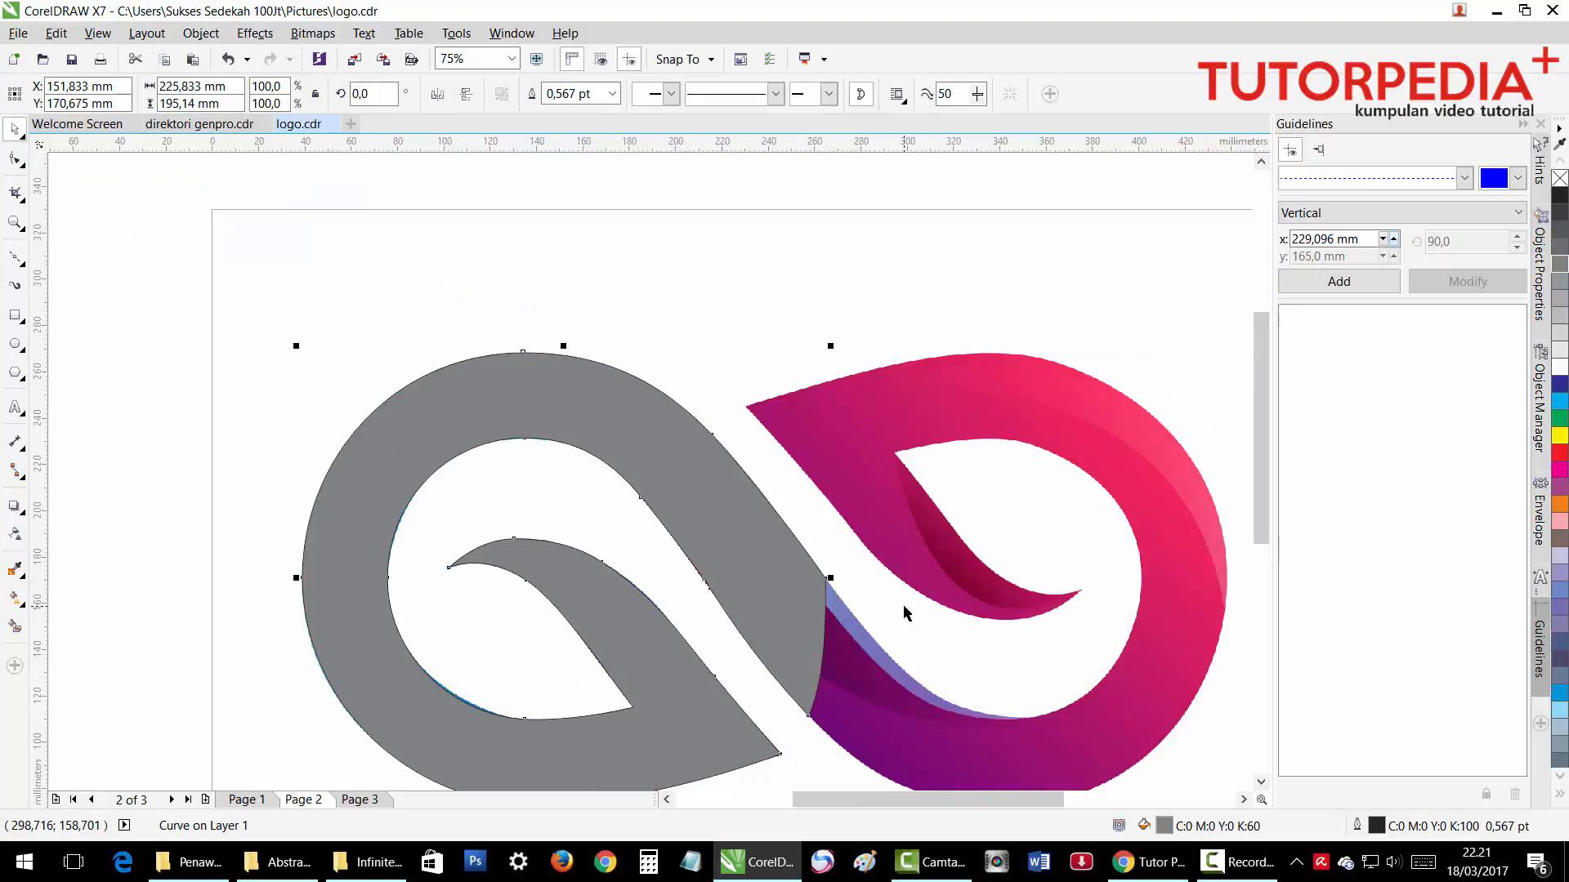
scroll(903, 604, up, 1)
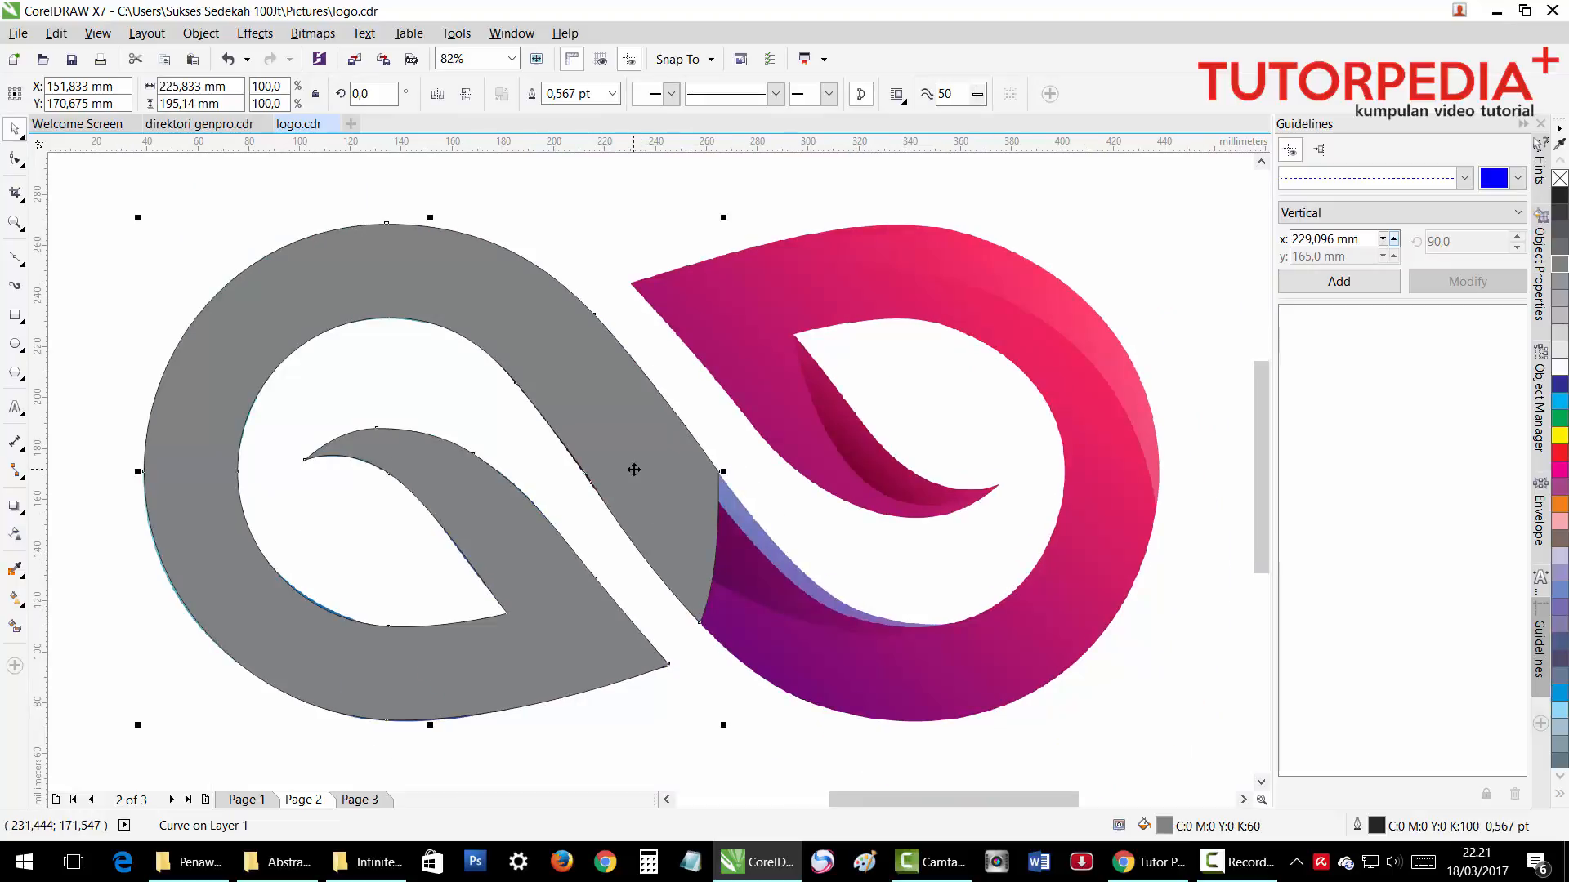
Place a duplicate of the grey loop curve over the pink loop, keeping the original on the blue loop.
drag(326, 302, 545, 321)
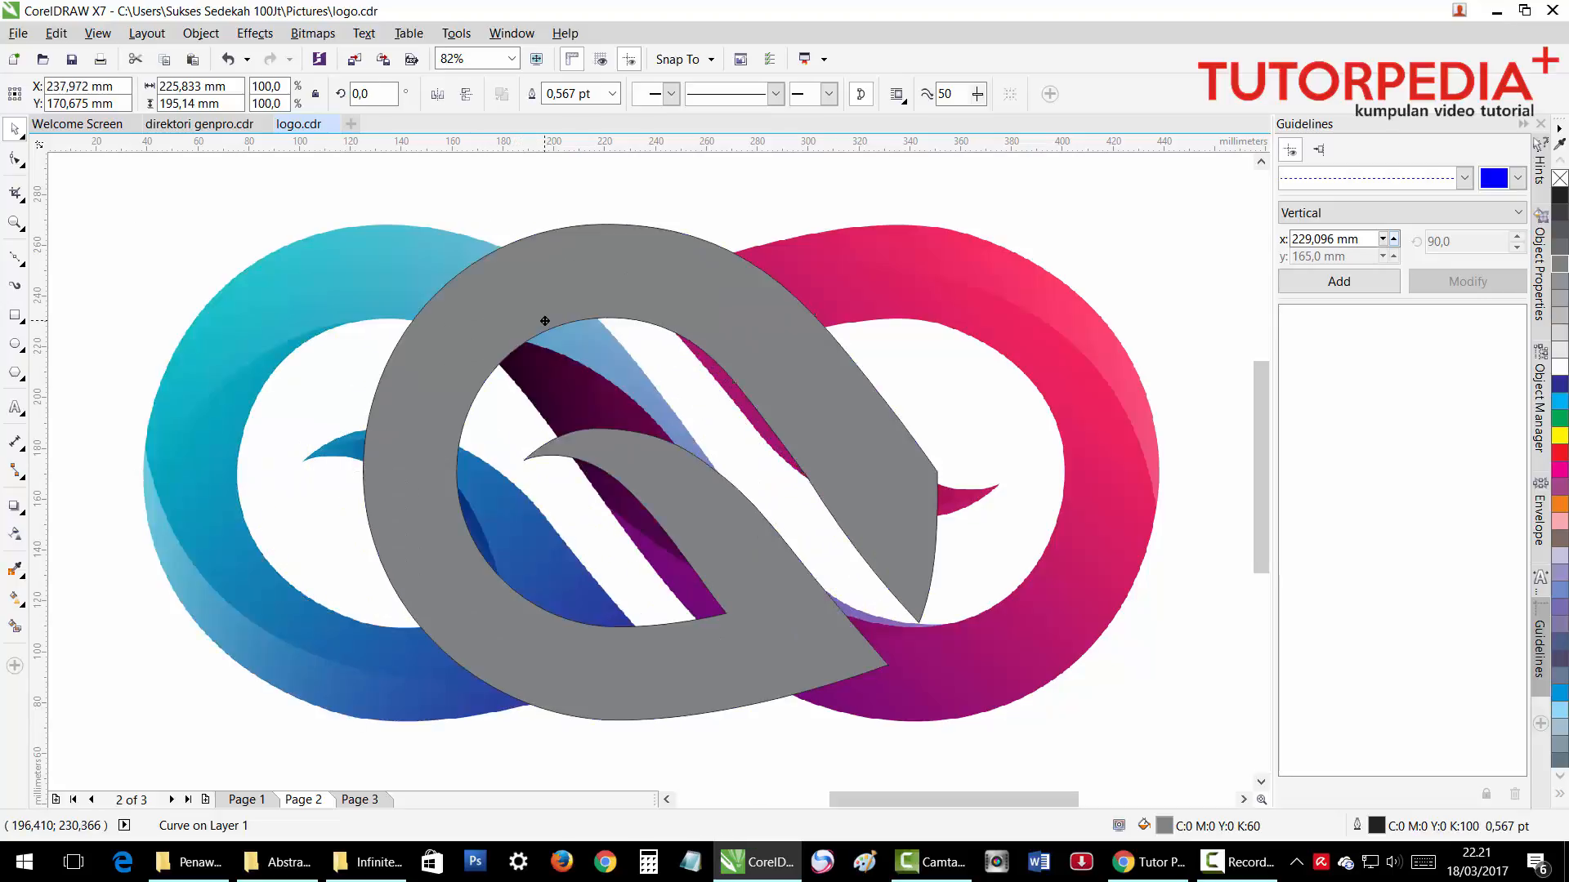
key(ctrl+z)
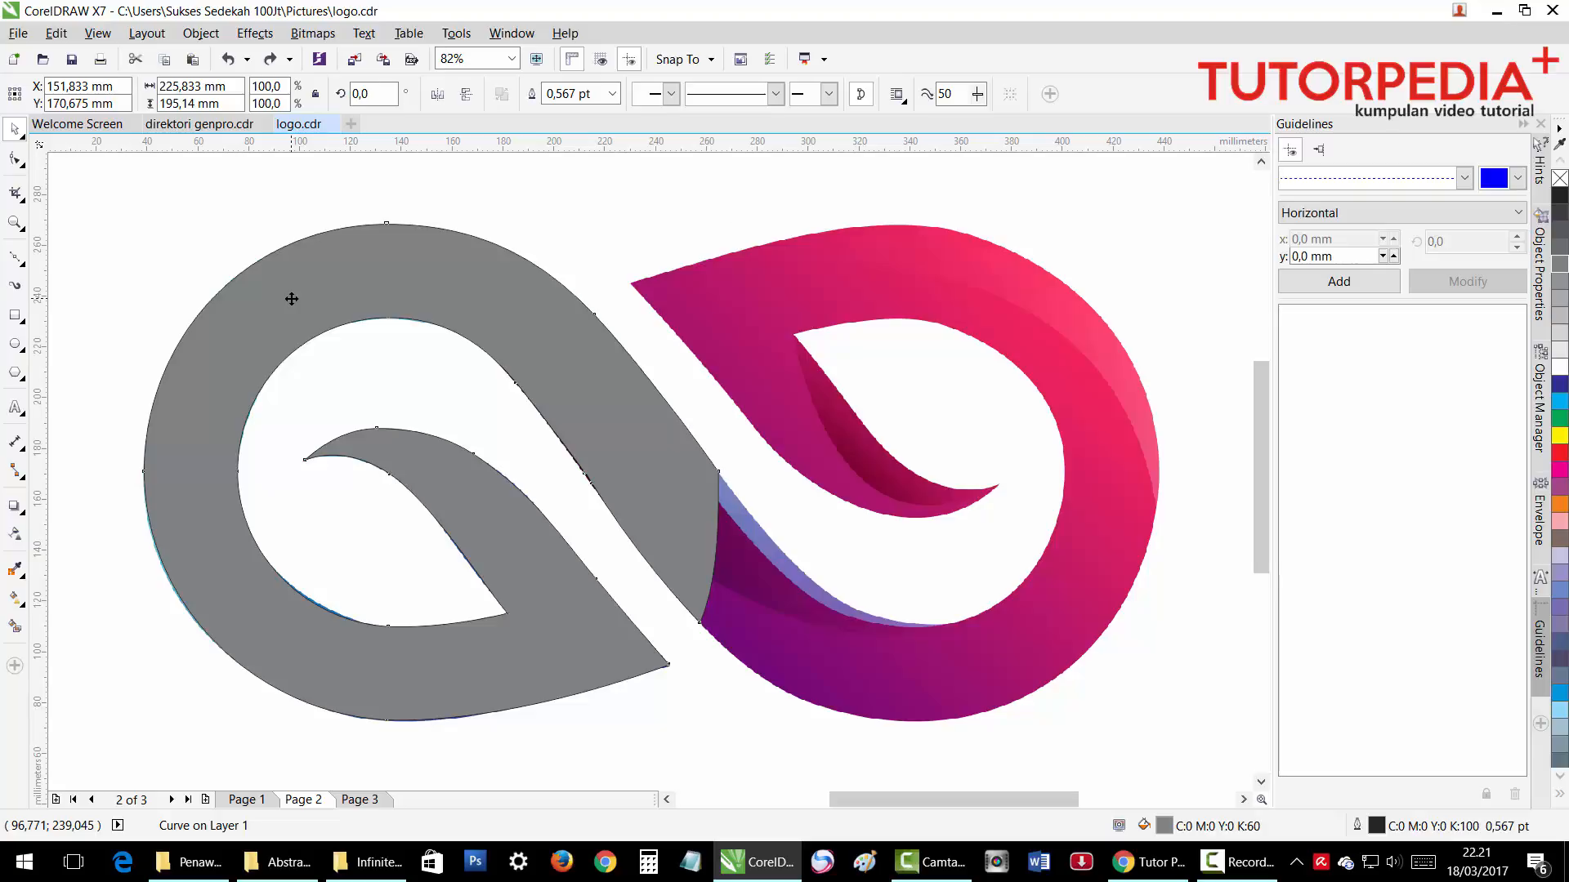
drag(292, 297, 844, 337)
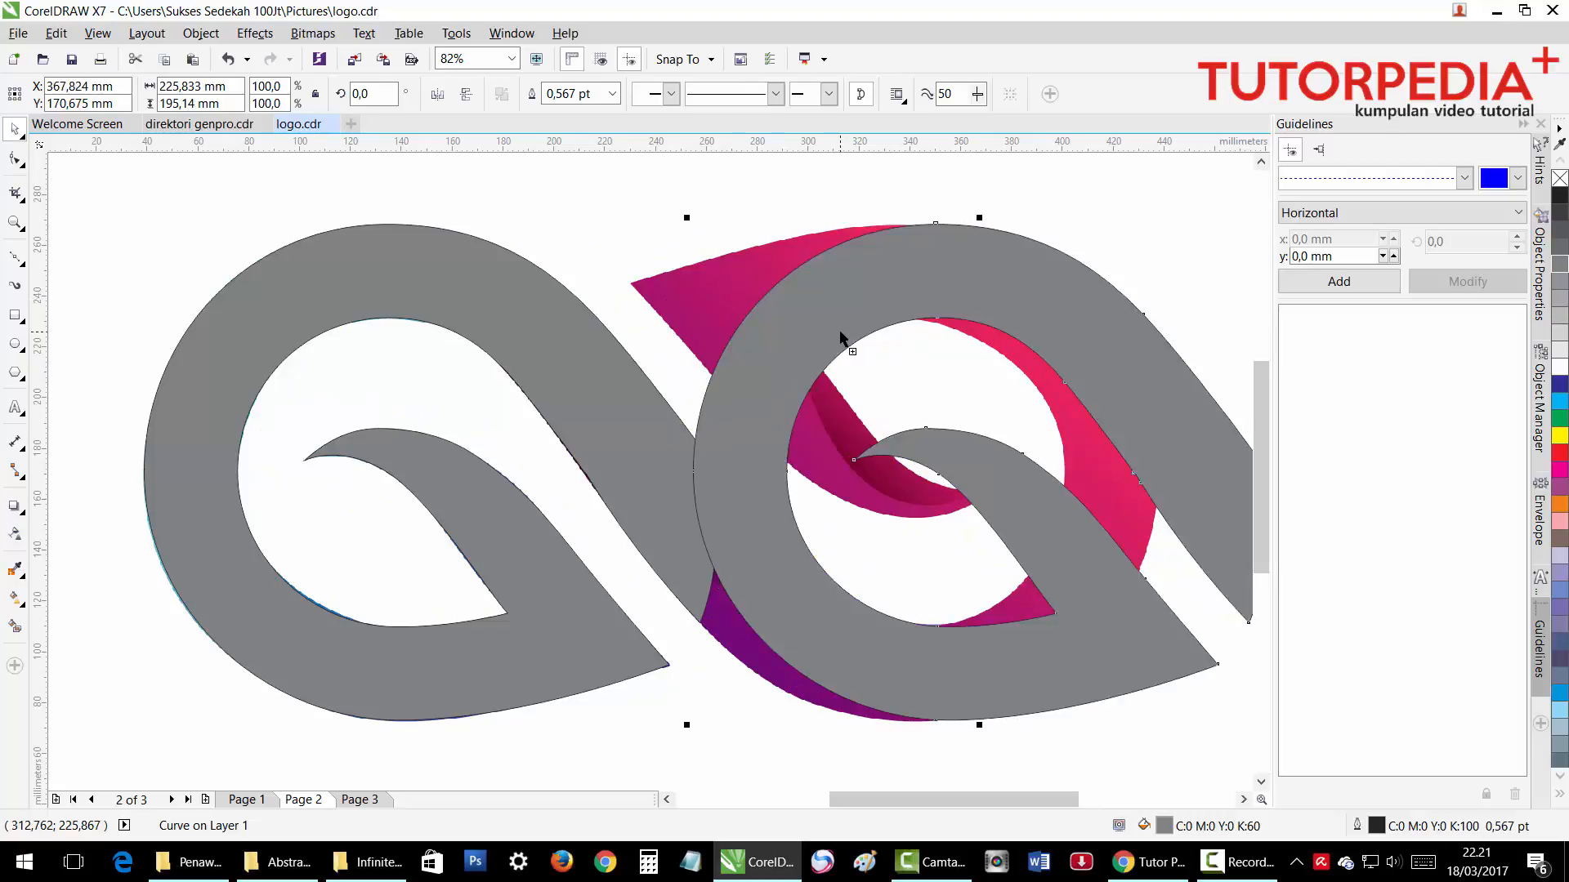
Mirror the duplicate horizontally and vertically and move it onto the pink loop, centred at about X 324 mm.
click(445, 98)
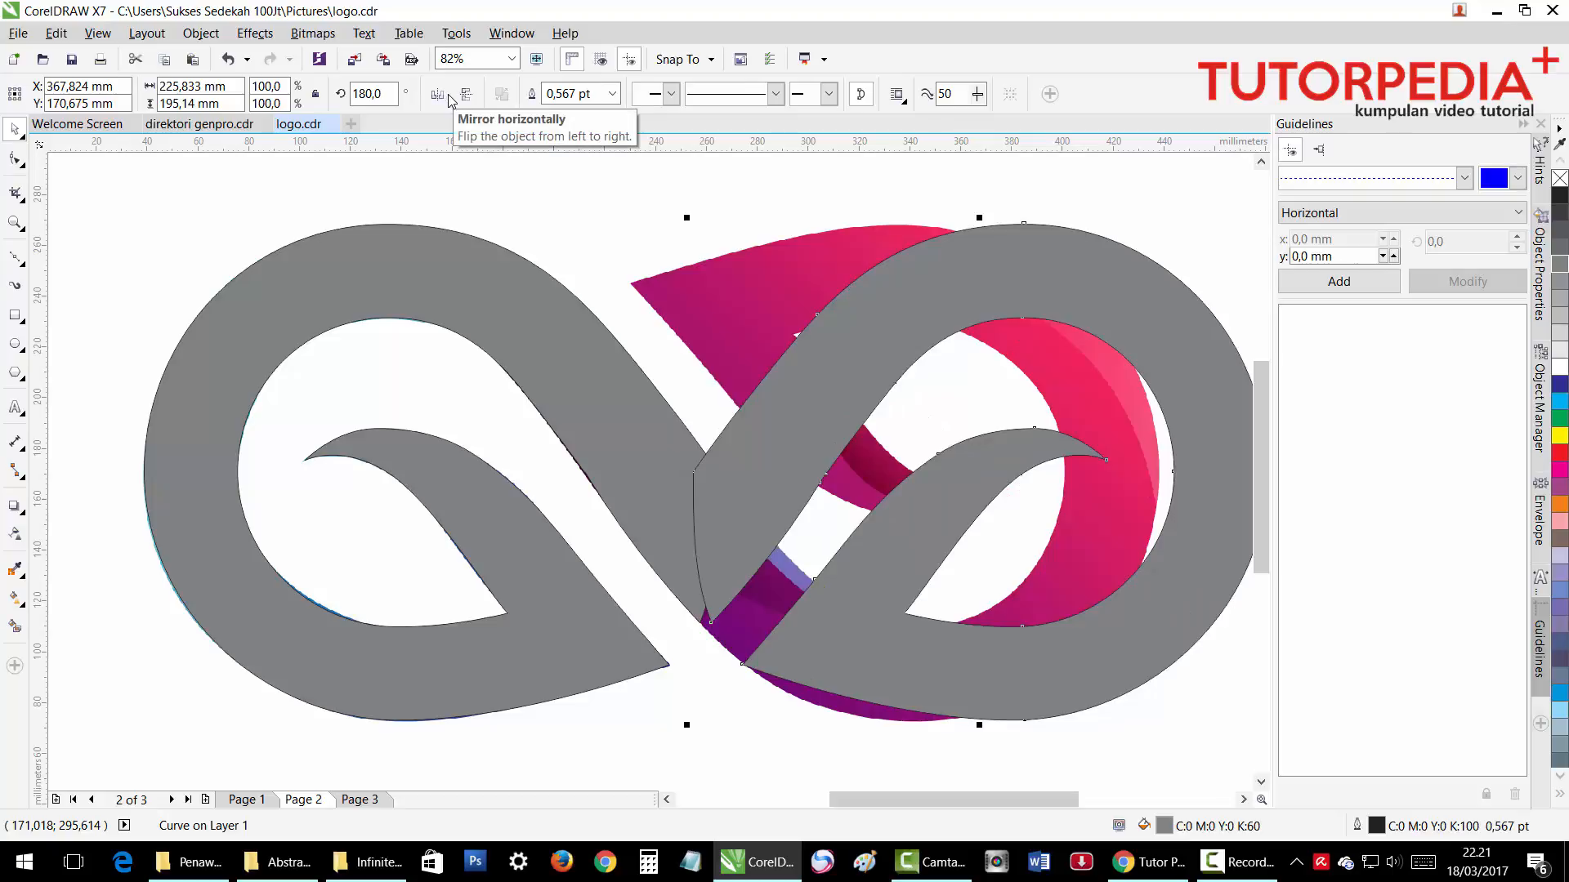
click(467, 94)
drag(842, 318, 730, 318)
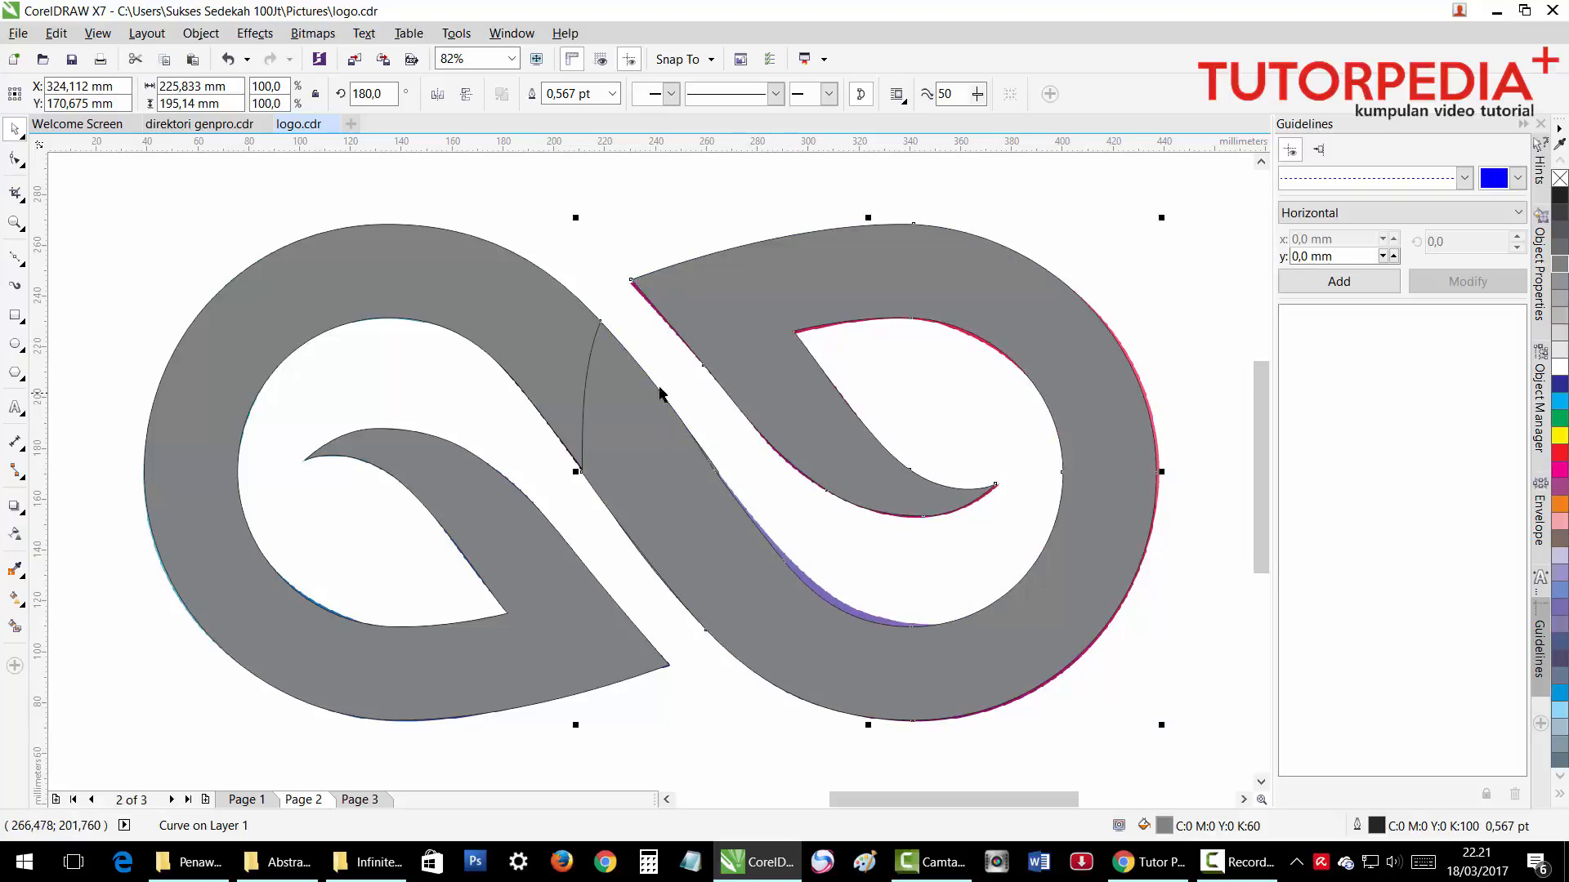
Nudge the mirrored copy into alignment with the pink loop of the bitmap, at X 325,312 mm and Y 169,575 mm.
shift+click(540, 322)
click(623, 187)
click(691, 269)
key(Right)
key(Right)
key(Right)
key(Right)
key(Right)
key(Right)
key(Right)
key(Right)
key(Right)
key(Right)
key(Right)
key(Right)
key(Right)
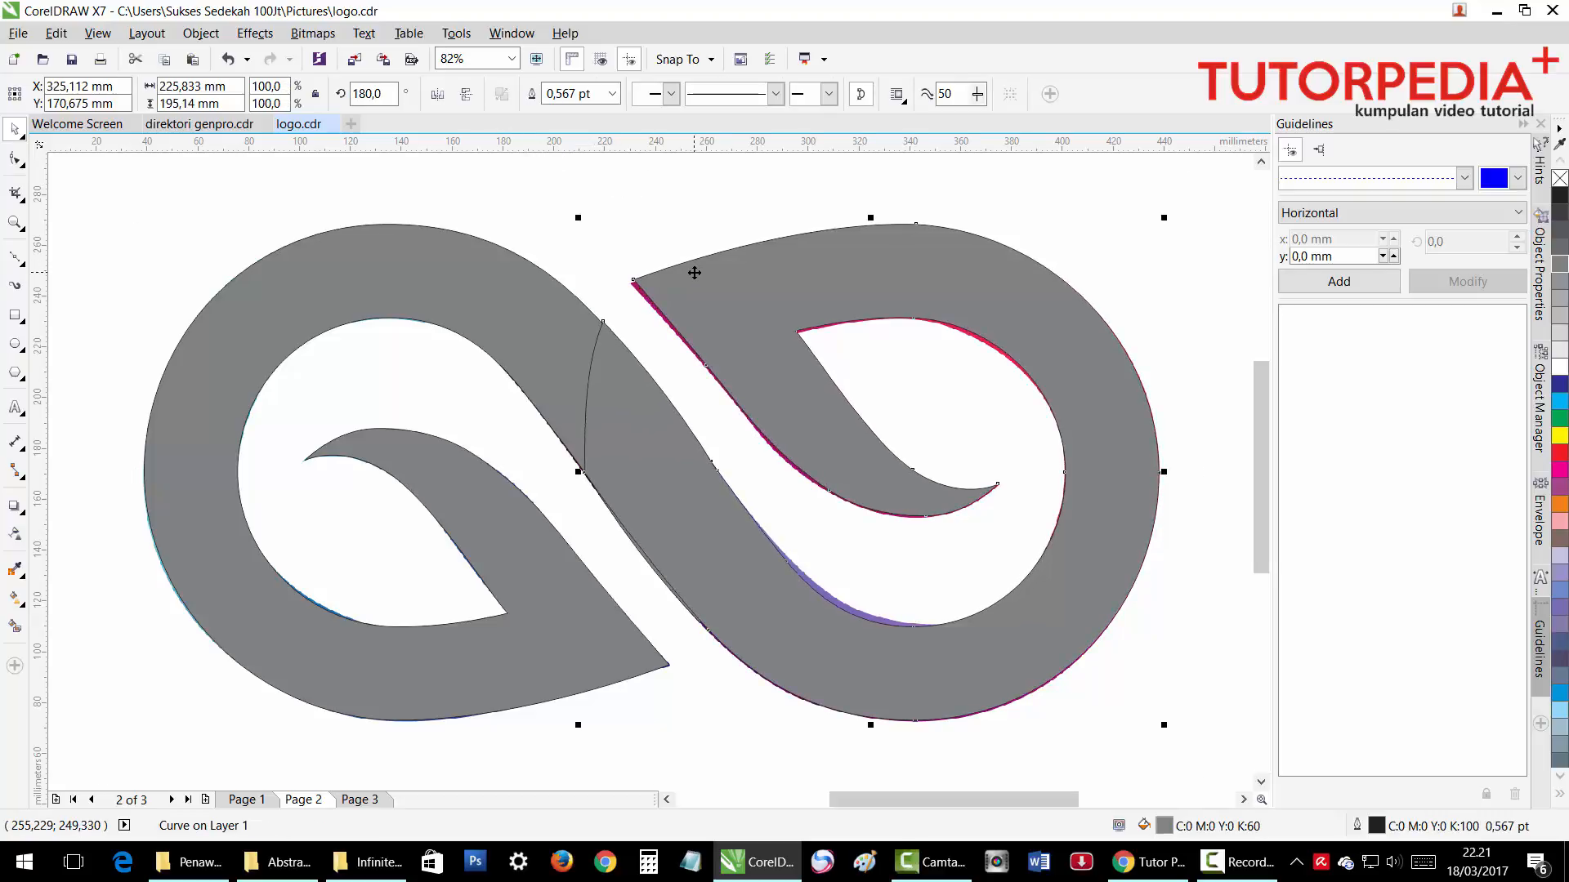
key(Down)
key(Down)
key(Down)
key(Down)
key(Down)
key(Down)
key(Down)
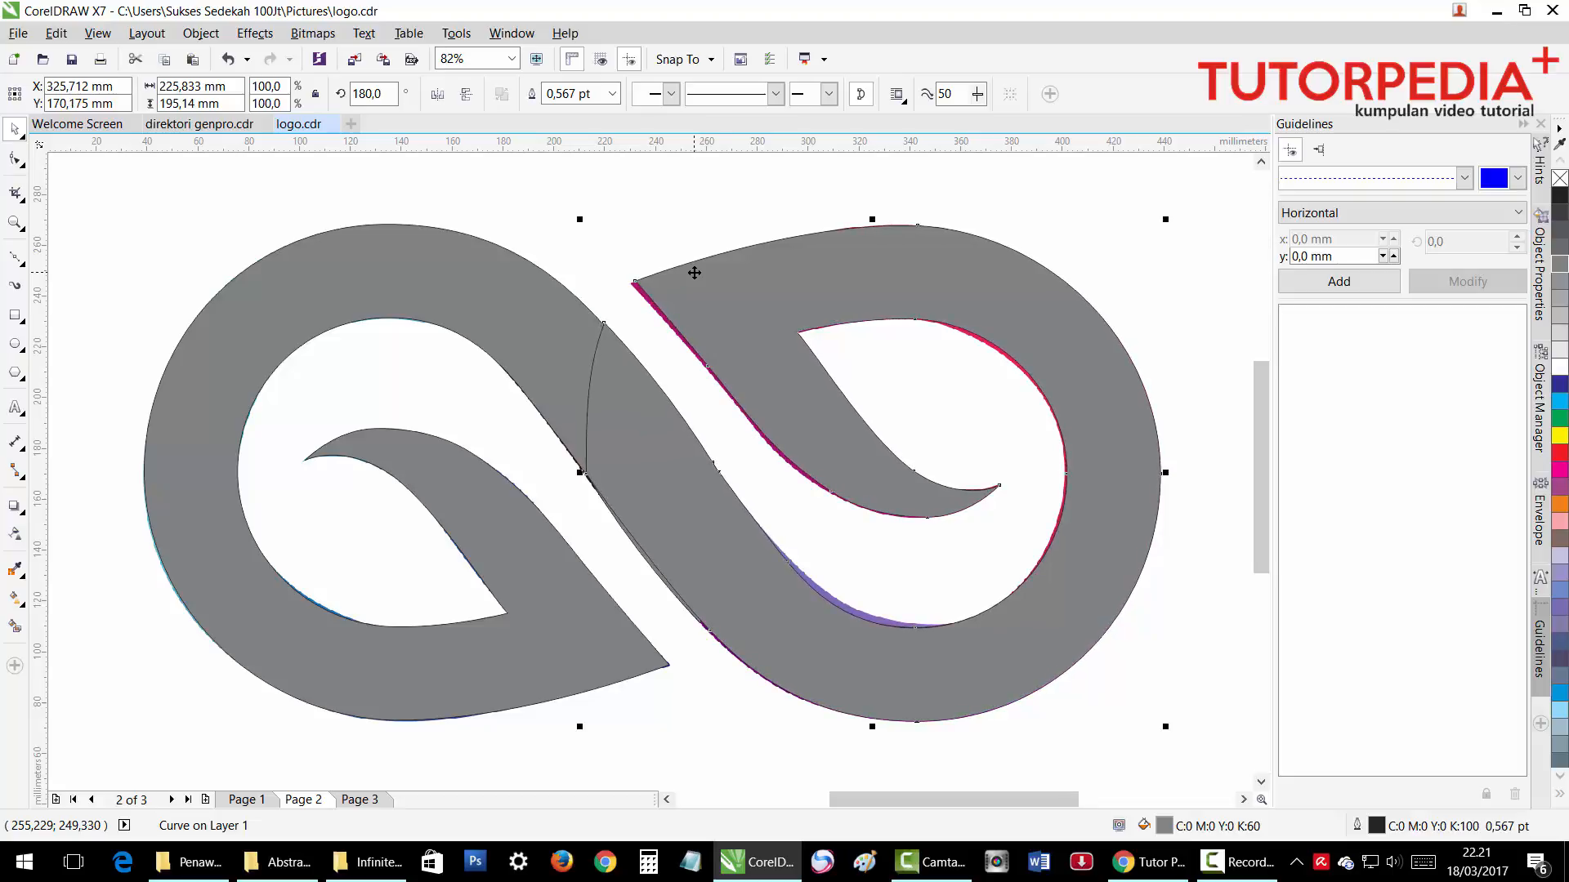
key(Down)
key(Down)
key(Down)
key(Down)
key(Down)
key(Down)
key(Down)
key(Down)
key(Down)
key(Down)
key(Down)
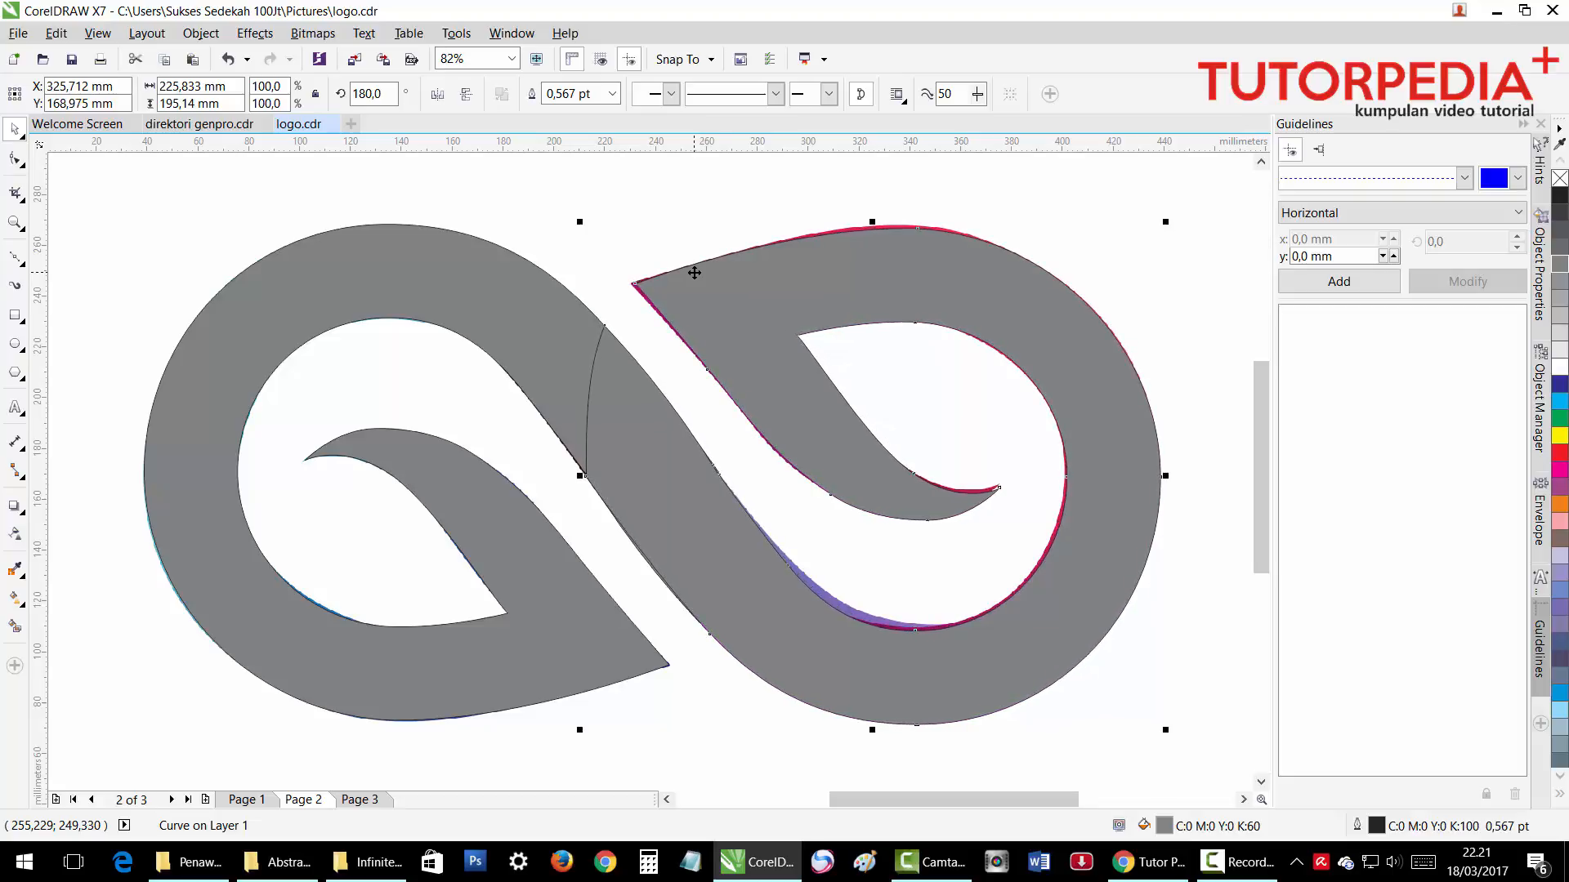
key(Up)
key(Up)
key(Up)
key(Up)
key(Up)
key(Up)
key(Up)
key(Left)
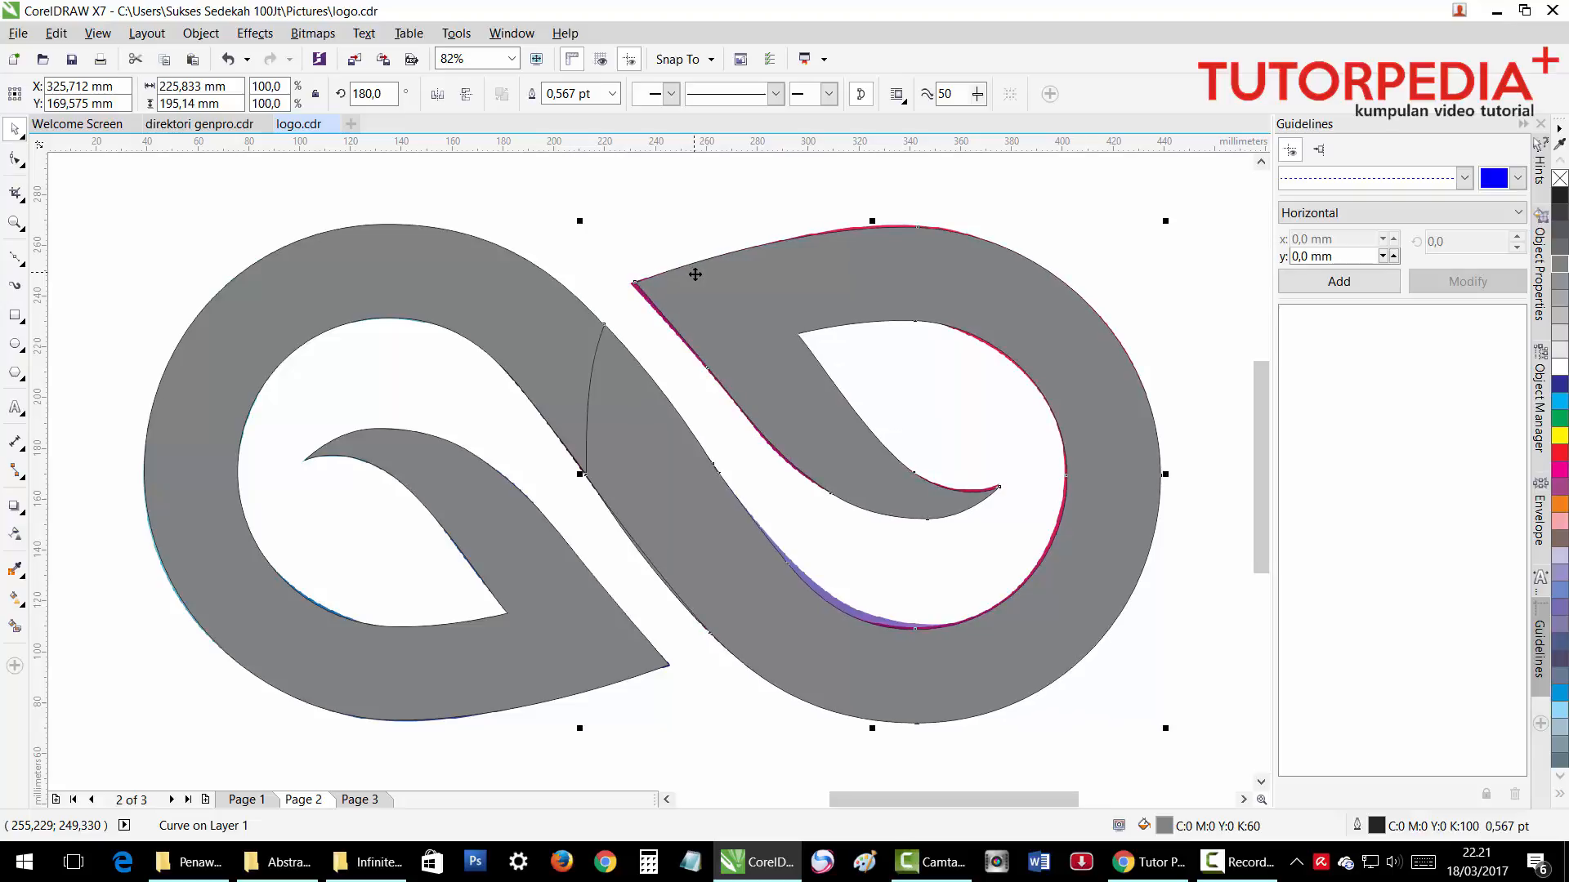
key(Left)
key(Left)
key(Left)
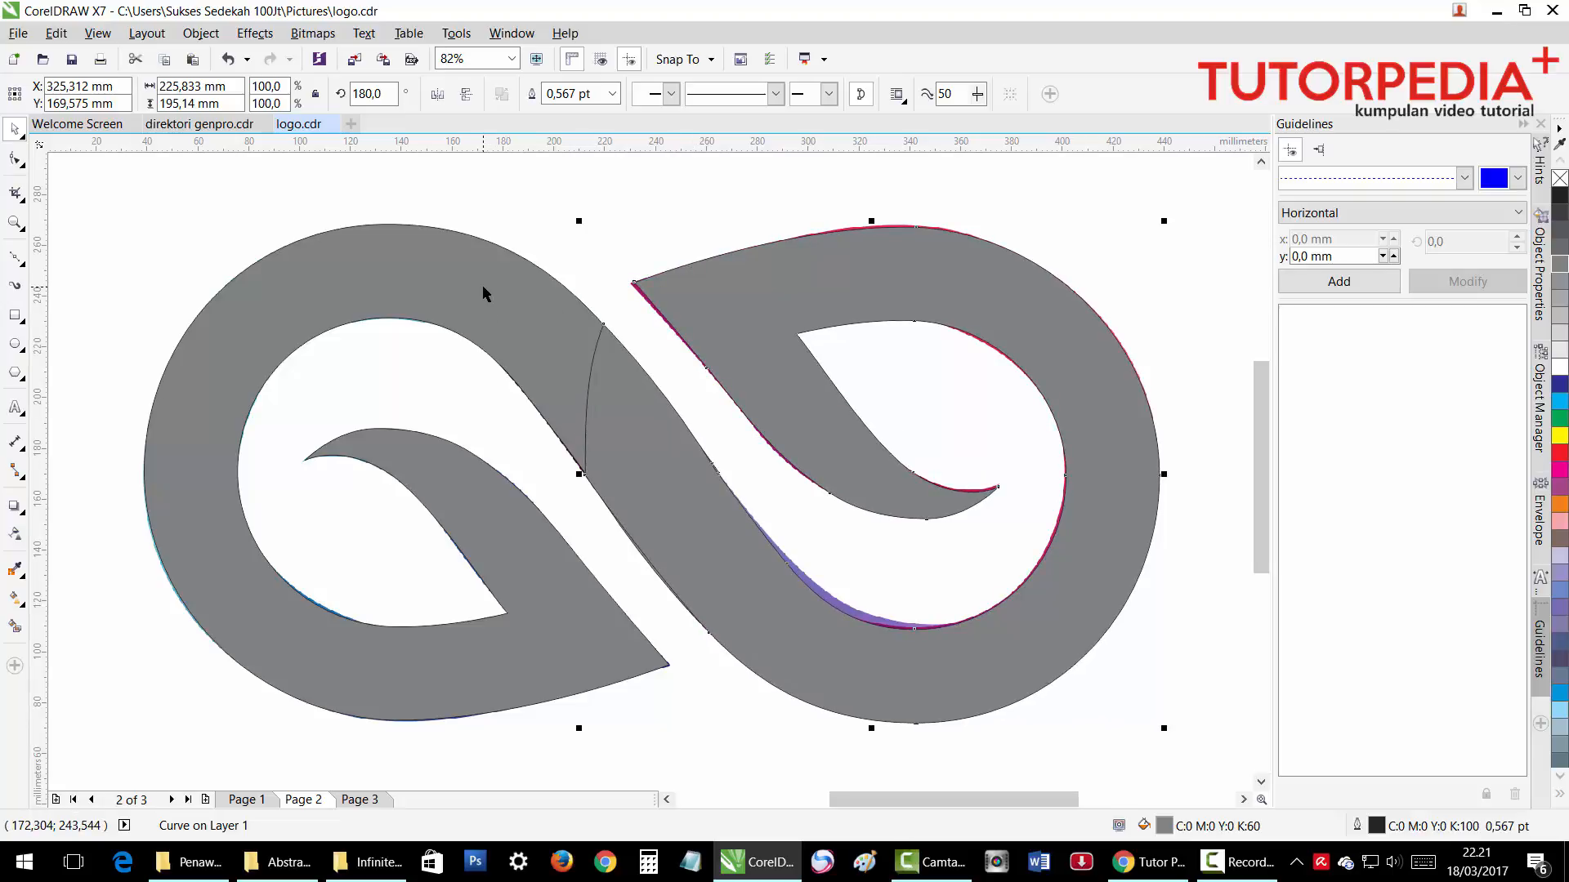
Weld the mirrored copy and the original loop into one infinity-shaped curve.
click(678, 228)
click(700, 302)
shift+click(503, 319)
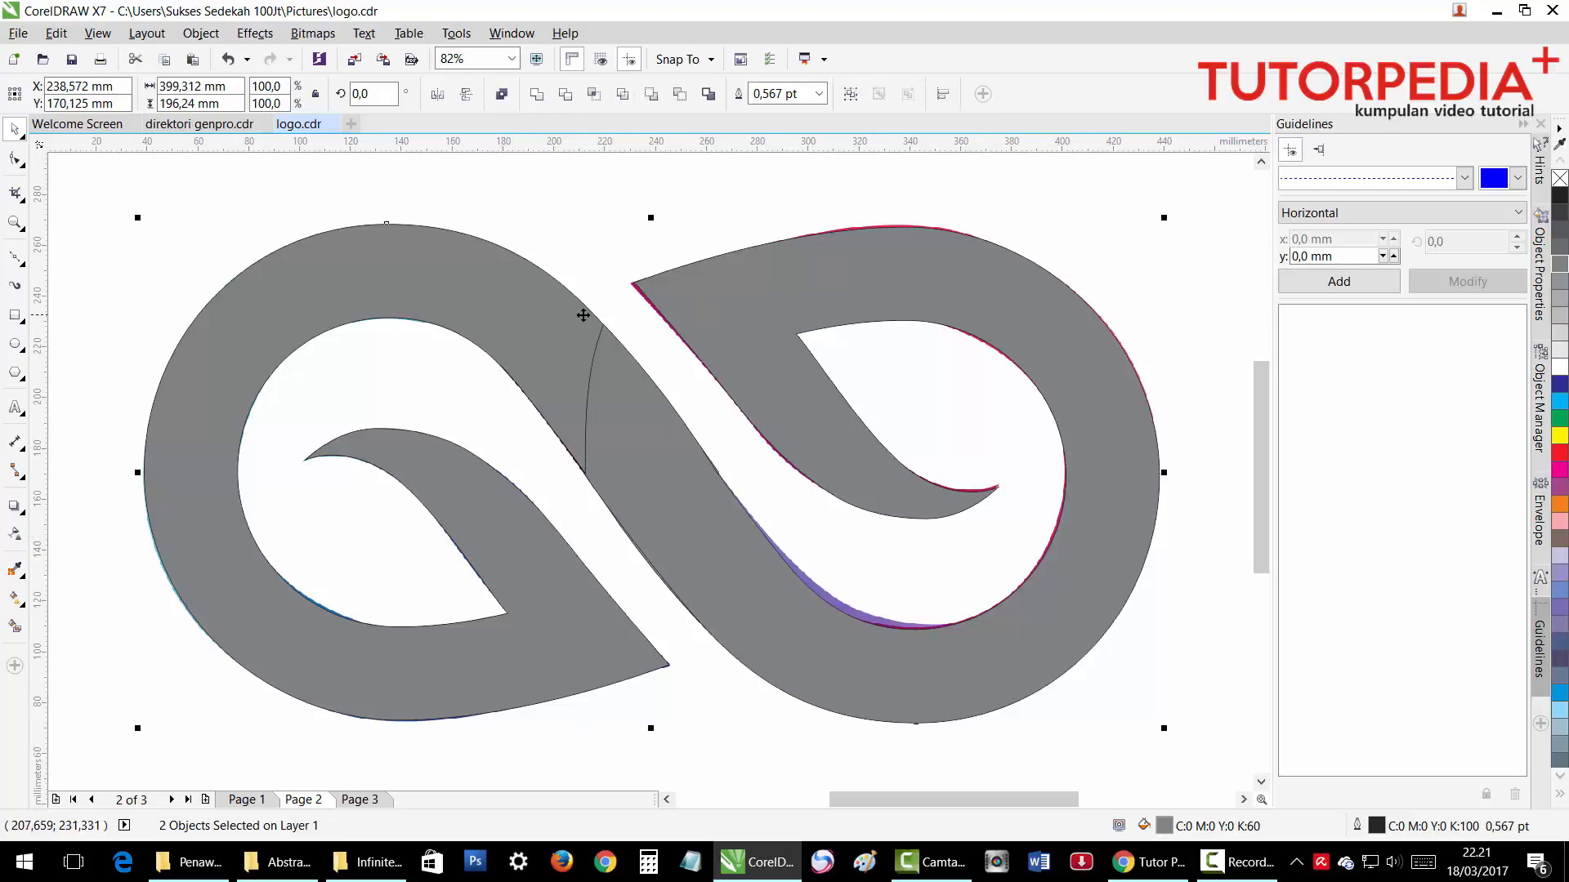
click(536, 93)
Move the welded infinity curve off the bitmap to compare them, and centre-align it back onto the bitmap.
scroll(1009, 331, down, 2)
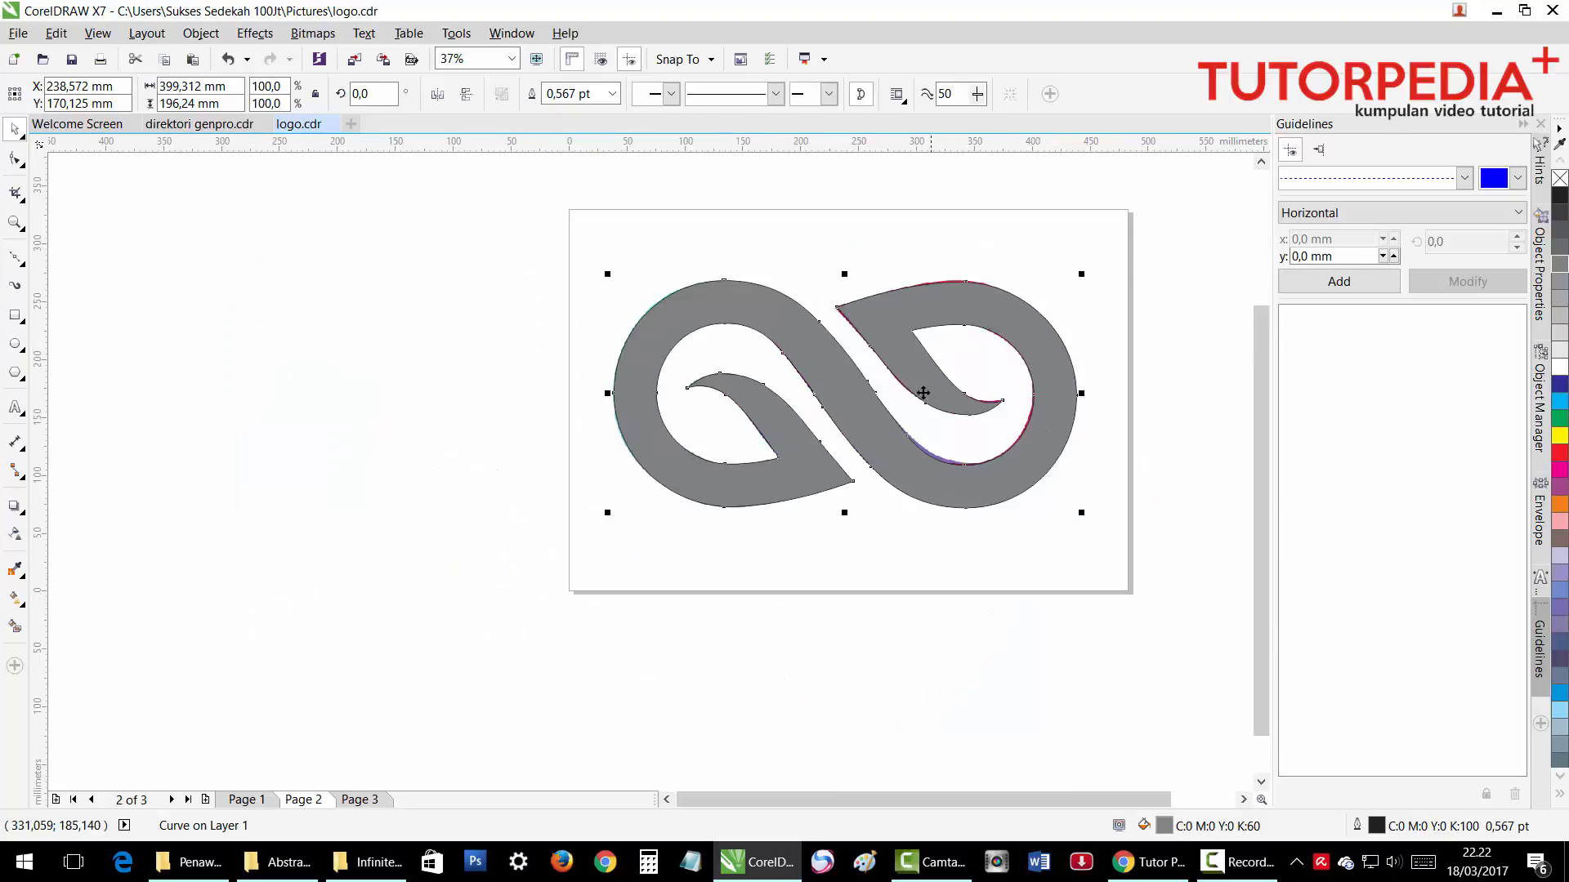
drag(850, 385, 343, 385)
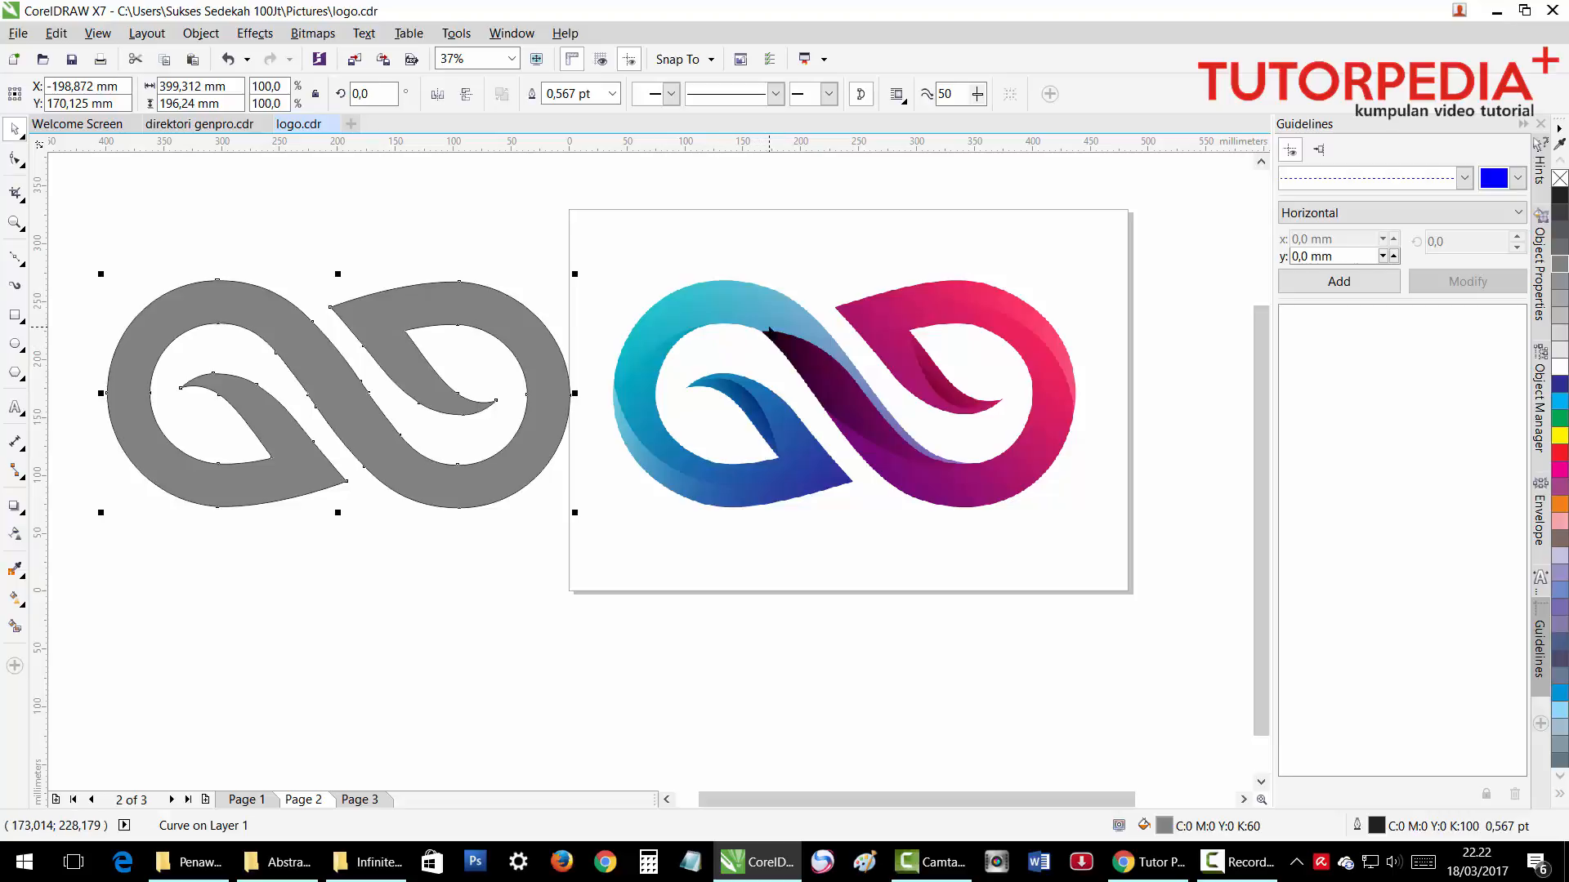
shift+click(750, 345)
key(c)
key(e)
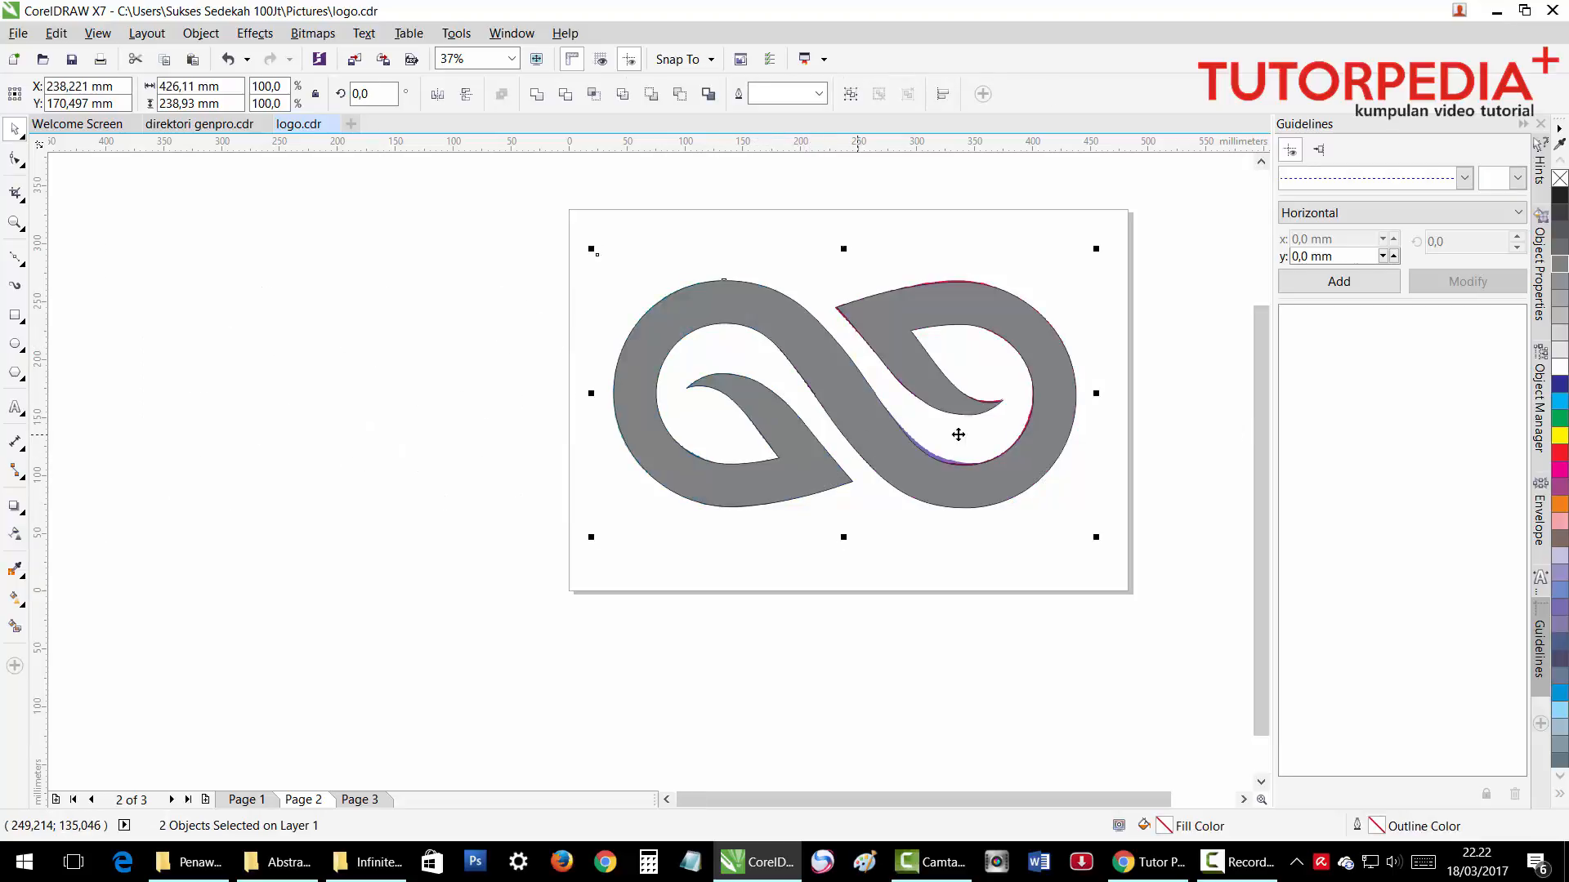
Remove the fill from the infinity curve so only its outline lies over the bitmap.
click(1066, 409)
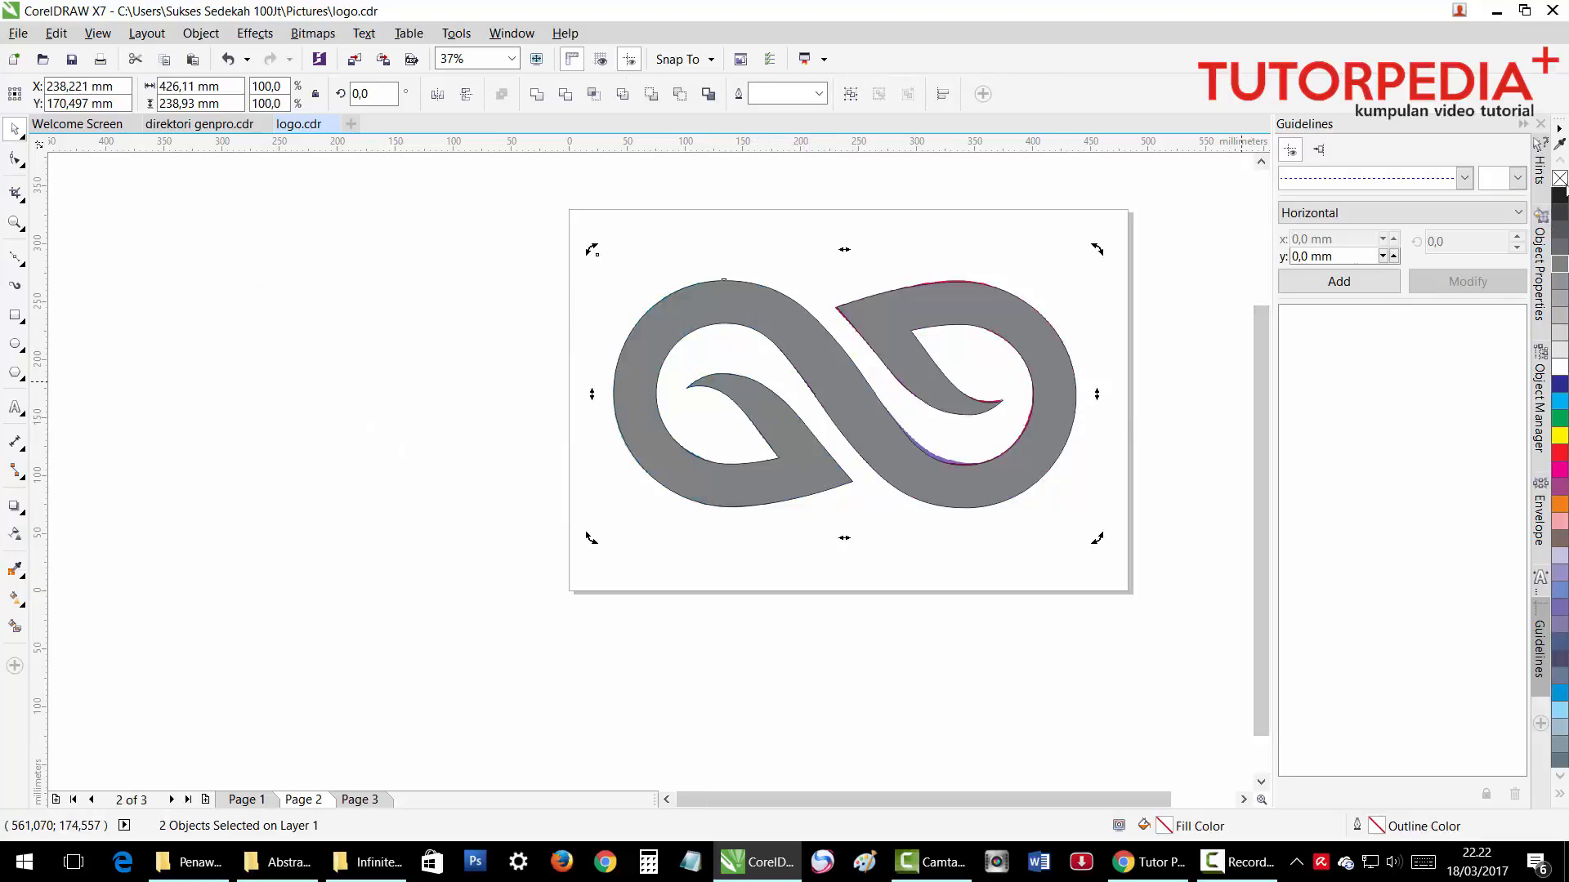
click(1558, 178)
click(1185, 319)
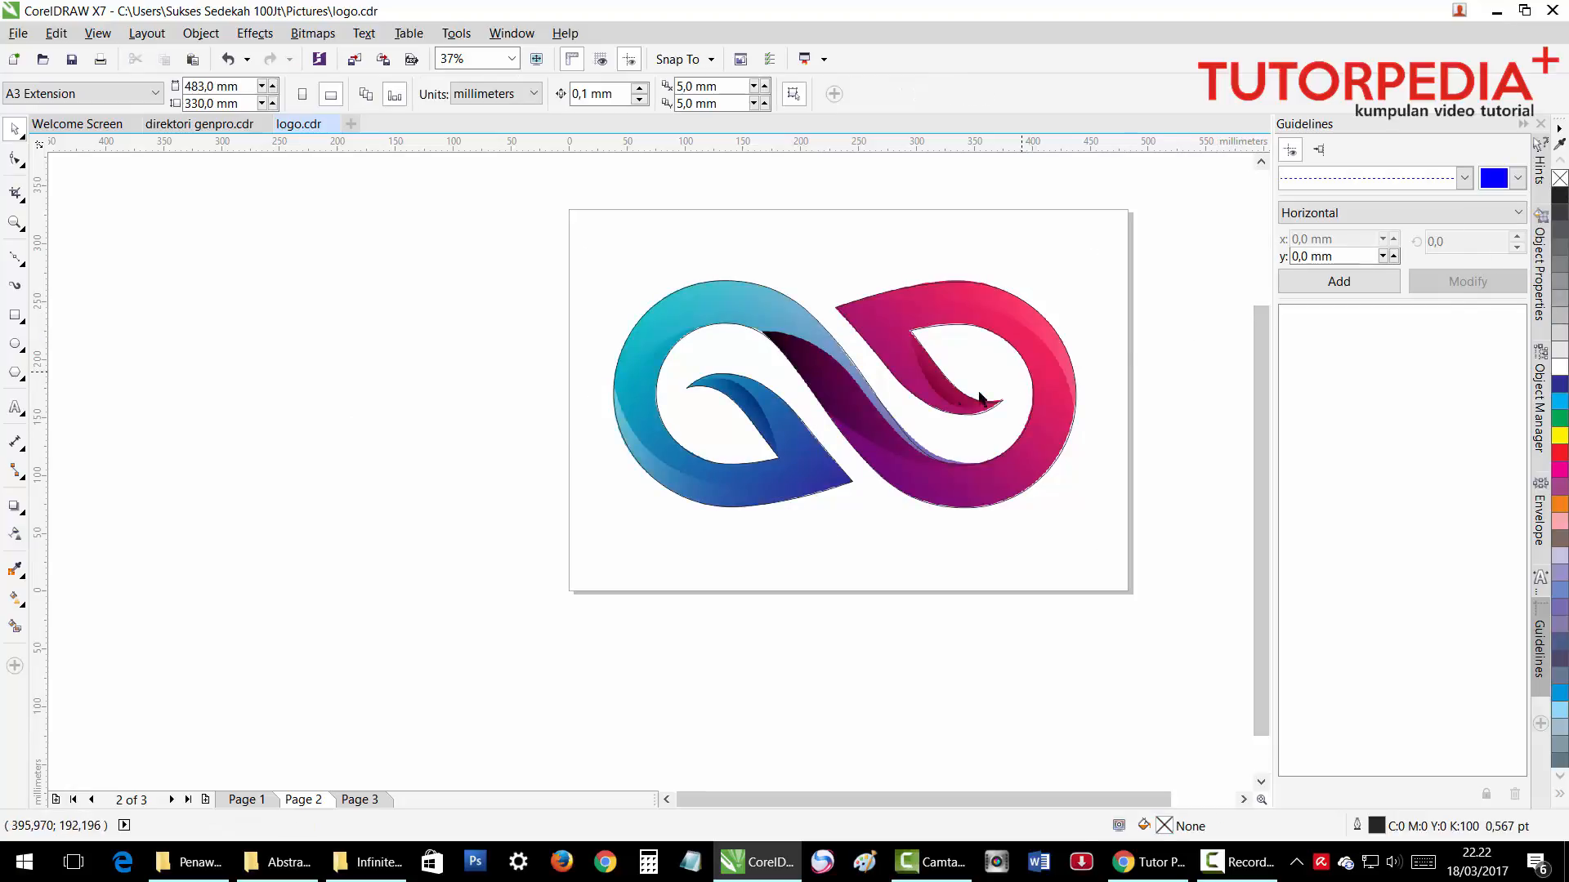
Draw a closed Bézier shape around the dark blue shading of the left leaf, undoing any accidental shift of it.
scroll(962, 418, up, 2)
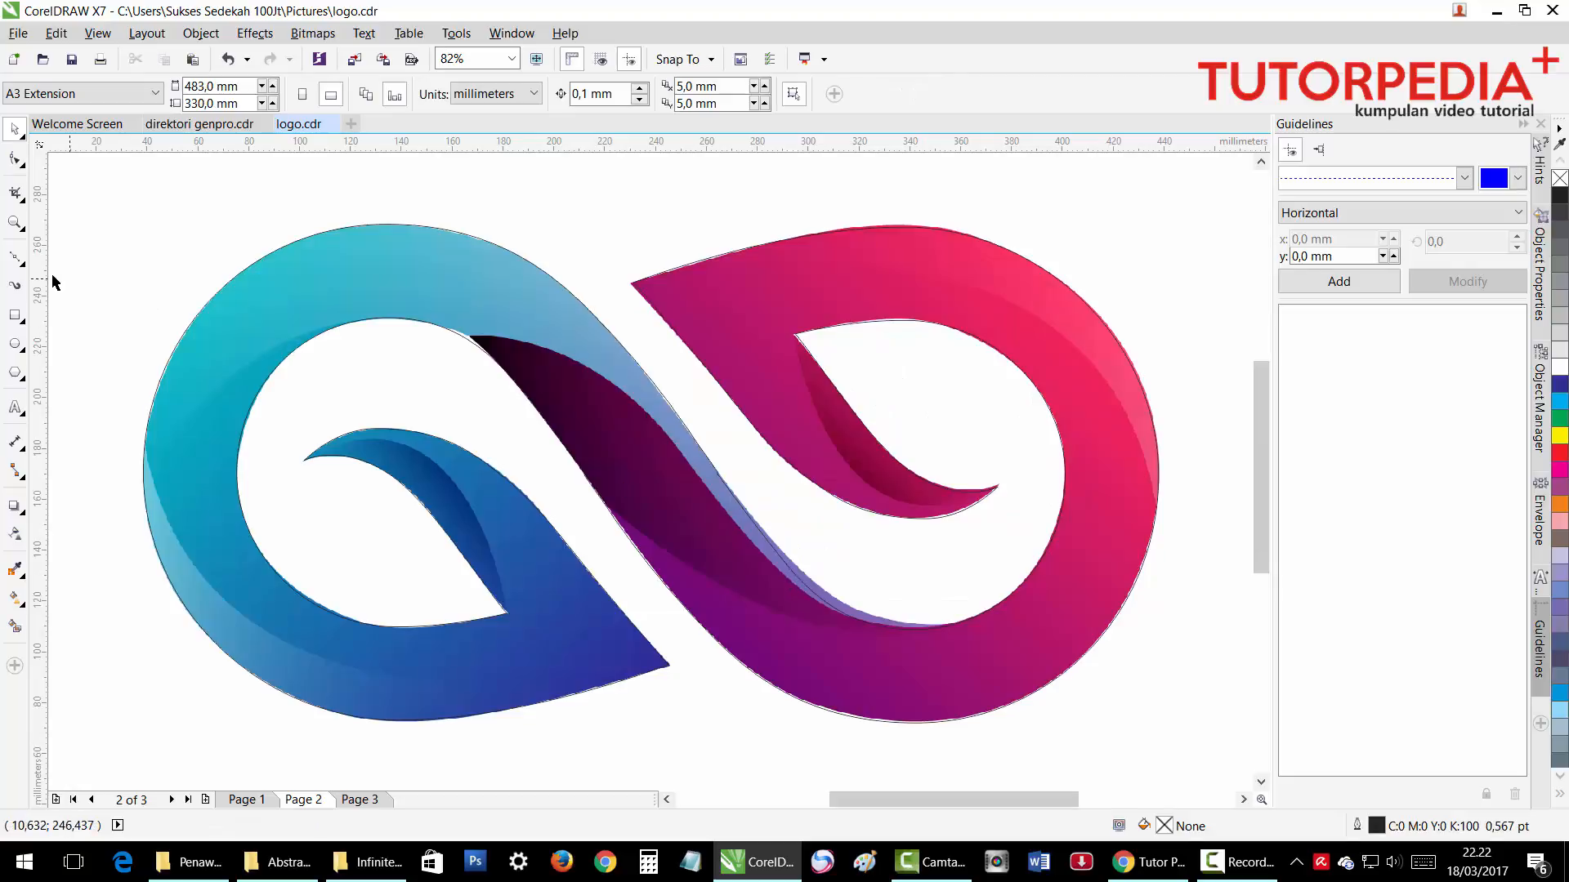
click(20, 261)
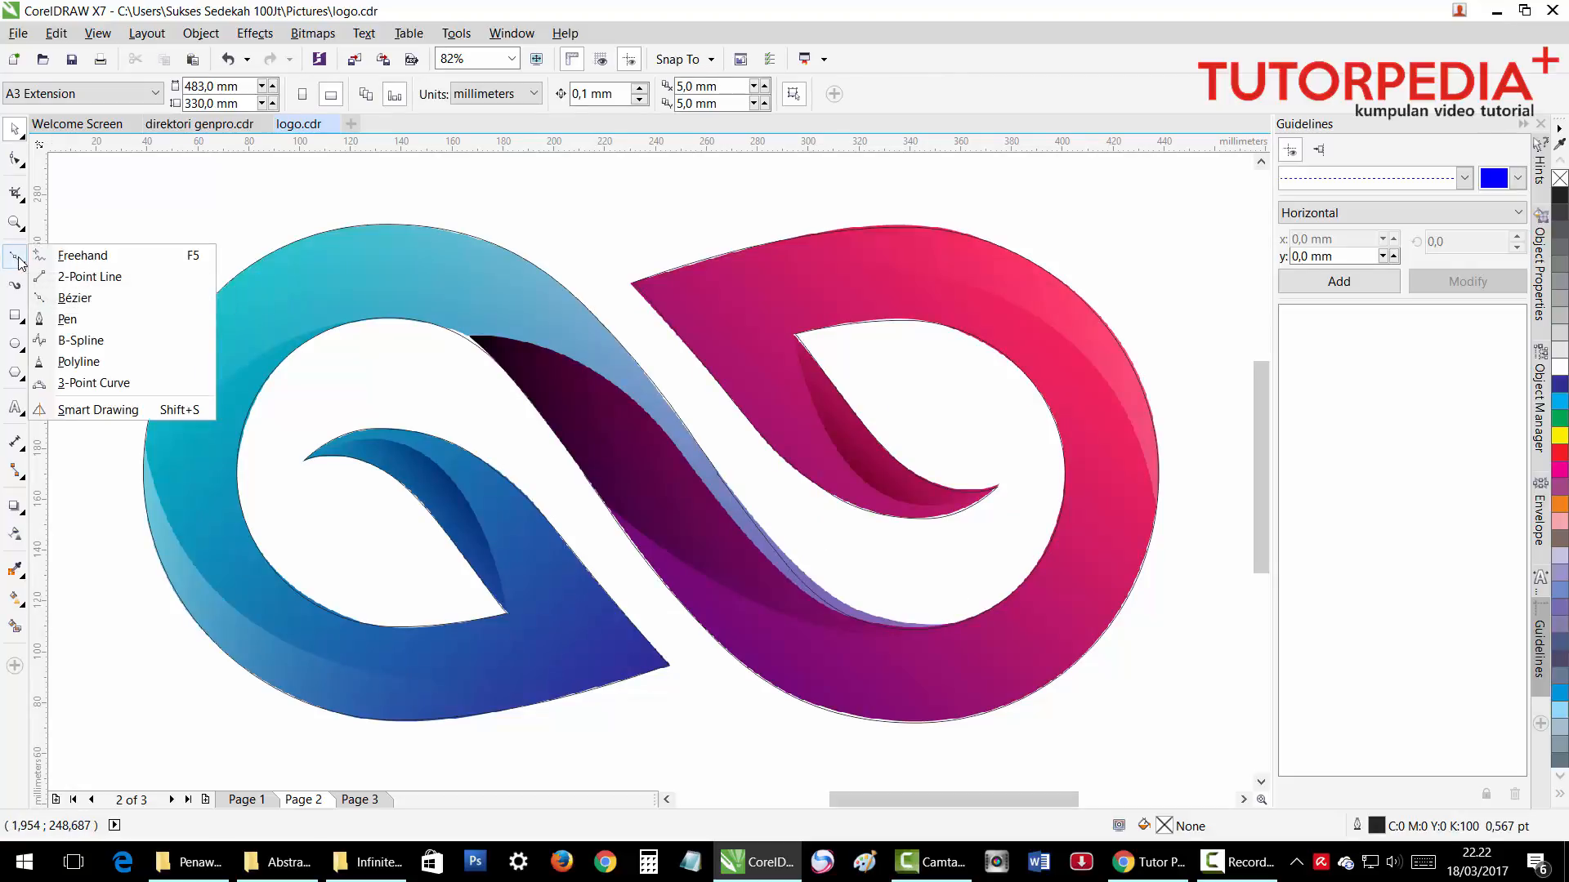
click(71, 299)
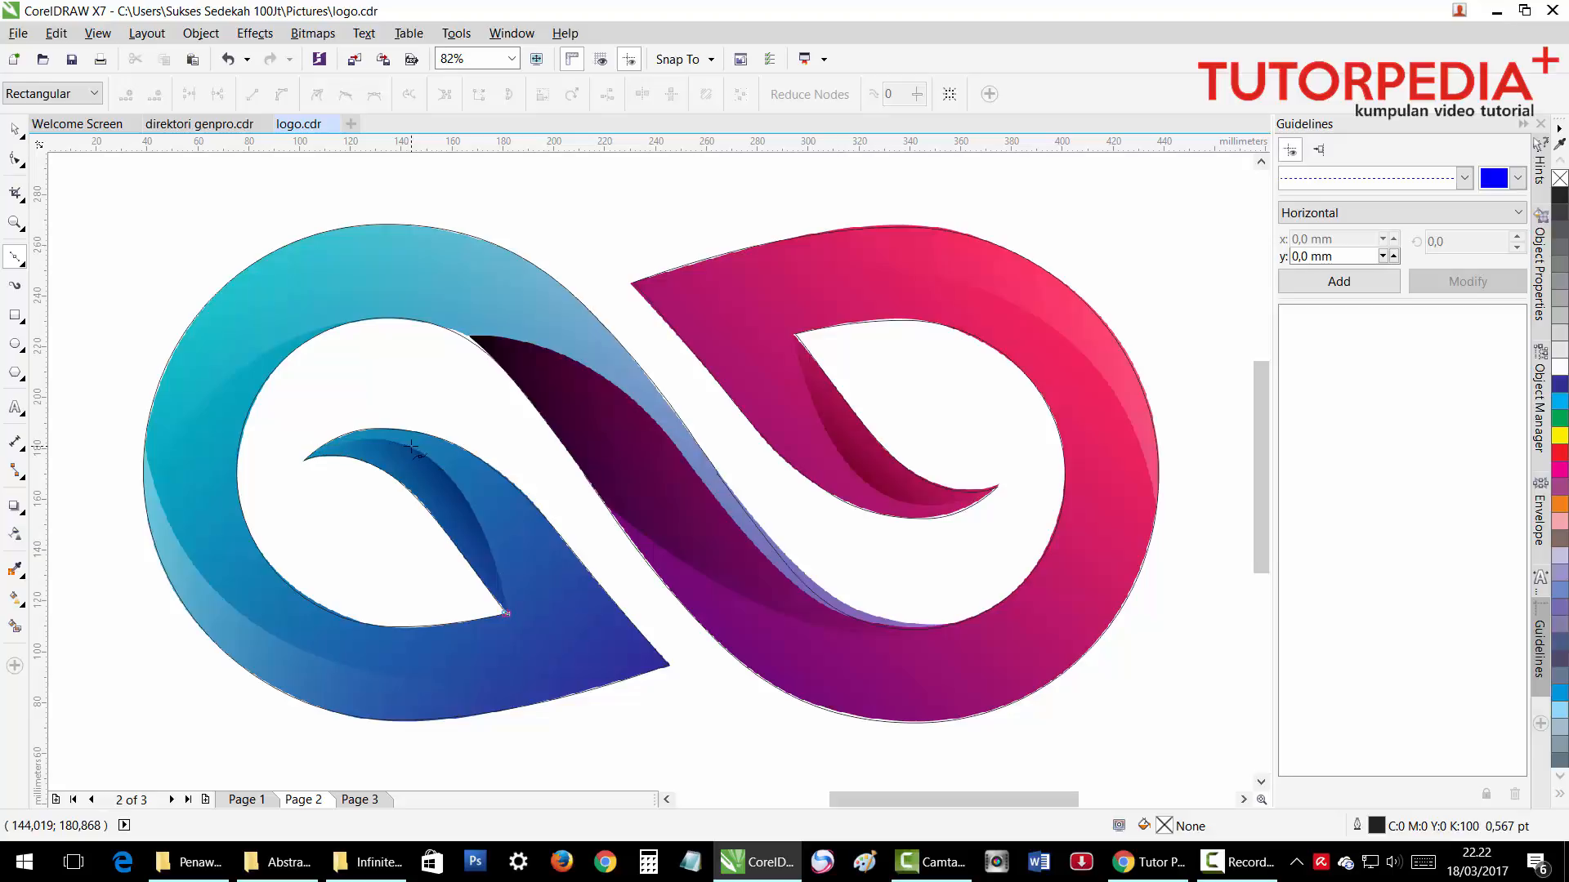
drag(415, 450, 361, 428)
click(305, 460)
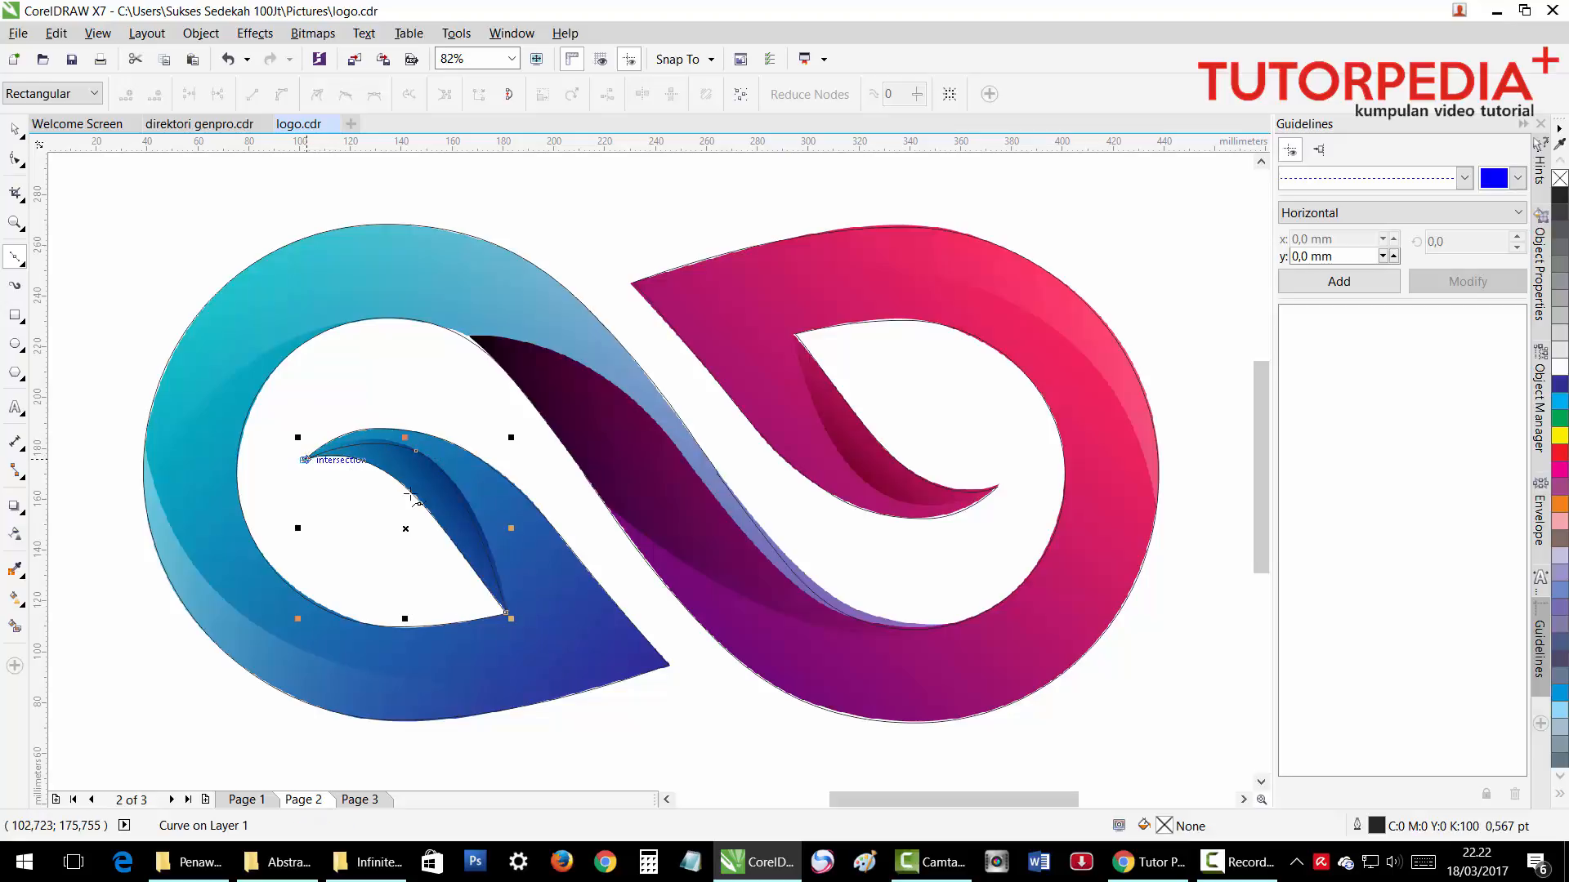
mouse_move(416, 497)
mouse_down()
mouse_move(360, 486)
mouse_move(446, 537)
mouse_move(394, 498)
mouse_up()
click(506, 612)
key(space)
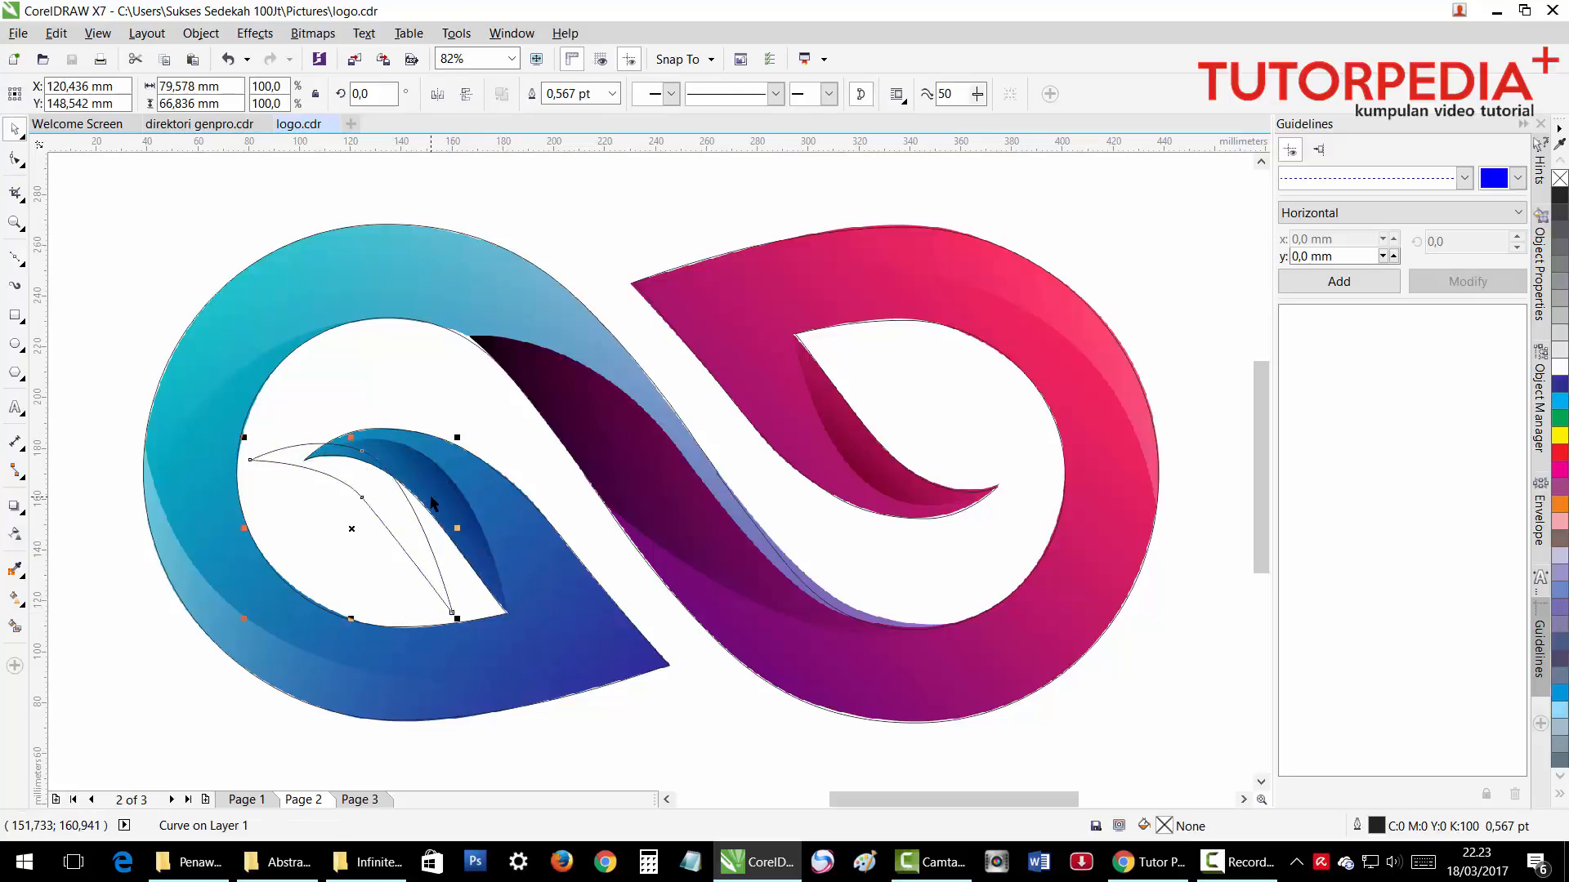
key(ctrl+z)
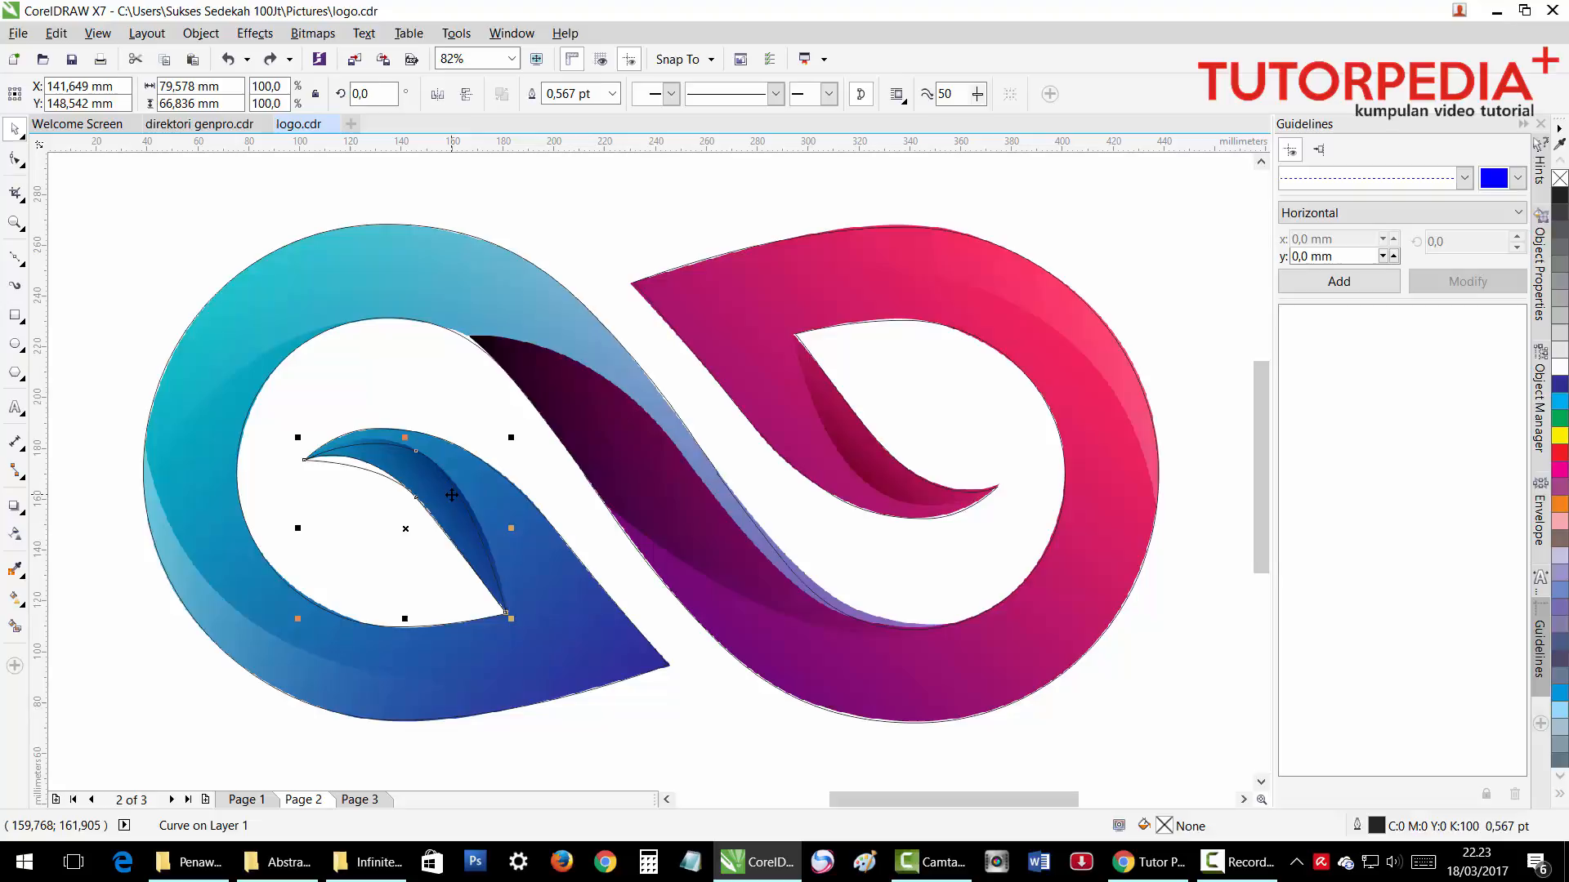
Pull the lower middle node of the shading shape outward beyond the leaf's inner edge.
scroll(452, 495, up, 3)
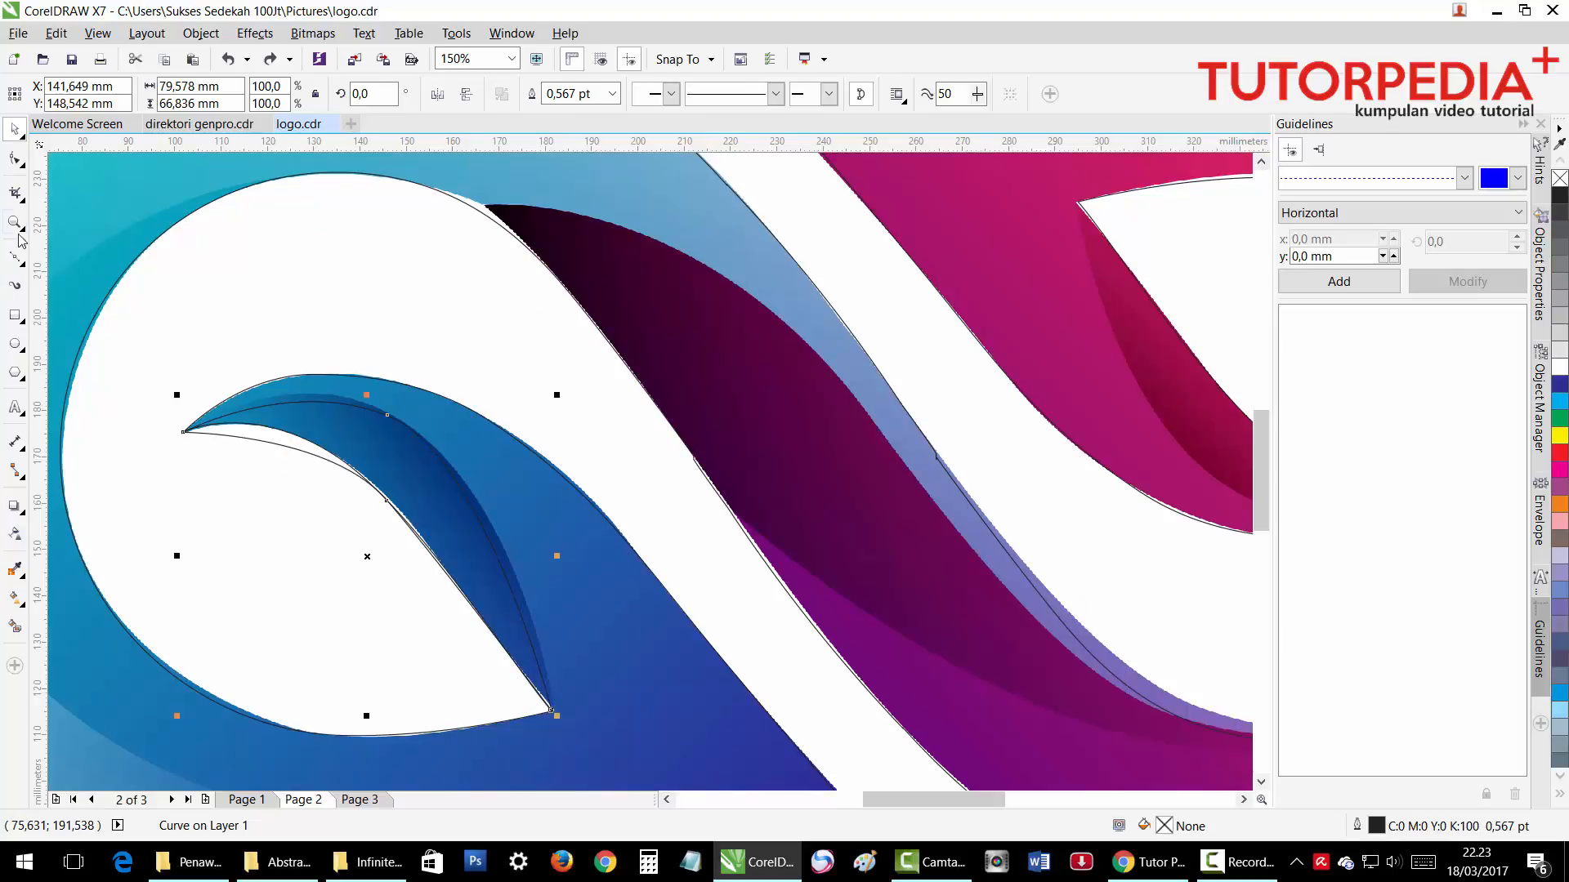
key(F10)
drag(386, 503, 362, 527)
key(space)
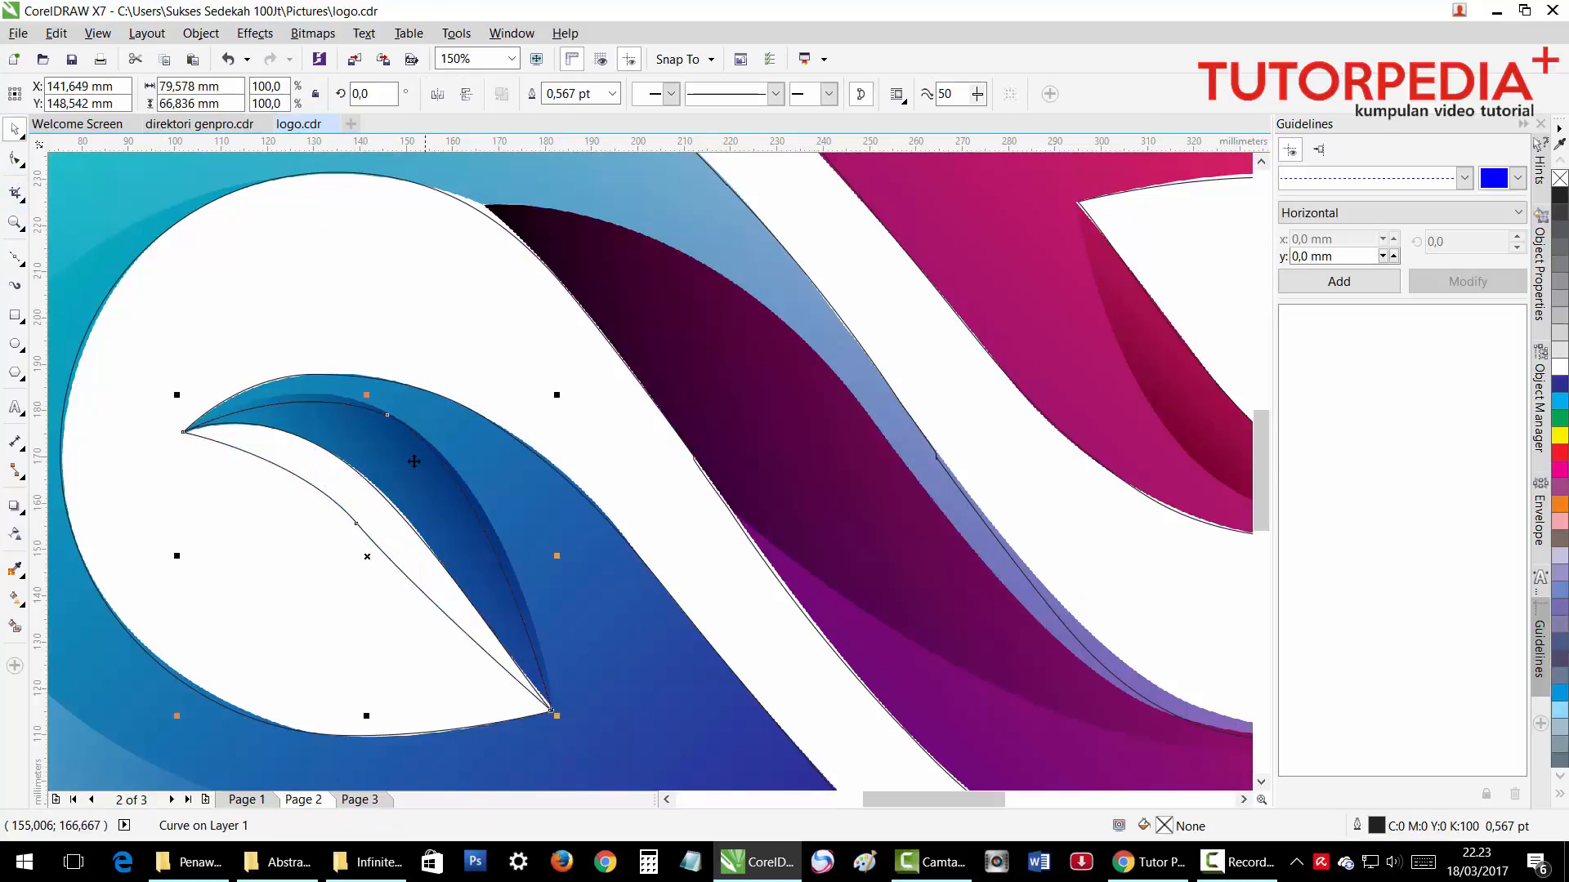
Reshape the upper curve of the shading shape near the leaf tip to follow the dark blue area.
click(16, 161)
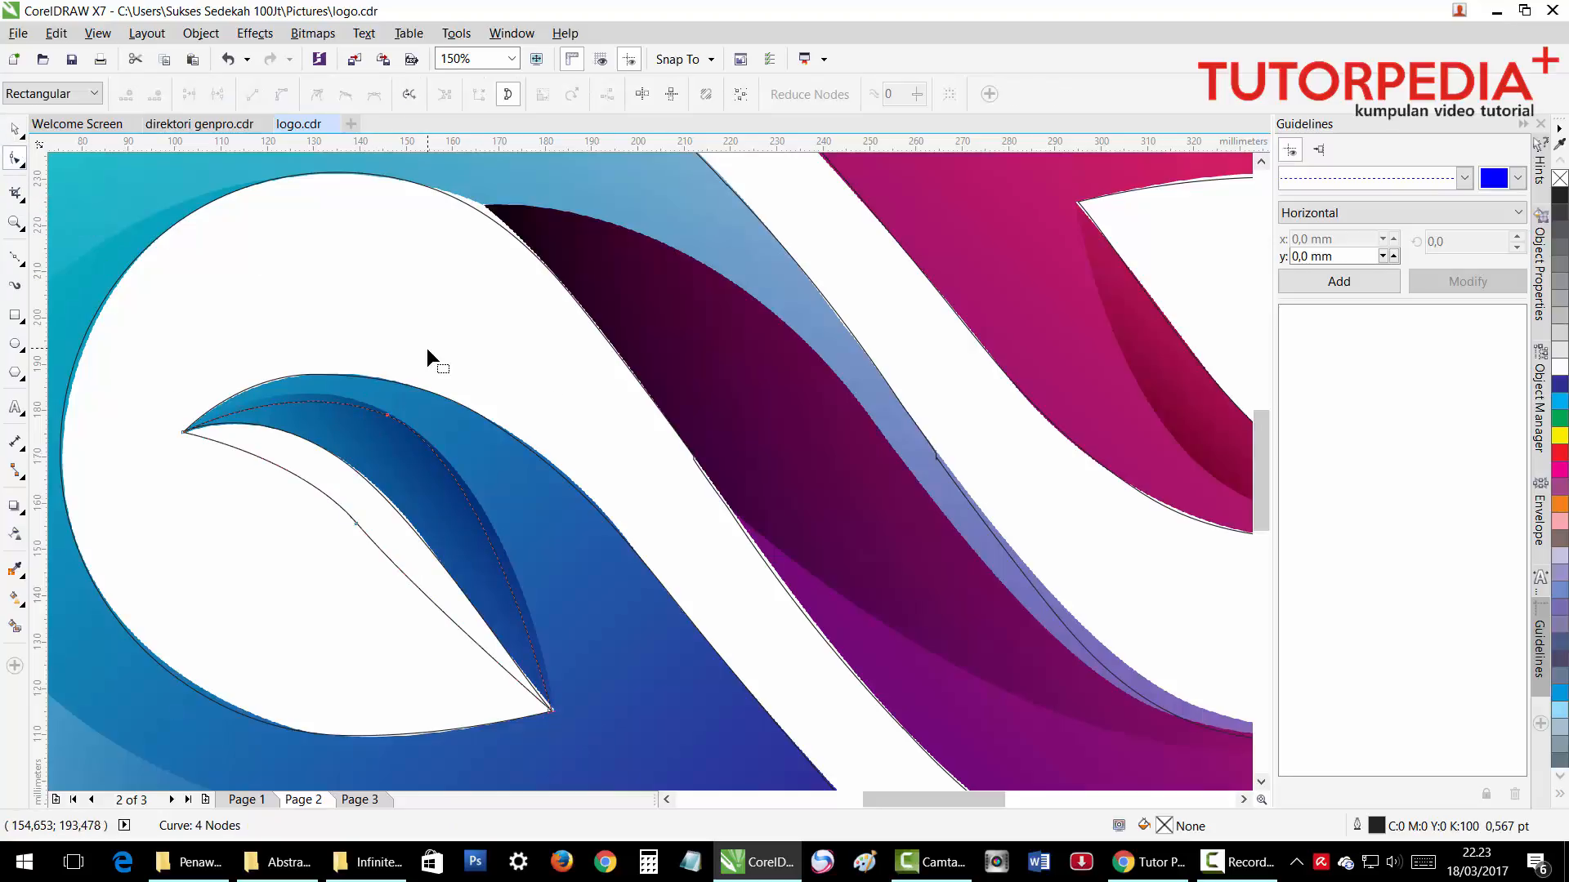
click(387, 415)
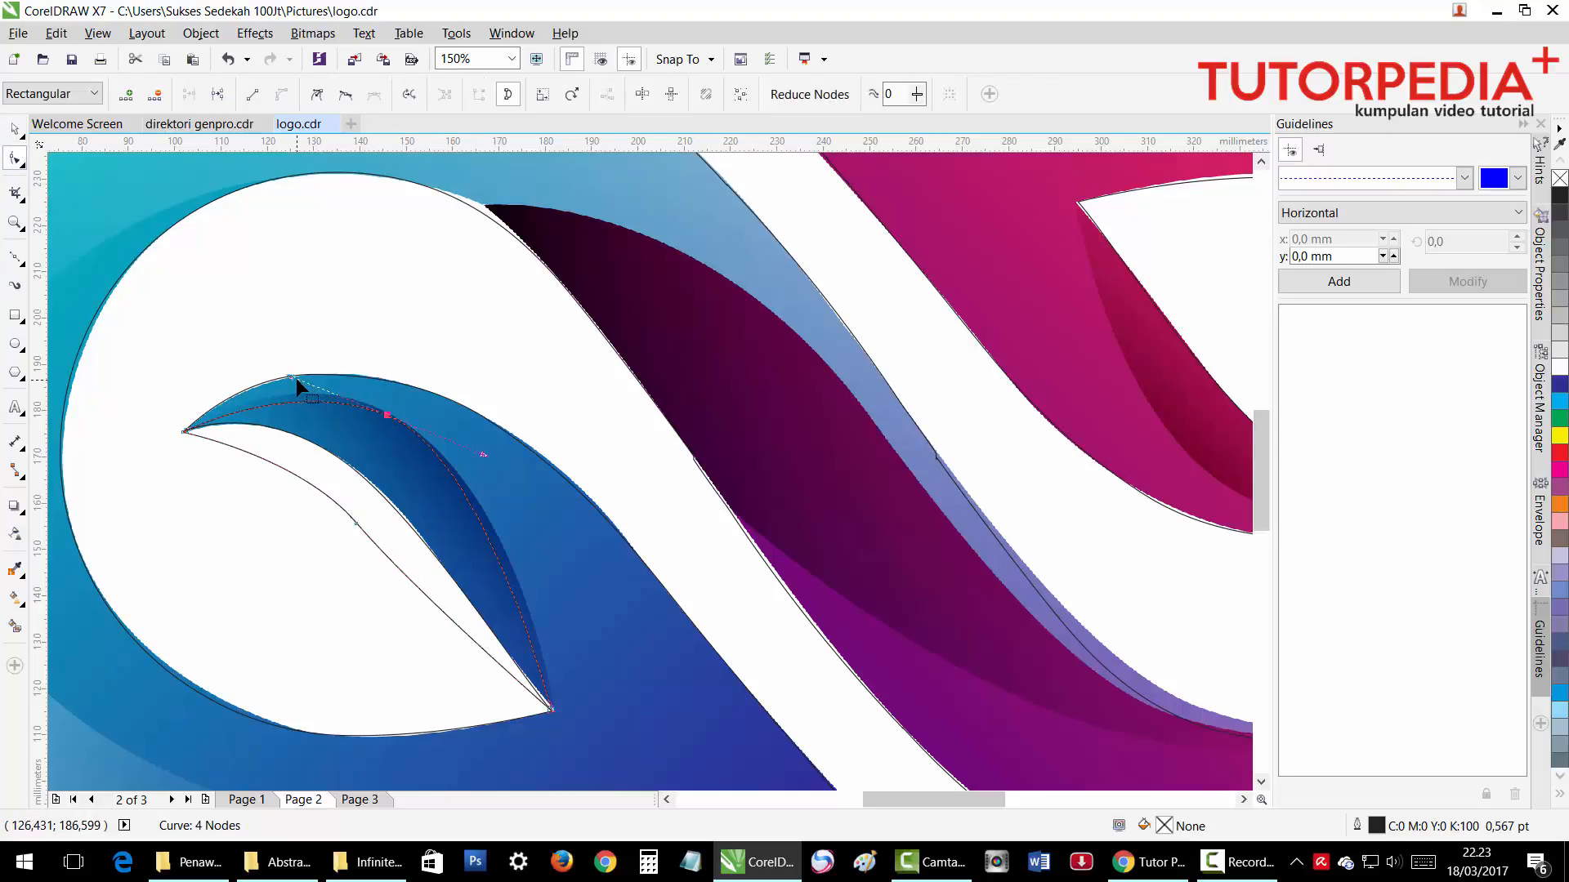
drag(293, 378, 271, 367)
key(space)
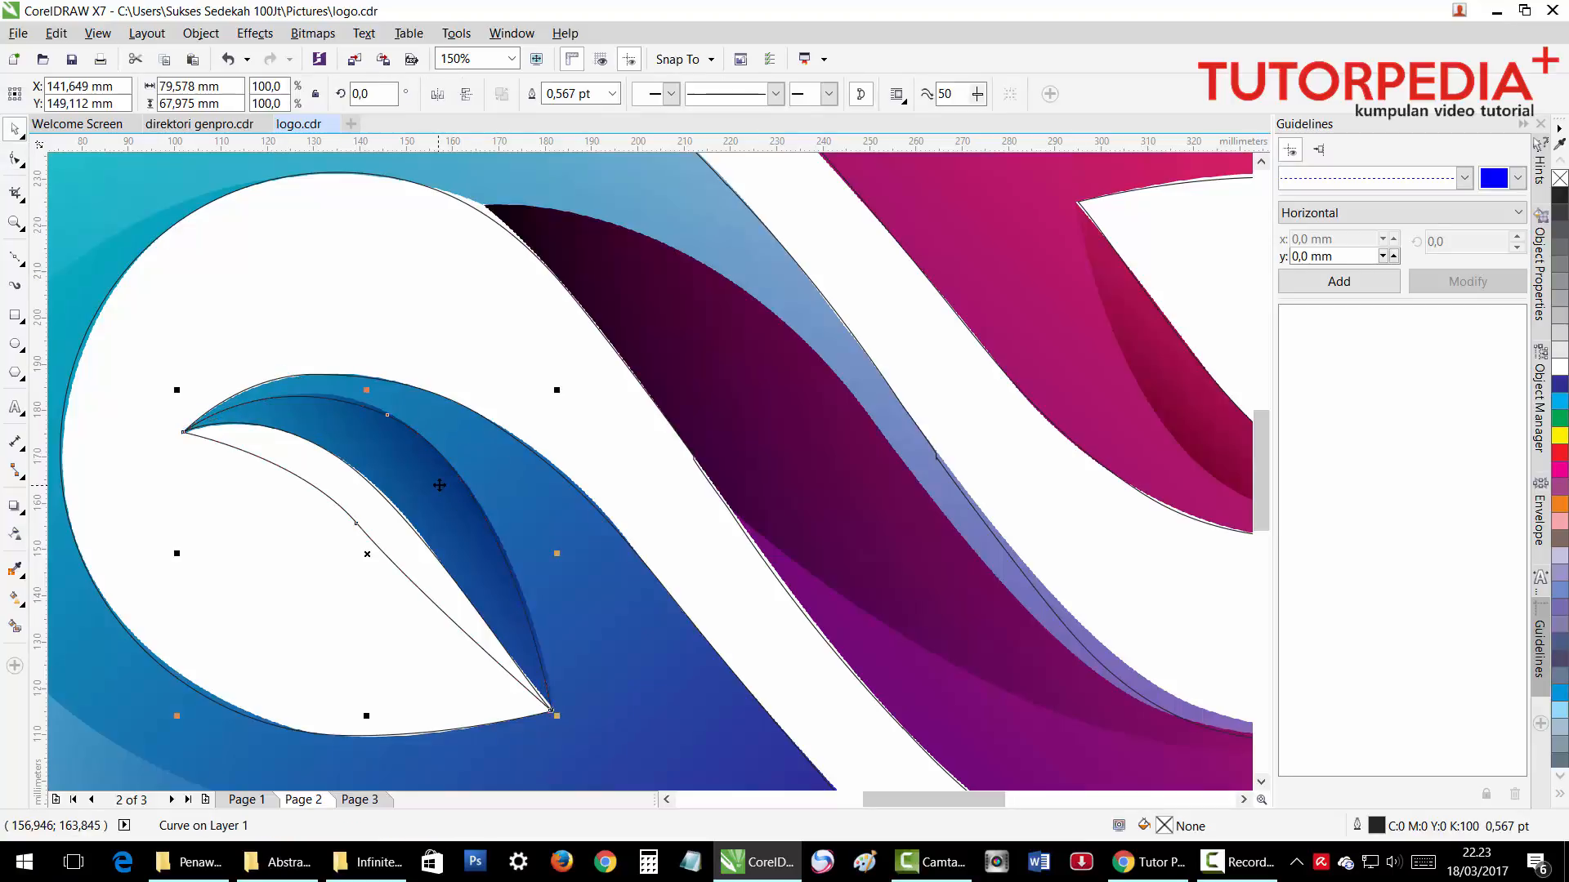
Intersect the shading shape with the infinity curve and remove the leftover outline outside the leaf.
shift+click(644, 608)
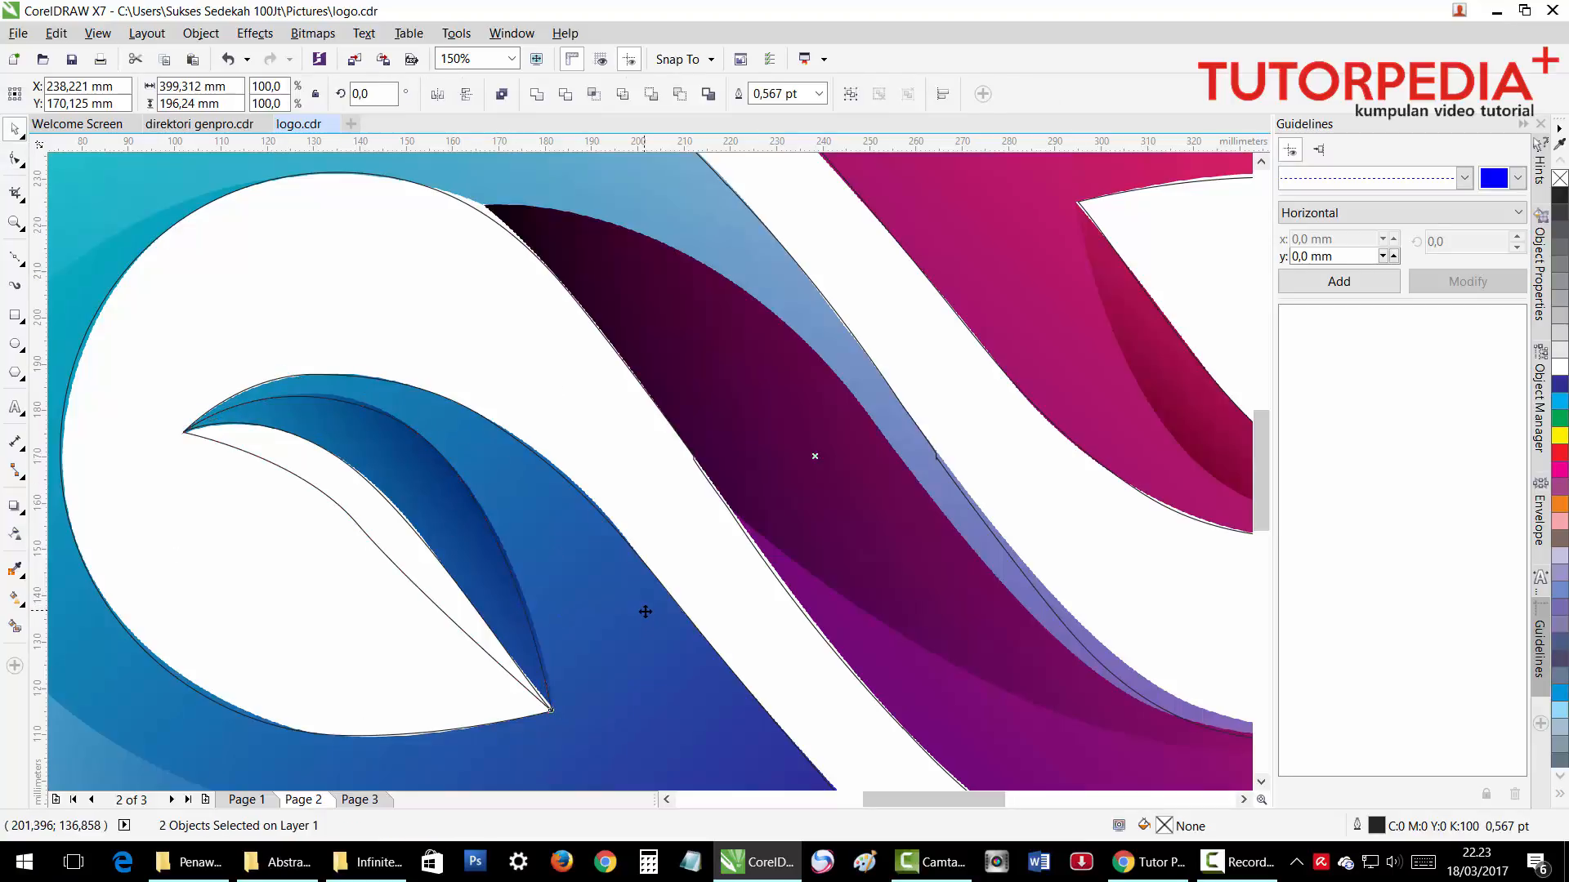
click(608, 103)
click(298, 495)
click(312, 474)
drag(312, 480, 348, 442)
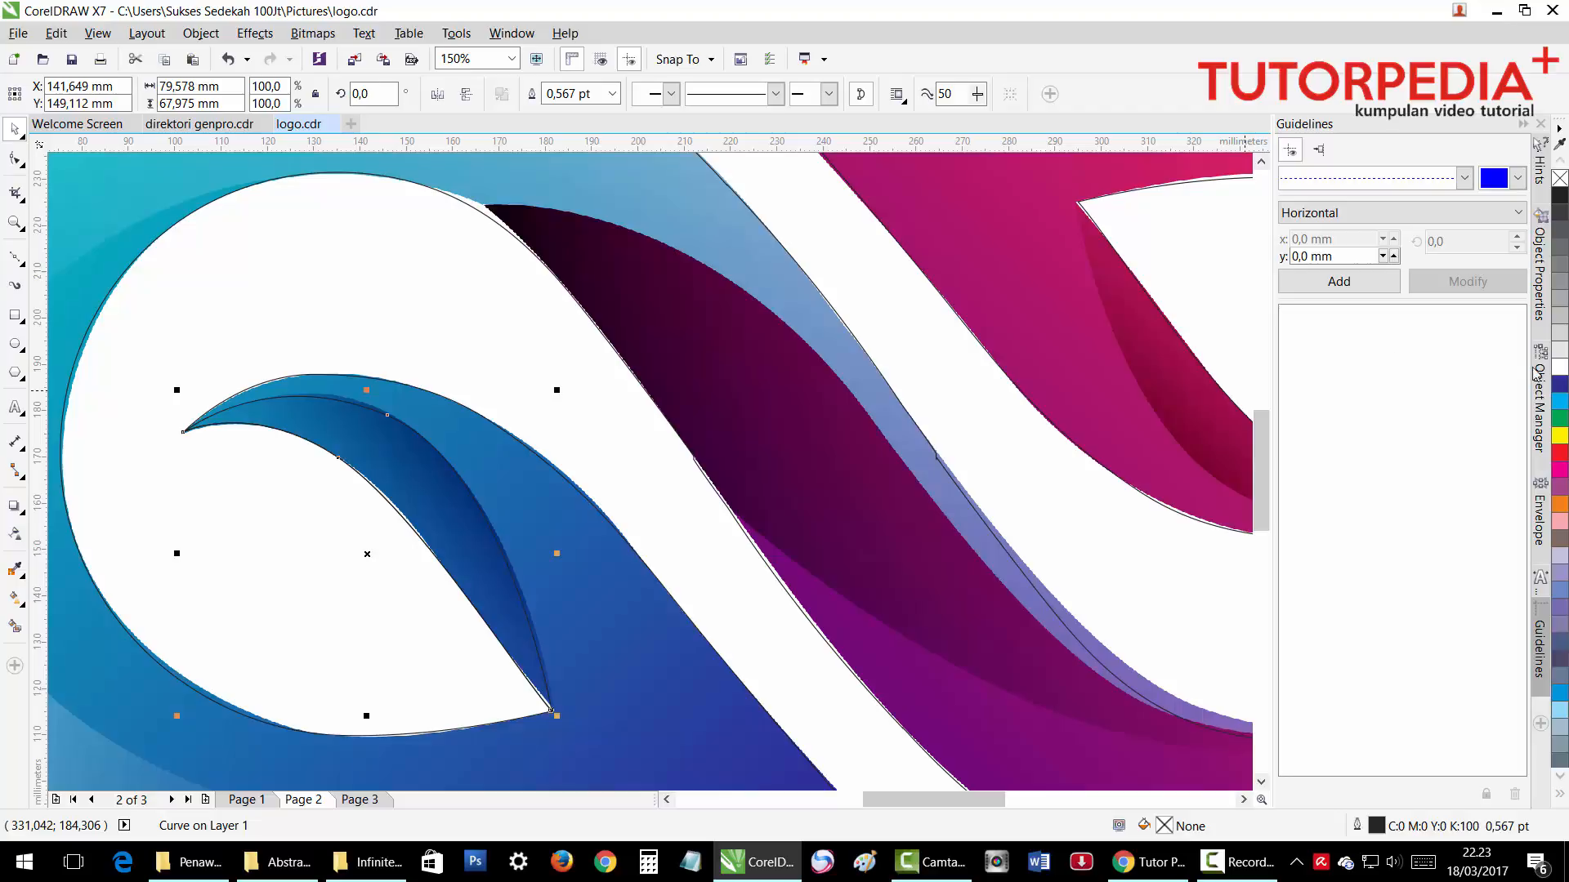
Fill the left leaf's shading shape with 50% black.
click(1559, 364)
click(1560, 330)
click(1559, 279)
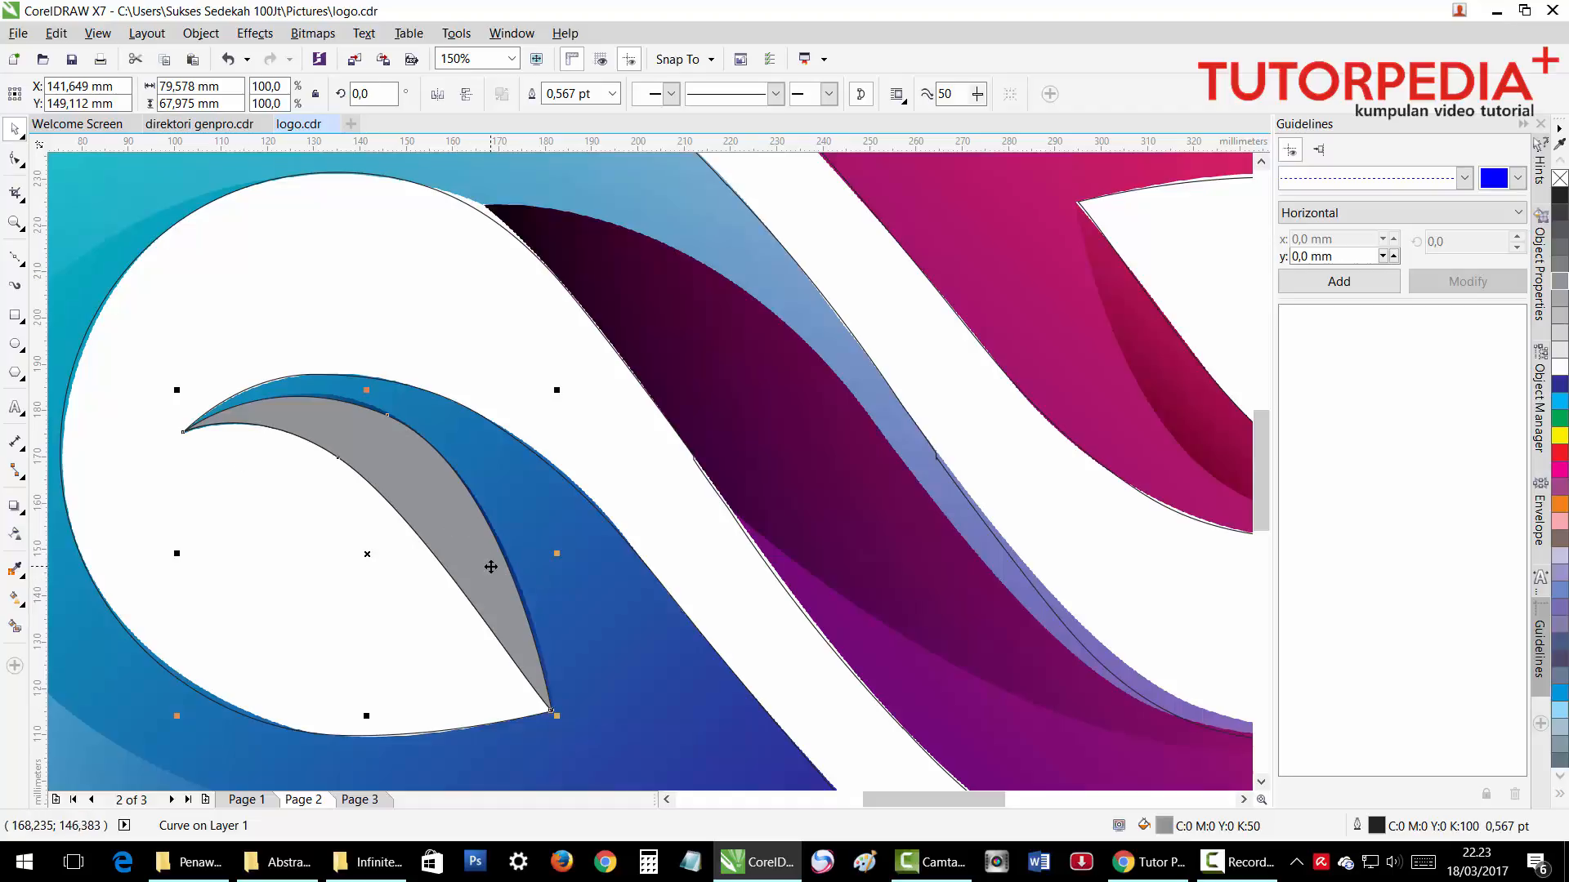
Draw a closed shape about 258 × 171 mm around the left loop's lower outer edge, following the light blue shading boundary to the leaf's point.
scroll(490, 566, down, 3)
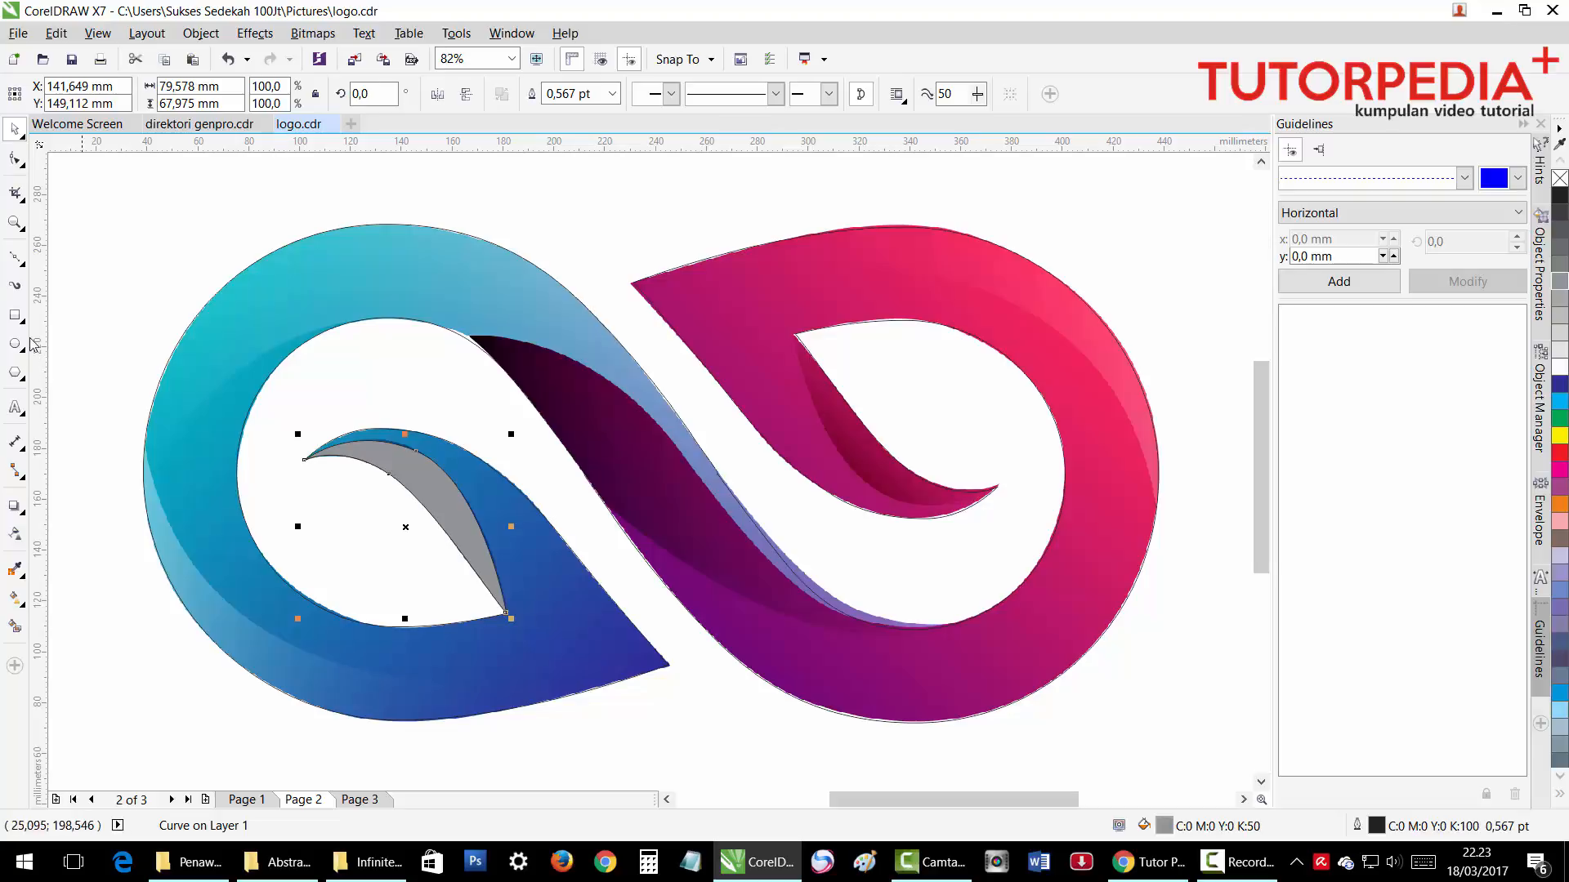
click(12, 259)
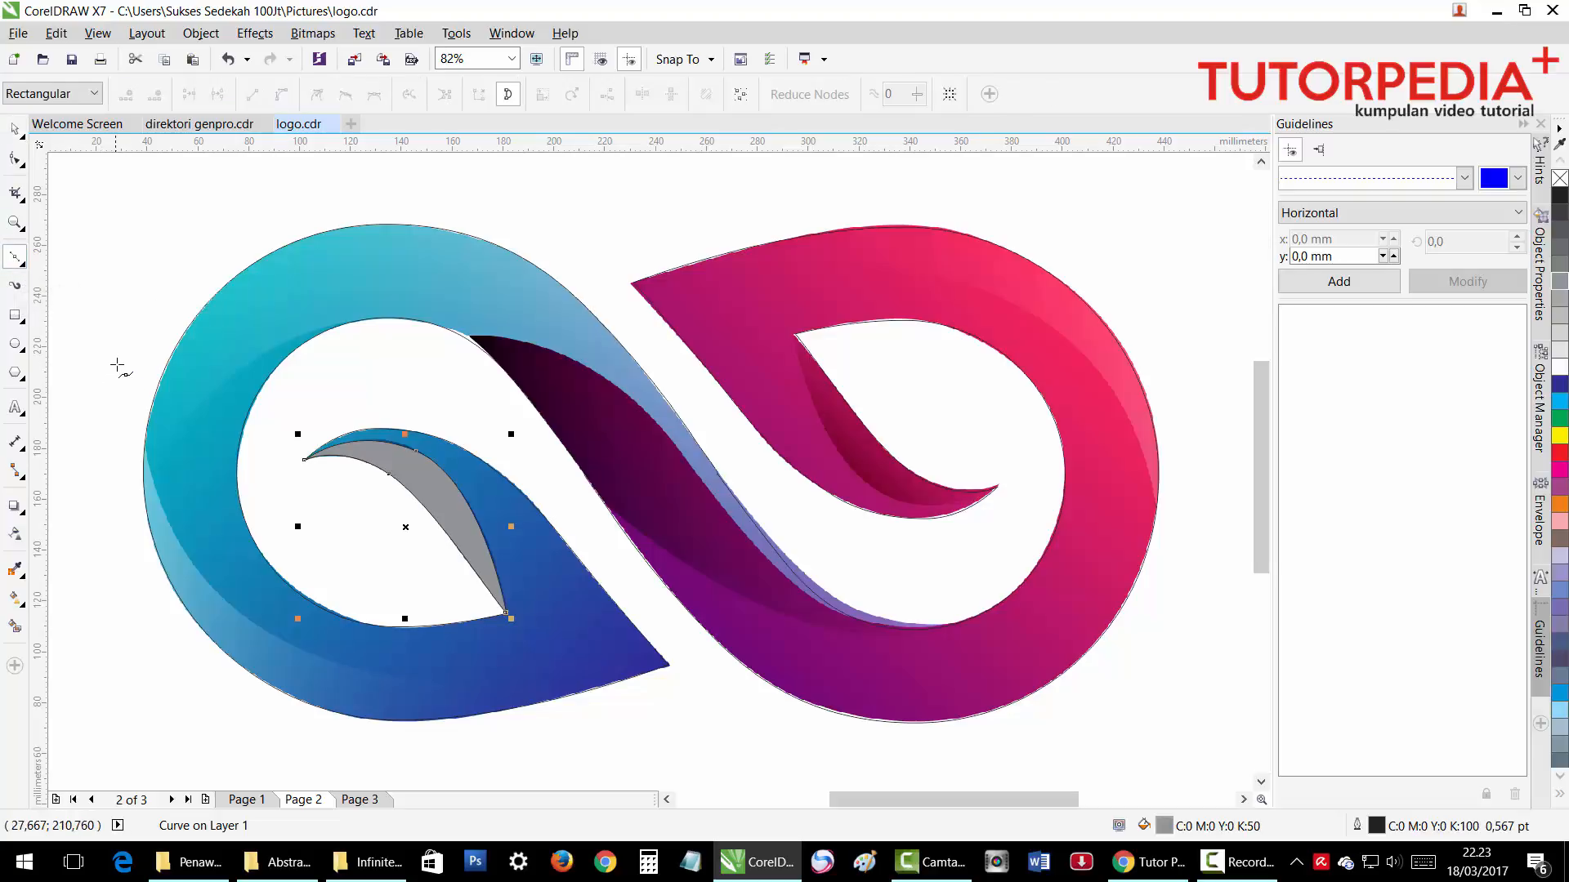
click(128, 332)
drag(307, 651, 488, 722)
drag(665, 664, 662, 668)
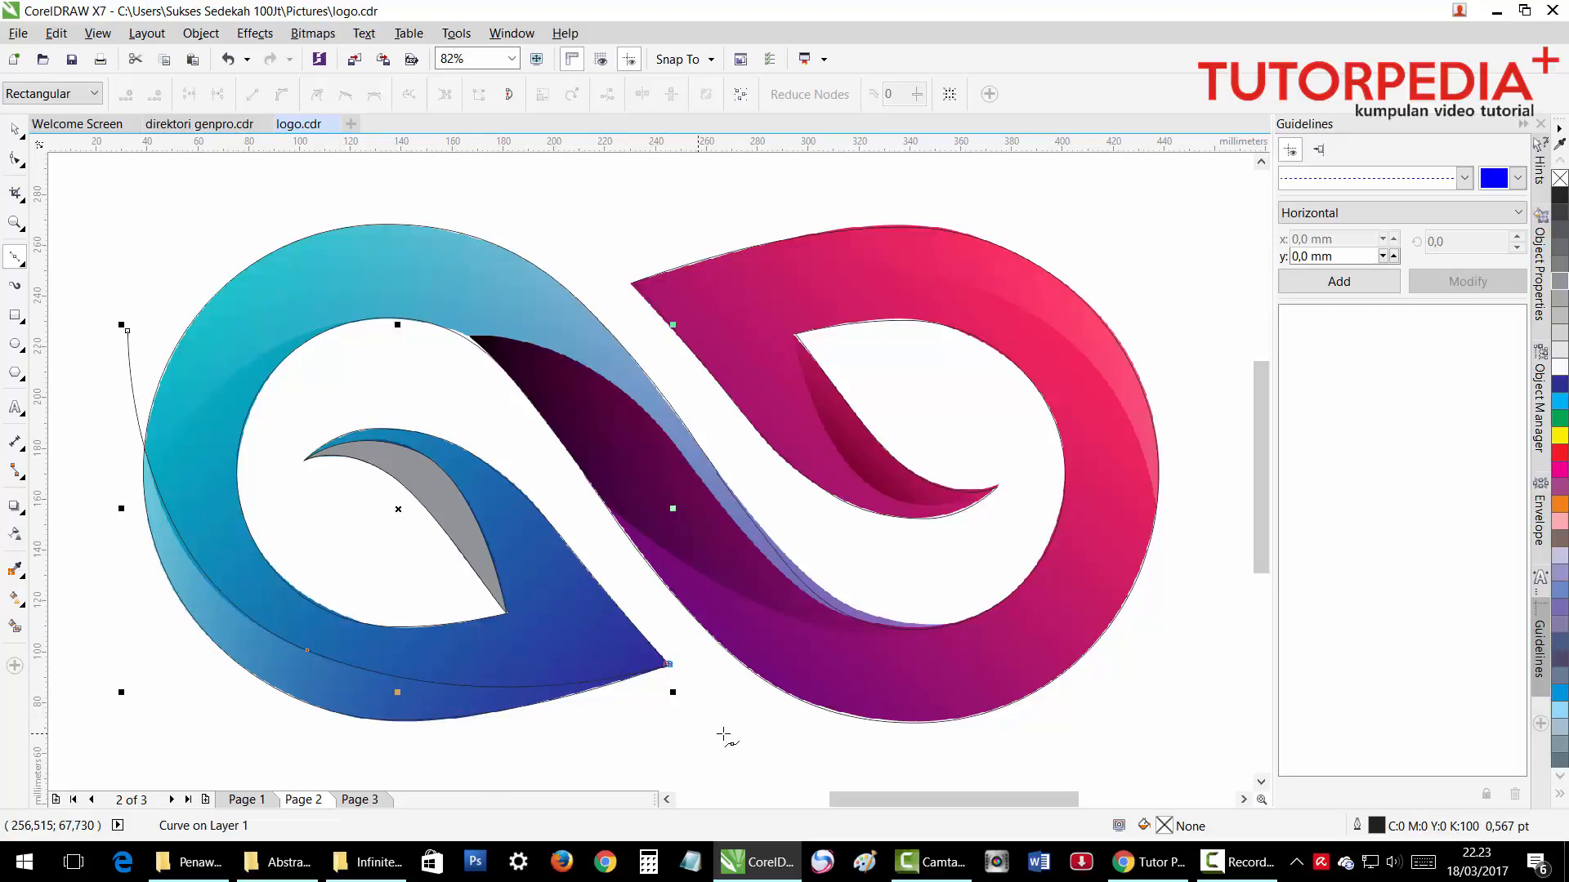
click(751, 736)
click(454, 765)
click(94, 658)
click(127, 331)
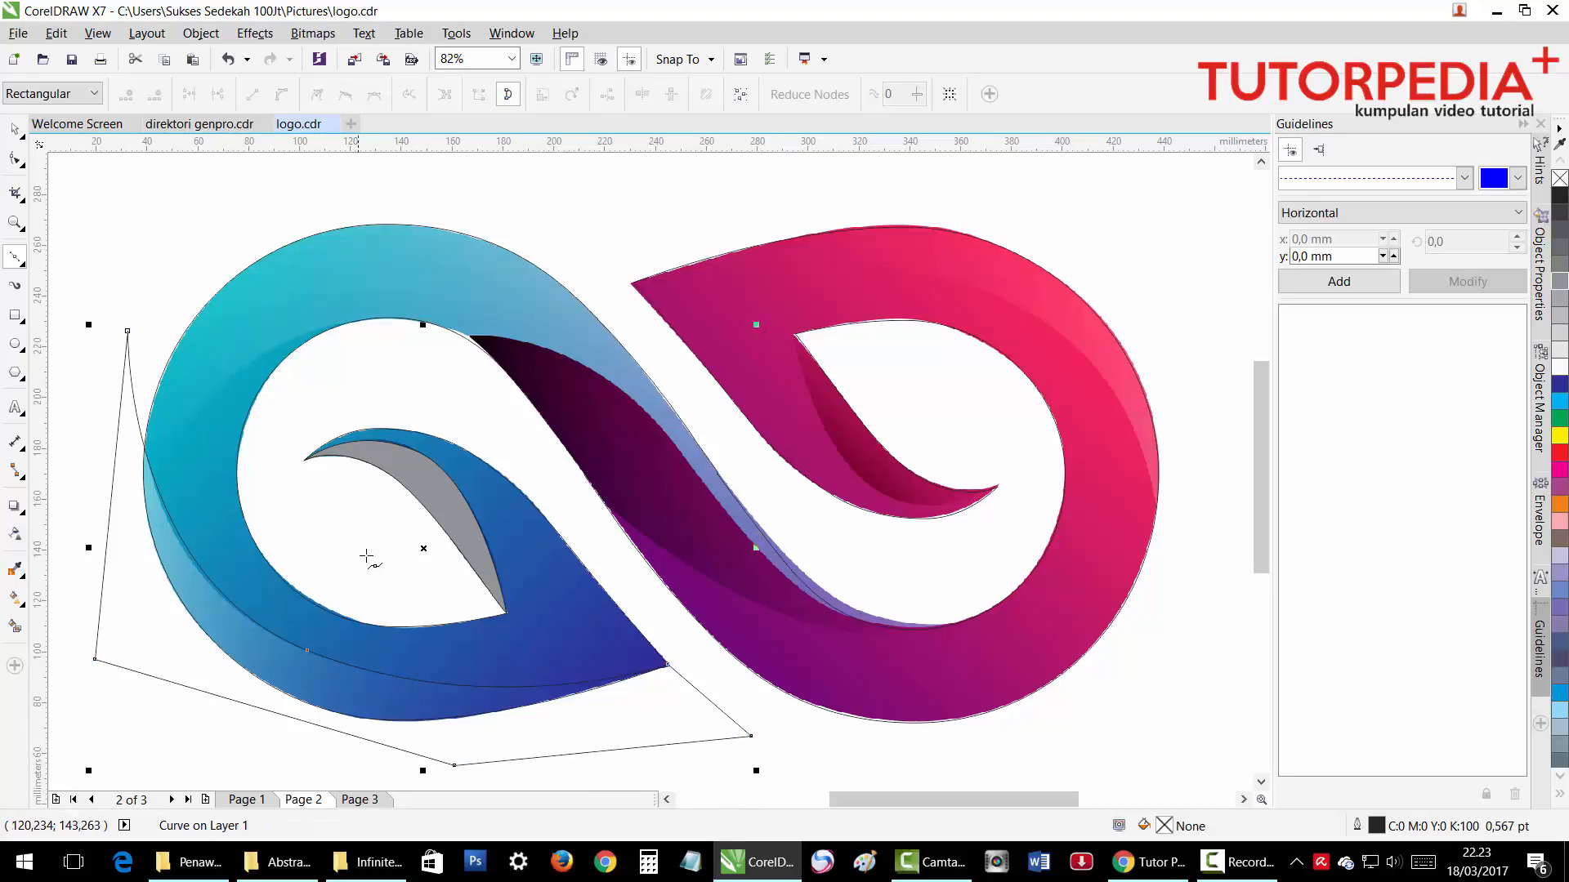
key(space)
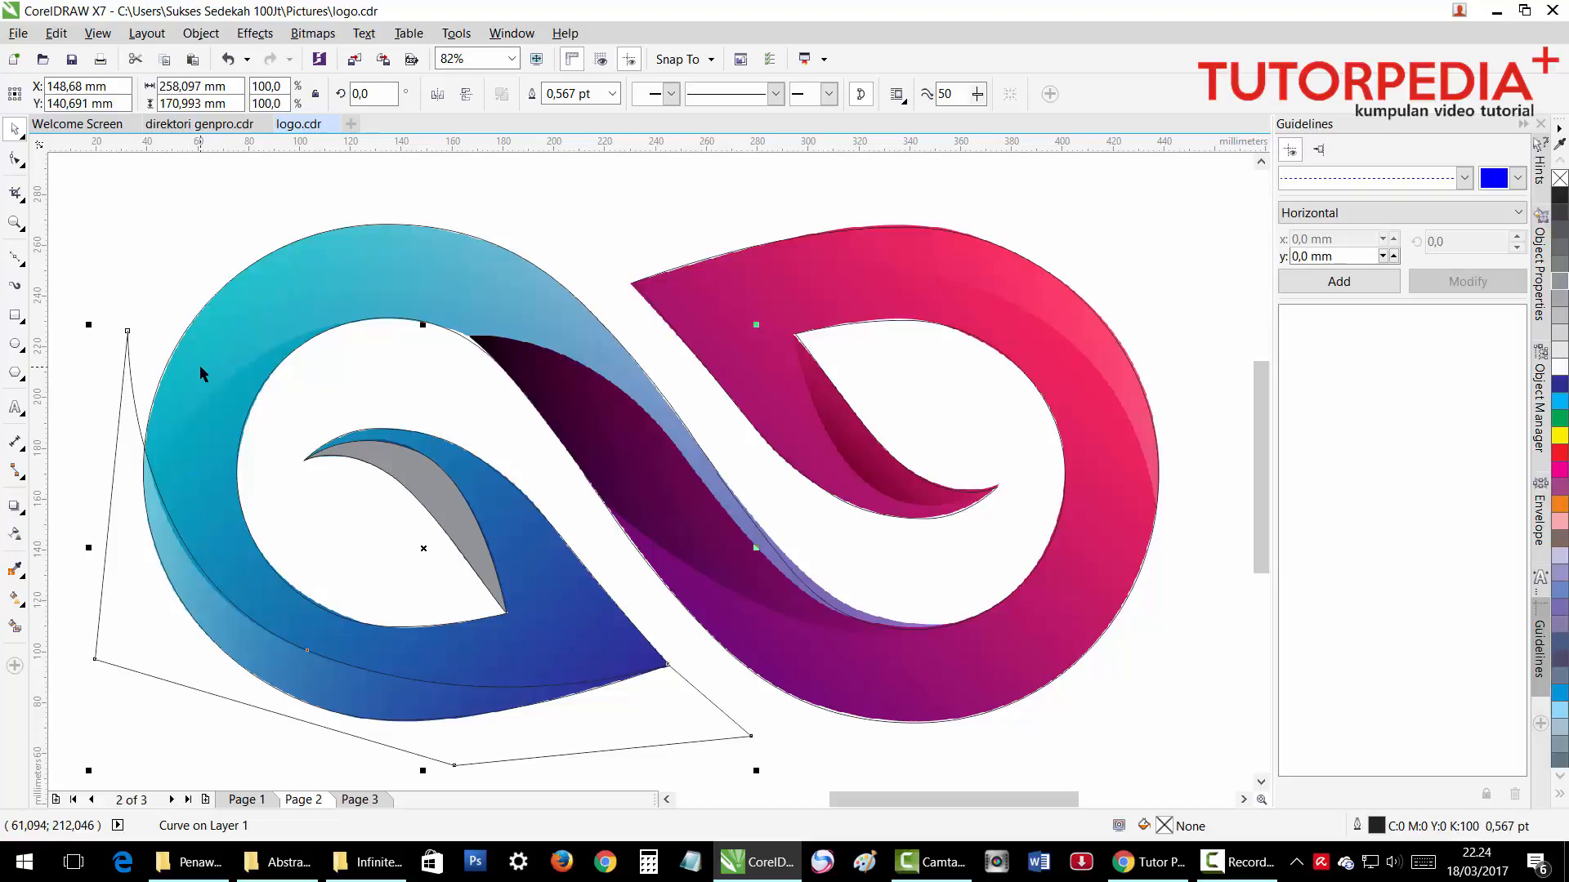
Intersect the new shape with the infinity curve and delete the leftover drawn outline.
shift+click(282, 312)
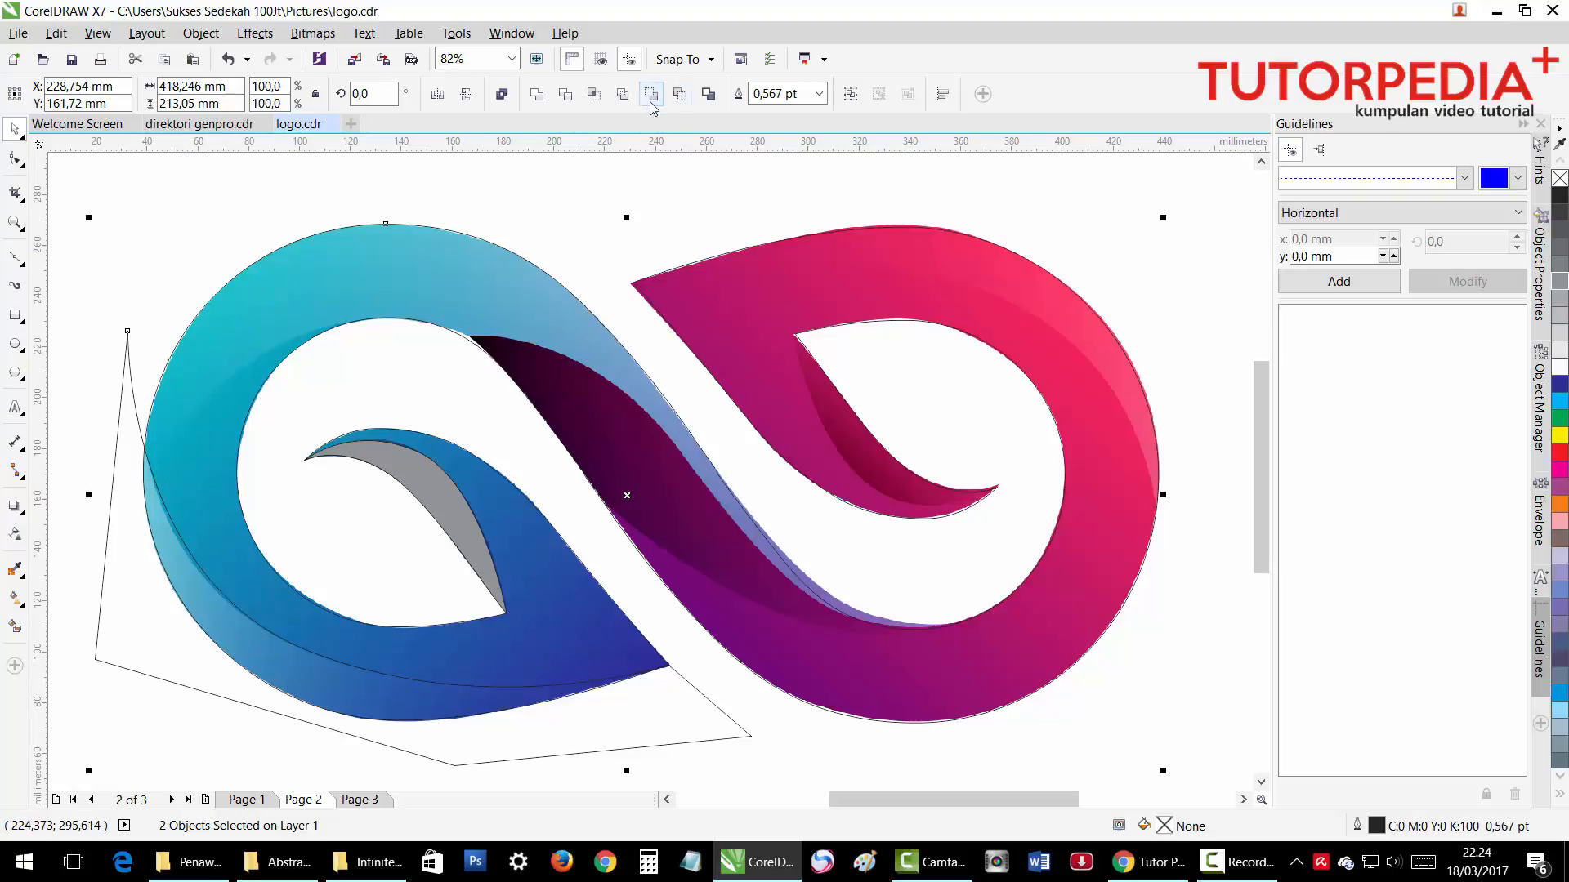
click(600, 98)
click(161, 268)
click(128, 396)
click(129, 400)
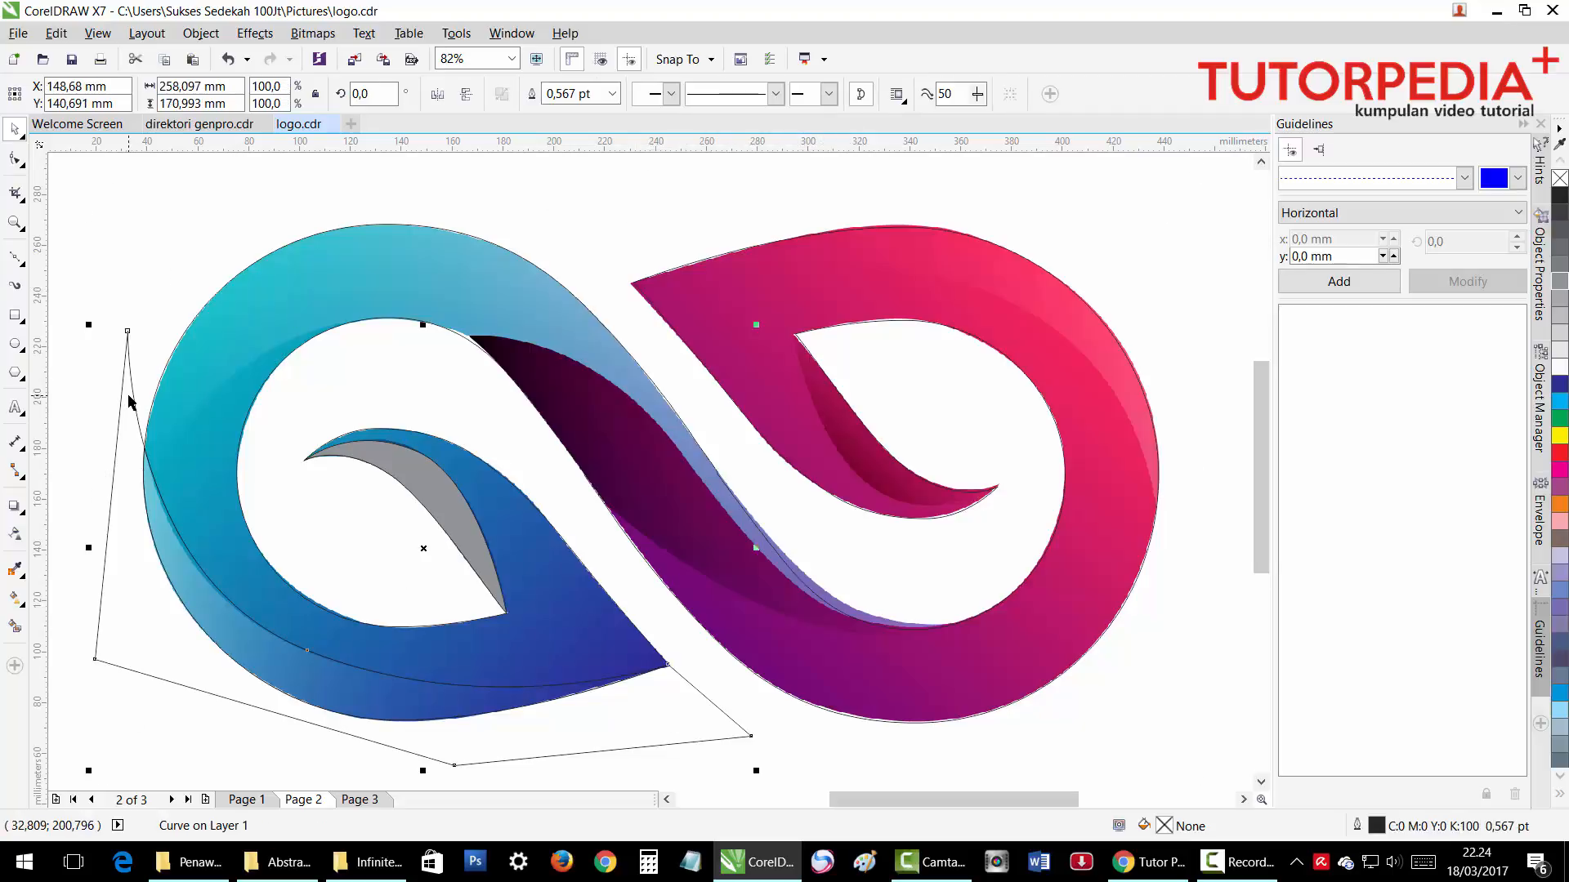
key(Delete)
Fill the shading shape on the left loop's lower outer edge with white.
click(163, 547)
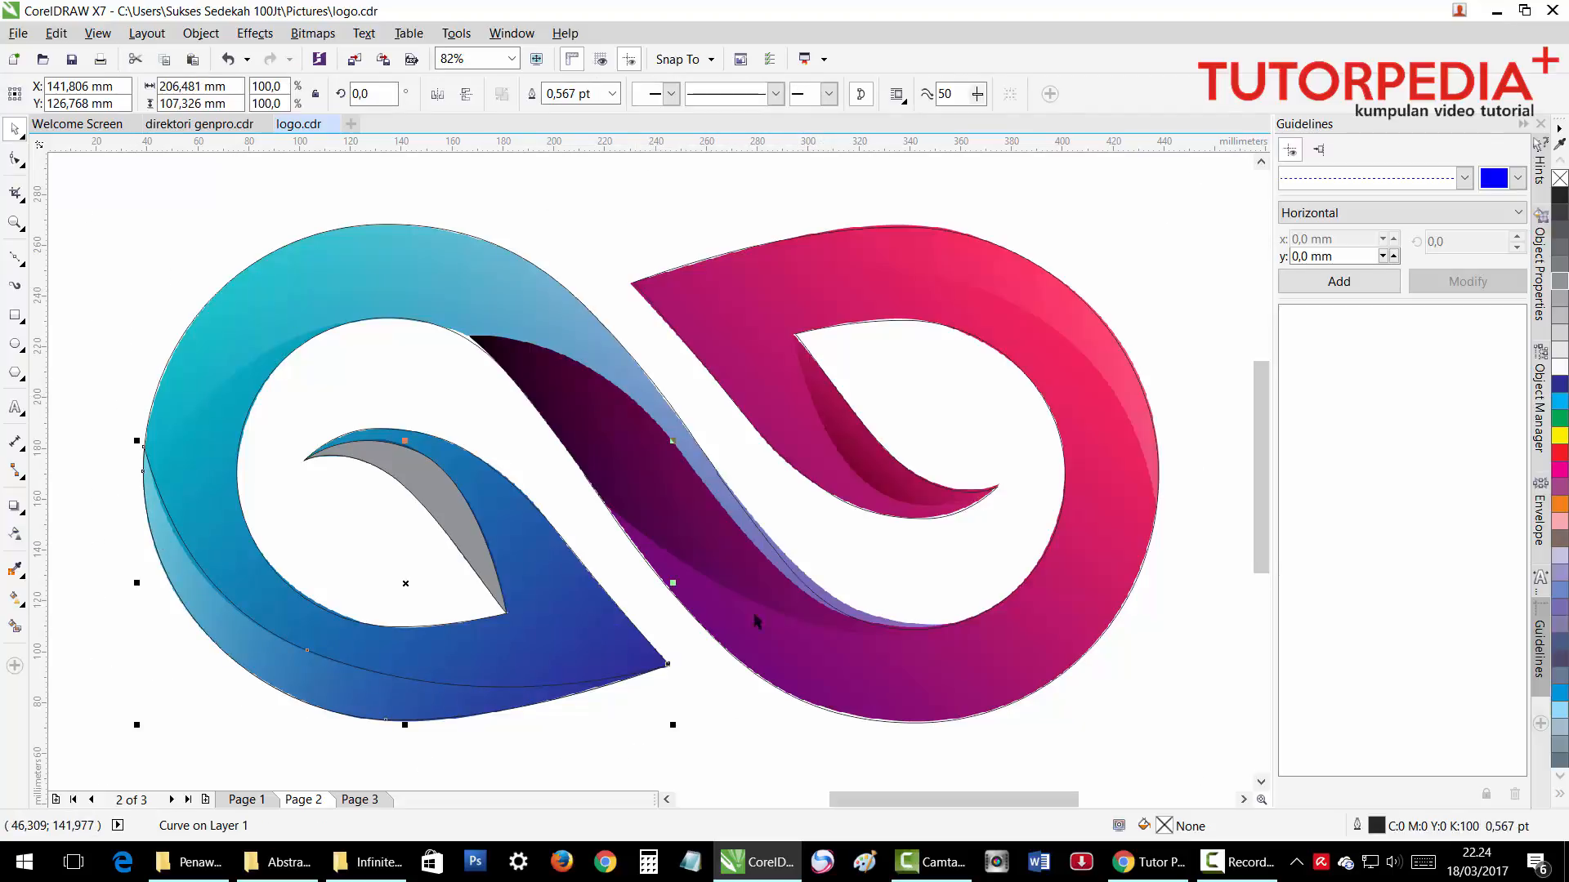
click(1560, 366)
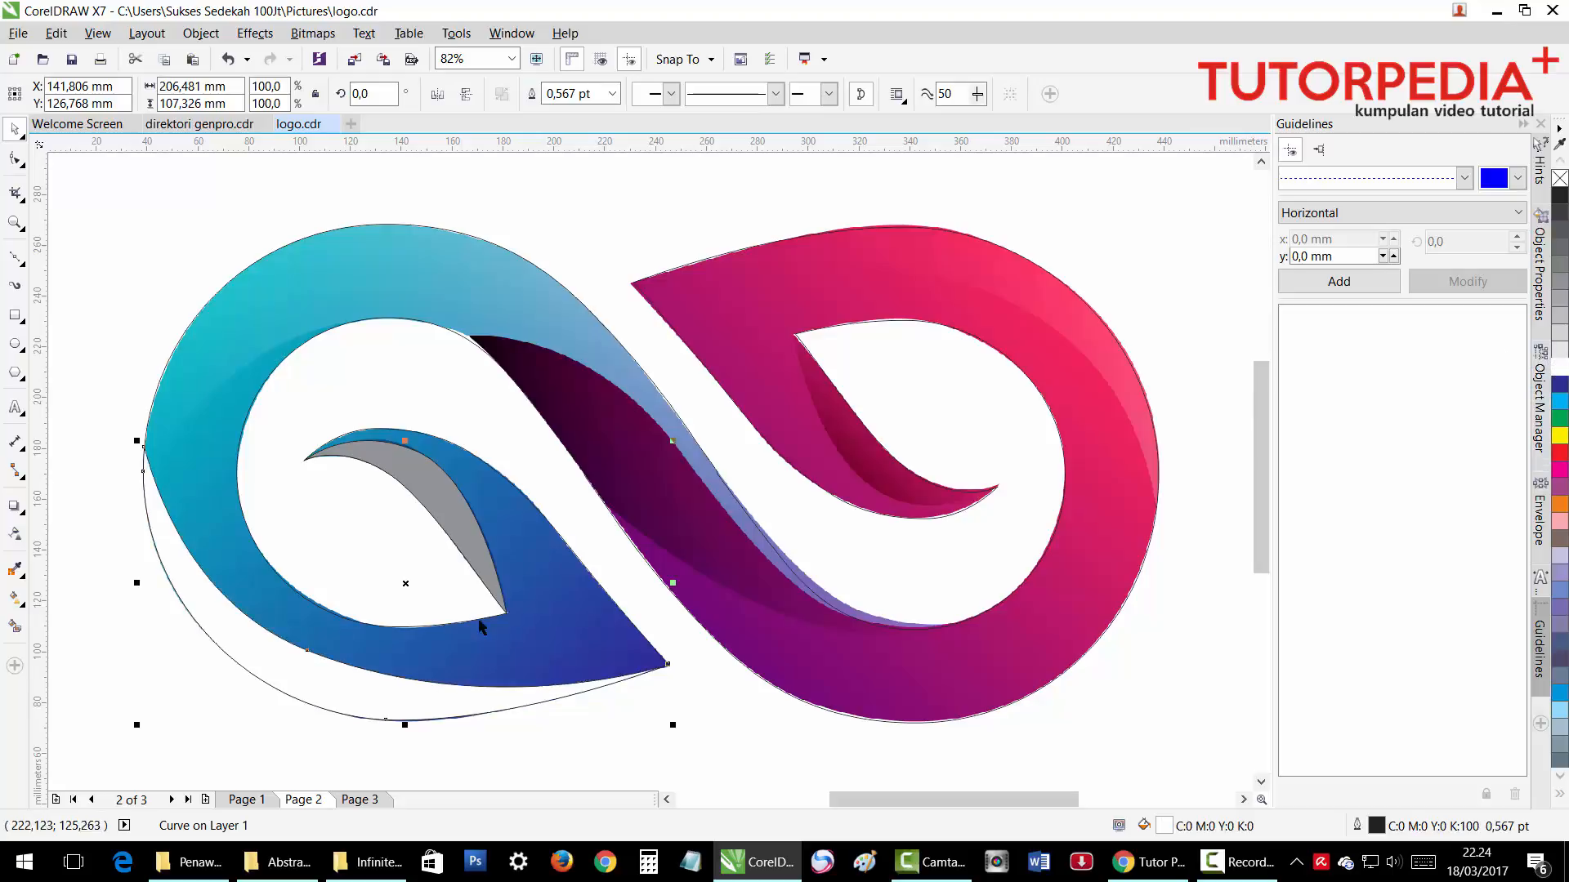
click(431, 210)
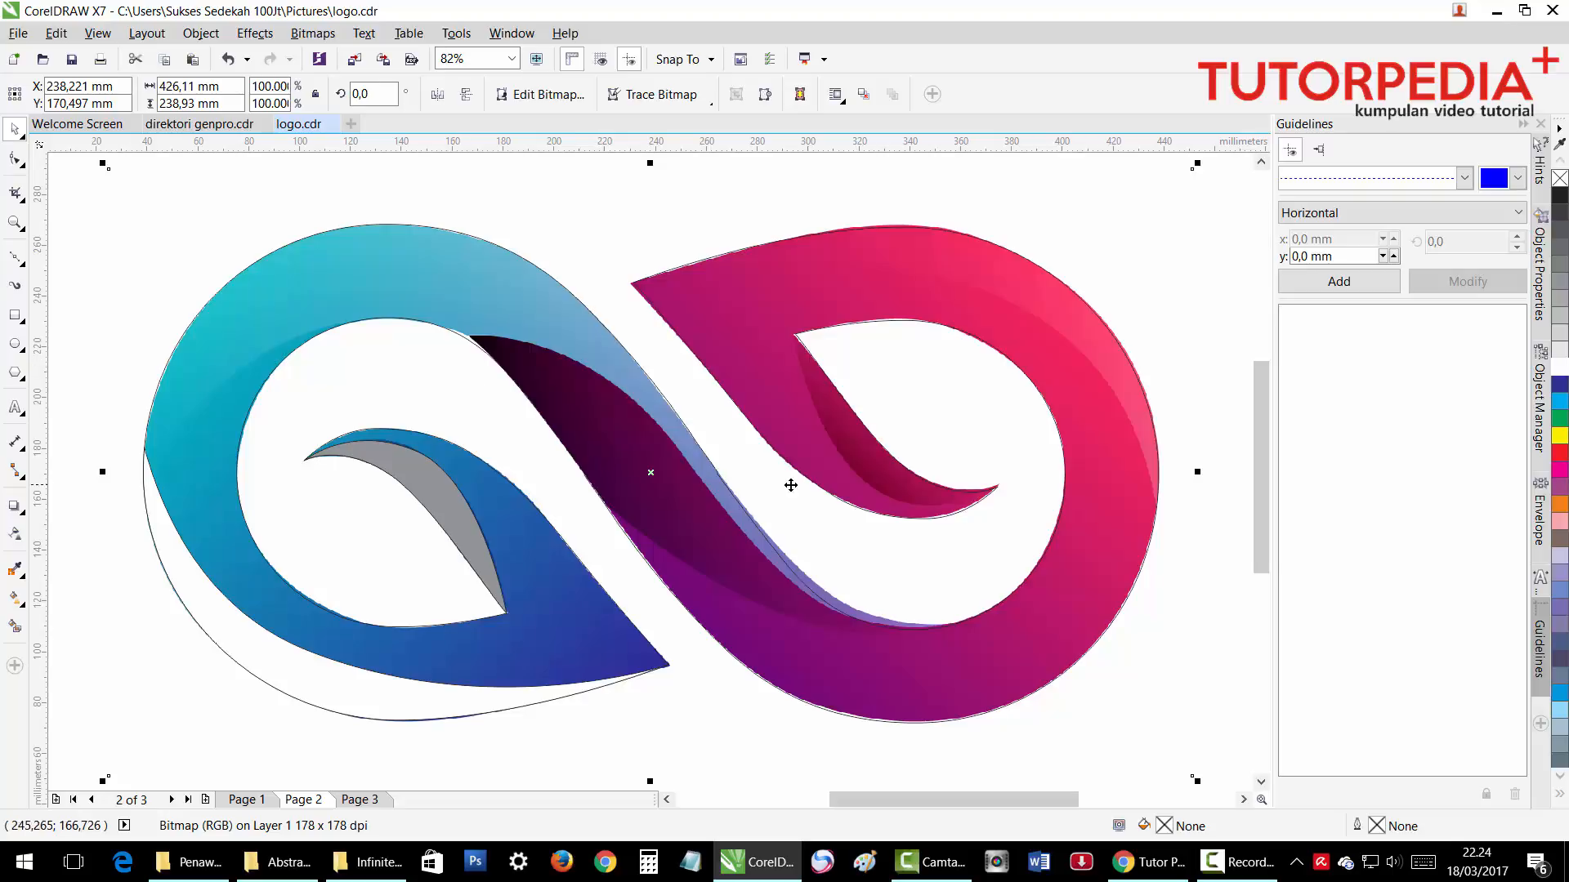
Copy the grey leaf shading, mirror it horizontally and vertically, and fit it over the dark red area of the right leaf.
click(461, 513)
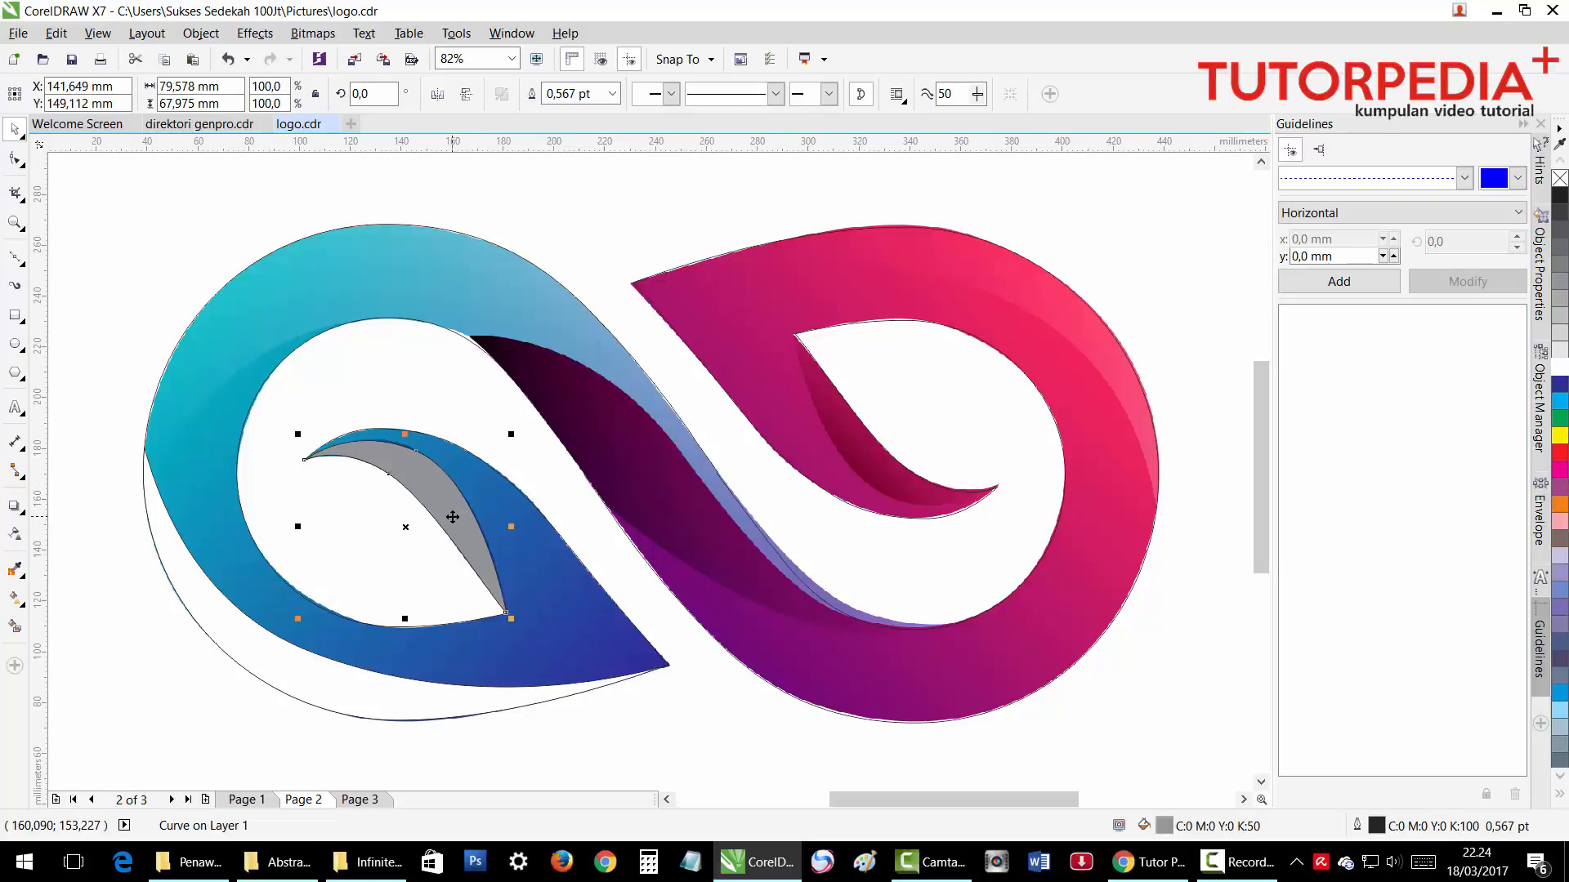
drag(462, 517, 929, 456)
click(466, 94)
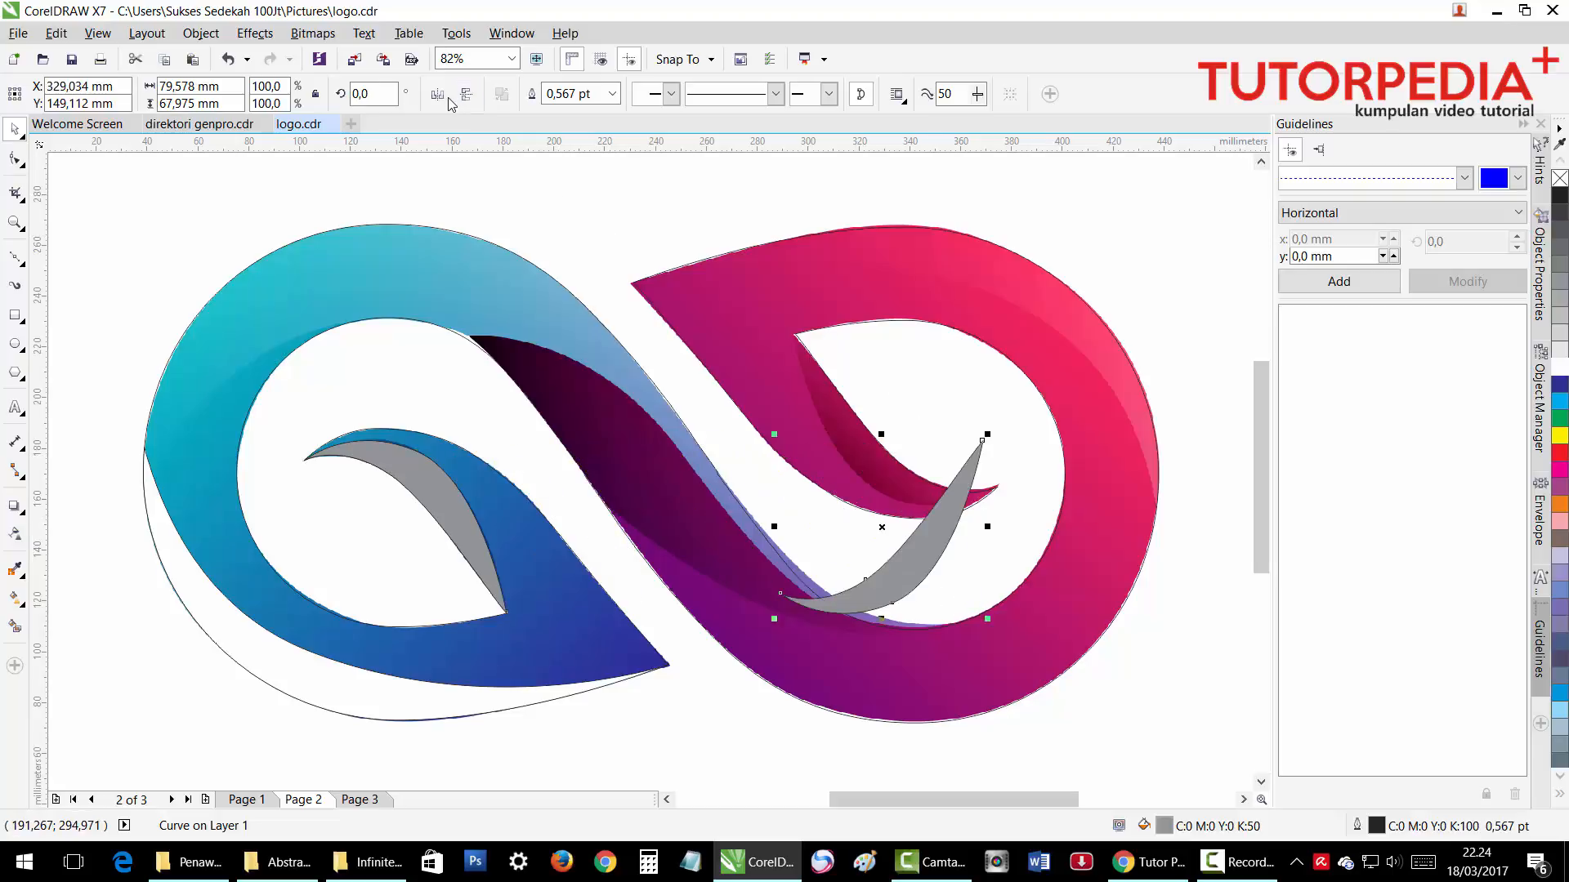
click(438, 96)
drag(824, 523, 871, 438)
scroll(845, 428, up, 3)
scroll(1127, 553, up, 2)
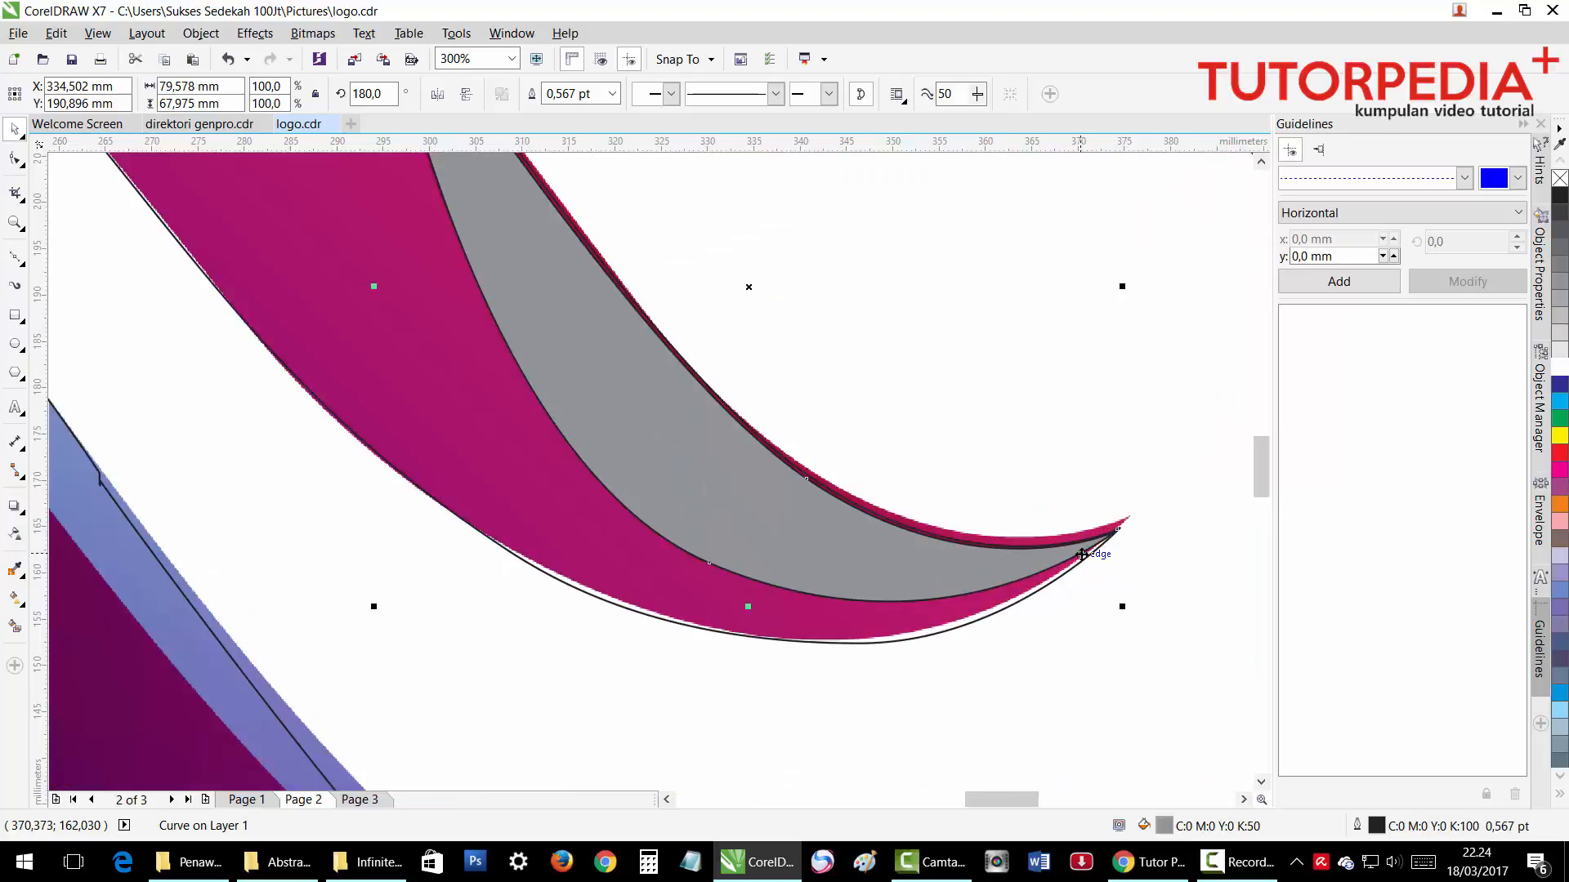
key(F4)
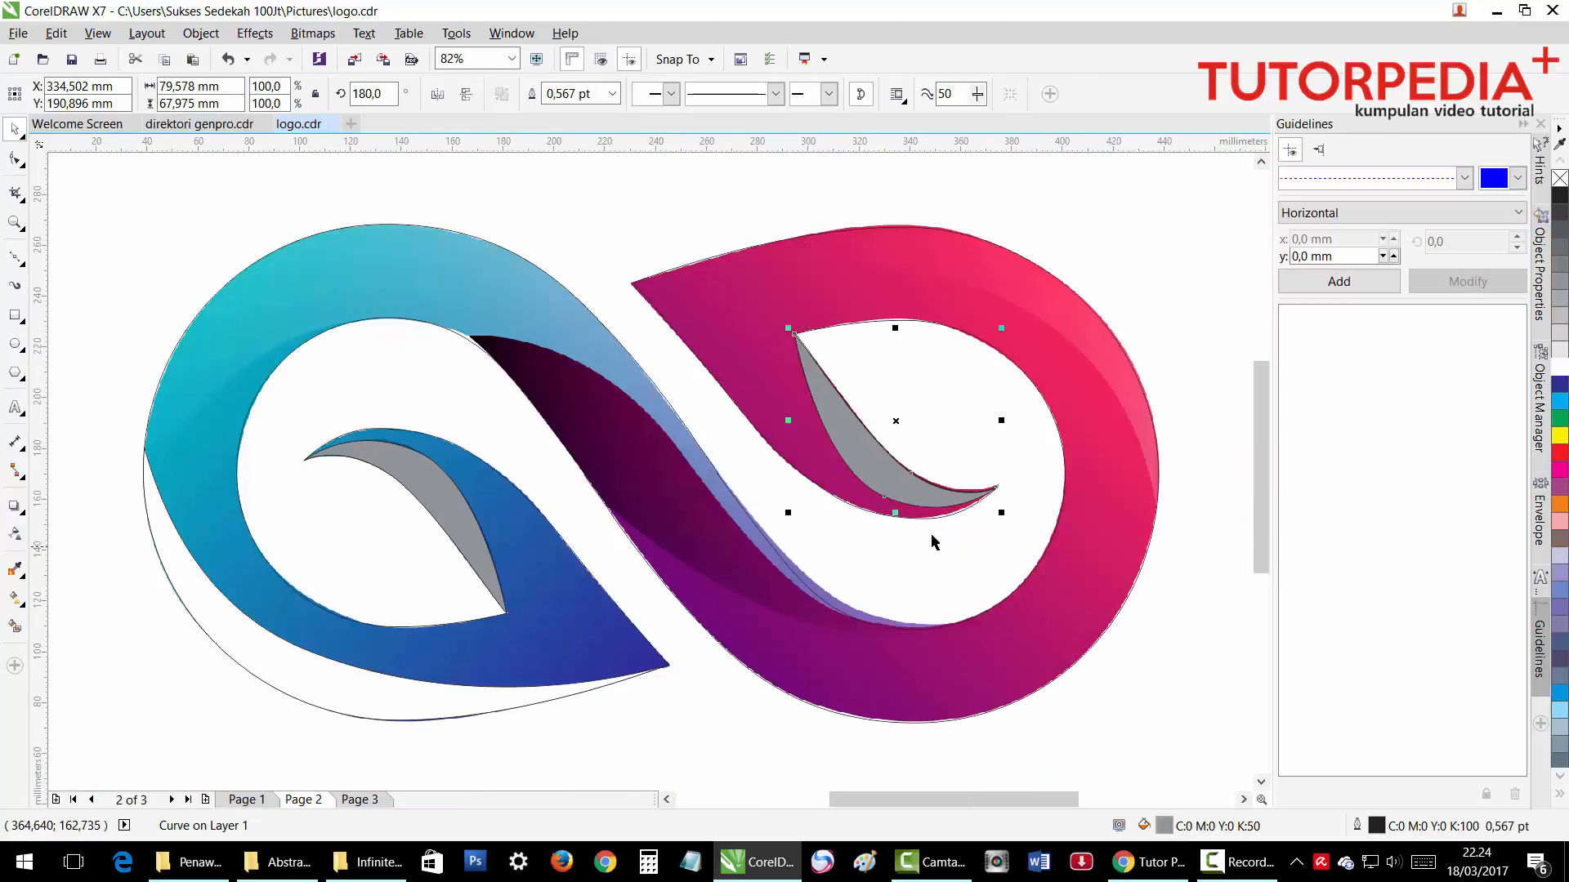
Copy the white edge shape, mirror it horizontally and vertically, and place it on the right loop's upper outer edge.
click(291, 538)
click(237, 642)
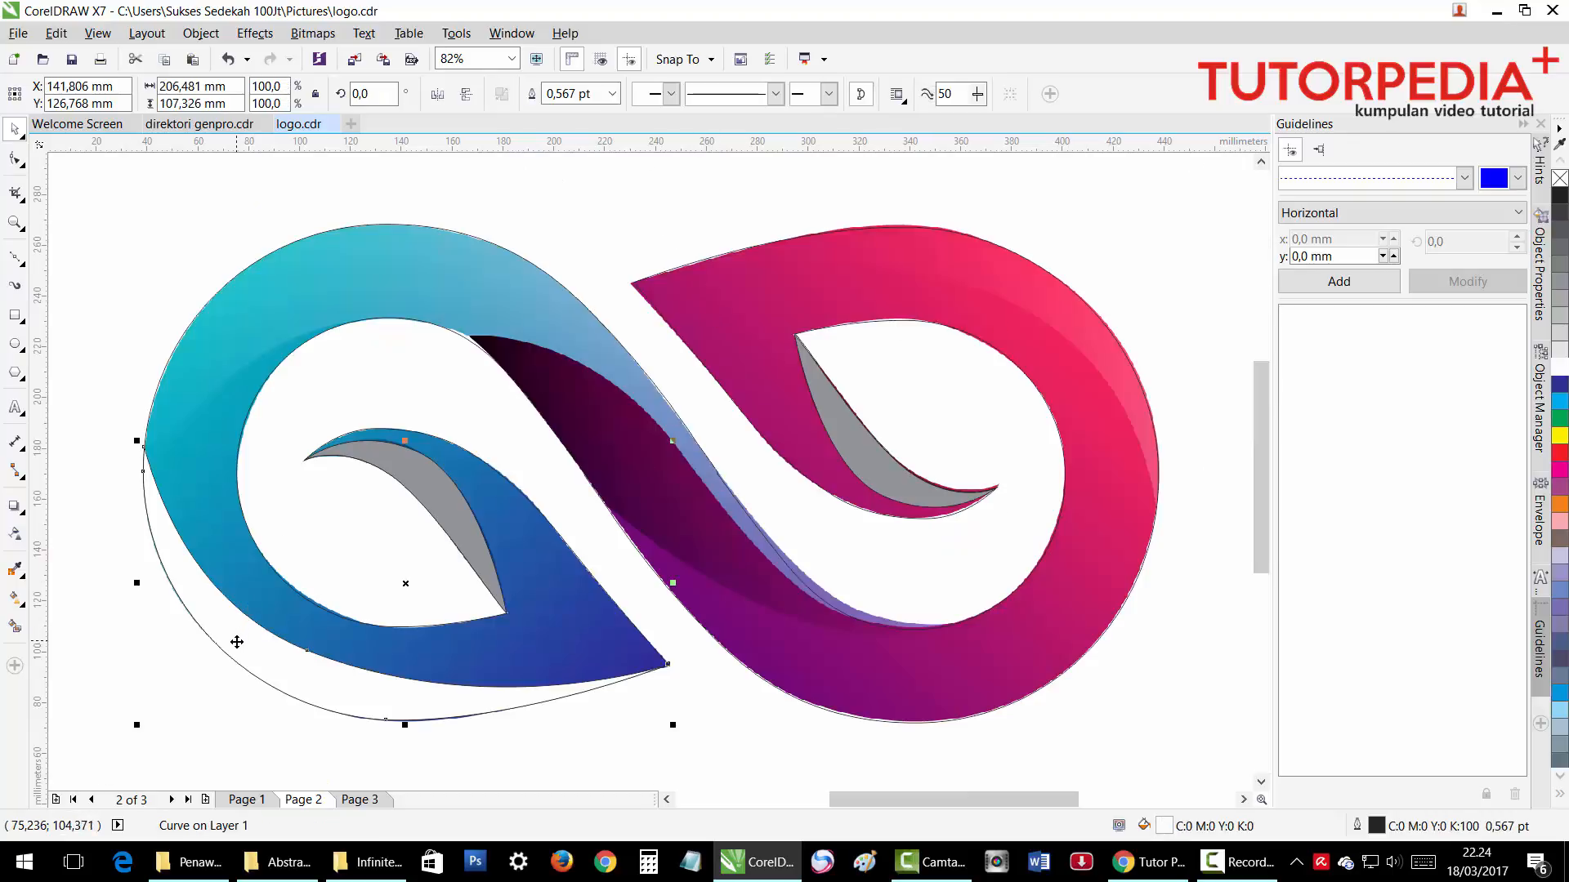
drag(237, 643, 980, 642)
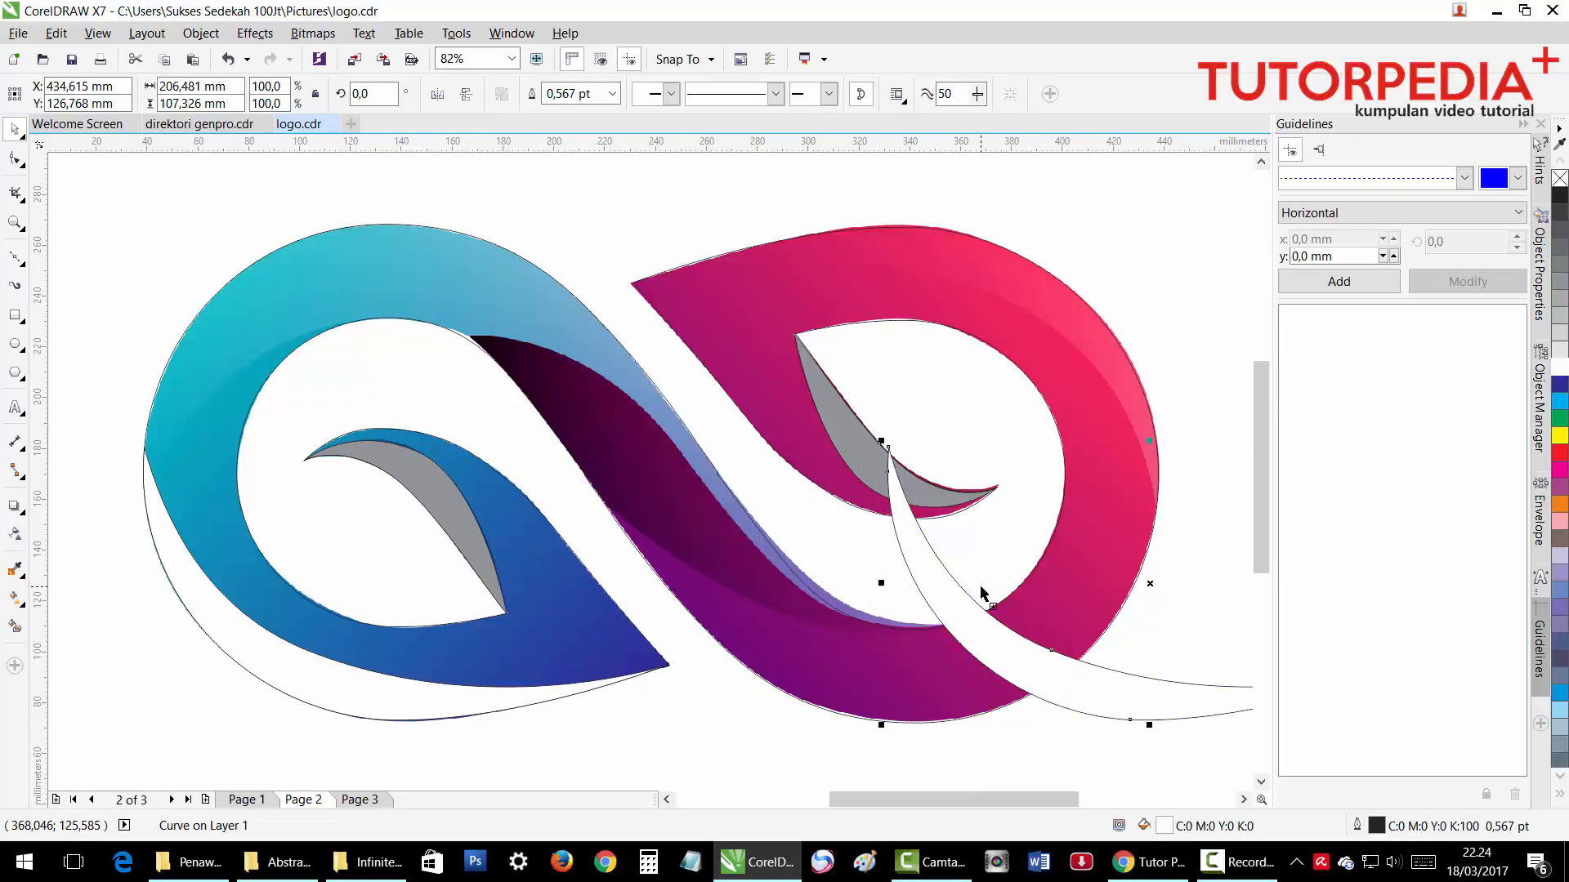
click(467, 93)
click(438, 93)
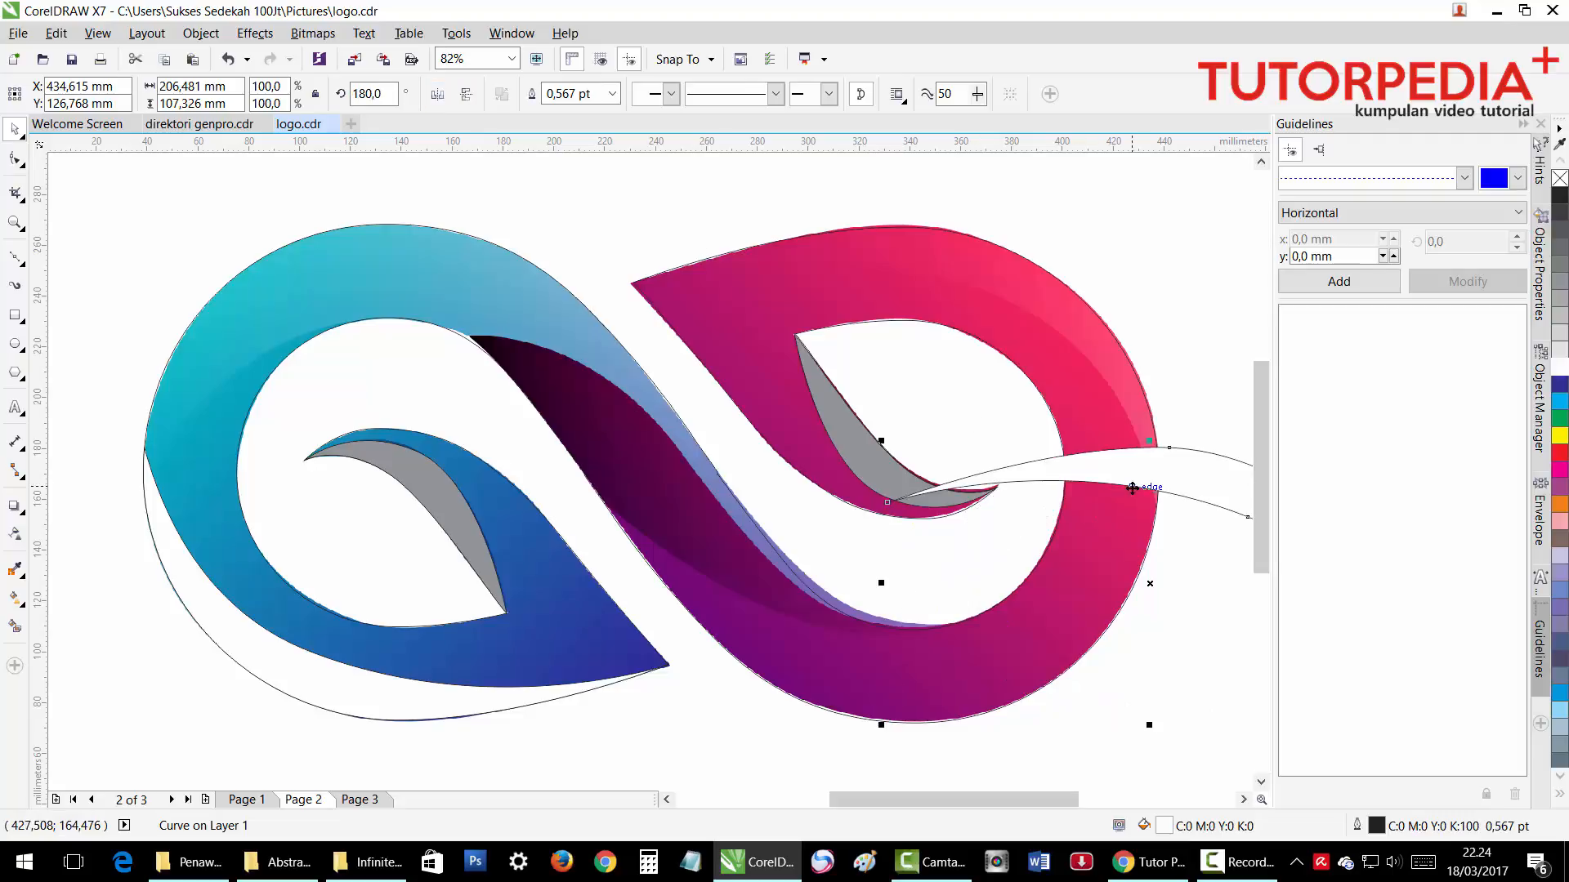
drag(1107, 472, 888, 255)
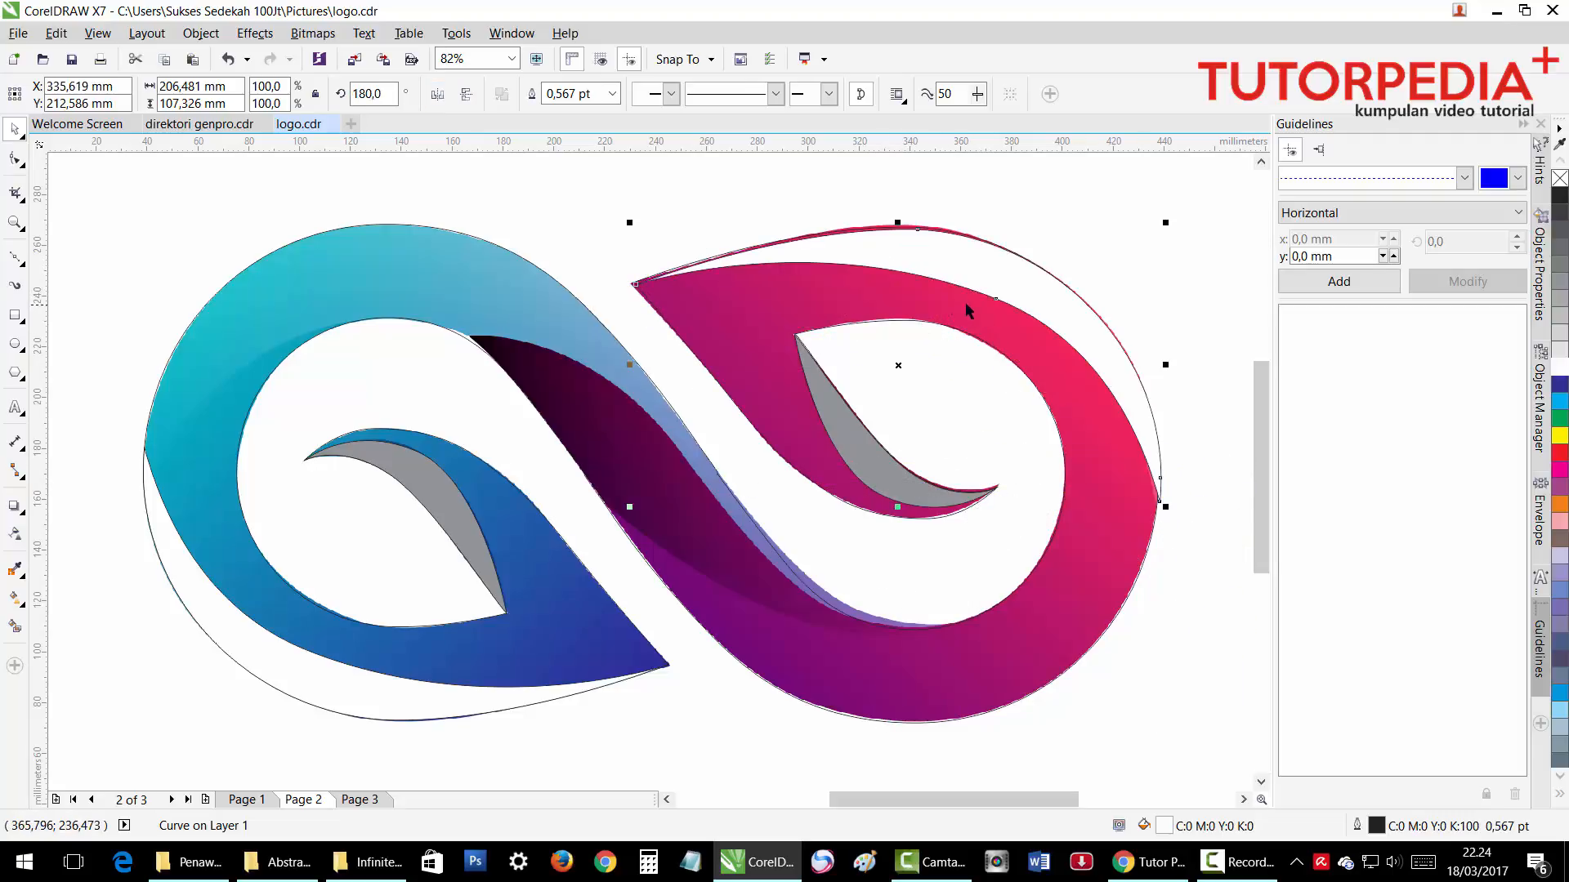
Align the top of the copied white edge shape with the top of the infinity curve.
shift+click(928, 303)
key(t)
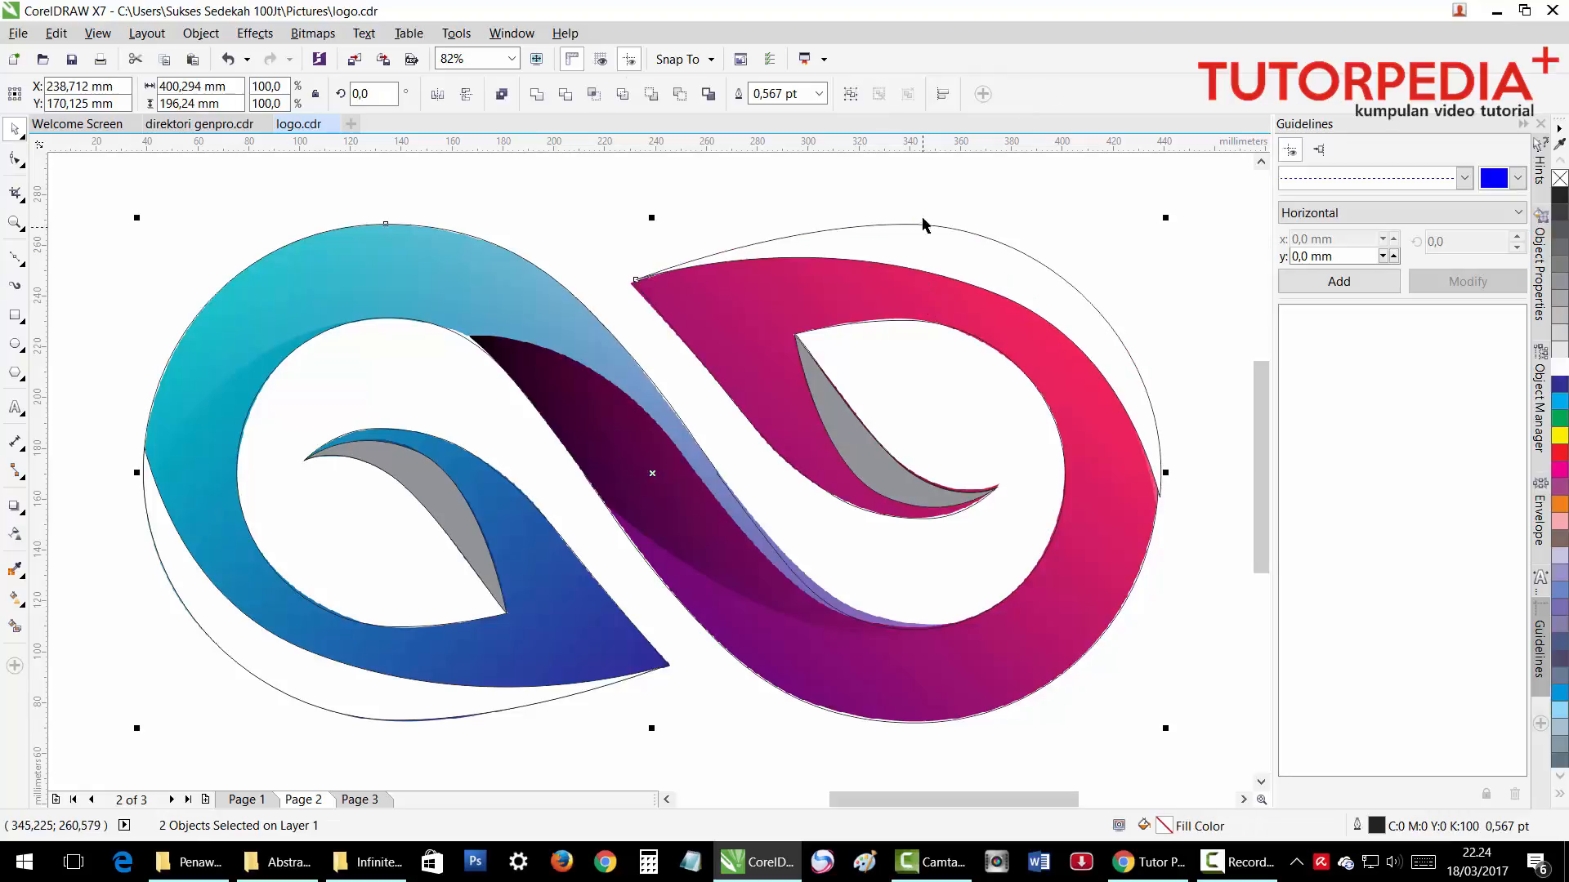
click(924, 191)
Move the logo bitmap horizontally off the page's left edge so that it sits beside the traced outlines.
click(1182, 633)
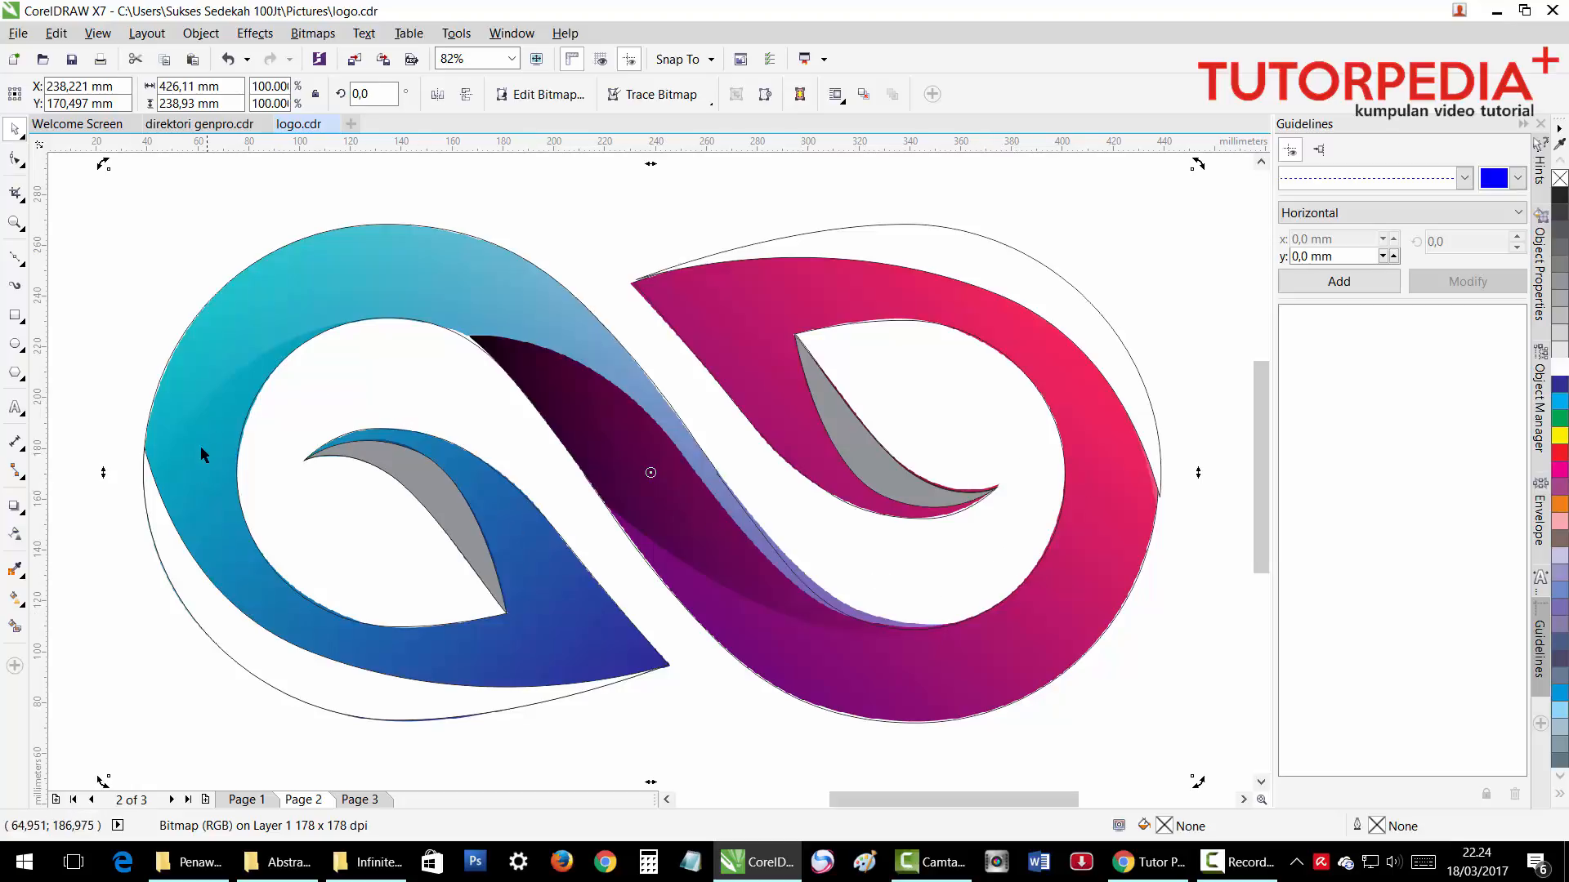
scroll(757, 580, down, 2)
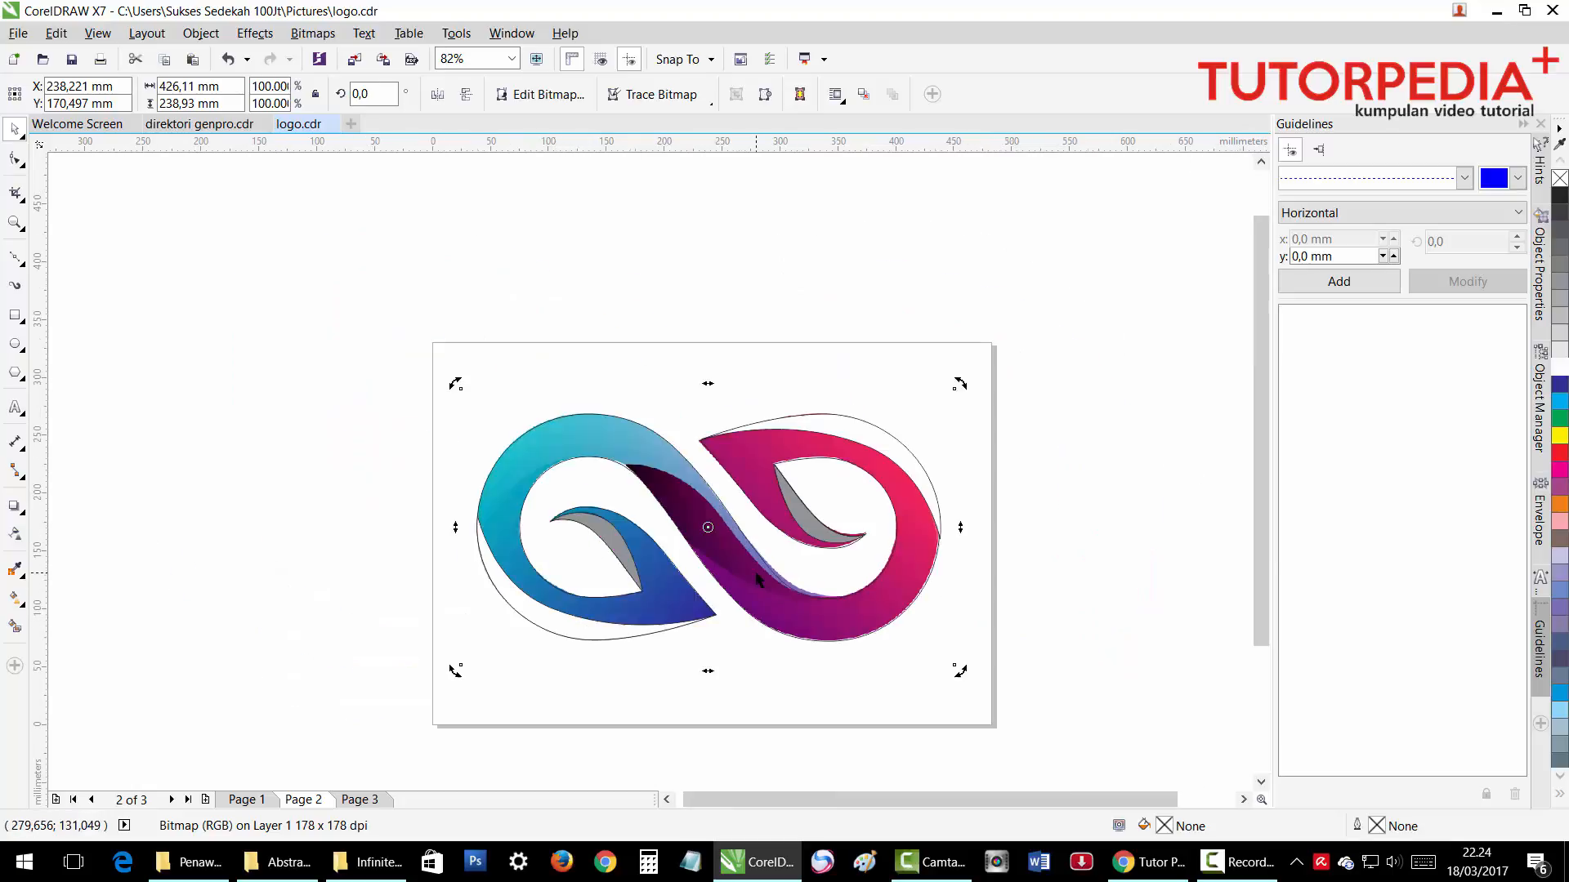
mouse_move(950, 433)
mouse_down()
mouse_move(427, 413)
mouse_move(394, 433)
mouse_up()
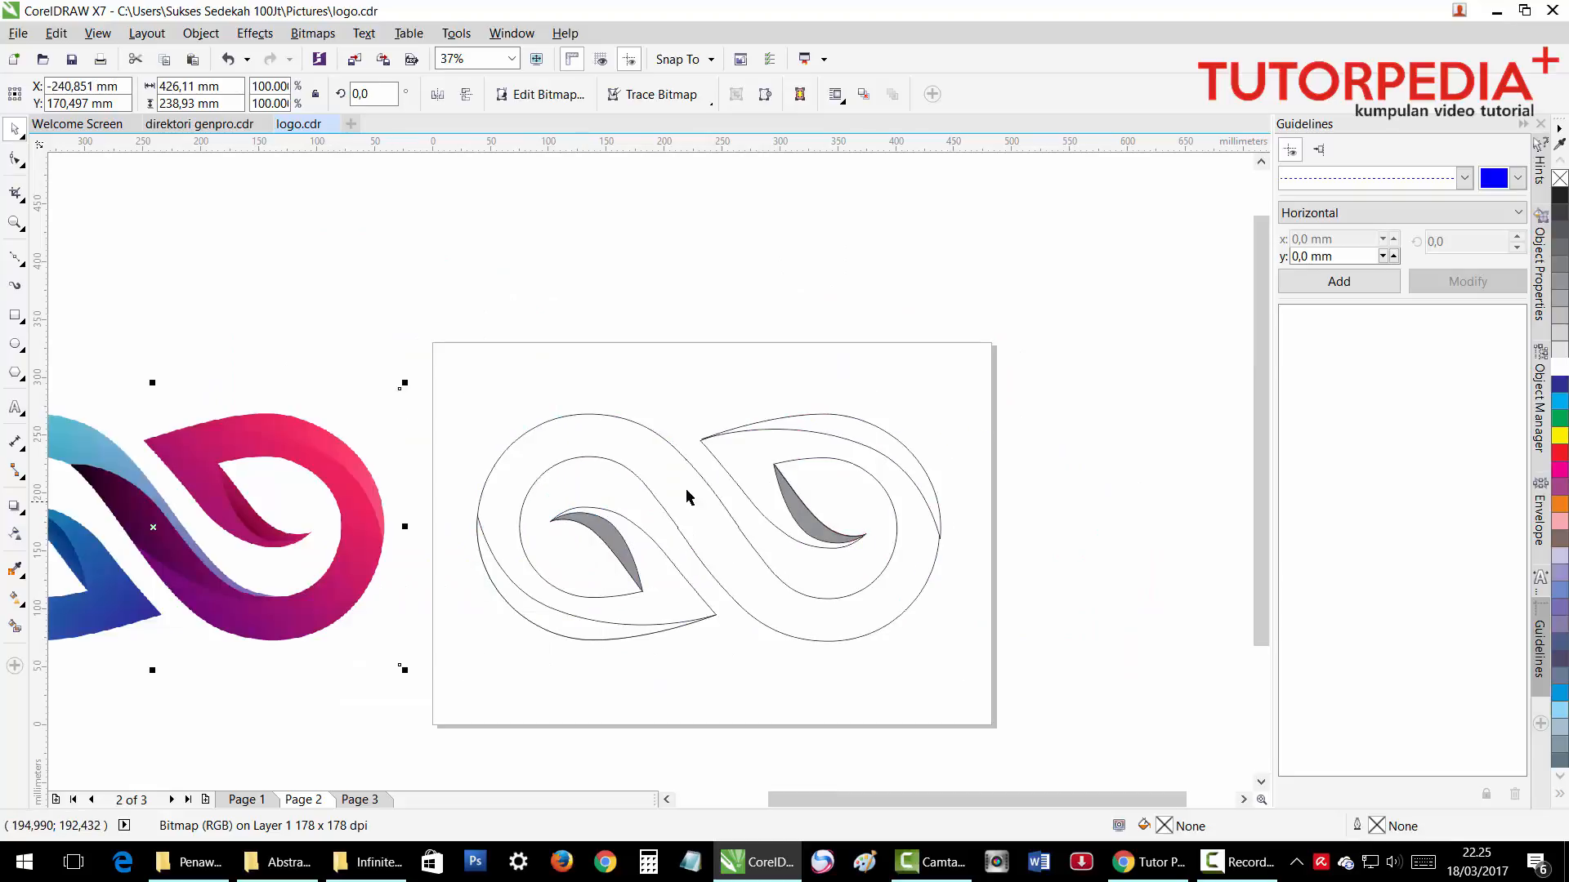
Start a curve at the left loop's inner edge, crossing the central band and following it to the bottom inside the right loop.
click(719, 516)
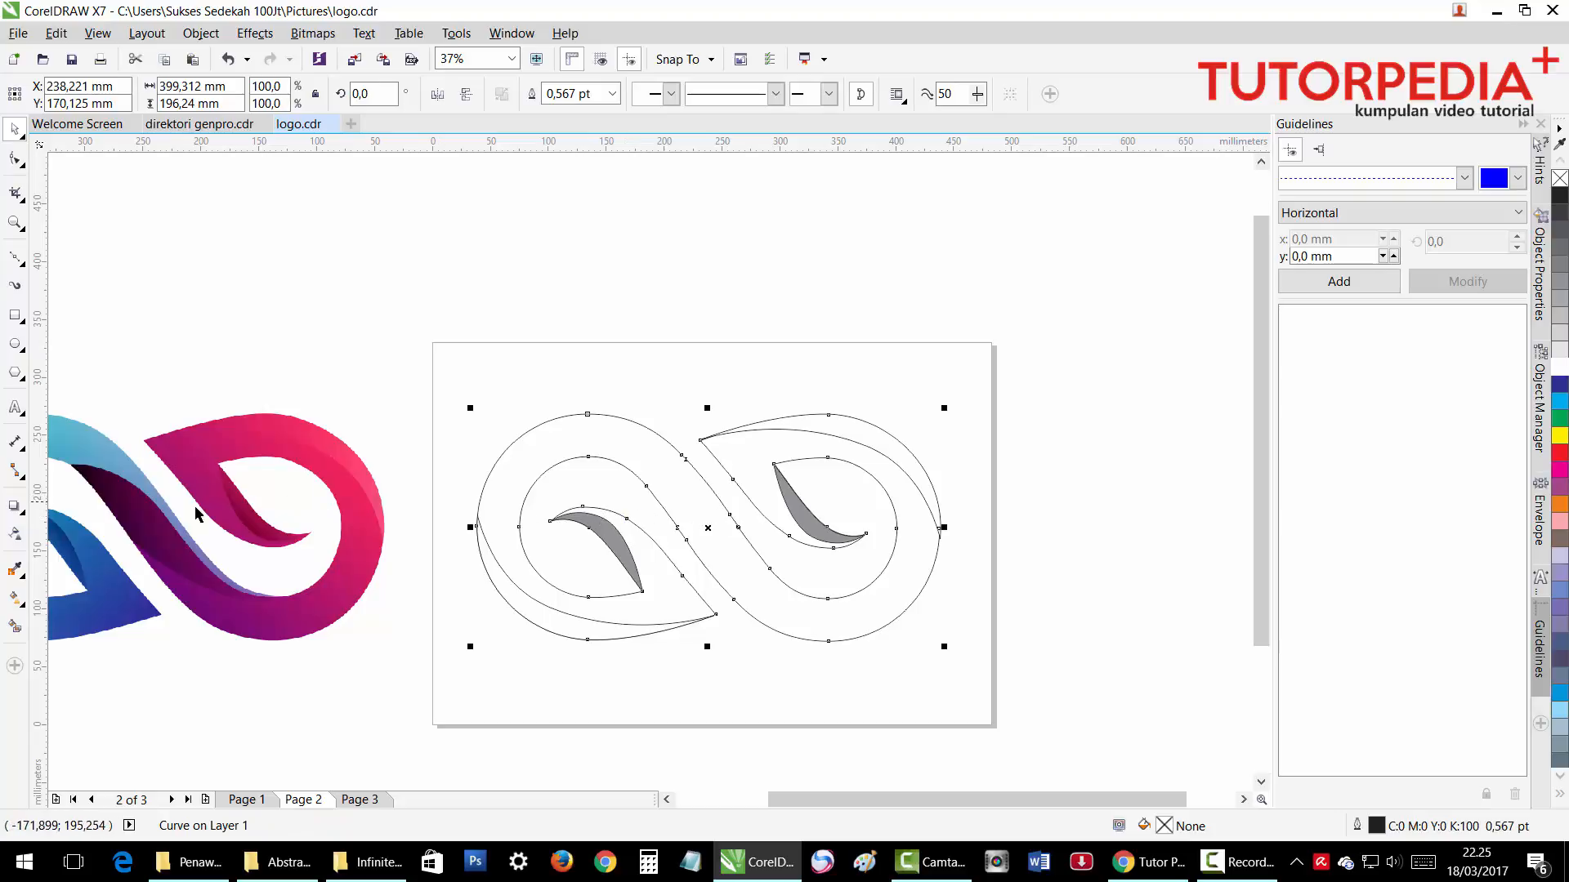
click(14, 258)
click(630, 487)
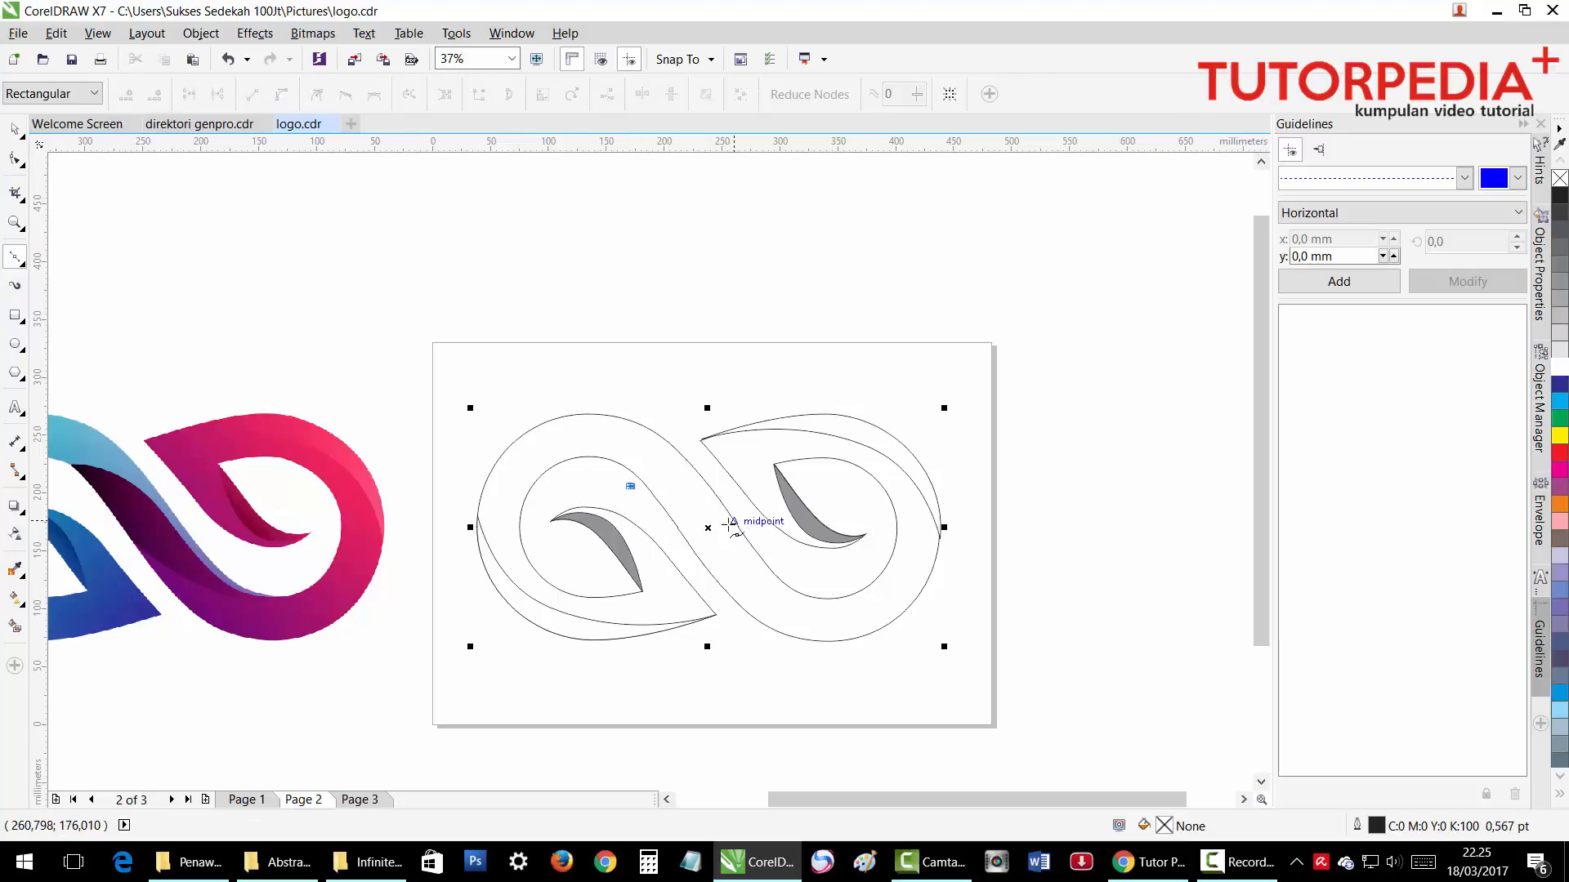
mouse_move(725, 533)
mouse_down()
mouse_move(768, 592)
mouse_move(882, 595)
mouse_up()
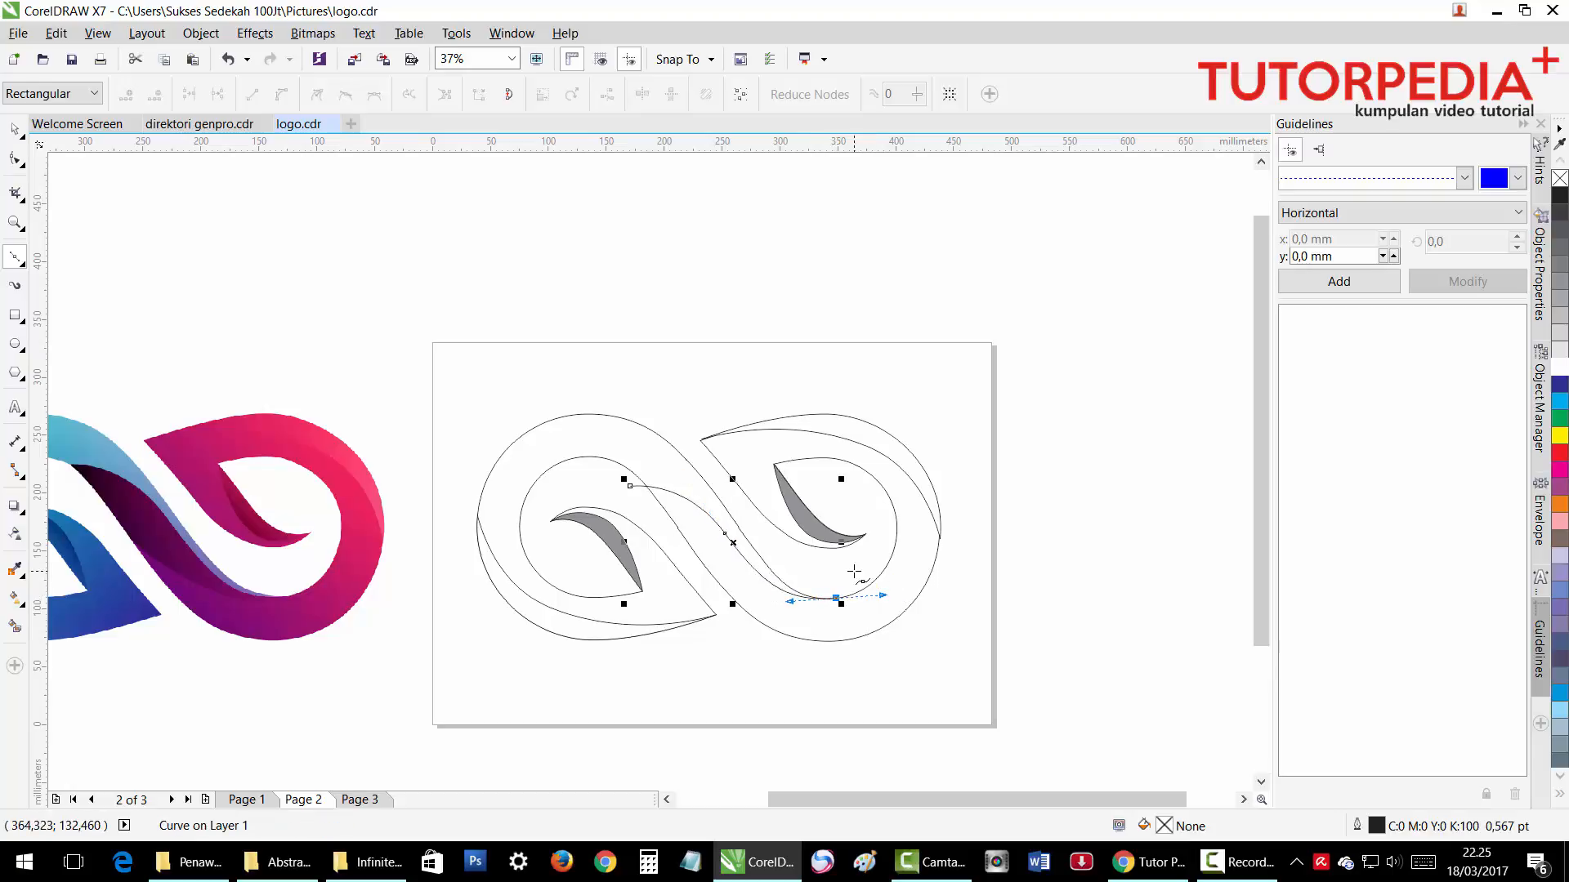
Continue the outline through the central gap and loosely around the whole left loop, closing it at its starting node.
click(806, 560)
click(740, 512)
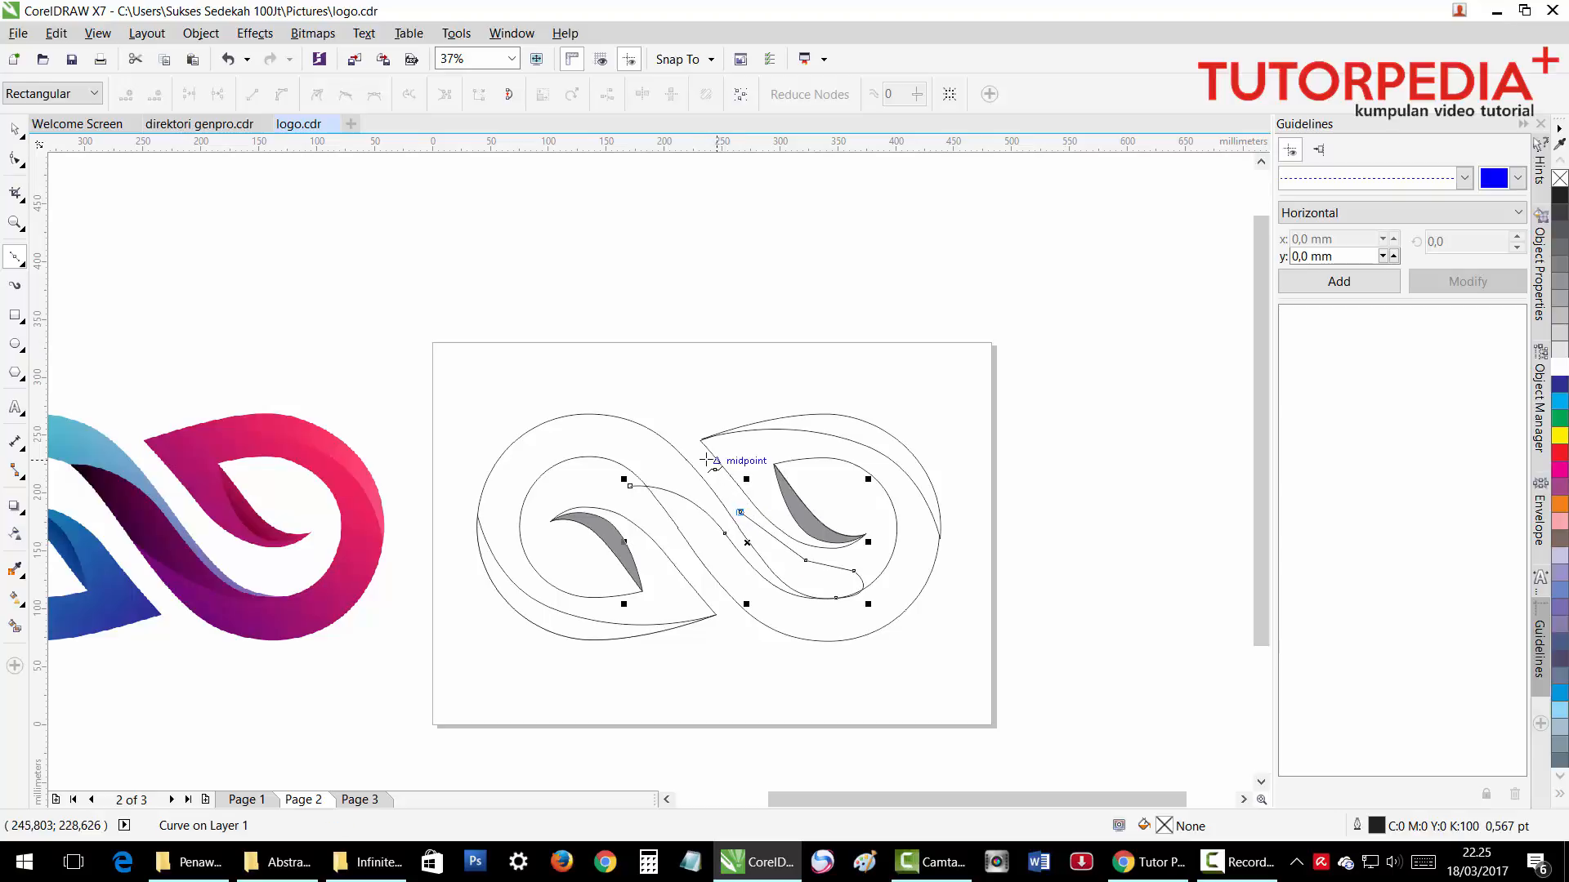
click(683, 441)
click(560, 376)
click(466, 442)
click(439, 570)
click(584, 679)
click(731, 675)
click(729, 630)
click(707, 586)
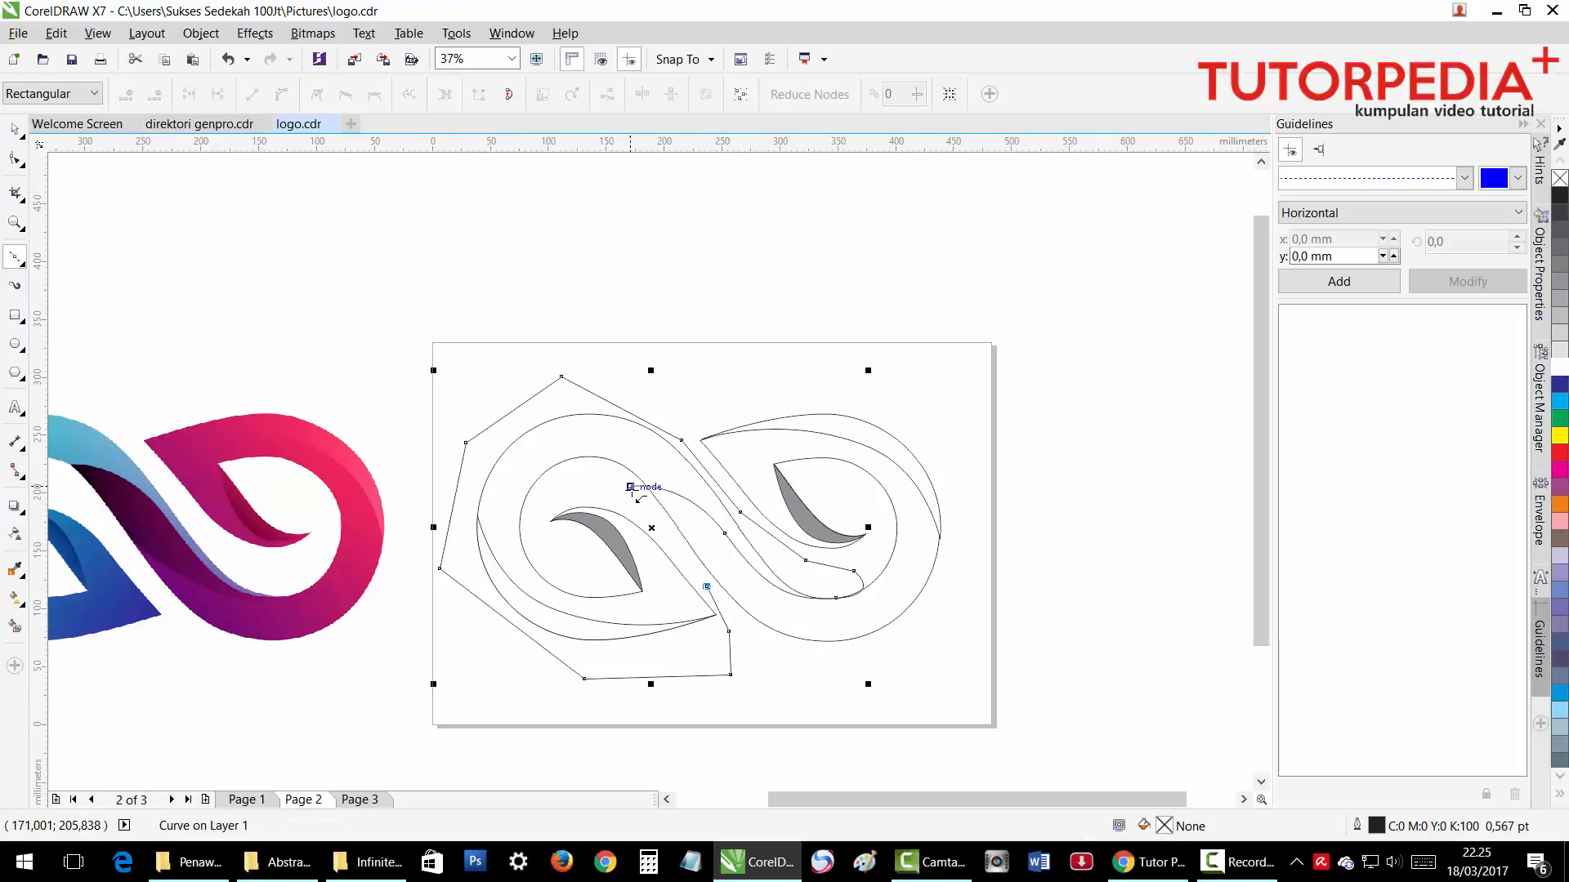
click(630, 487)
key(space)
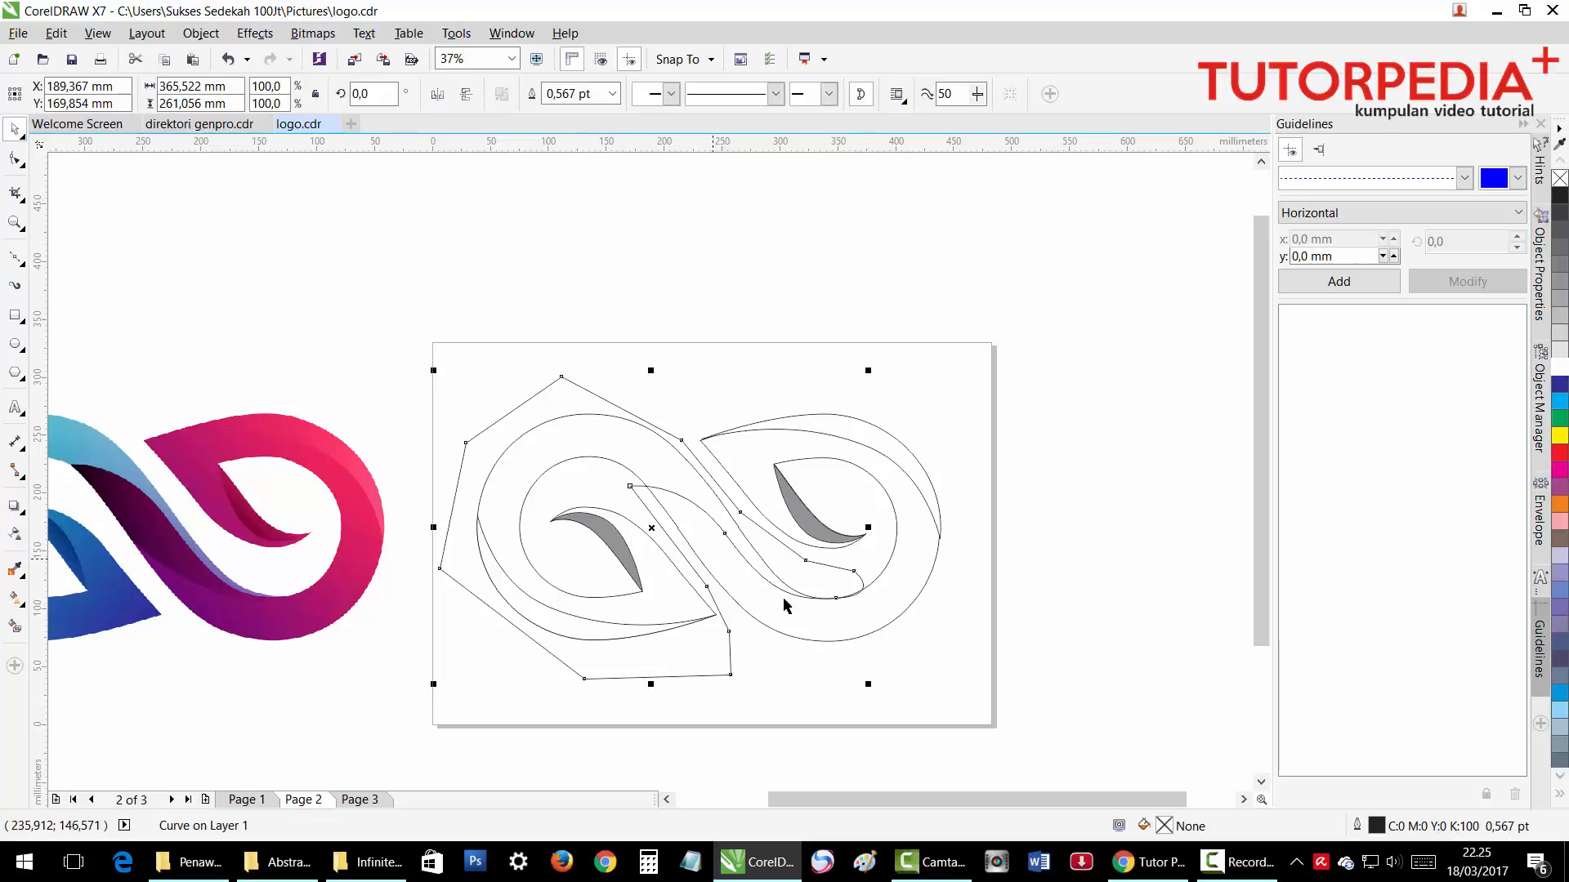
Intersect the closed outline with the infinity curve and delete the leftover drawn outline.
shift+click(896, 619)
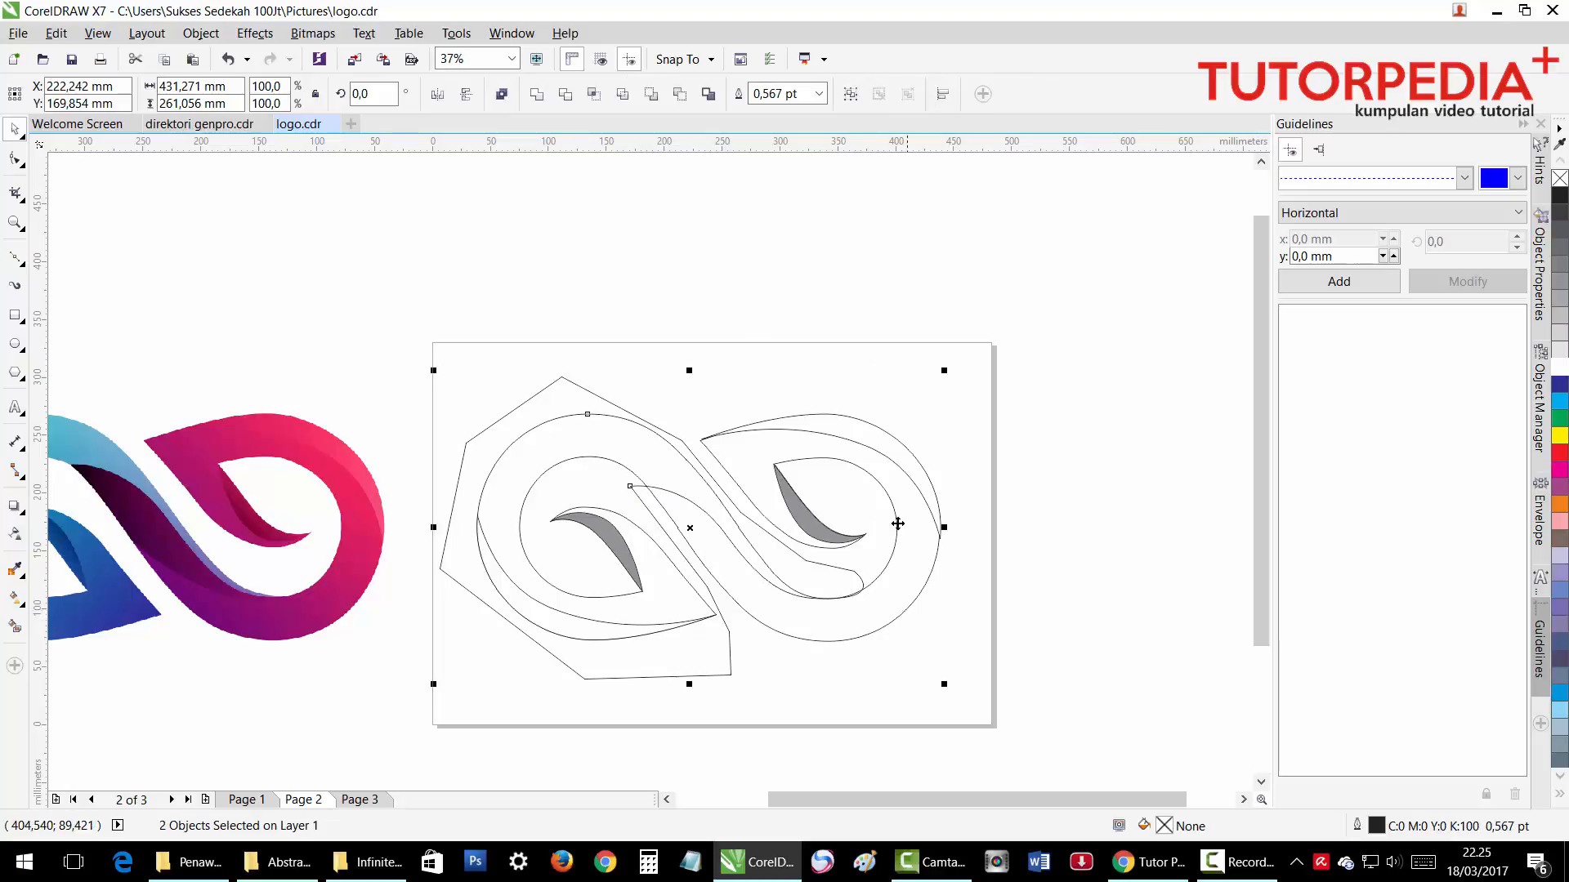
click(598, 103)
click(610, 225)
click(559, 379)
key(Delete)
Fill the left-loop piece from the intersection with cyan (C100 M0 Y0 K0).
click(576, 421)
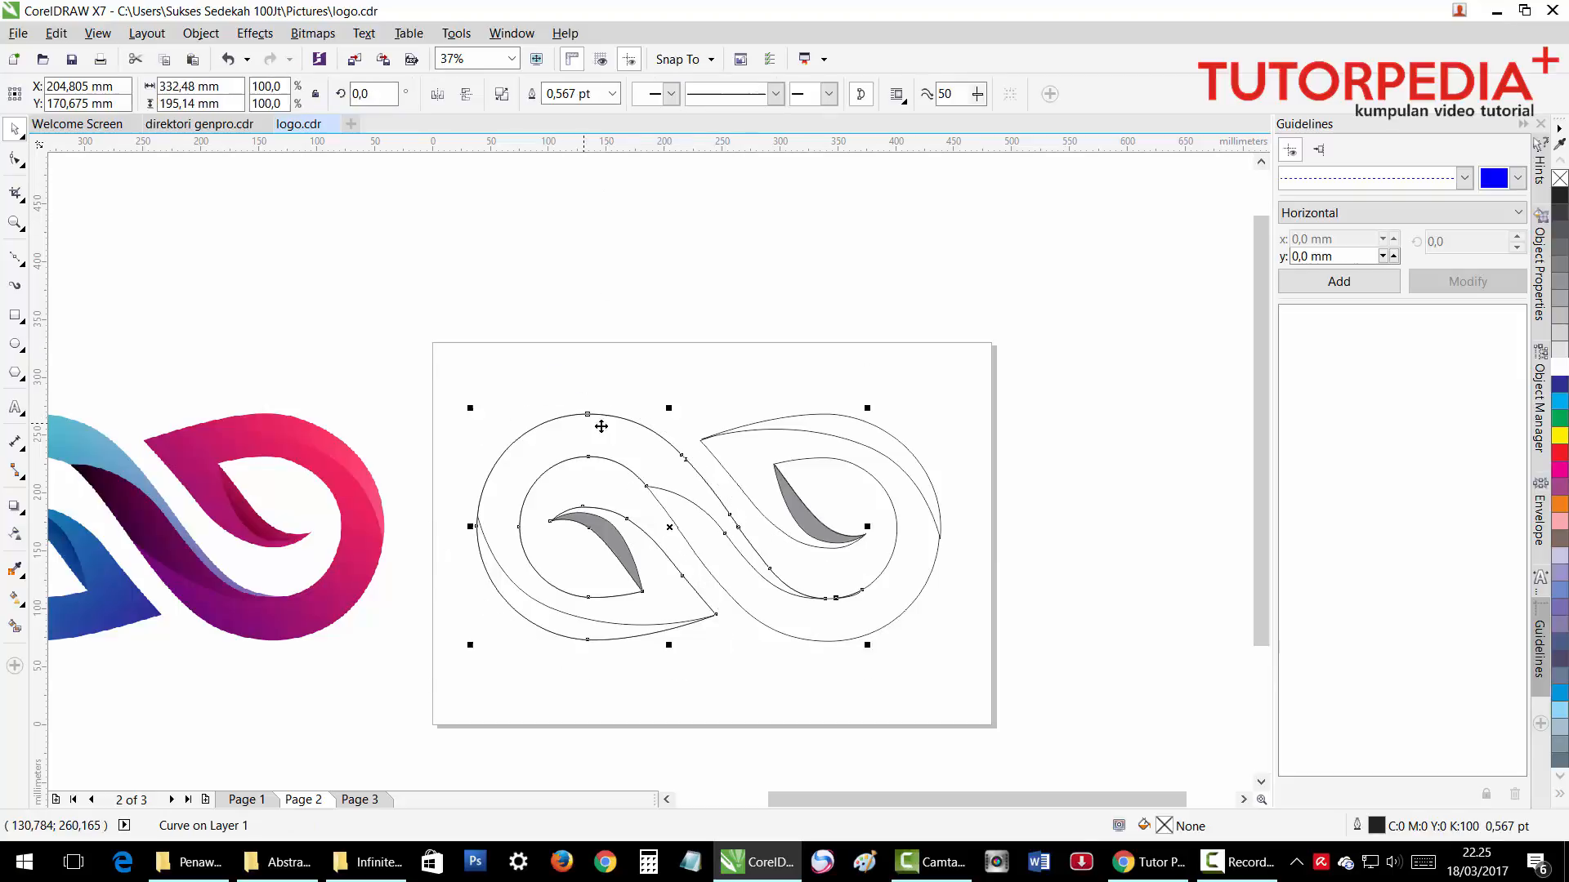
click(1560, 400)
click(781, 283)
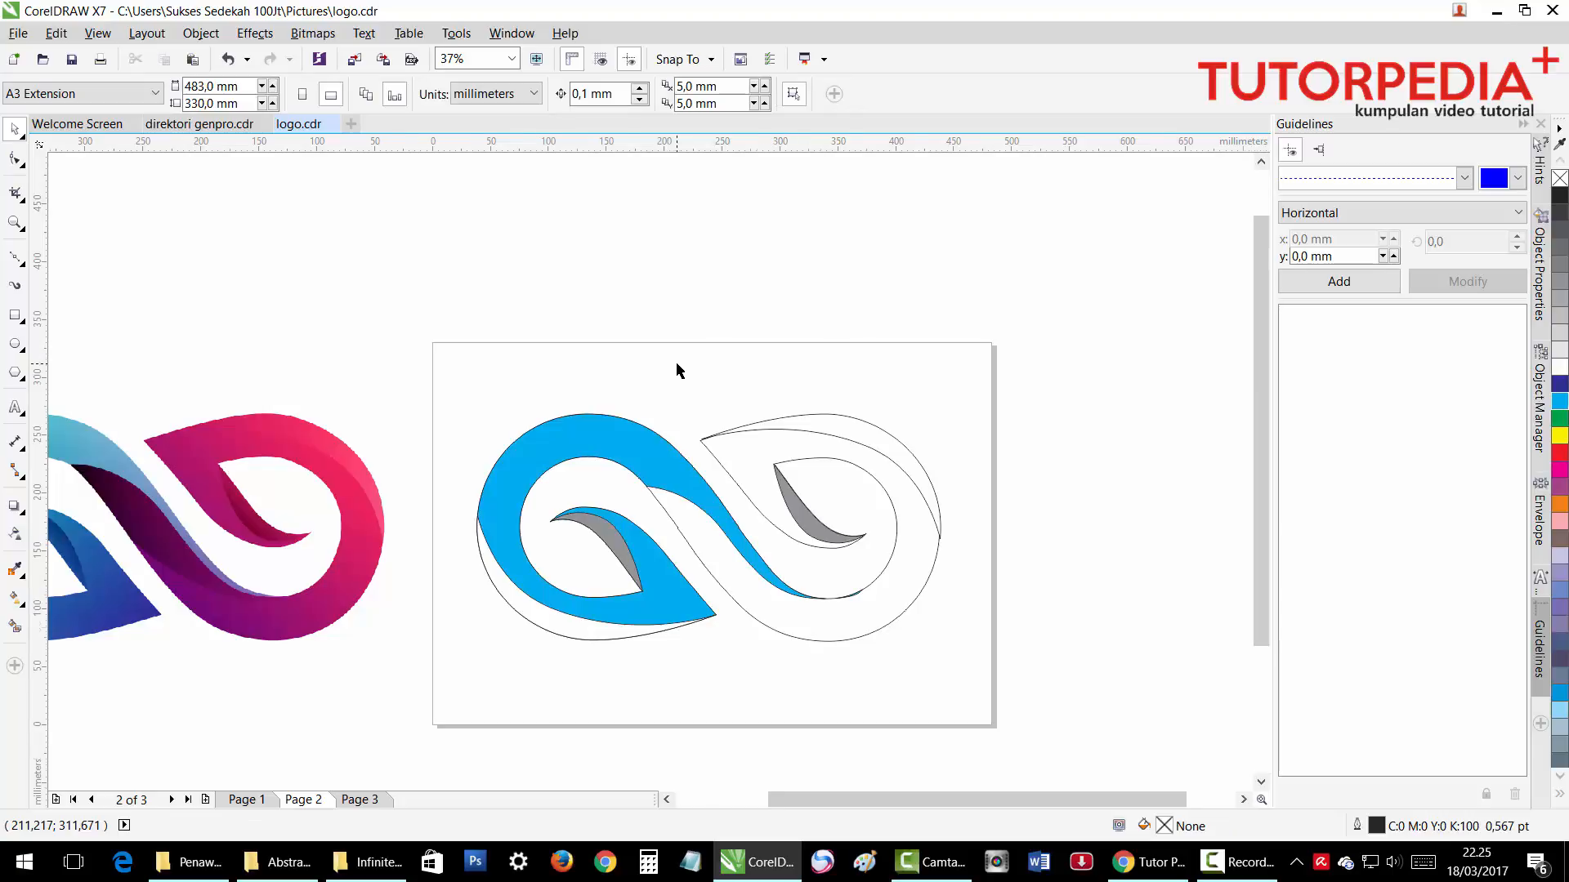
Fill the full infinity curve behind the cyan piece with red.
key(F4)
click(853, 382)
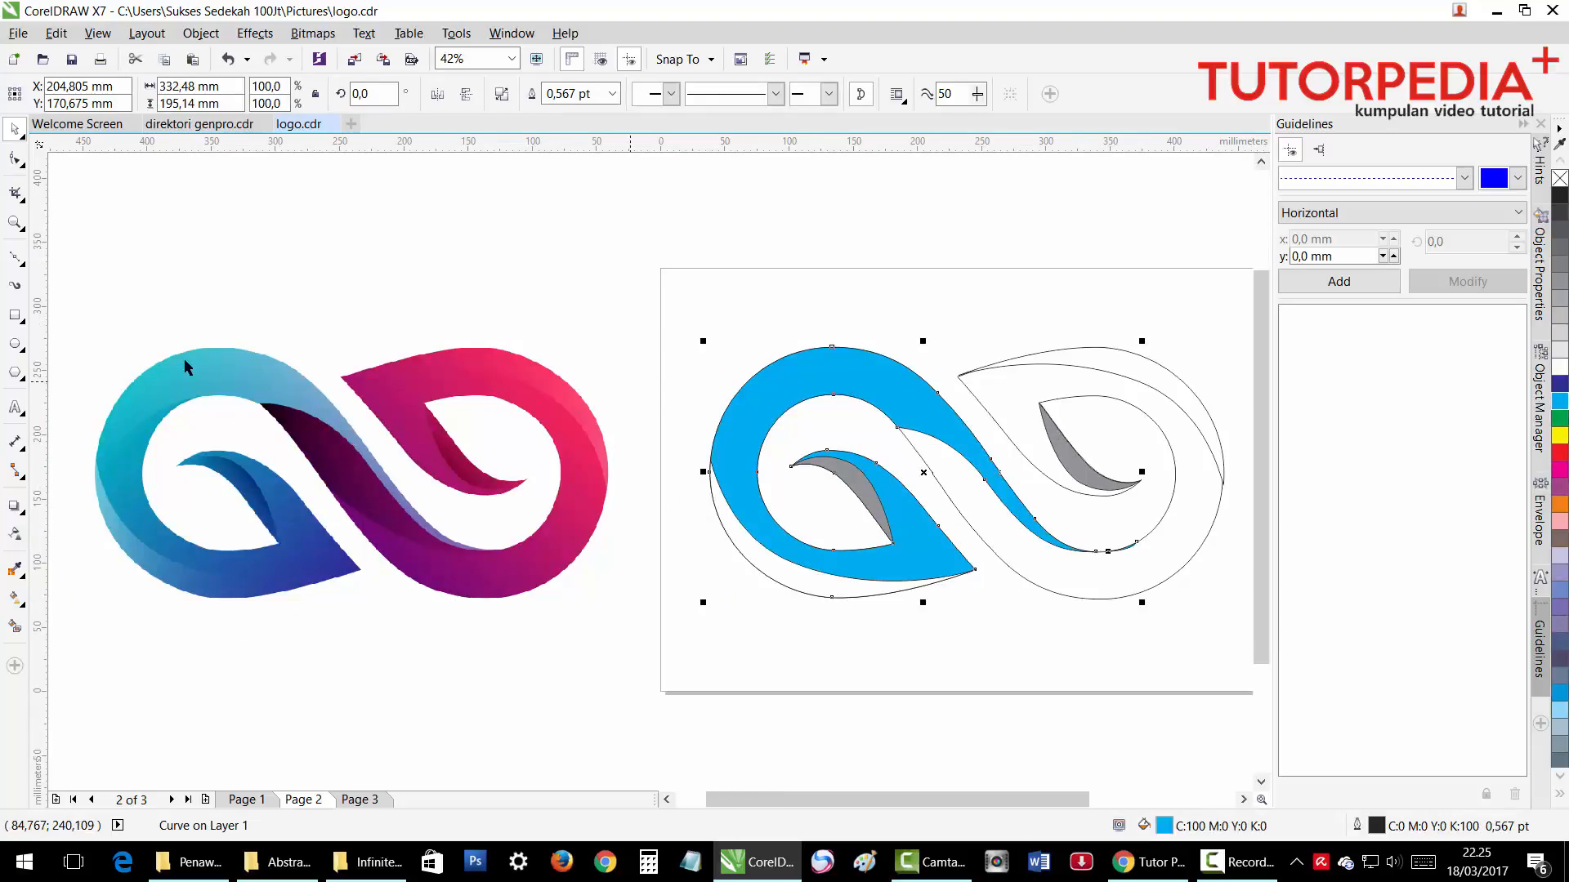
click(1179, 546)
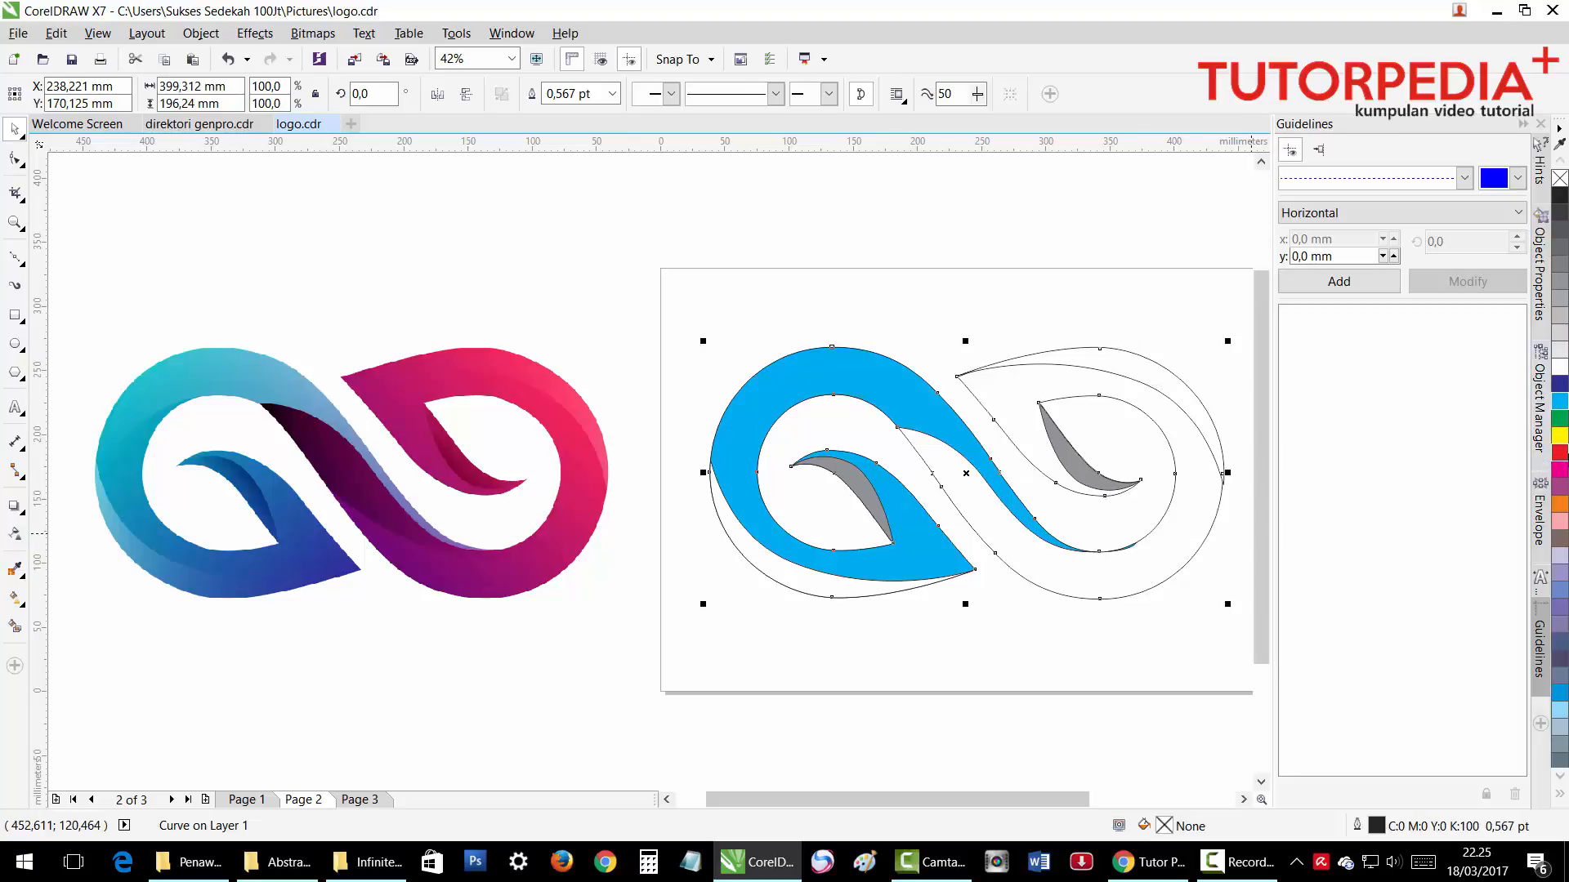
click(1560, 454)
click(1048, 287)
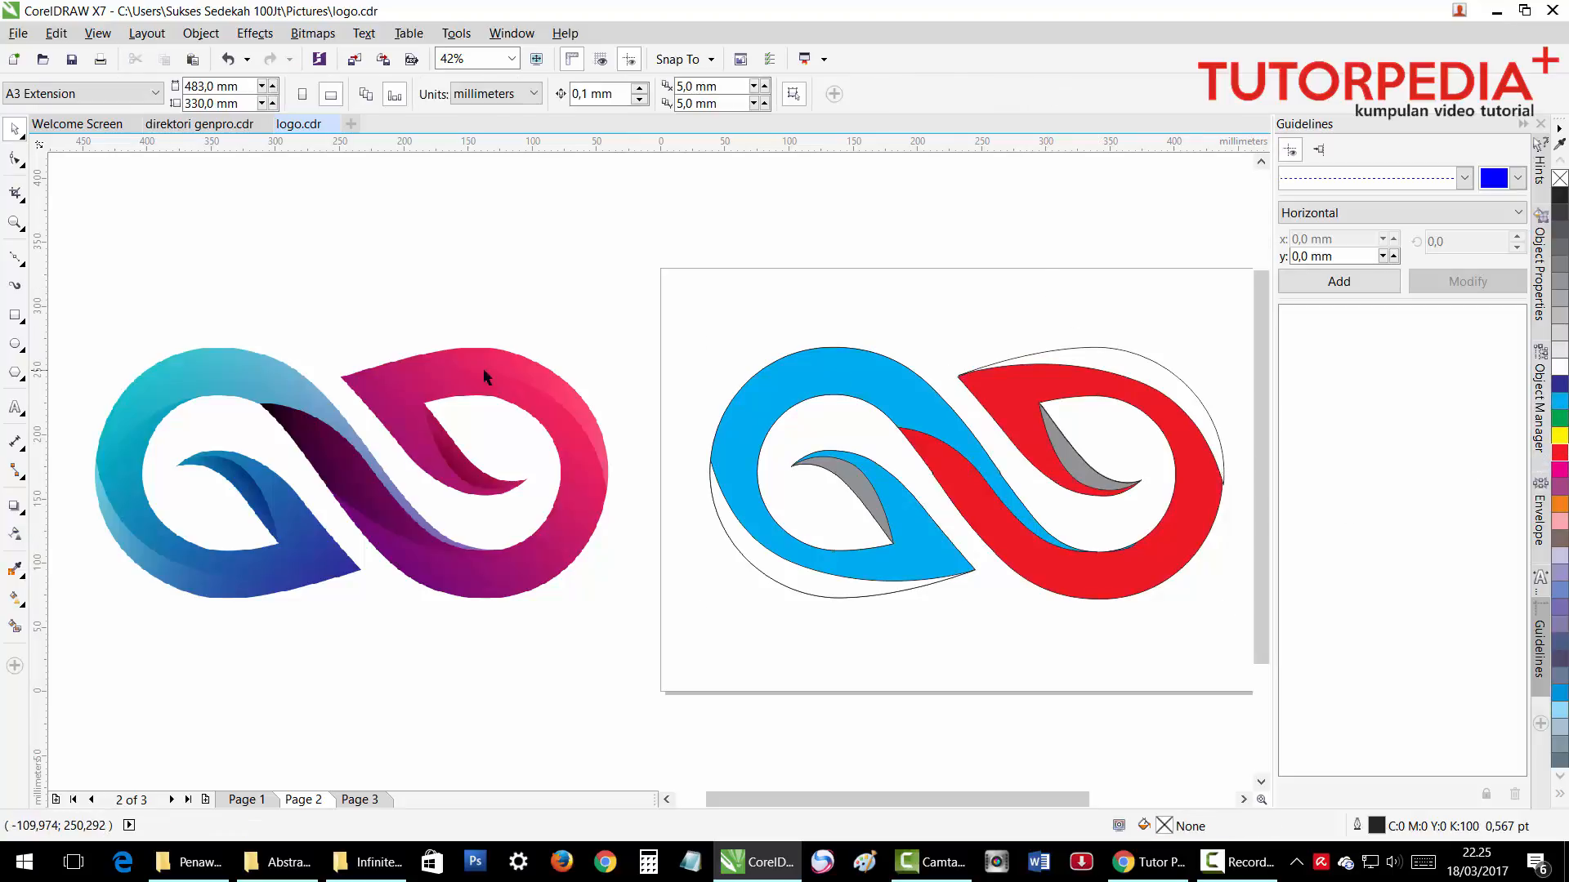
Fill the grey shading piece inside the right loop with magenta (C0 M100 Y0 K0).
click(1074, 458)
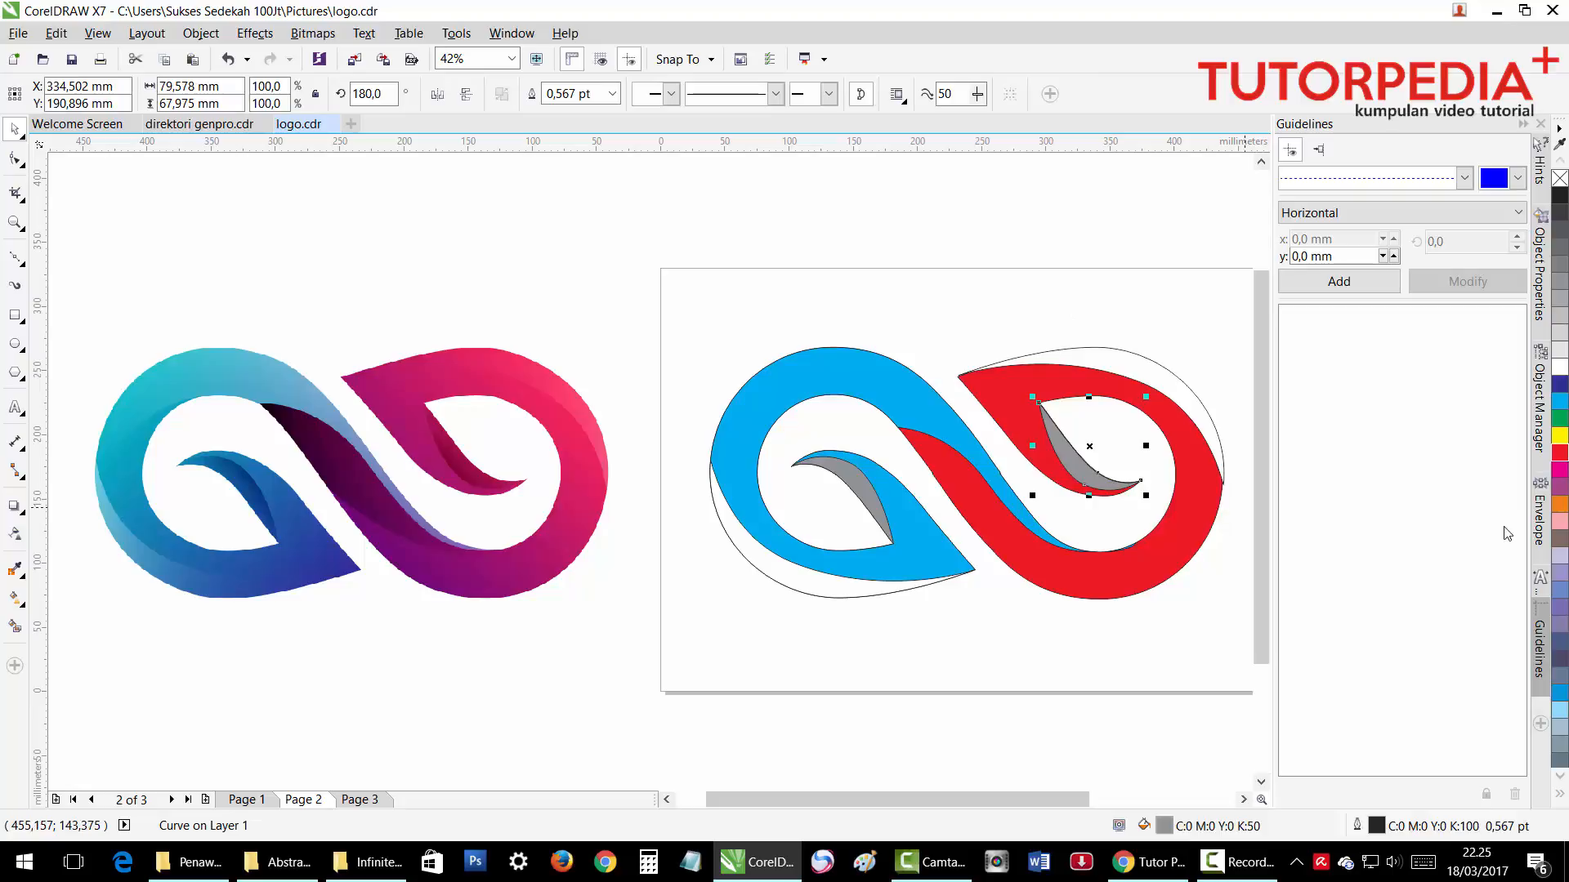
click(1559, 471)
click(1106, 326)
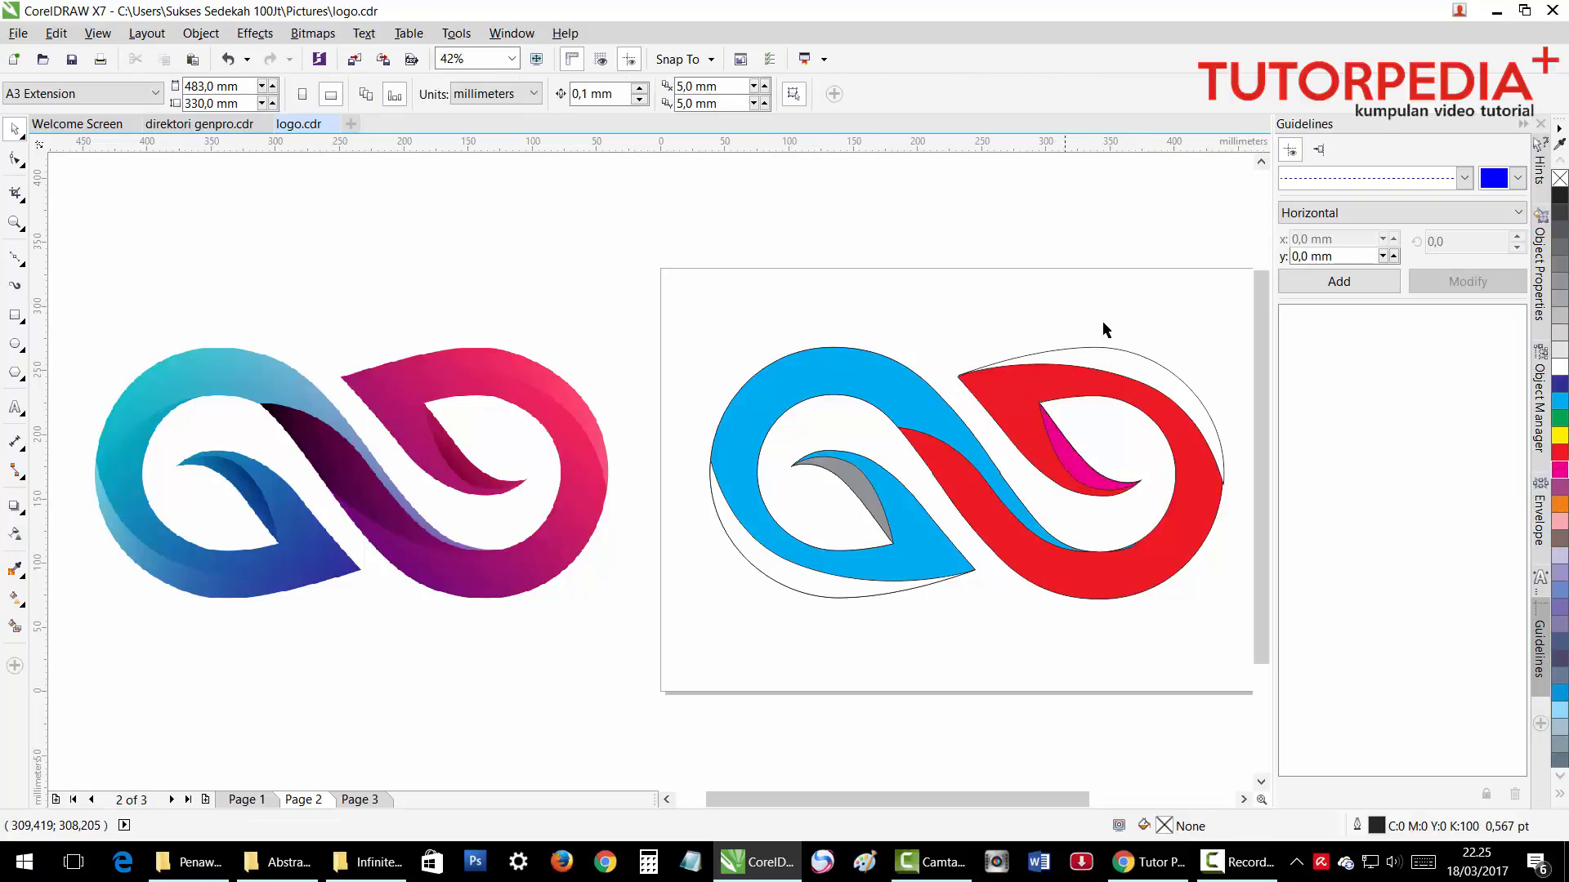
Try a white outline on the white highlight piece along the right loop's upper edge and restore its black outline.
click(1155, 363)
right_click(1559, 367)
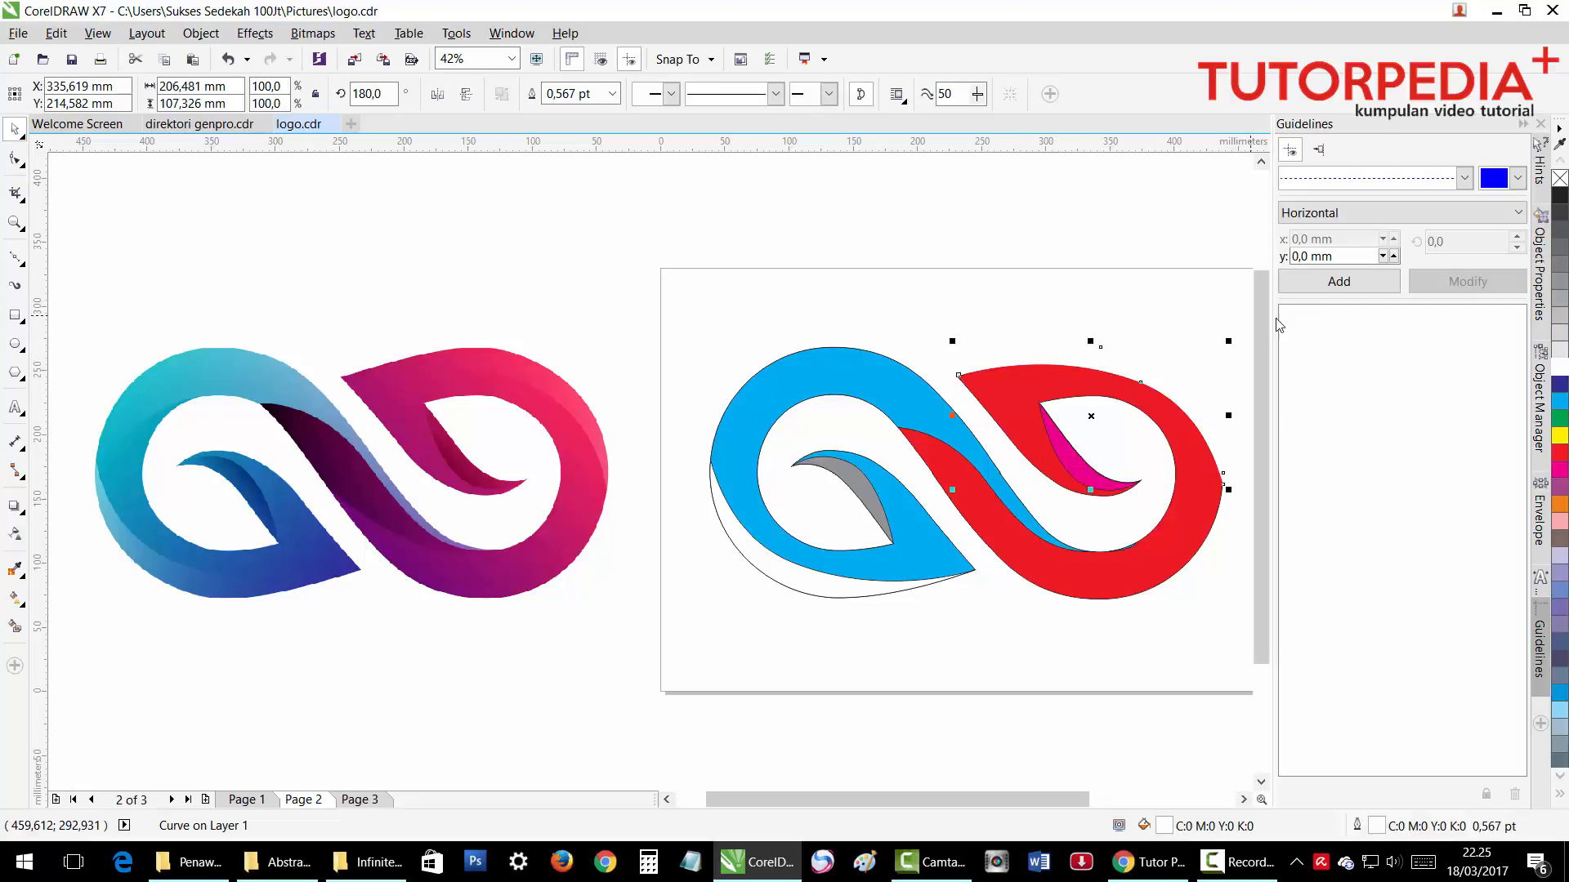
right_click(1559, 196)
click(1122, 268)
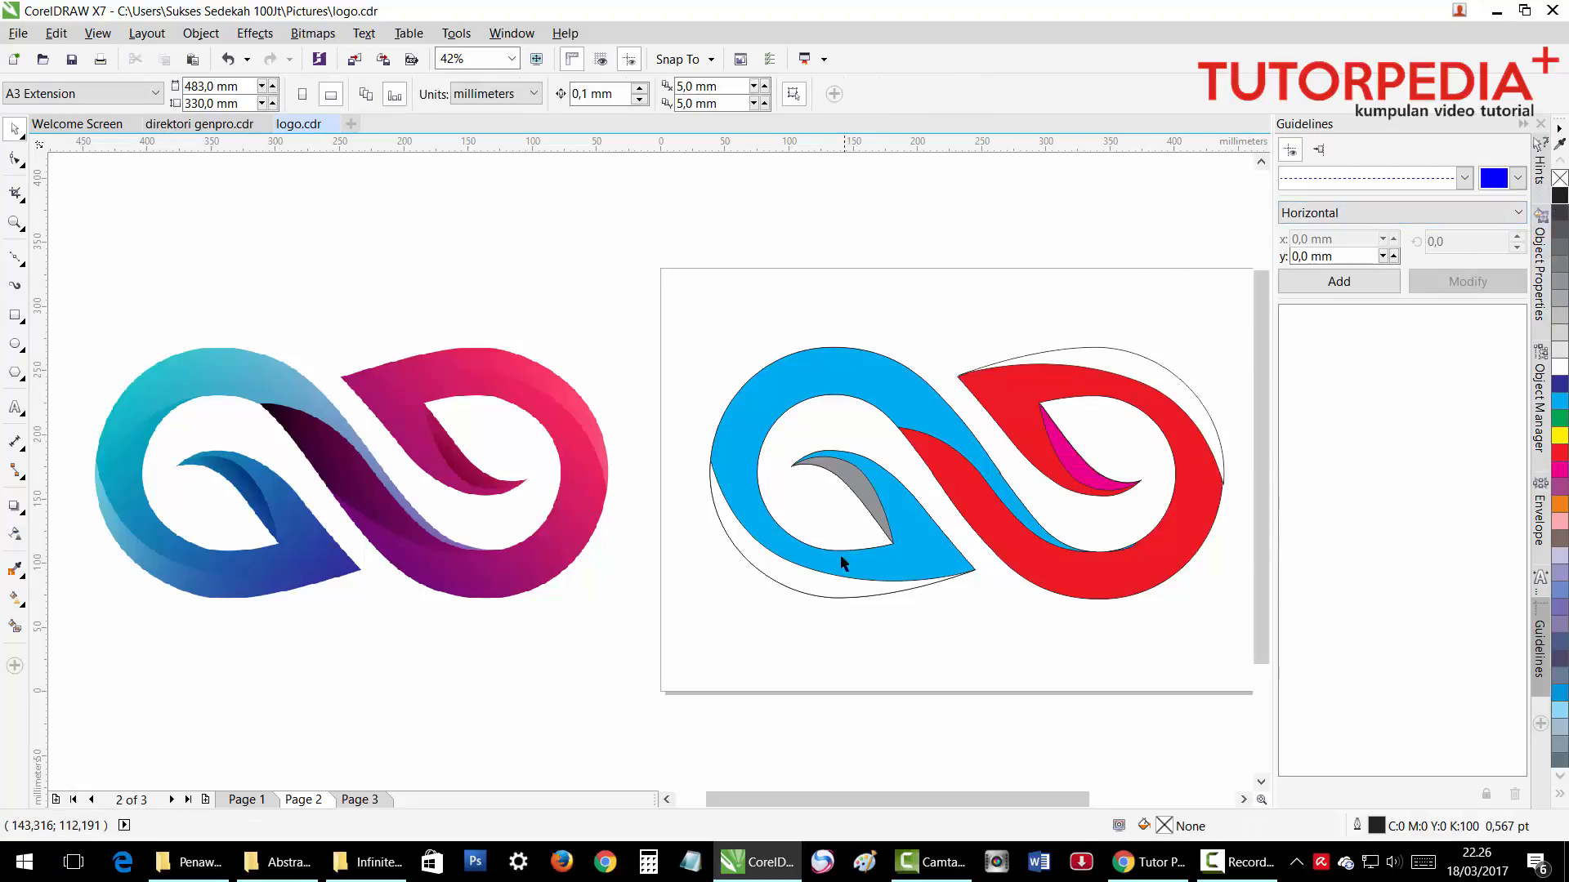
click(842, 591)
click(865, 606)
click(1061, 563)
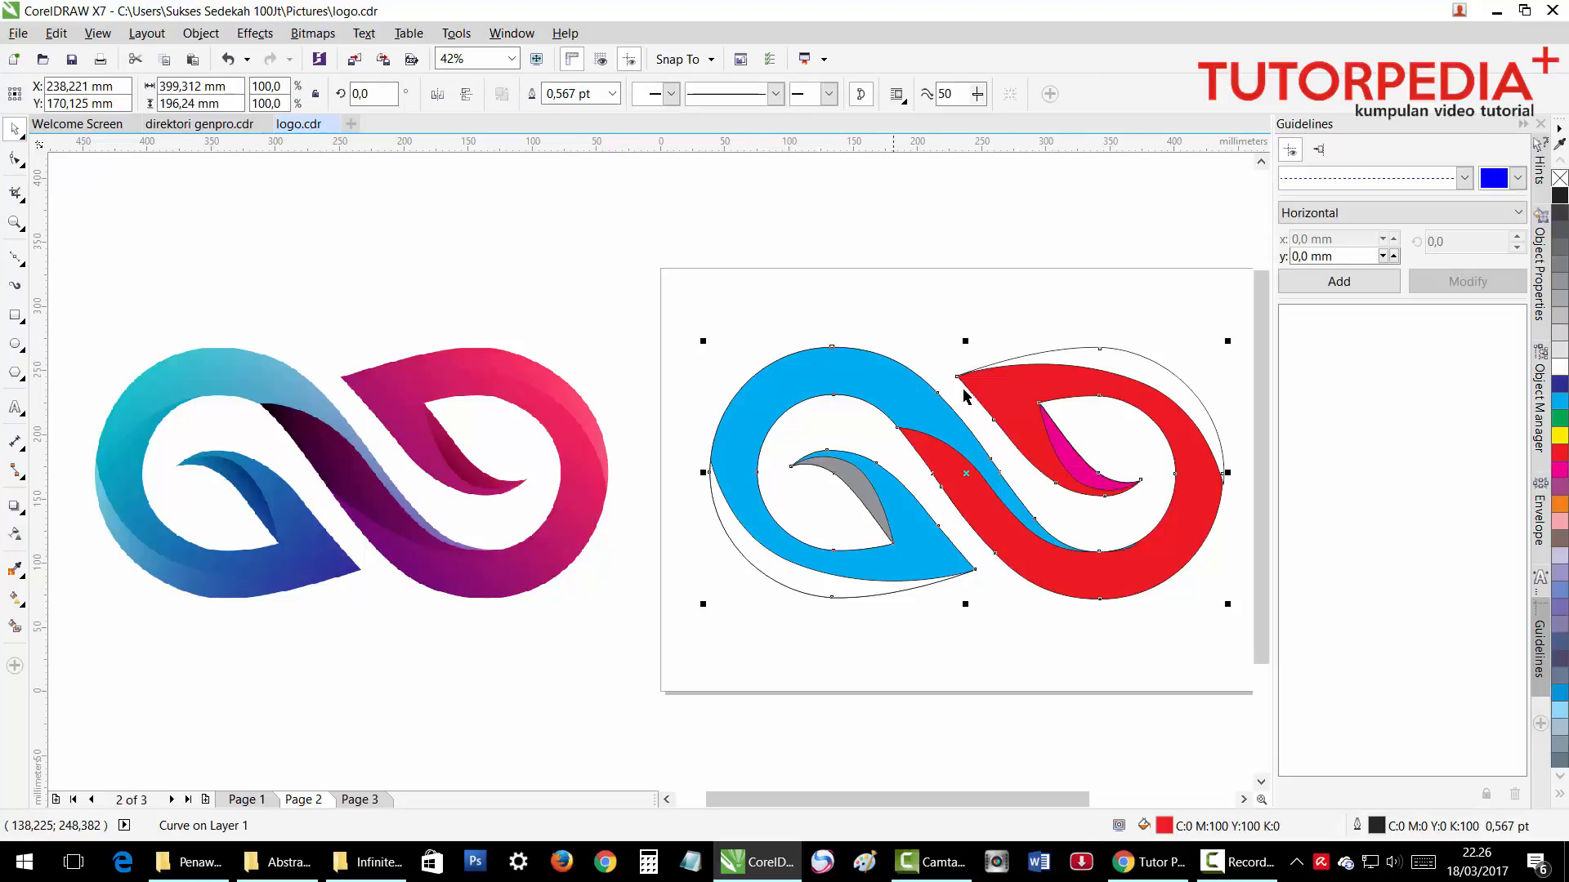
click(962, 314)
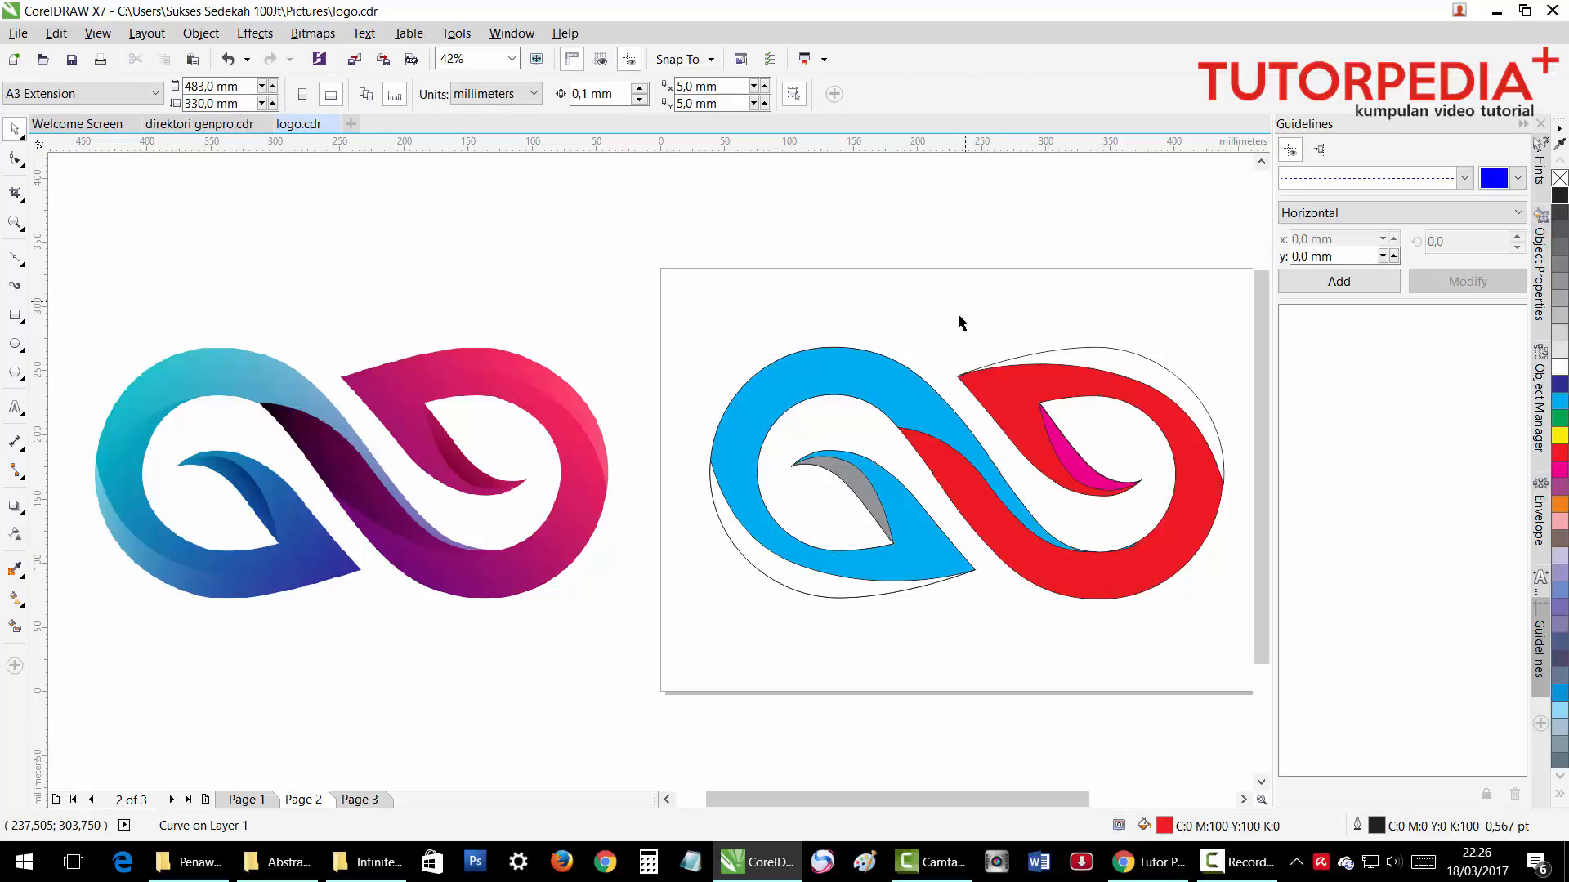
click(940, 452)
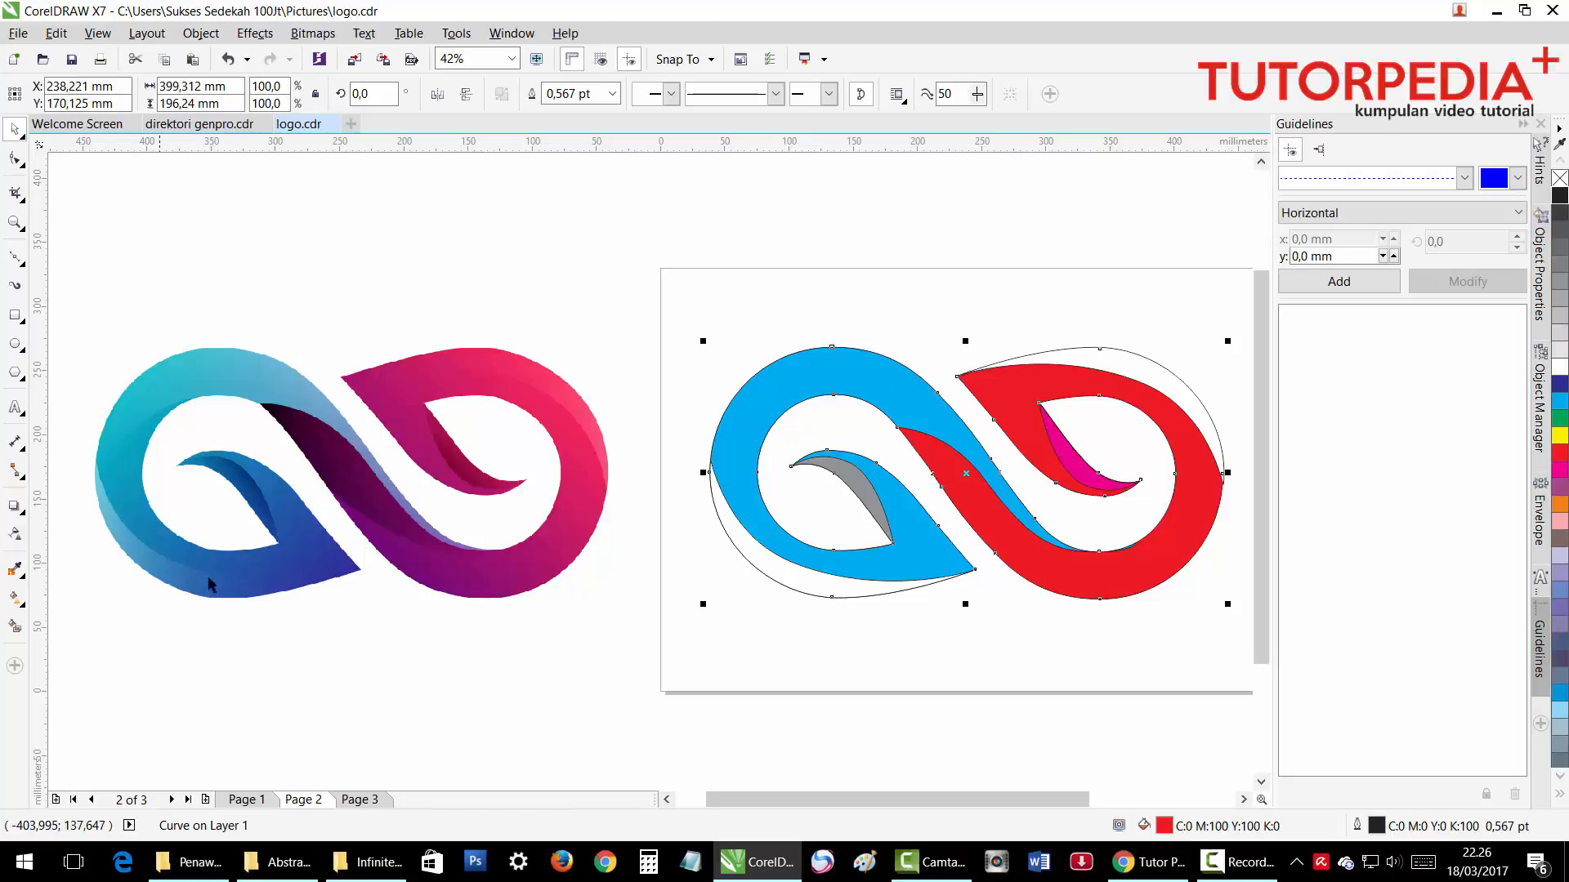
click(1053, 668)
click(596, 425)
click(909, 315)
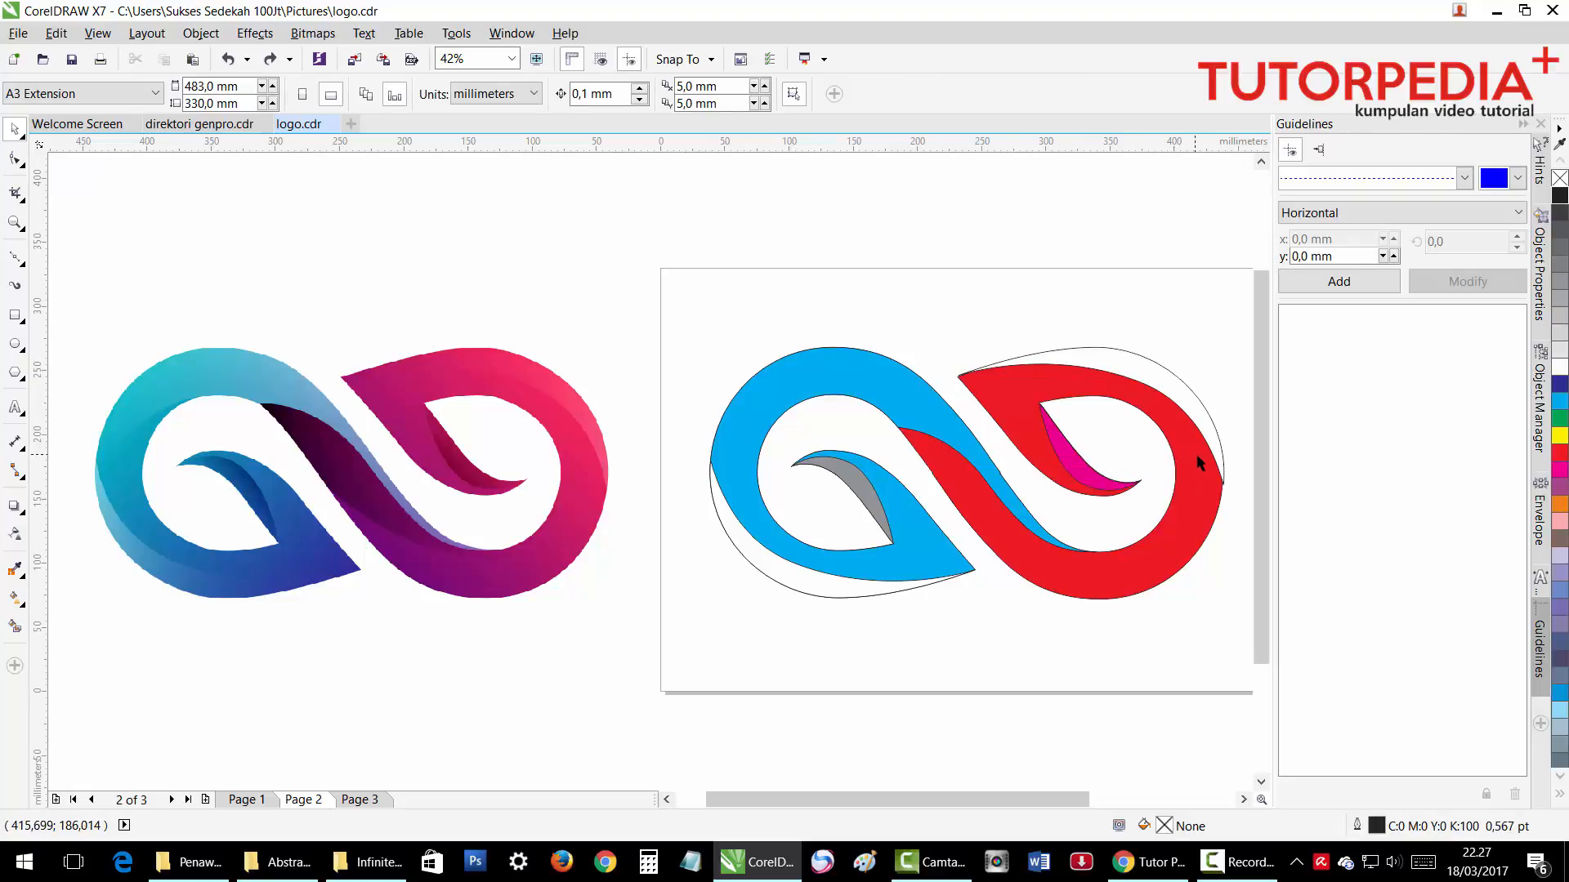
Give the full infinity curve a linear fountain fill from red to white.
click(1204, 472)
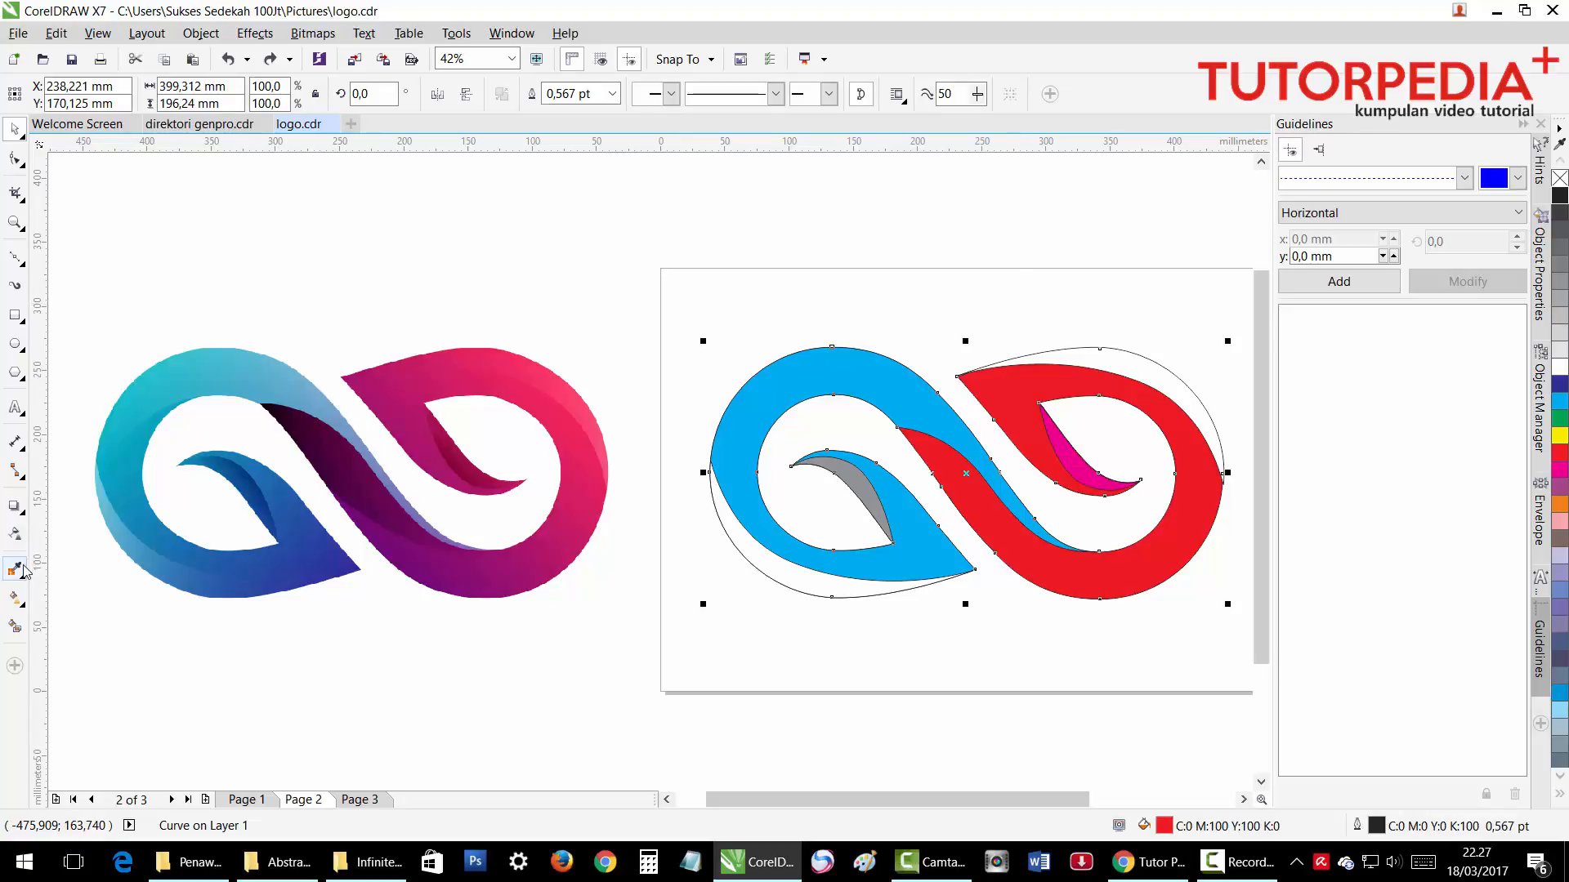
click(27, 603)
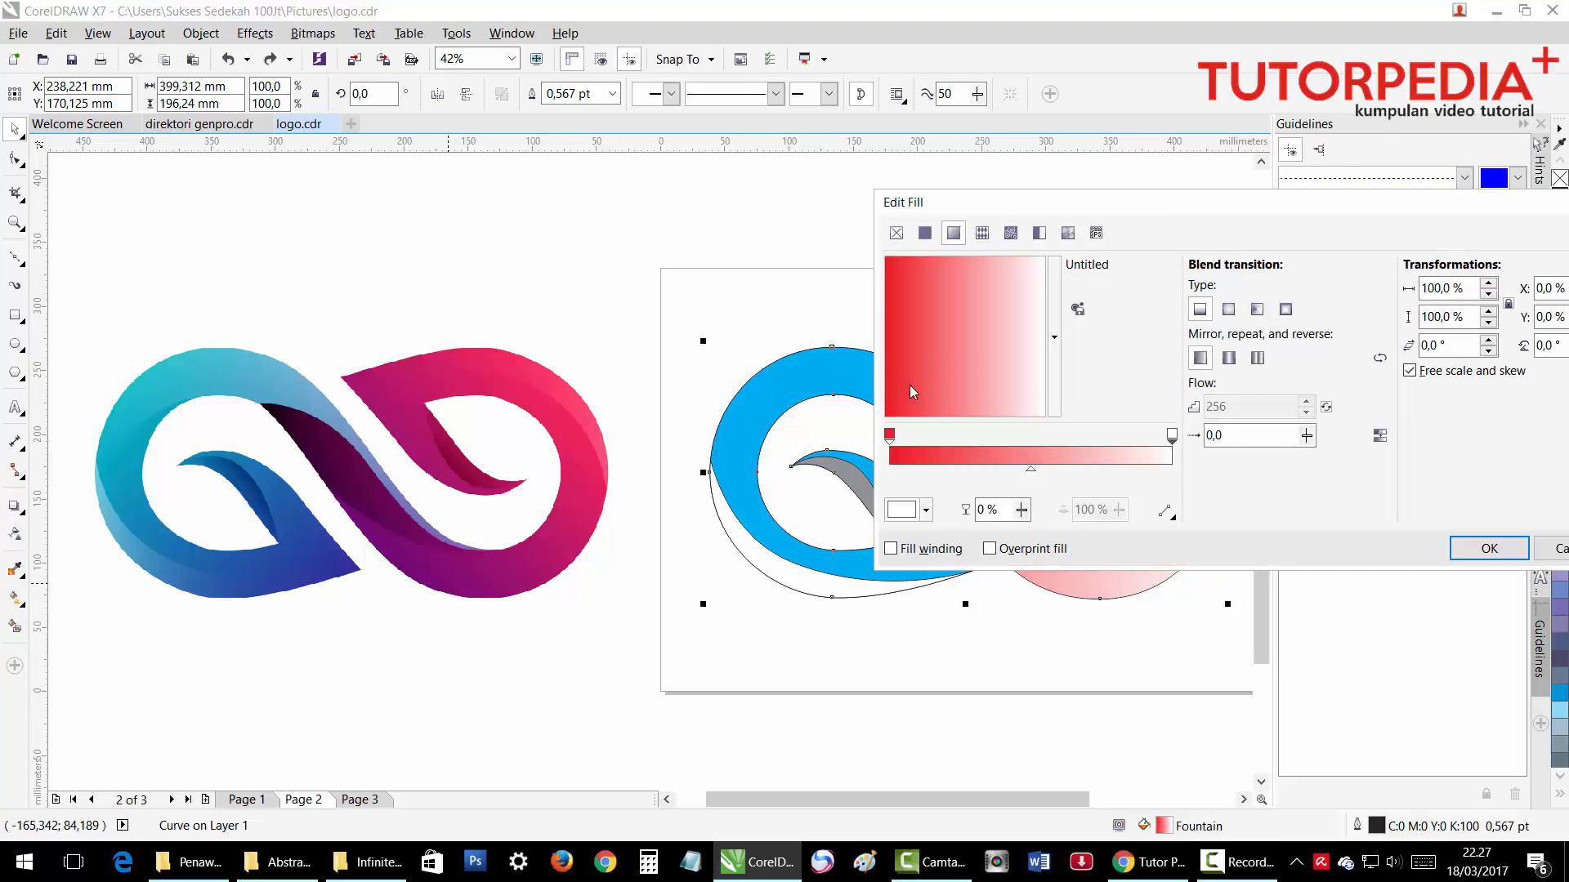
drag(1095, 211, 298, 226)
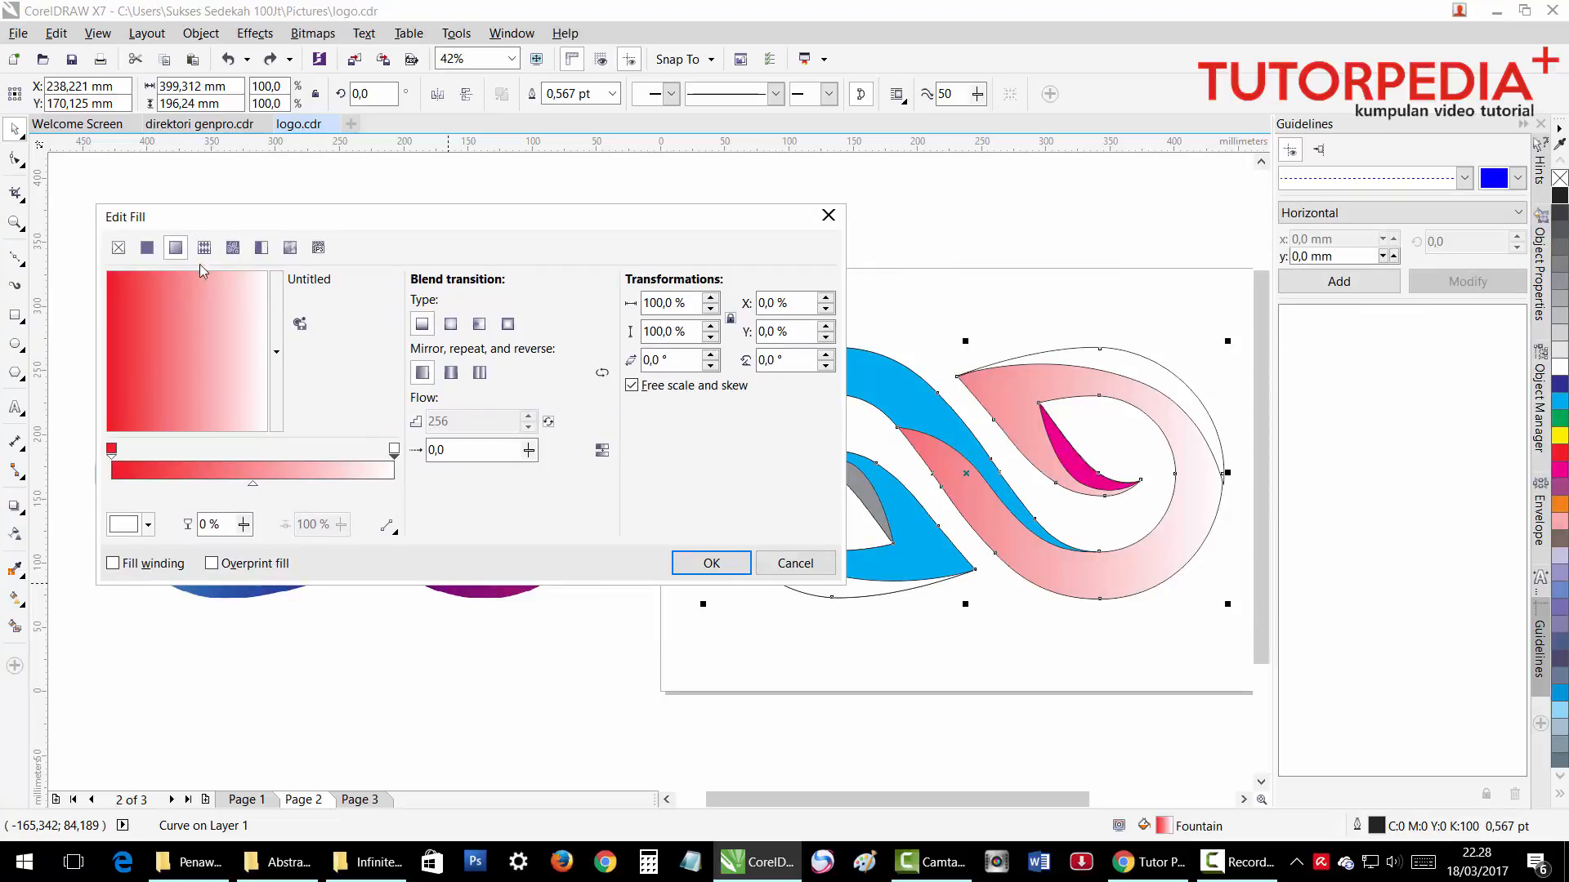
Add a dark red colour node at 1% beside the gradient's red end and apply the fill.
click(143, 473)
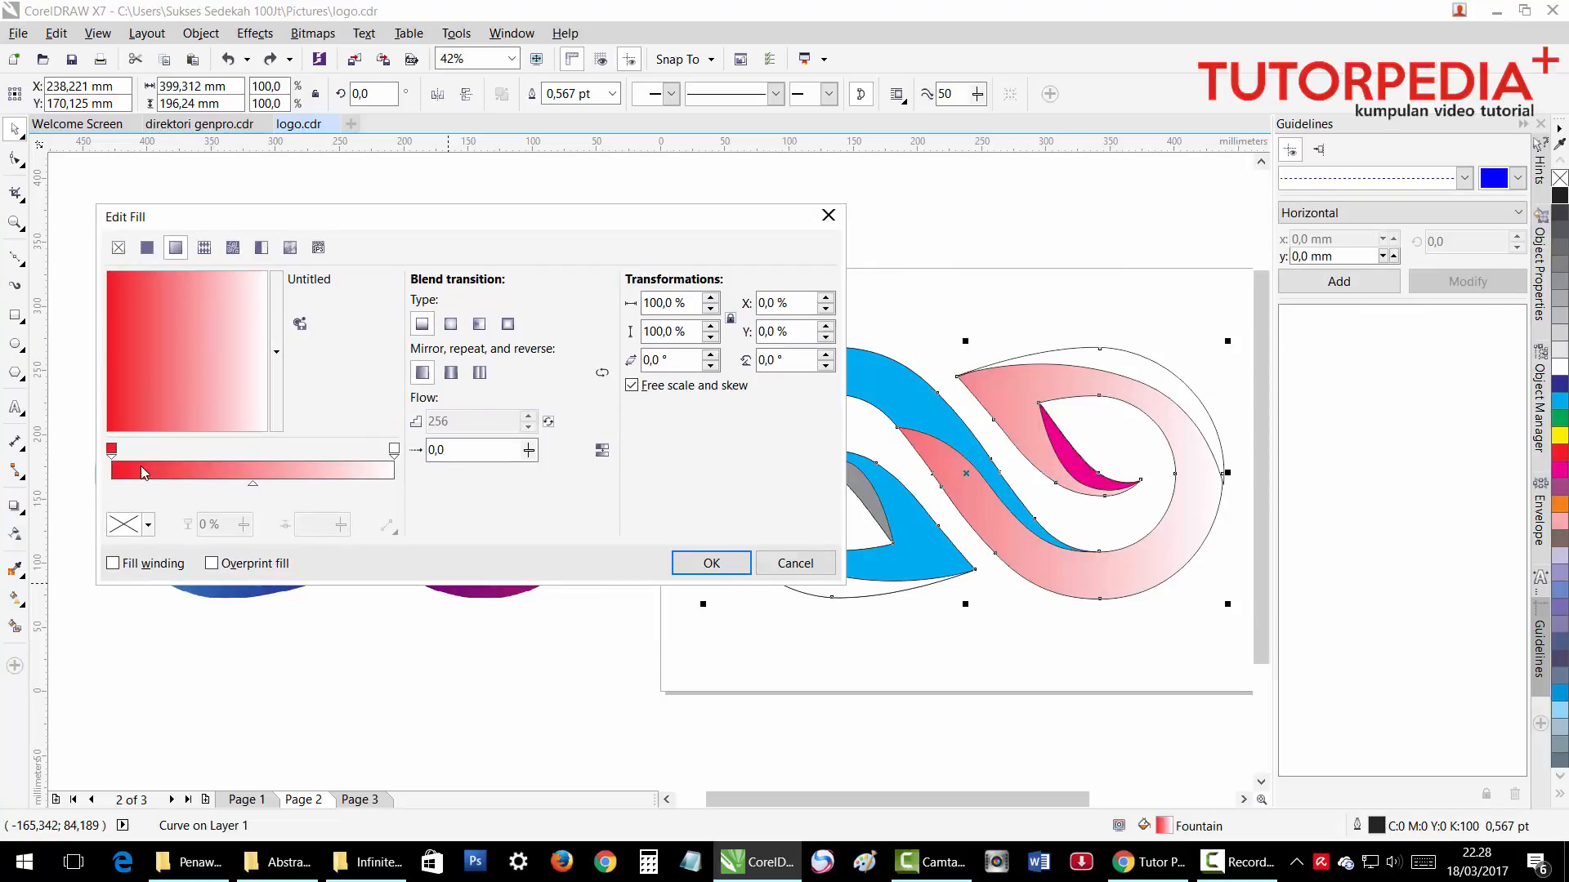
click(112, 449)
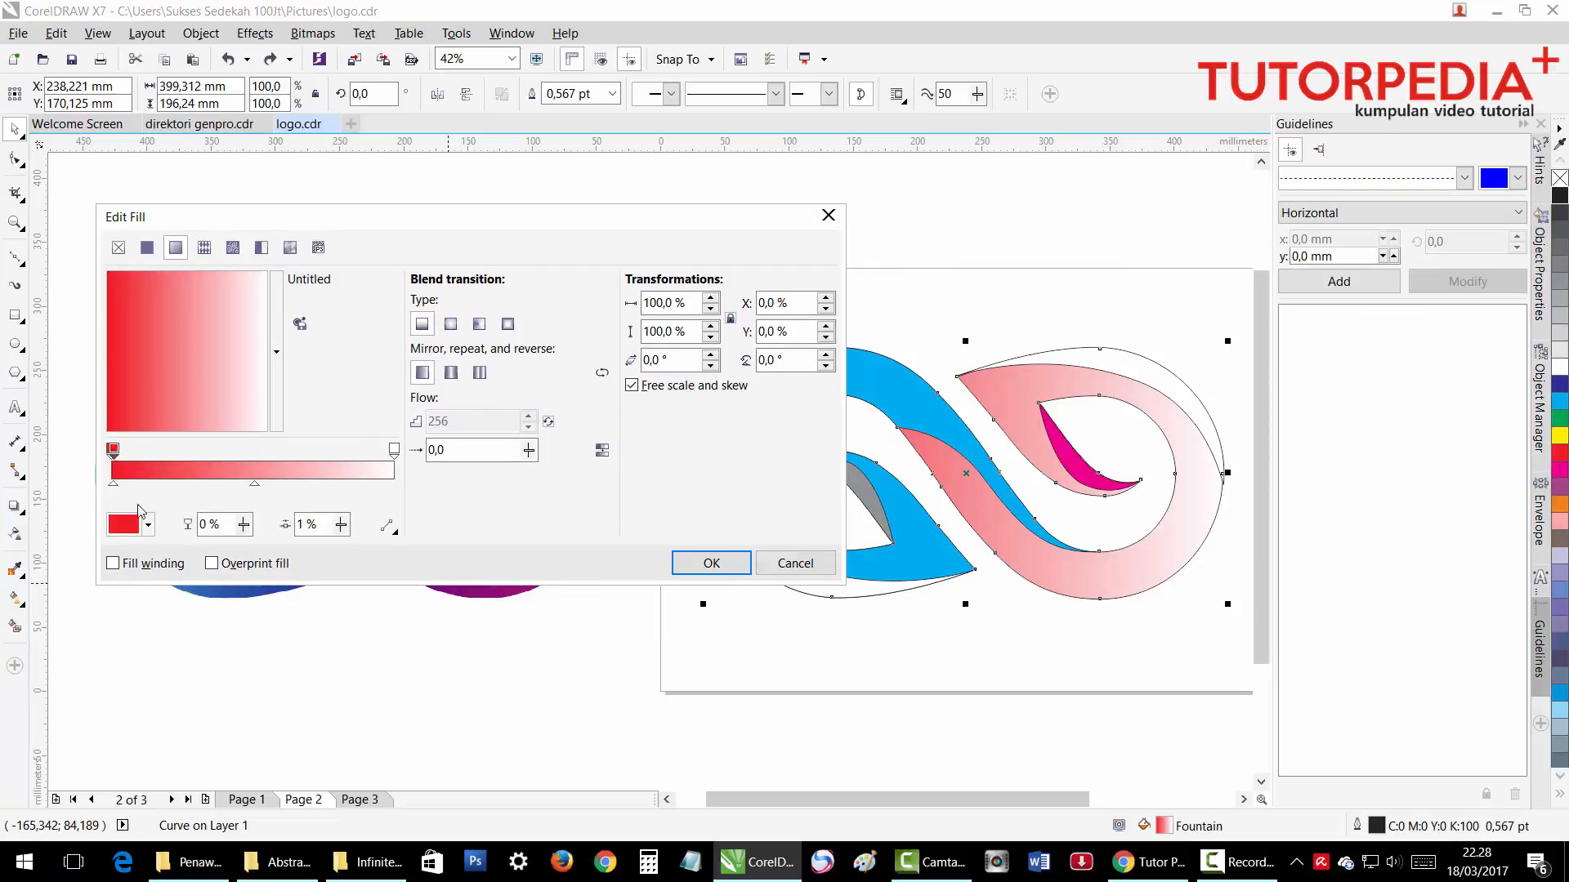
click(148, 524)
drag(241, 647, 235, 669)
click(726, 564)
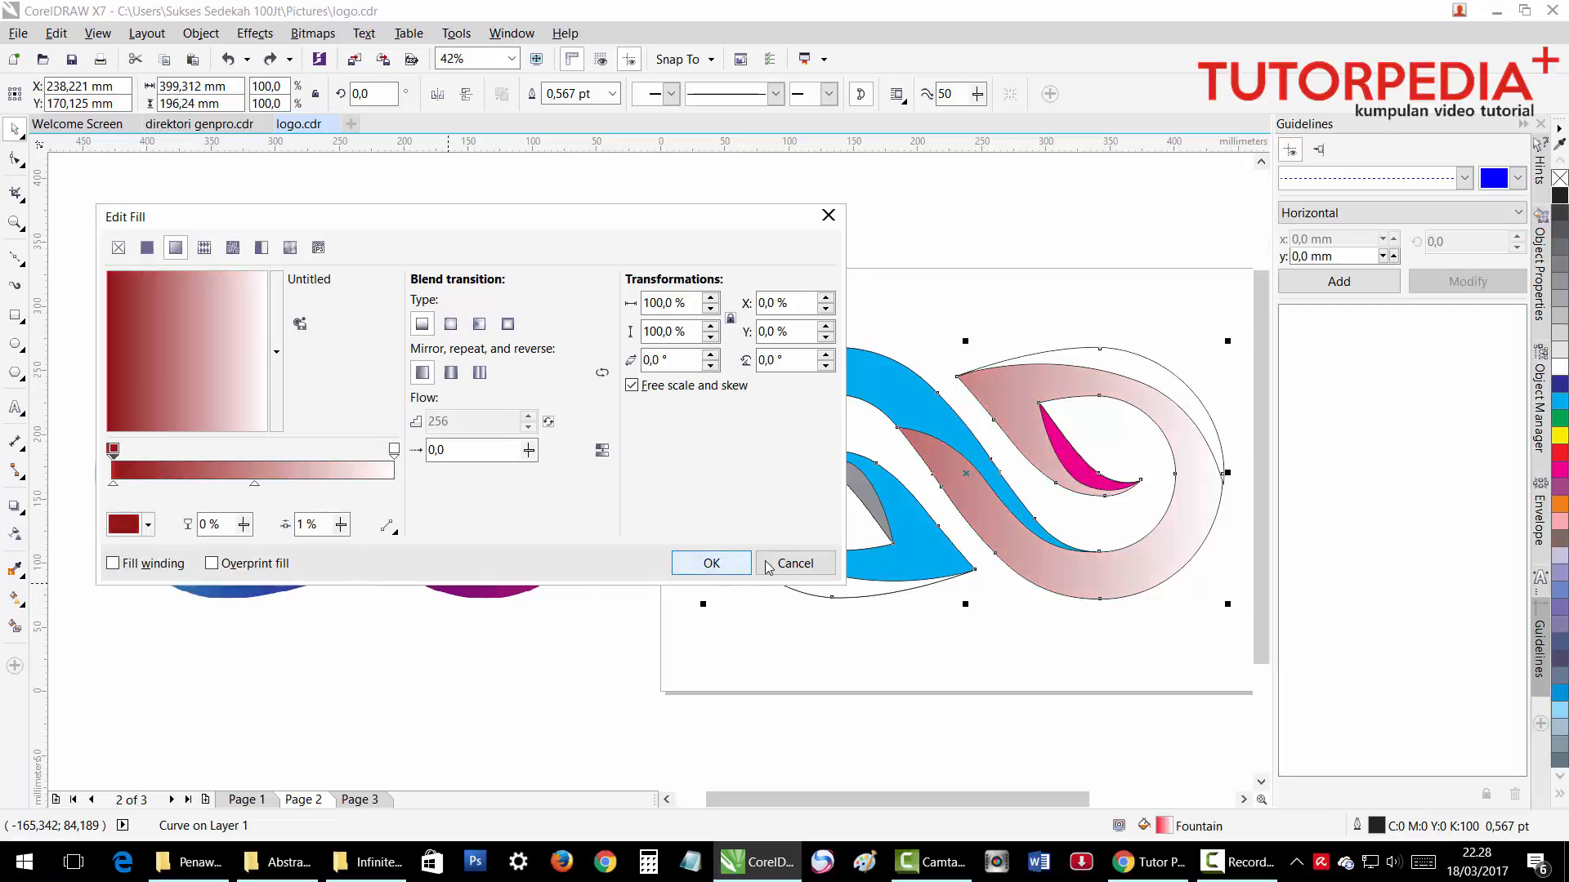
click(711, 562)
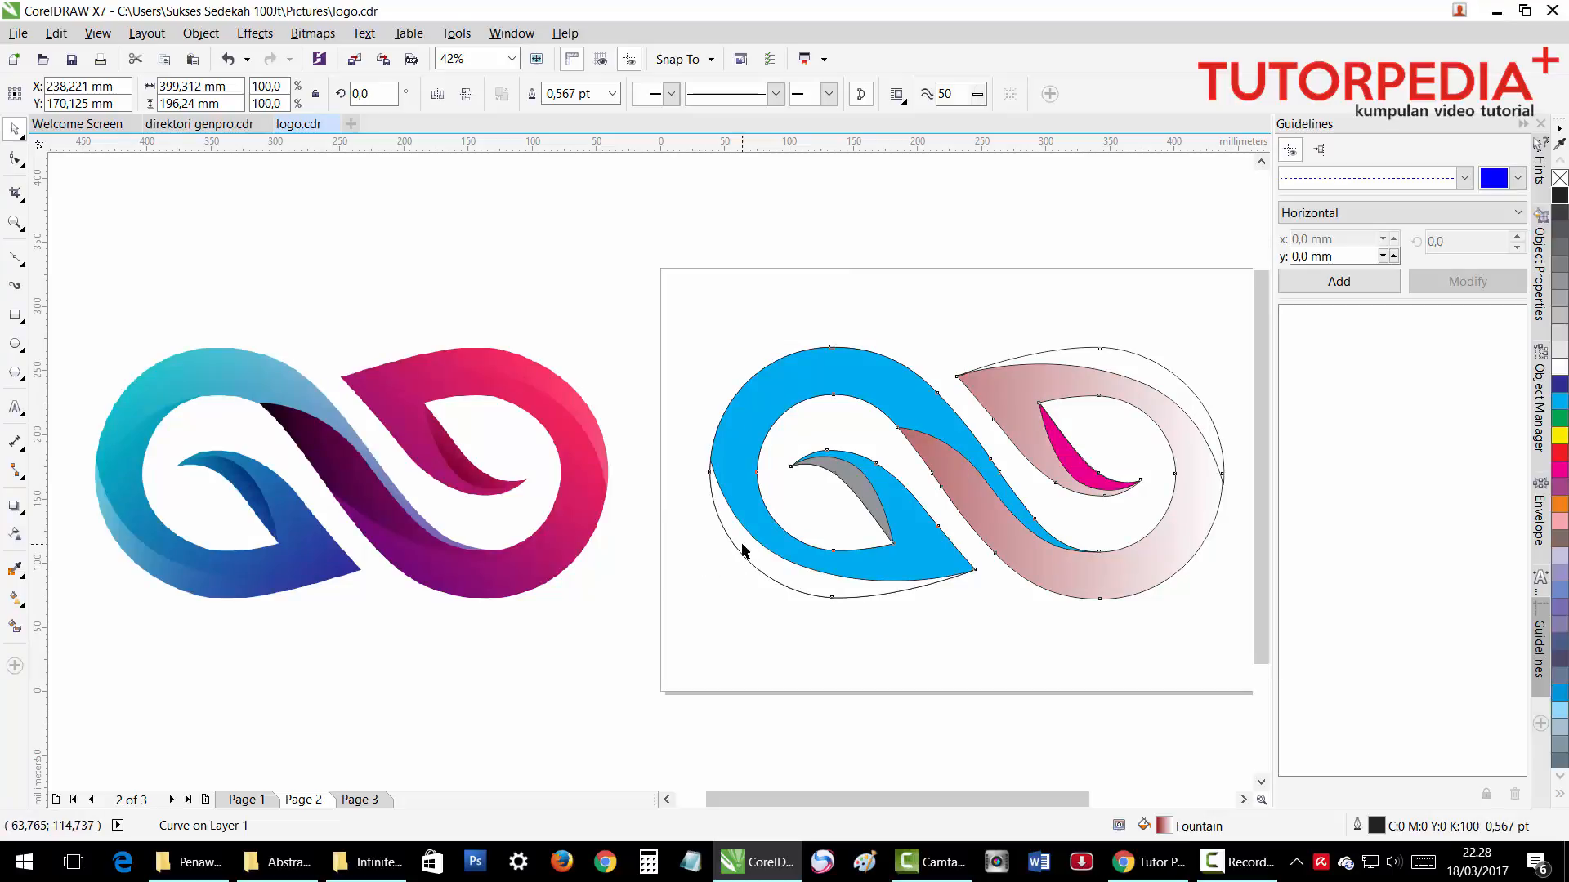
Rotate the infinity curve's fountain fill to 270° and move its dark red node to the 31% position.
key(F11)
drag(160, 360, 151, 286)
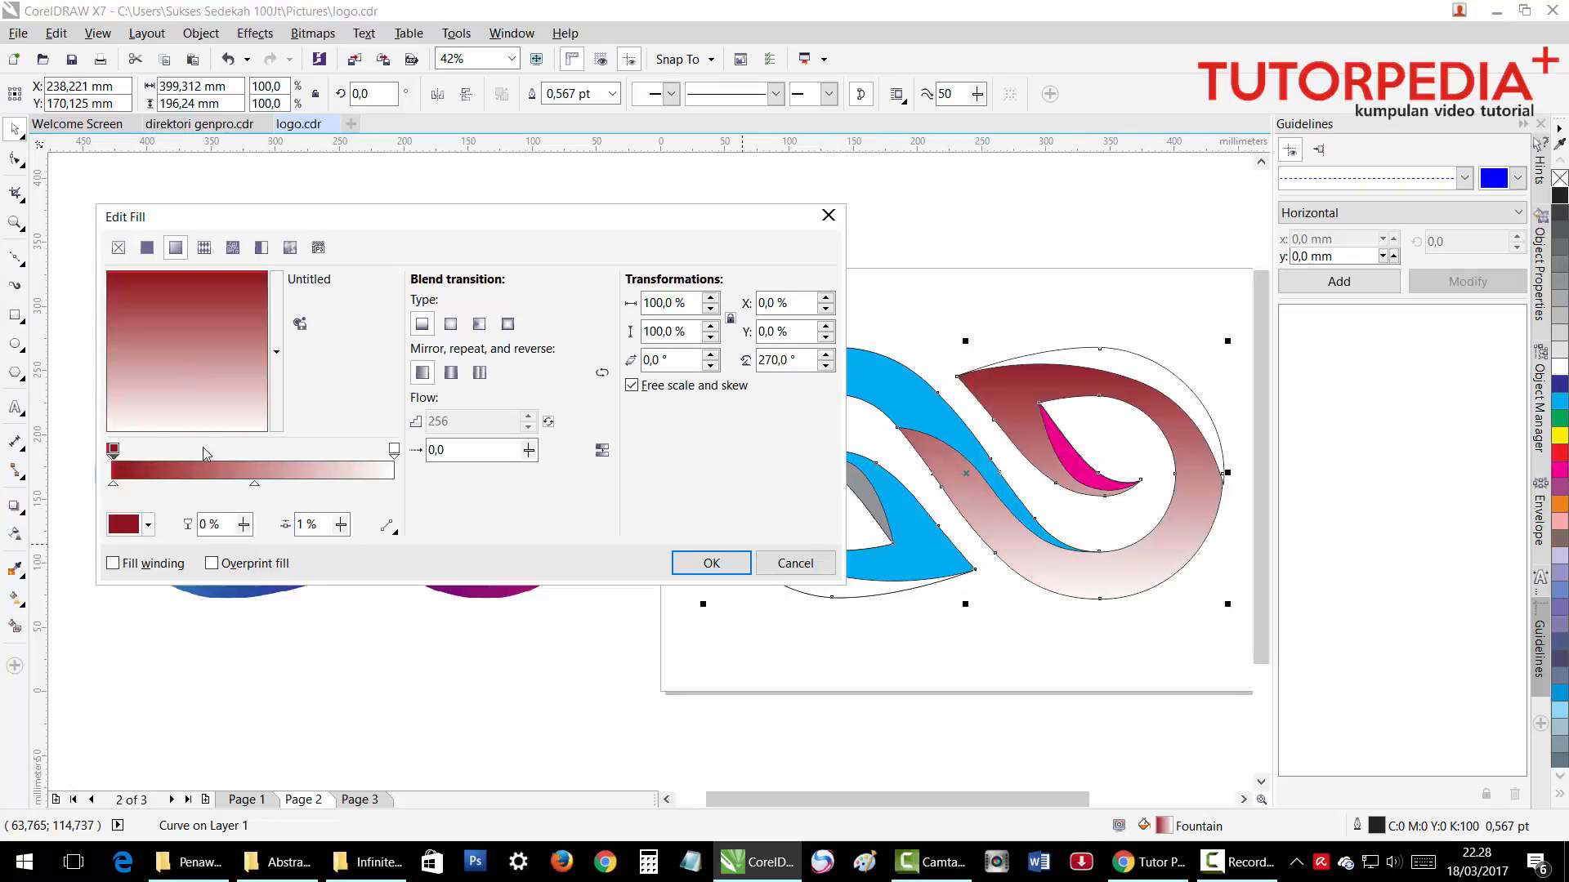
click(125, 454)
drag(115, 451, 199, 450)
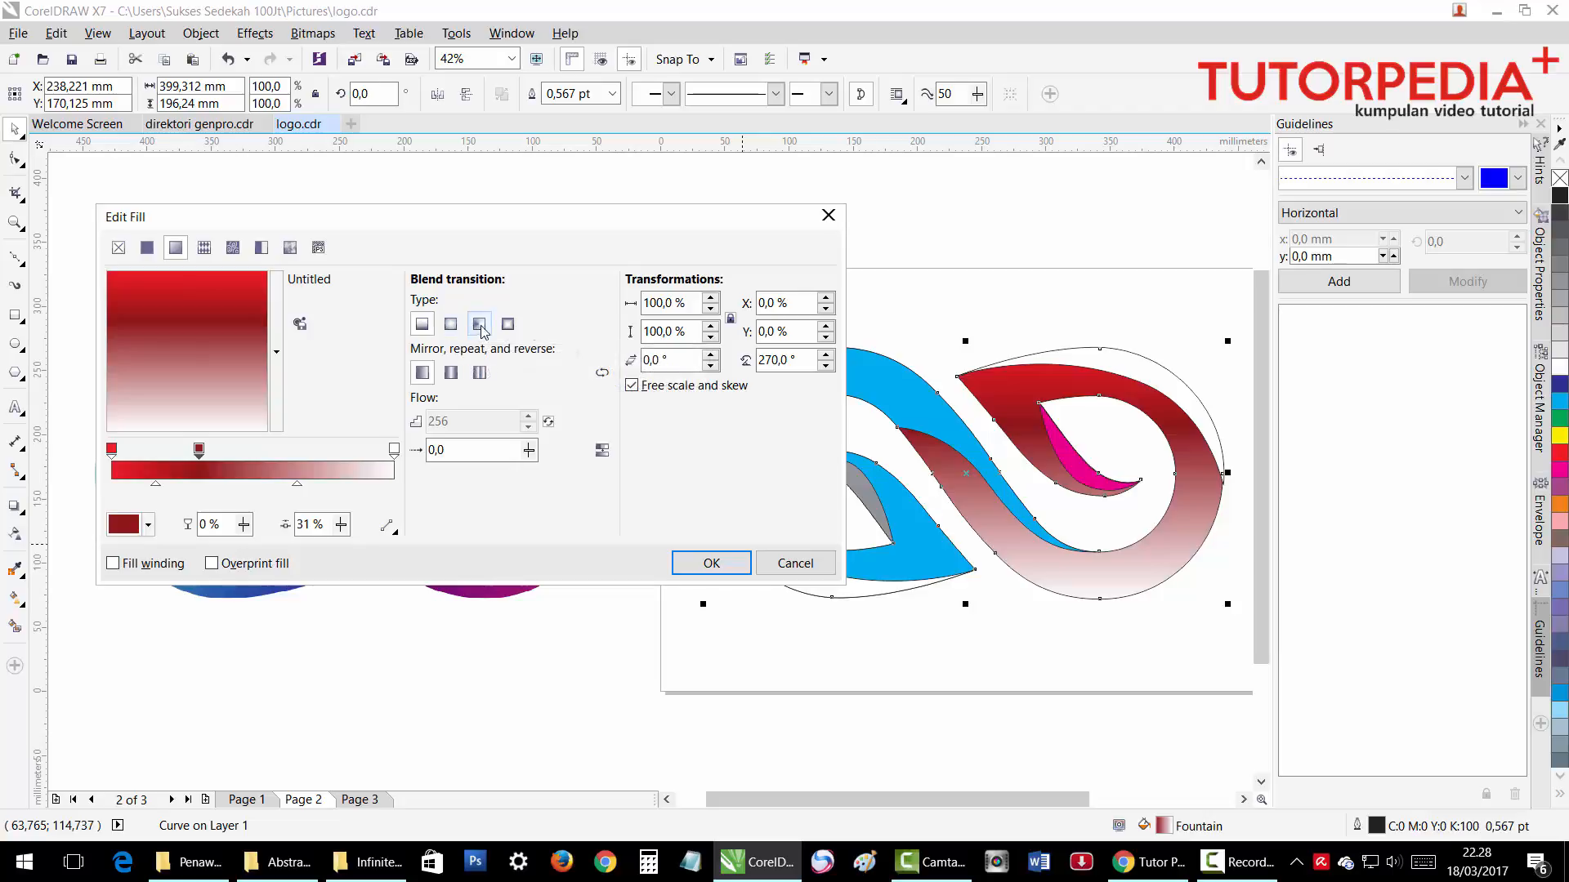
Switch the infinity curve's fountain fill to the elliptical type and delete its dark red node.
click(453, 327)
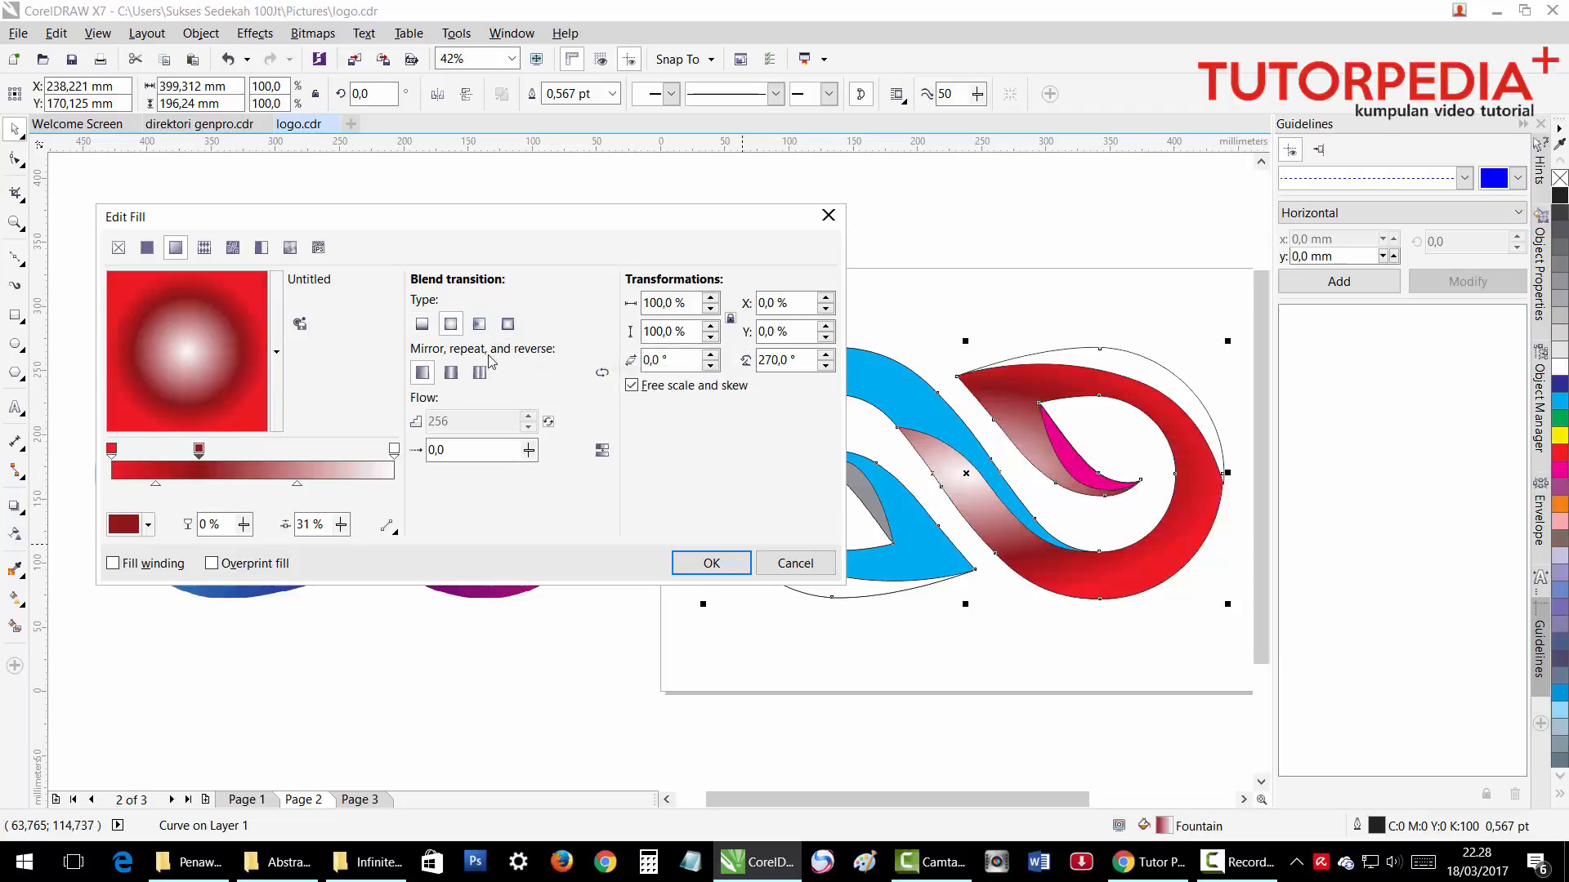
drag(188, 346, 230, 380)
double_click(200, 448)
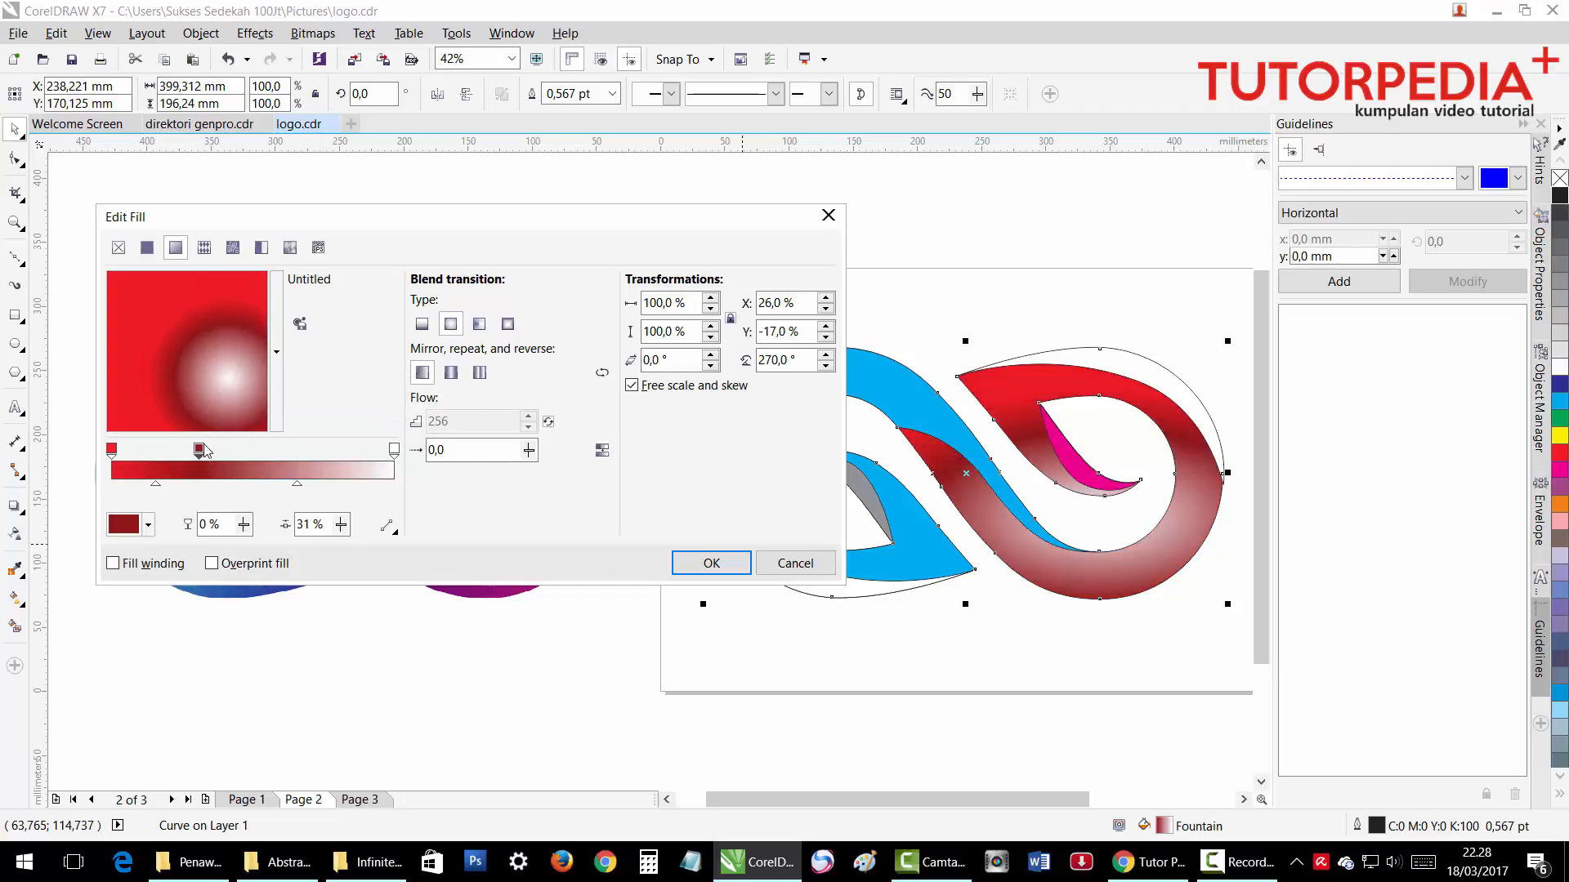
Move the elliptical fill's centre to about X 25%, Y -27%, and remove the infinity curve's outline.
mouse_move(227, 380)
mouse_down()
mouse_move(248, 409)
mouse_move(223, 381)
mouse_up()
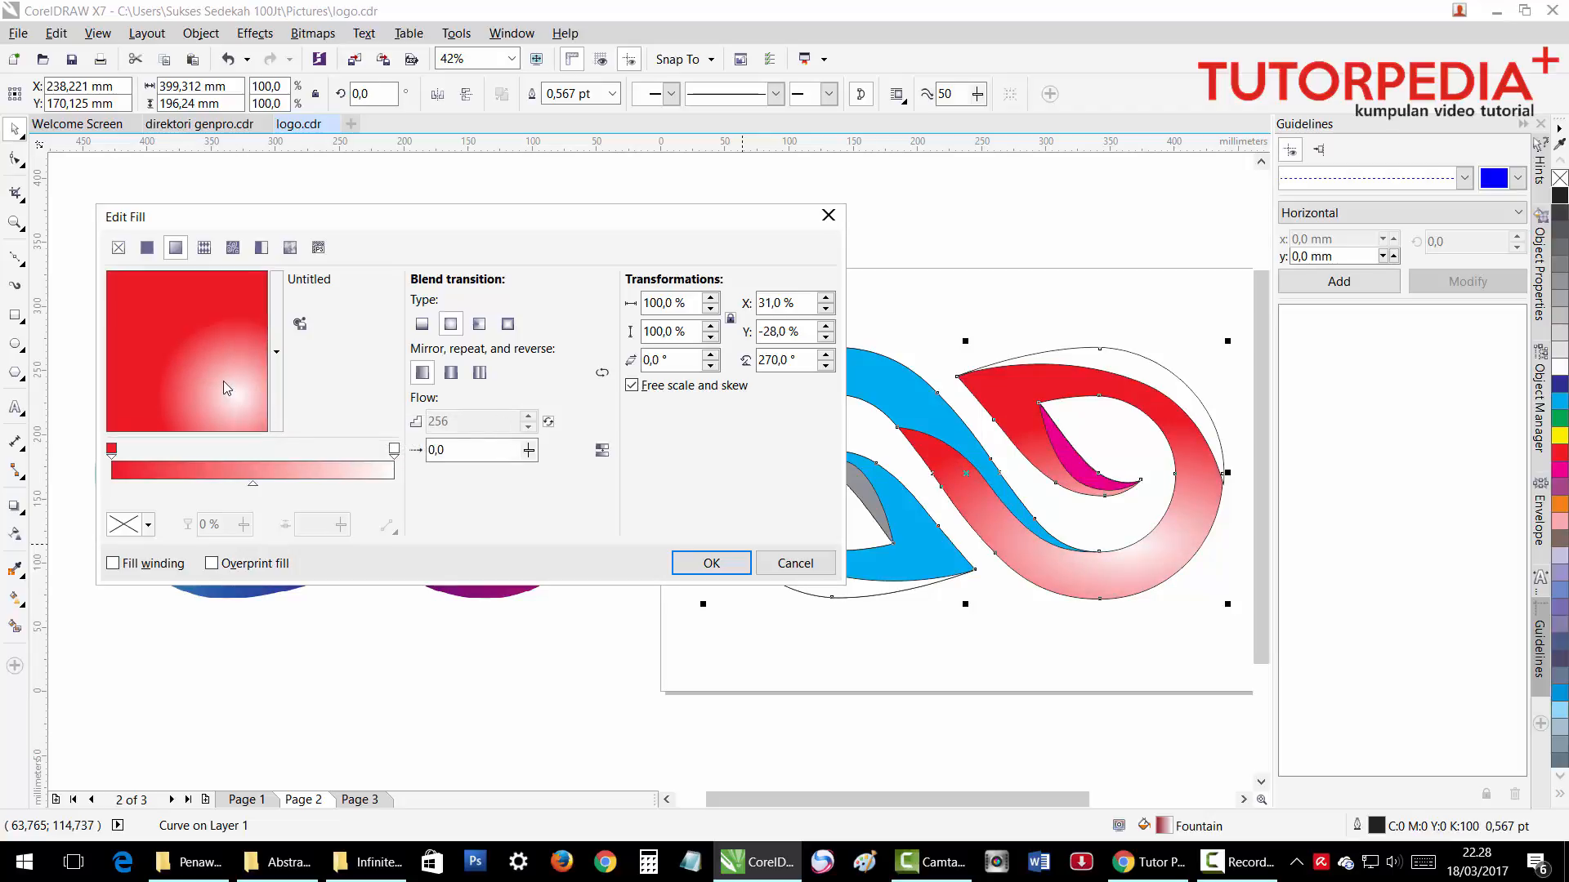
click(237, 392)
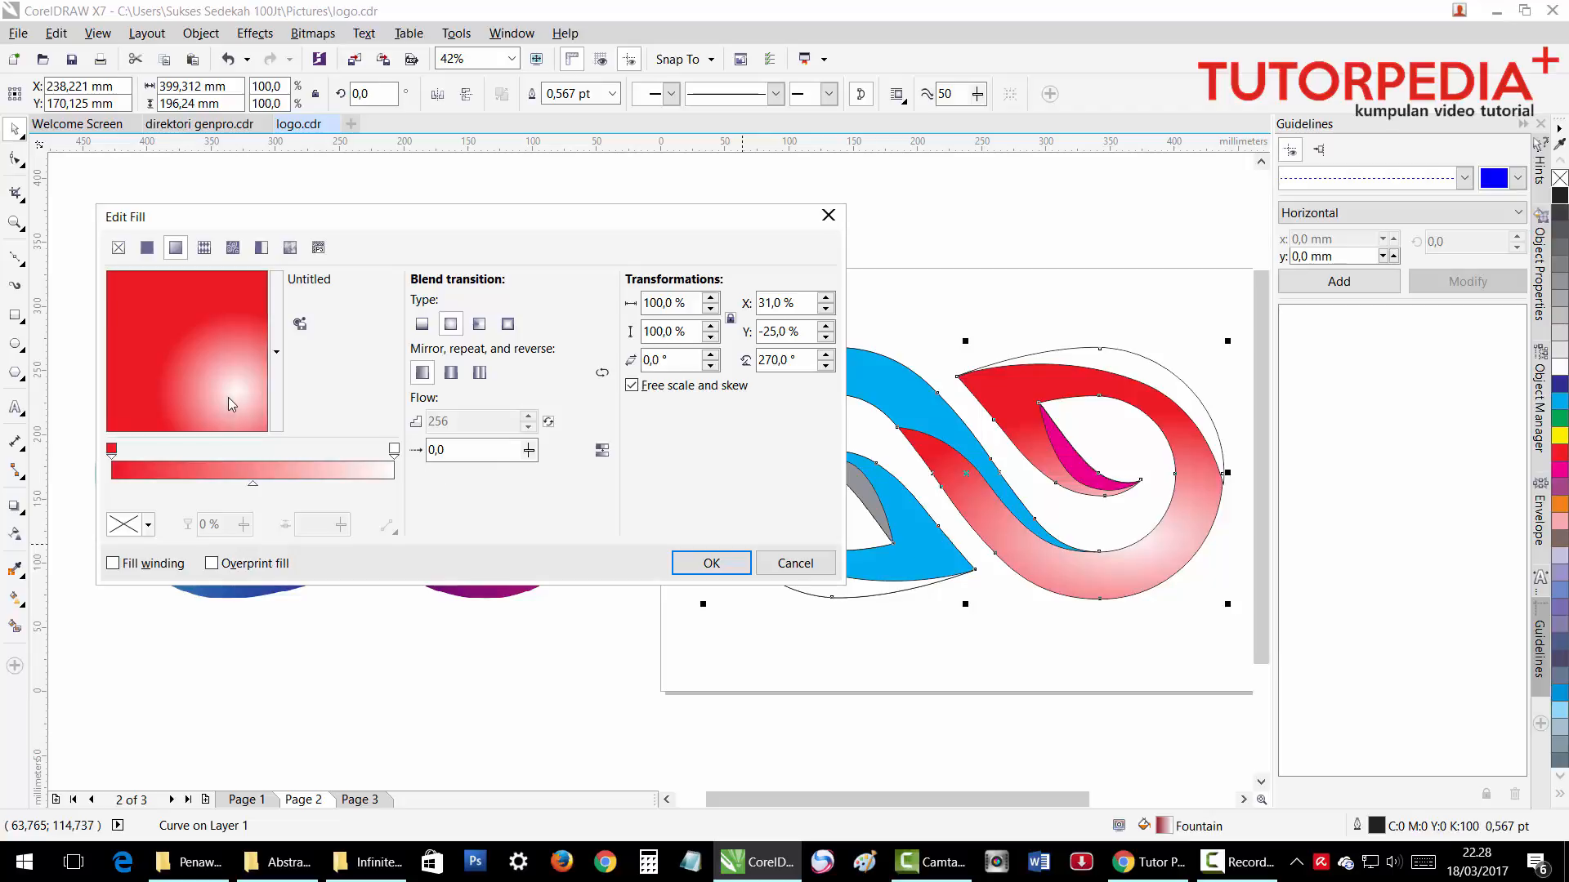
drag(237, 396, 228, 395)
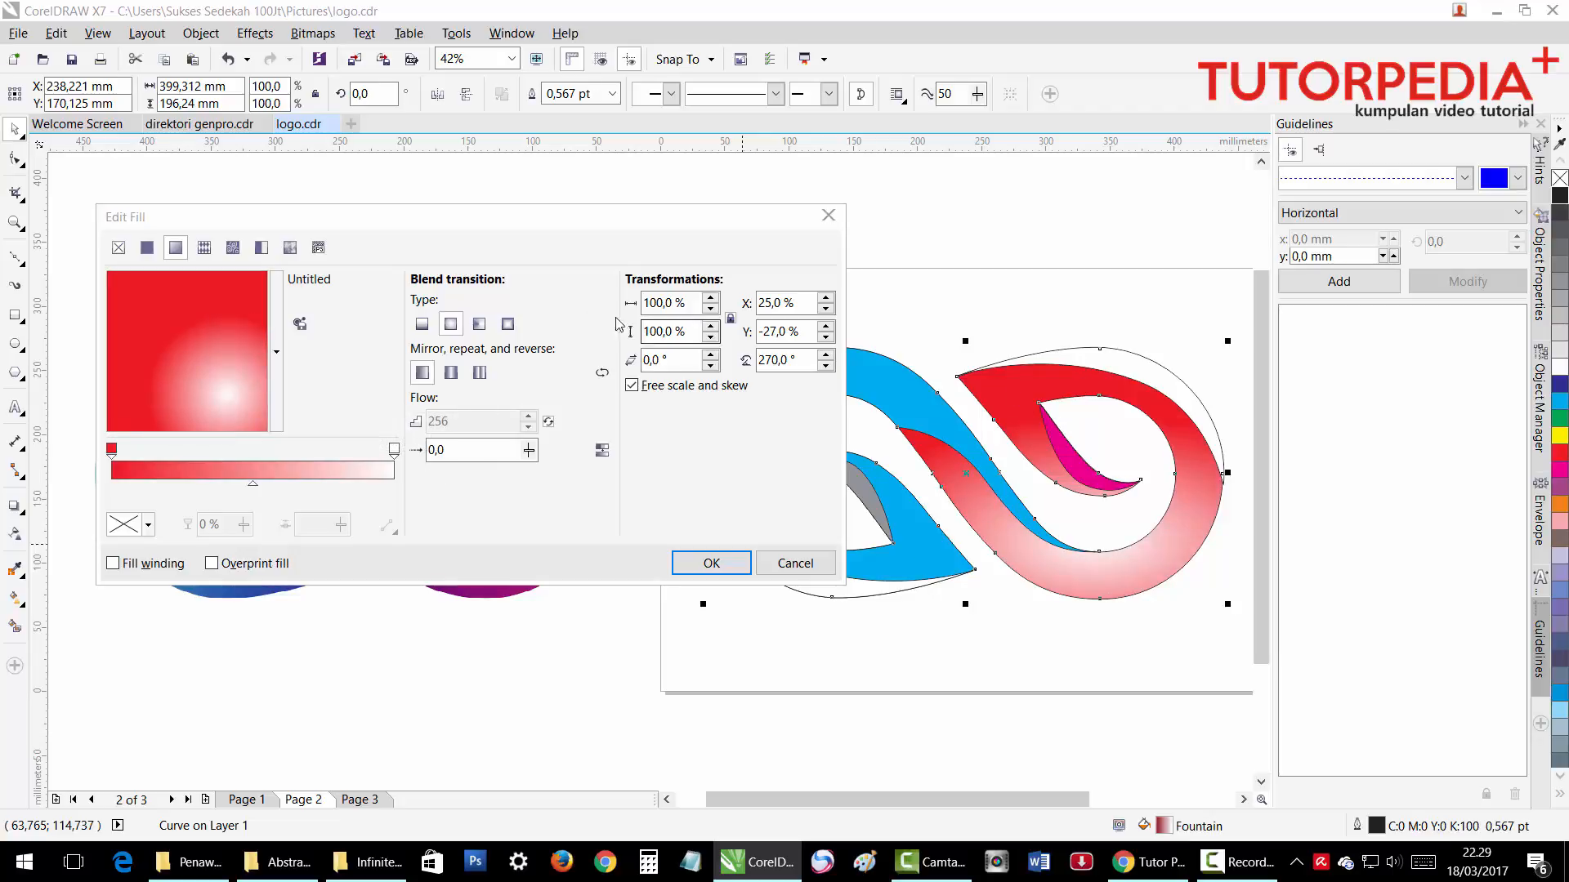
click(711, 563)
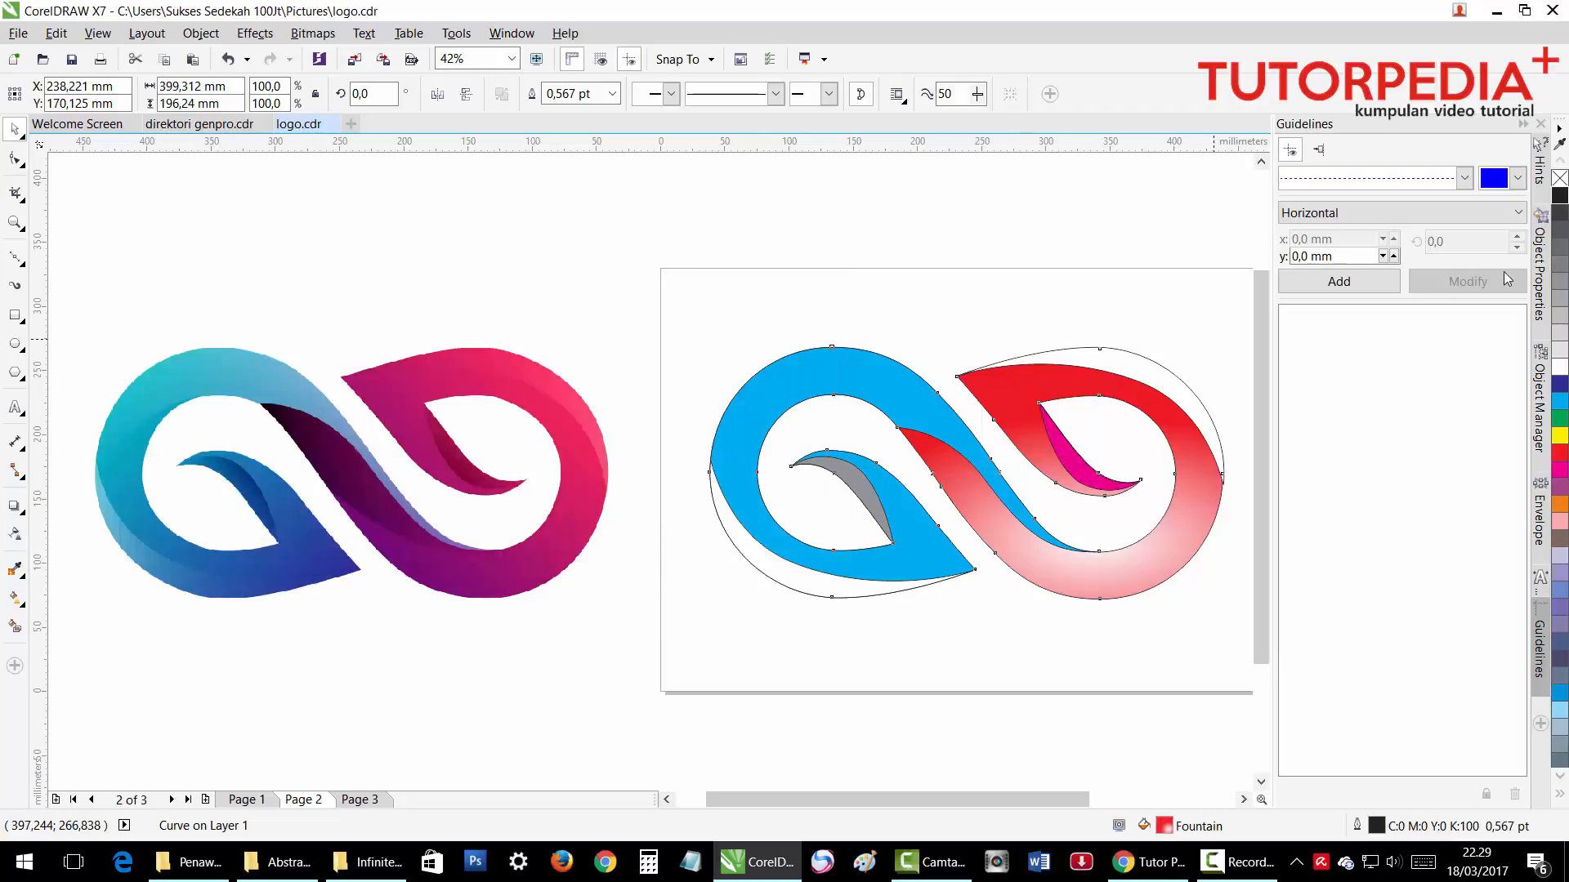
click(1047, 237)
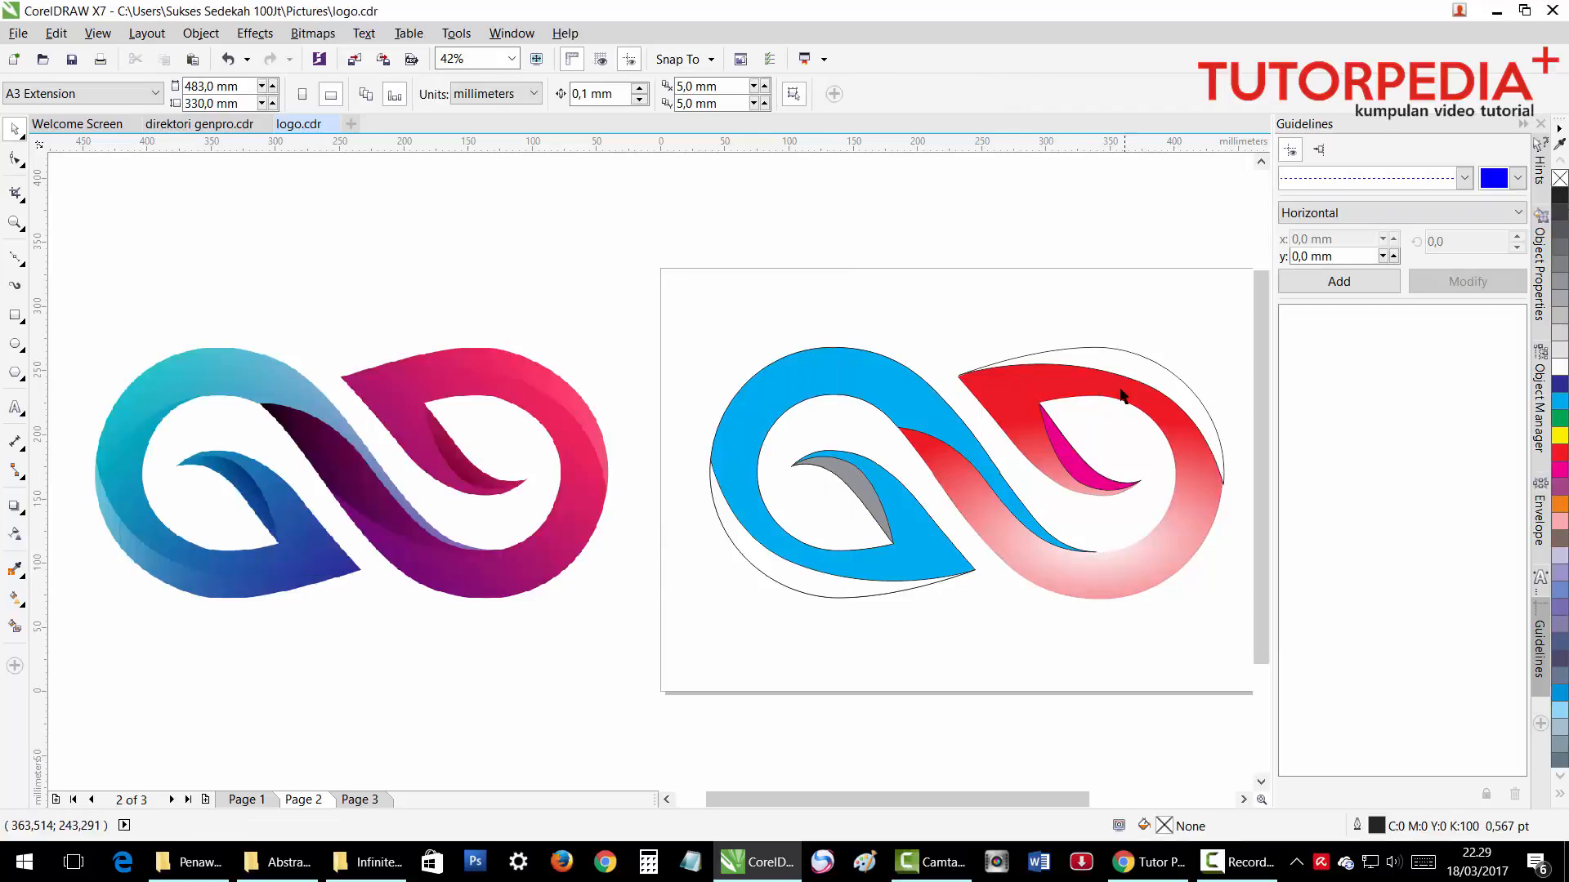
Give the magenta shading piece inside the right loop a red fill and red outline (C0 M100 Y100 K0).
click(1092, 482)
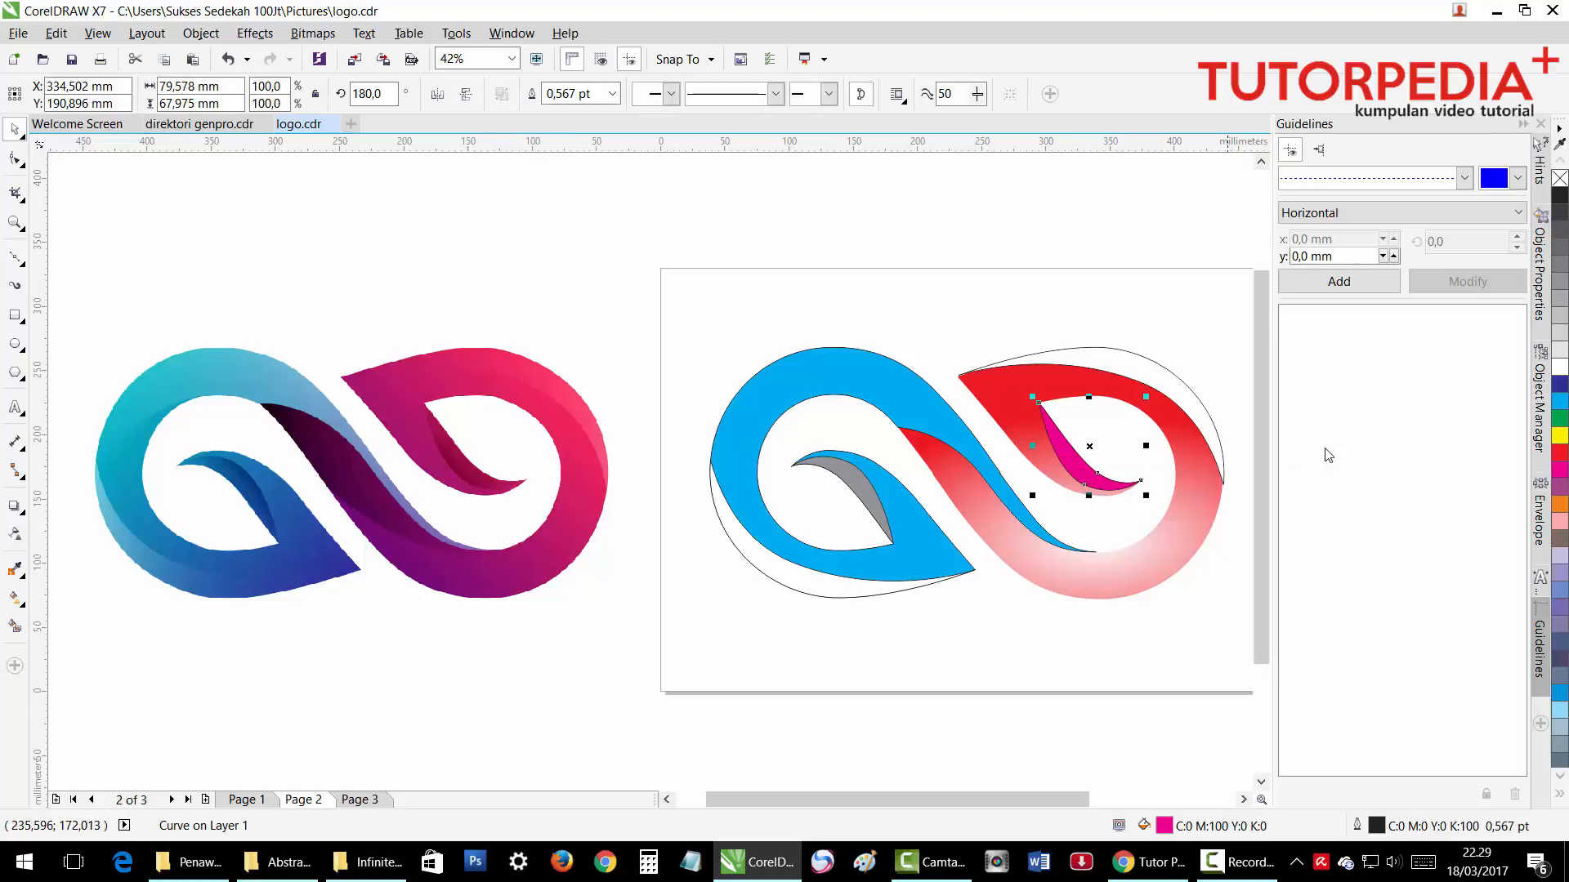
click(1560, 456)
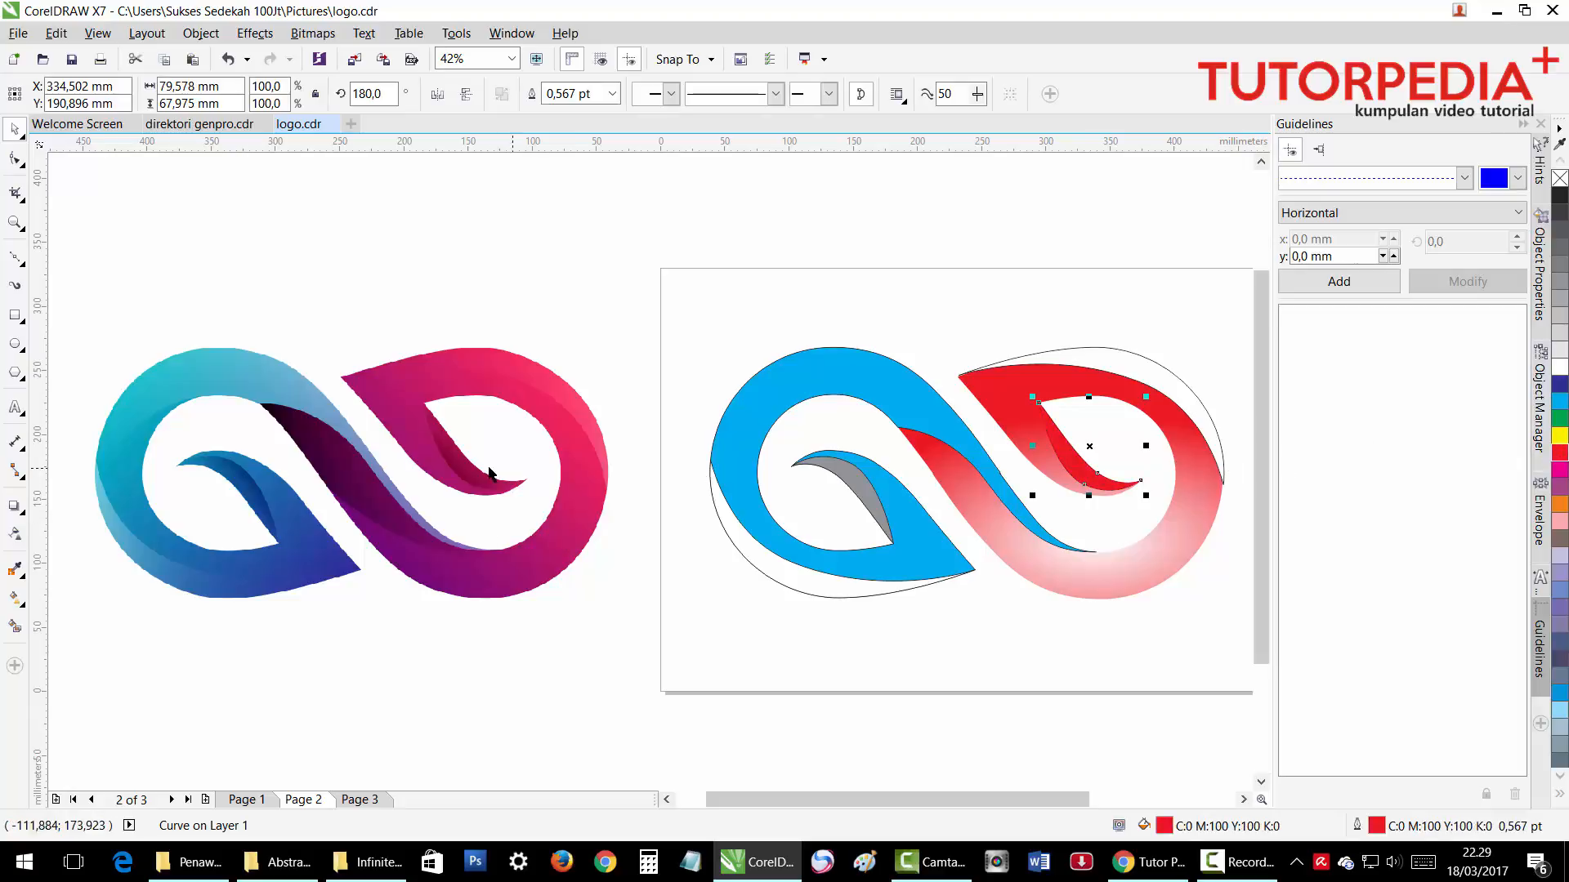
Set the outline of the white highlight piece along the right loop's upper edge to white.
click(1107, 372)
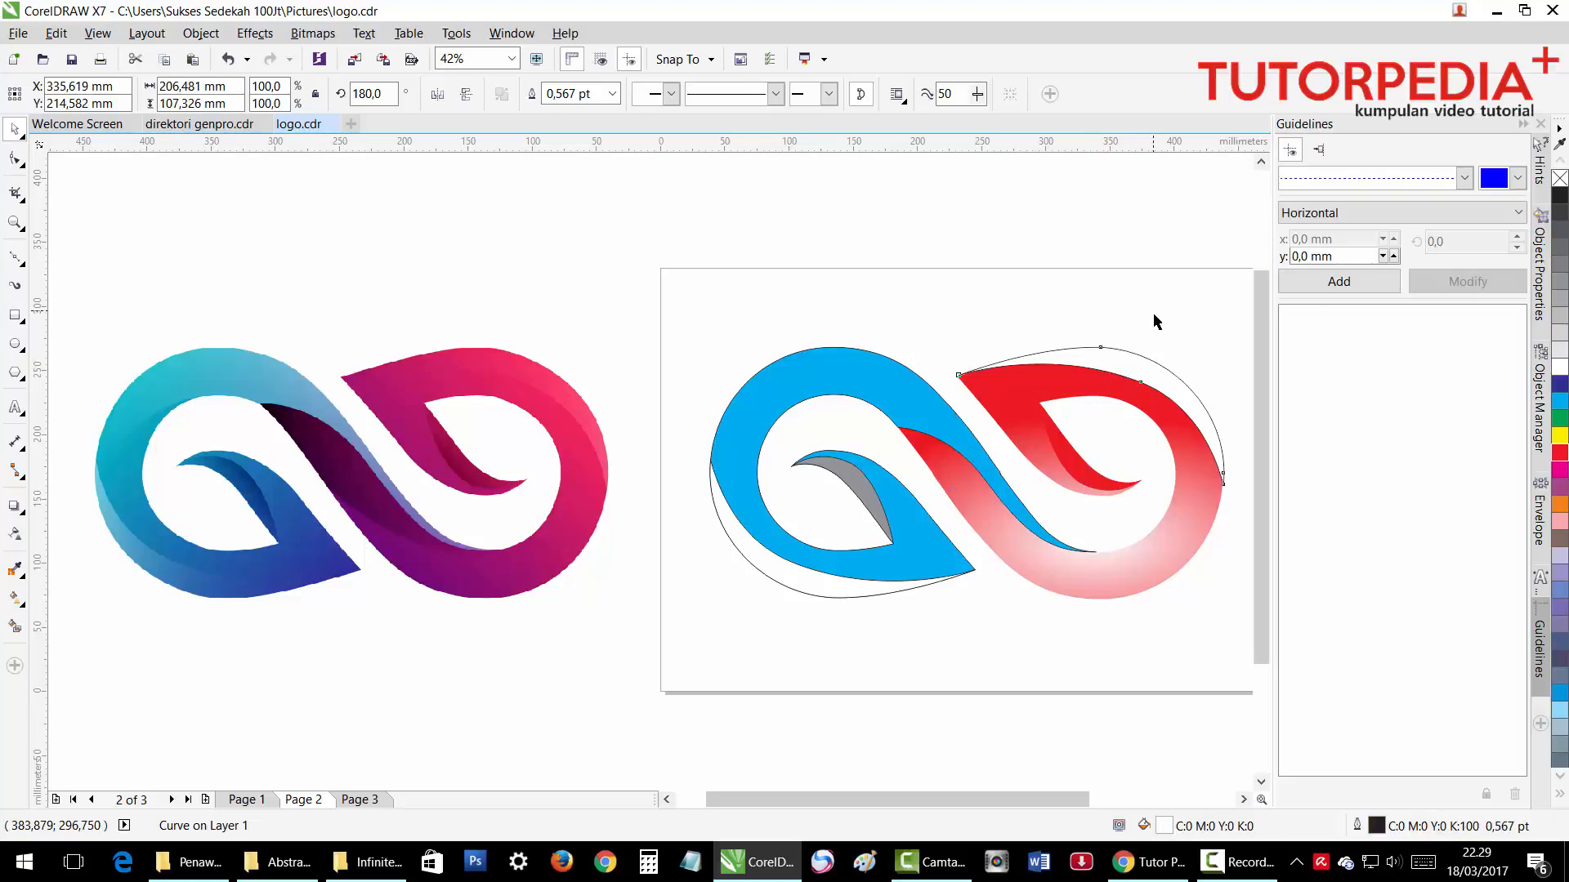
click(1149, 356)
right_click(1559, 369)
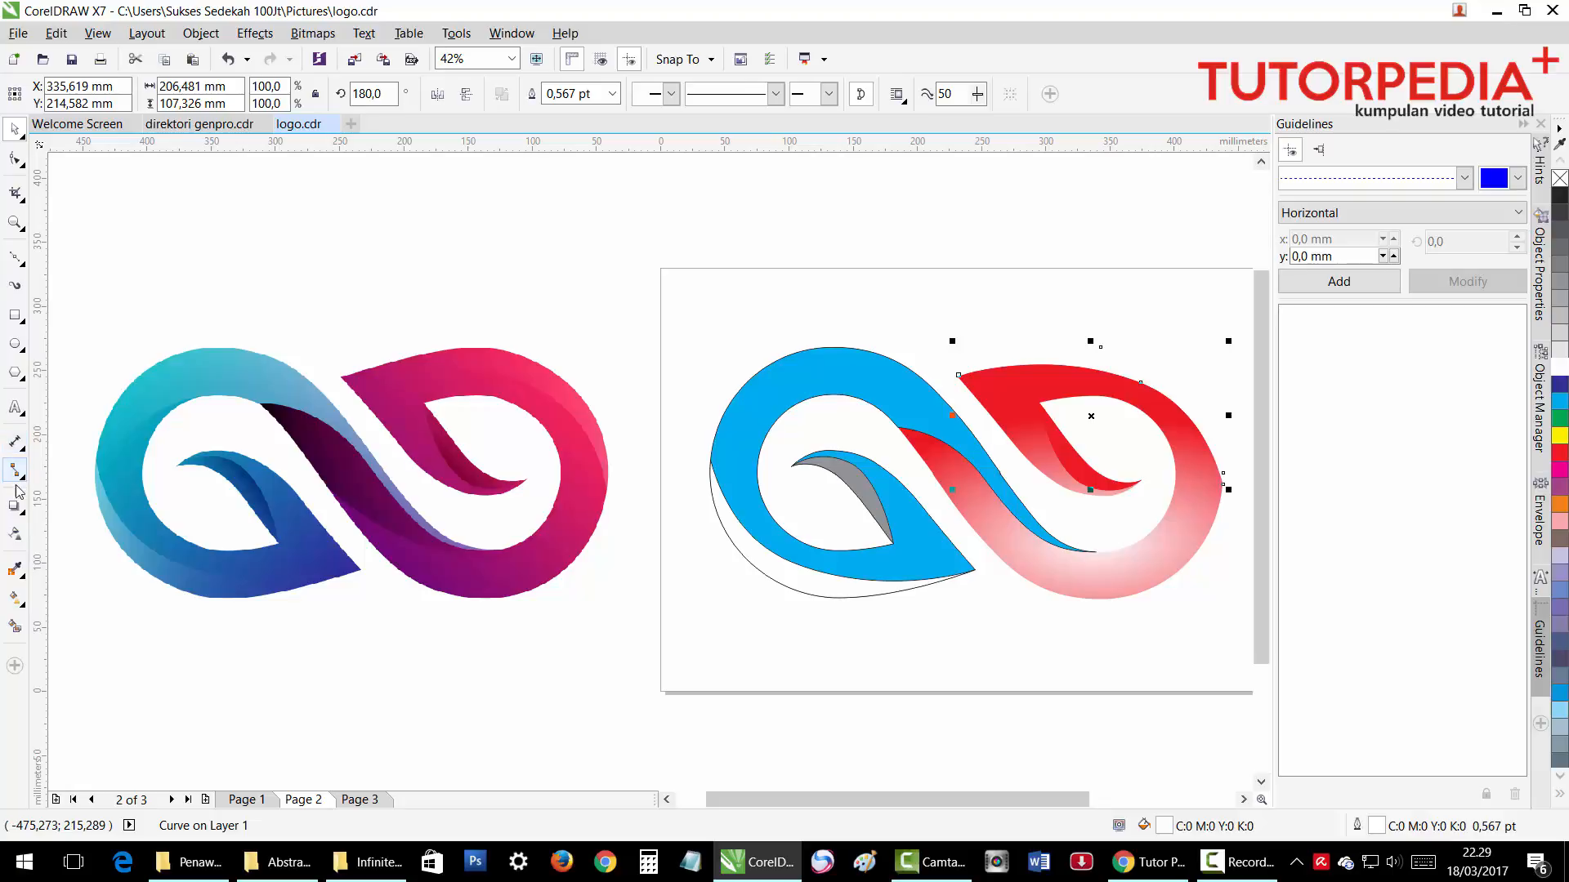
Apply a linear fountain transparency to the white highlight piece, running from beyond its lower-right end to above its upper-left part.
click(16, 536)
drag(1222, 457, 1087, 326)
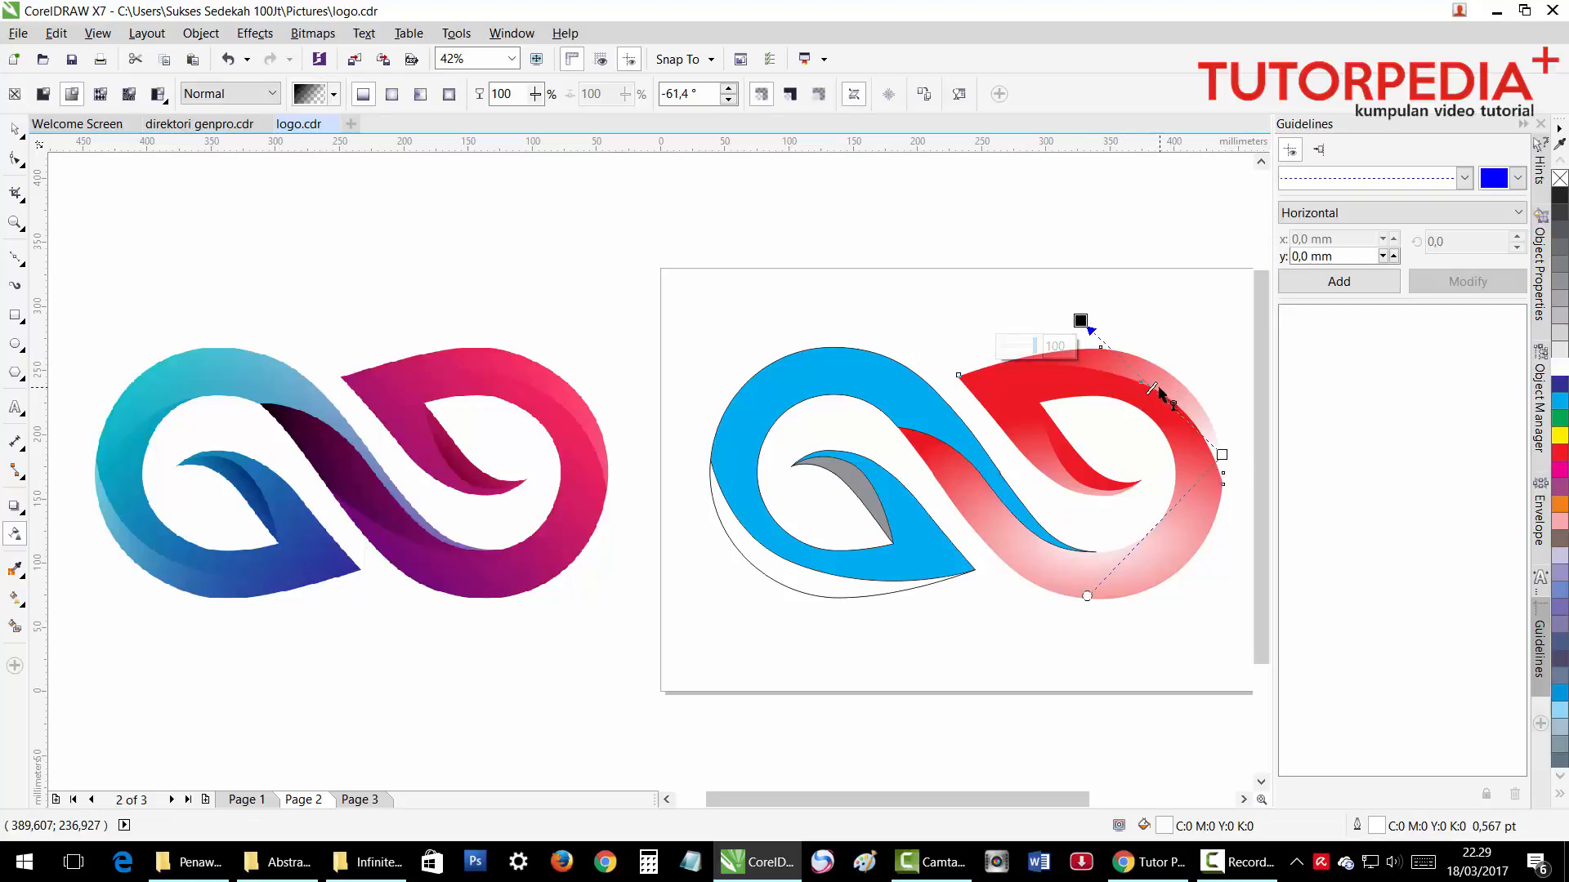
drag(1137, 372, 1116, 365)
drag(1222, 454, 1248, 505)
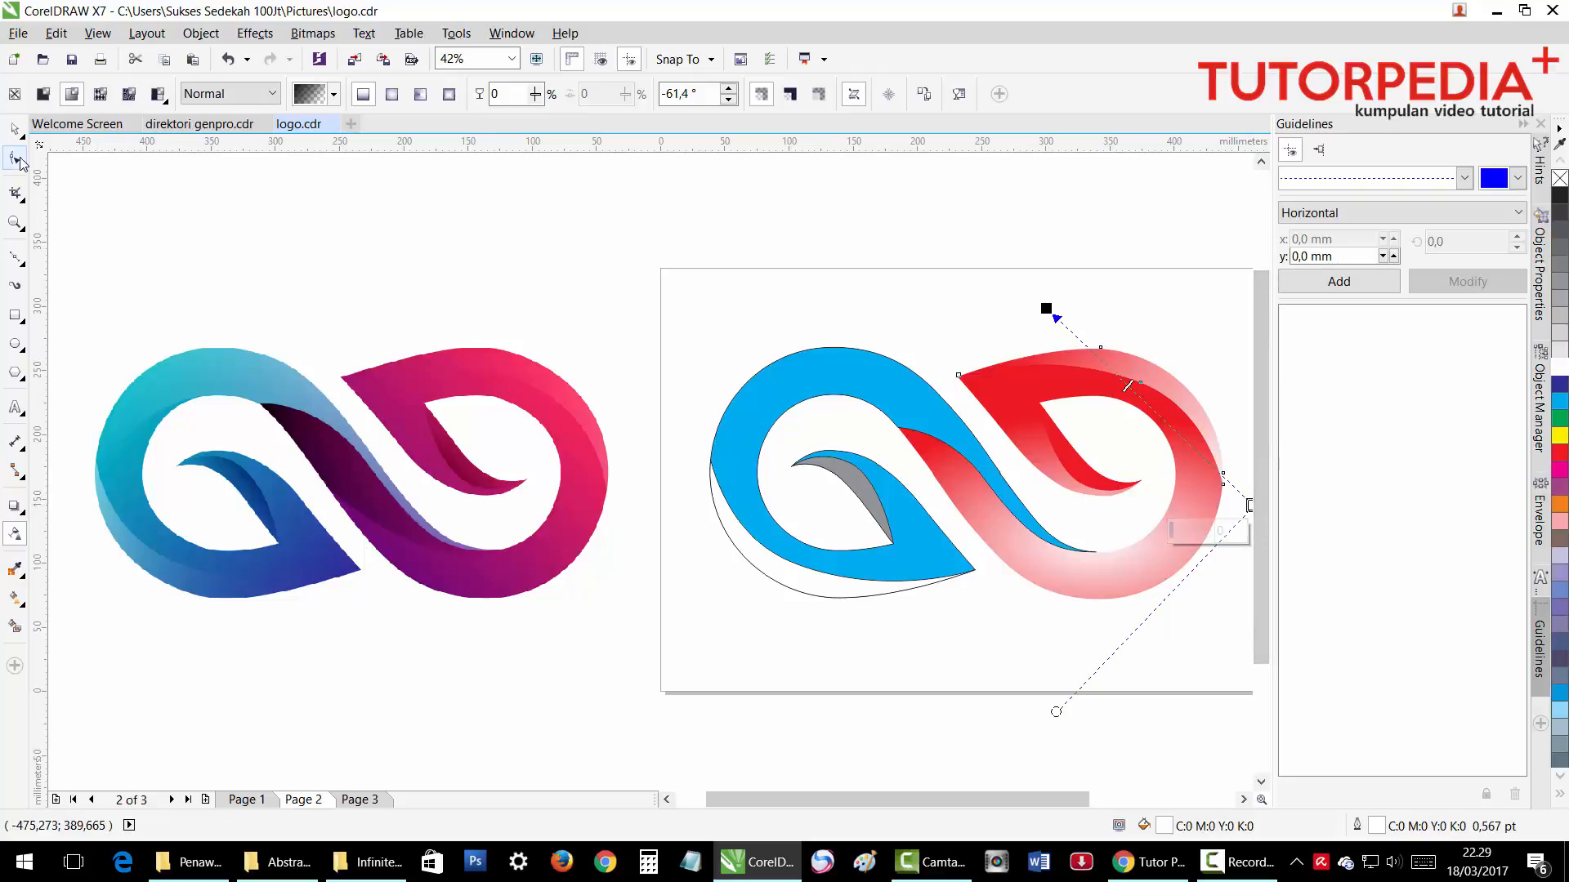
click(15, 128)
click(924, 255)
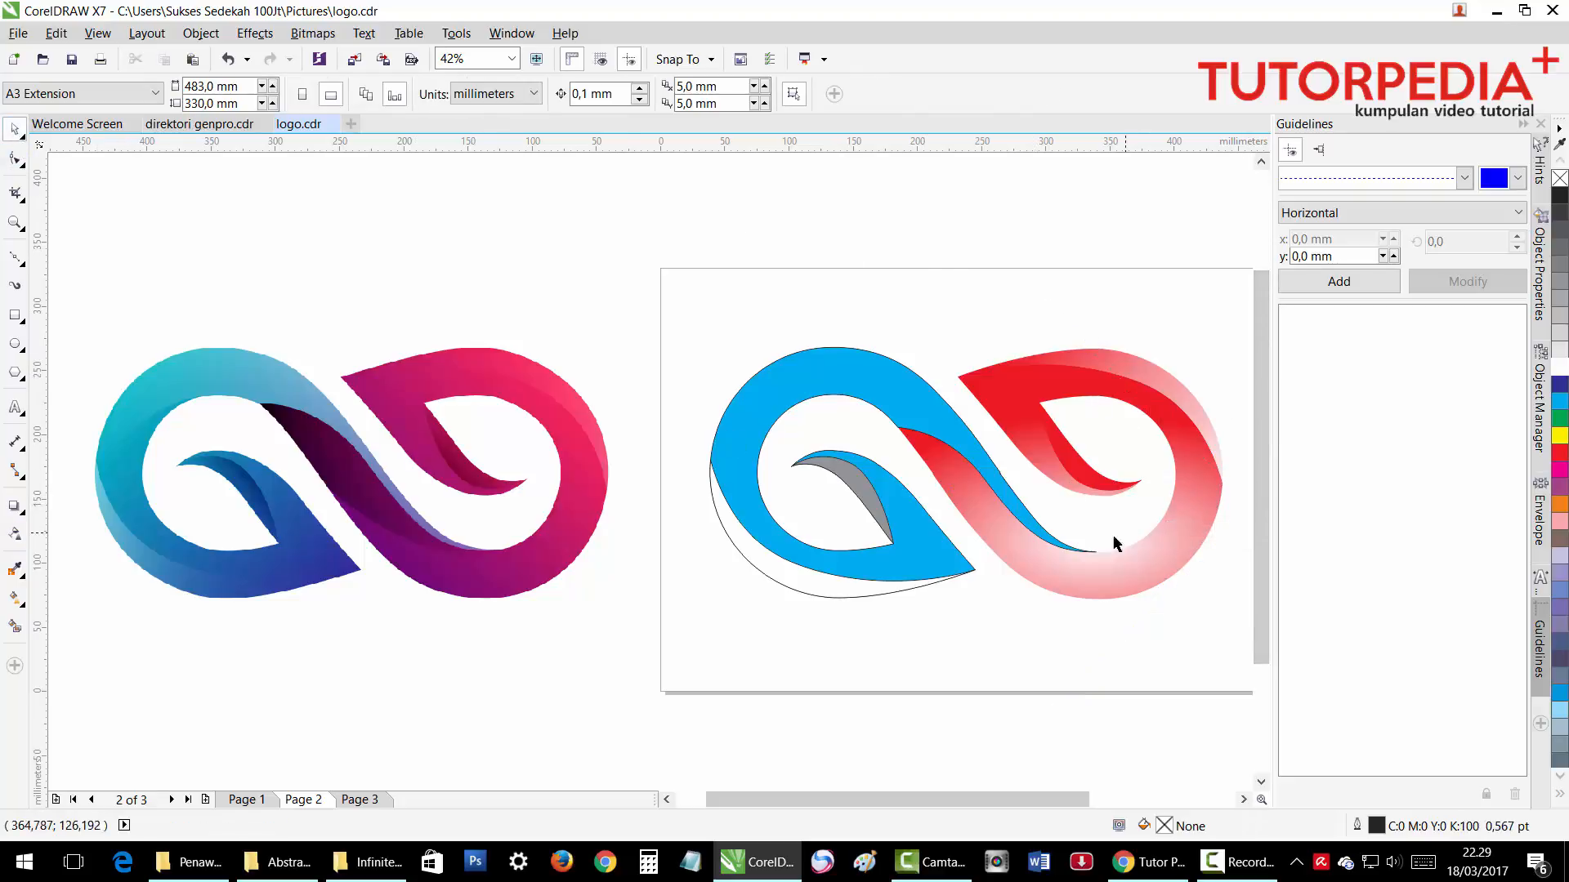
Give the blue loop a cyan-to-white elliptical fountain fill centred at about X -23%, Y 23%, and remove its outline.
click(870, 393)
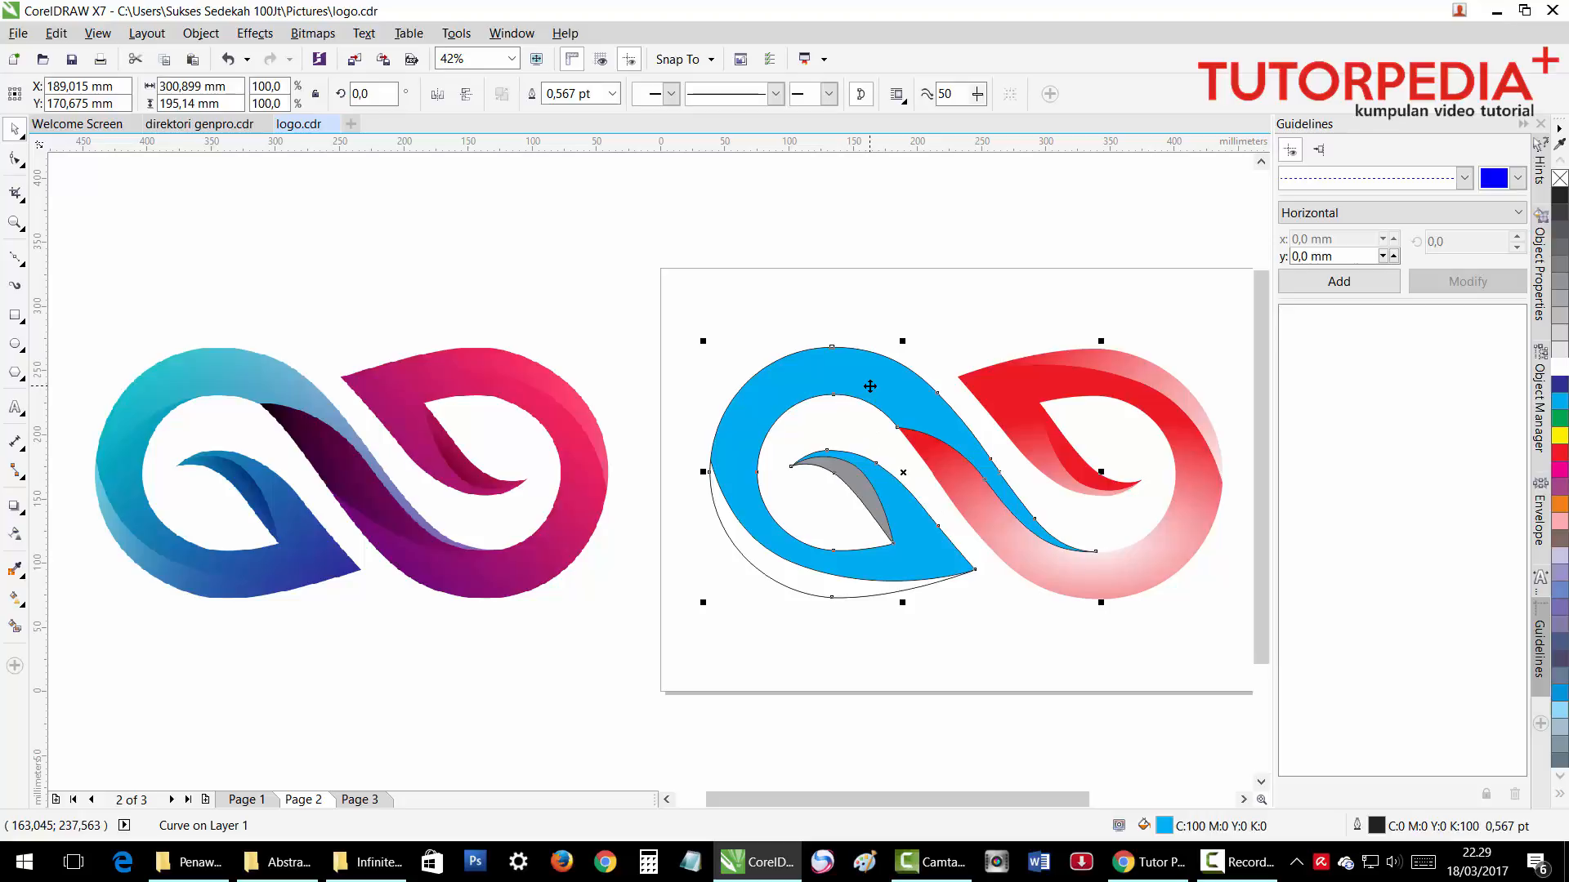
key(F11)
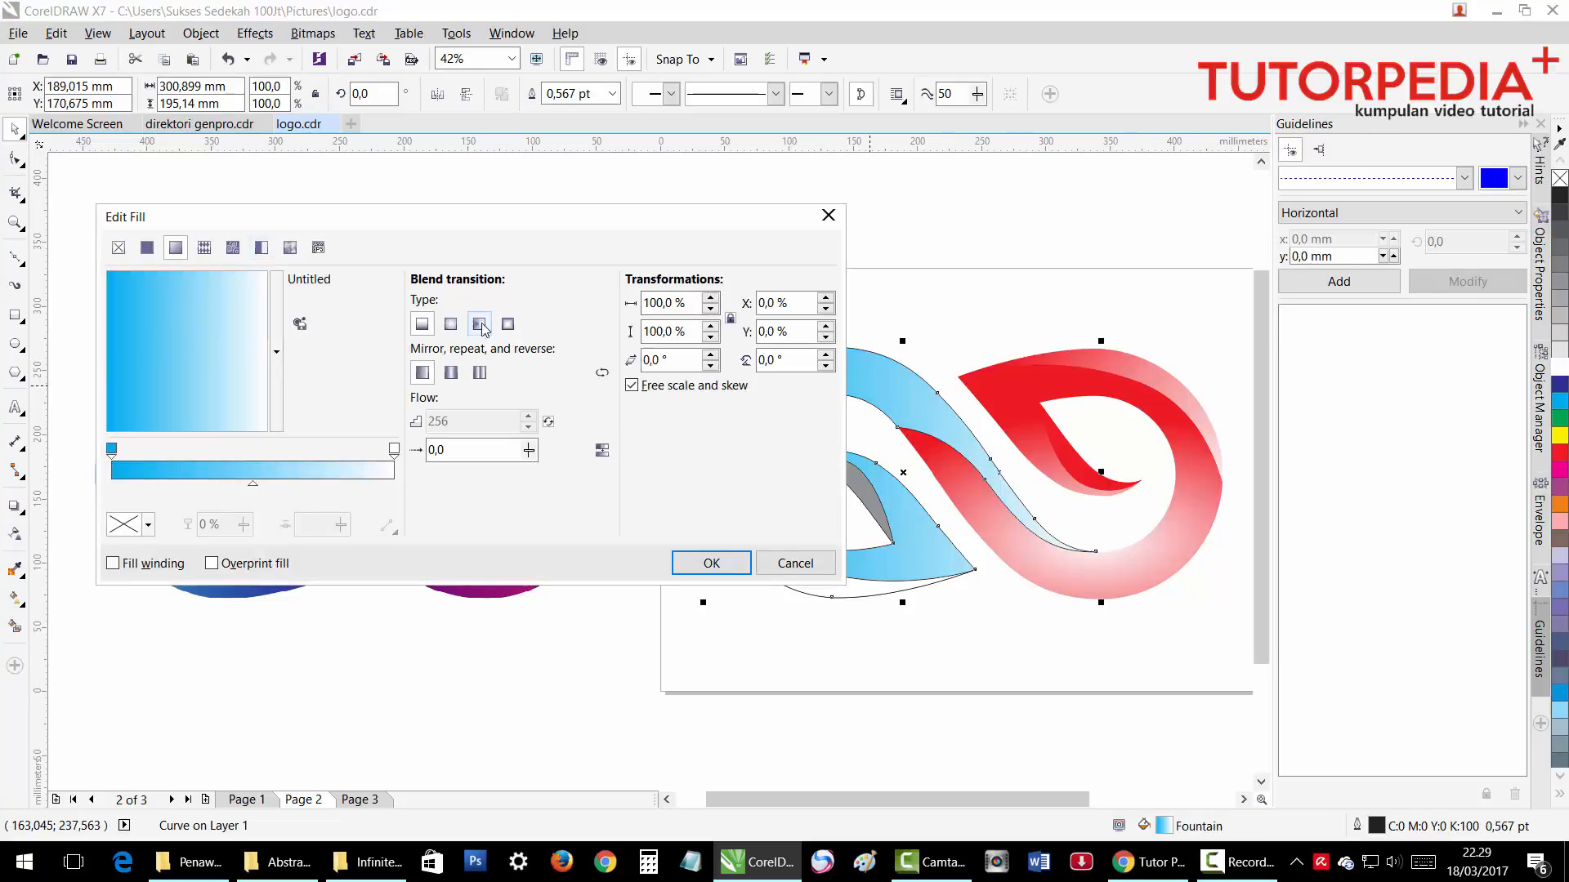
drag(675, 232, 696, 201)
click(471, 297)
drag(212, 327, 162, 368)
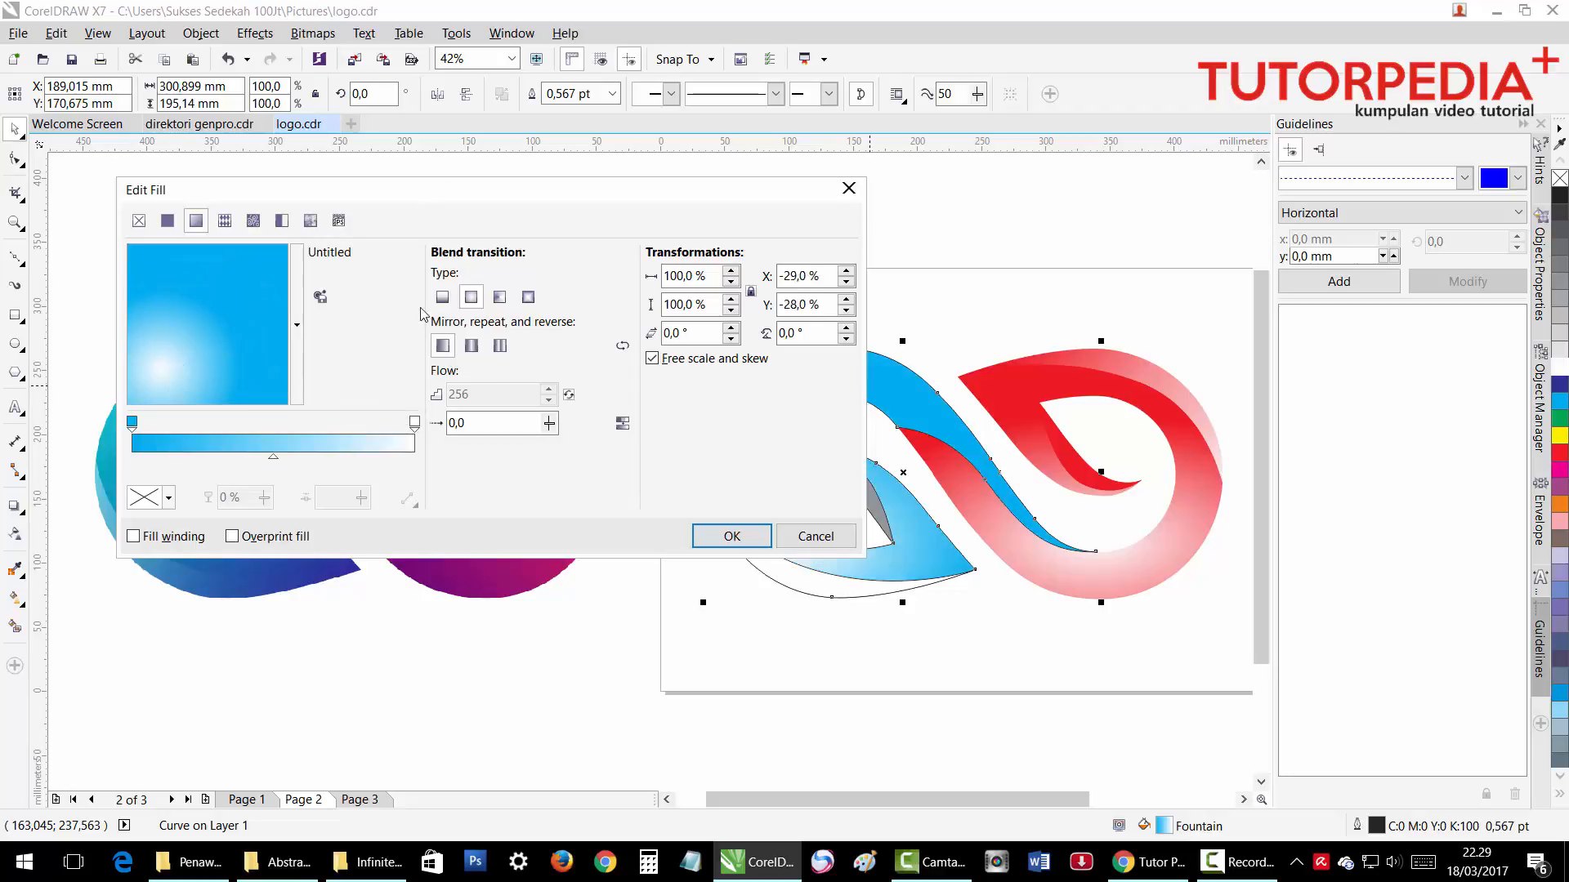
drag(588, 200, 441, 328)
drag(15, 499, 23, 425)
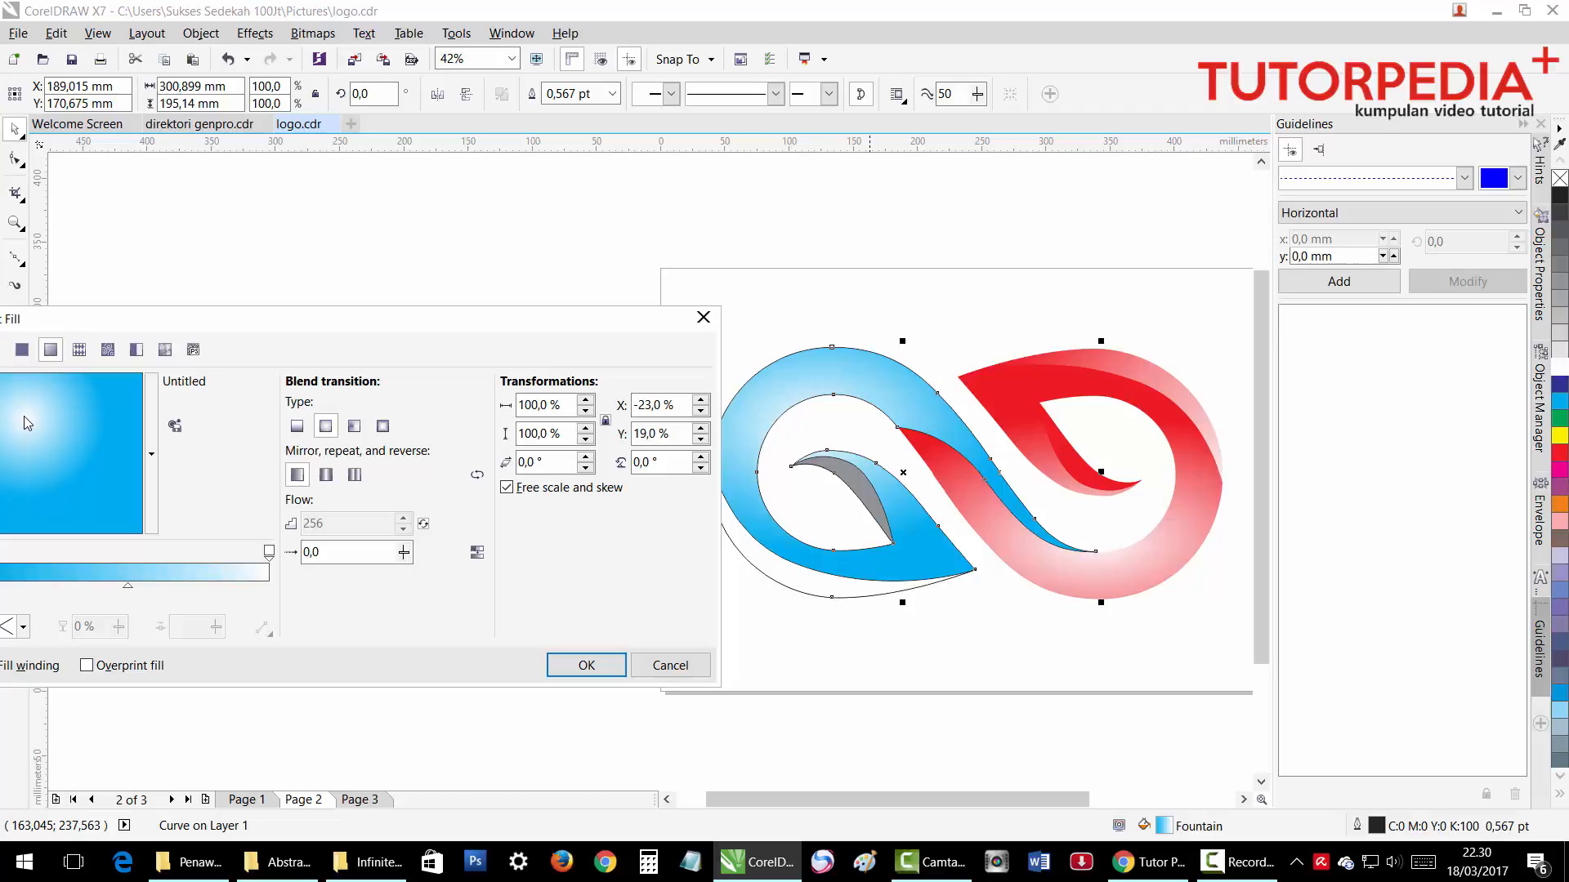
drag(25, 421, 28, 422)
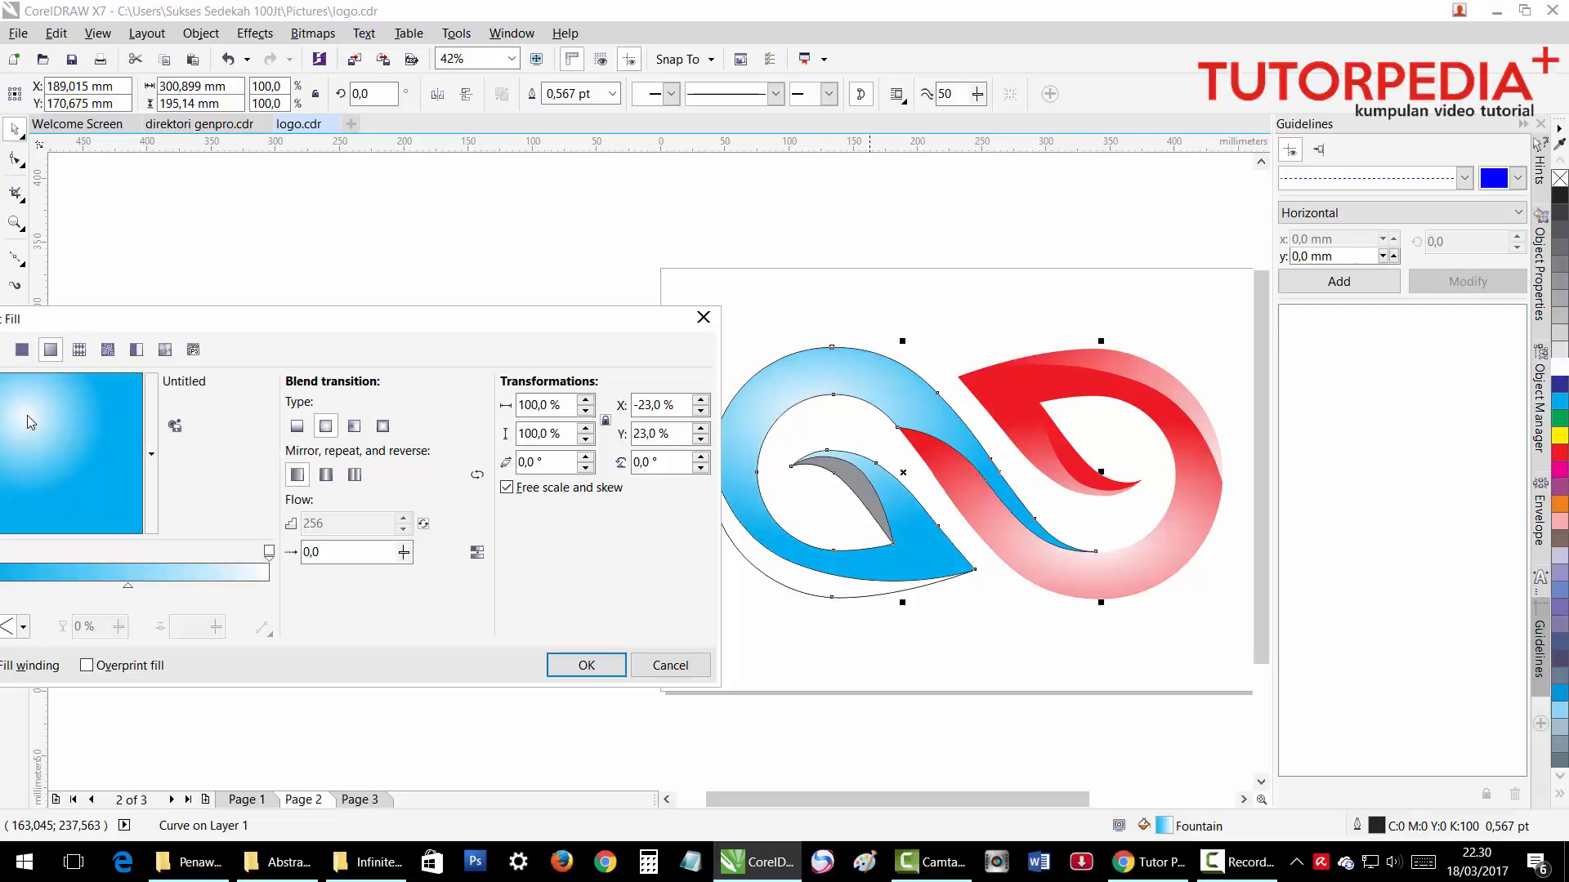
click(586, 665)
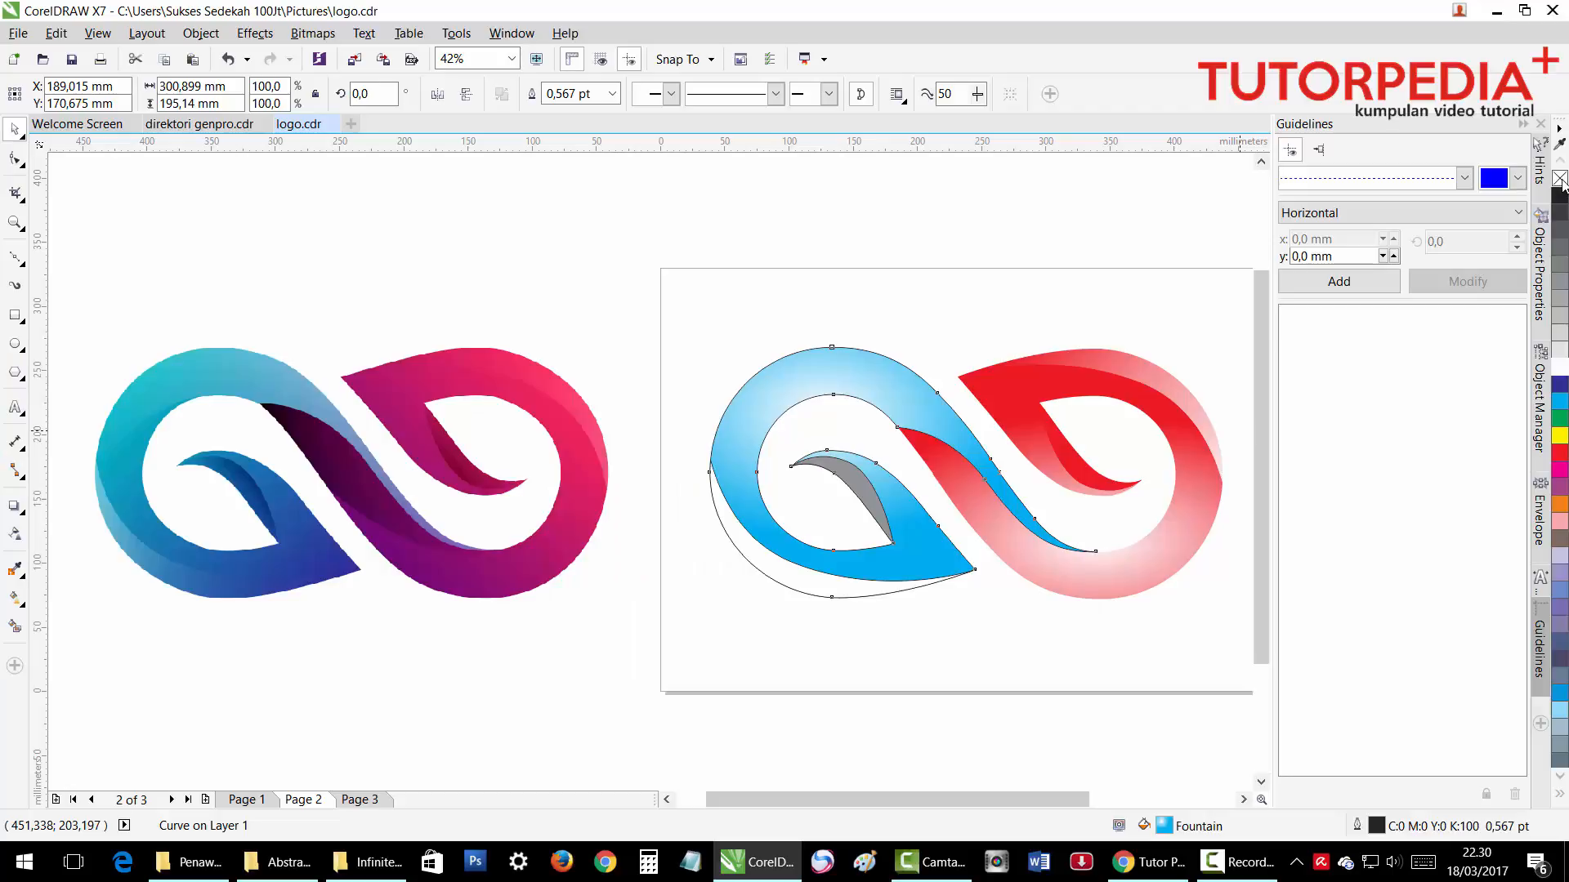
right_click(1561, 180)
click(822, 328)
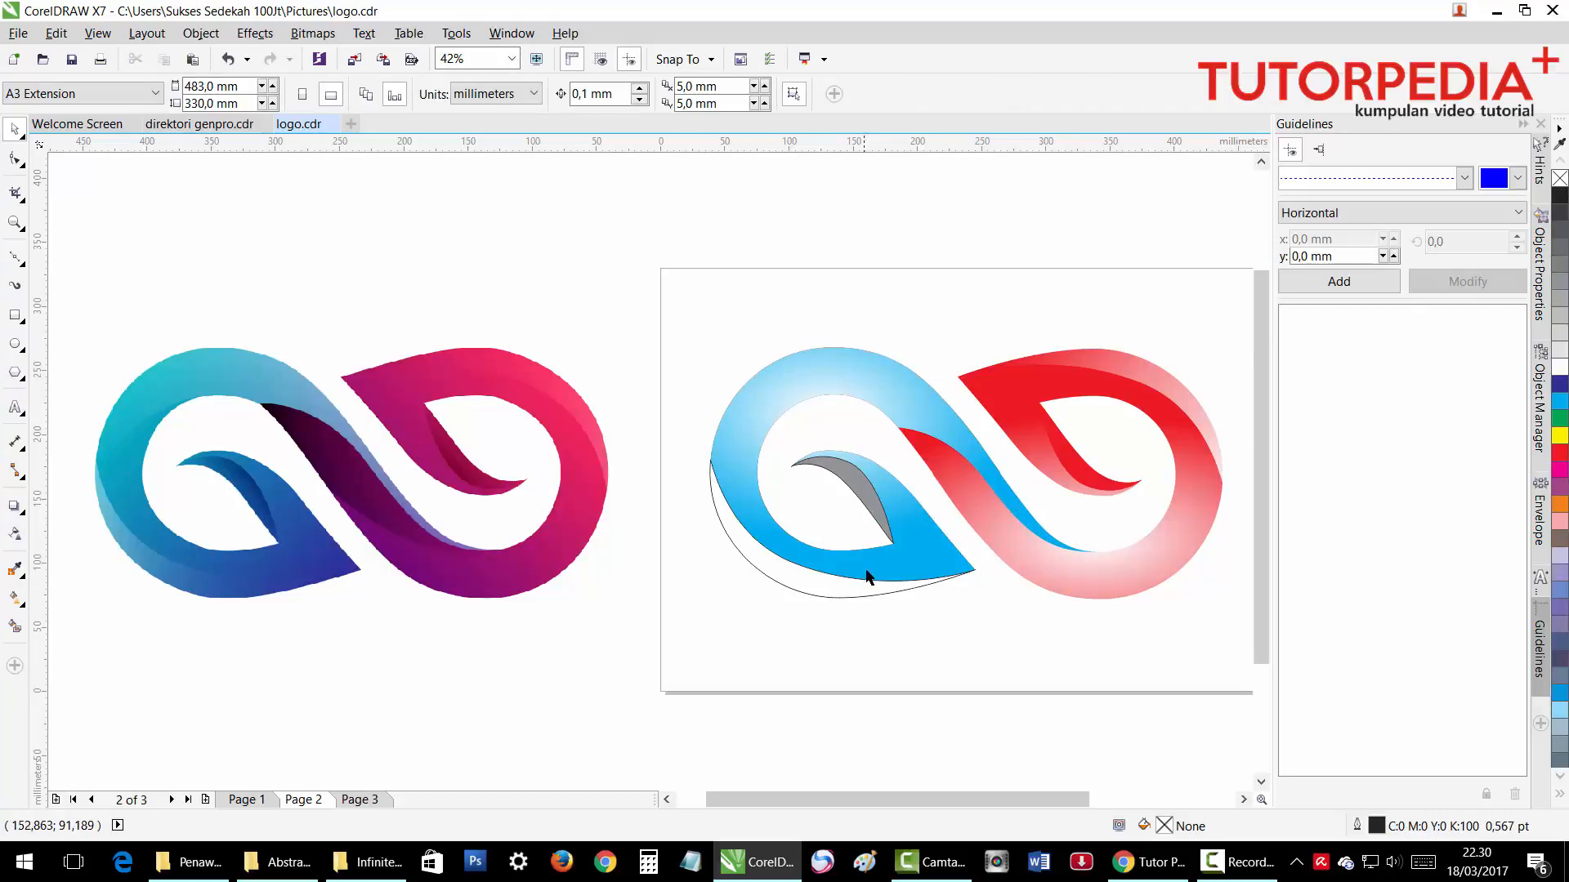
Recolour the grey shading piece inside the left loop dark blue, both fill and outline.
click(866, 499)
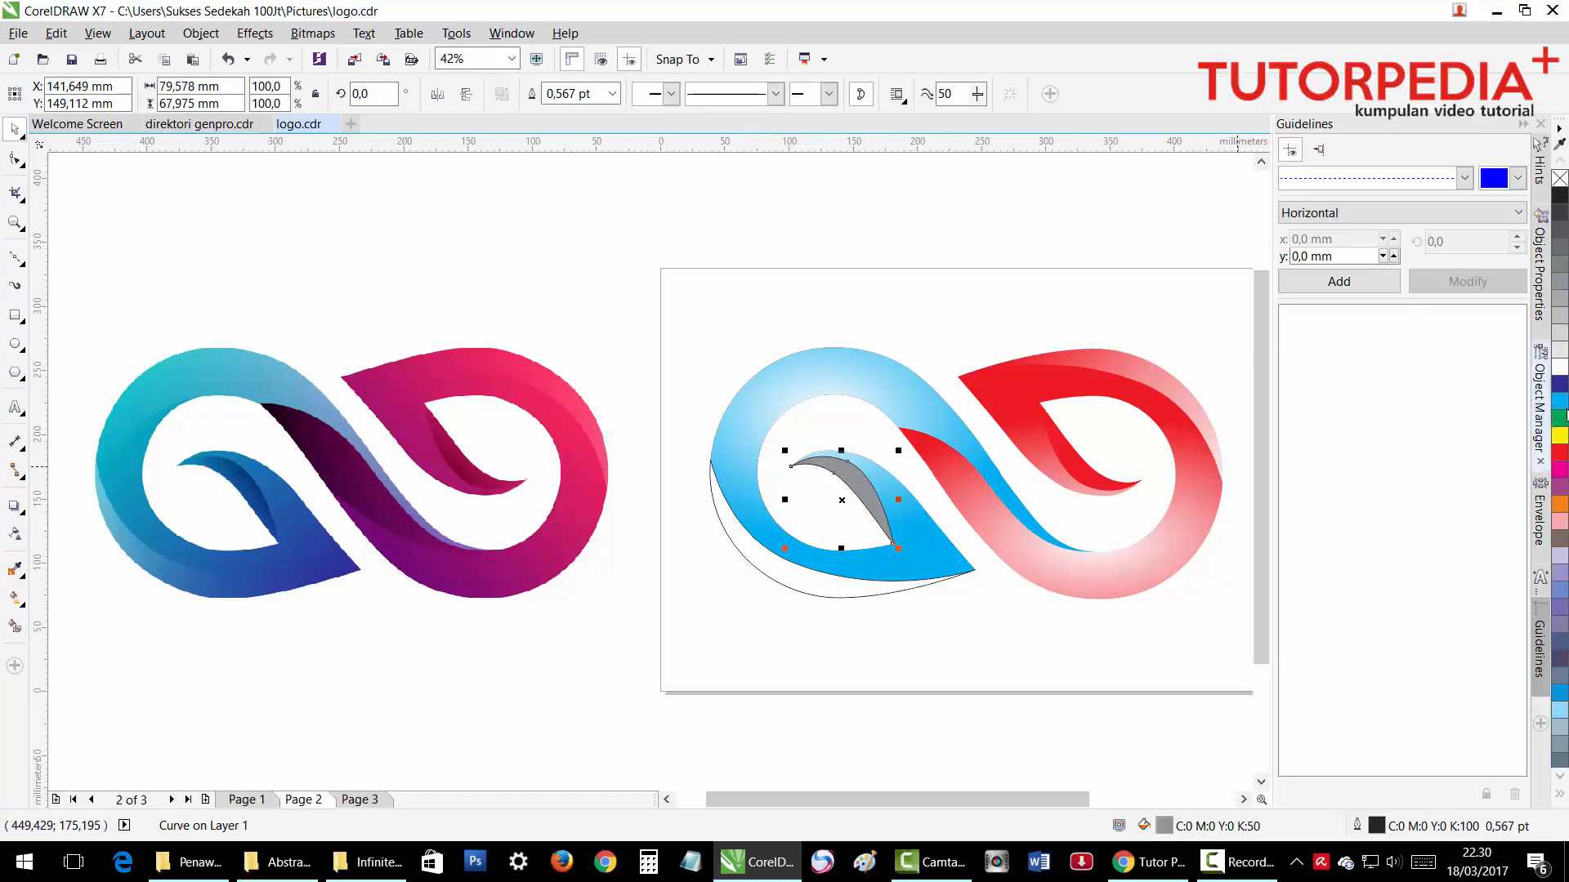
click(1562, 383)
click(829, 238)
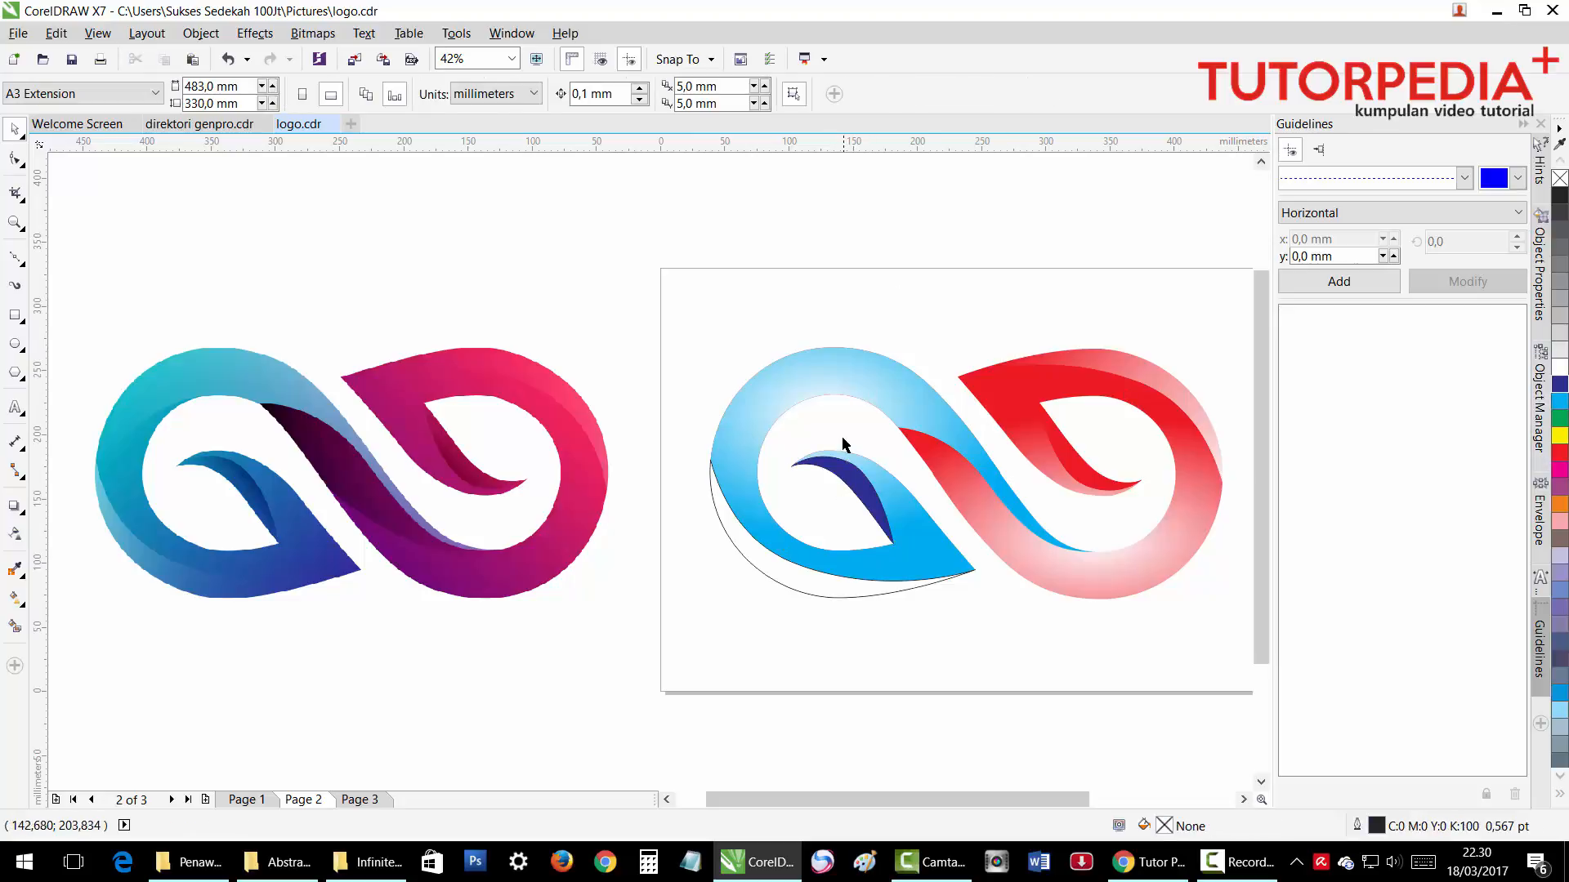
Give the highlight piece along the left loop's lower edge a white outline and a linear transparency running from upper left to lower right, about -65°.
click(792, 563)
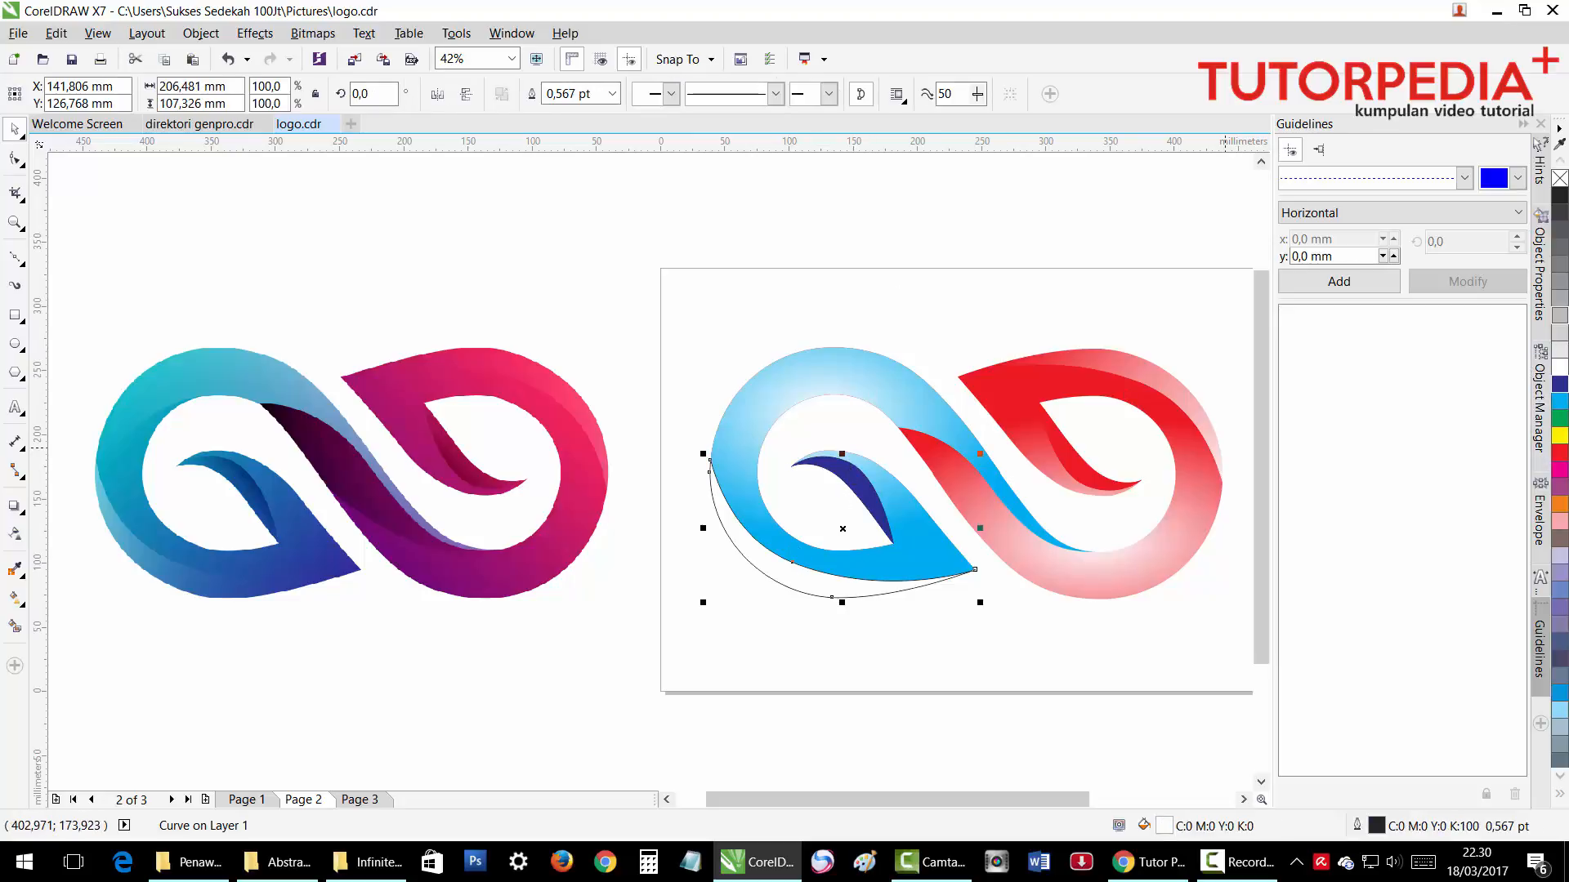
right_click(1561, 372)
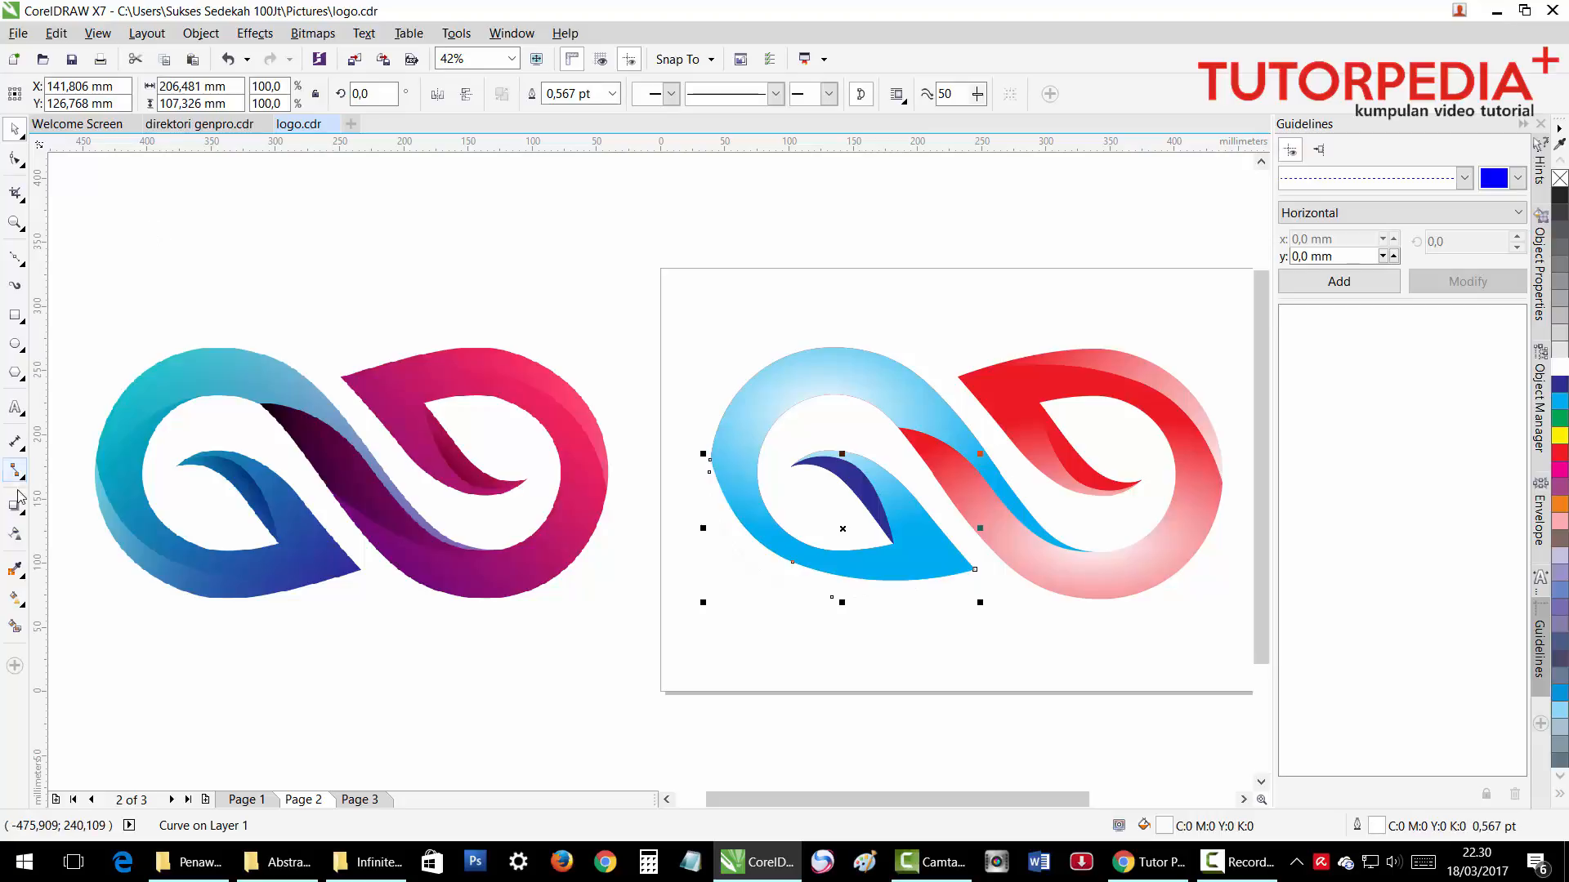
click(16, 535)
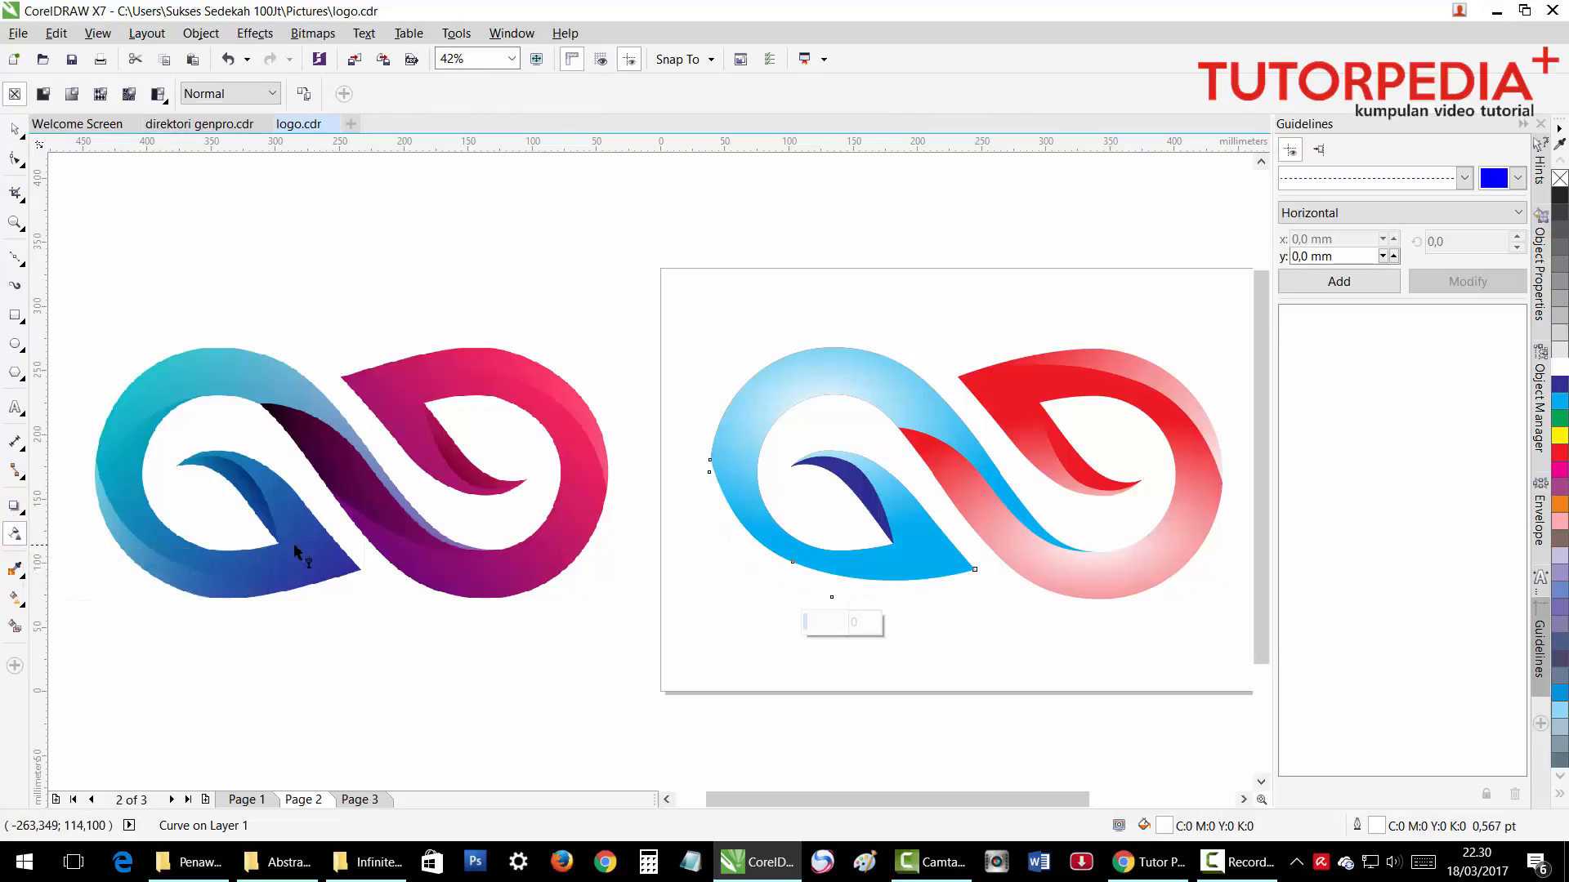
drag(714, 495, 844, 612)
drag(714, 495, 695, 467)
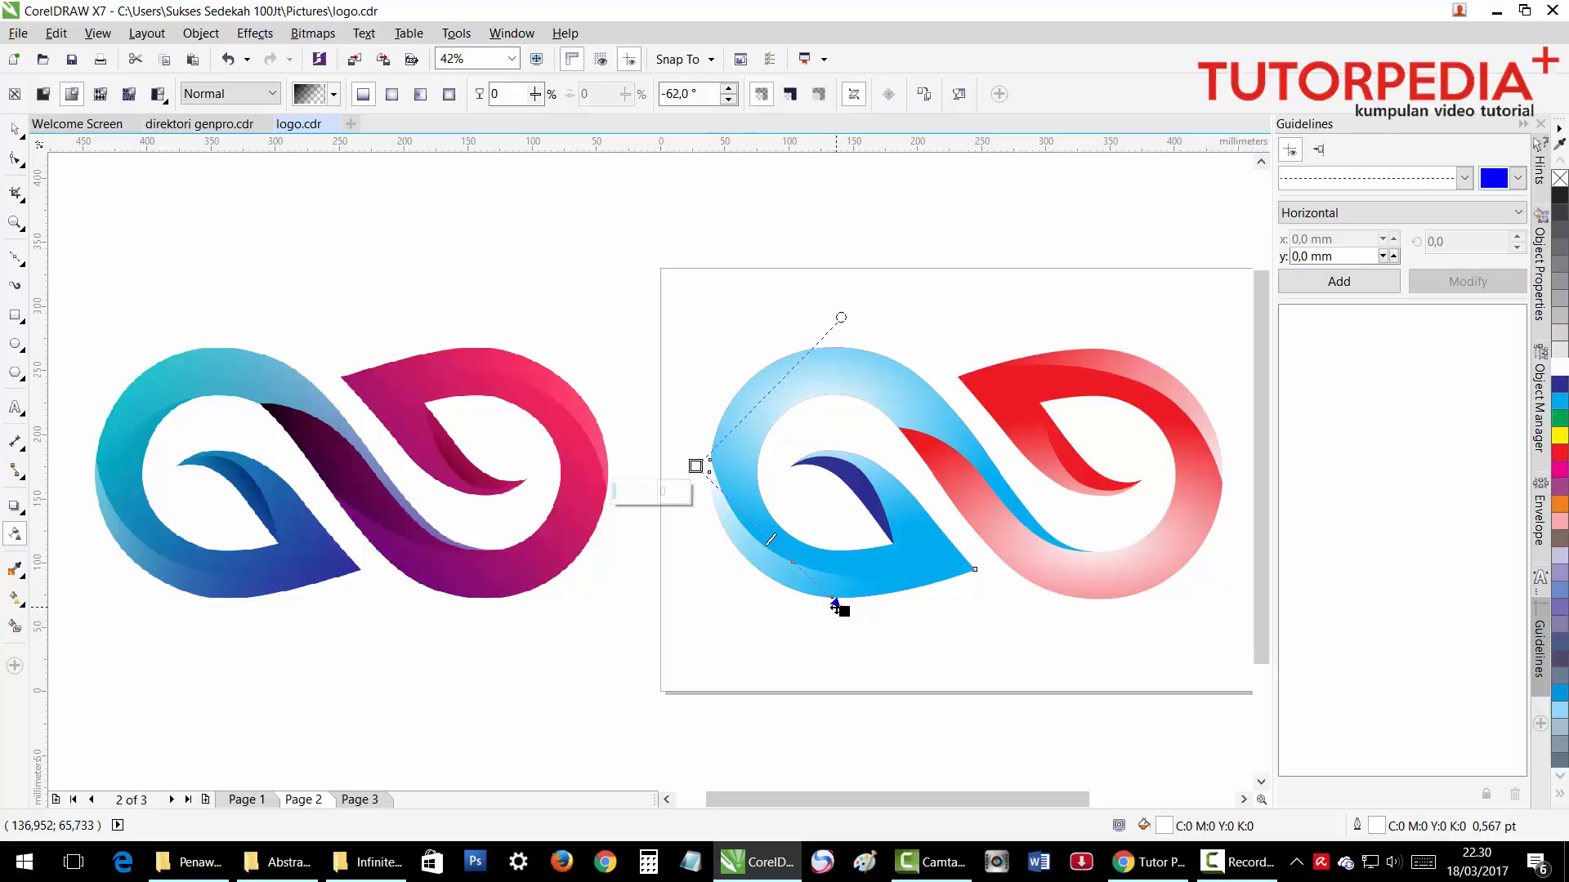
drag(695, 467, 692, 443)
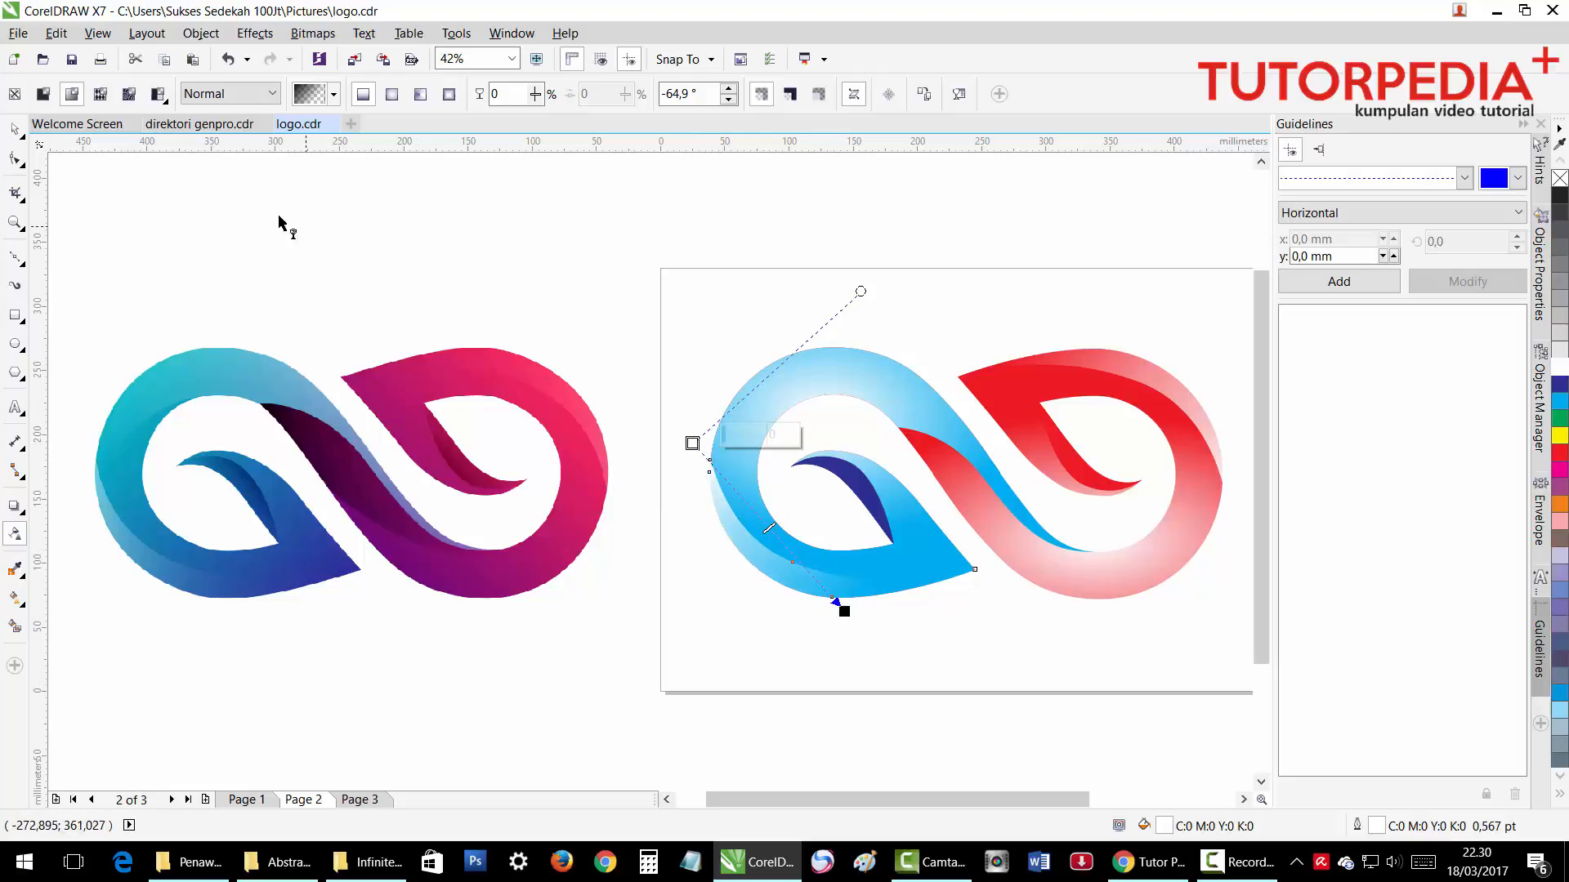
click(22, 136)
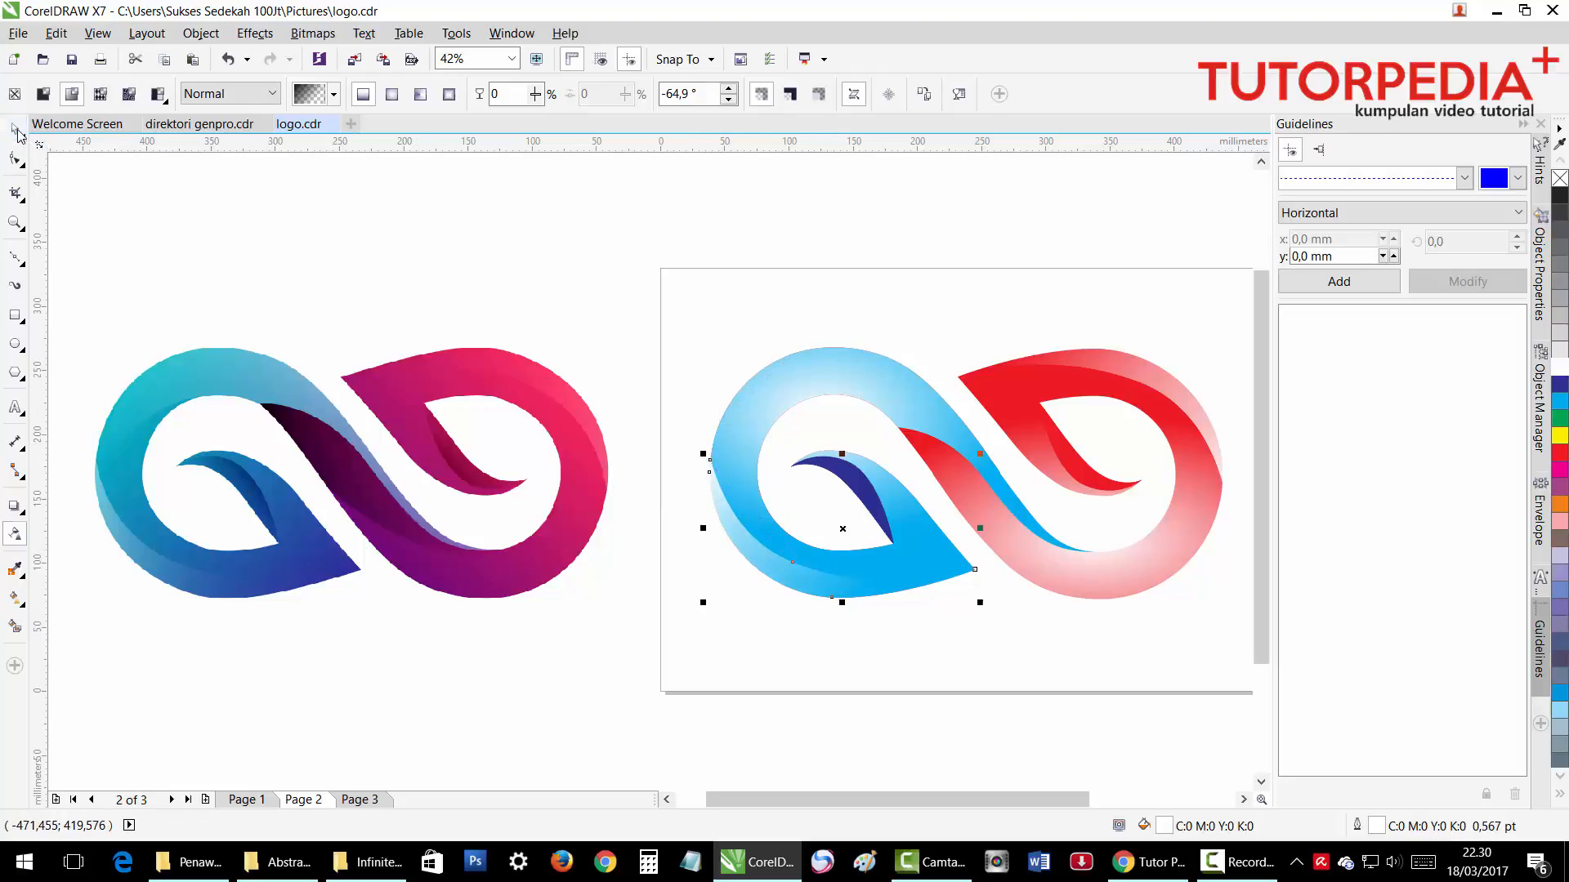
click(856, 318)
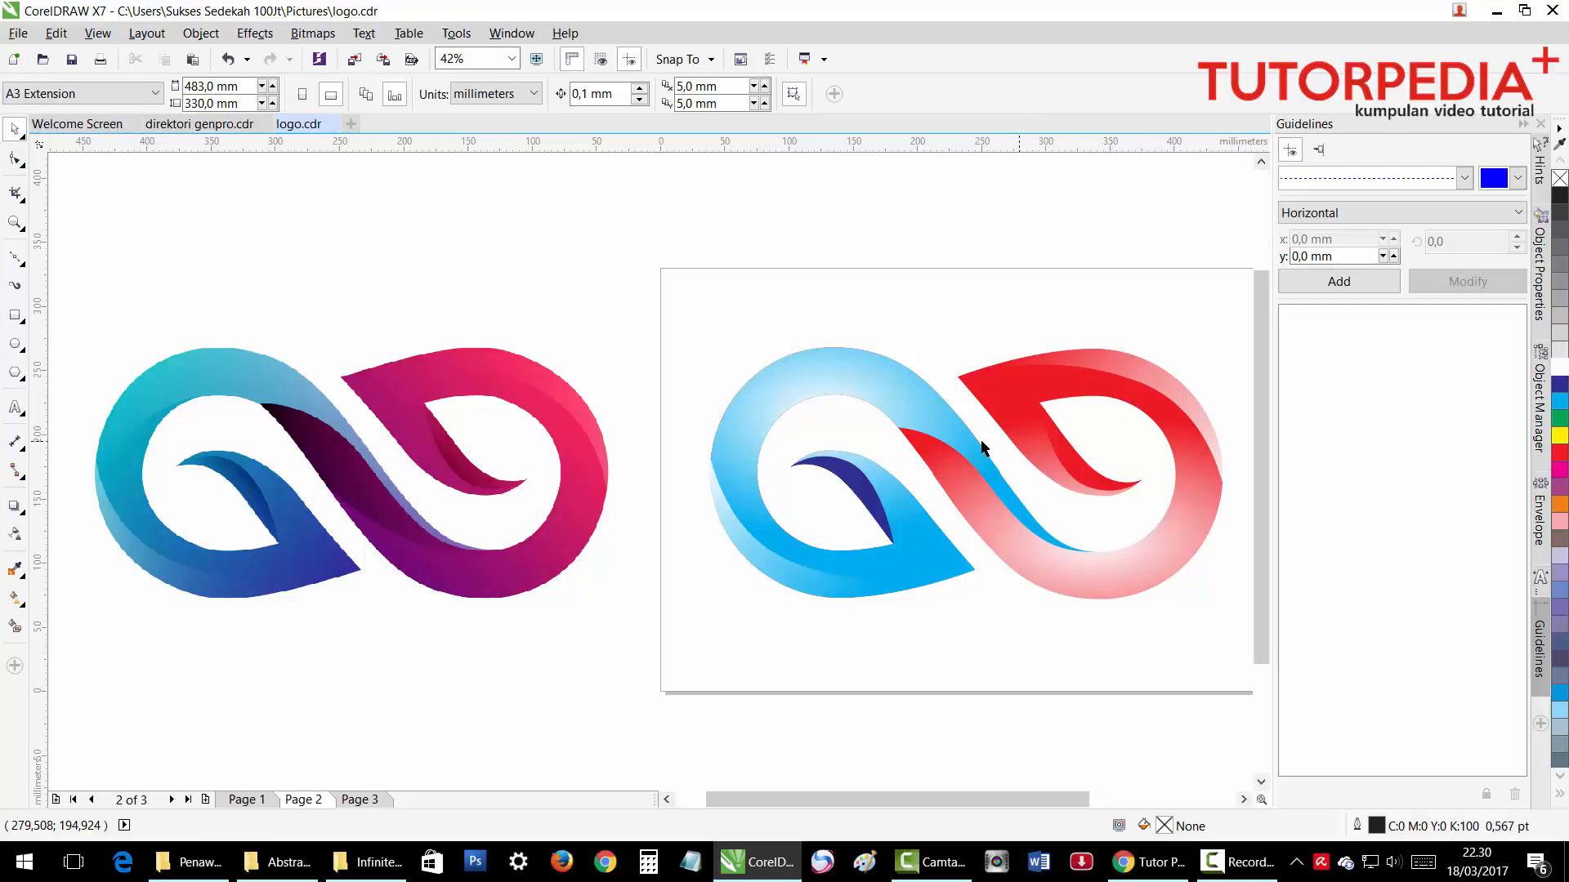
Delete the reference bitmap beside the traced logo.
click(369, 461)
key(Delete)
scroll(728, 427, up, 3)
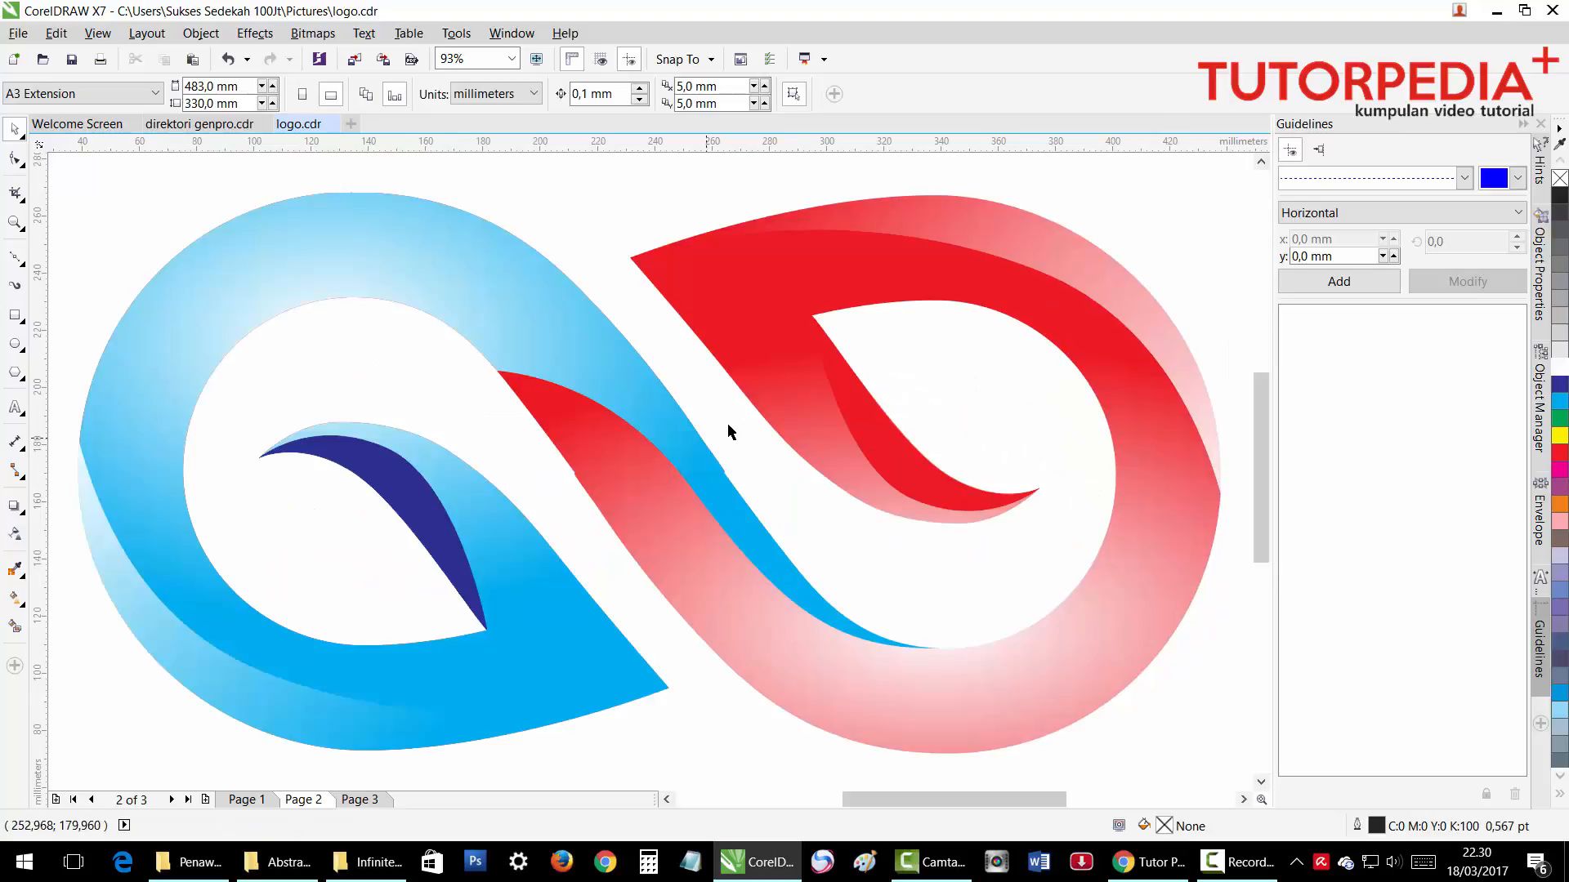
Scale all the logo pieces together to about 290 mm wide and place them in the upper middle of the page.
scroll(797, 363, down, 2)
drag(1094, 237, 347, 642)
drag(1004, 604, 917, 561)
drag(796, 458, 810, 371)
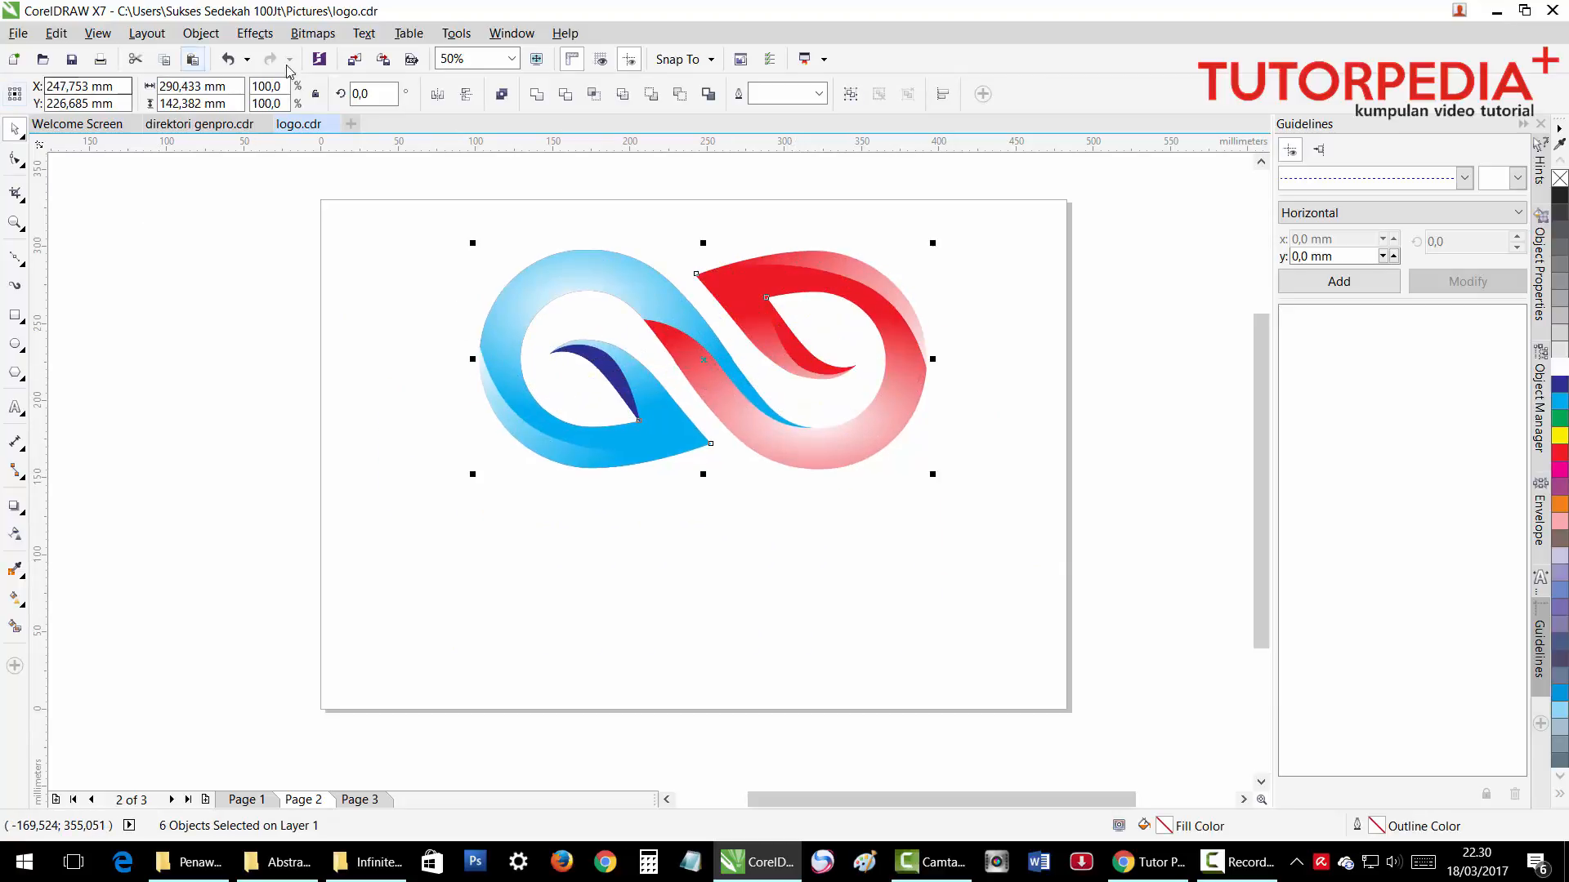
click(993, 323)
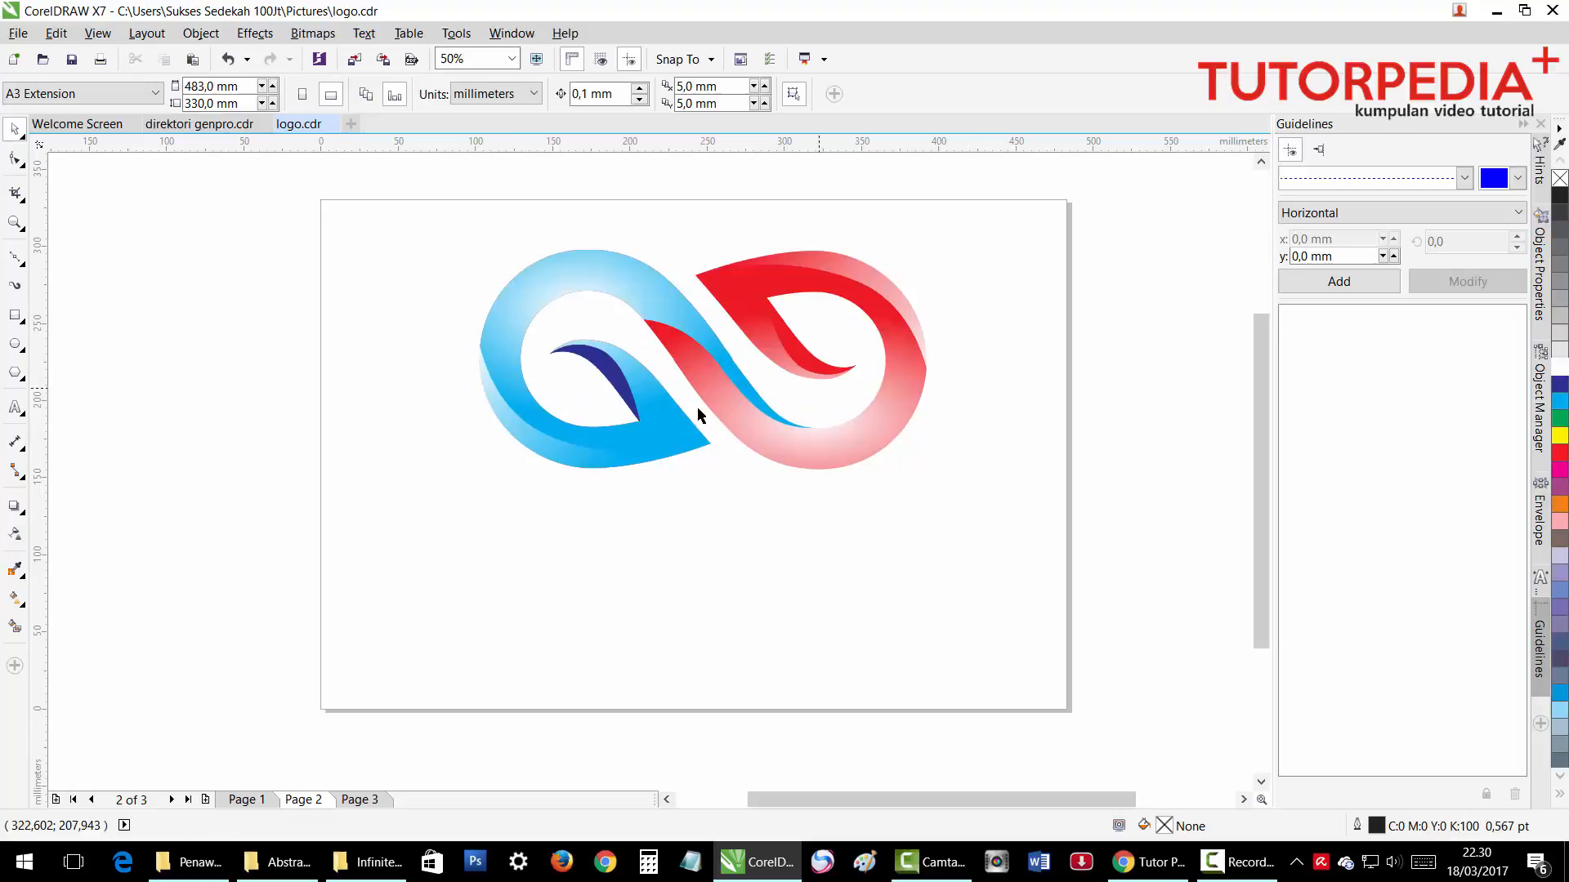
Add the artistic text "FLAME OF DESAIN" below the logo.
click(15, 407)
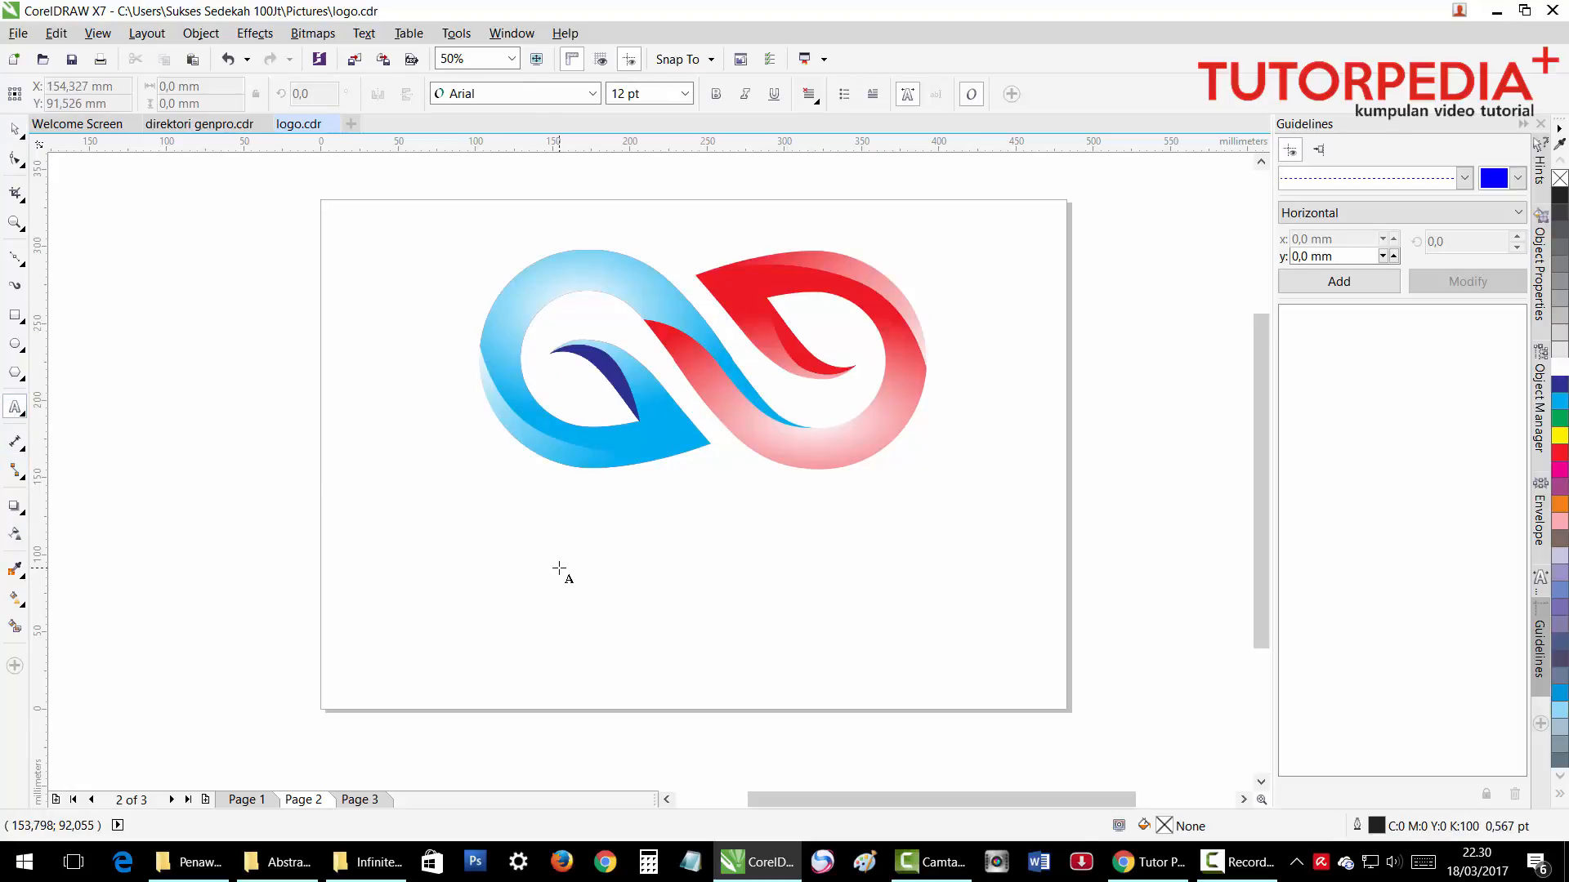
click(559, 567)
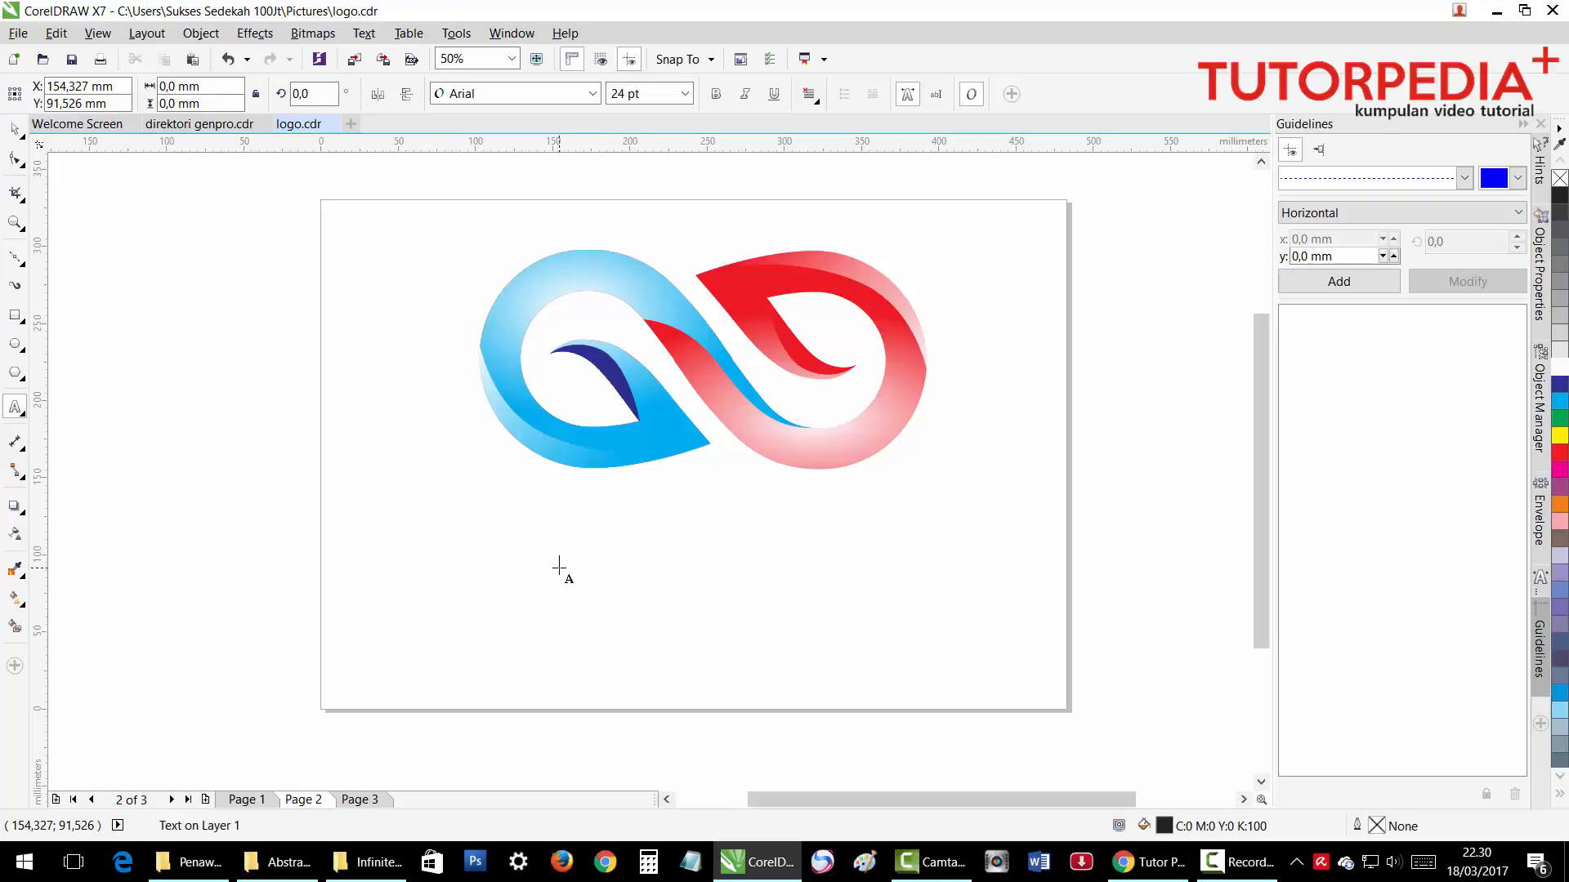
text(ELAME OF DESAIN)
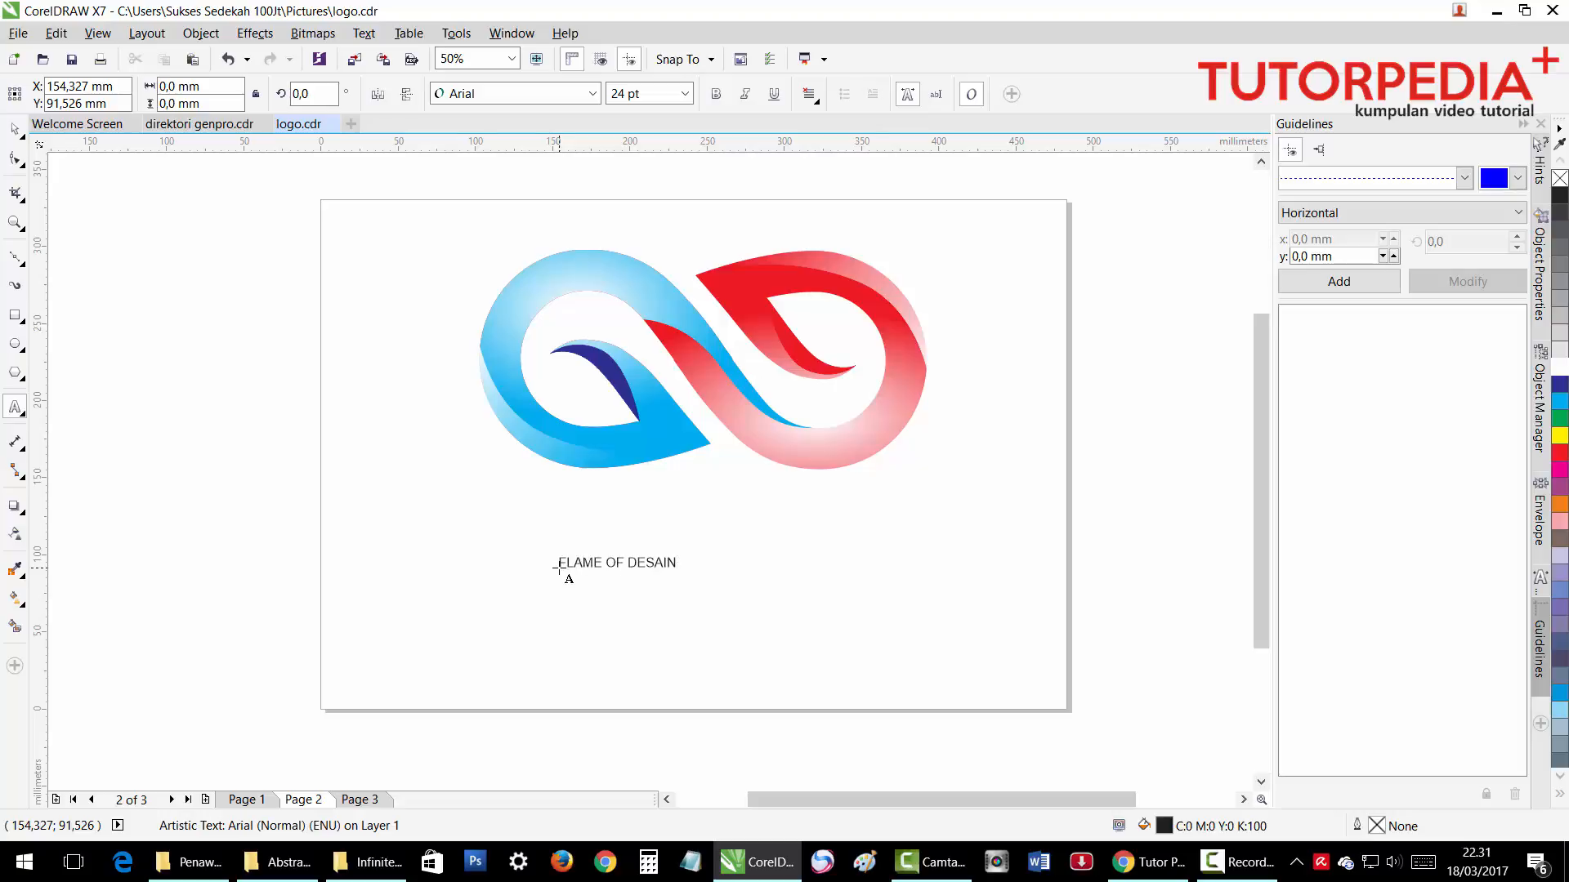
key(ctrl+space)
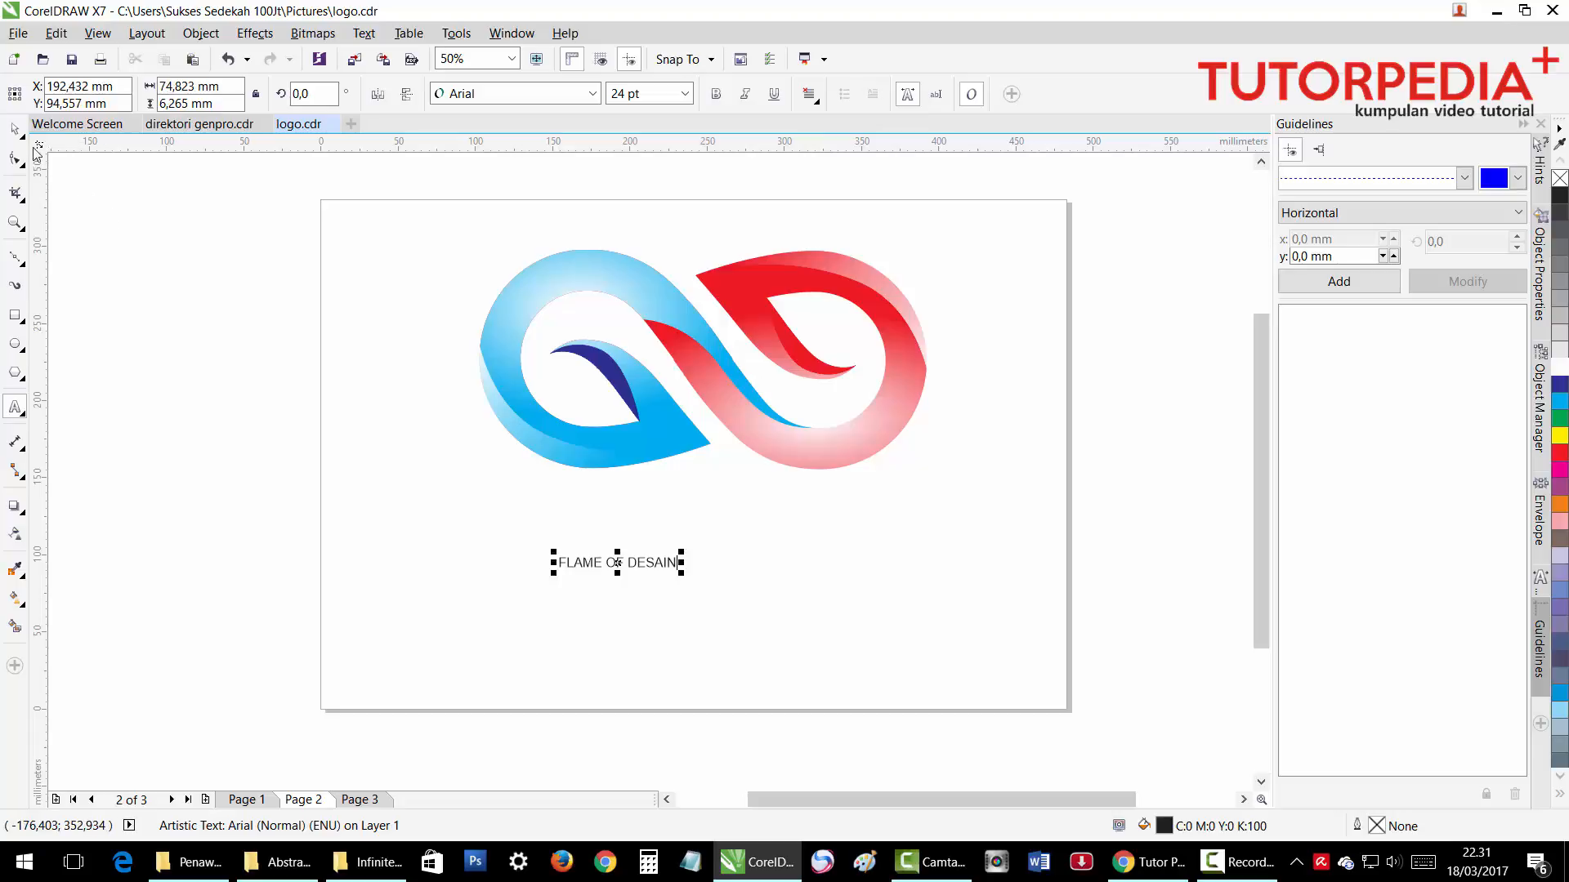
Change the text's font to Bebas and enlarge it to about 90.7 pt.
click(484, 92)
click(637, 154)
drag(653, 549, 900, 466)
Try to centre the text horizontally on the blue loop curve.
shift+click(700, 346)
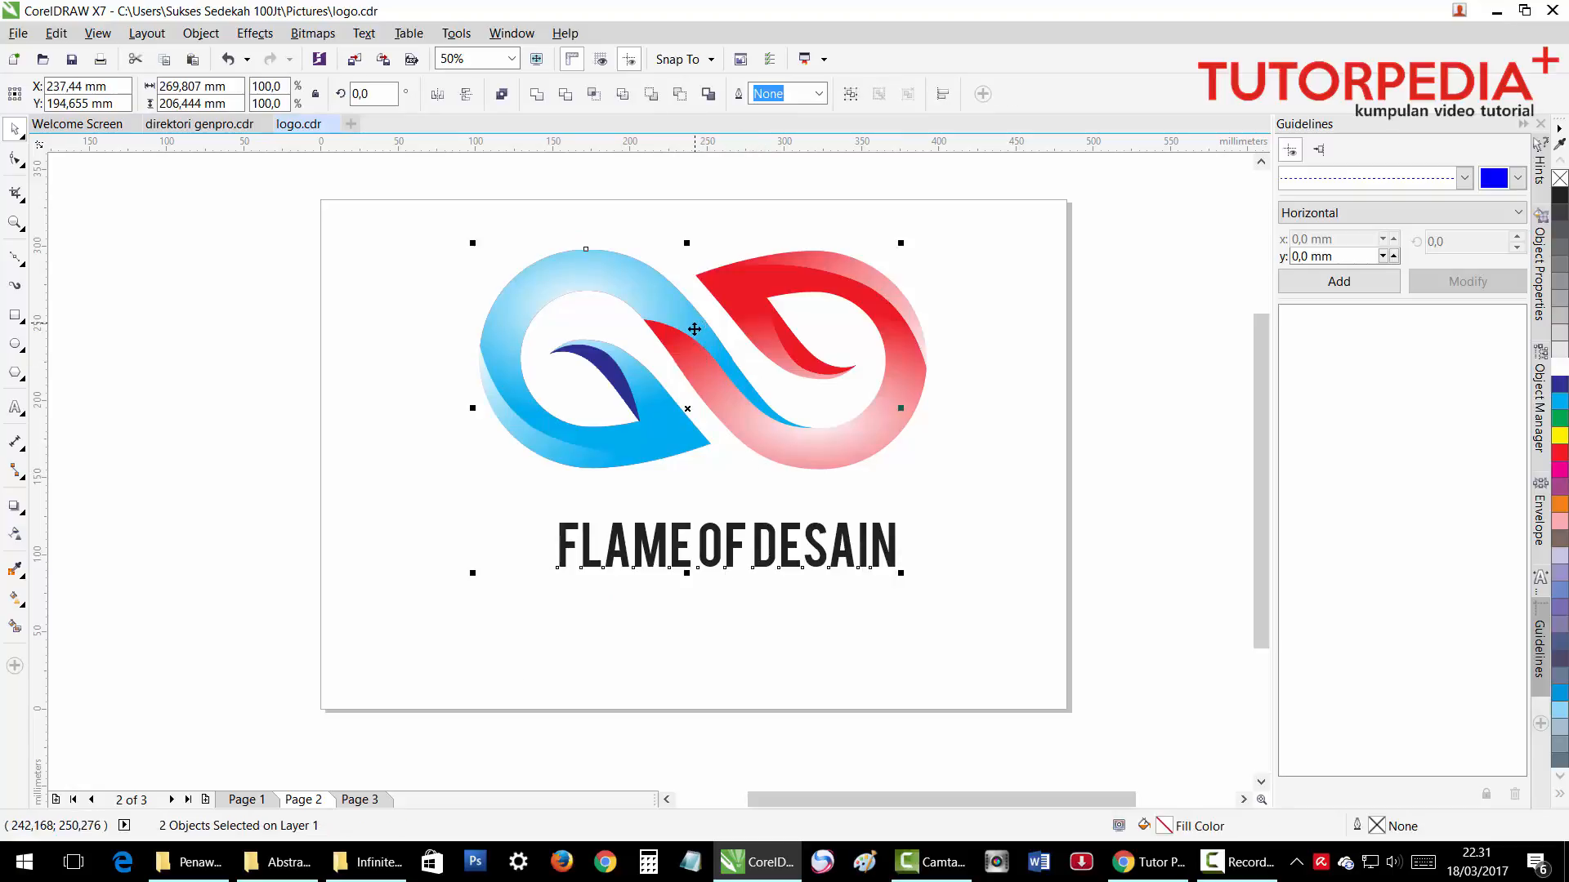
key(e)
click(1007, 510)
Group the six logo pieces and centre the text horizontally beneath the group.
drag(1066, 520, 398, 232)
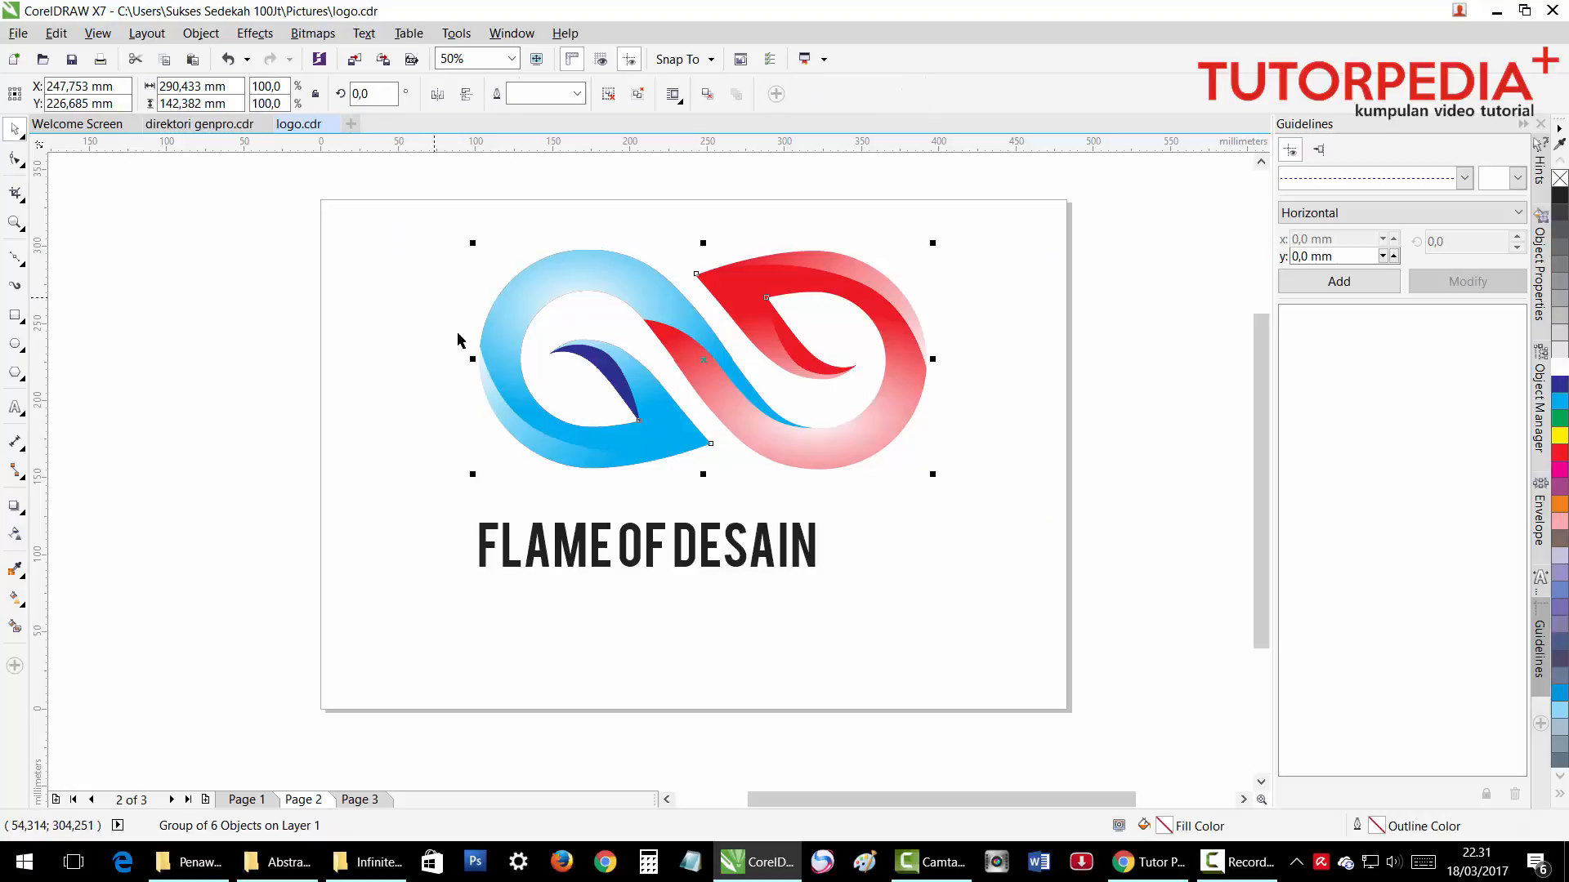
shift+click(588, 464)
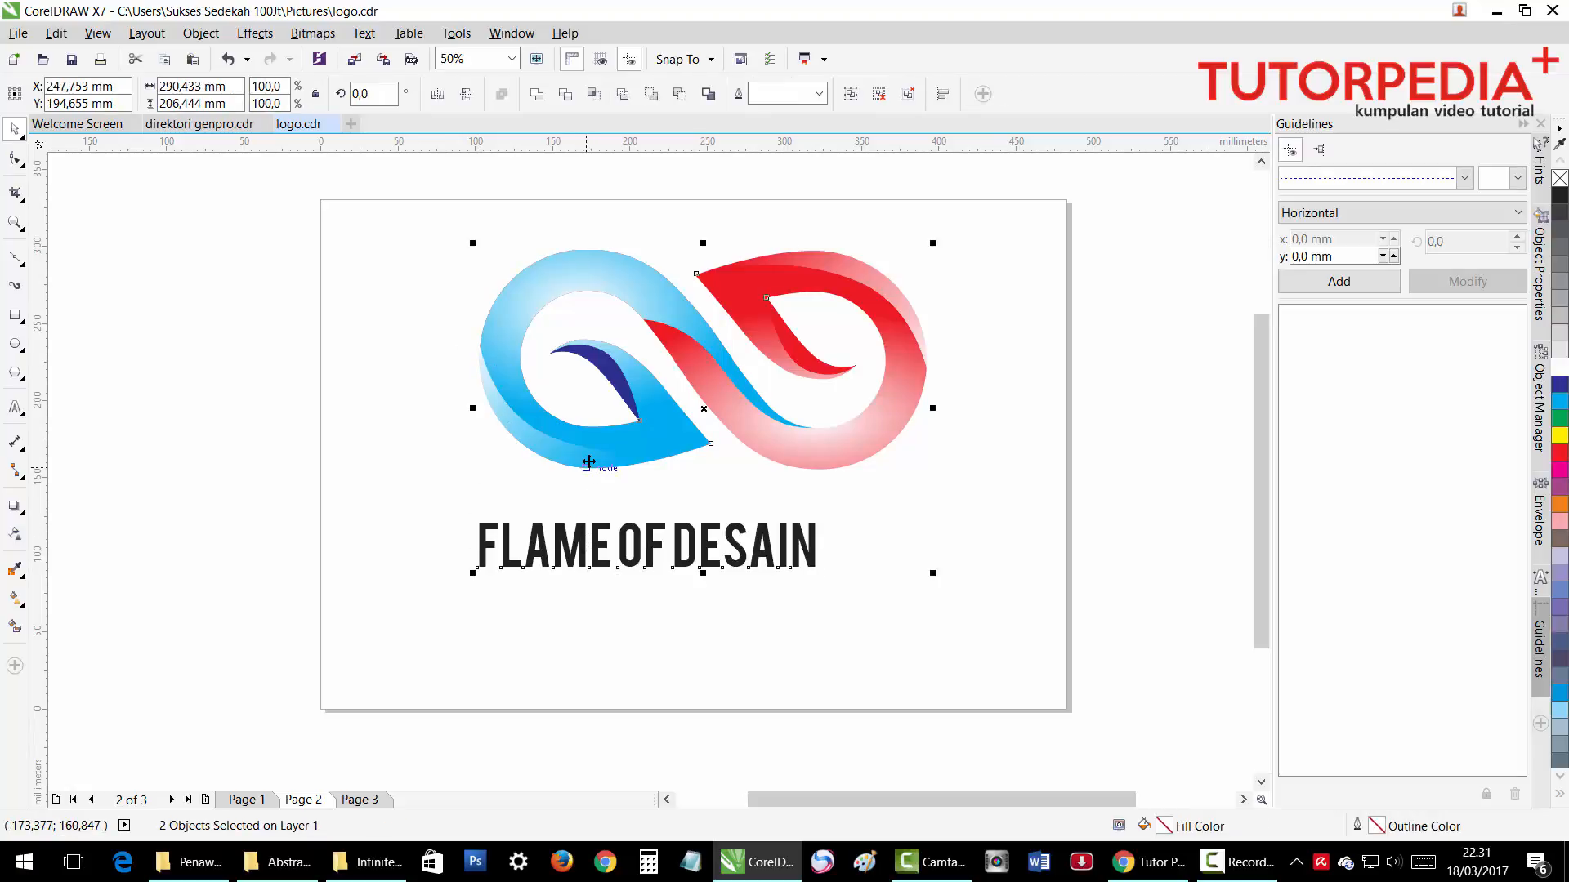
key(c)
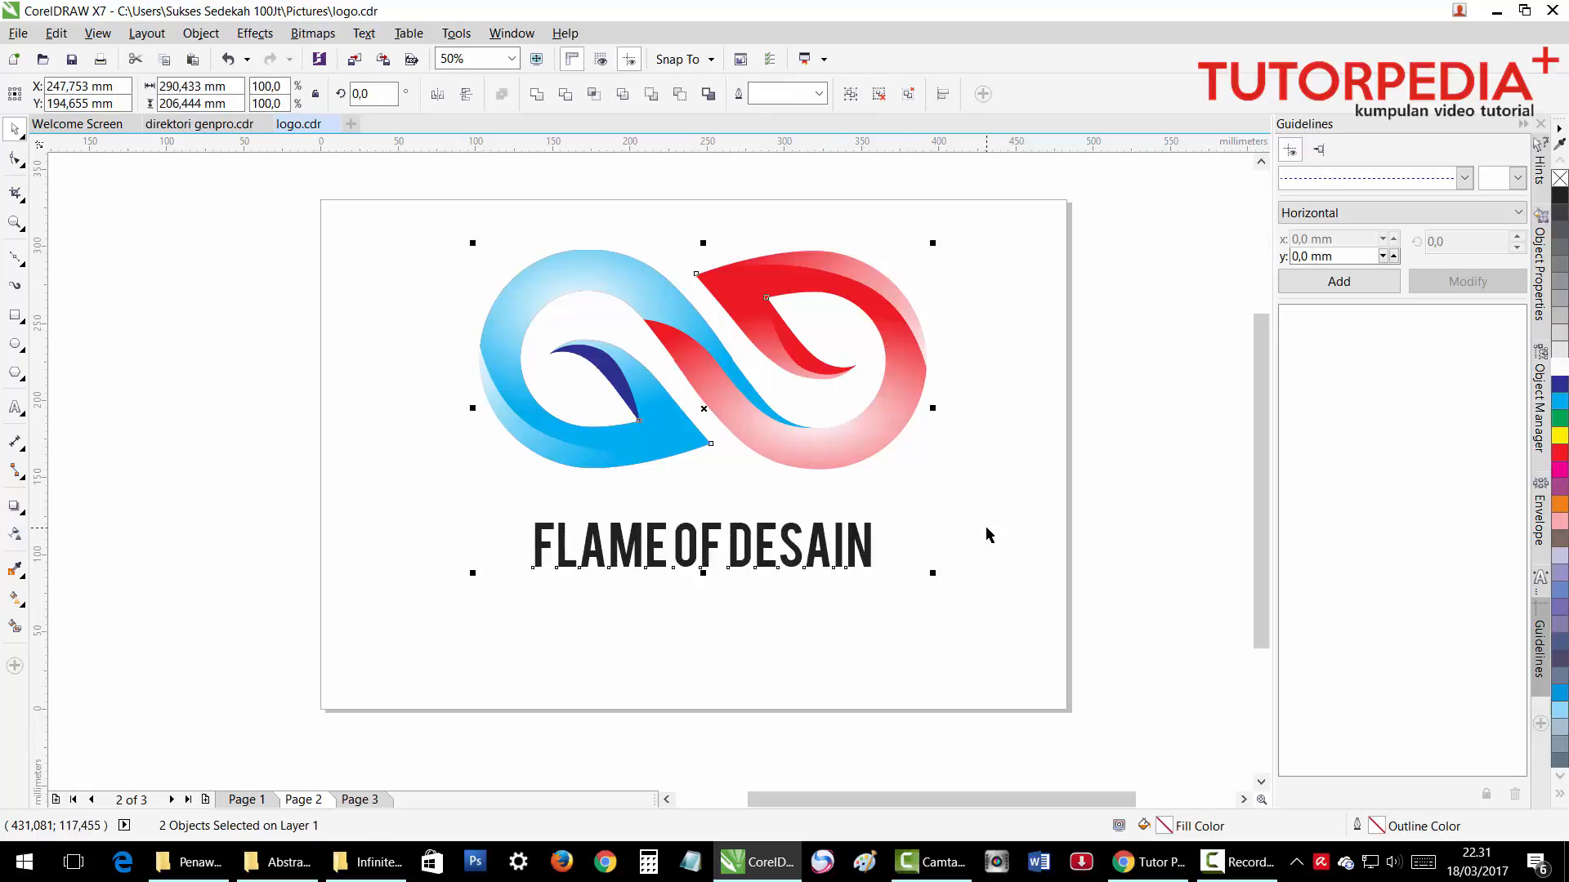
click(889, 551)
click(855, 554)
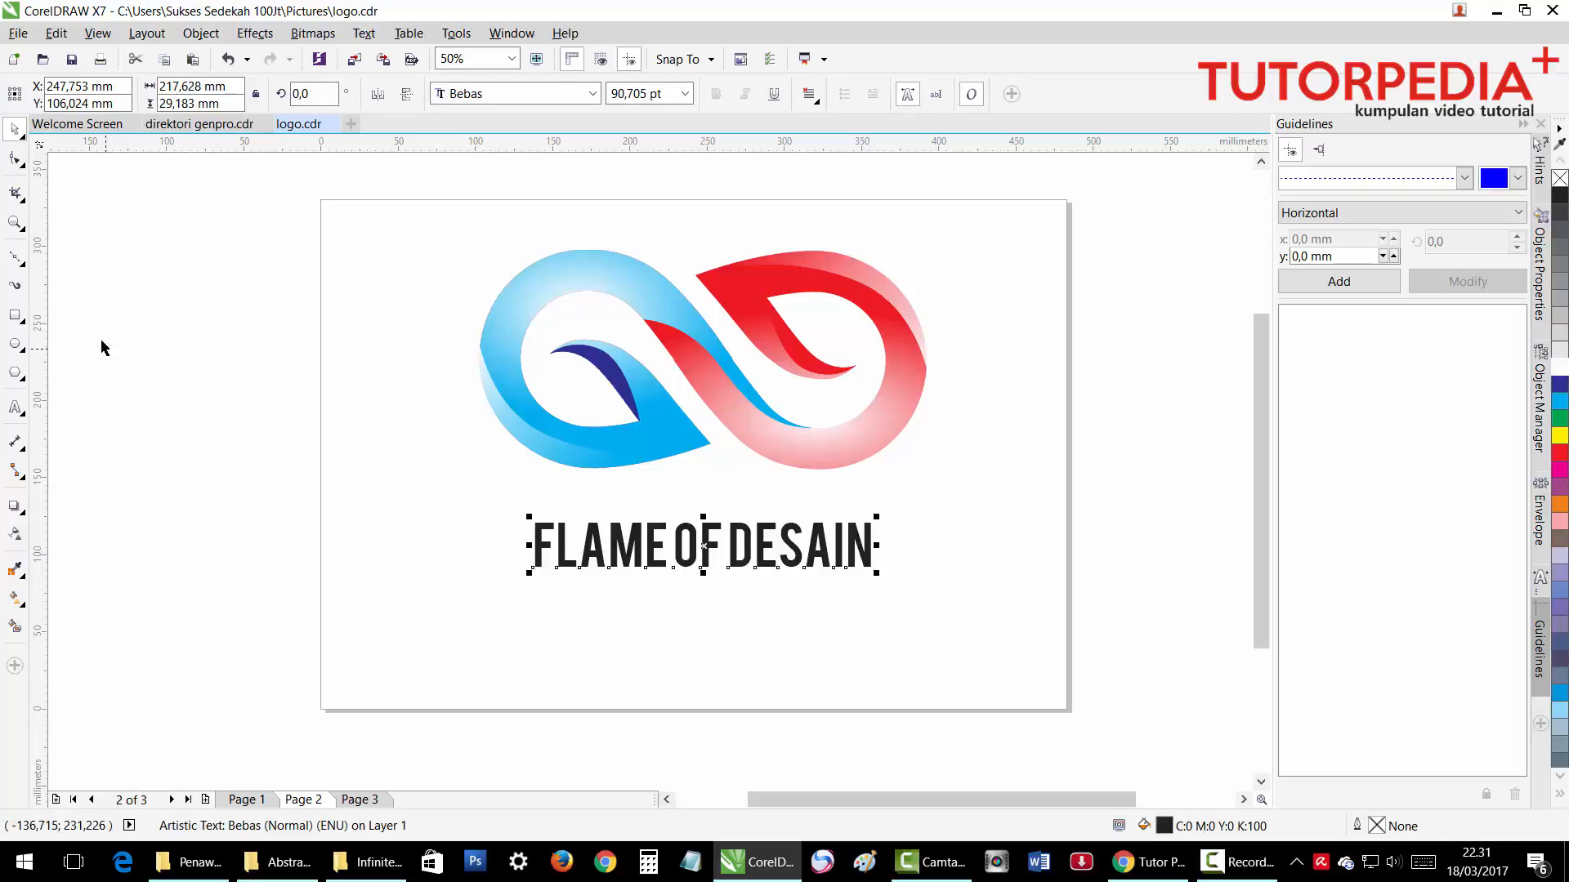
click(864, 497)
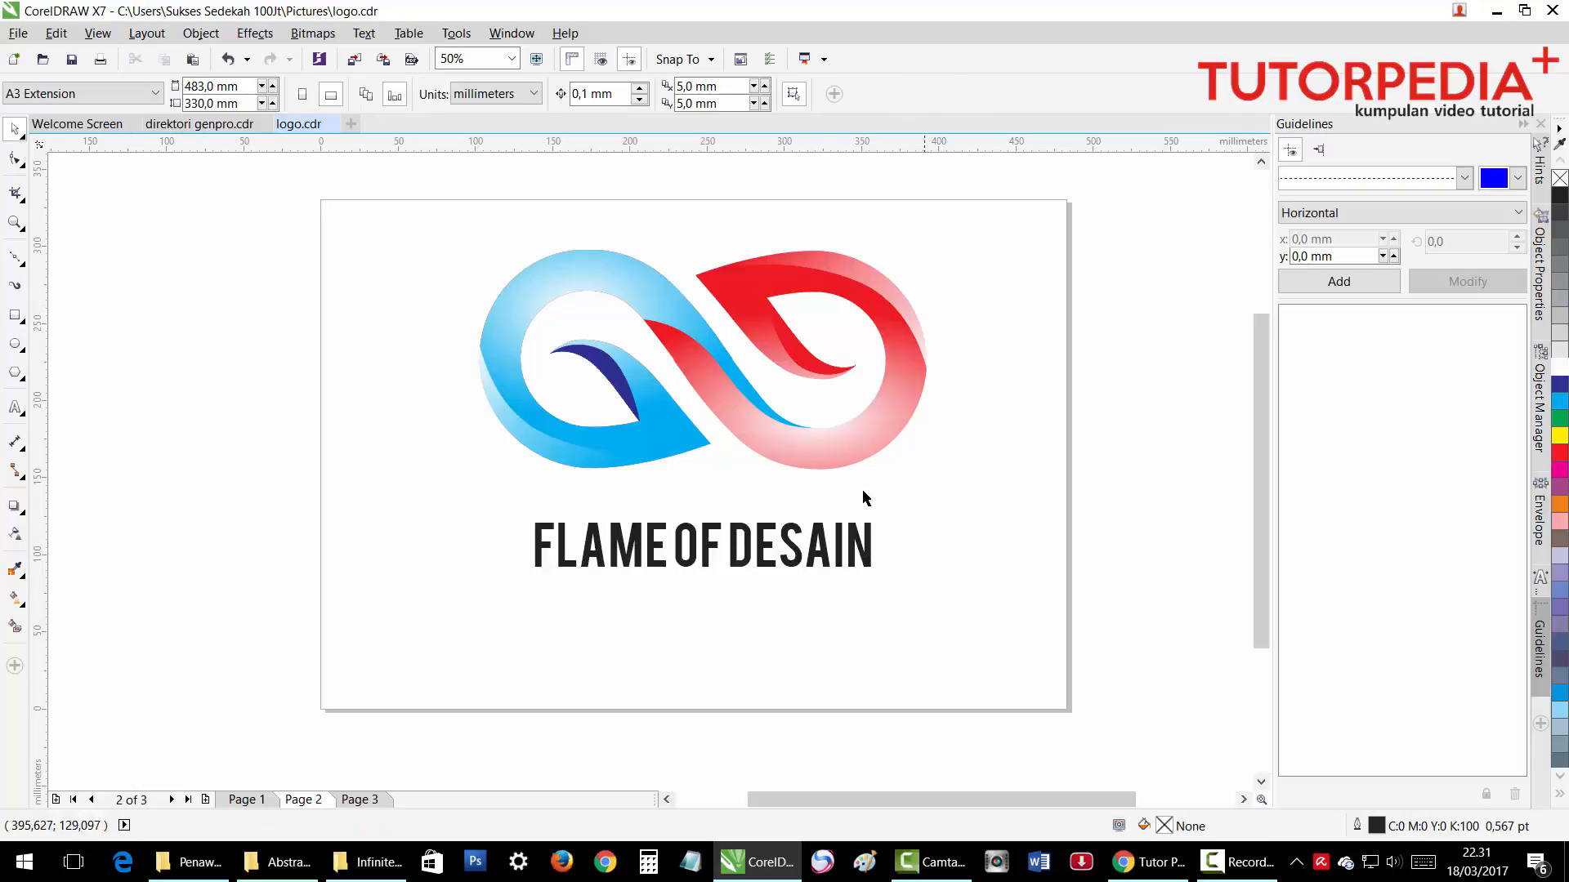
Duplicate the logo group downward, mirror the copy vertically, and place it just below the original at about Y 77.5 mm.
click(799, 458)
drag(802, 454, 802, 644)
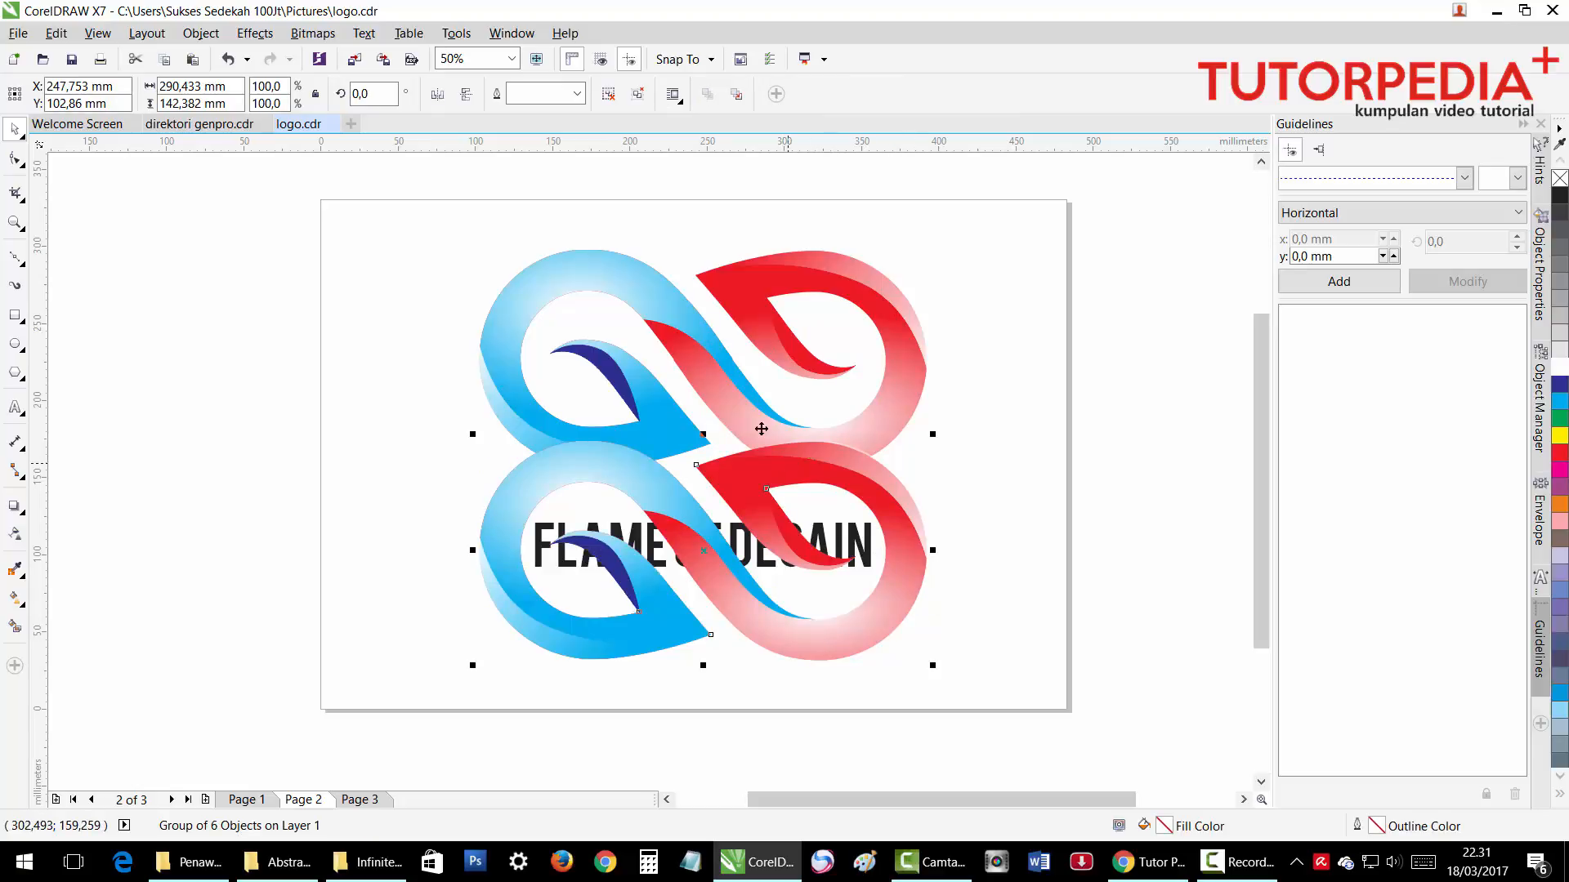
click(465, 94)
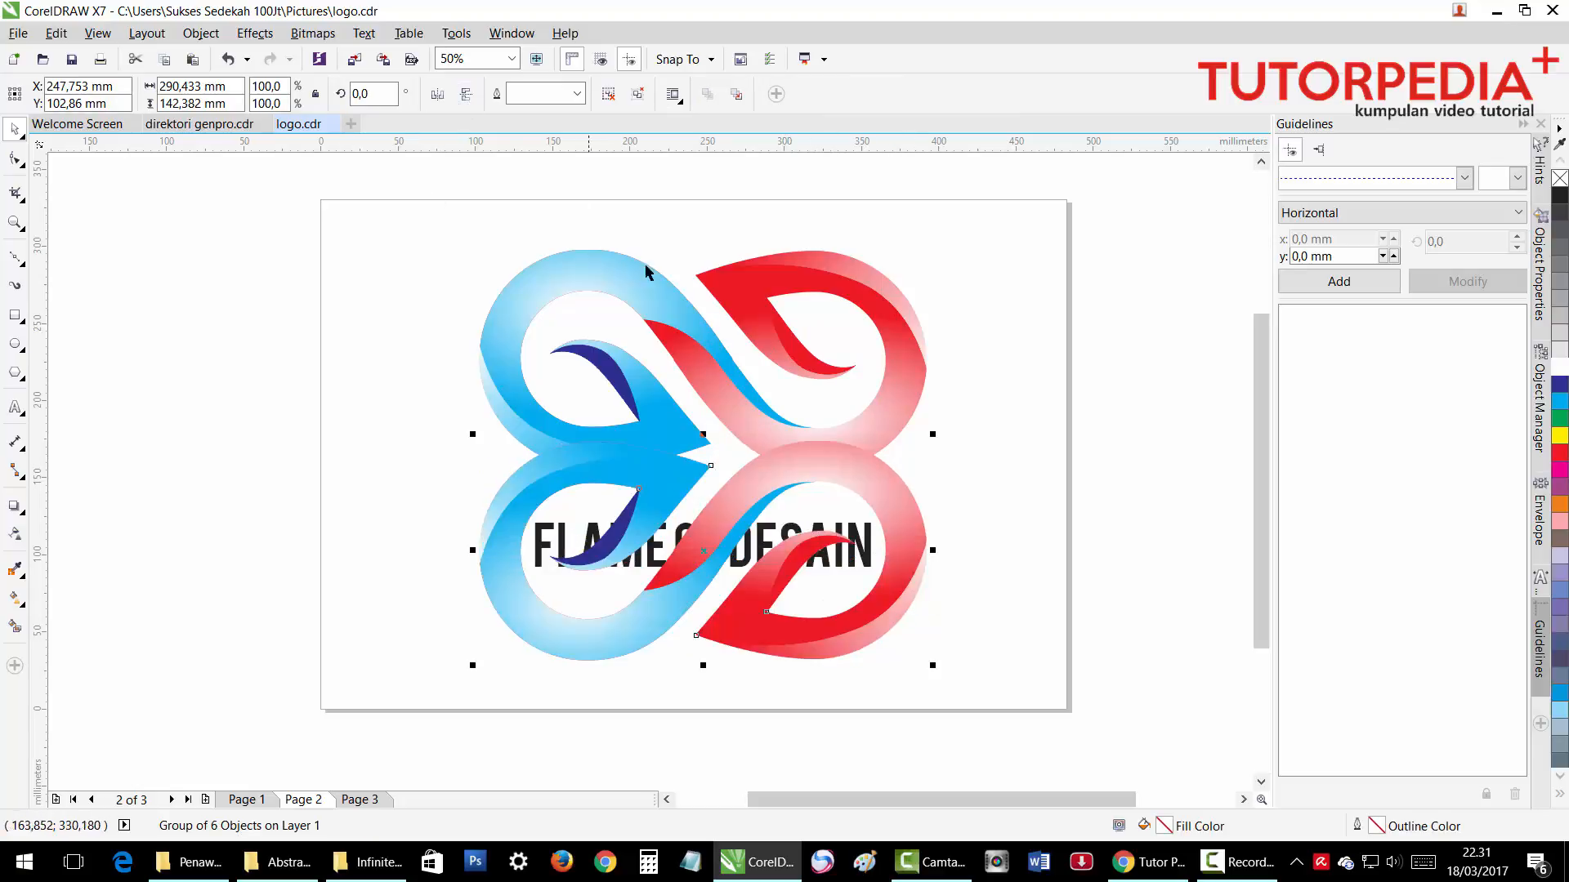
ctrl+click(775, 474)
click(945, 466)
click(868, 478)
drag(854, 470, 856, 507)
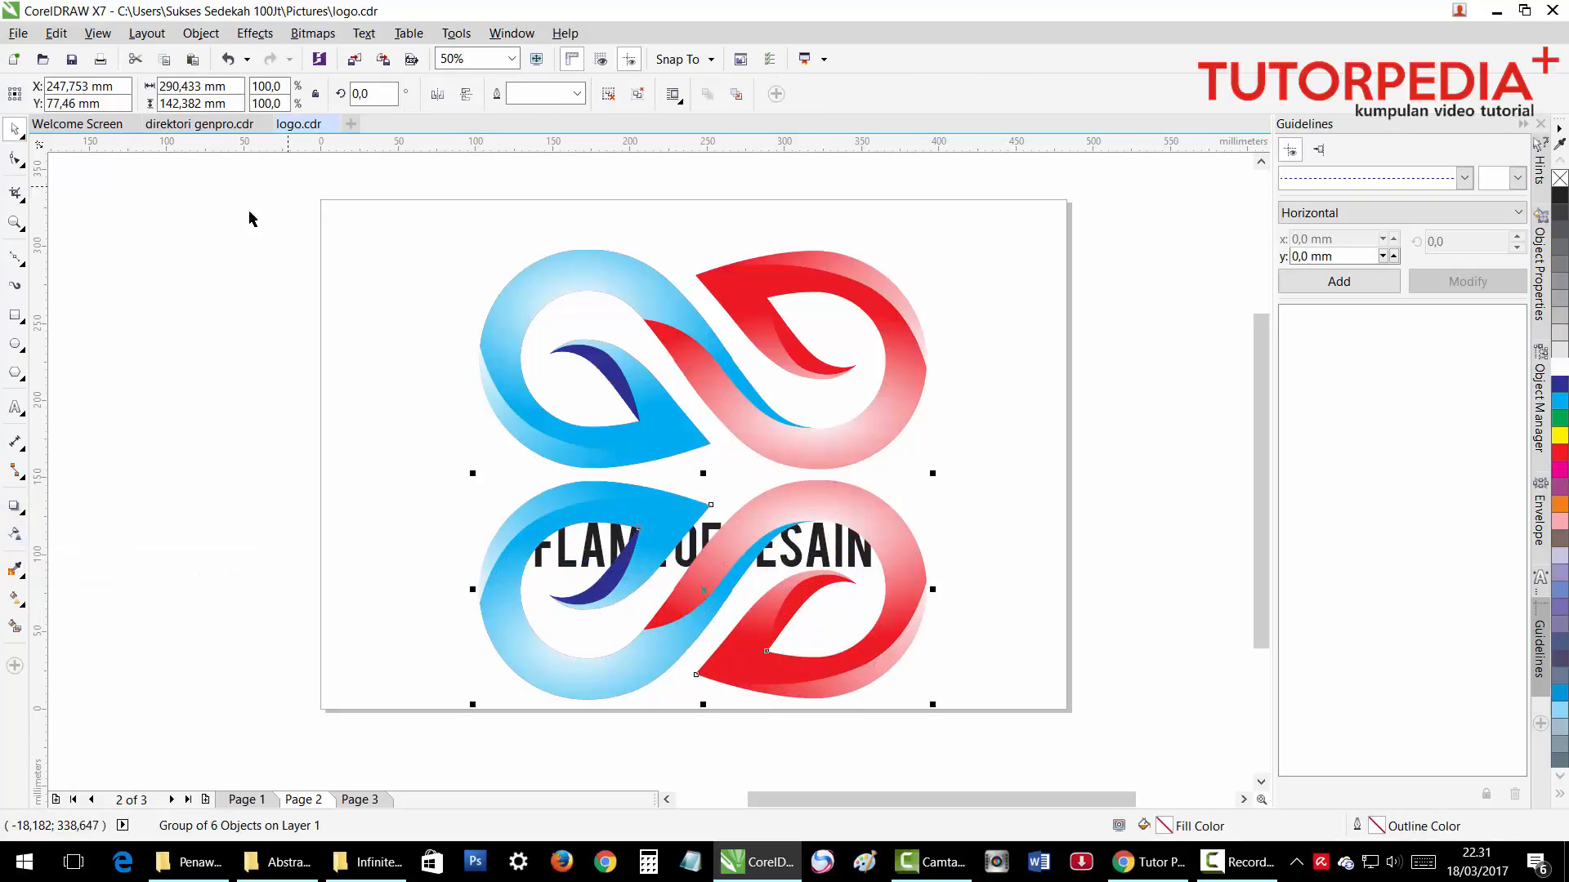
Convert the mirrored logo copy to a 300 dpi CMYK bitmap with a transparent background.
click(15, 534)
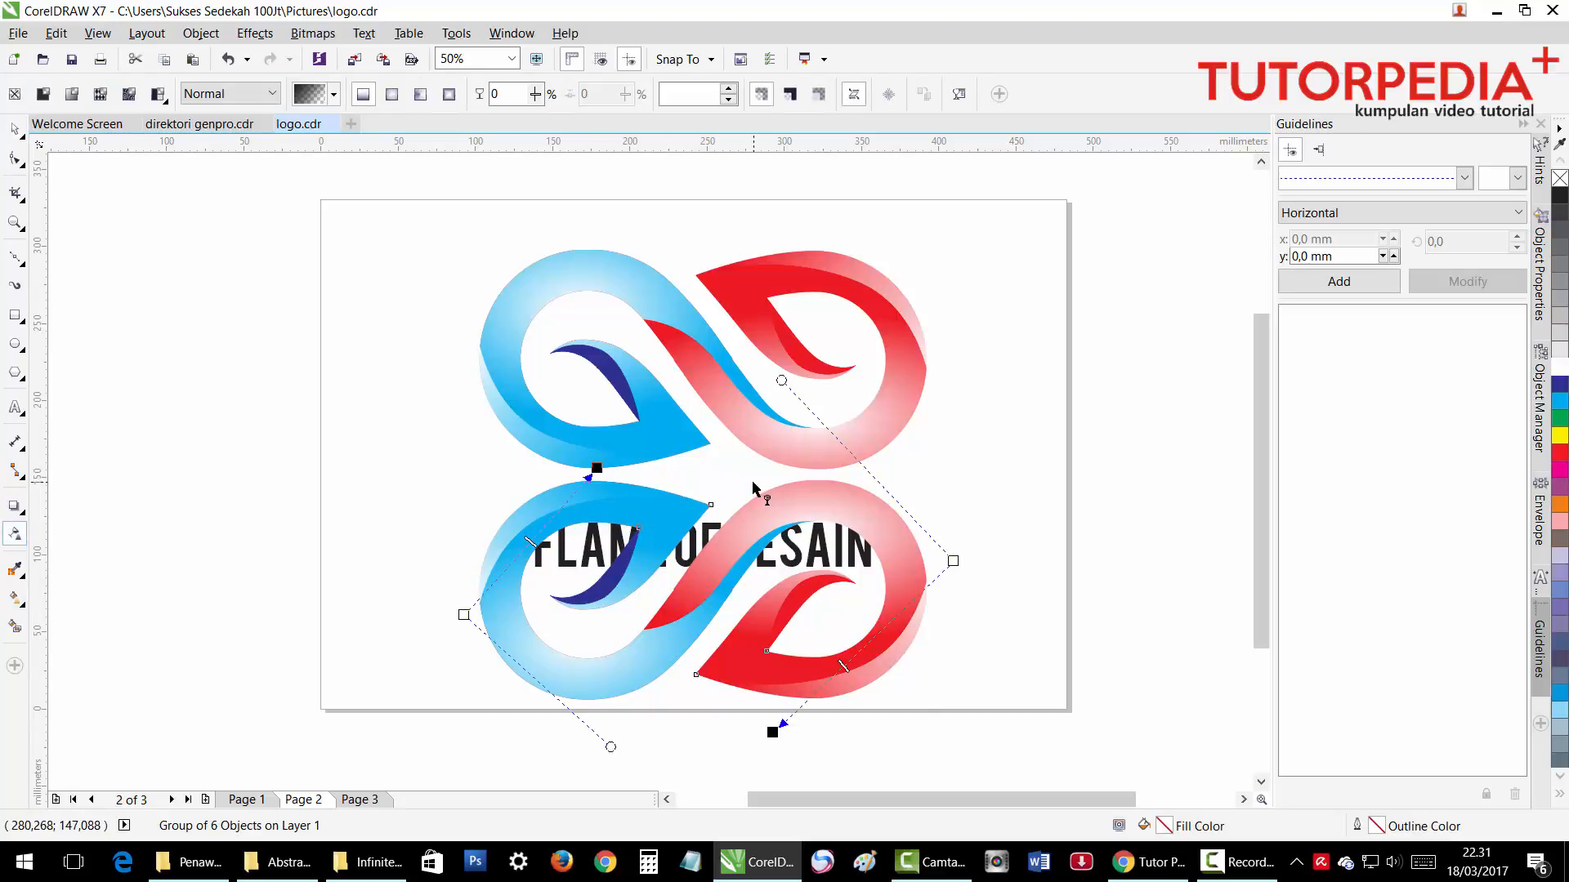
key(space)
click(316, 41)
click(335, 54)
click(709, 536)
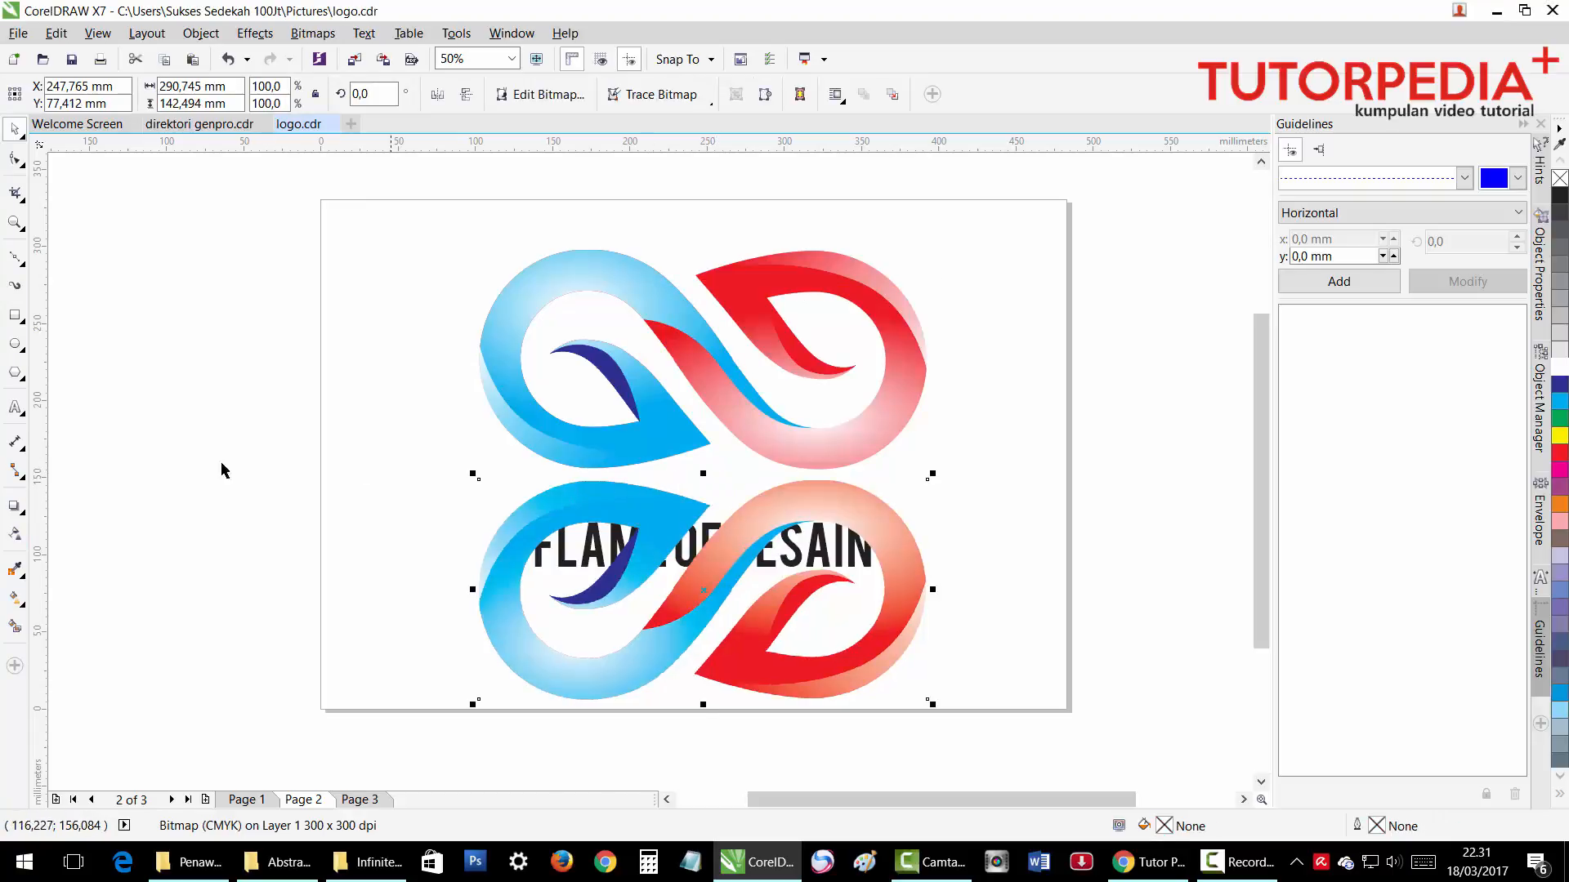
Apply a linear fountain transparency at -90° to the mirrored bitmap, fading it out downward from just above its upper edge to the text.
click(15, 533)
drag(728, 465, 728, 529)
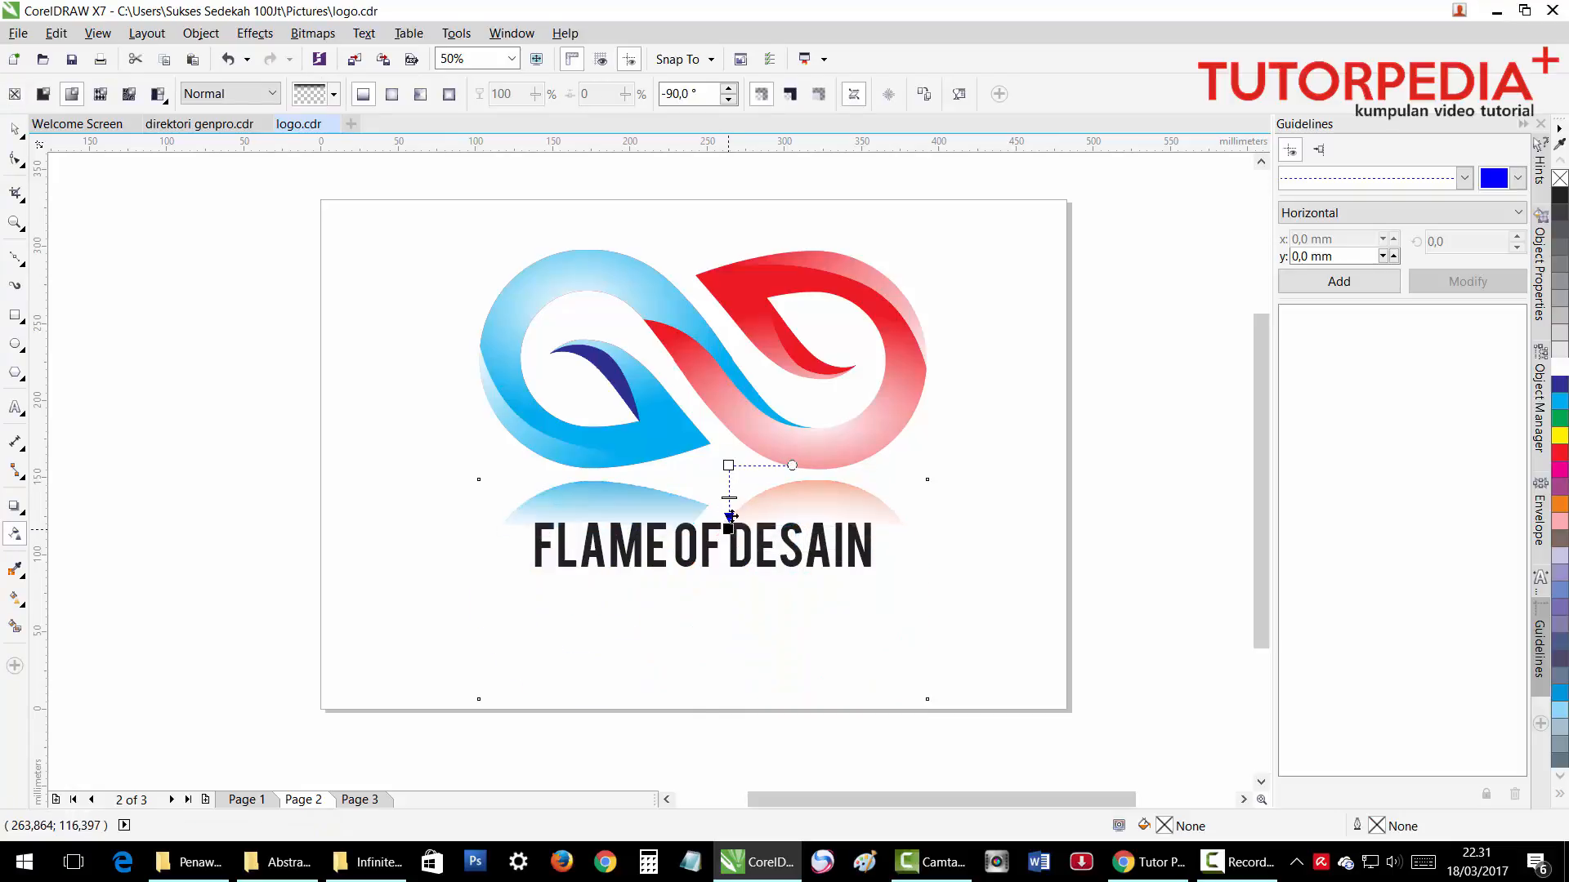
Extend the reflection's transparency start slightly upward, and crop the bitmap's lower edge upward until it is about 49 mm high.
drag(728, 465, 728, 452)
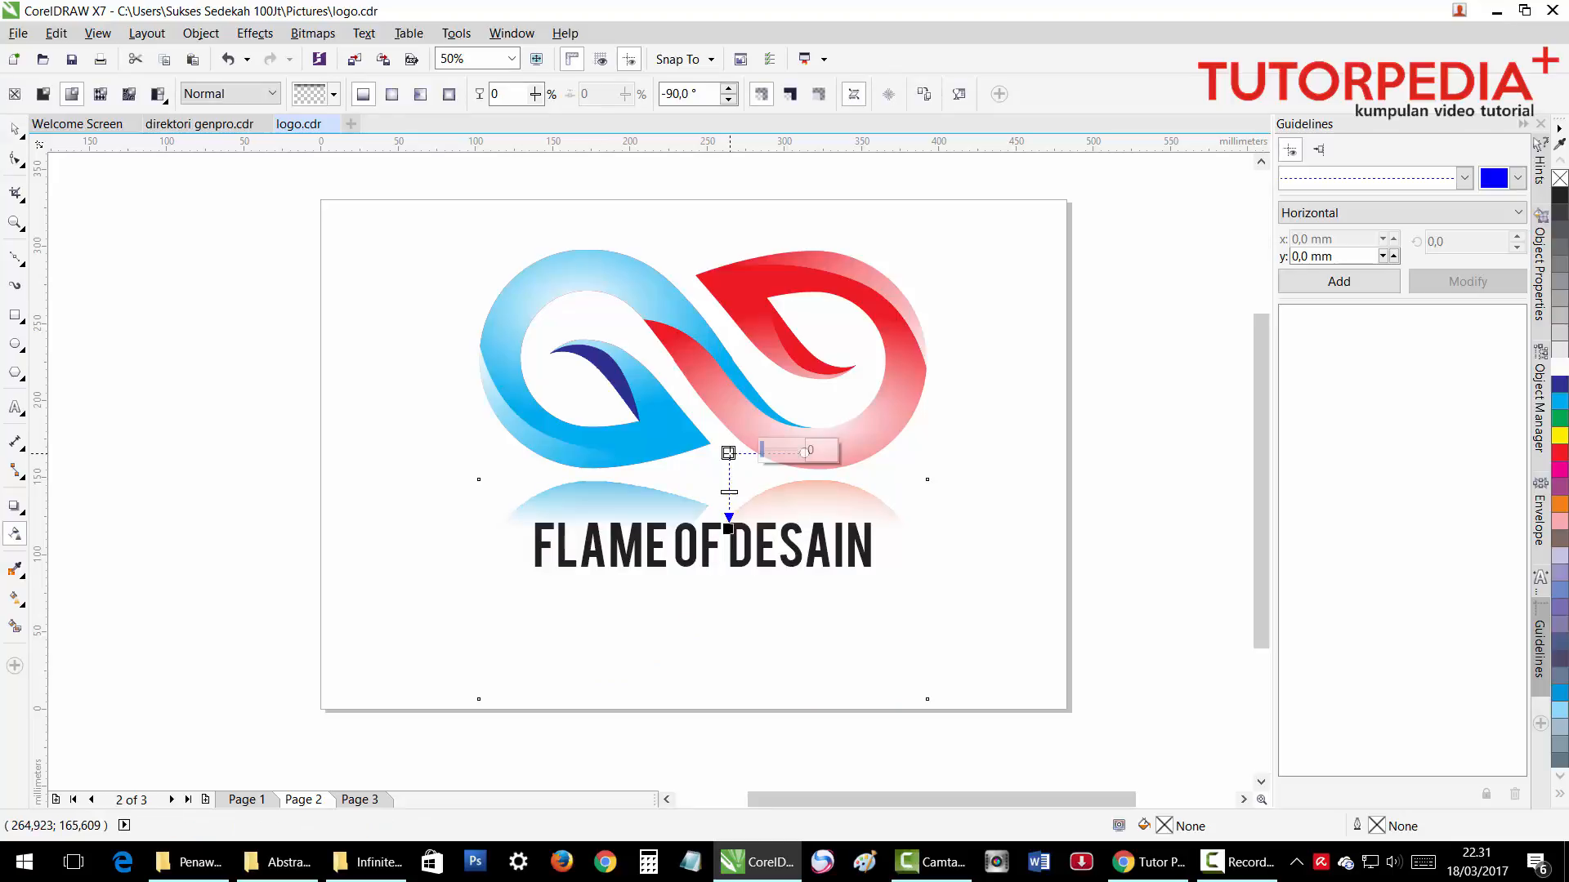
key(space)
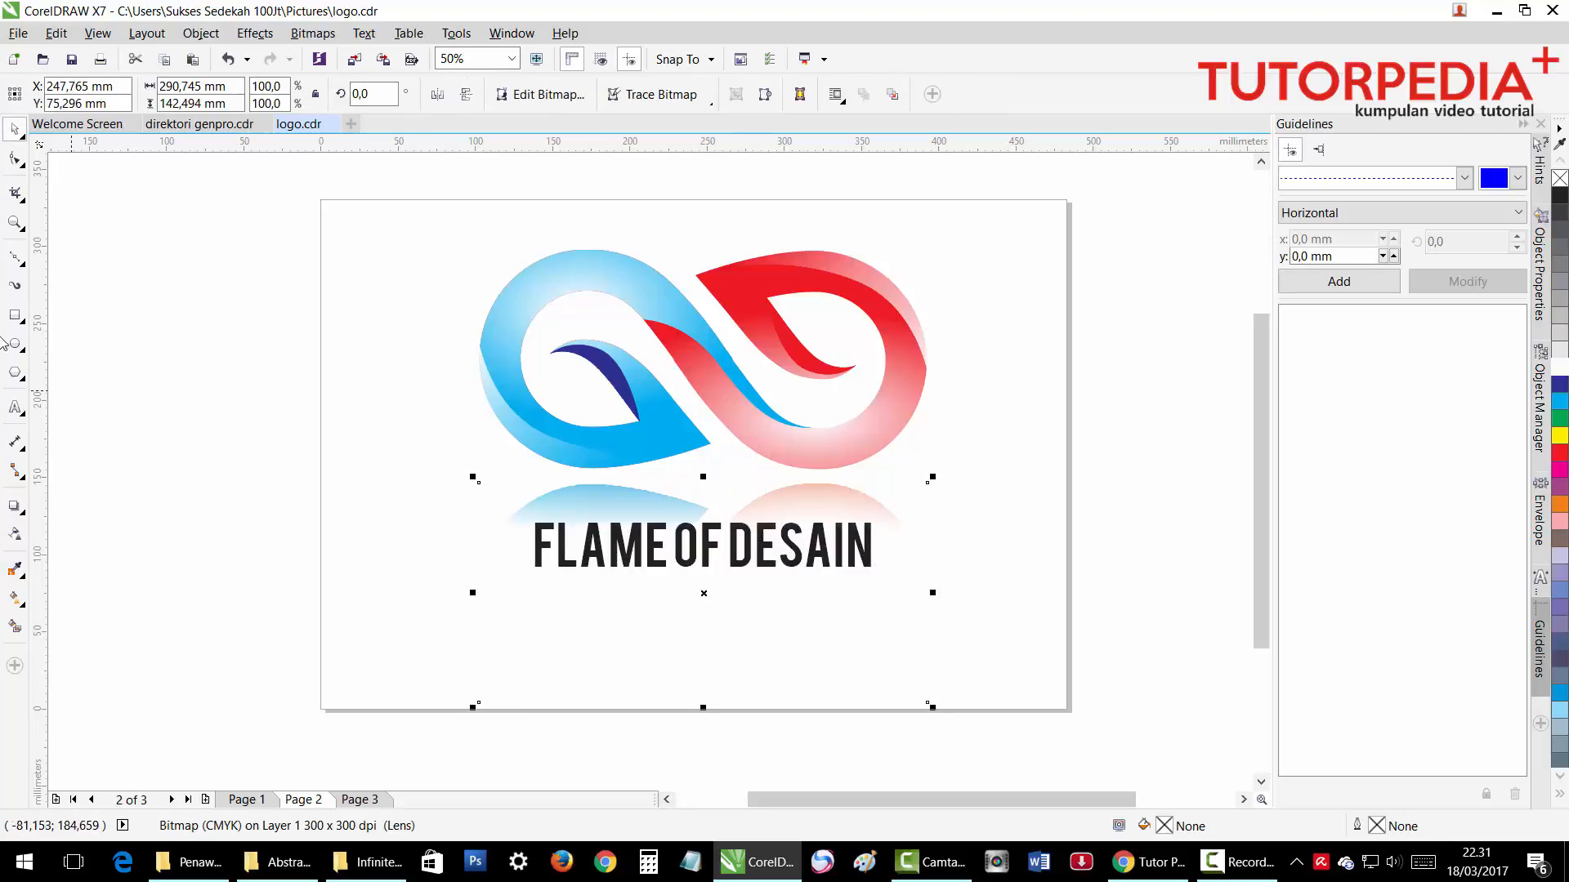
click(15, 158)
drag(321, 561, 919, 557)
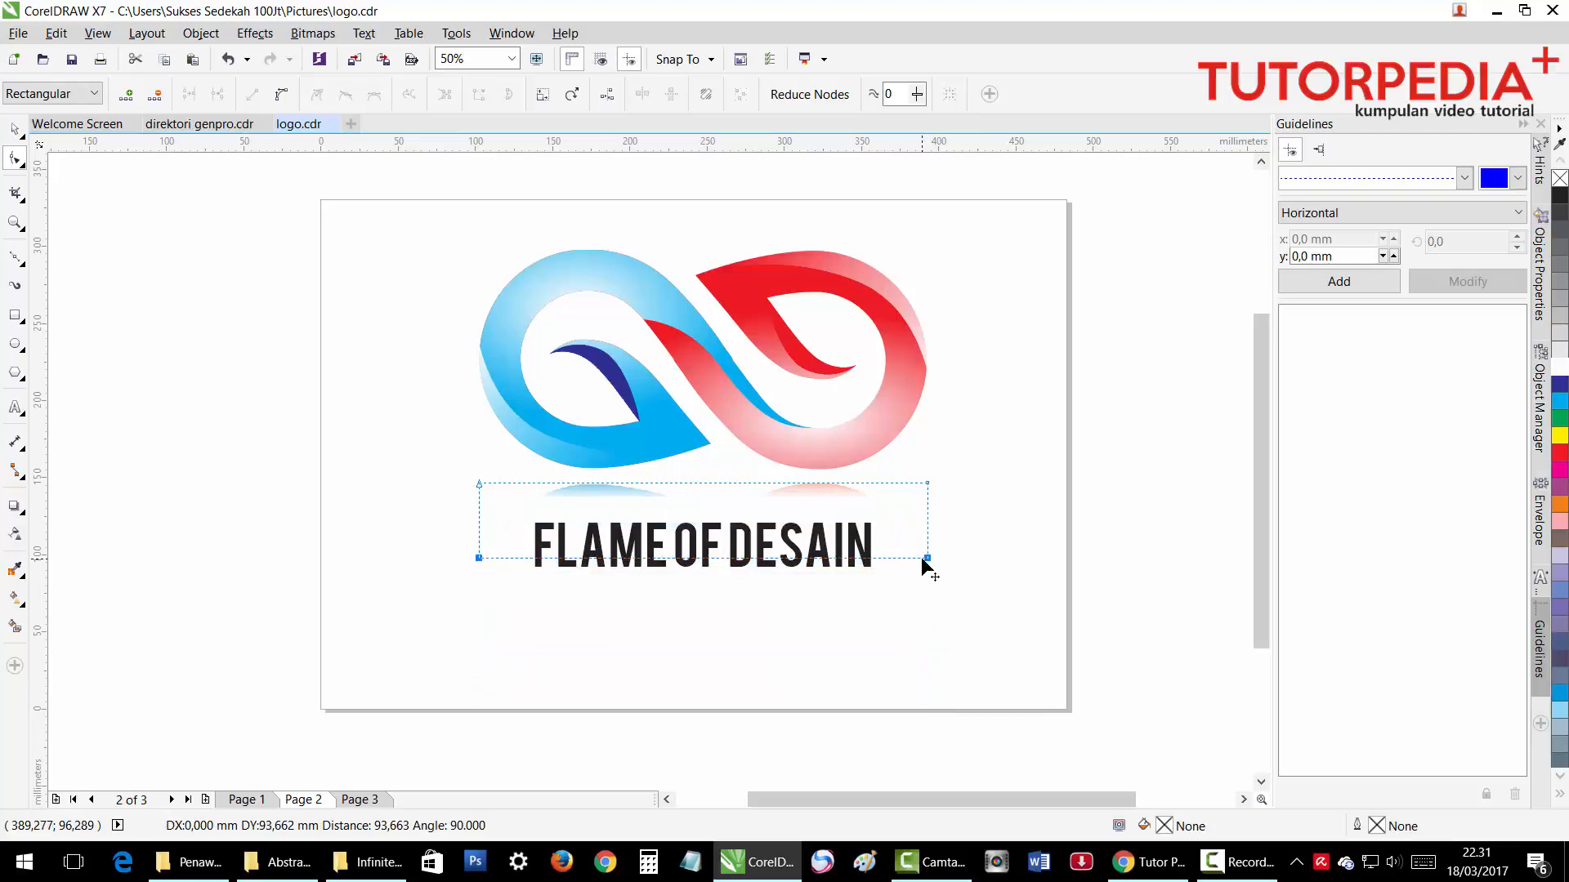
key(space)
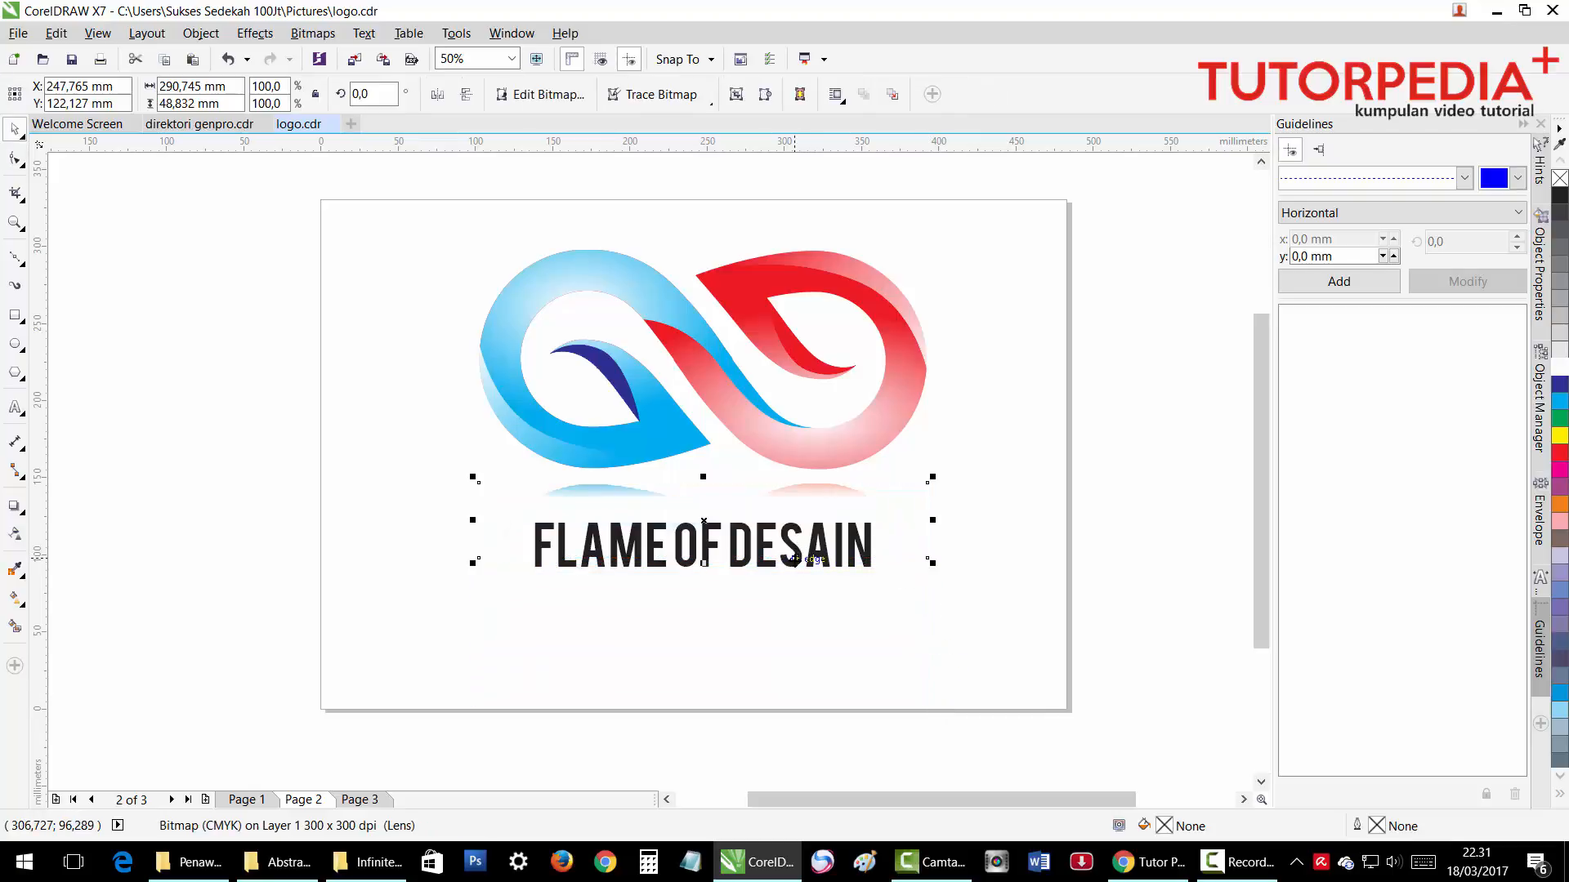
Move the "FLAME OF DESAIN" title down clear of the reflection, placing its centre at about X 253 mm, Y 93 mm.
click(793, 574)
drag(793, 576, 796, 602)
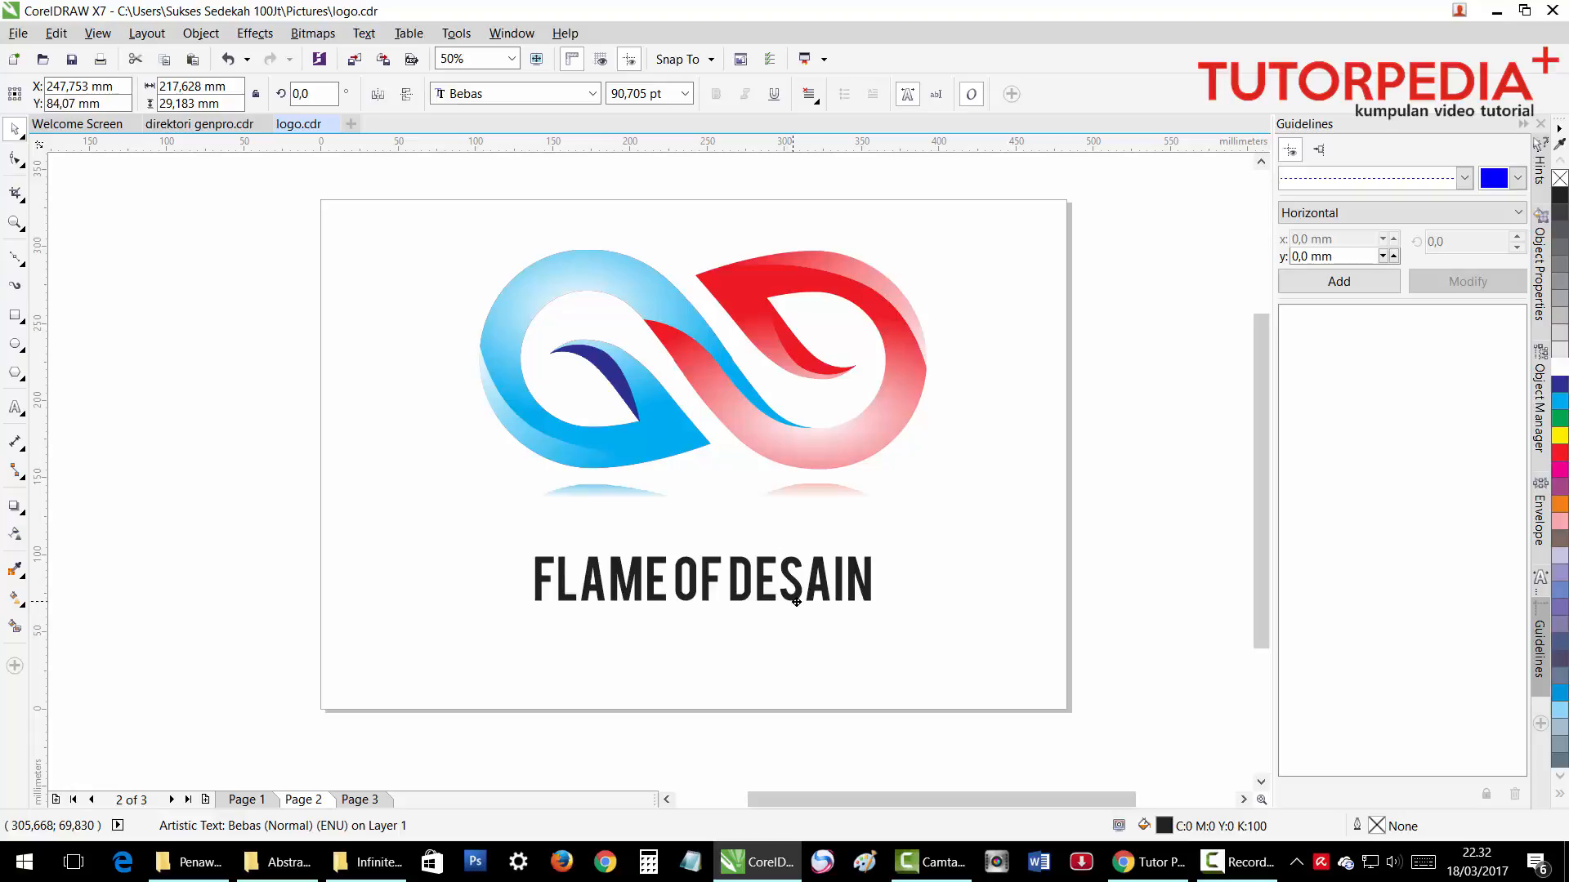
click(1064, 587)
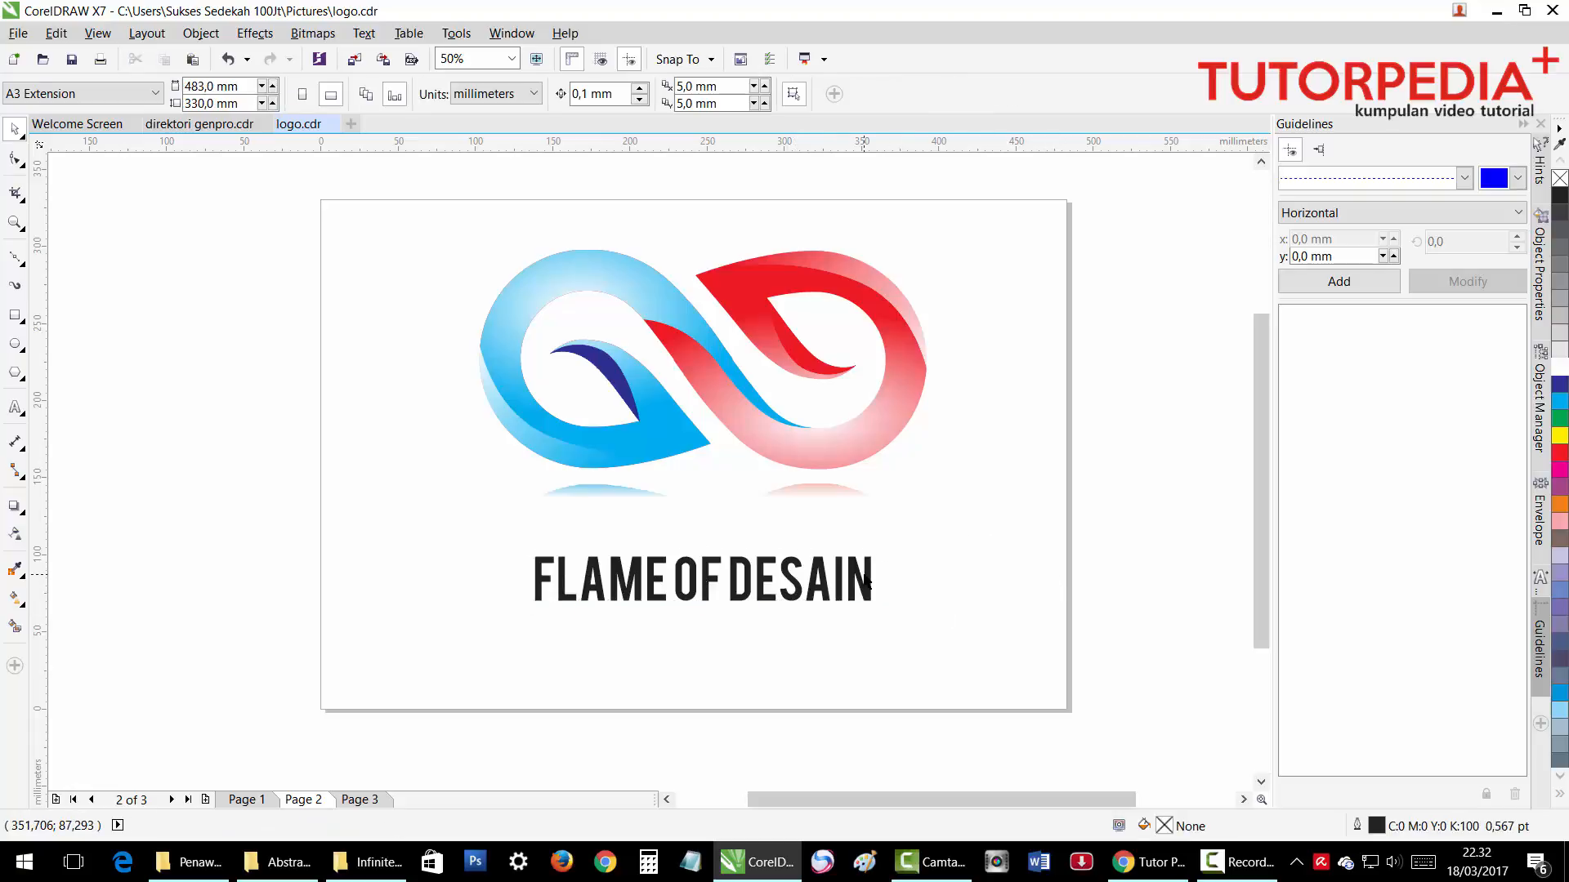
scroll(952, 557, up, 2)
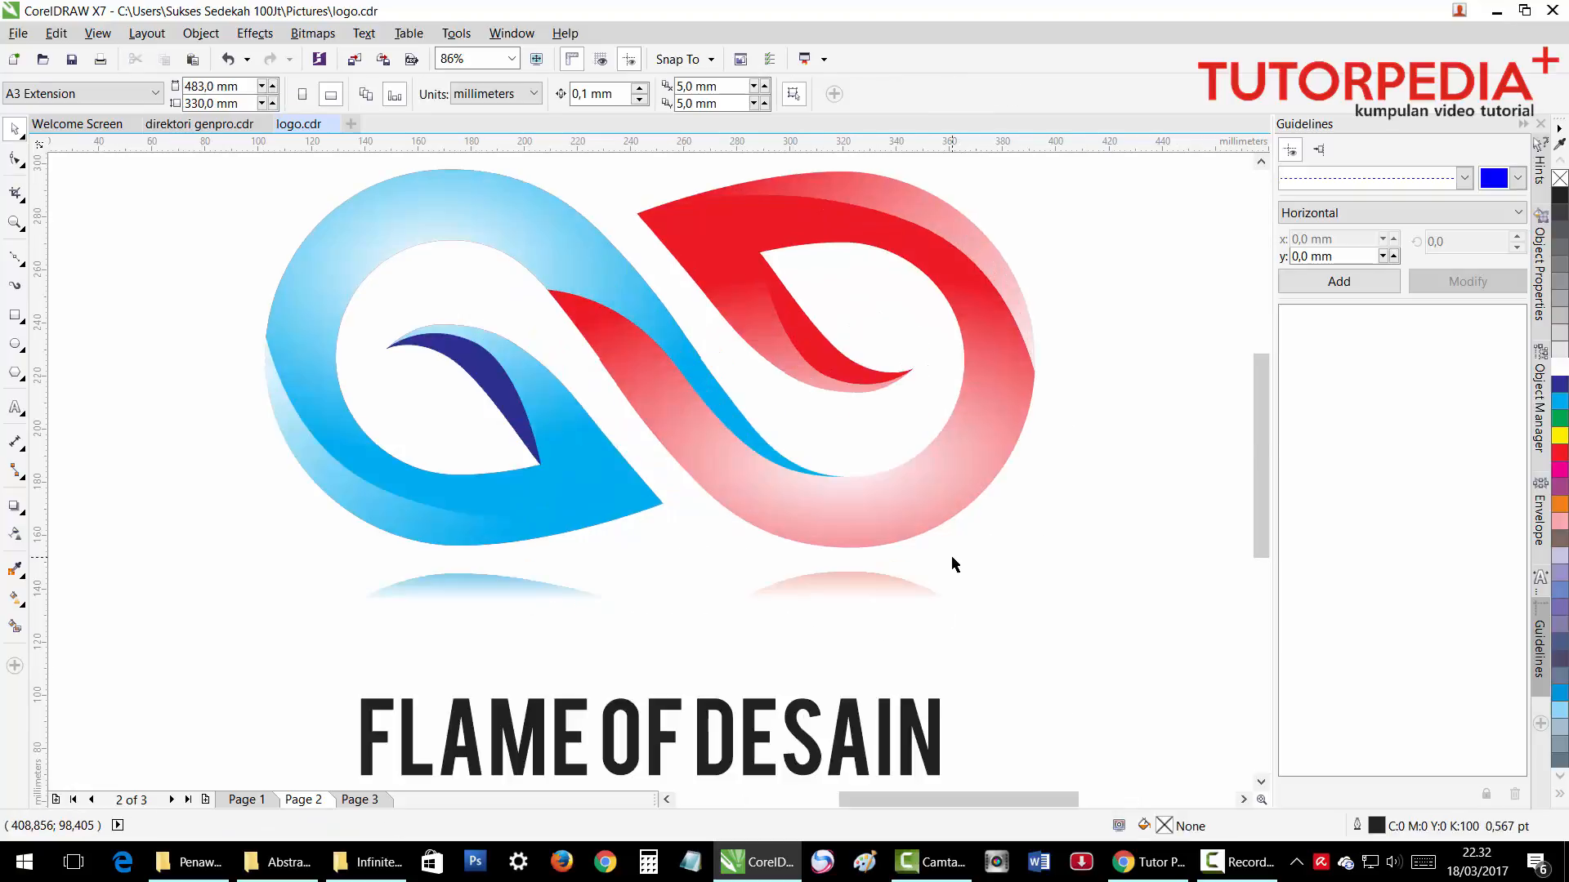
scroll(952, 558, down, 3)
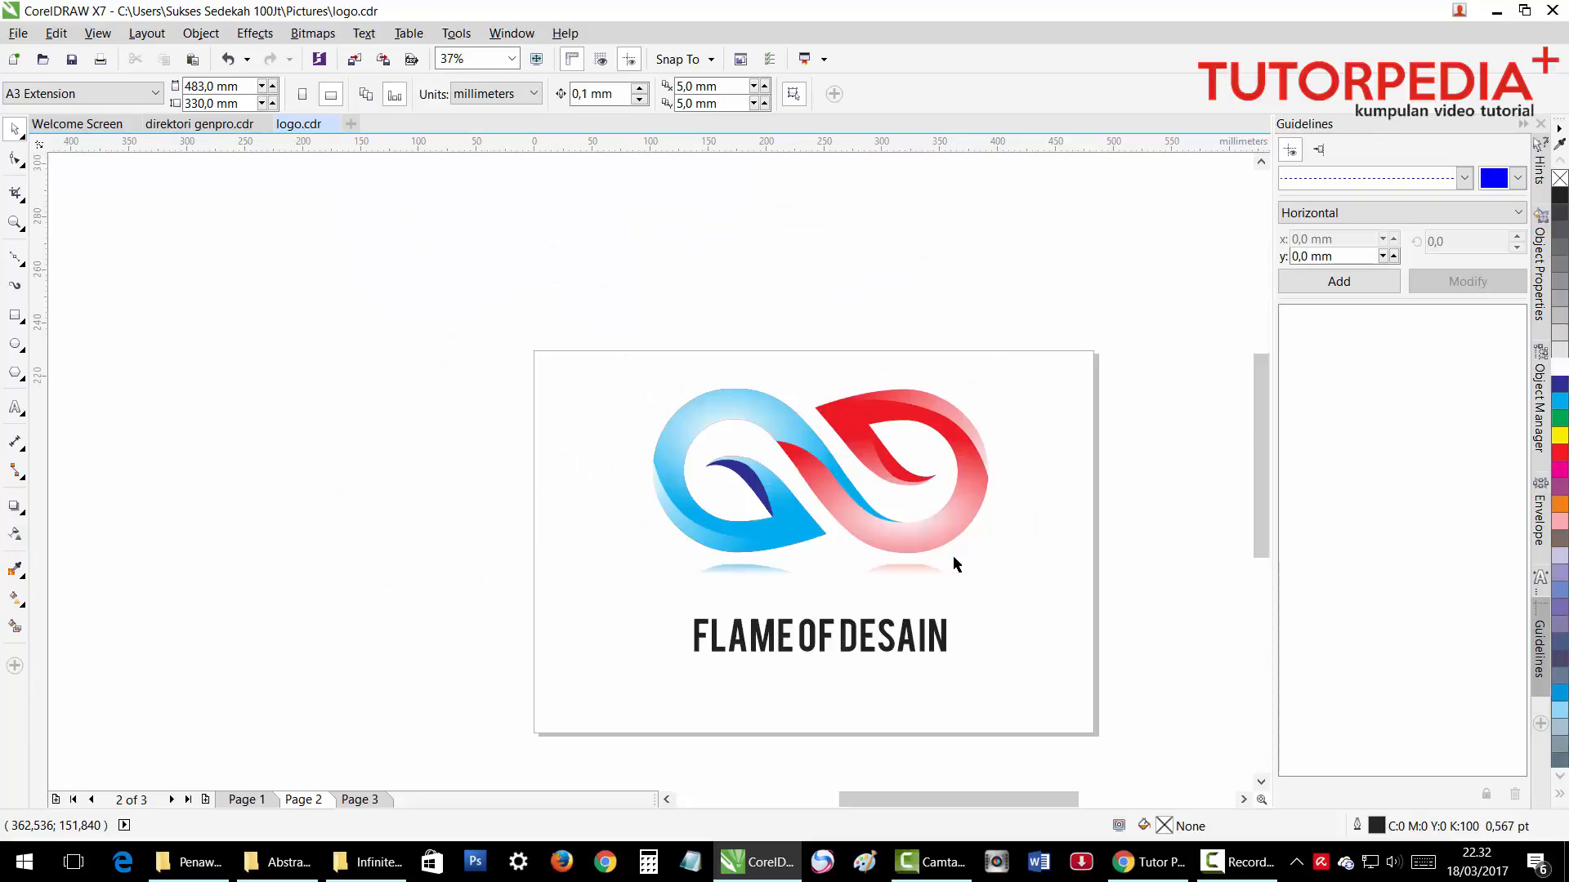
scroll(953, 564, up, 3)
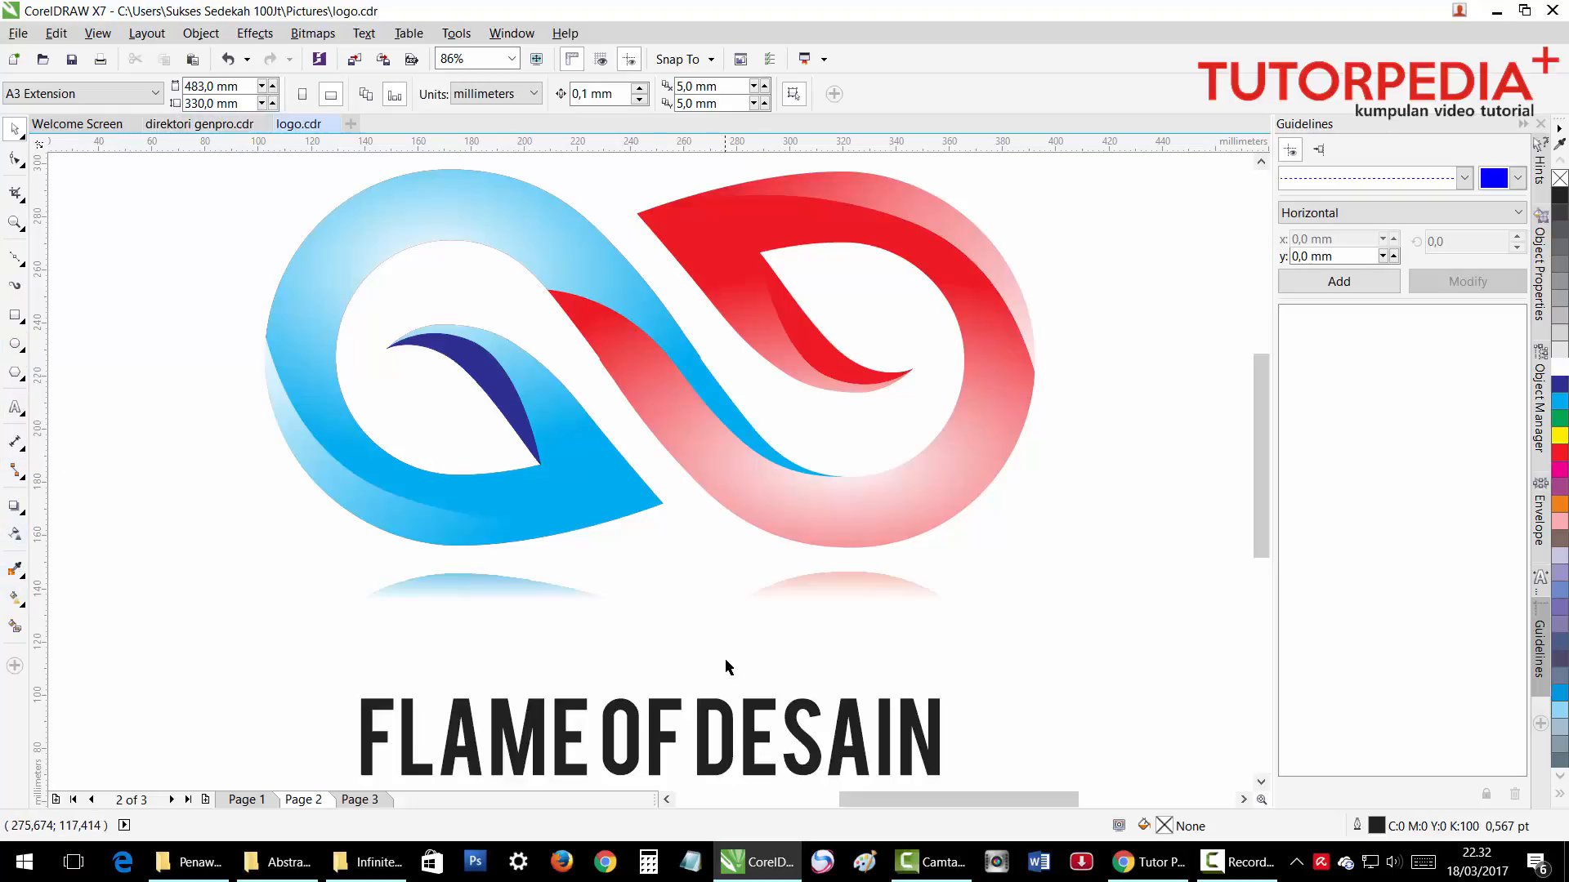
click(726, 700)
drag(726, 699, 739, 674)
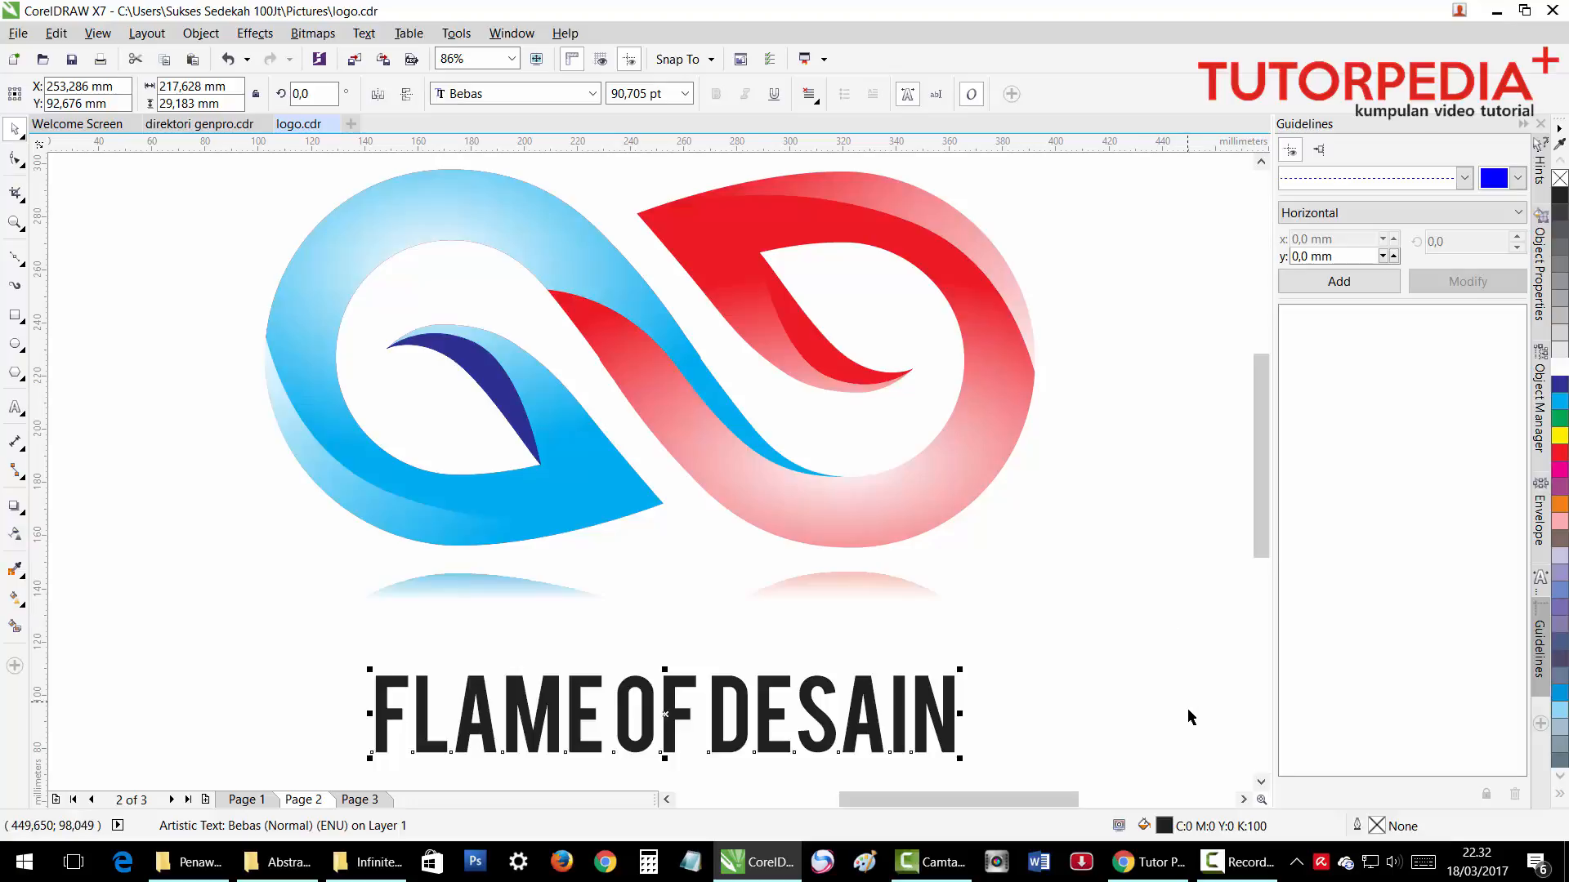
Switch to Chrome and look over the uploaded videos on the Tutor Pedia + YouTube channel page.
click(1150, 871)
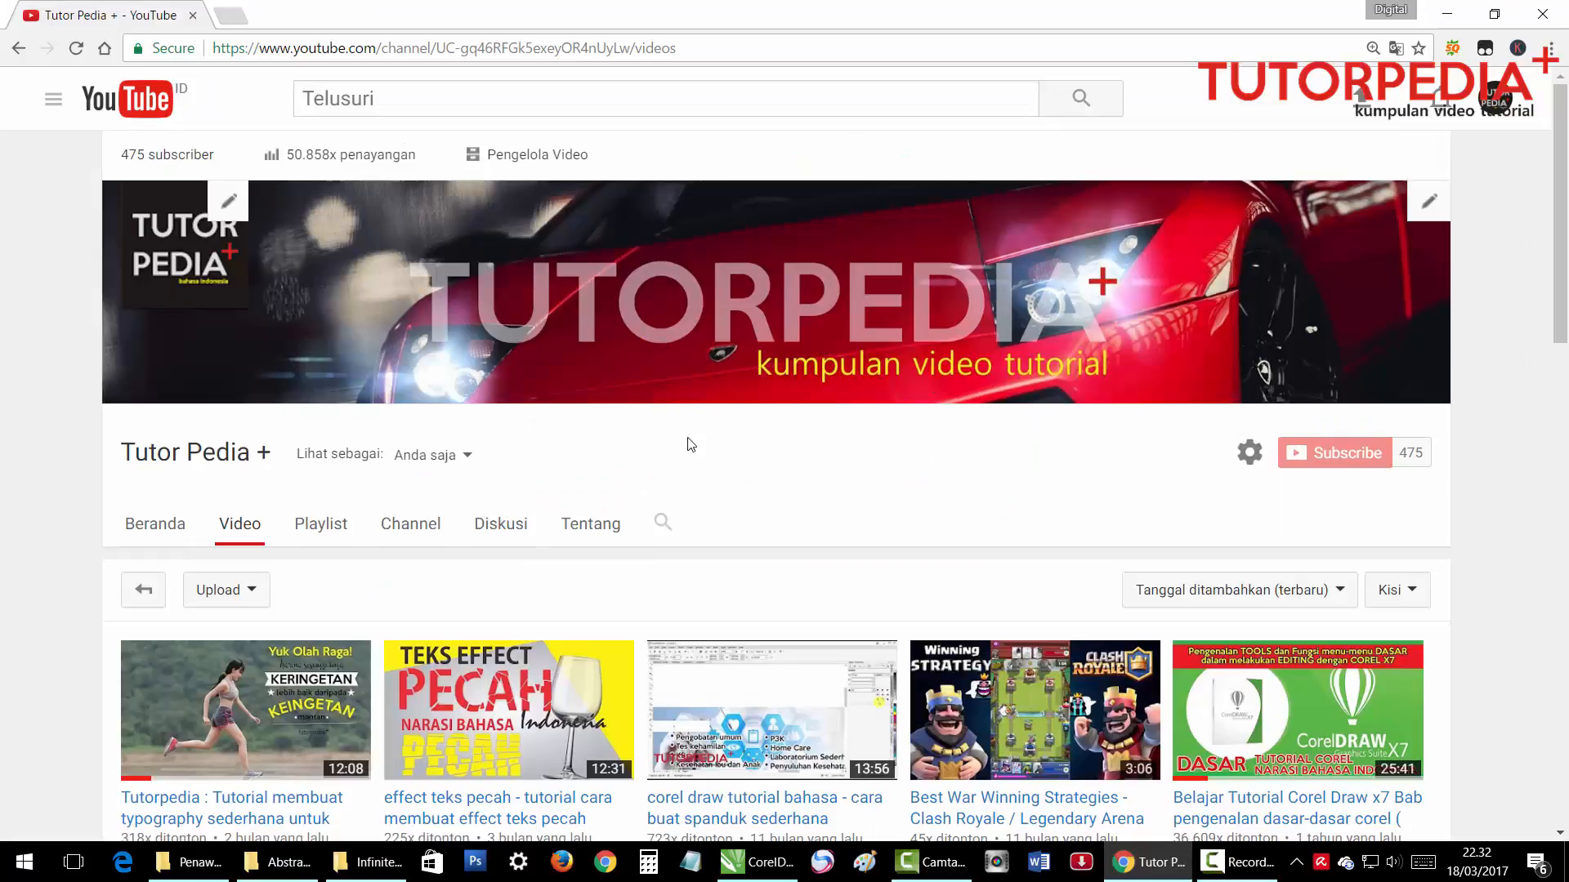
scroll(744, 490, down, 2)
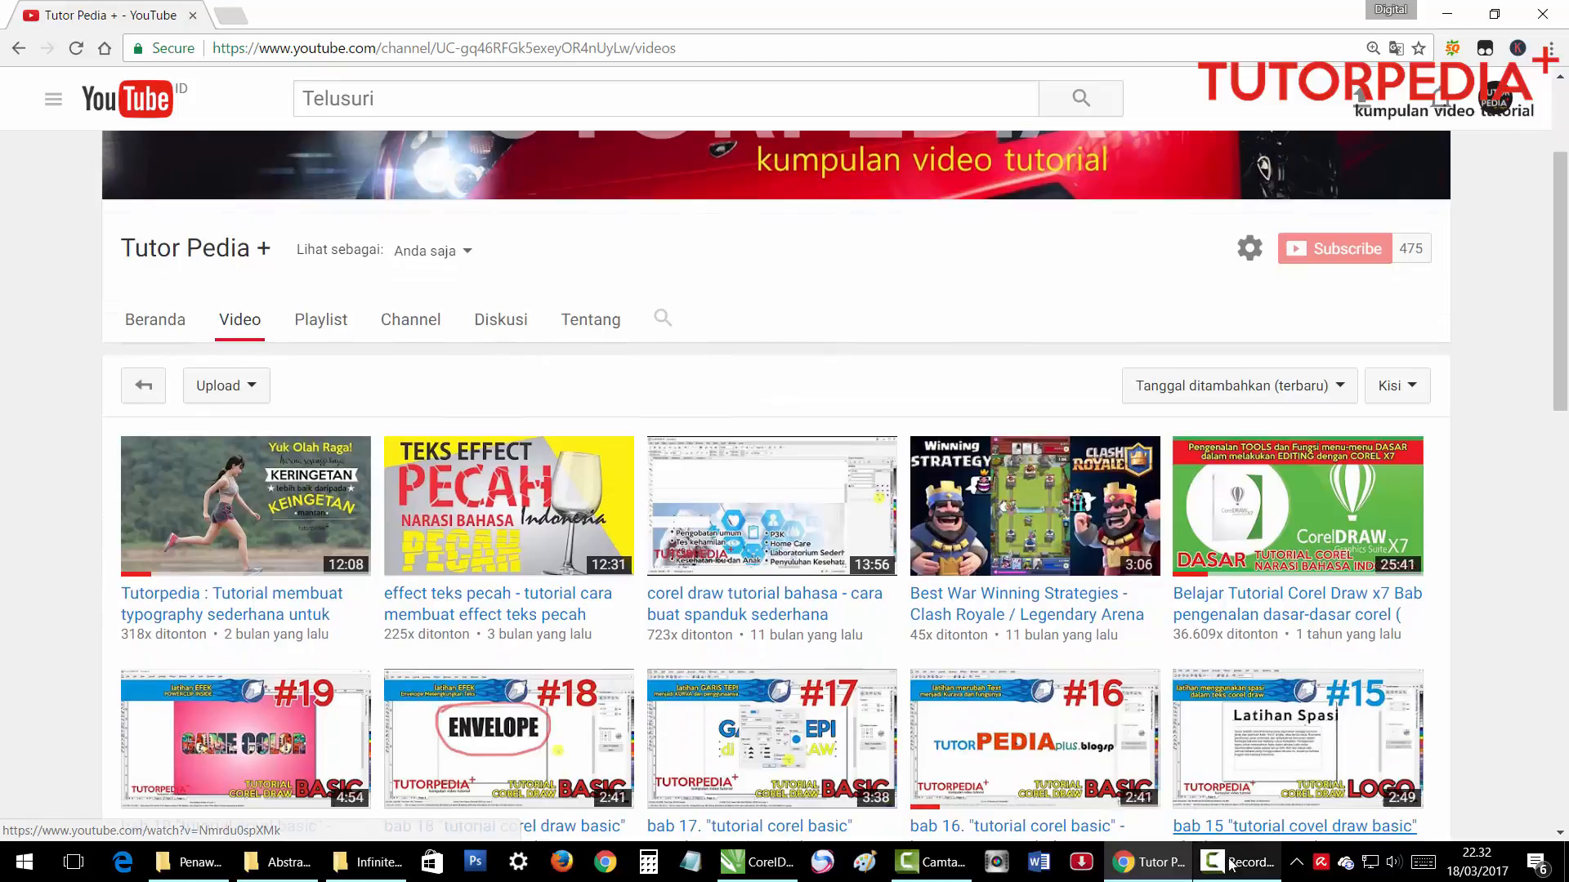
mouse_move(1232, 863)
scroll(1213, 630, up, 2)
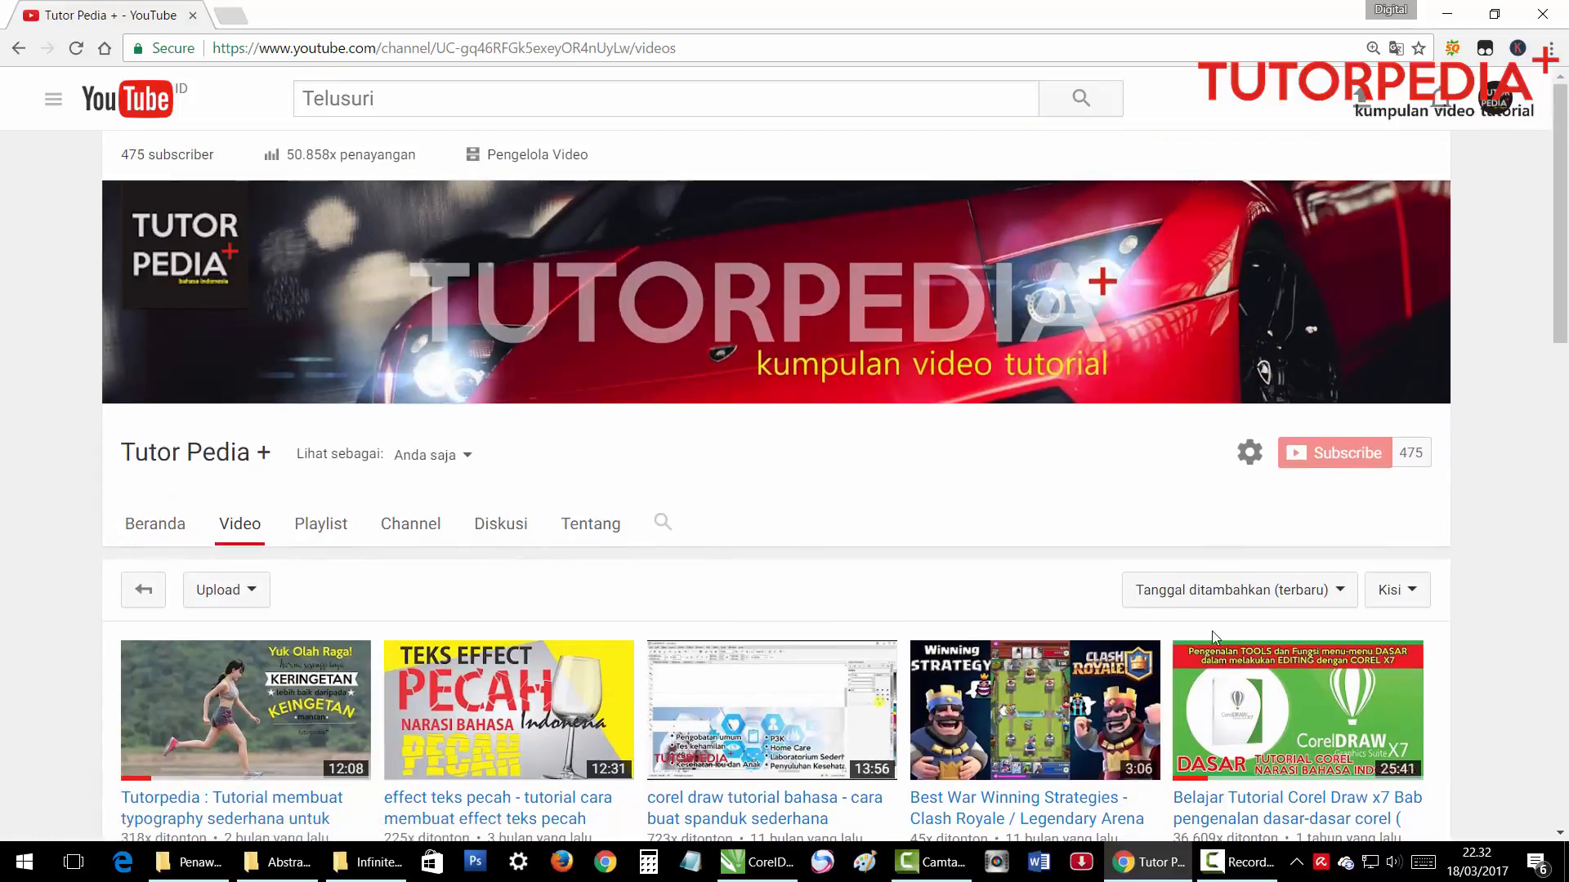